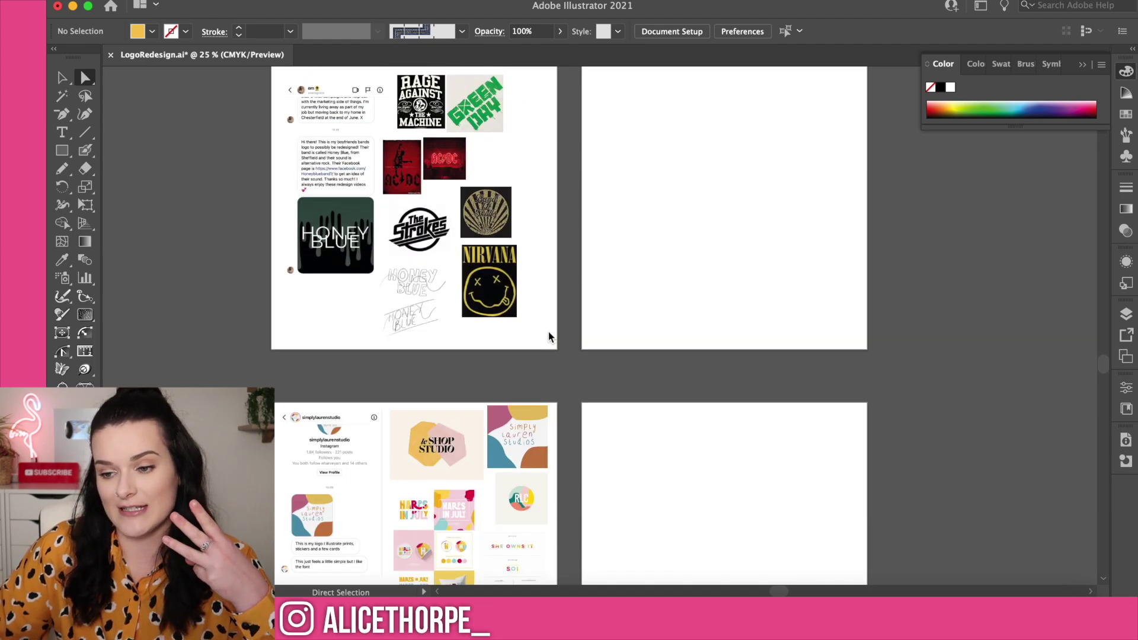
Examine the ICKY brief, its reference images, the existing mushroom logo and the lettering sketch.
scroll(549, 332, down, 1)
scroll(549, 332, up, 12)
click(503, 316)
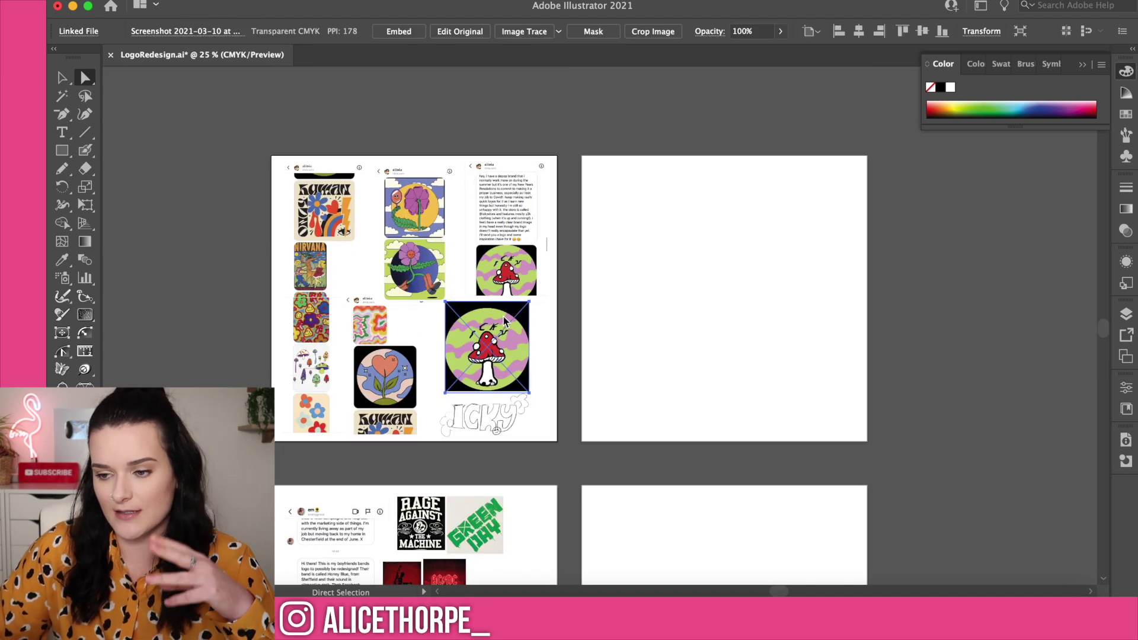
key(super+equal)
key(super+equal)
key(super+equal)
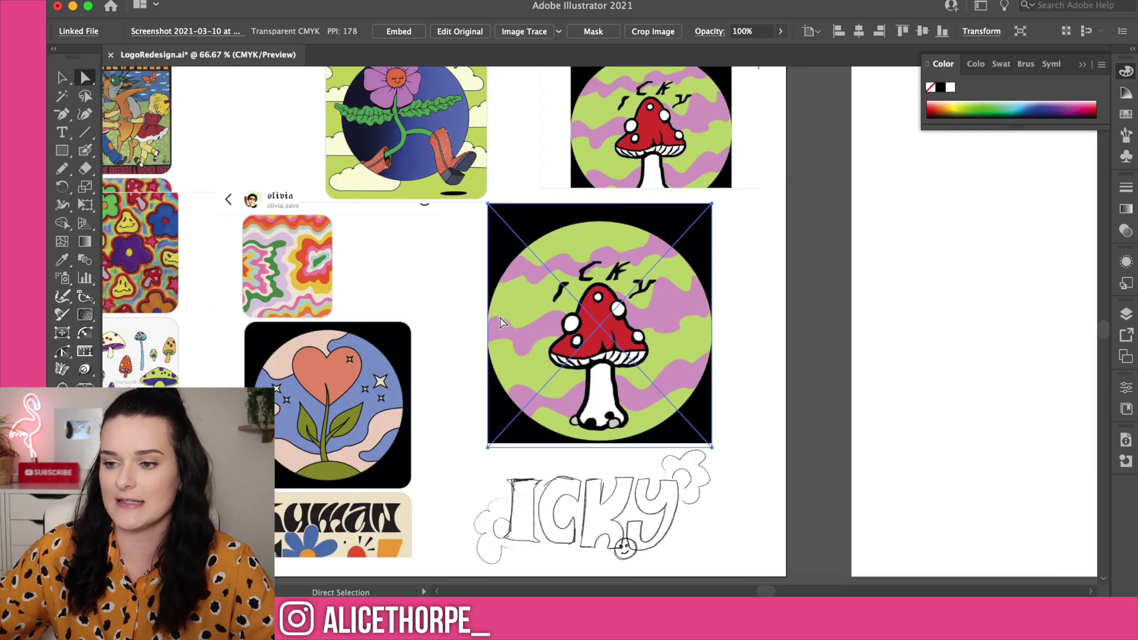
click(831, 282)
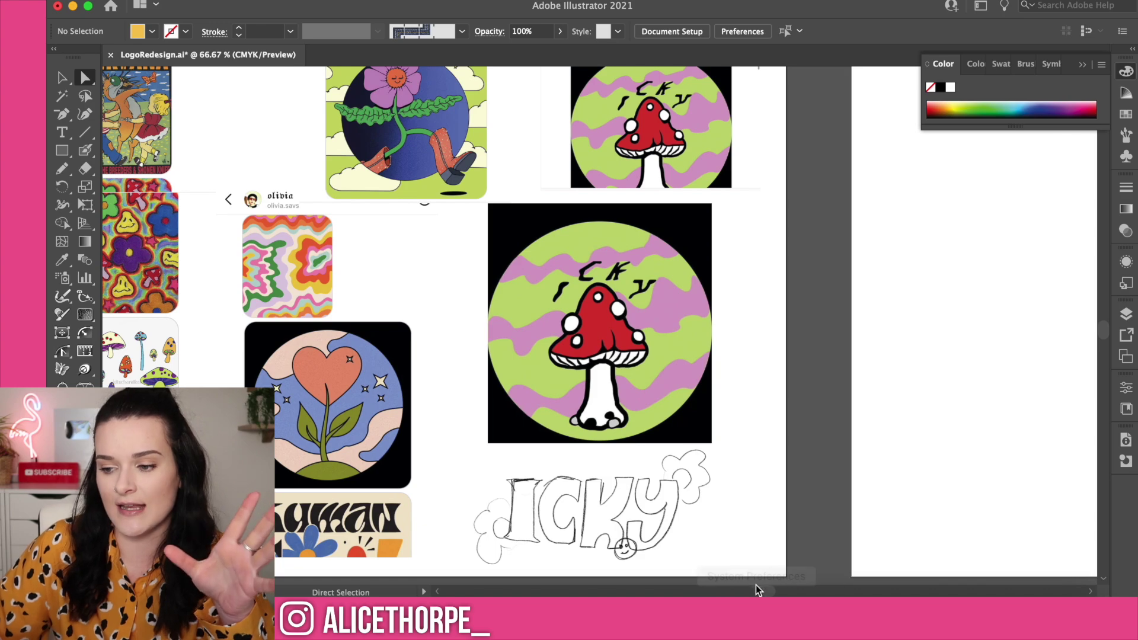
drag(766, 591, 761, 593)
scroll(431, 386, left, 3)
scroll(432, 386, up, 5)
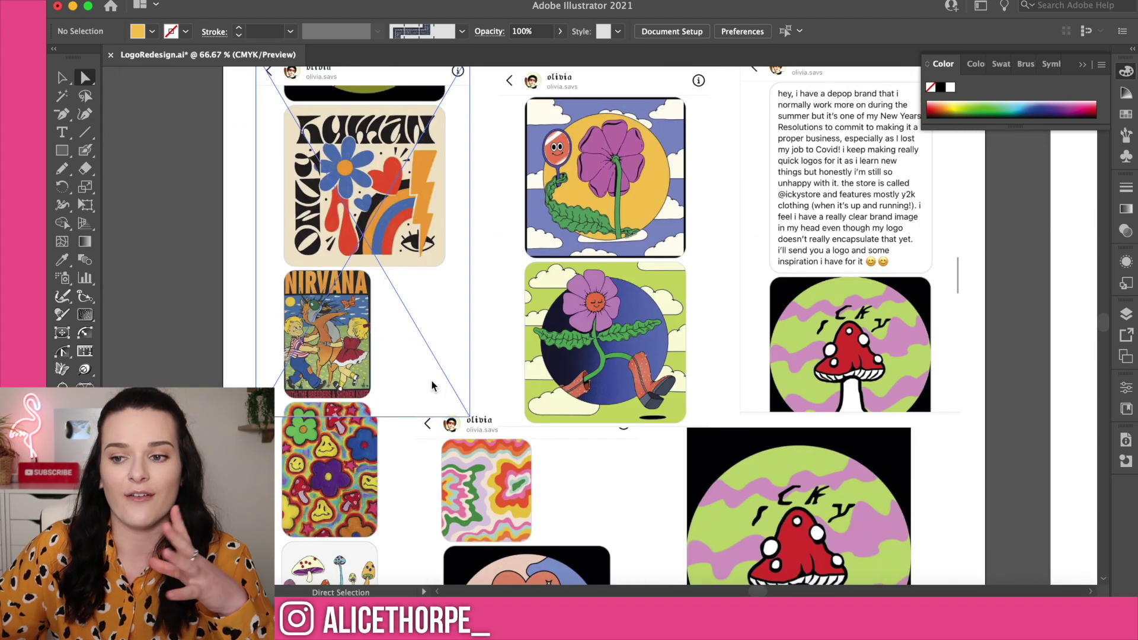
scroll(622, 403, down, 1)
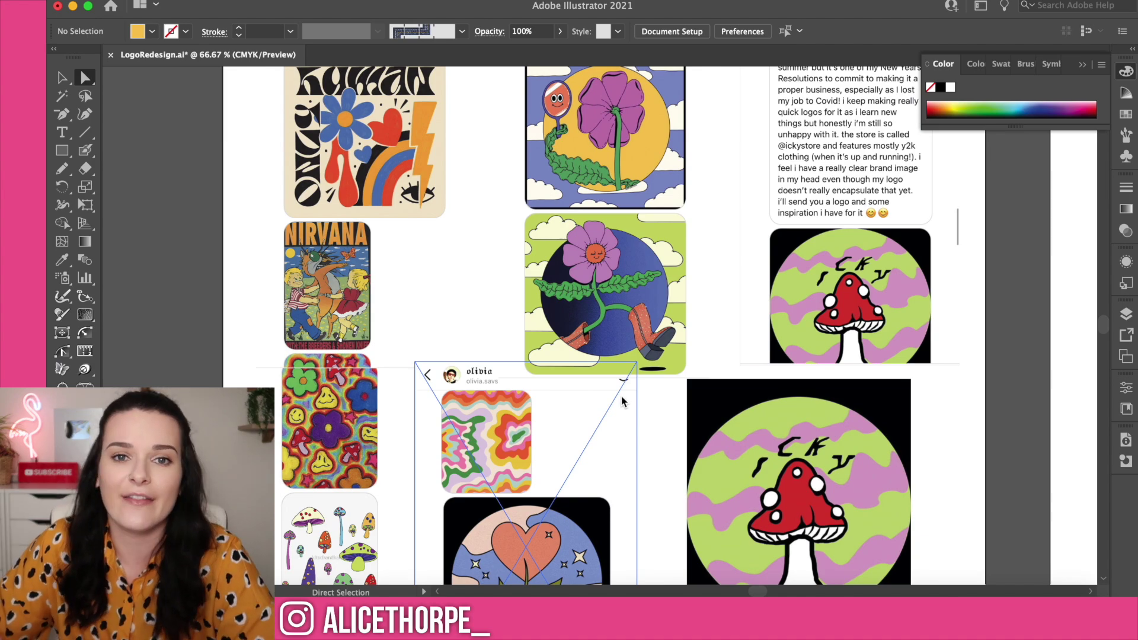
scroll(622, 396, down, 1)
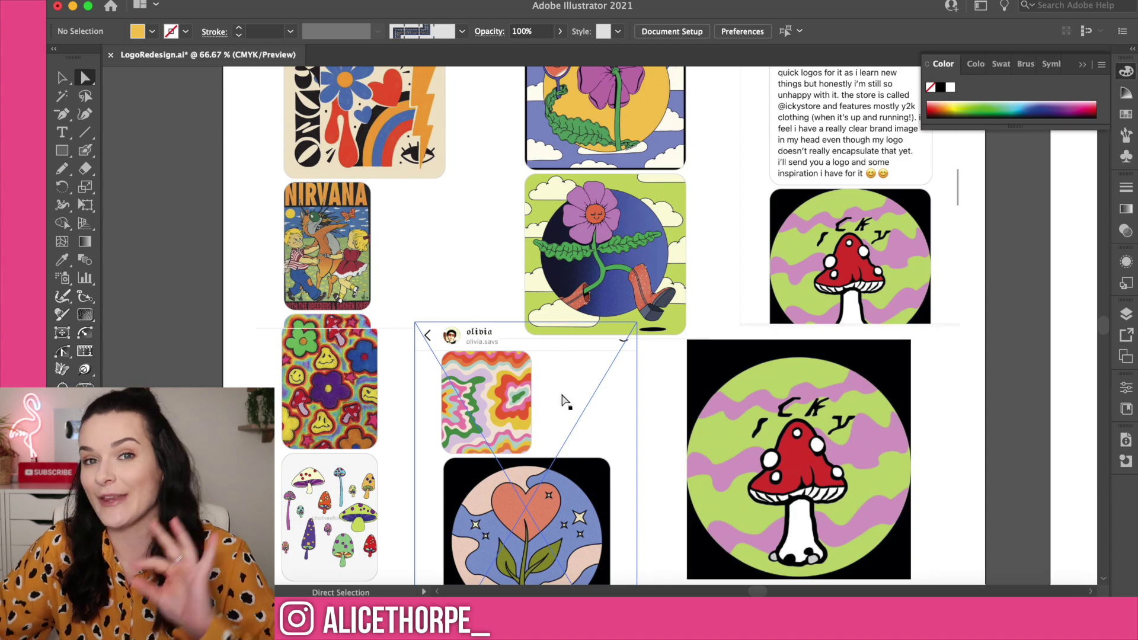
scroll(563, 396, down, 2)
Review the Honey Blue brief with its band logo references and sketches, and the Simply Lauren Studios brief with its references.
drag(1104, 329, 1107, 359)
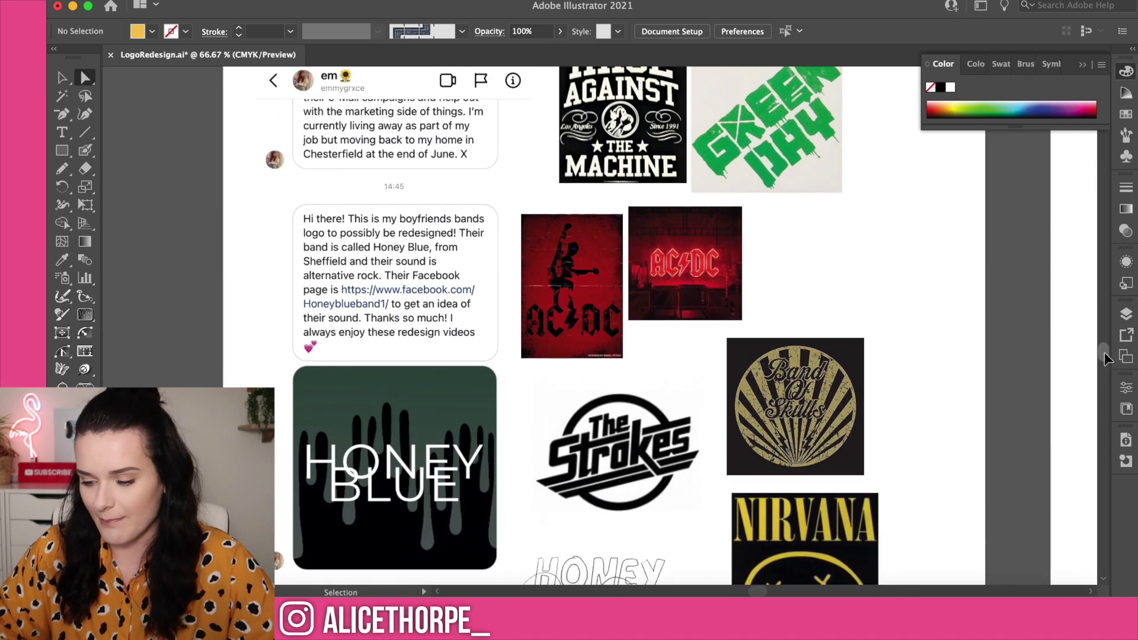
key(super+minus)
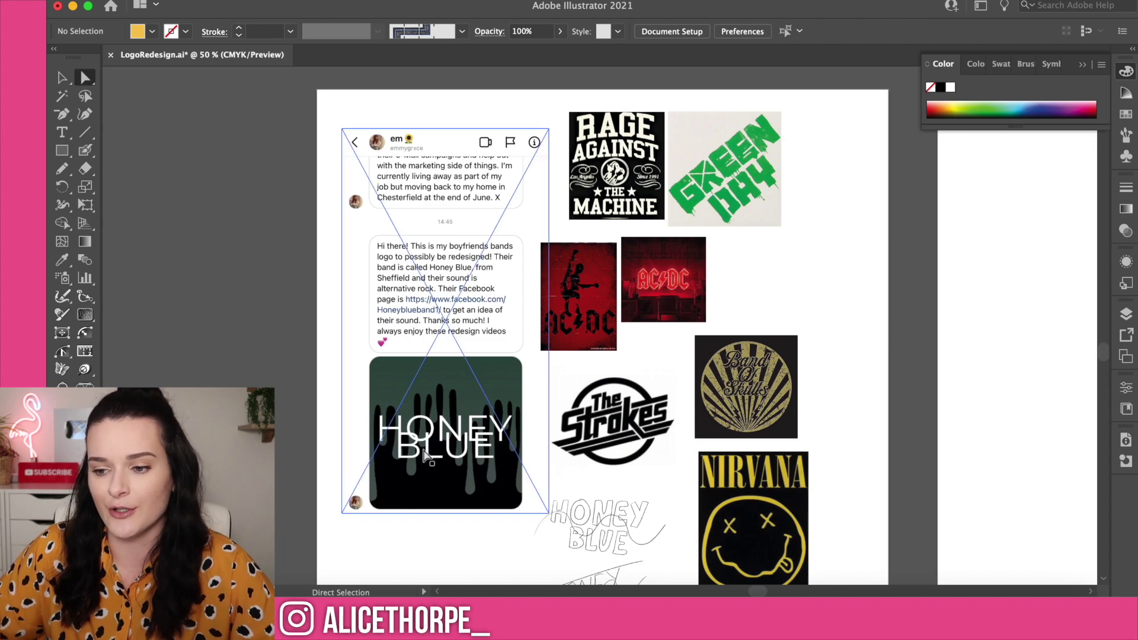
scroll(435, 438, down, 1)
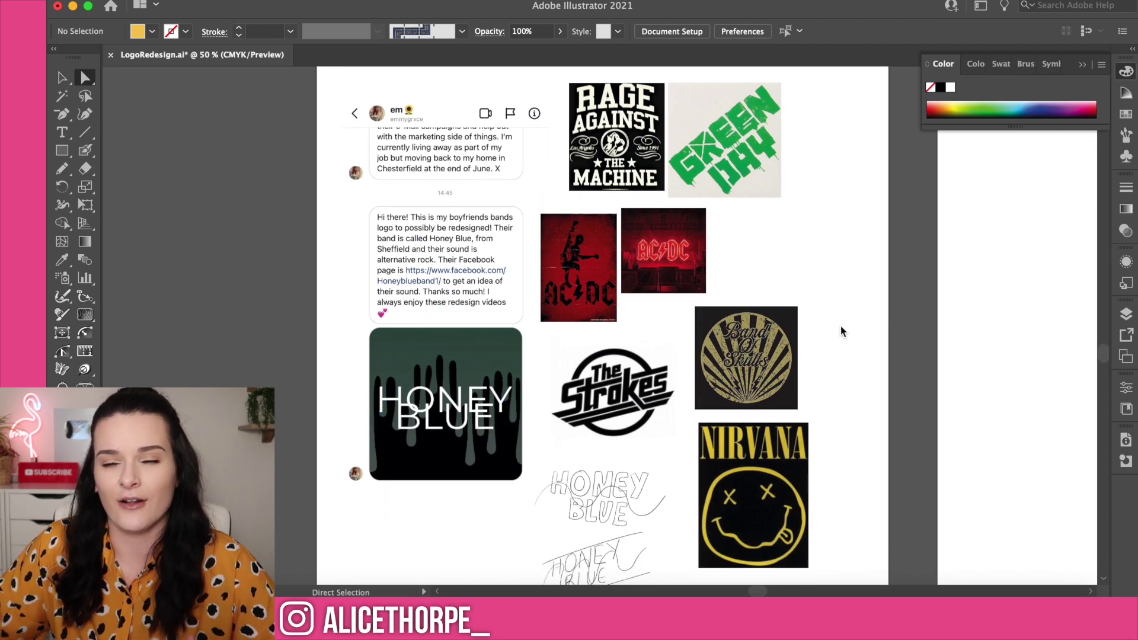
scroll(843, 337, down, 1)
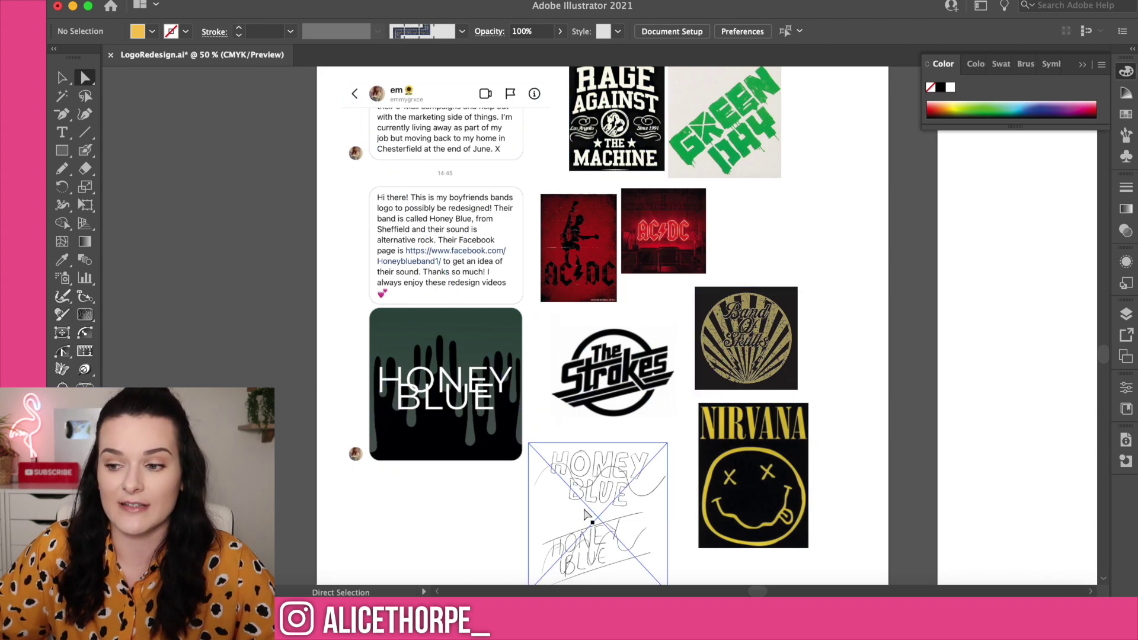
scroll(845, 388, down, 2)
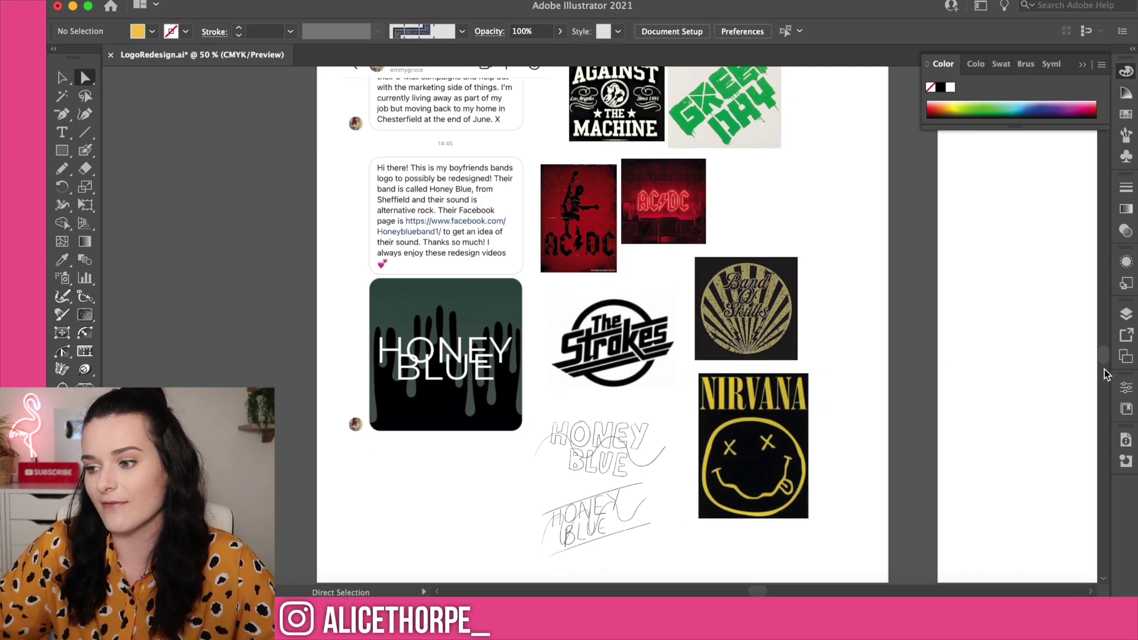
drag(1104, 355, 1109, 382)
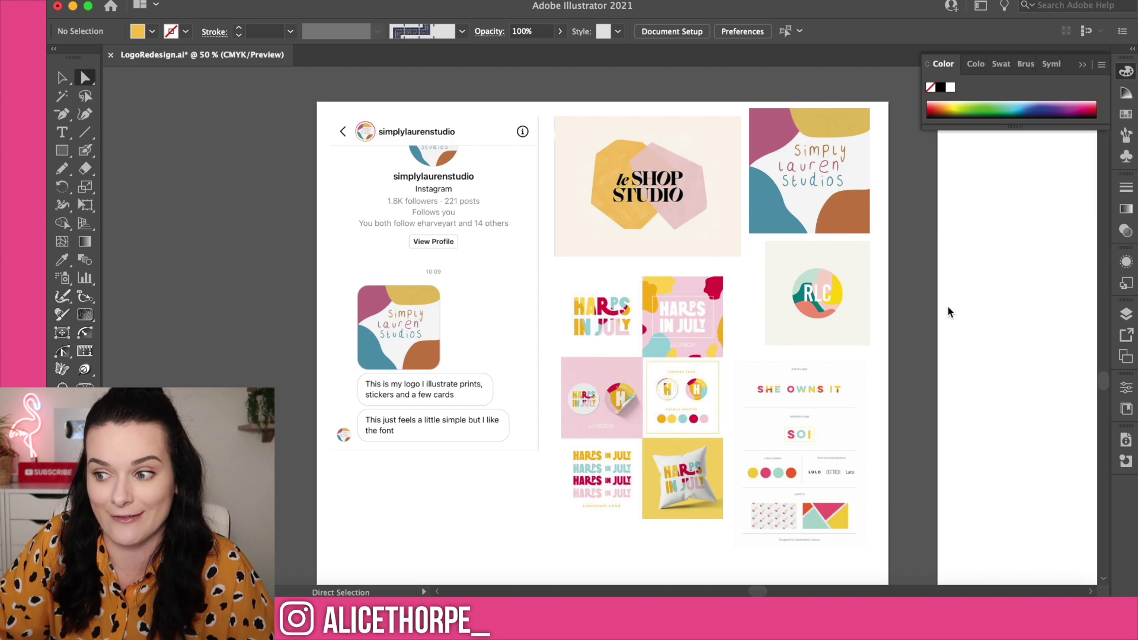
Return to the ICKY artboard and study the hand-drawn lettering sketch against the reference images.
drag(1103, 380, 1077, 323)
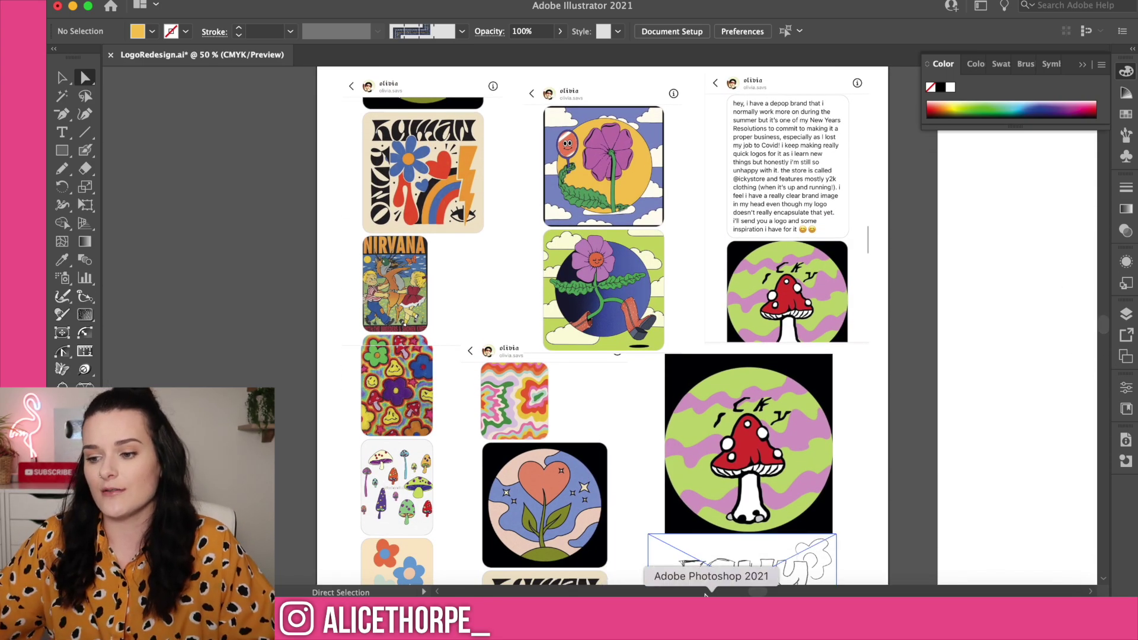
scroll(681, 474, right, 3)
scroll(681, 474, down, 1)
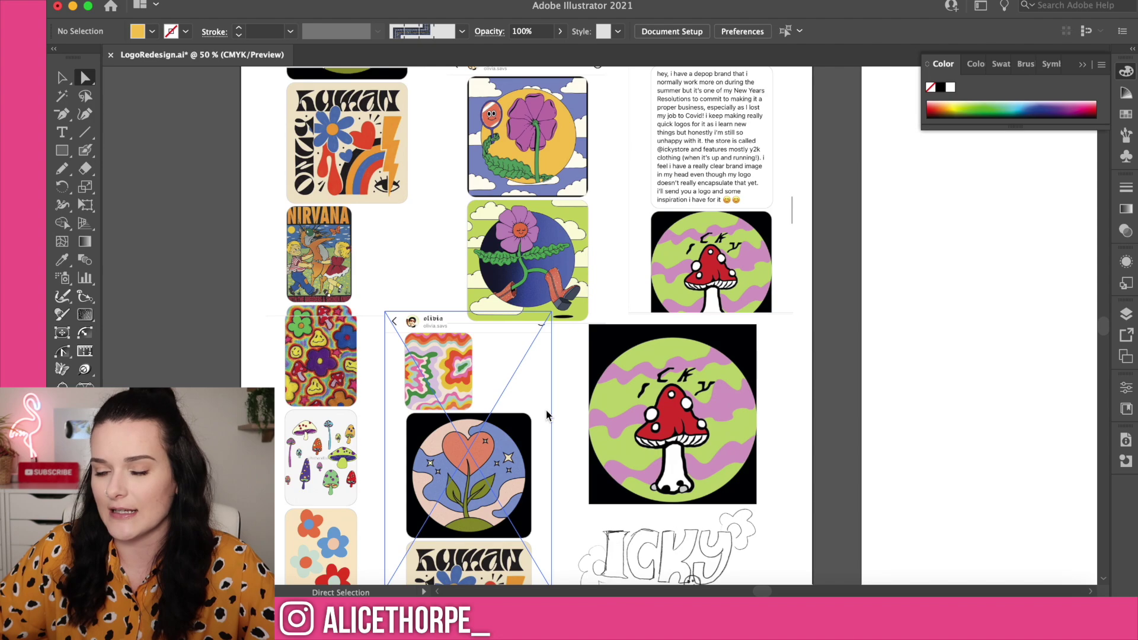
scroll(545, 411, down, 2)
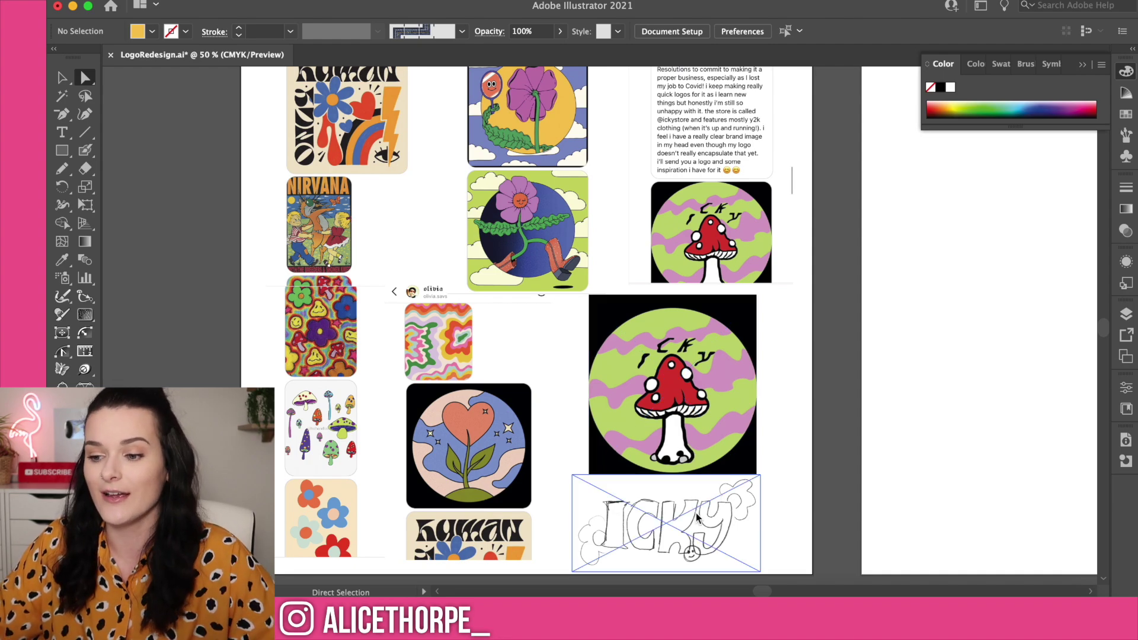
scroll(696, 450, down, 1)
click(680, 536)
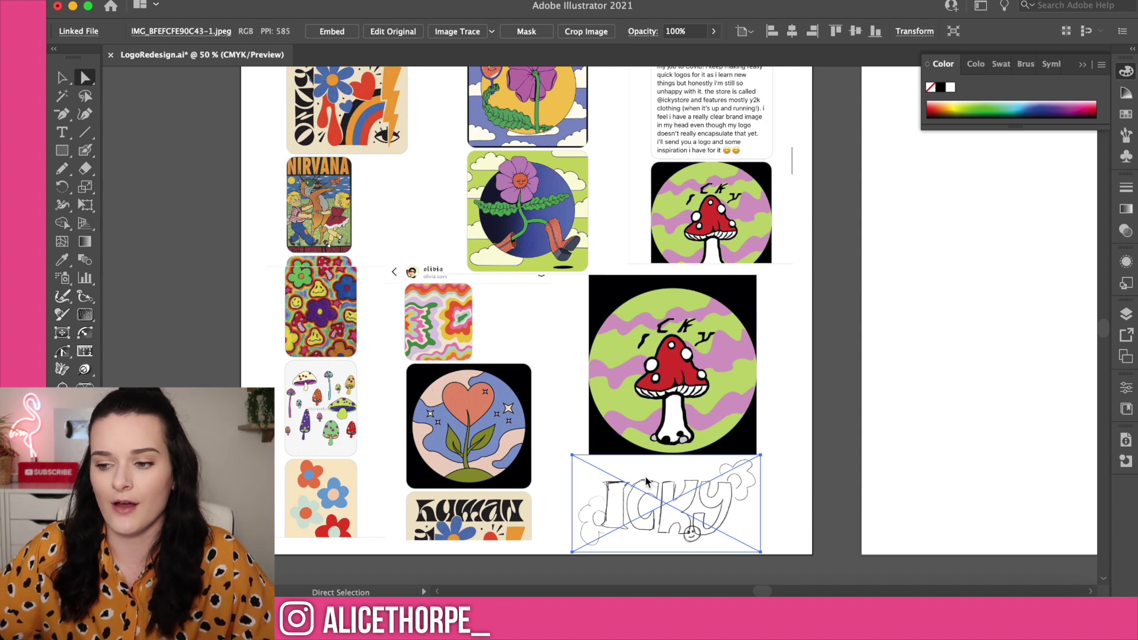
shift+click(547, 371)
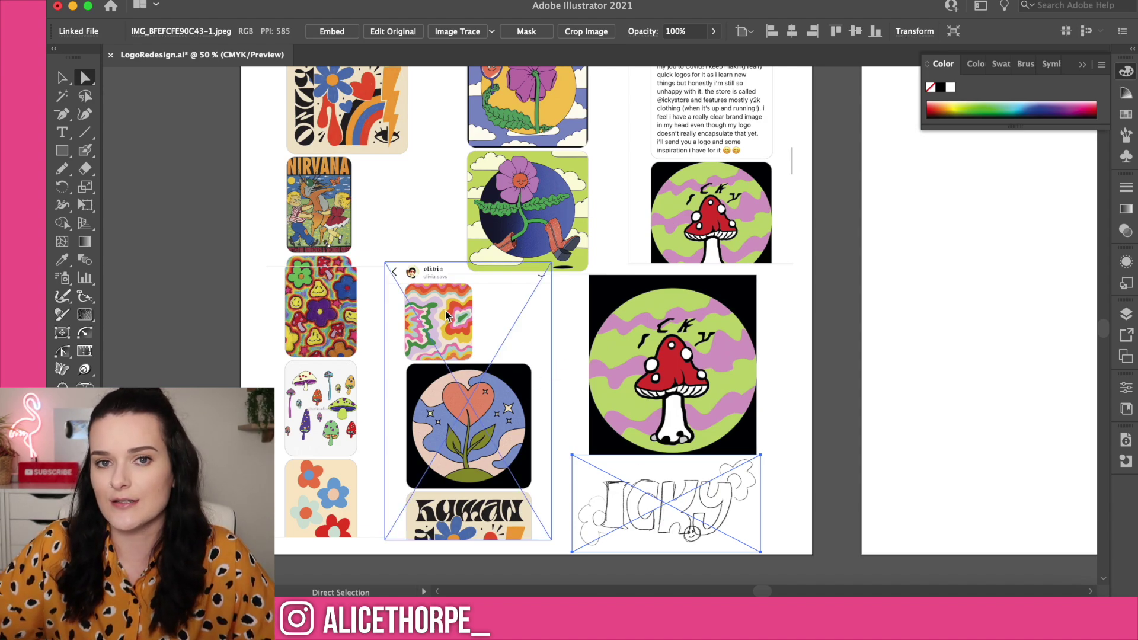
shift+click(510, 343)
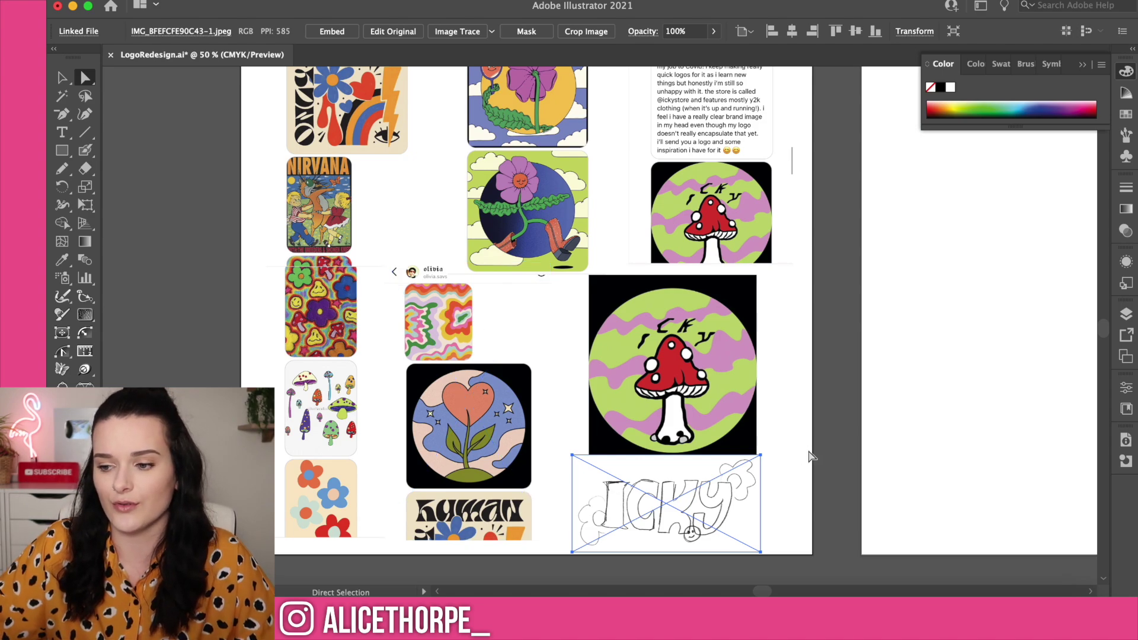
scroll(740, 497, up, 5)
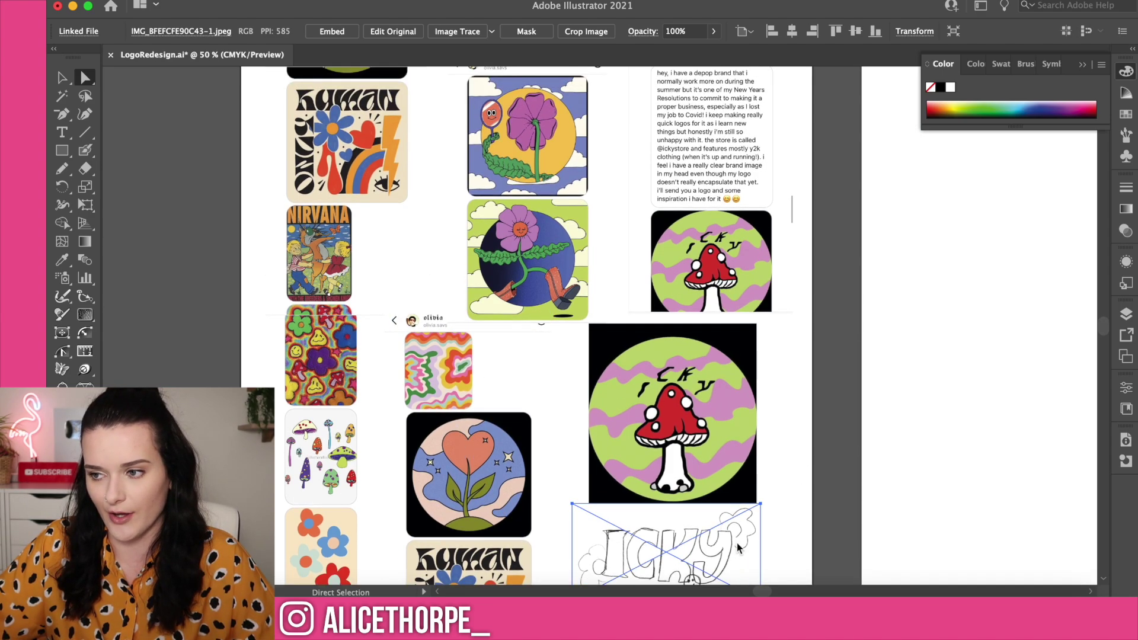
Add the text "ICKY" in Cooper Std Black Italic on the blank artboard beside the ICKY references.
drag(762, 591, 813, 562)
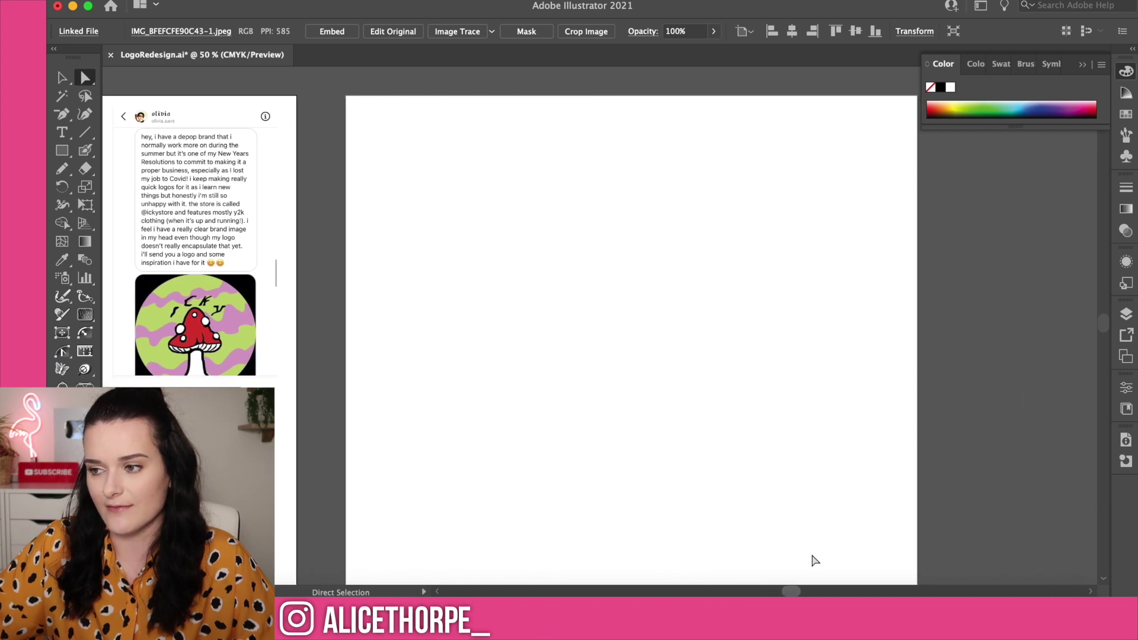
click(1127, 72)
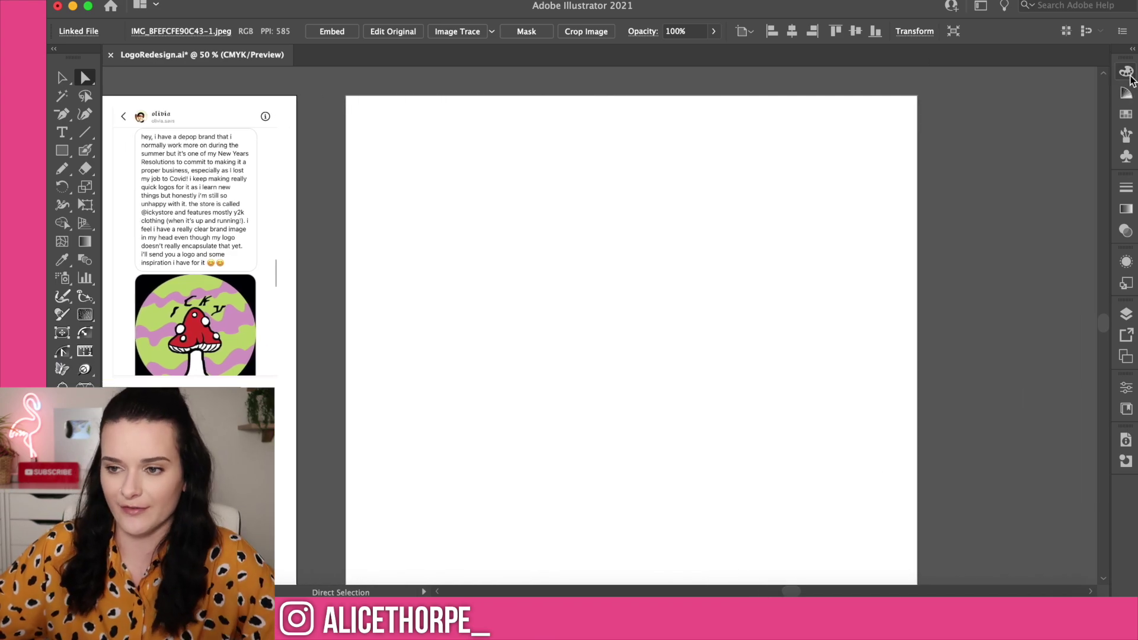
click(440, 214)
key(t)
click(514, 221)
text(ICKY)
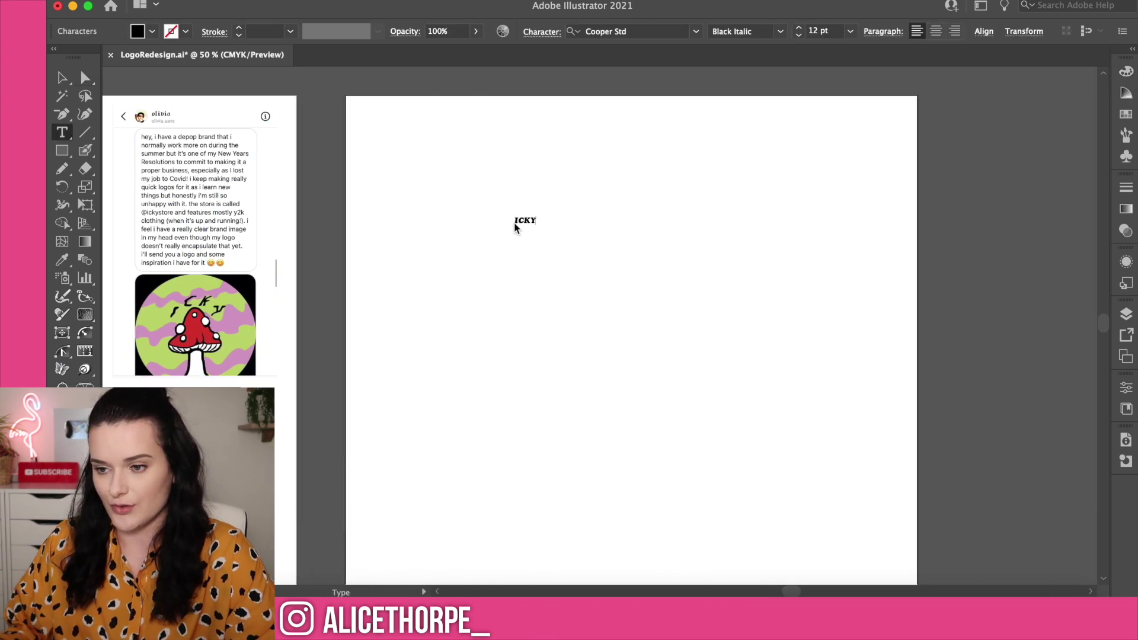
key(Escape)
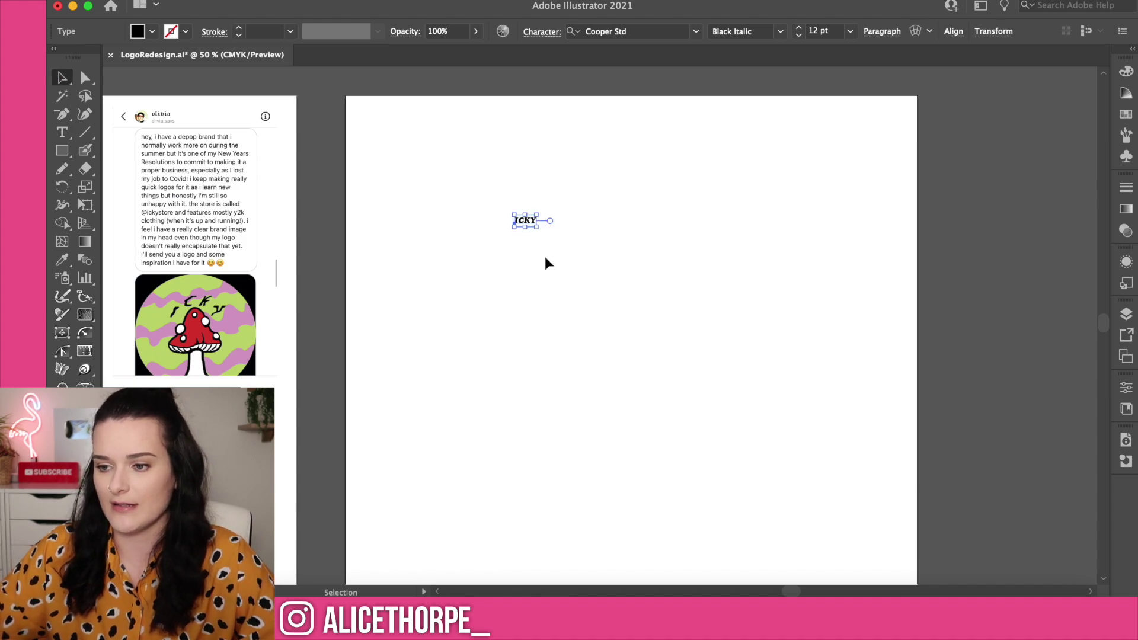
Enlarge the ICKY text to about 150 pt near the top of the artboard and stack four copies beneath it.
drag(538, 227, 800, 347)
drag(712, 291, 623, 165)
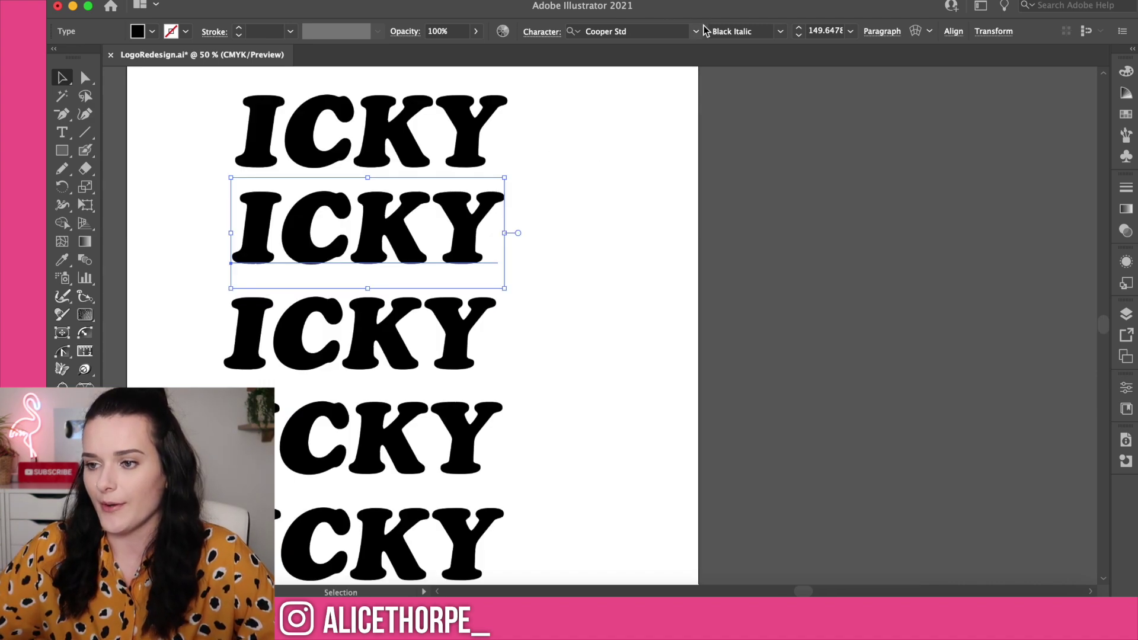
Set the second ICKY copy in Gyparody Heavy.
click(702, 27)
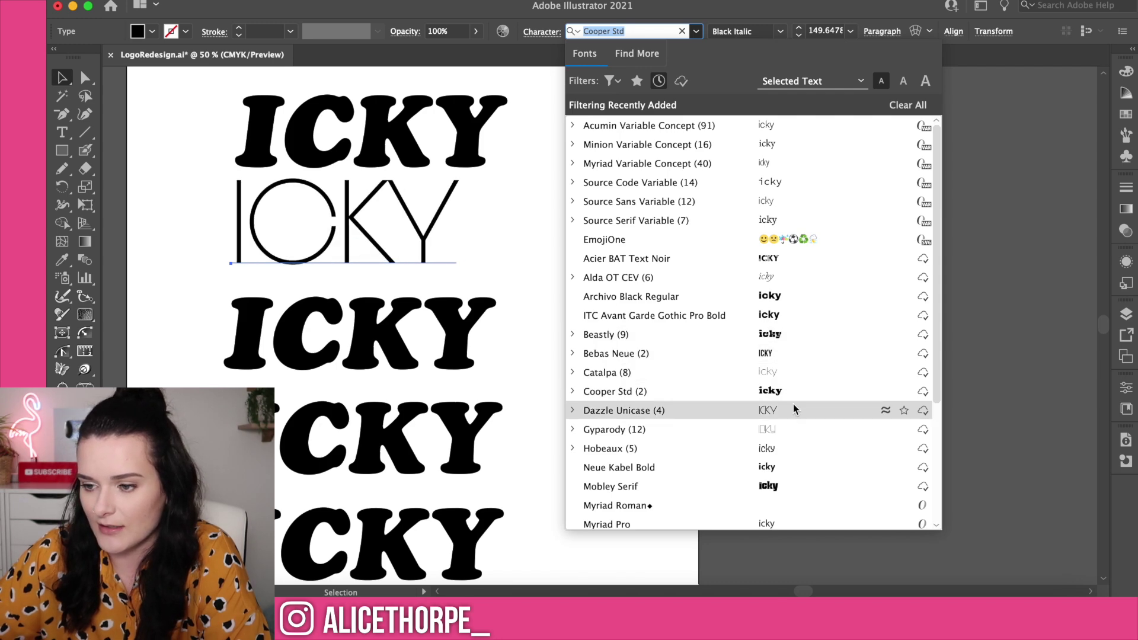
click(574, 429)
scroll(617, 412, down, 5)
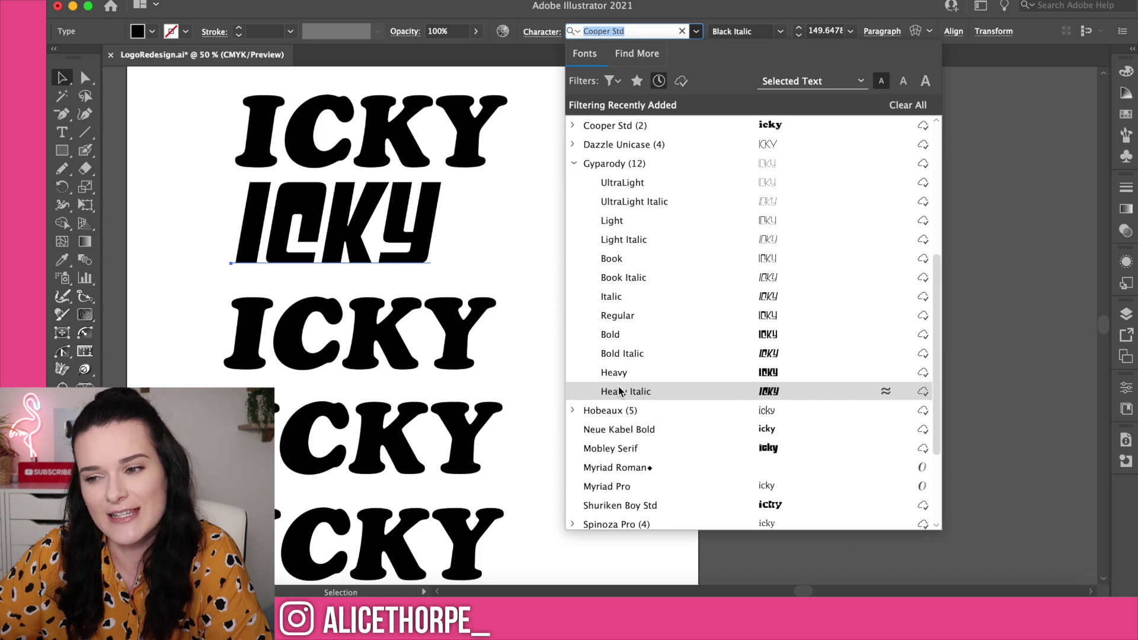
click(617, 374)
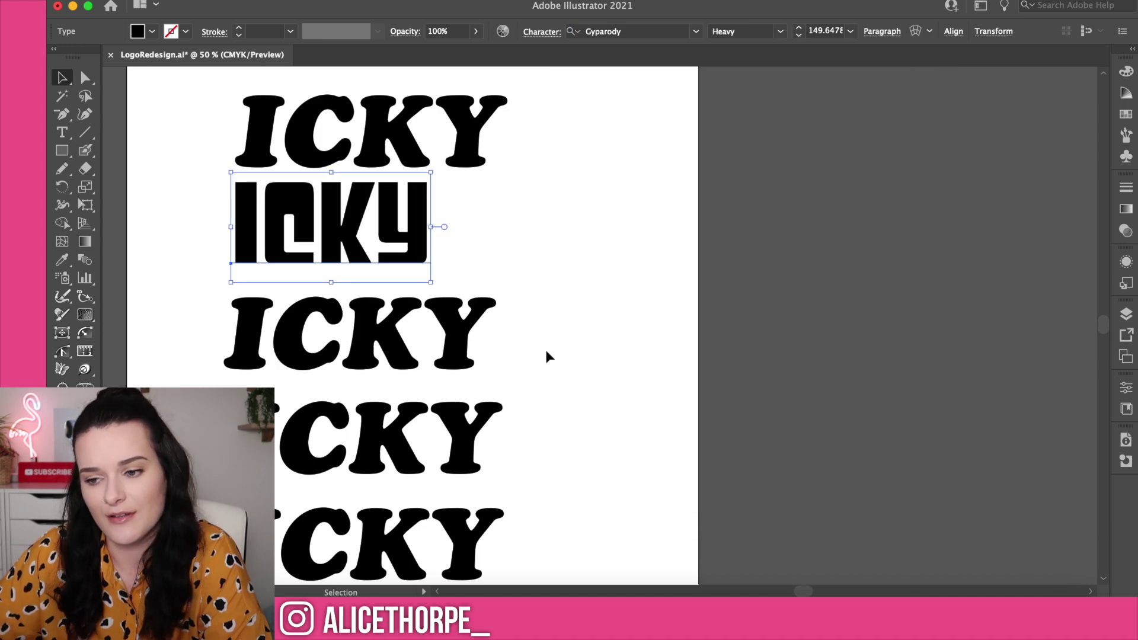
Change the font of the third ICKY copy to Shuriken Boy Std Regular.
click(465, 326)
click(698, 31)
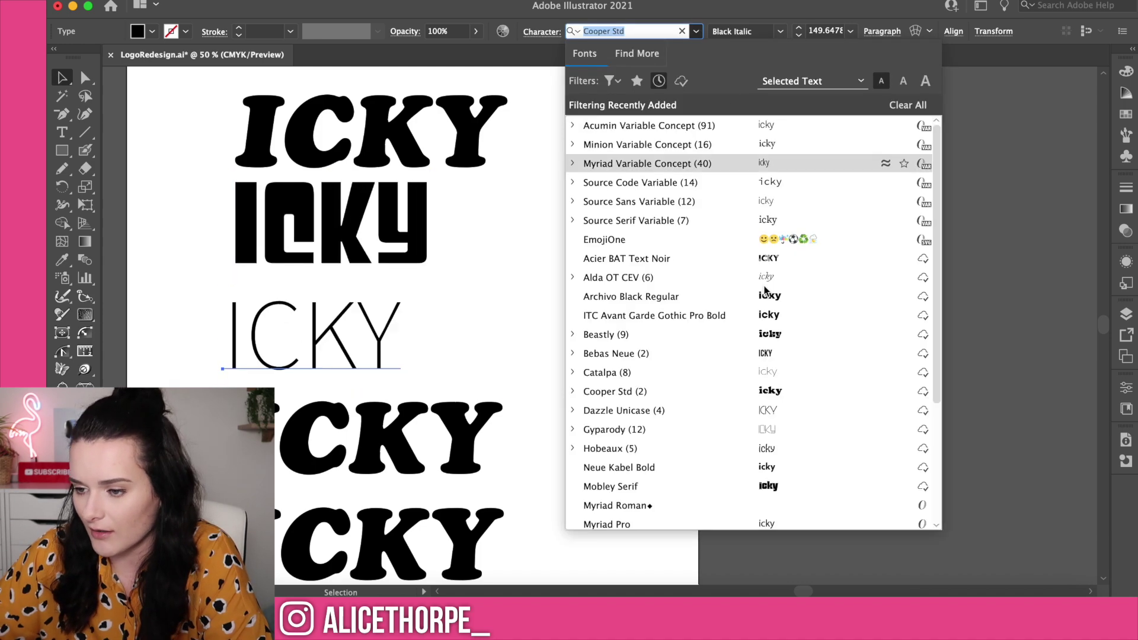
scroll(759, 355, down, 3)
click(758, 388)
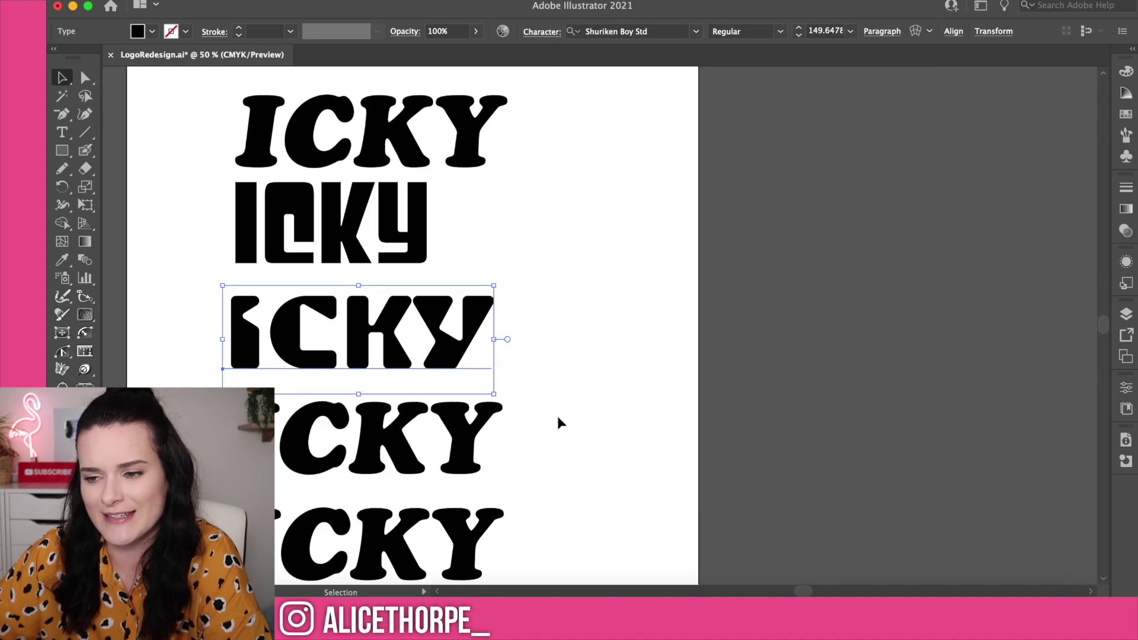
Change the font of the fourth ICKY copy to Mobley Serif.
click(423, 446)
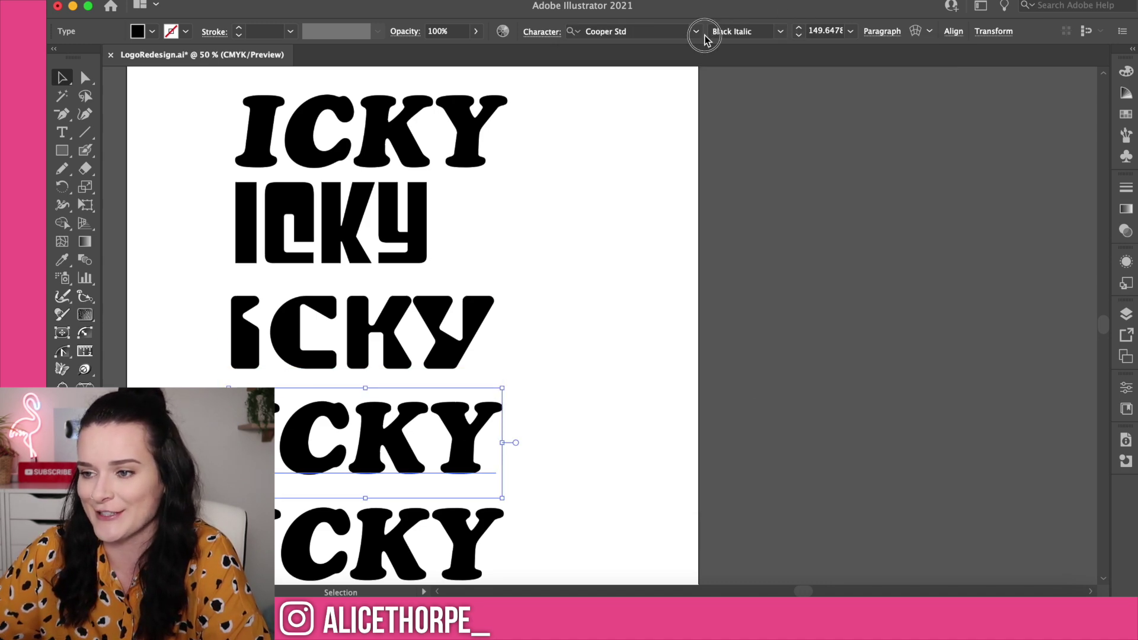
click(696, 31)
scroll(841, 490, down, 1)
click(769, 468)
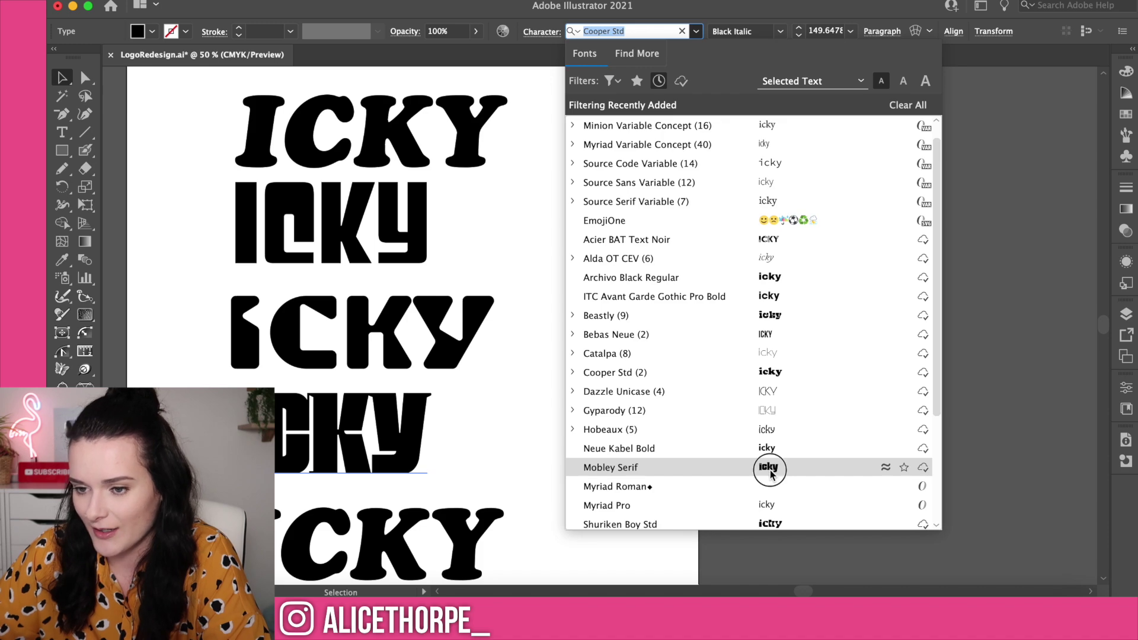
Set the fifth ICKY copy in Beastly 18 Point and deselect it.
click(427, 545)
click(696, 31)
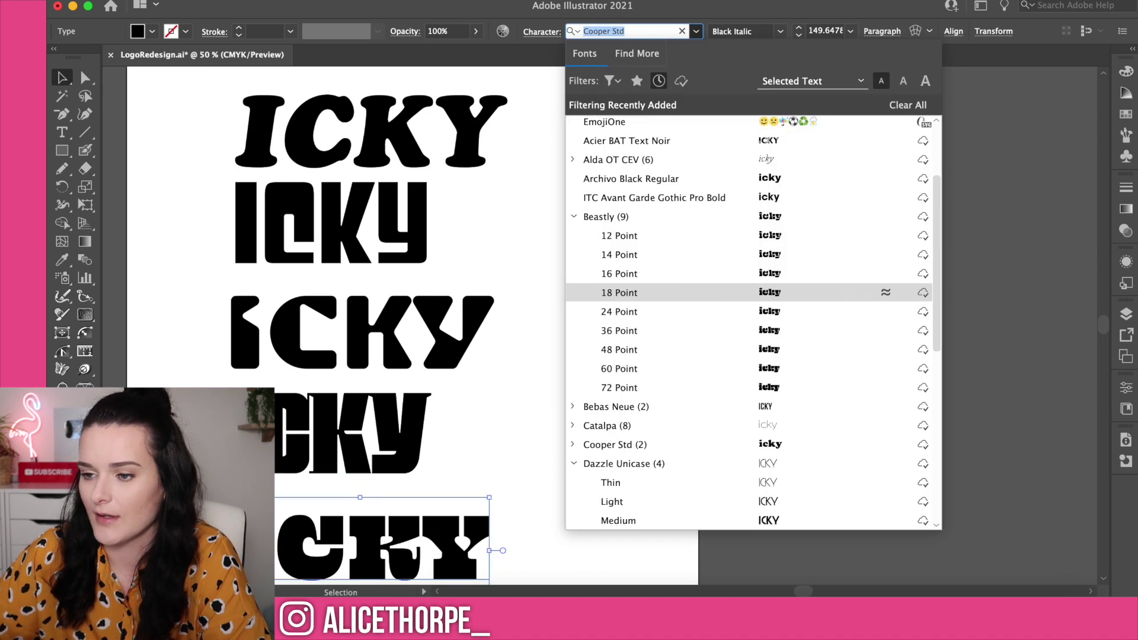
click(657, 292)
scroll(653, 445, down, 1)
click(603, 513)
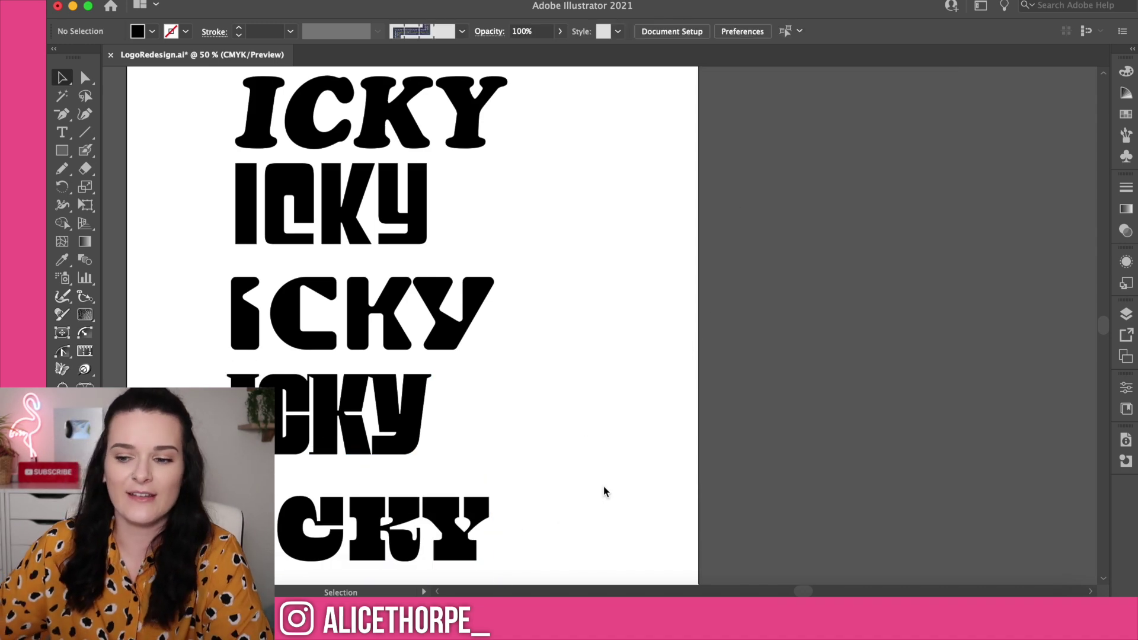
Delete the Mobley Serif and Beastly versions of the ICKY wordmark.
scroll(604, 483, left, 1)
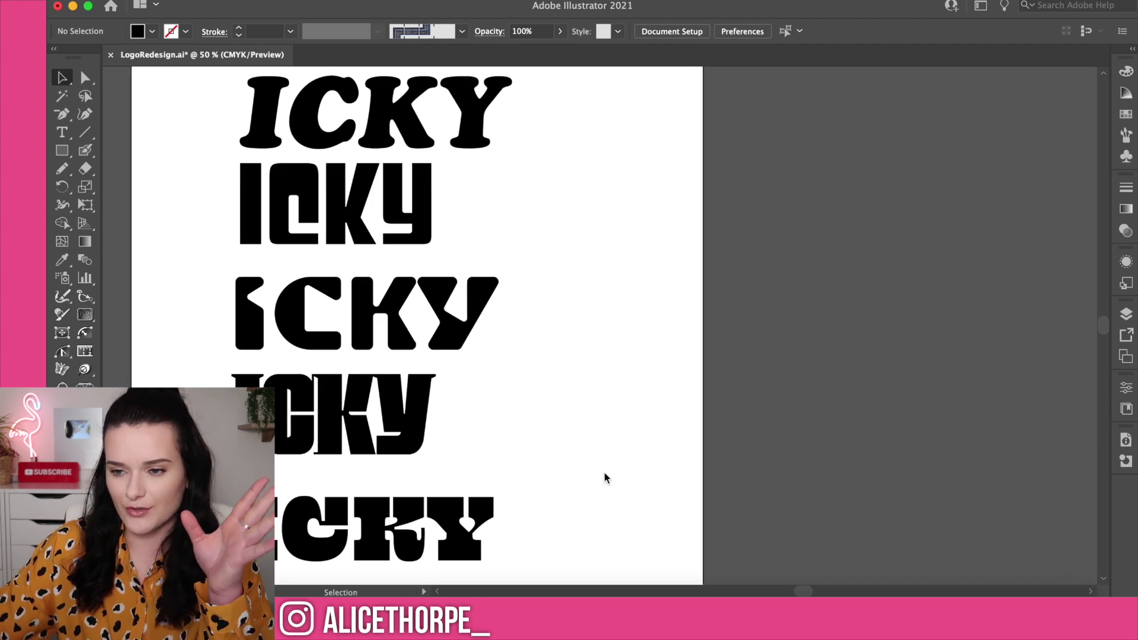
click(404, 430)
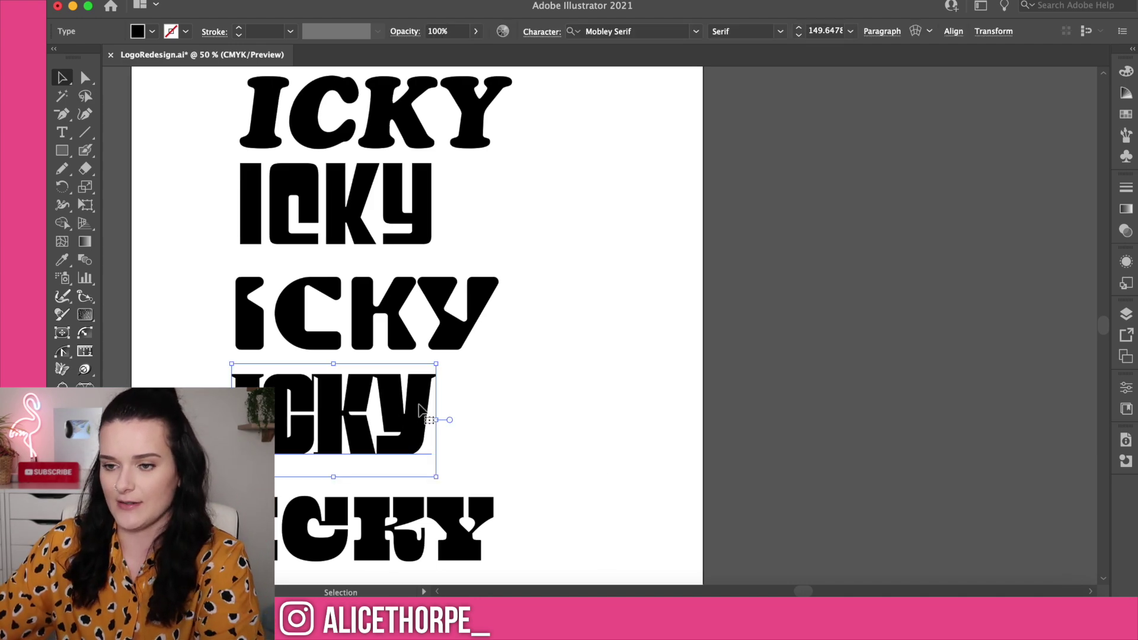
key(Delete)
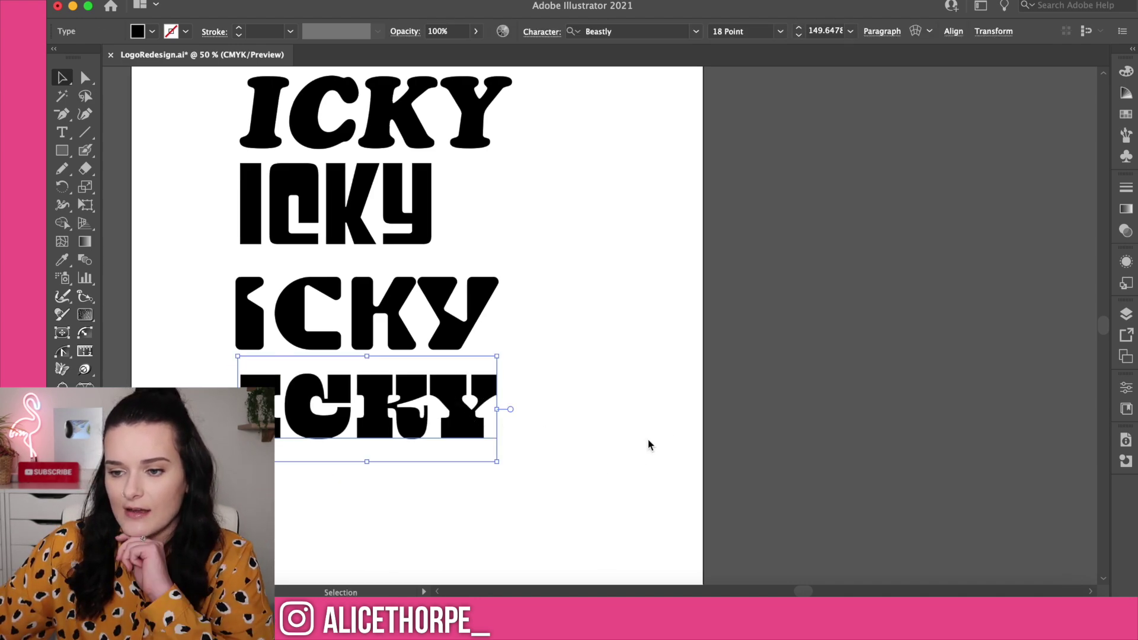
click(649, 445)
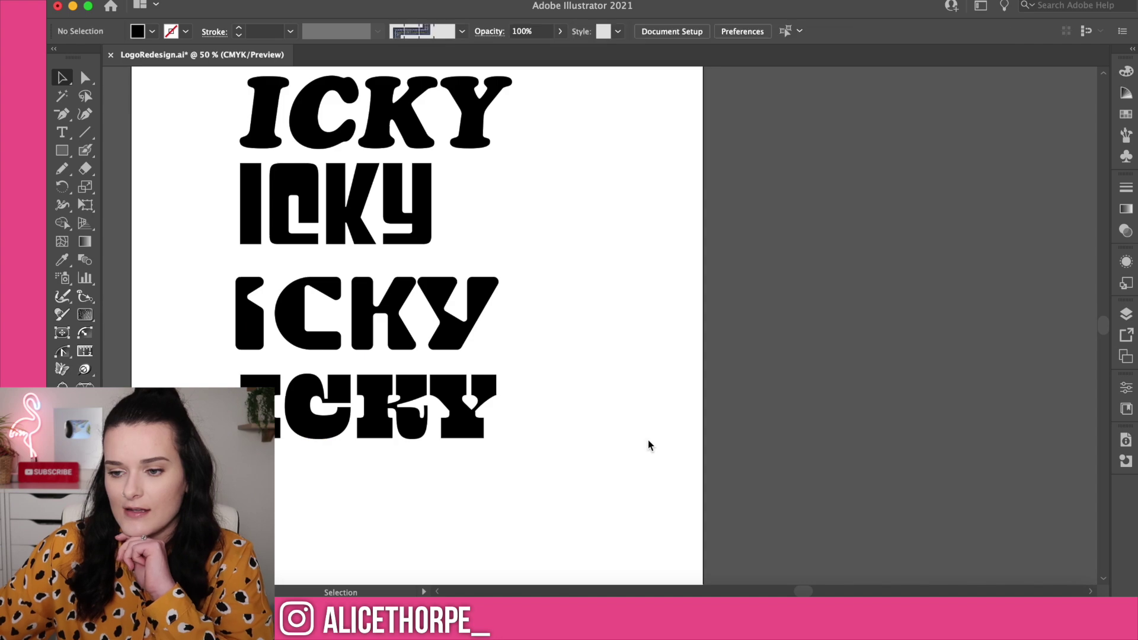
click(345, 456)
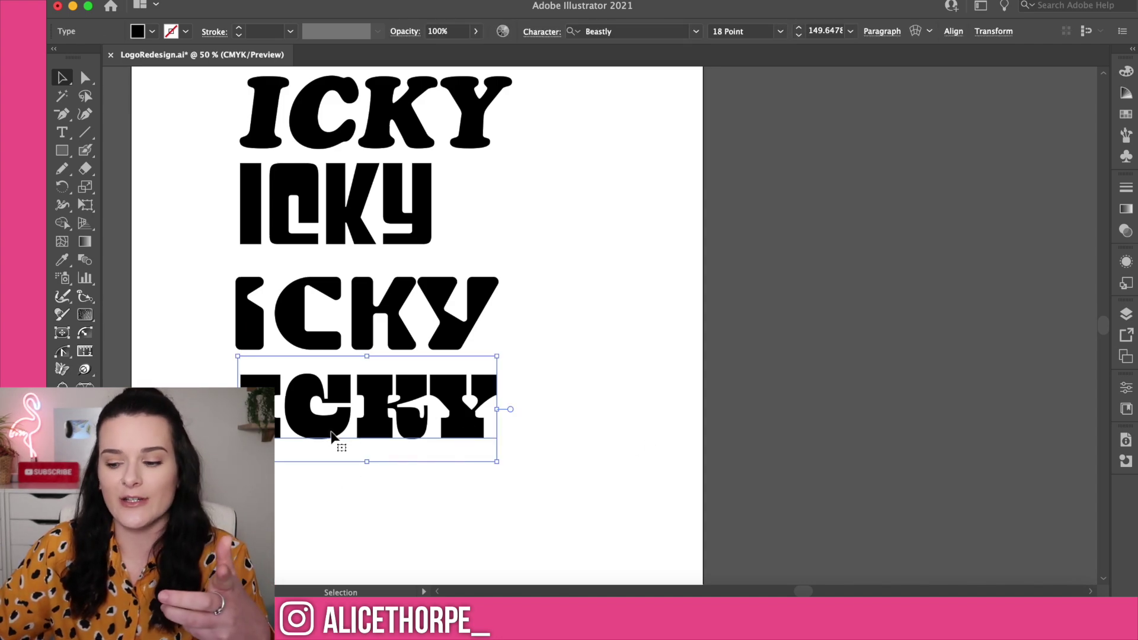
key(Delete)
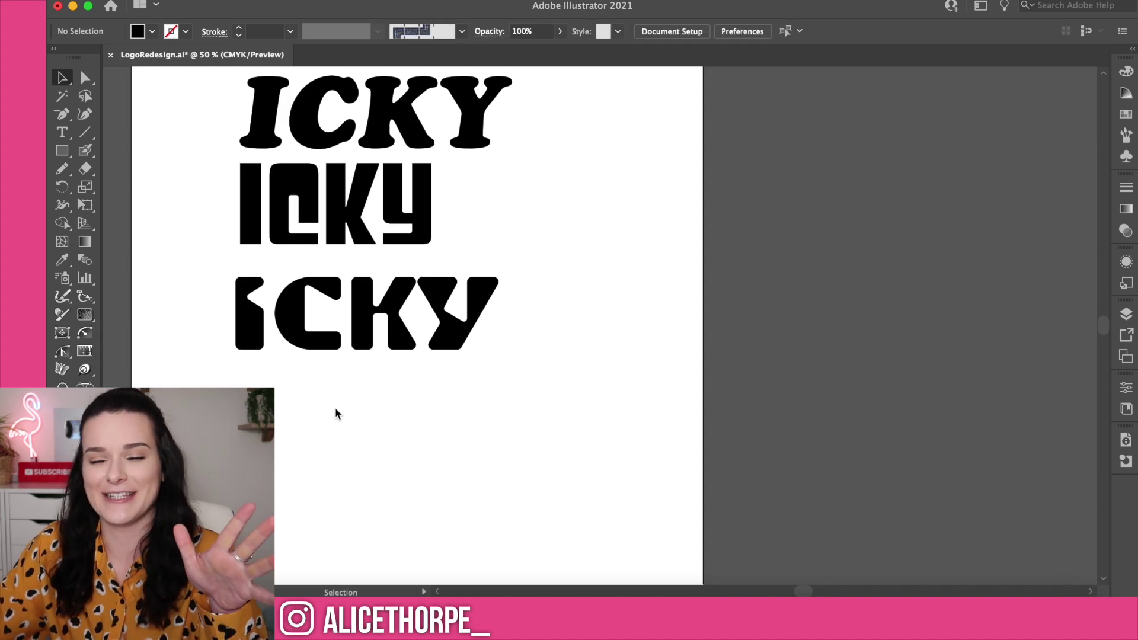
Delete the Shuriken Boy version and the slanted serif version of ICKY, keeping only the Gyparody Heavy one.
scroll(557, 423, up, 1)
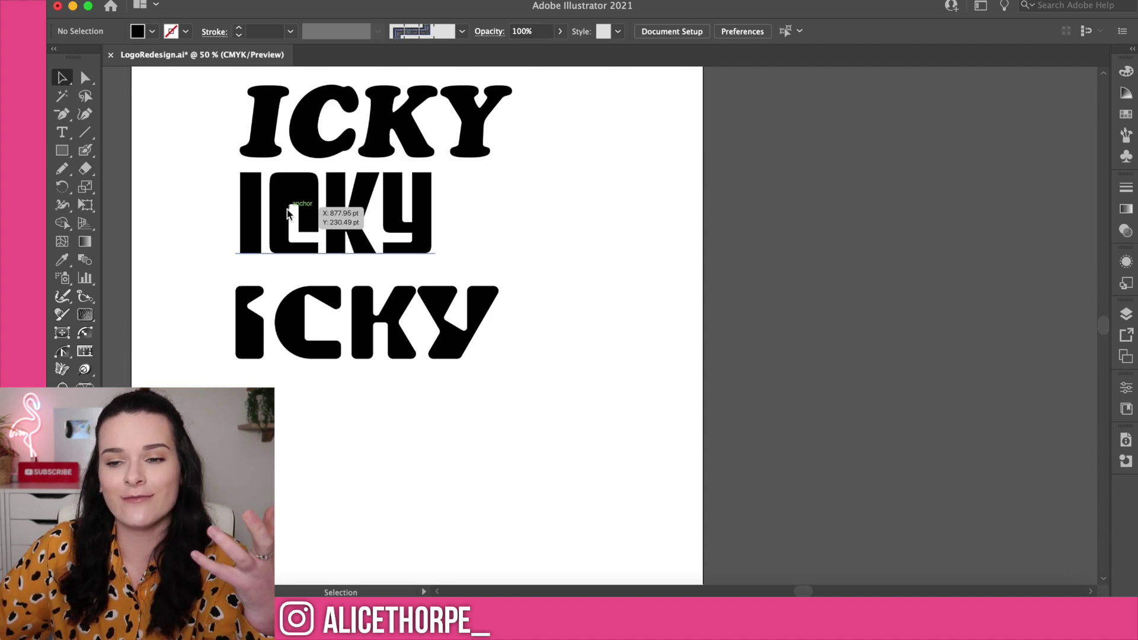
click(365, 326)
key(Delete)
click(371, 110)
key(Delete)
Enlarge the Gyparody ICKY wordmark proportionally to about 249 pt and place it in the upper middle of the artboard.
drag(393, 242, 333, 209)
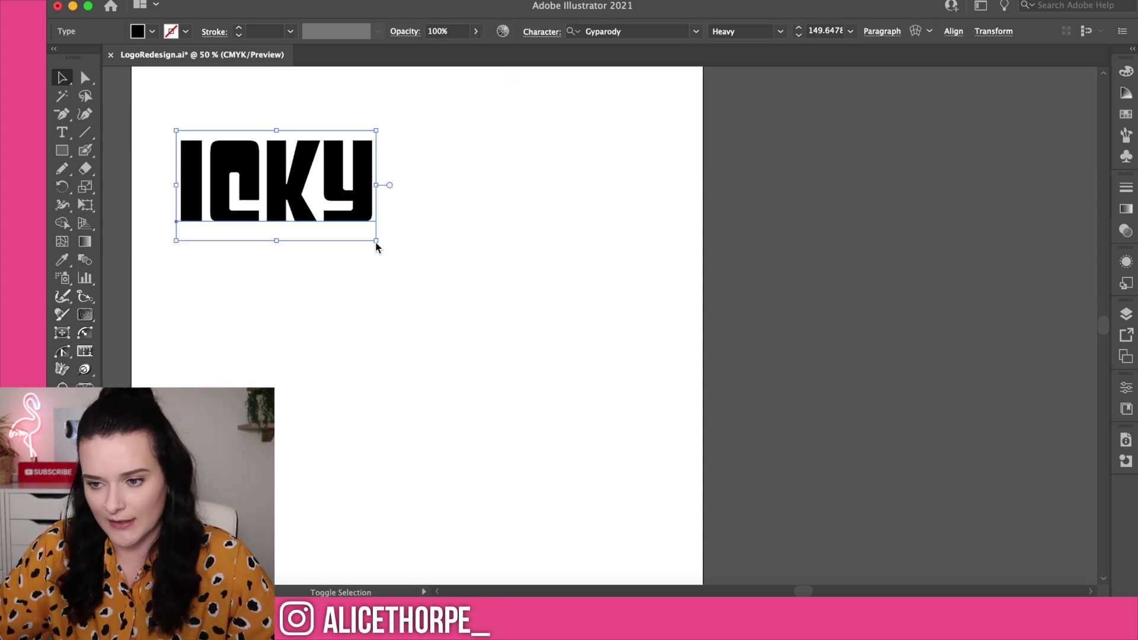
drag(376, 240, 515, 314)
click(516, 315)
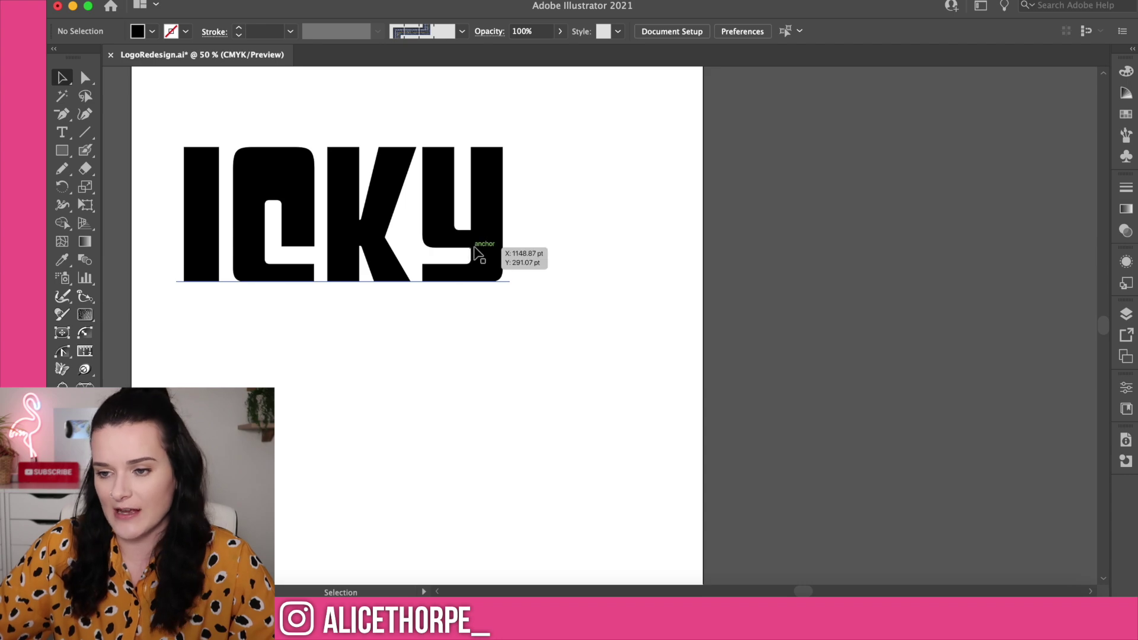
drag(478, 254, 534, 260)
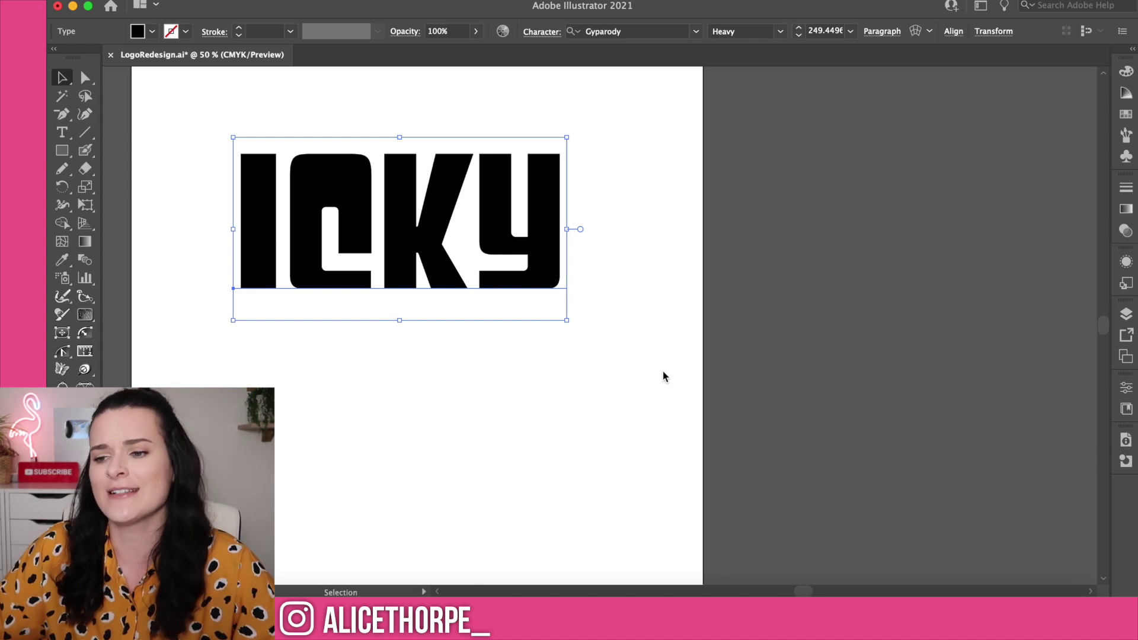
Duplicate the ICKY wordmark below itself and move the original above the artboard as an editable backup.
scroll(655, 370, left, 3)
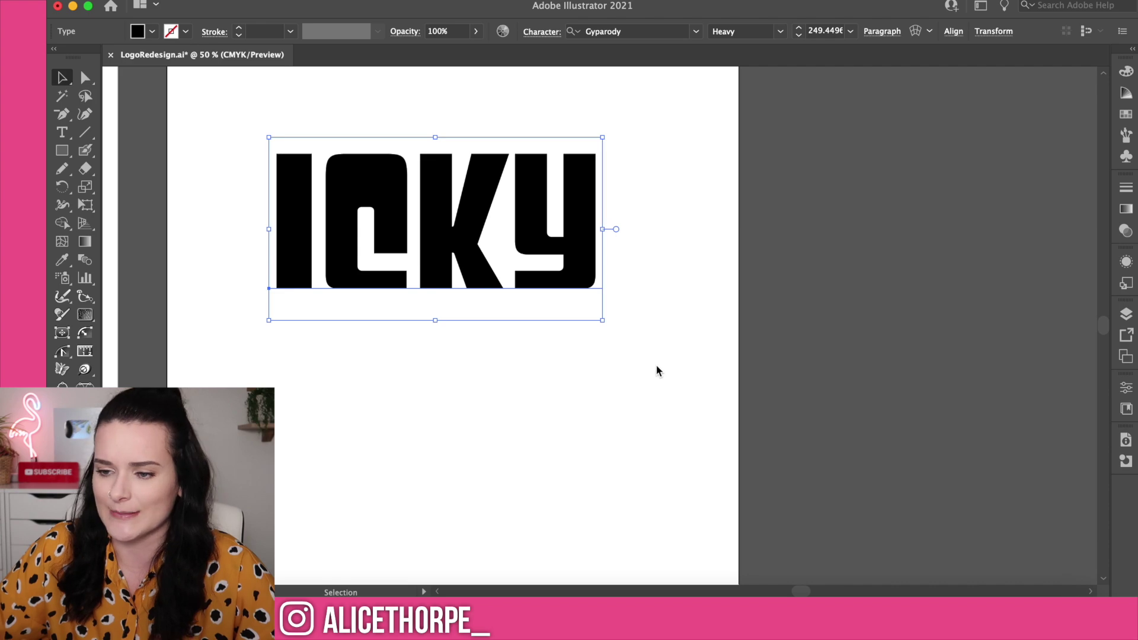
click(408, 237)
click(434, 202)
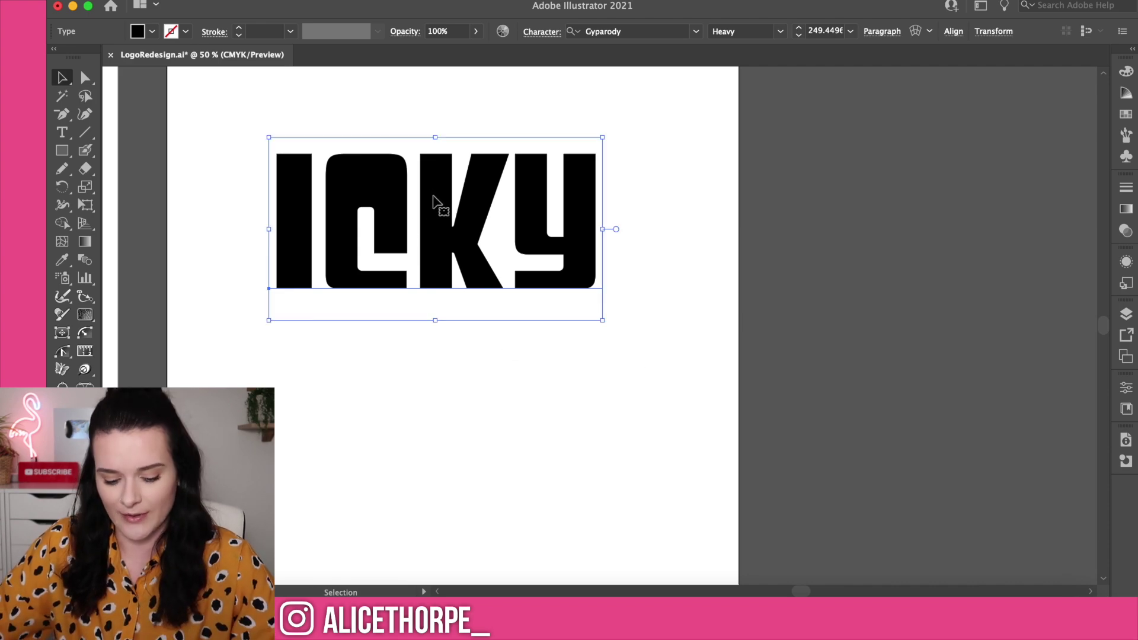
drag(434, 202, 424, 402)
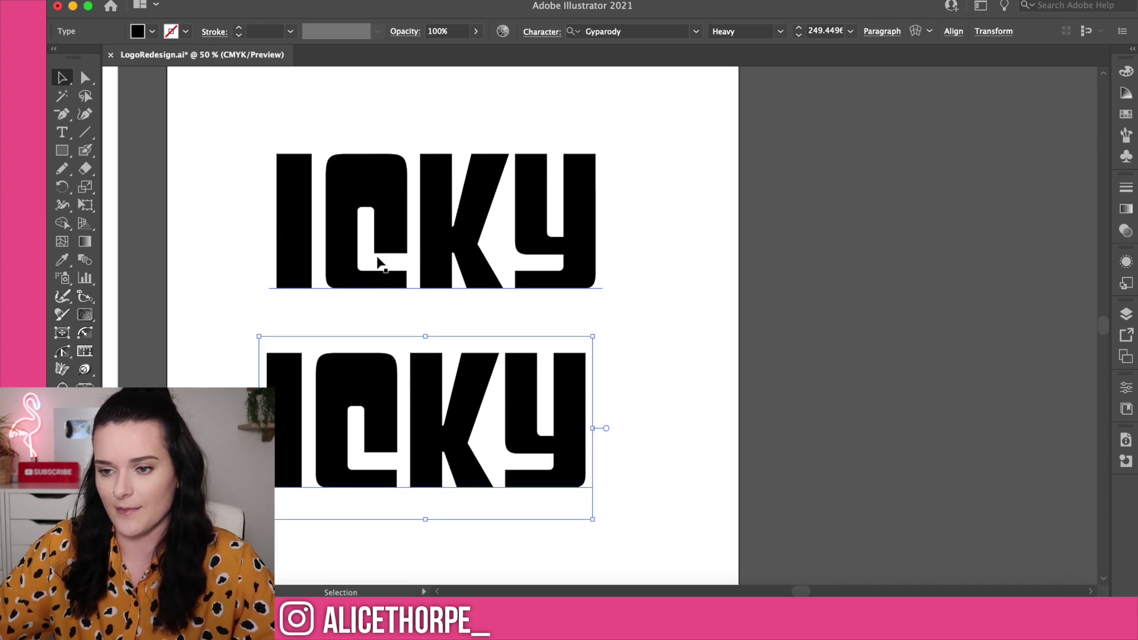
scroll(329, 308, up, 5)
drag(376, 491, 346, 208)
Move the duplicate ICKY wordmark to the upper part of the artboard and convert its text to outlines.
scroll(435, 342, down, 8)
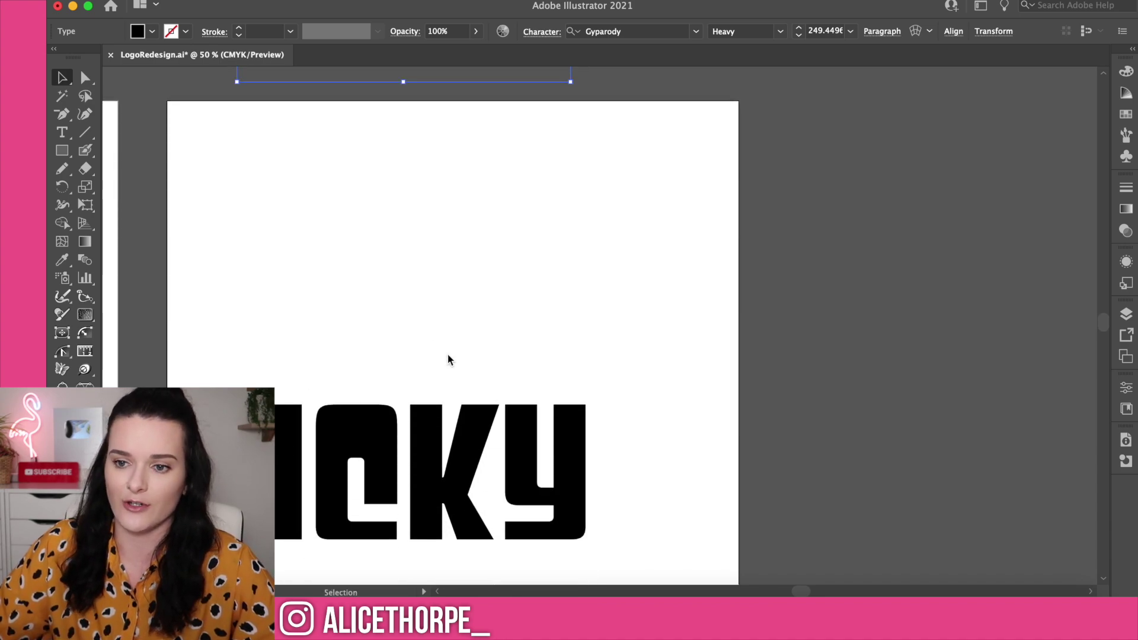
drag(458, 428, 460, 234)
right_click(460, 236)
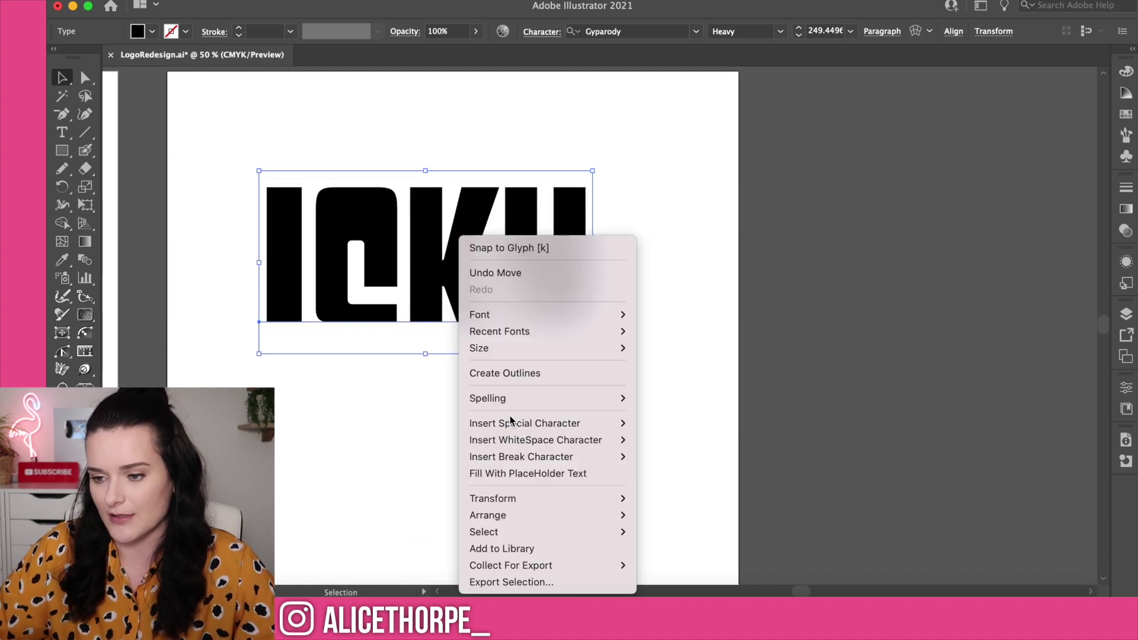
click(509, 373)
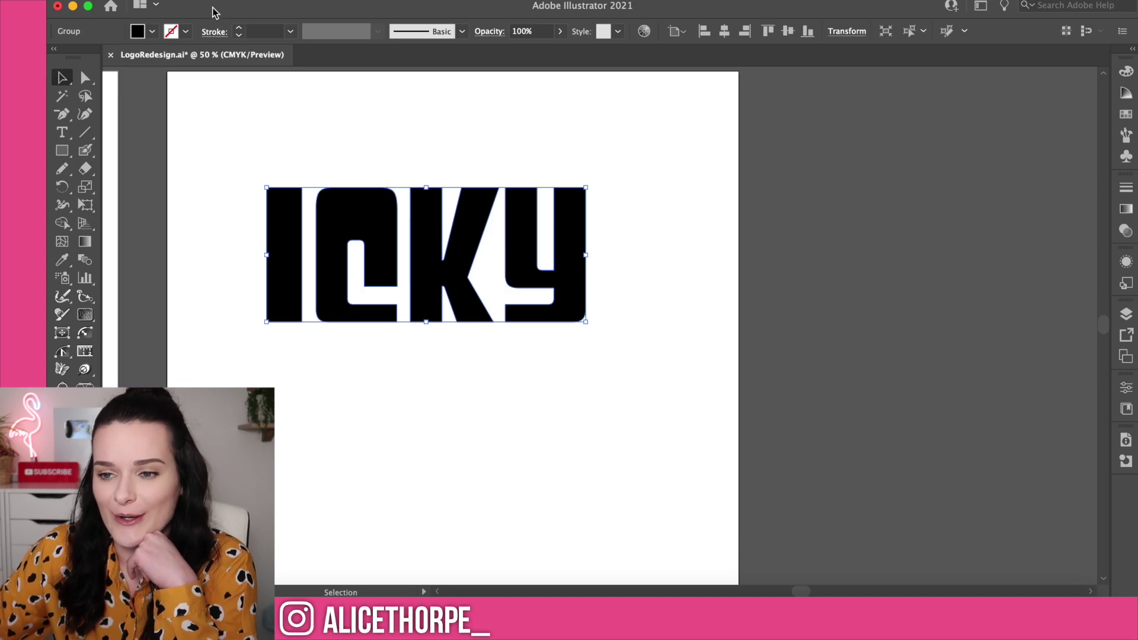
Apply an envelope warp to the outlined ICKY wordmark with the Wave style, horizontal, at 45% bend.
click(215, 7)
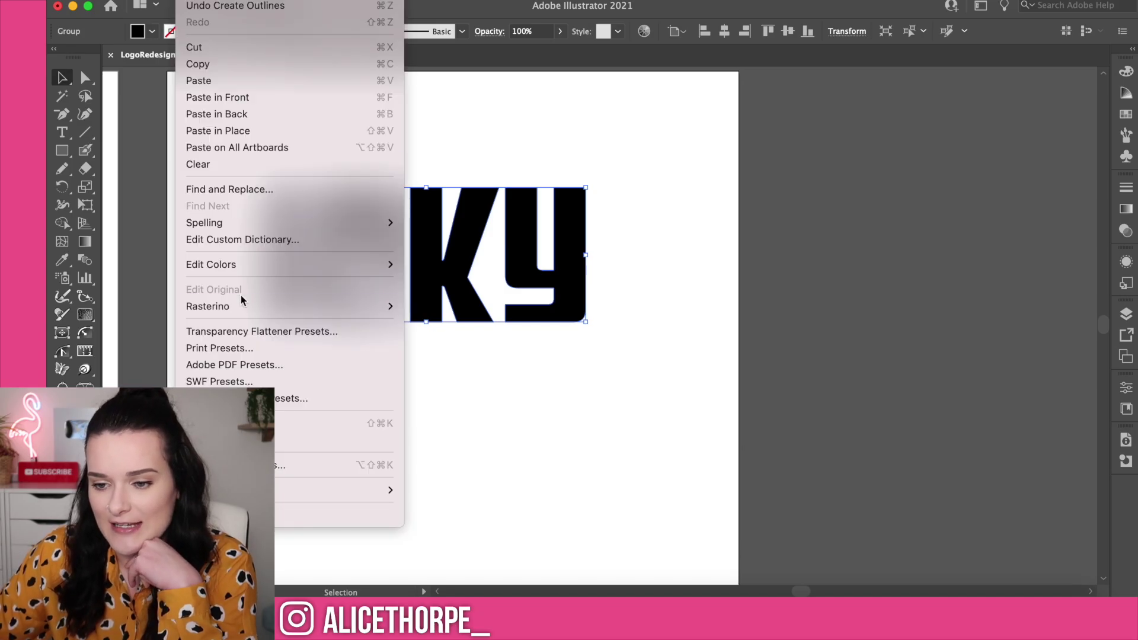
key(Right)
mouse_move(281, 480)
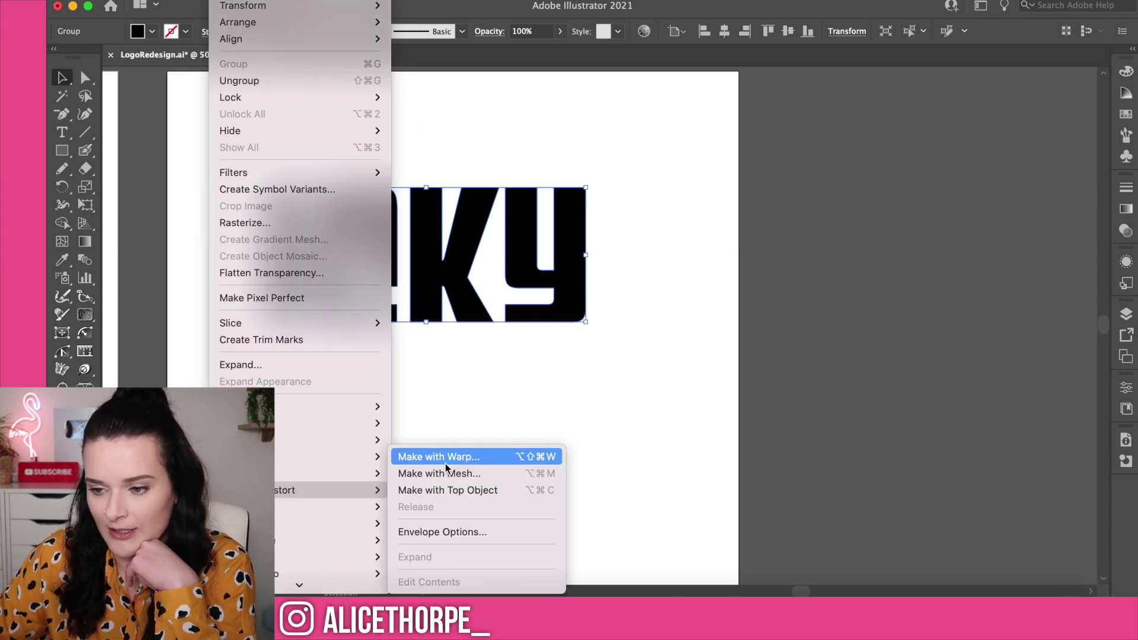
click(442, 457)
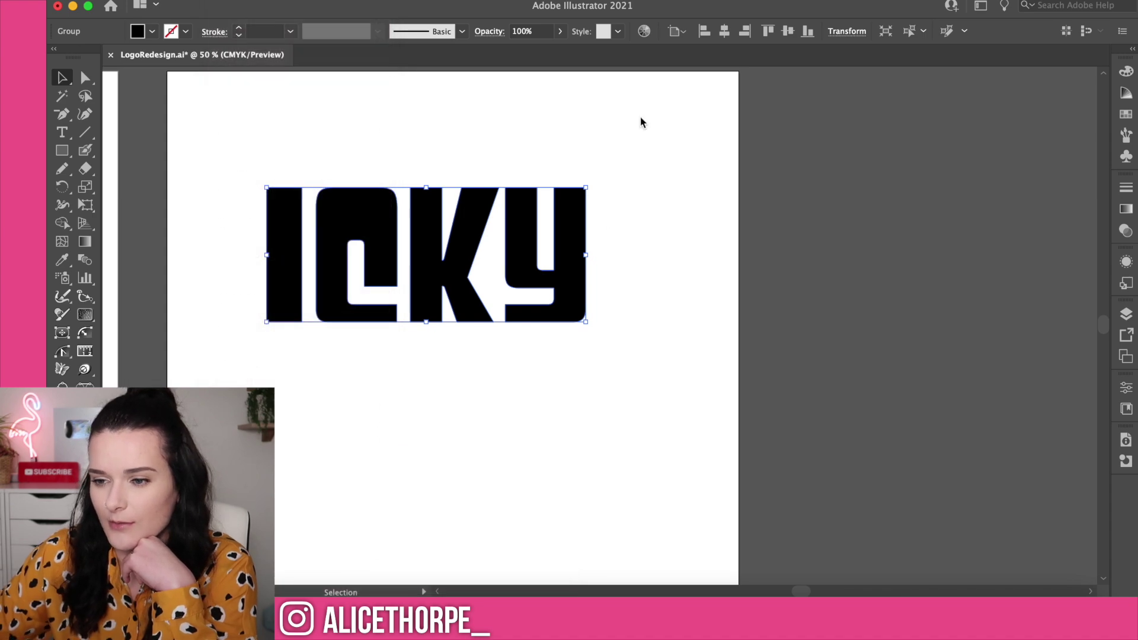
drag(881, 159, 883, 113)
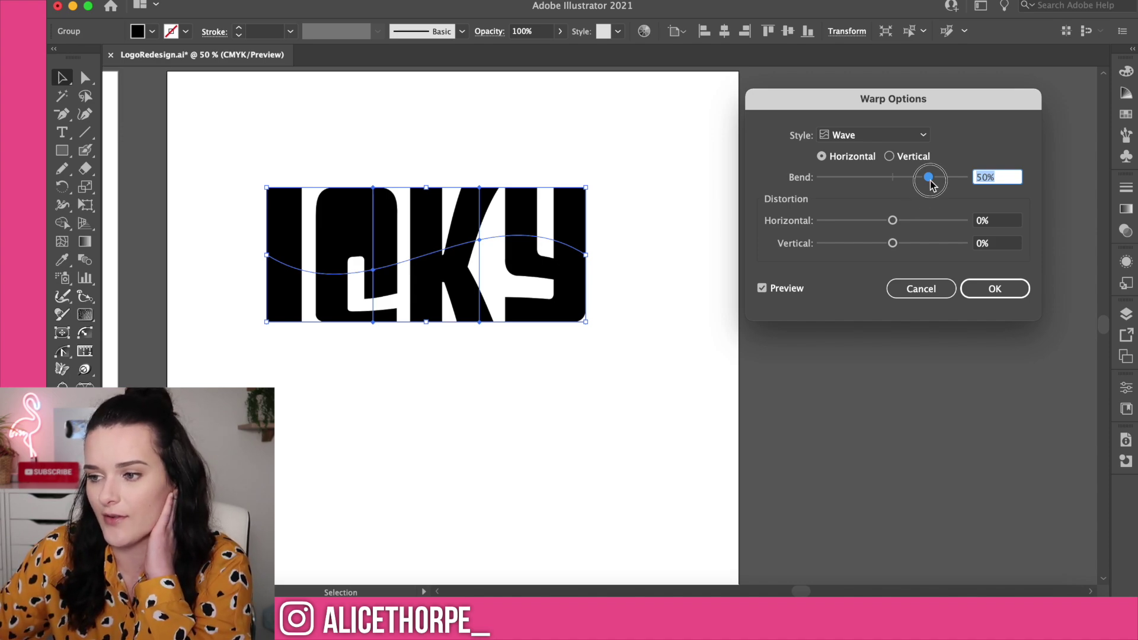
mouse_move(929, 178)
mouse_down()
mouse_move(913, 178)
mouse_move(953, 179)
mouse_move(913, 179)
mouse_move(926, 178)
mouse_up()
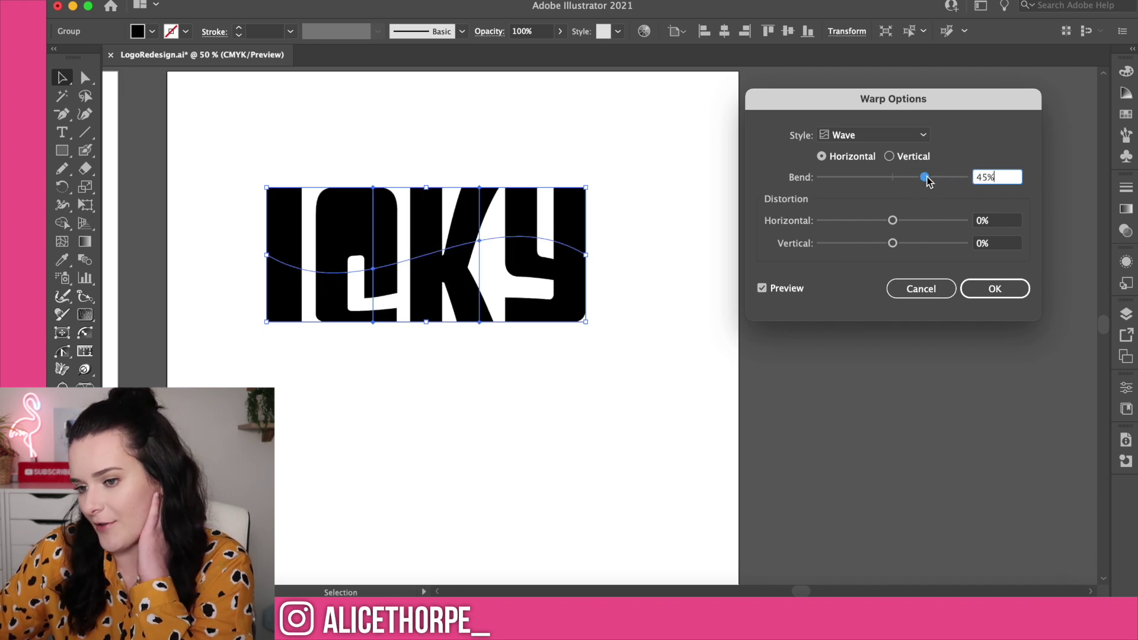
click(983, 292)
click(701, 314)
Reopen the wordmark's envelope warp options, try the Bulge style and switch back to Wave.
click(474, 237)
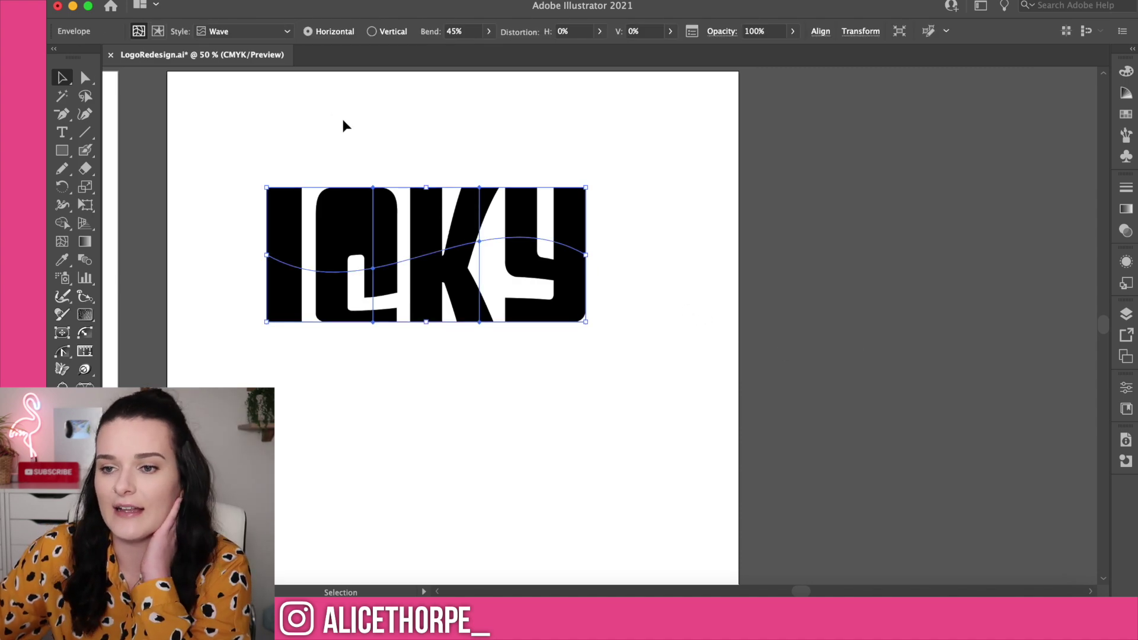
click(252, 1)
mouse_move(291, 497)
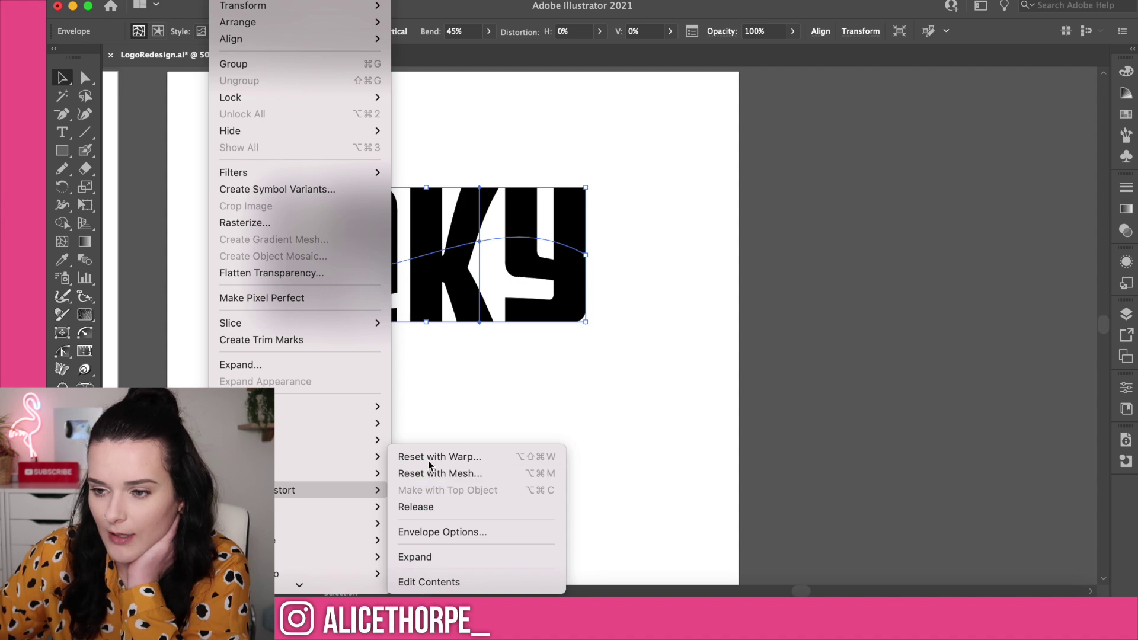
click(480, 458)
click(916, 136)
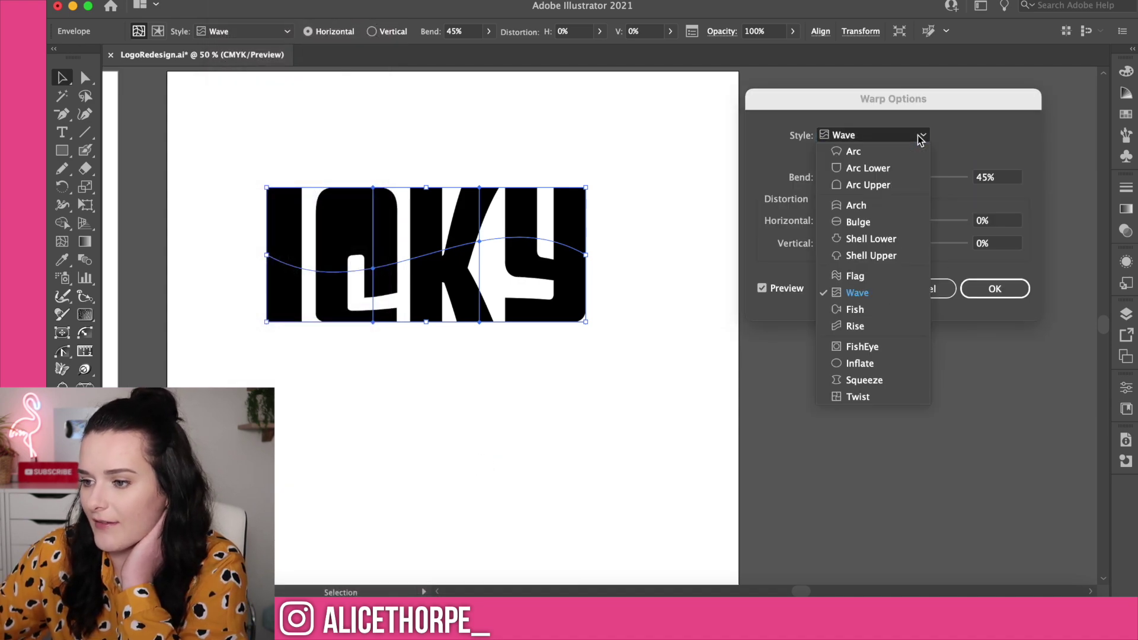
click(893, 222)
click(907, 135)
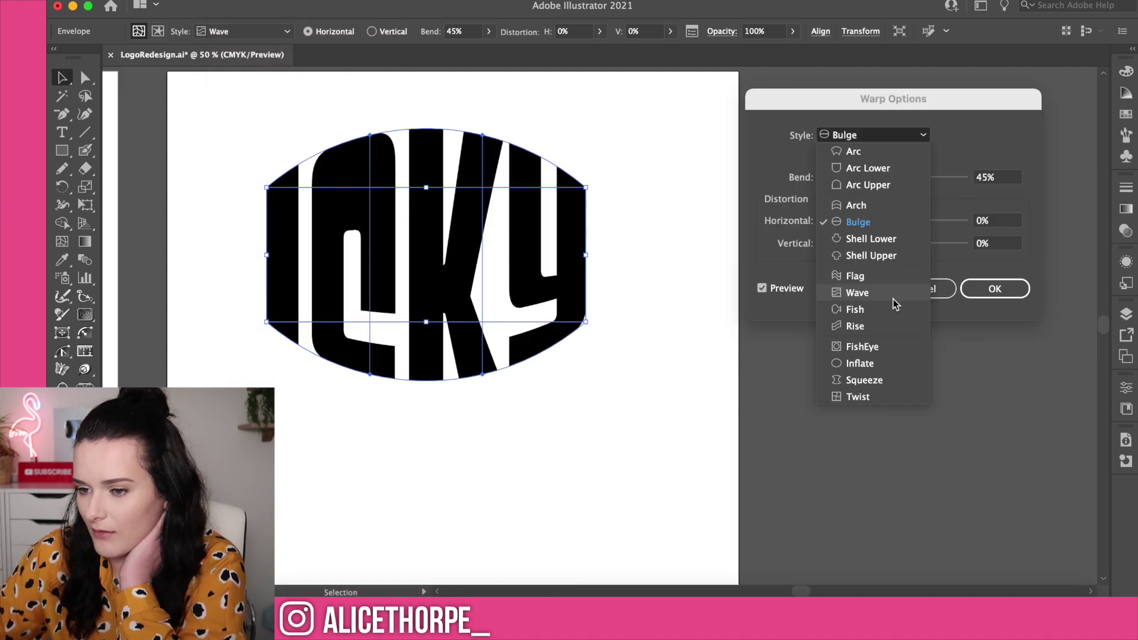
click(894, 296)
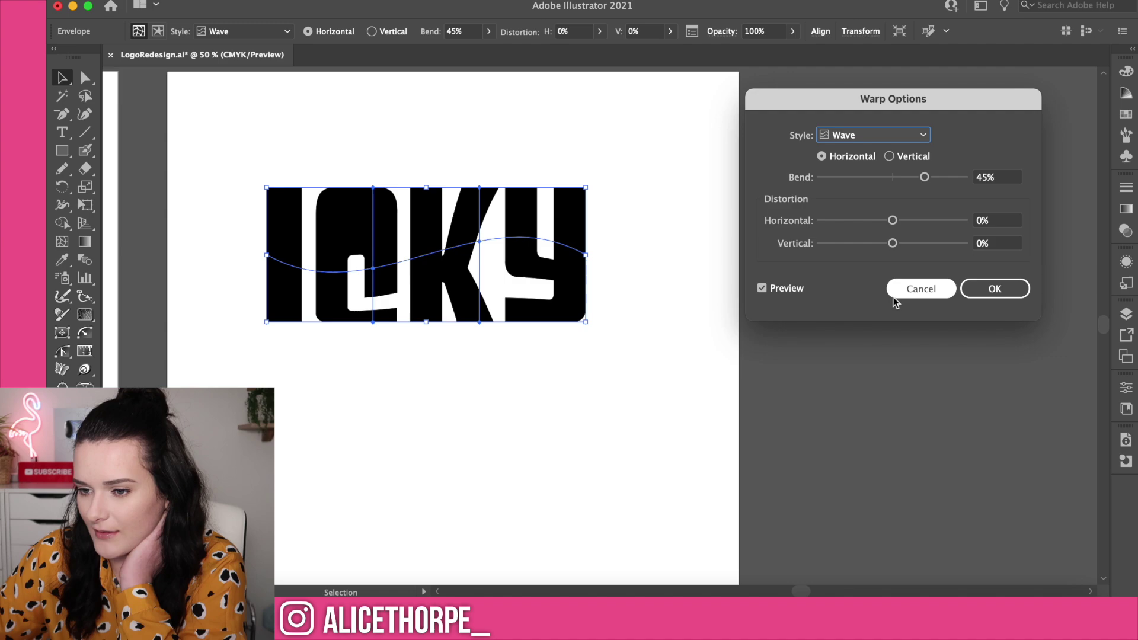
Try the Squeeze and Flag warp styles on the wordmark, then return to Wave and accept it.
click(929, 136)
click(860, 381)
click(929, 136)
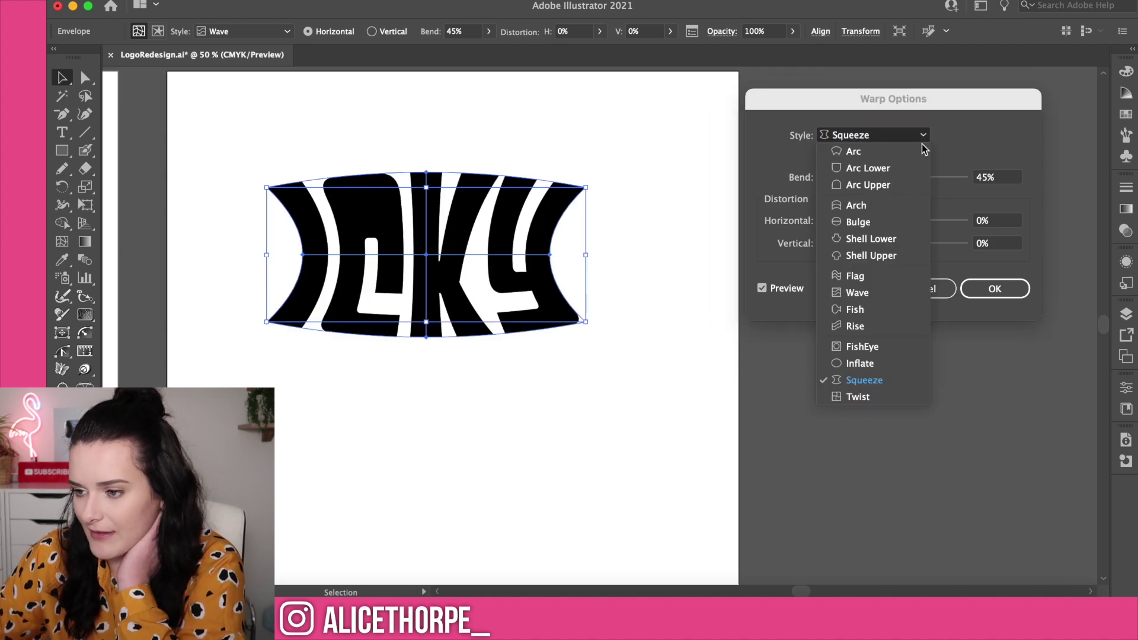
click(868, 276)
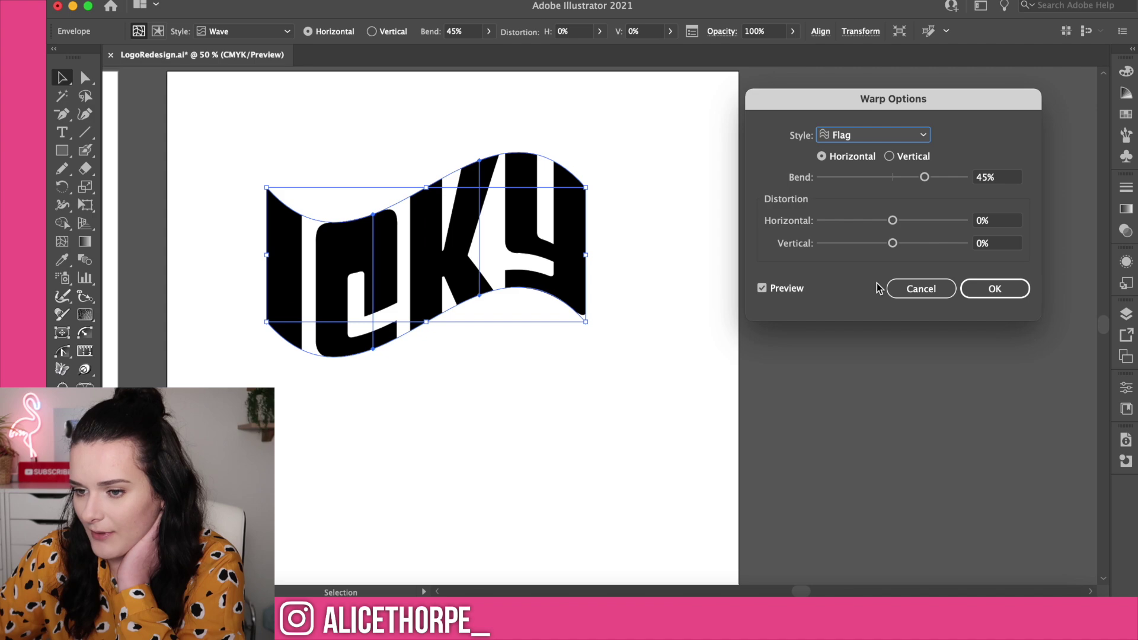
click(905, 138)
click(876, 296)
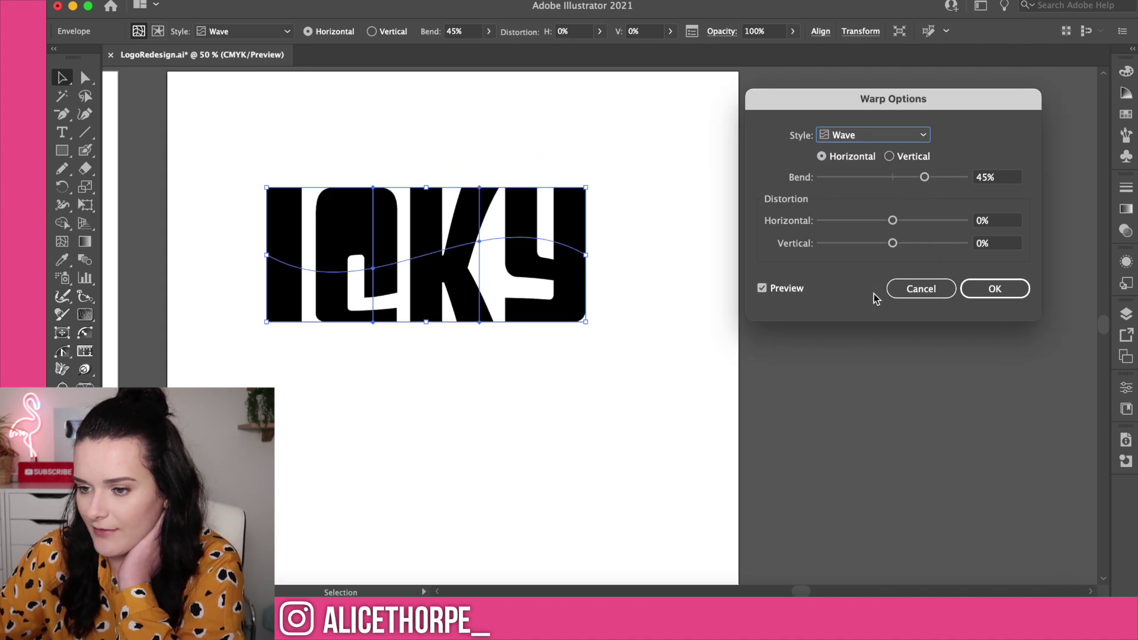
click(994, 289)
Expand the Wave envelope so the warped ICKY wordmark becomes a group of editable shapes.
right_click(212, 273)
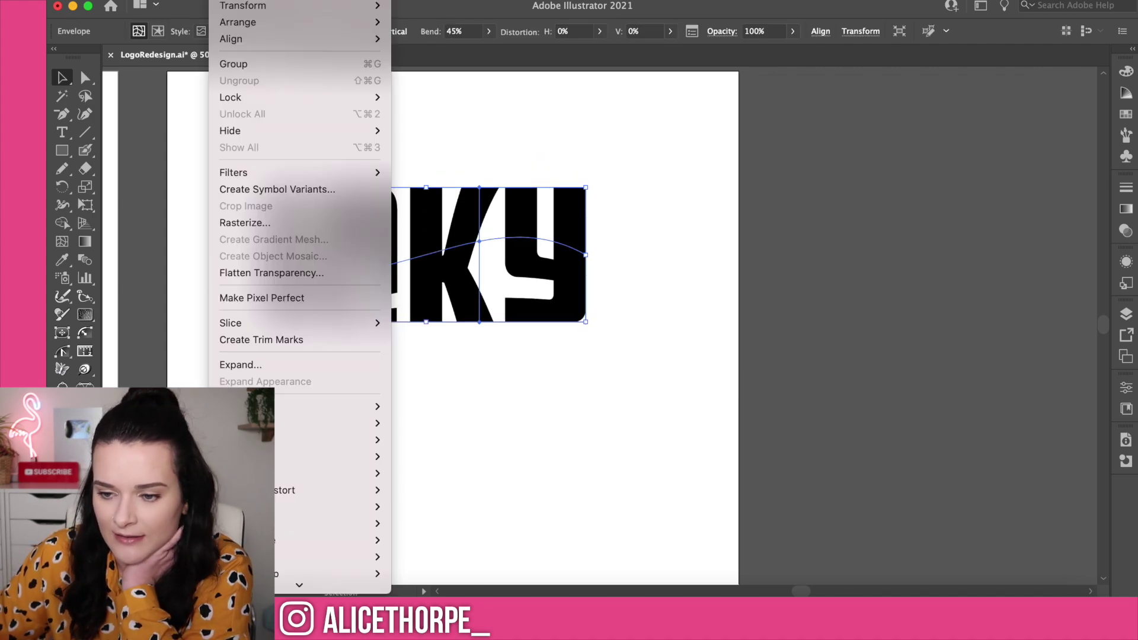
key(super+z)
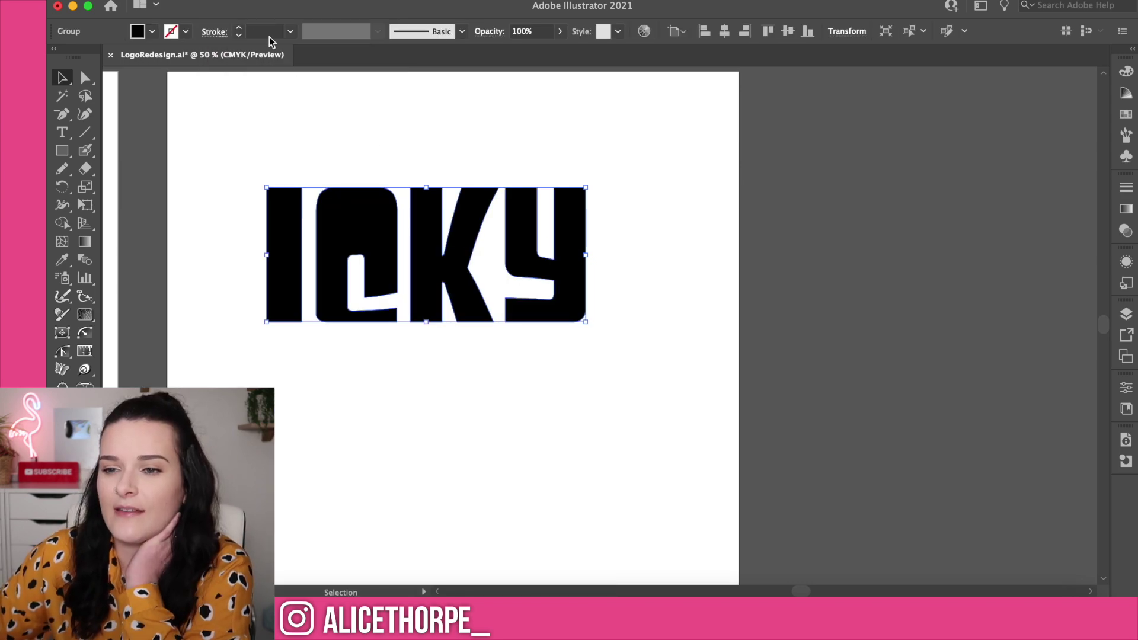
Try the Roughen effect on the wordmark at 2% relative size, detail 10/in and corner points, and undo it.
right_click(212, 48)
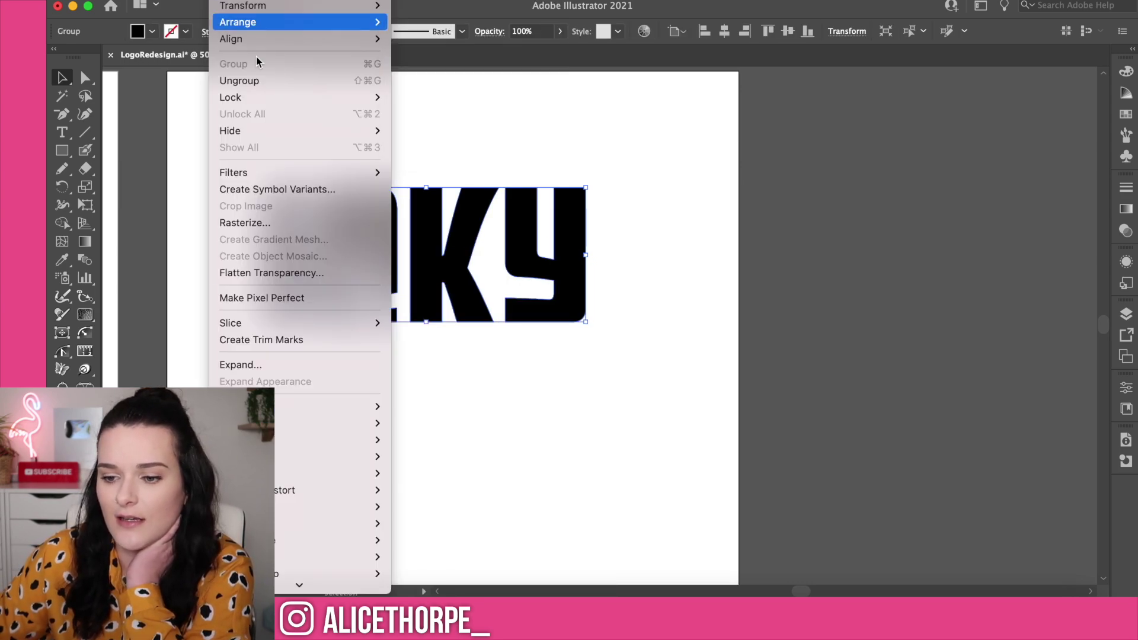
click(355, 0)
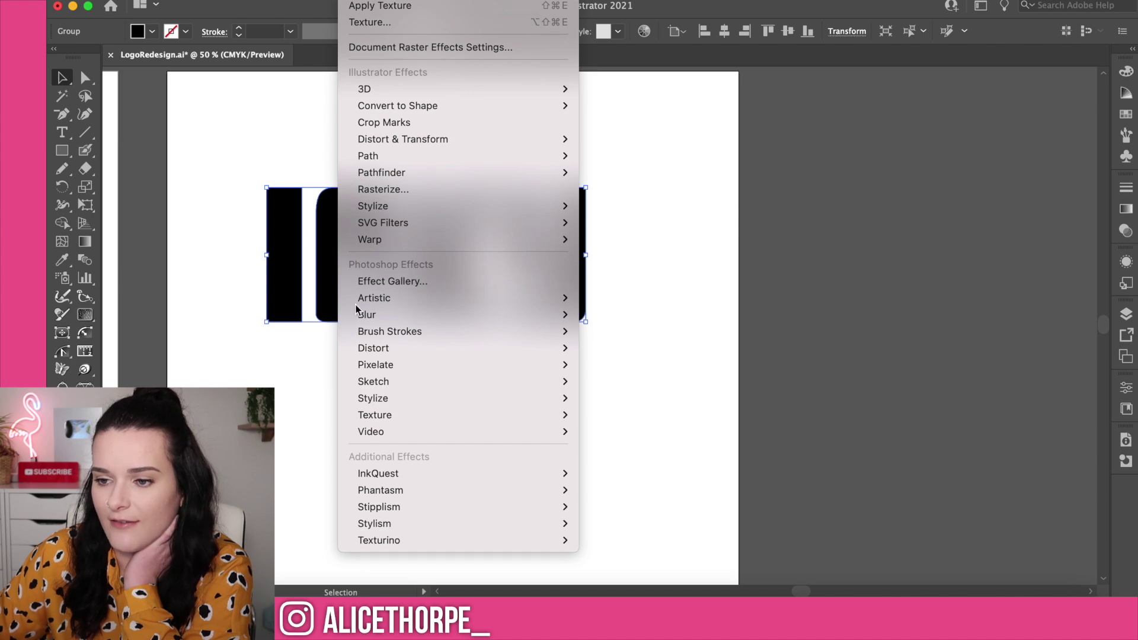
mouse_move(413, 153)
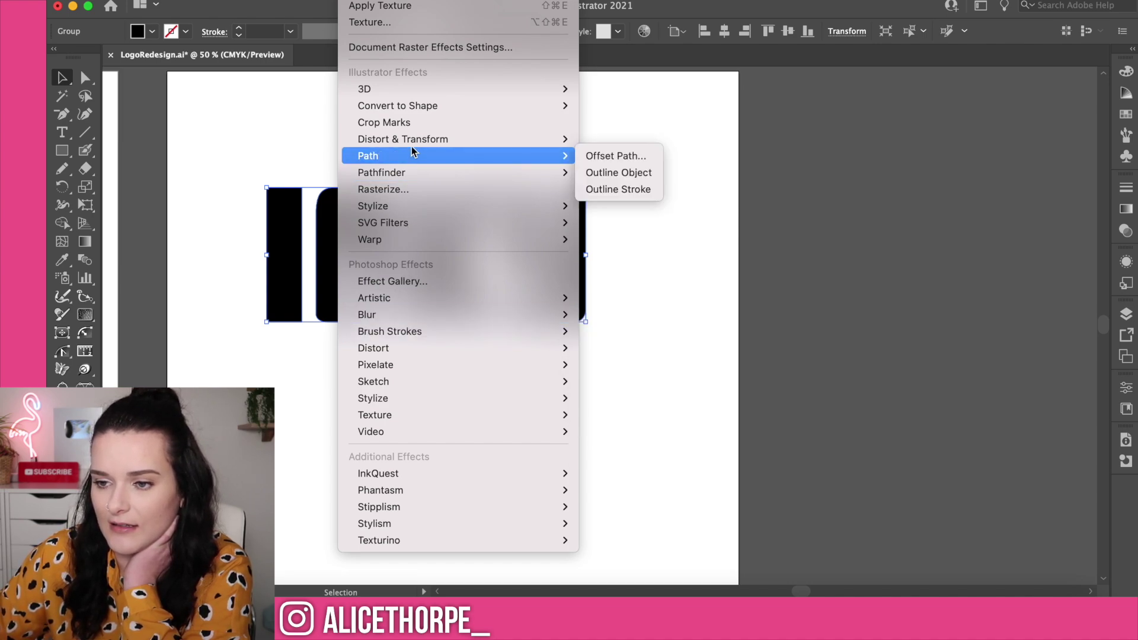
mouse_move(457, 141)
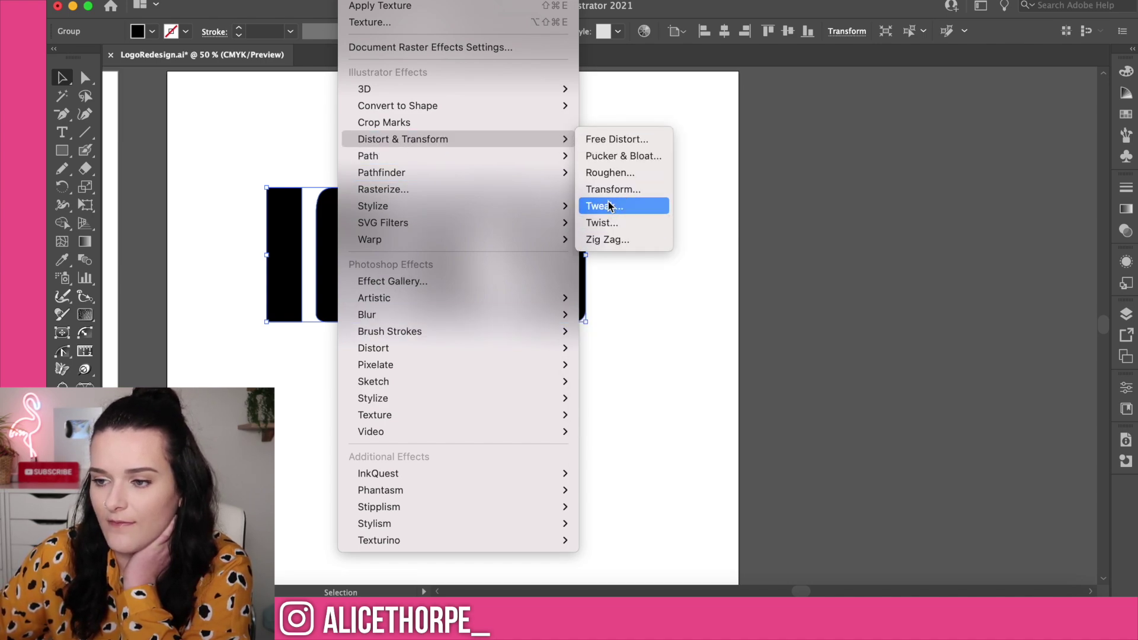
click(611, 176)
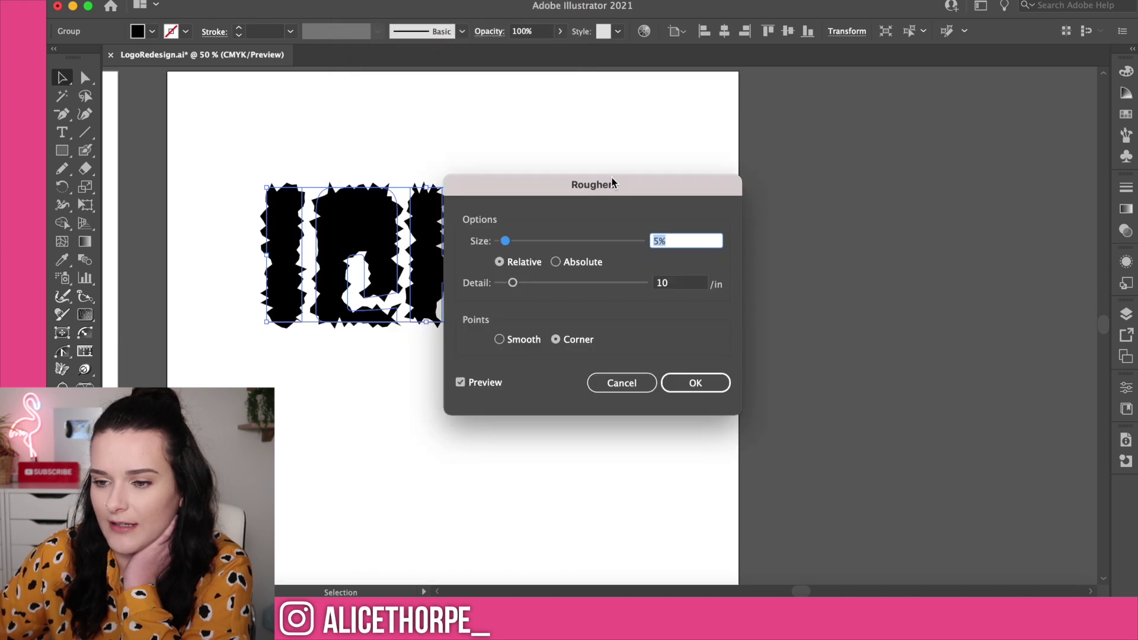
drag(573, 205, 780, 164)
drag(712, 199, 708, 200)
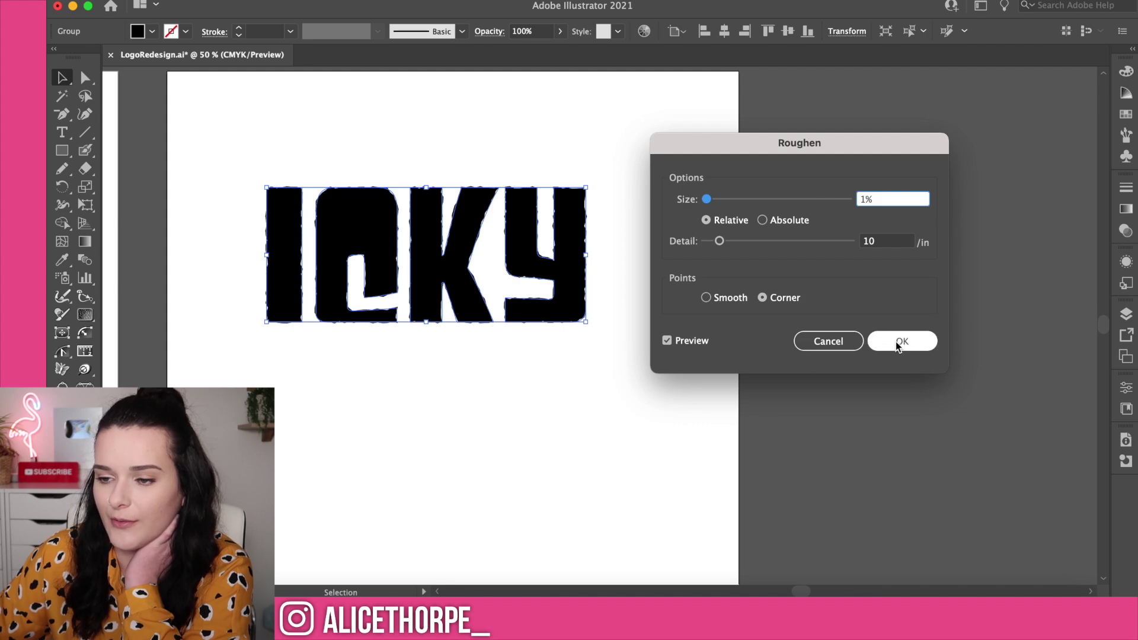
drag(707, 200, 665, 195)
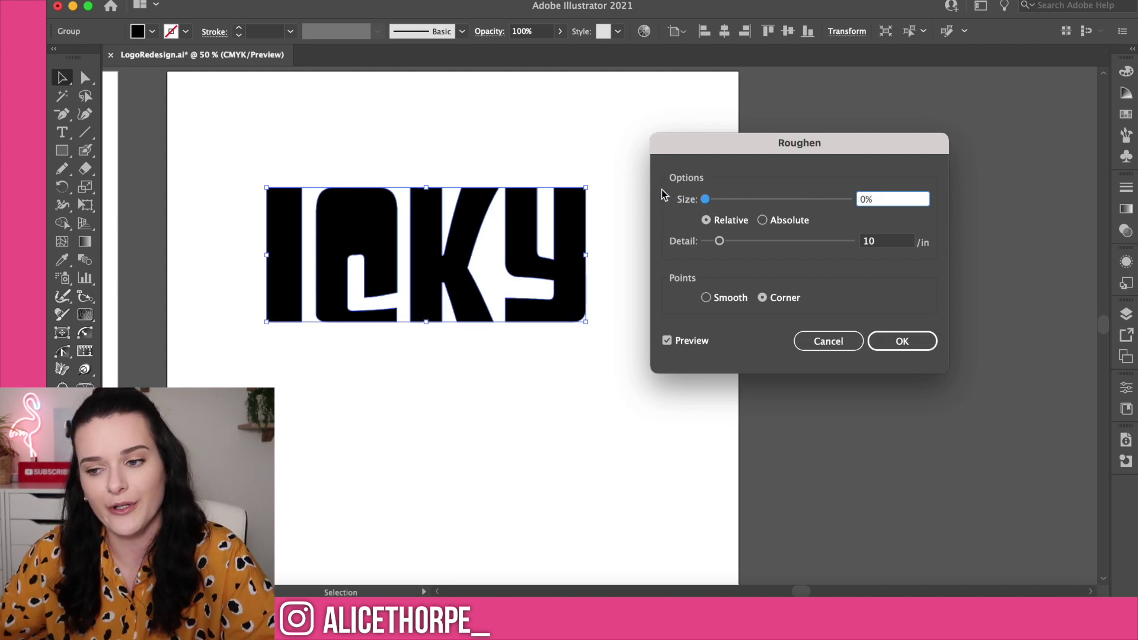
drag(704, 200, 710, 199)
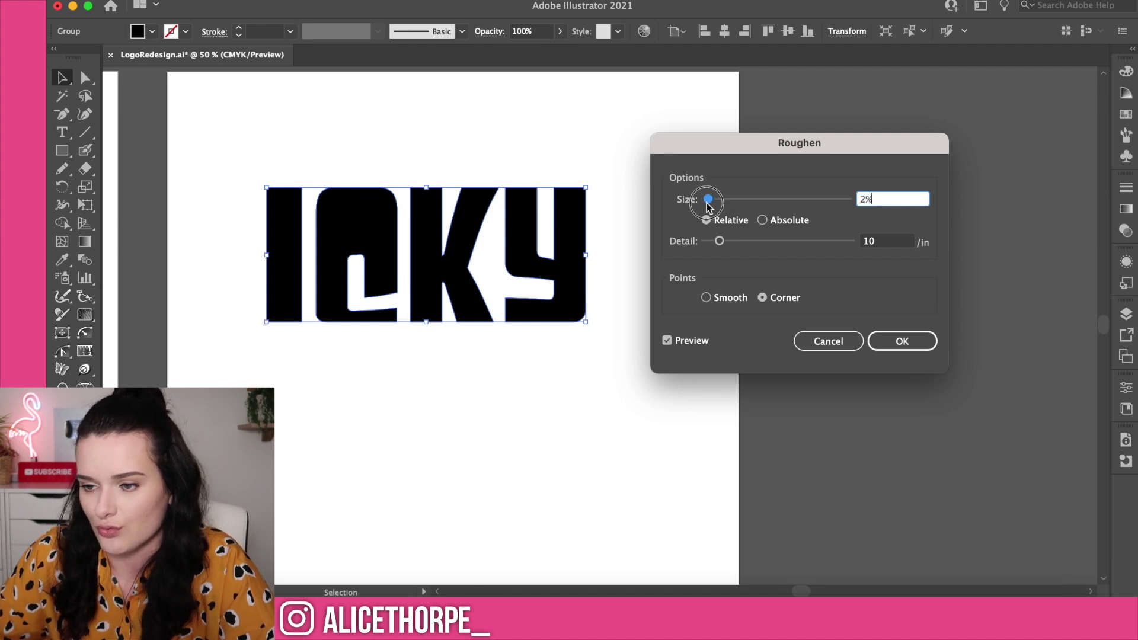
click(897, 340)
click(639, 377)
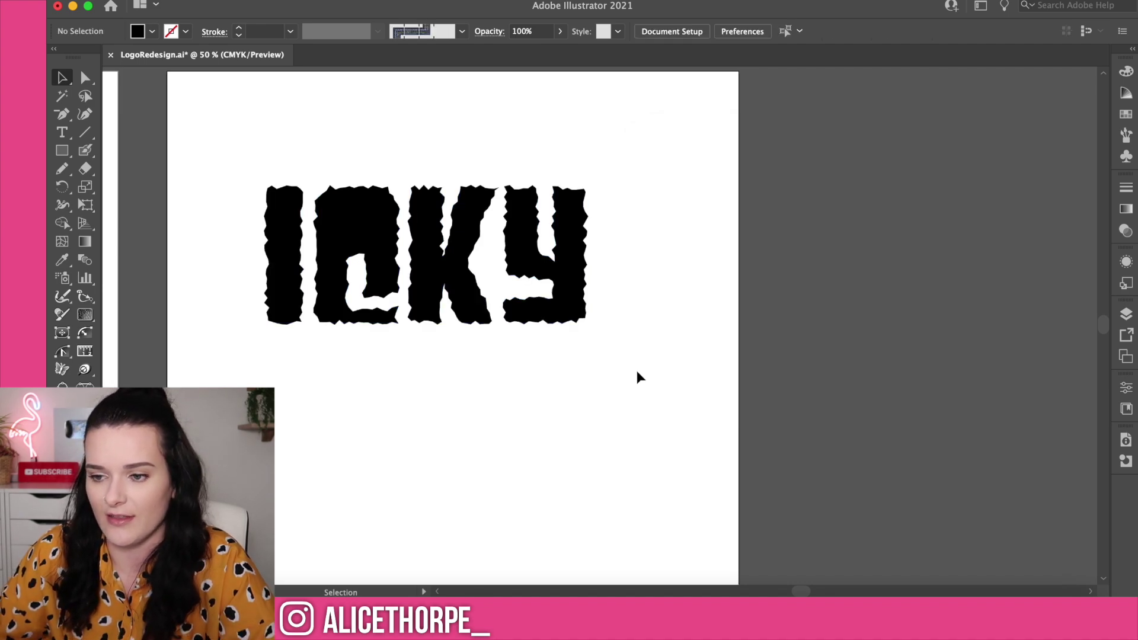
key(super+z)
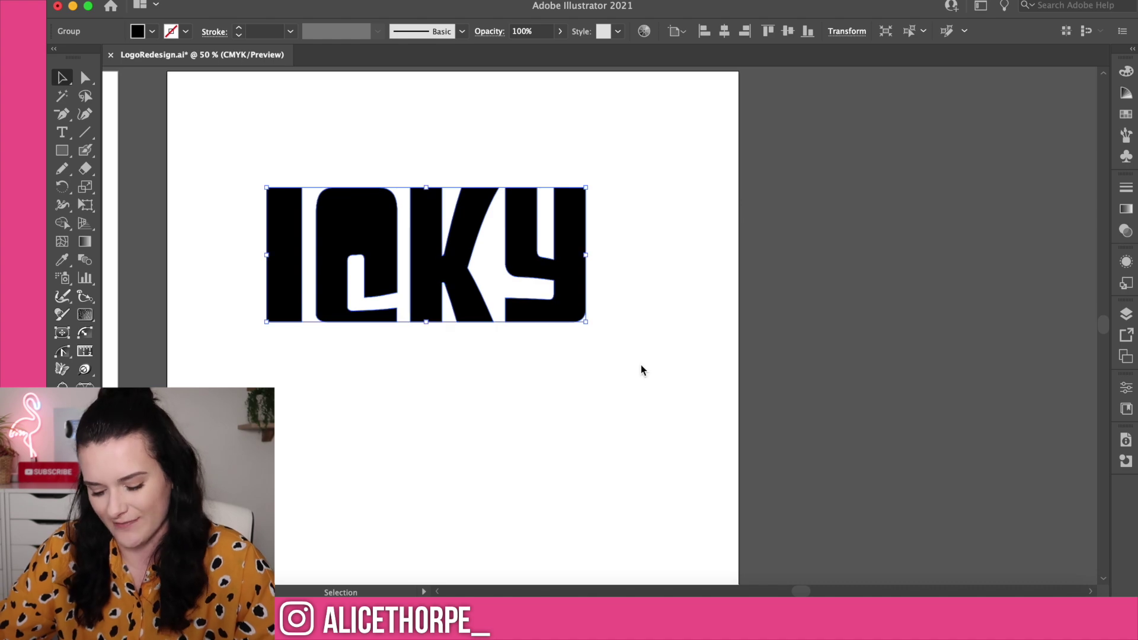
Duplicate the ICKY wordmark directly below the original.
click(661, 362)
click(367, 223)
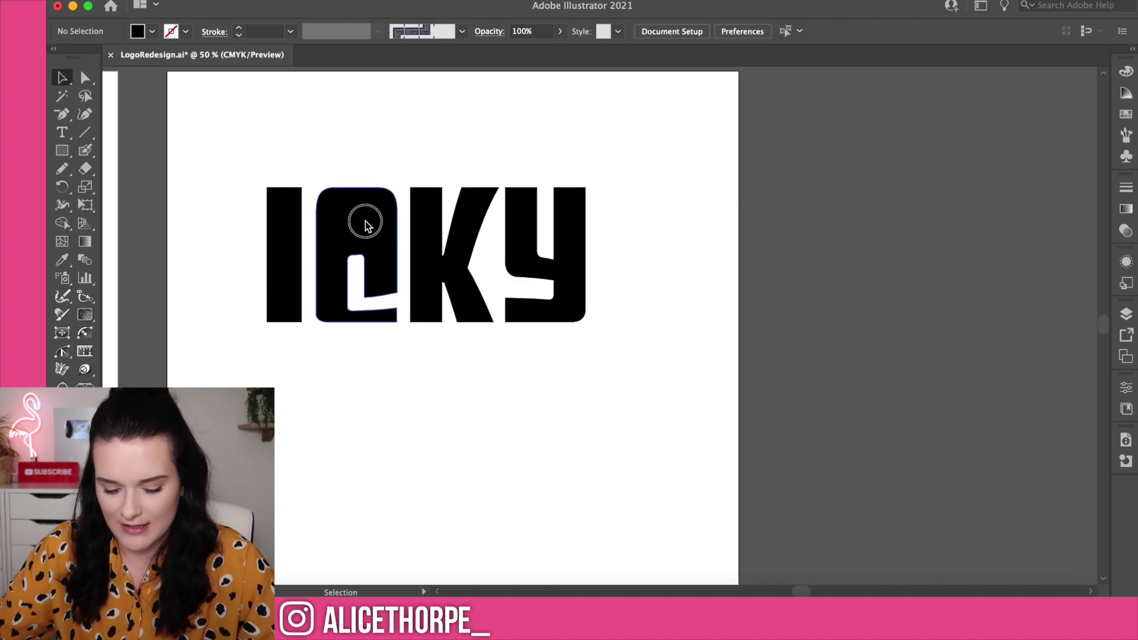
drag(381, 213, 364, 405)
Apply an envelope distort mesh with 8 rows and 15 columns to the lower ICKY copy.
click(223, 0)
mouse_move(365, 492)
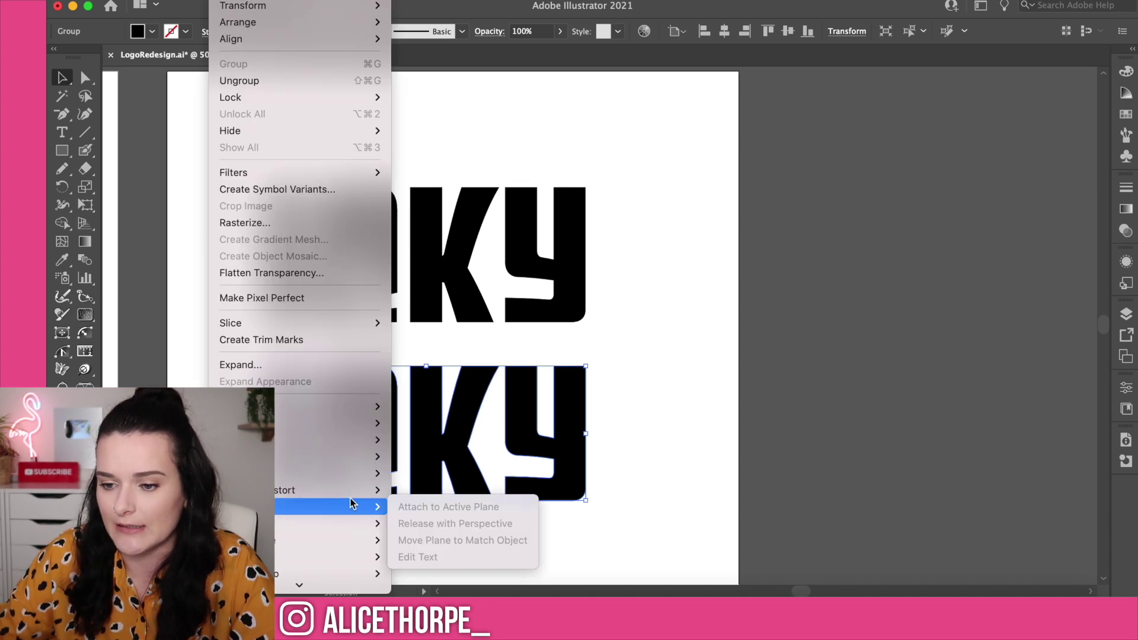
click(526, 472)
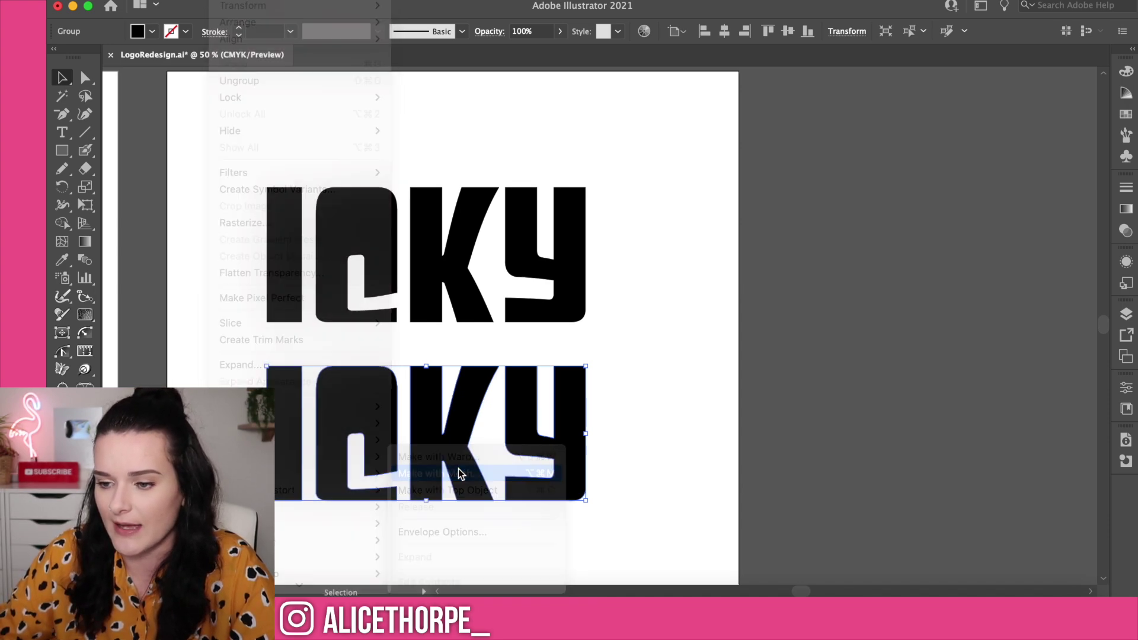
click(341, 310)
click(341, 310)
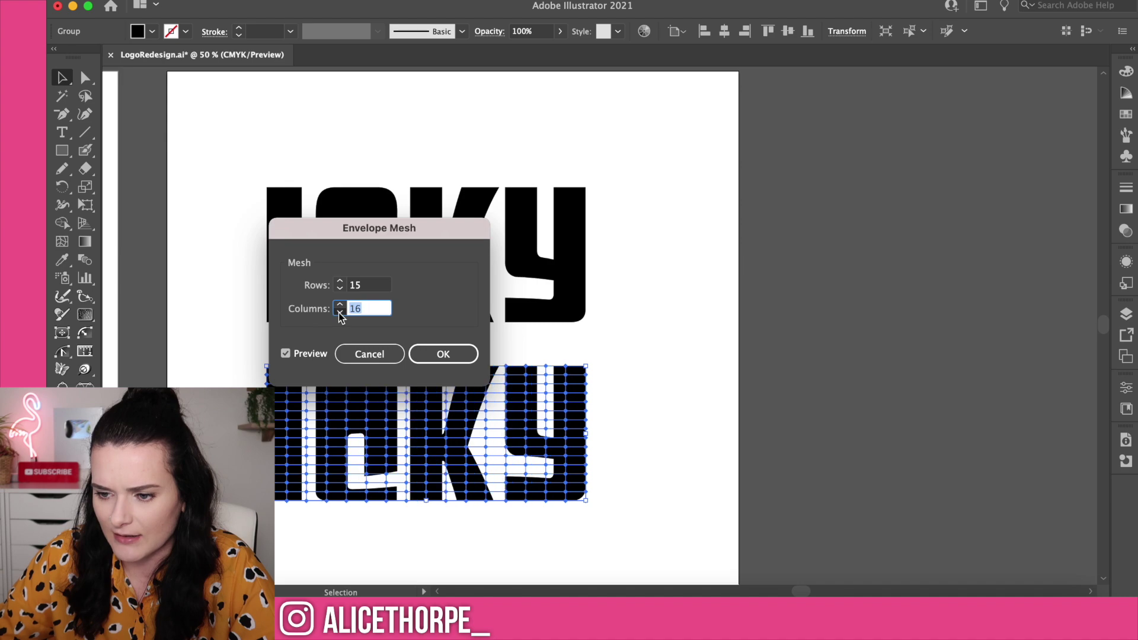
click(341, 310)
click(340, 289)
click(340, 289)
click(339, 289)
click(339, 289)
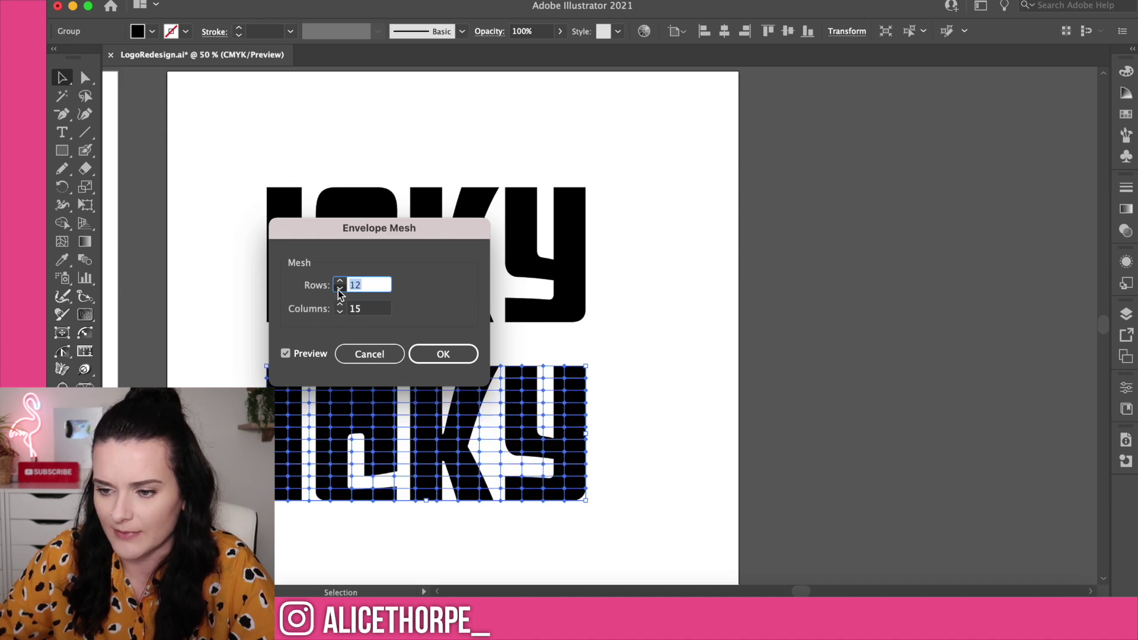
click(339, 289)
click(340, 289)
key(Return)
key(super+shift+a)
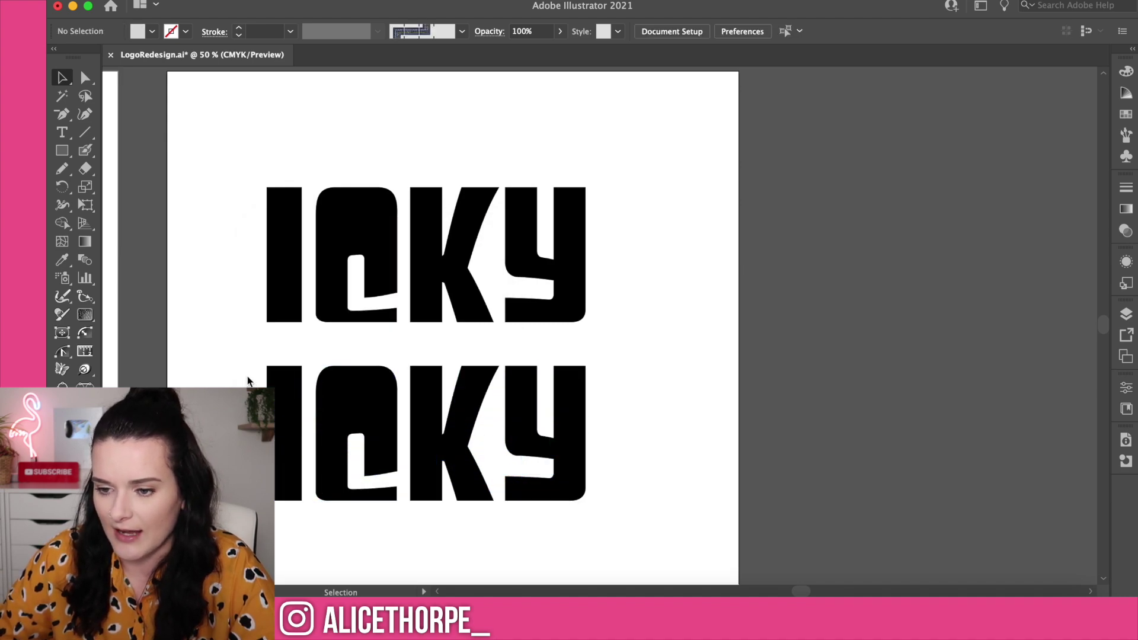
Shift alternate rows of the lower wordmark's mesh points slightly sideways so the letters' vertical edges ripple.
click(283, 391)
key(a)
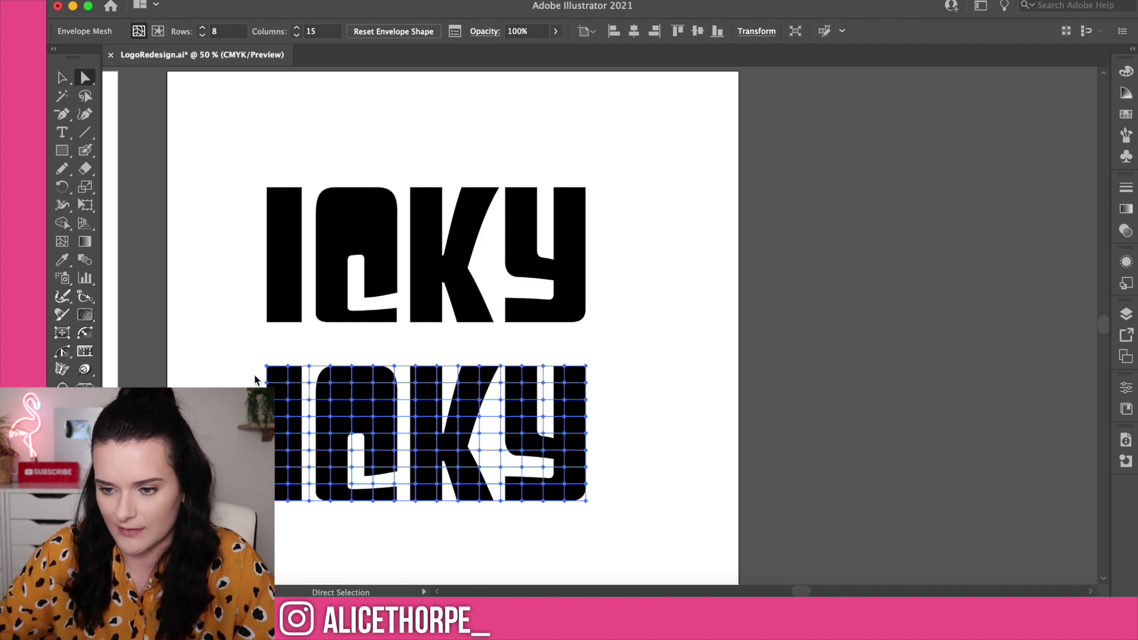
drag(254, 375, 591, 383)
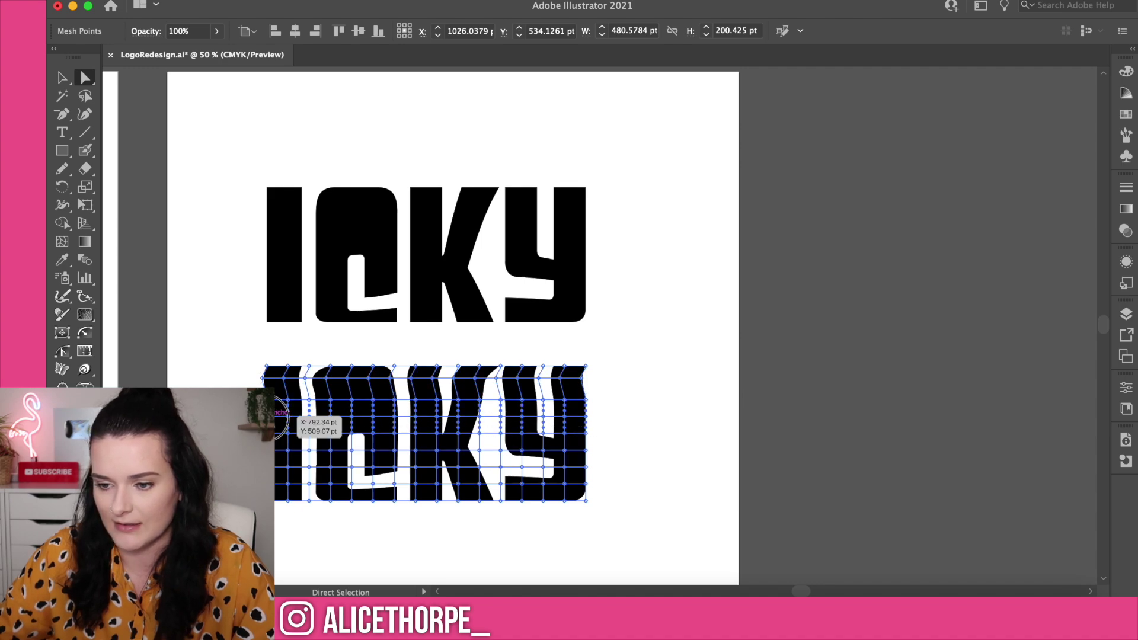
drag(586, 453, 579, 453)
click(614, 483)
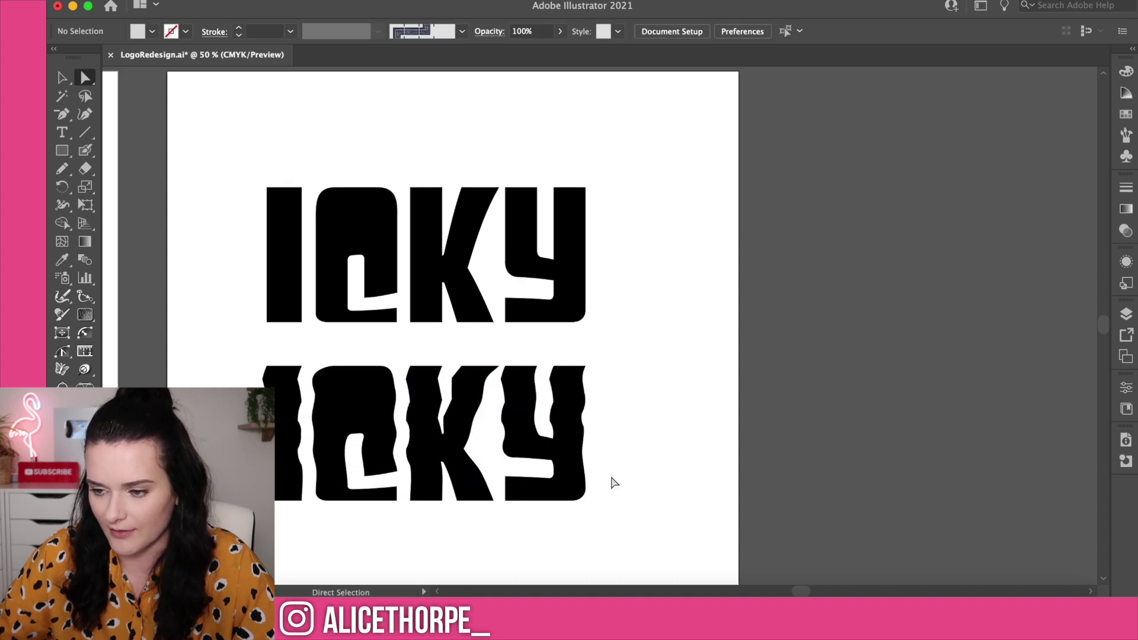
drag(371, 504, 365, 502)
click(658, 482)
key(v)
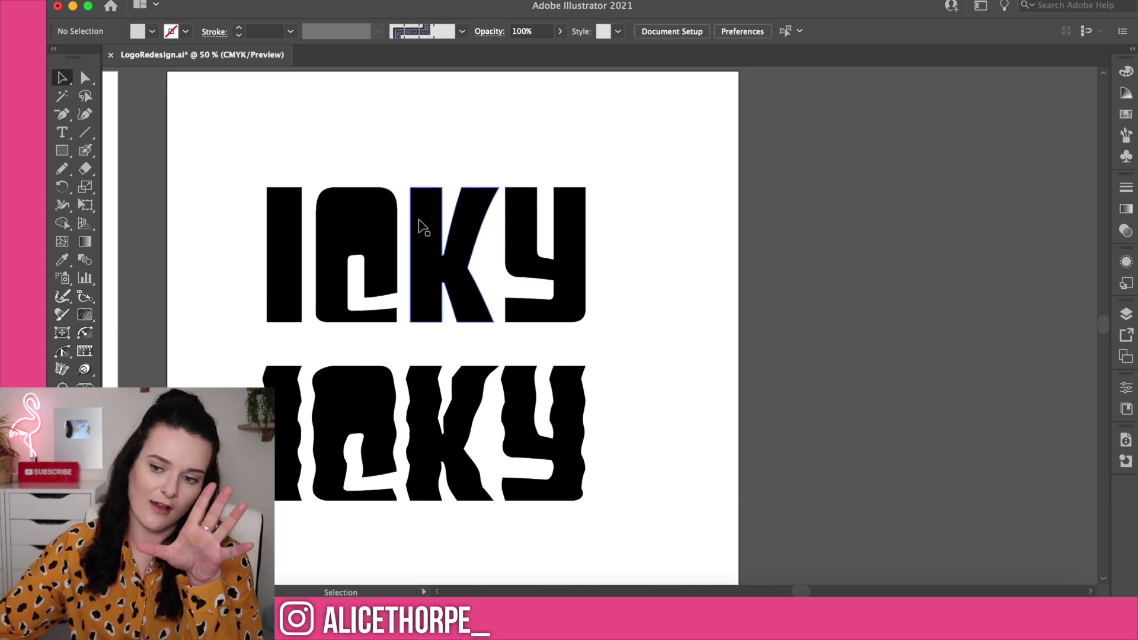
Move the bottom row of the lower wordmark's mesh points slightly downward.
scroll(608, 397, left, 2)
click(379, 394)
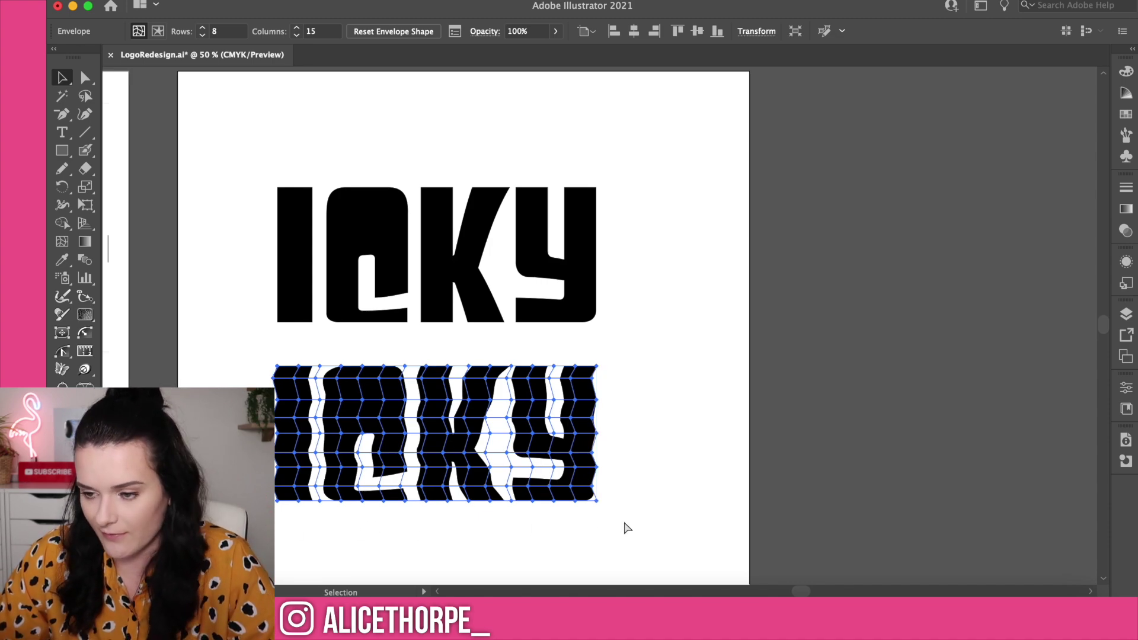
key(a)
drag(624, 528, 344, 506)
click(472, 551)
key(v)
Expand the mesh envelope so the rippled lower ICKY wordmark becomes editable shapes.
click(399, 401)
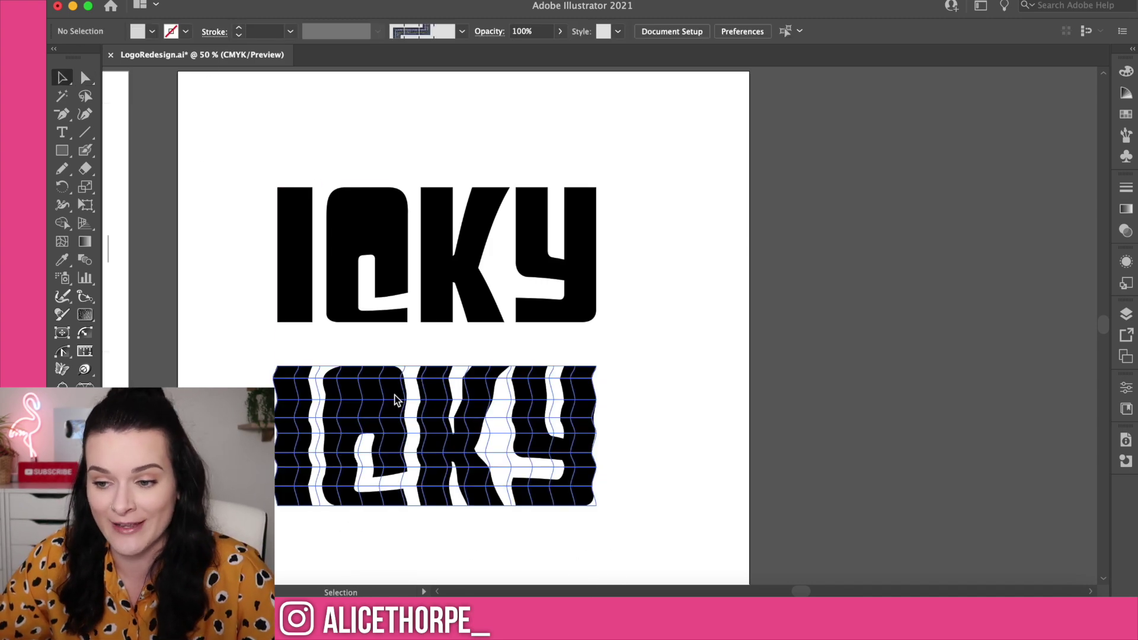
click(195, 0)
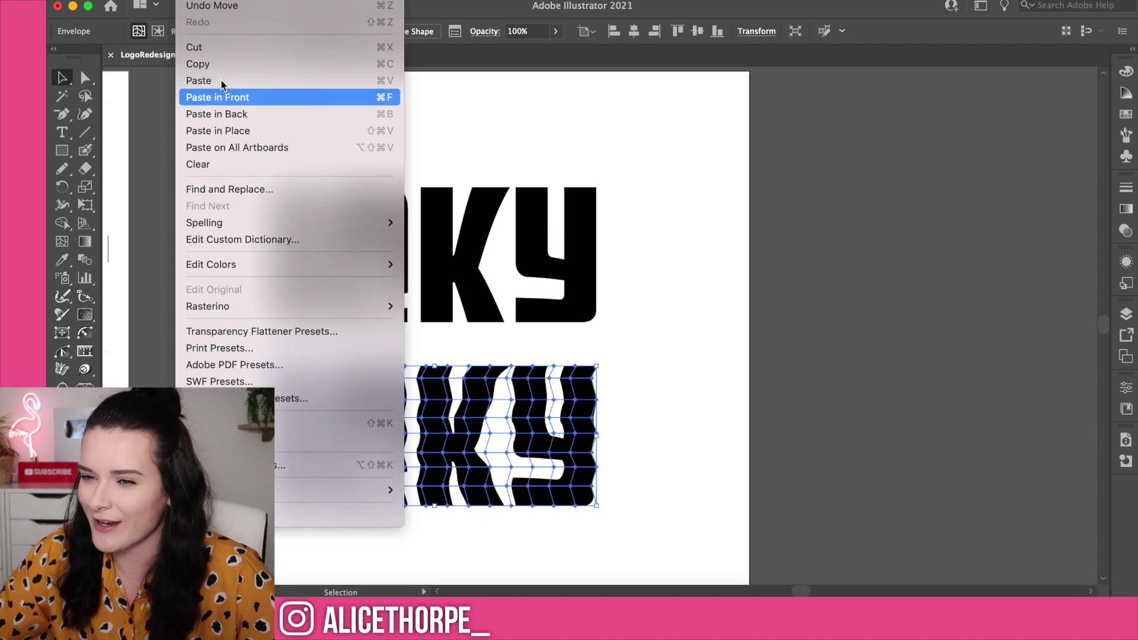
mouse_move(230, 0)
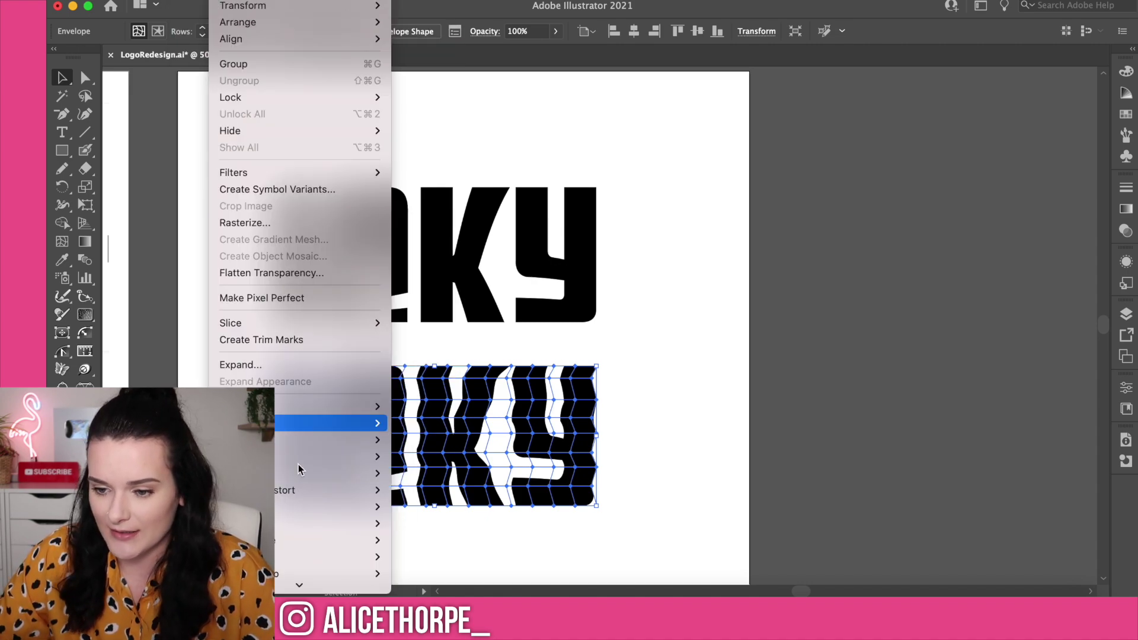
mouse_move(380, 492)
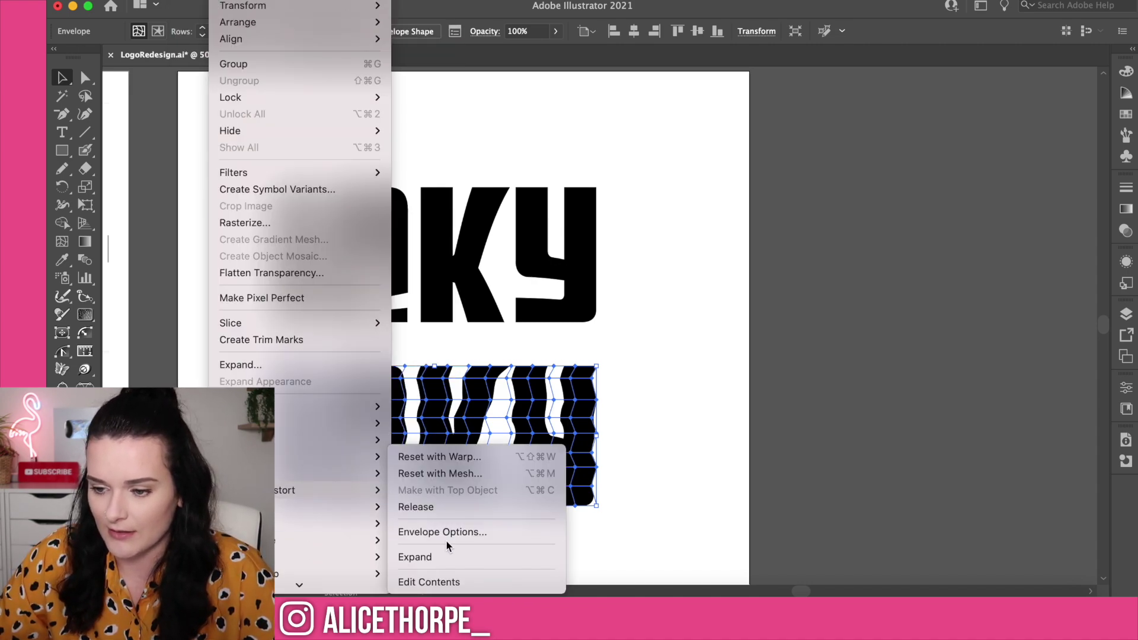
click(450, 557)
click(674, 475)
drag(362, 475, 703, 254)
click(690, 435)
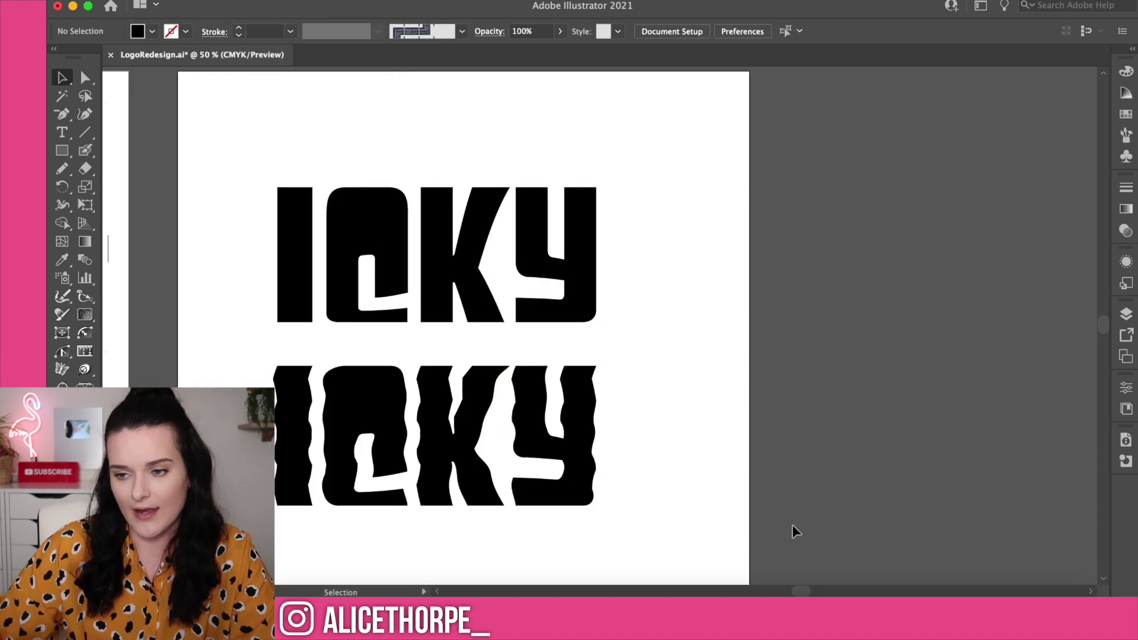
Switch to Photoshop and place IMG_8983.PNG, the mushroom logo from the Logo redesign folder, in the blank document.
scroll(662, 465, left, 2)
scroll(663, 465, left, 15)
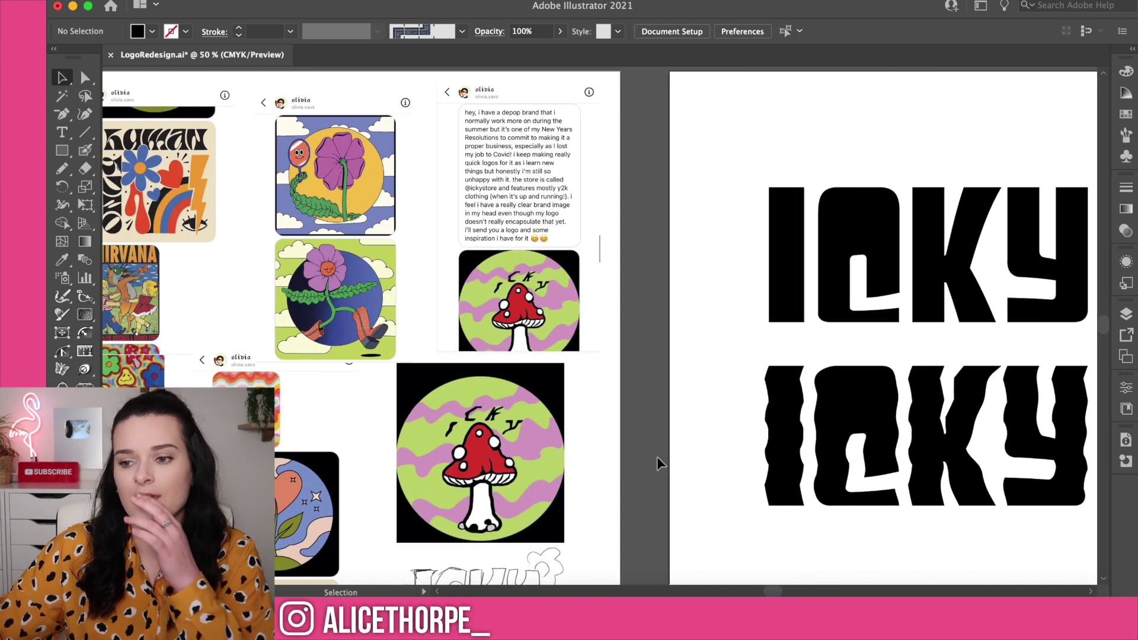
scroll(660, 464, left, 3)
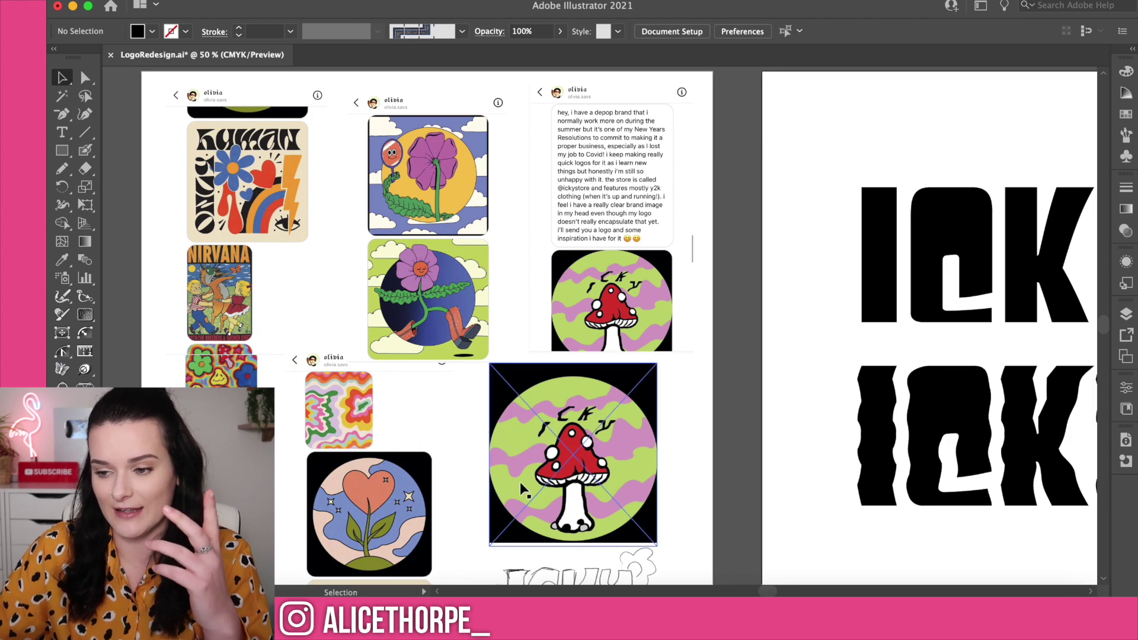
scroll(415, 462, down, 1)
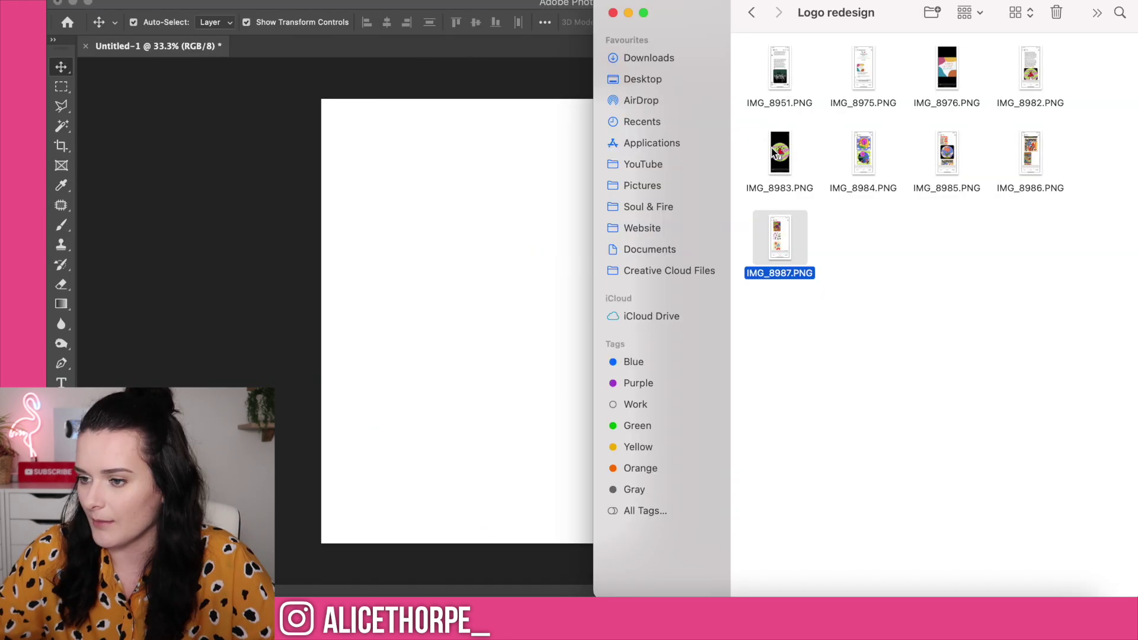
drag(779, 152, 490, 298)
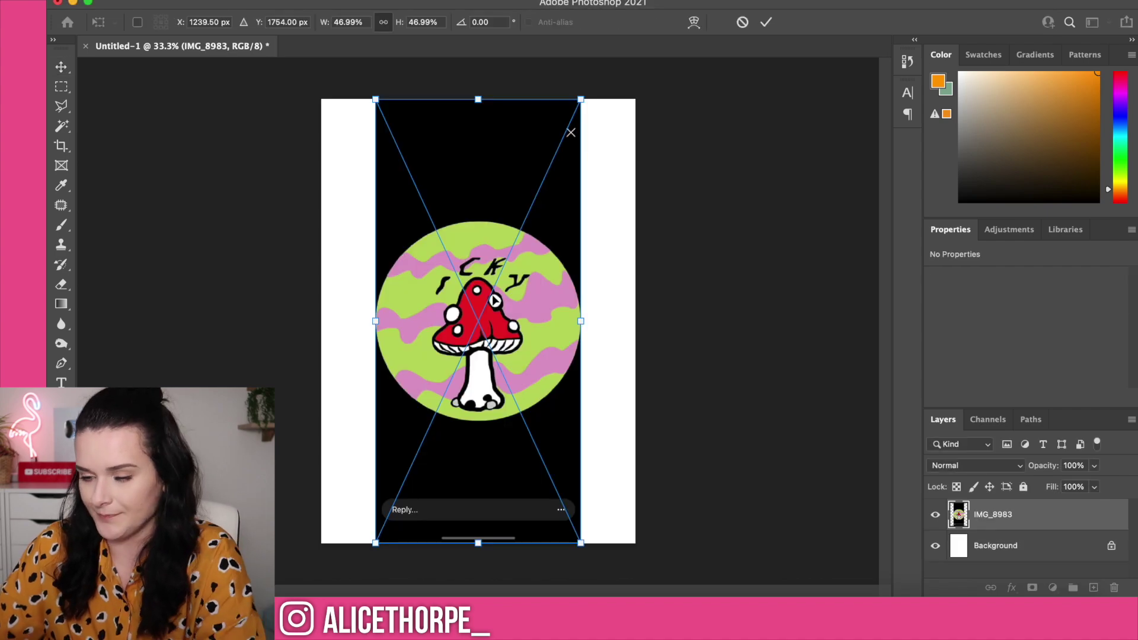
key(Return)
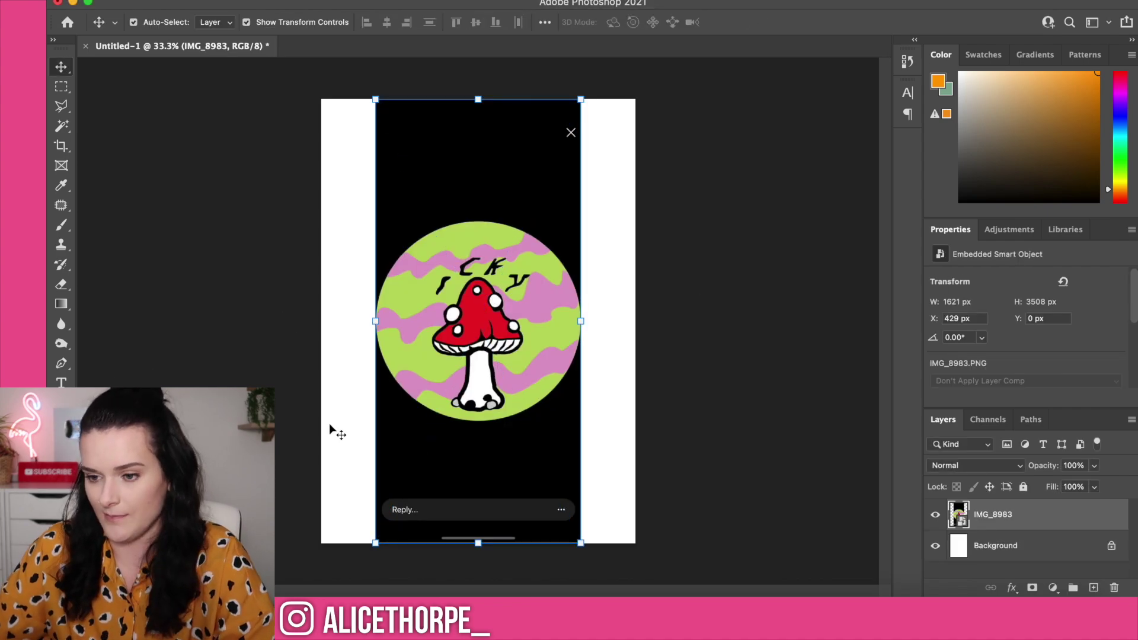
Sample the pink and green from the mushroom logo's wavy background and save both as colors in Your Library.
key(i)
click(417, 322)
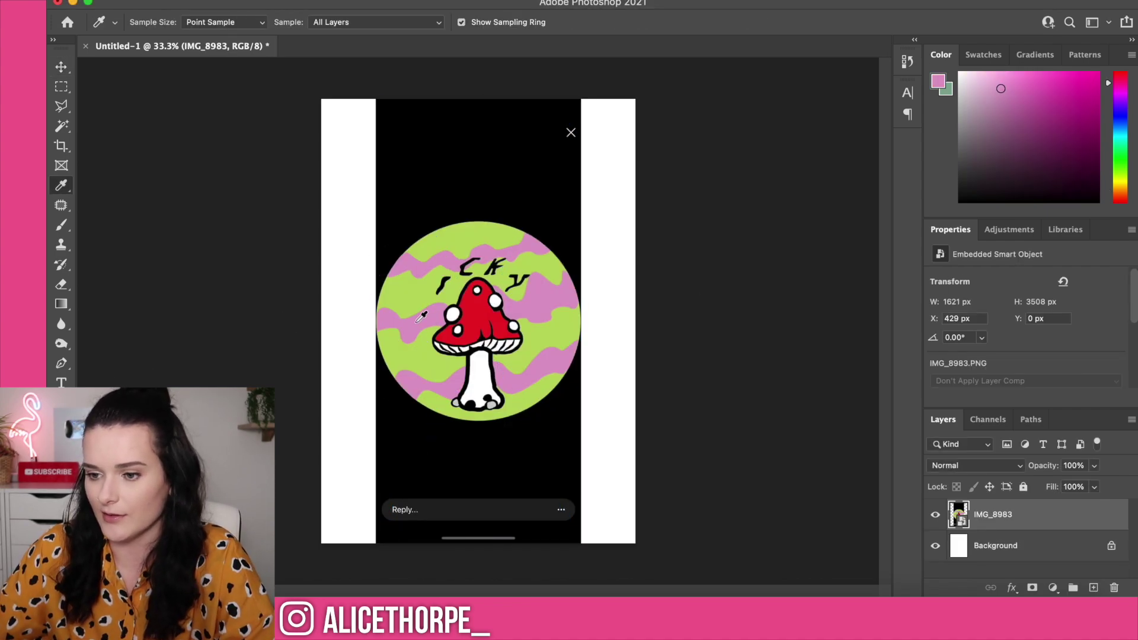
click(1067, 229)
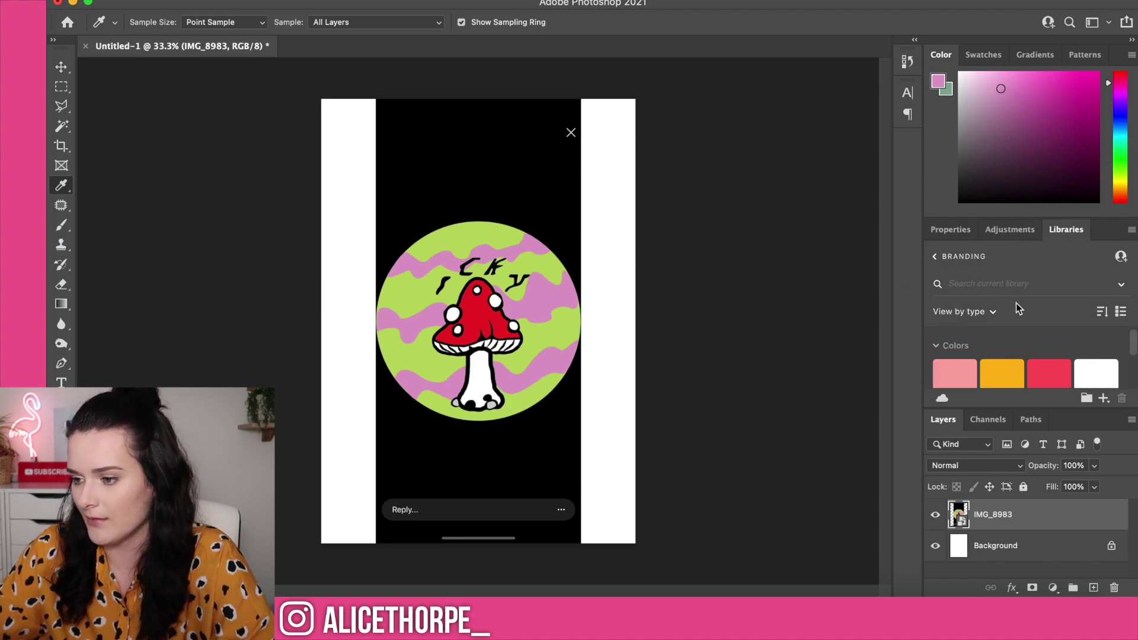
scroll(1016, 304, down, 1)
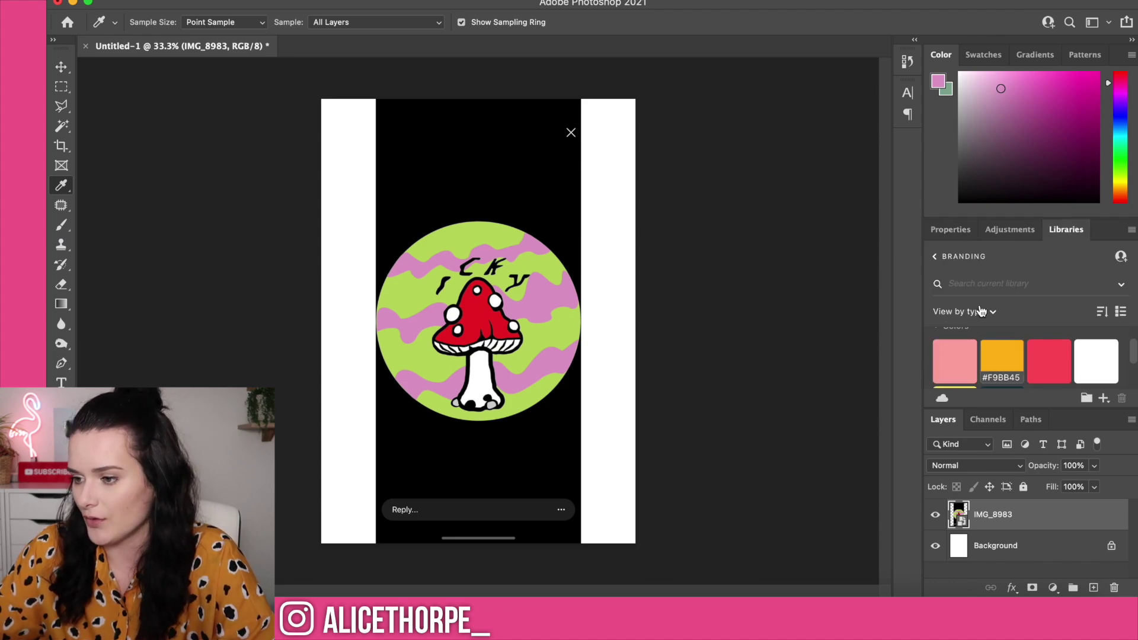
click(949, 259)
click(993, 353)
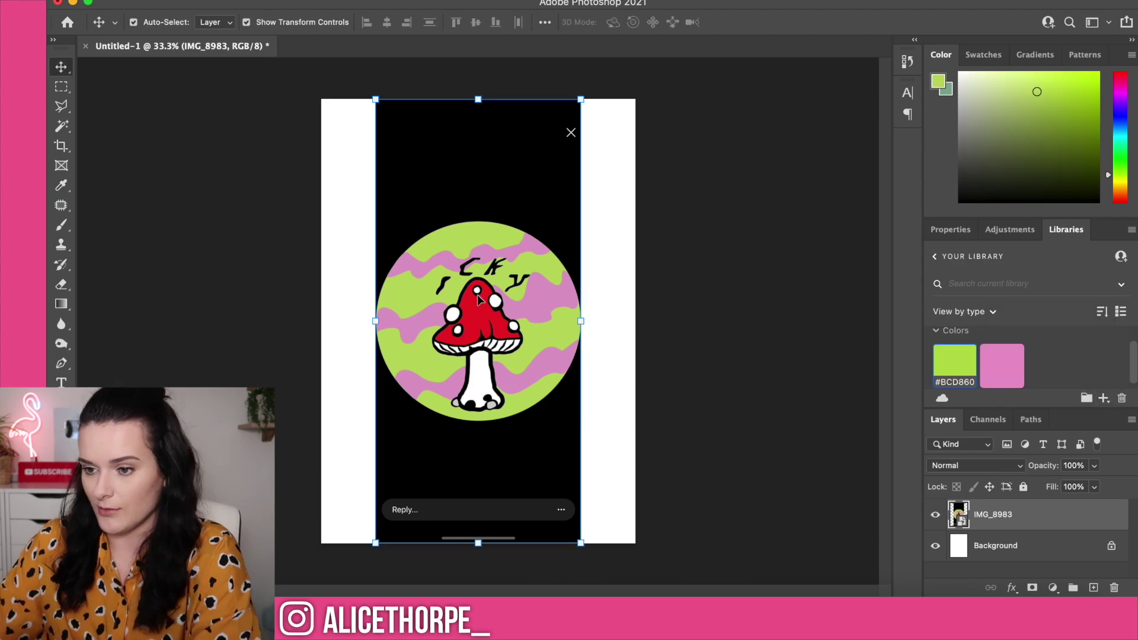
Delete the placed mushroom logo and draw four green horizontal bands of varying heights across the full page width.
key(Delete)
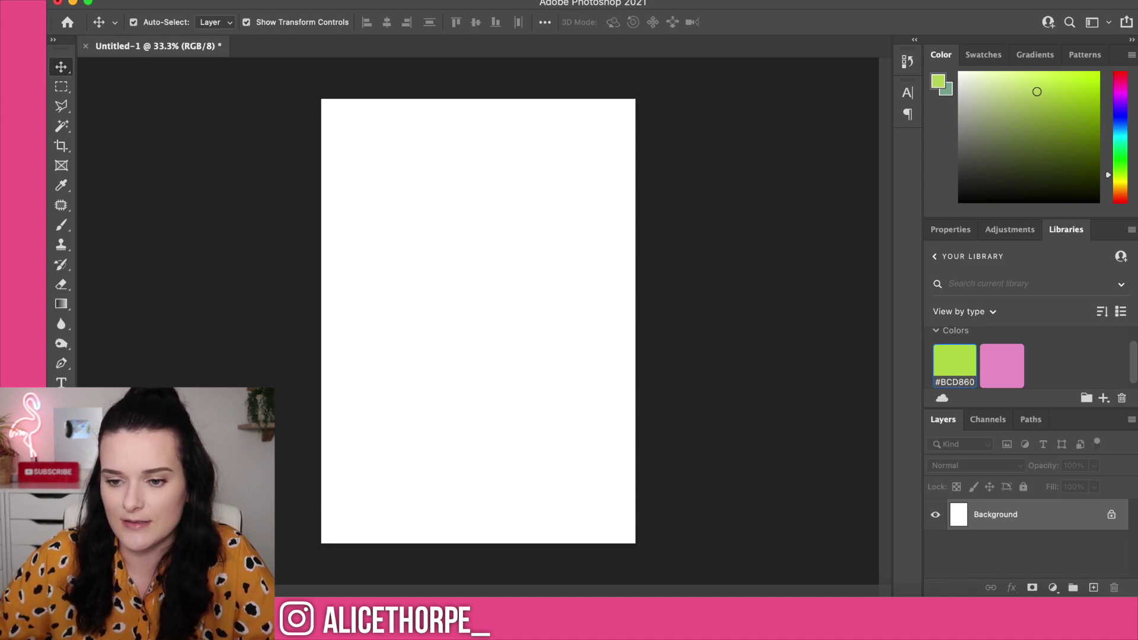
key(u)
drag(312, 91, 658, 159)
drag(302, 213, 668, 245)
drag(310, 308, 698, 391)
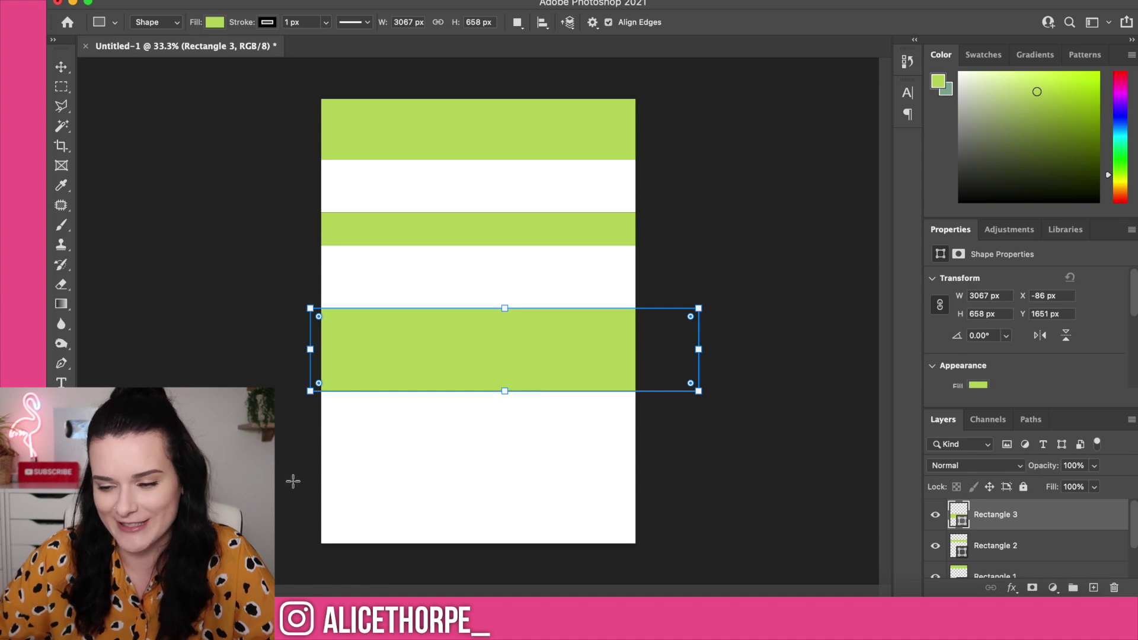
drag(293, 481, 756, 516)
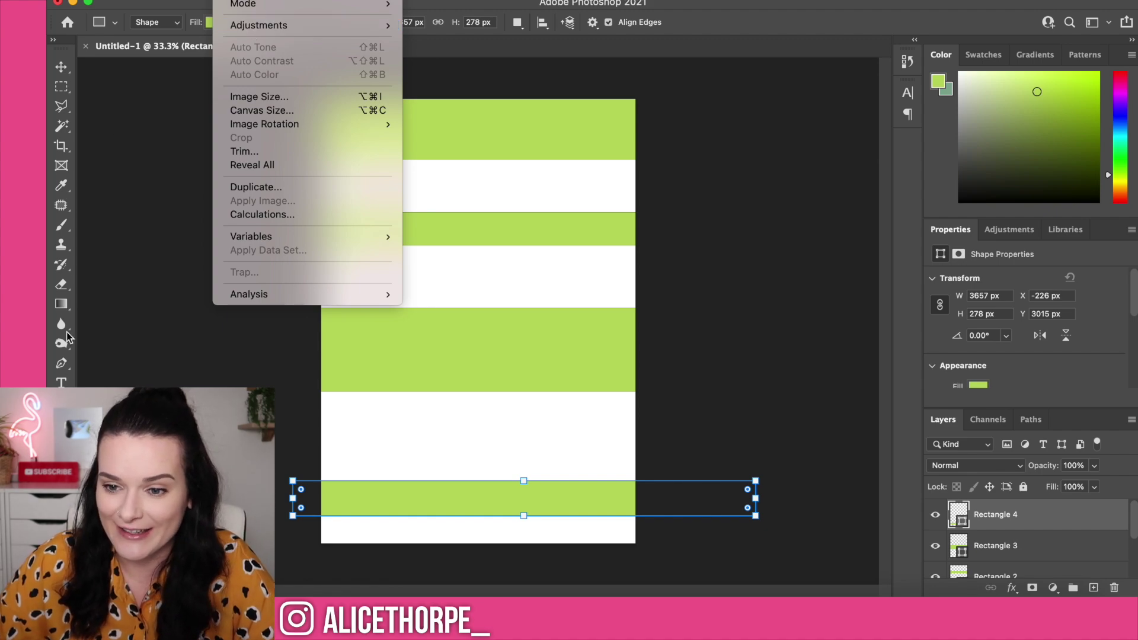
click(208, 320)
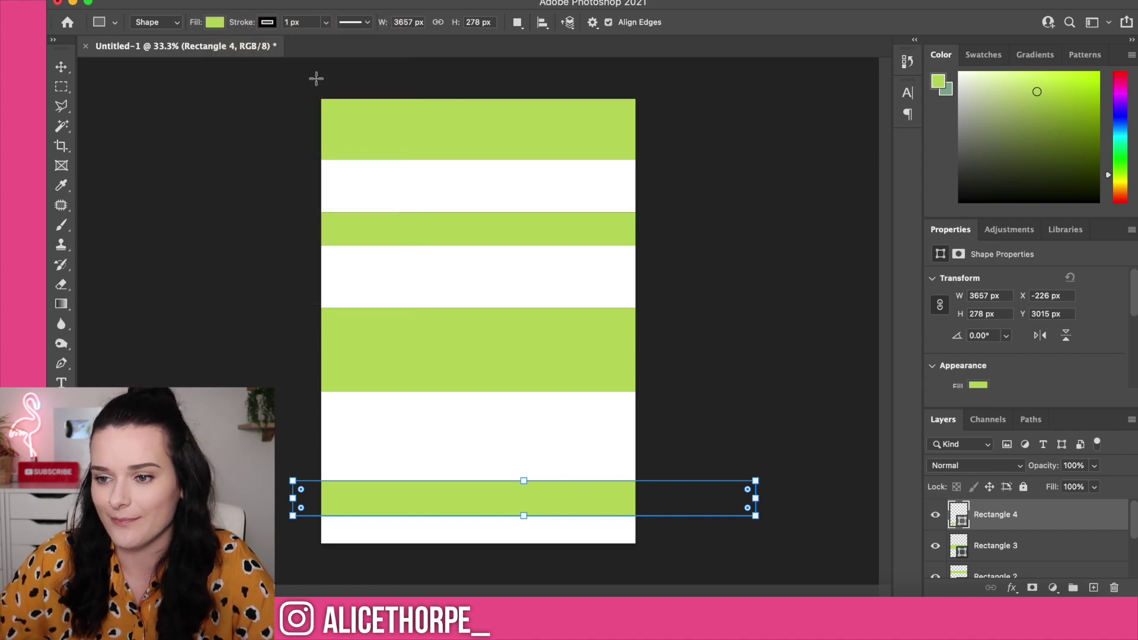
Draw a page-covering rectangle filled with the saved pink #DE9BC8 and place it behind the green bands.
mouse_move(316, 79)
mouse_down()
mouse_move(651, 541)
mouse_move(675, 559)
mouse_up()
click(1066, 230)
click(1002, 361)
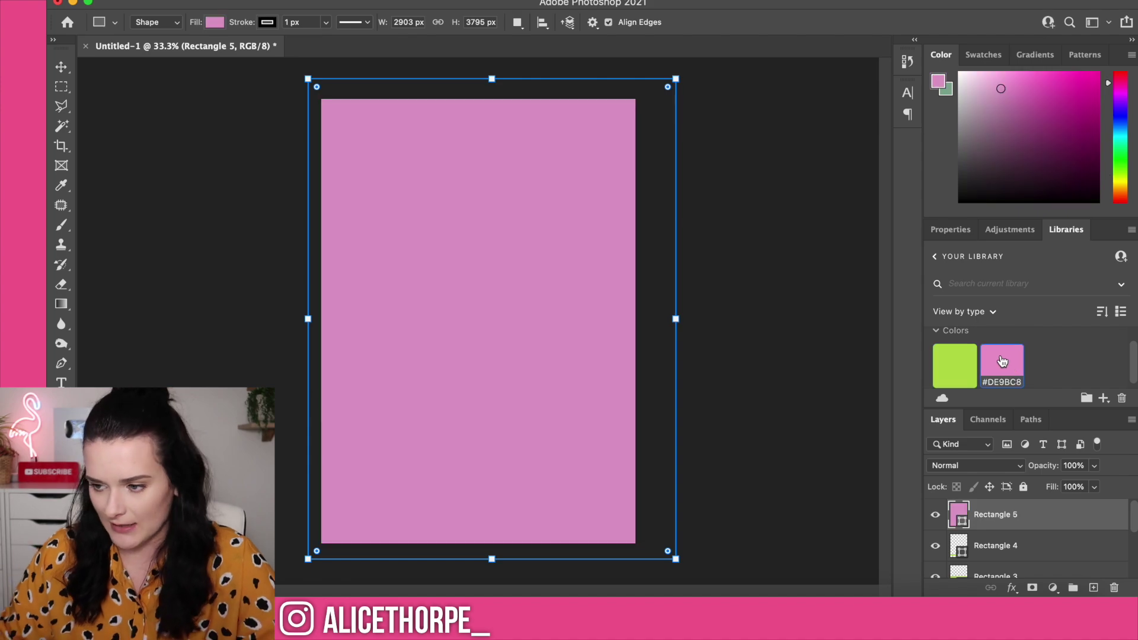
key(super+shift+bracketleft)
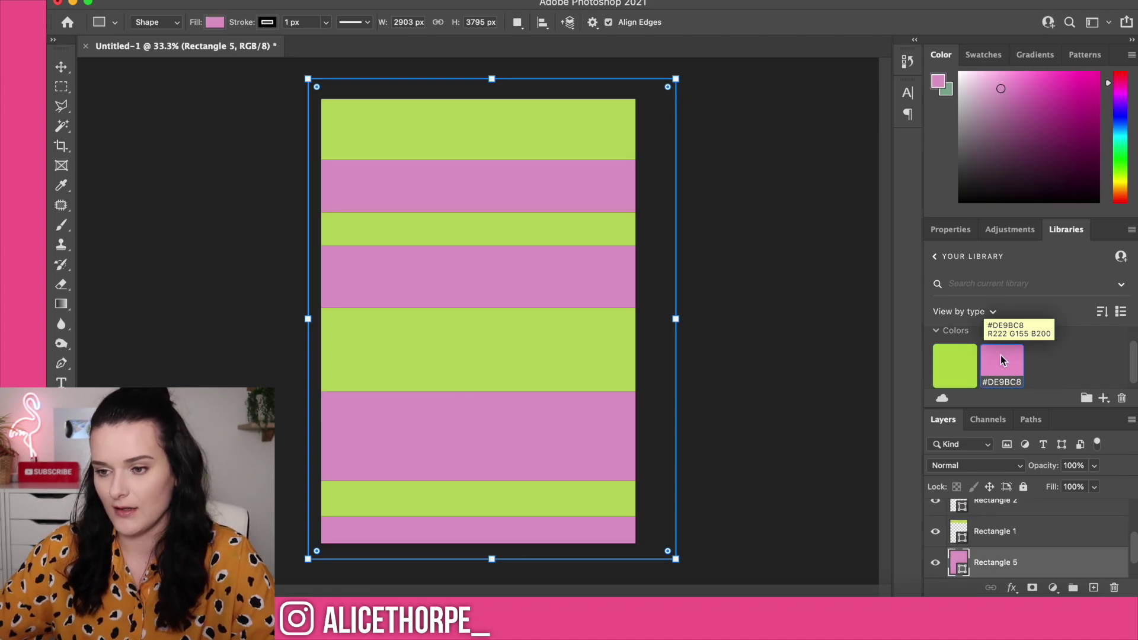
key(v)
click(773, 319)
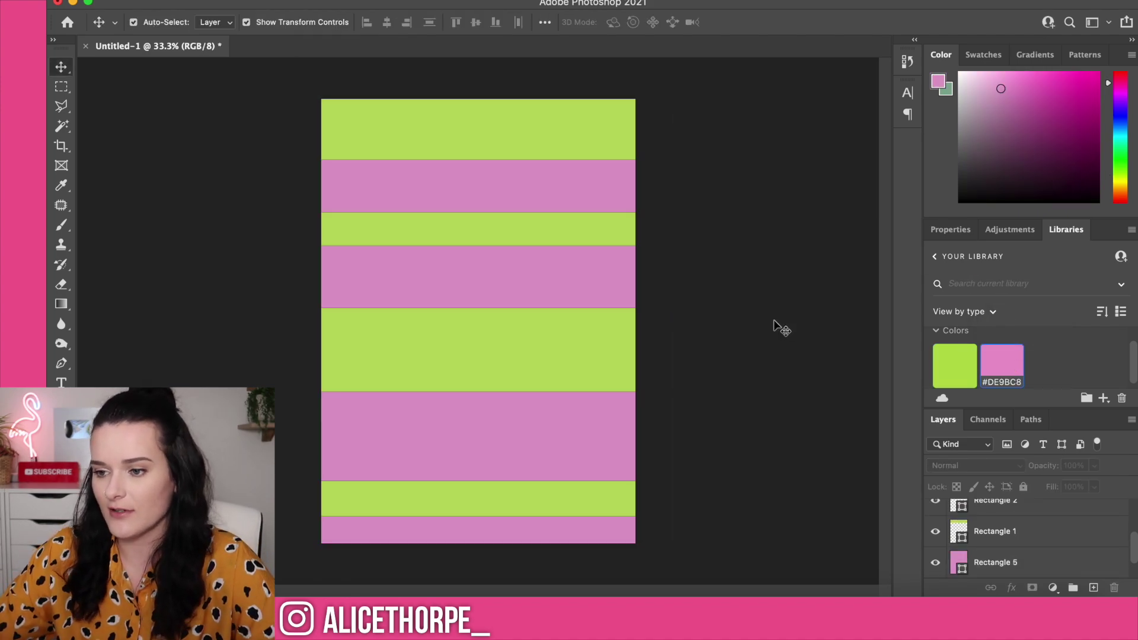
Remove the stroke from the four green band rectangles.
click(536, 168)
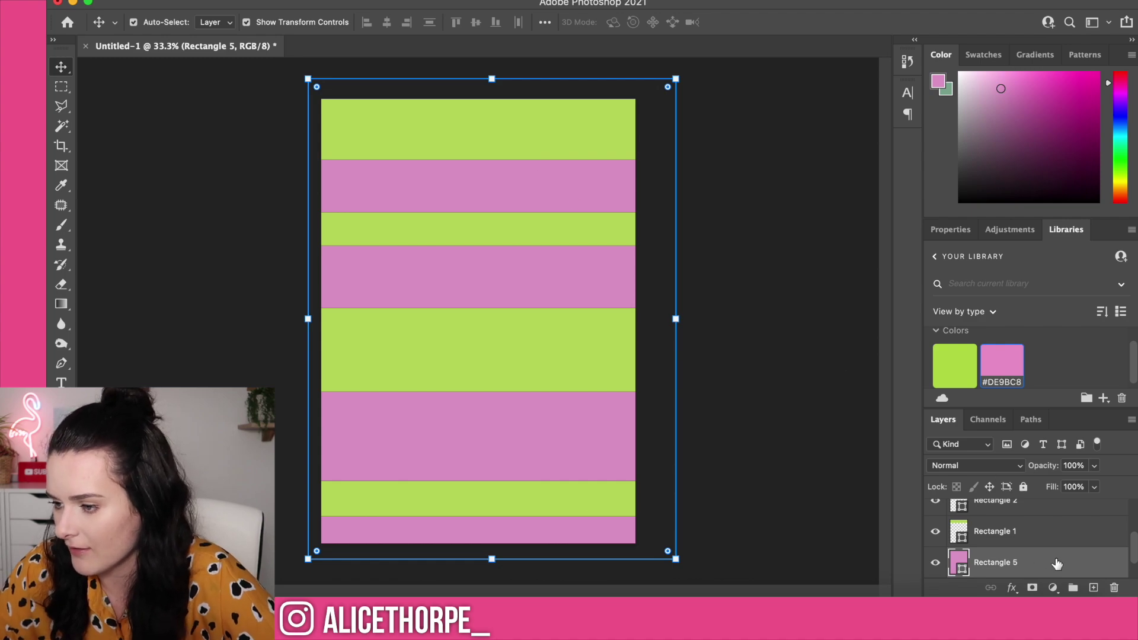
scroll(1057, 564, down, 1)
scroll(1059, 558, up, 1)
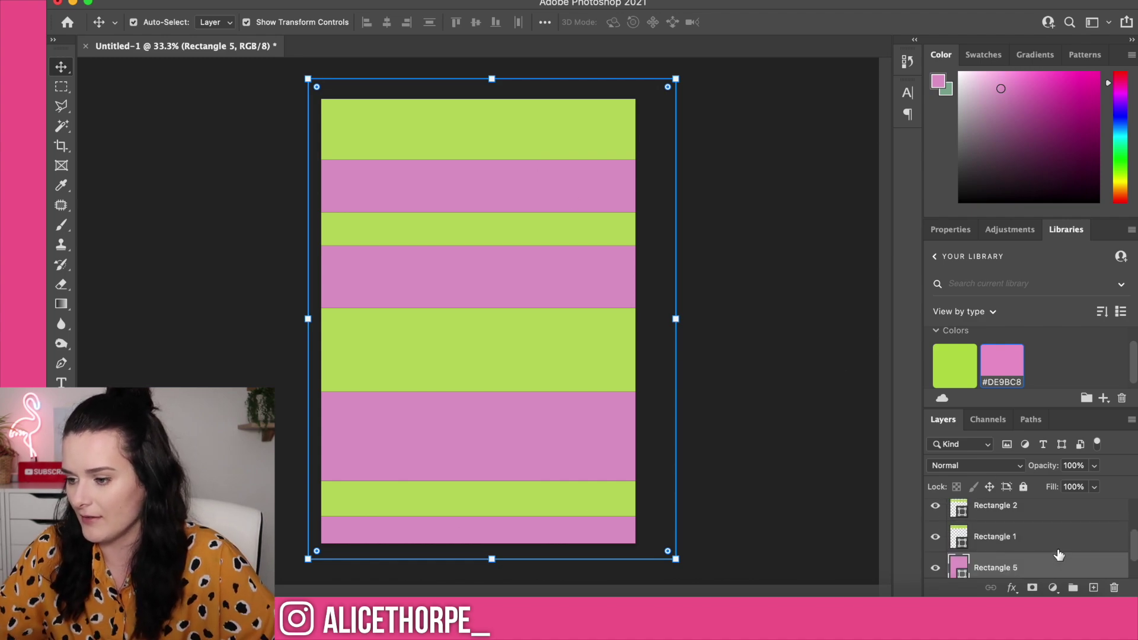
click(1059, 550)
scroll(1068, 539, up, 2)
shift+click(1074, 519)
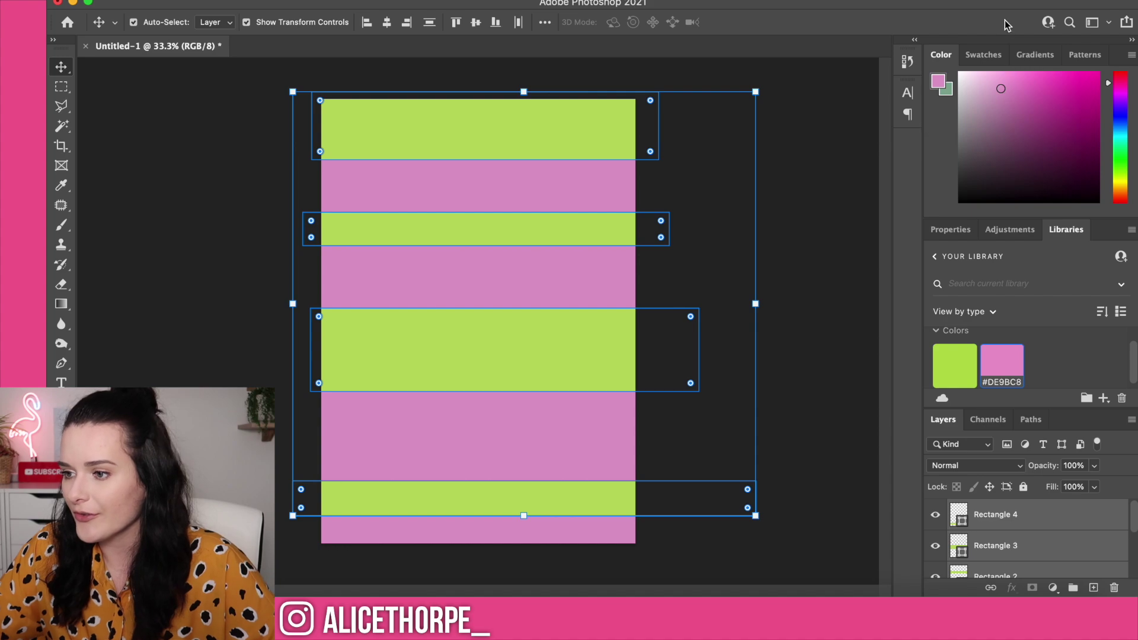
click(951, 229)
click(979, 332)
key(Escape)
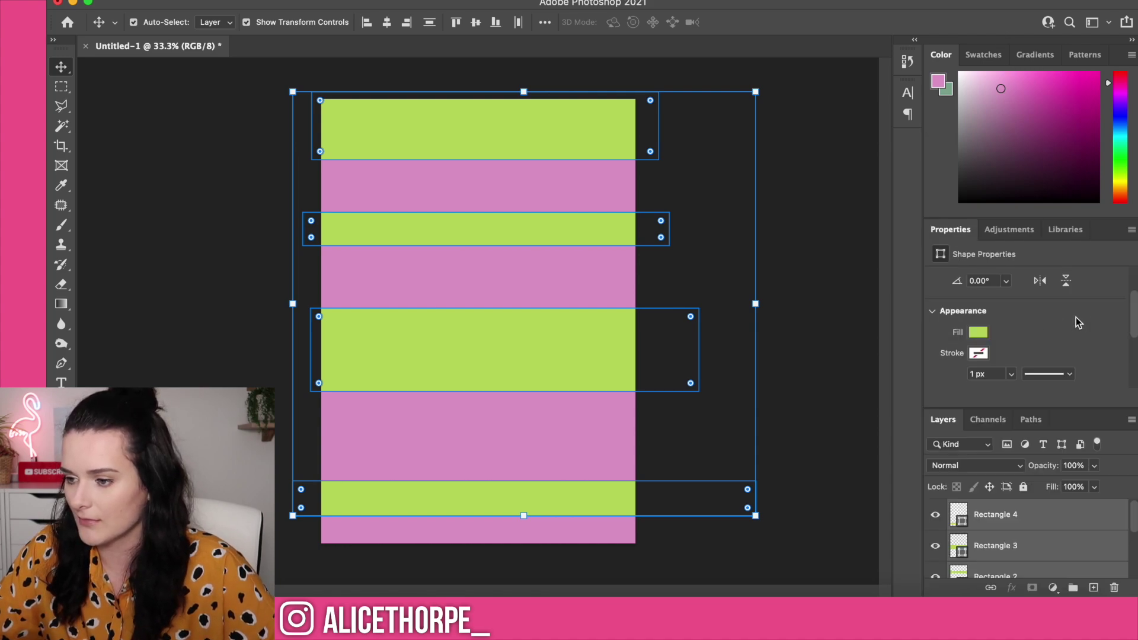
drag(424, 156, 422, 173)
click(284, 160)
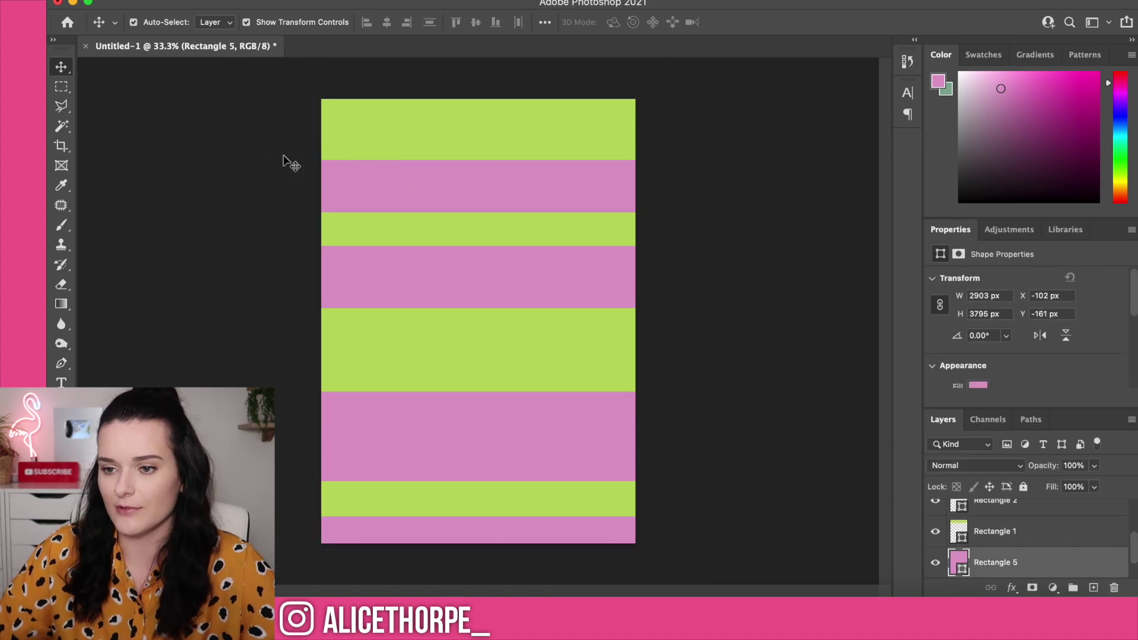
Convert the green bands and the pink rectangle together into a single smart object.
click(398, 0)
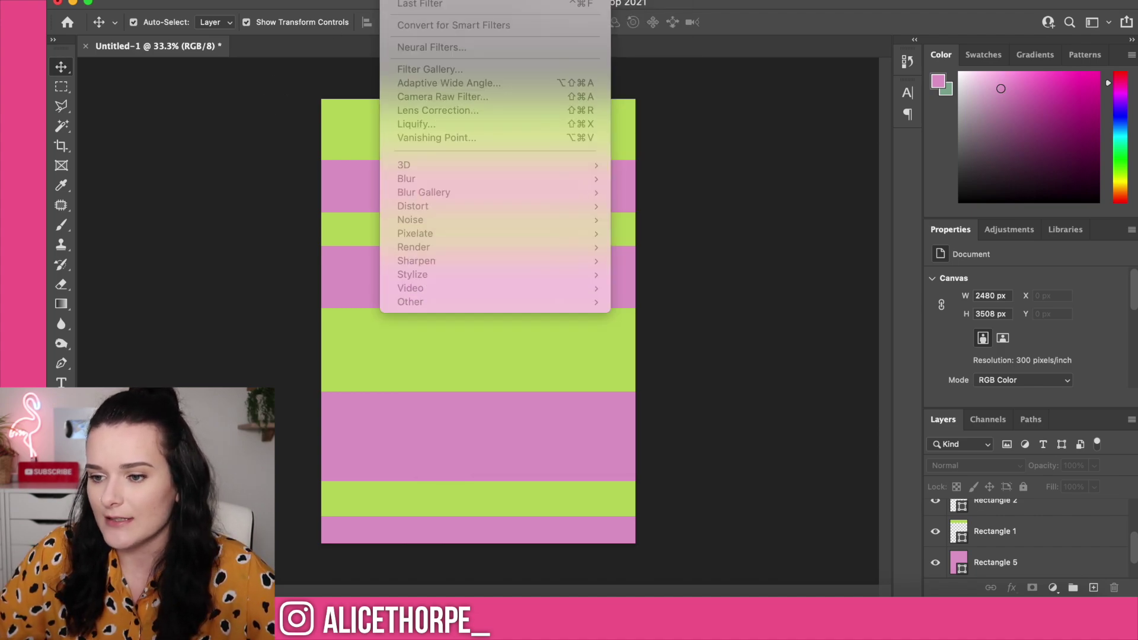
click(287, 132)
click(438, 155)
scroll(1047, 525, up, 3)
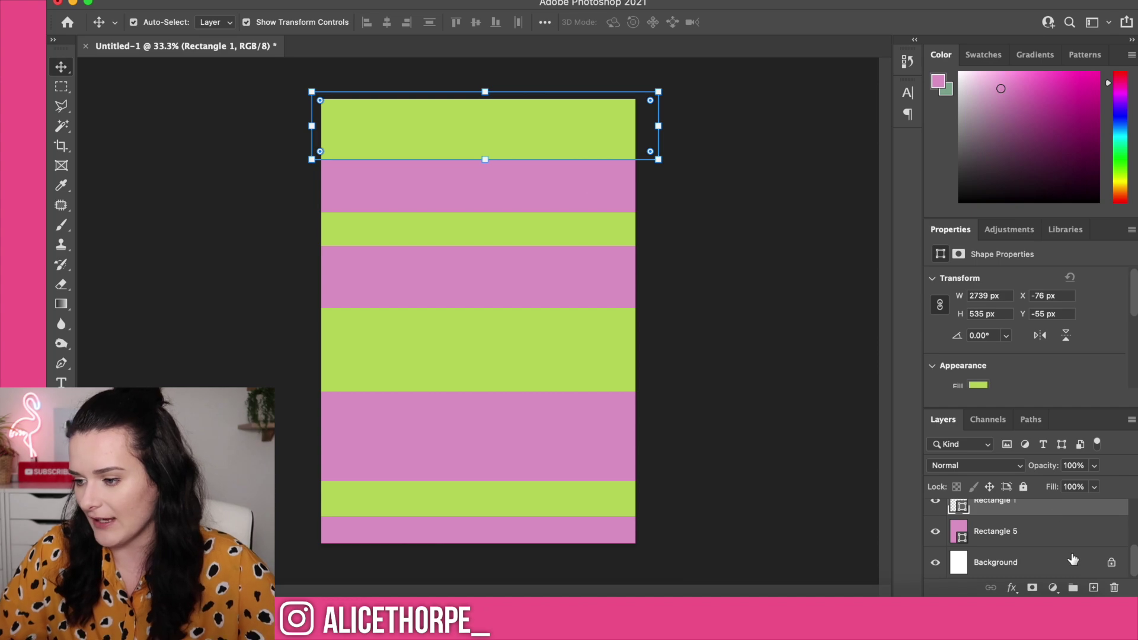
click(1048, 526)
scroll(1043, 523, down, 3)
shift+click(1041, 522)
right_click(1041, 517)
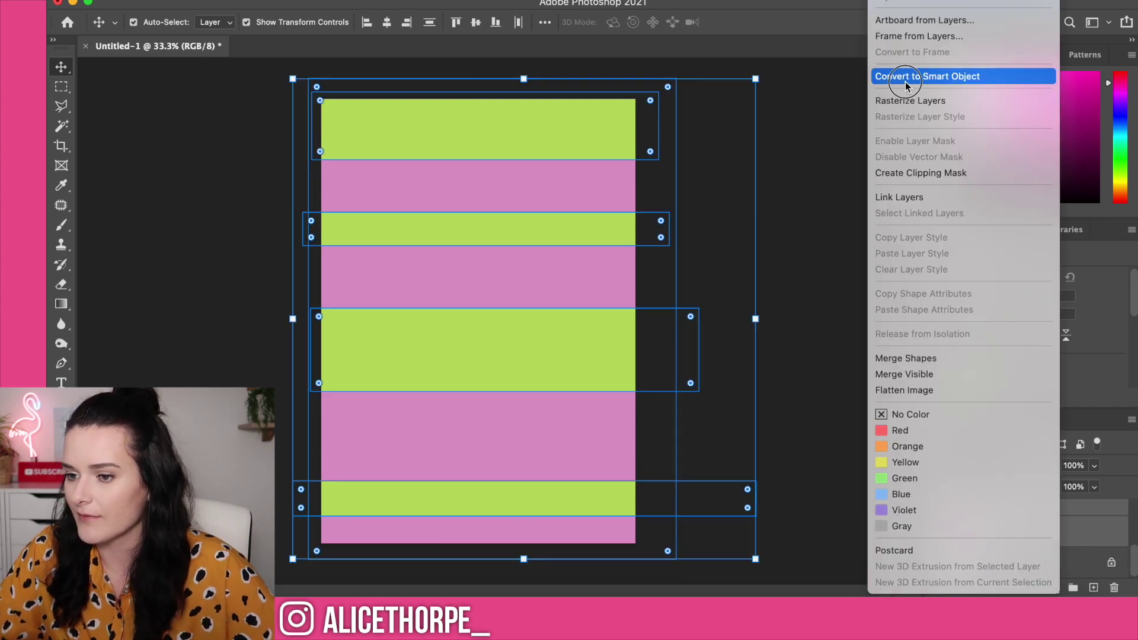
click(928, 76)
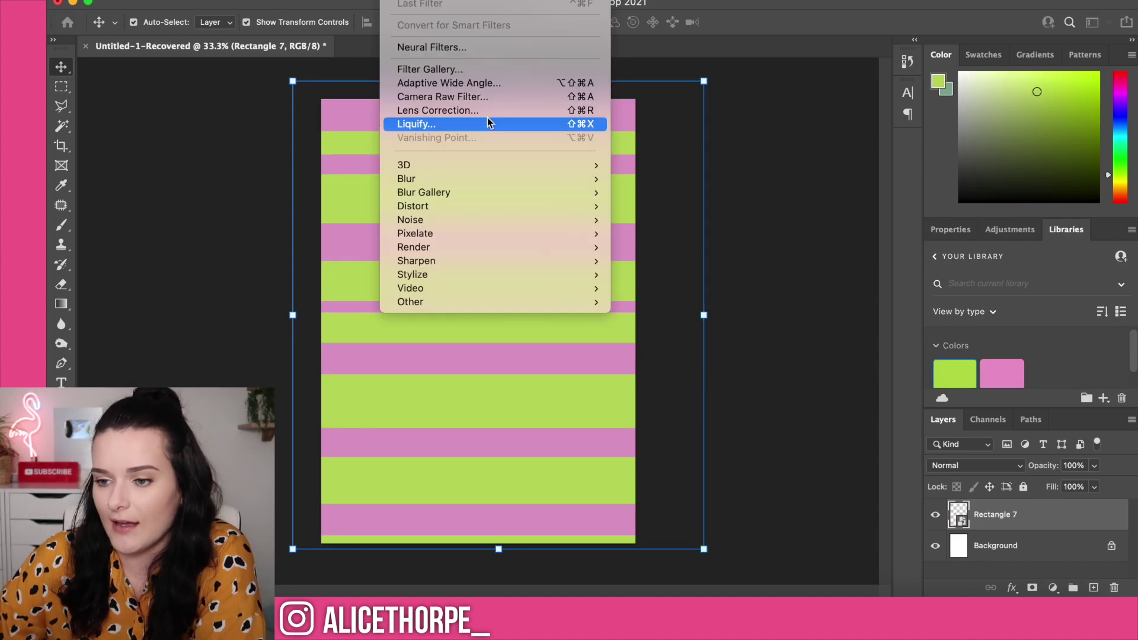
mouse_move(517, 260)
mouse_move(465, 208)
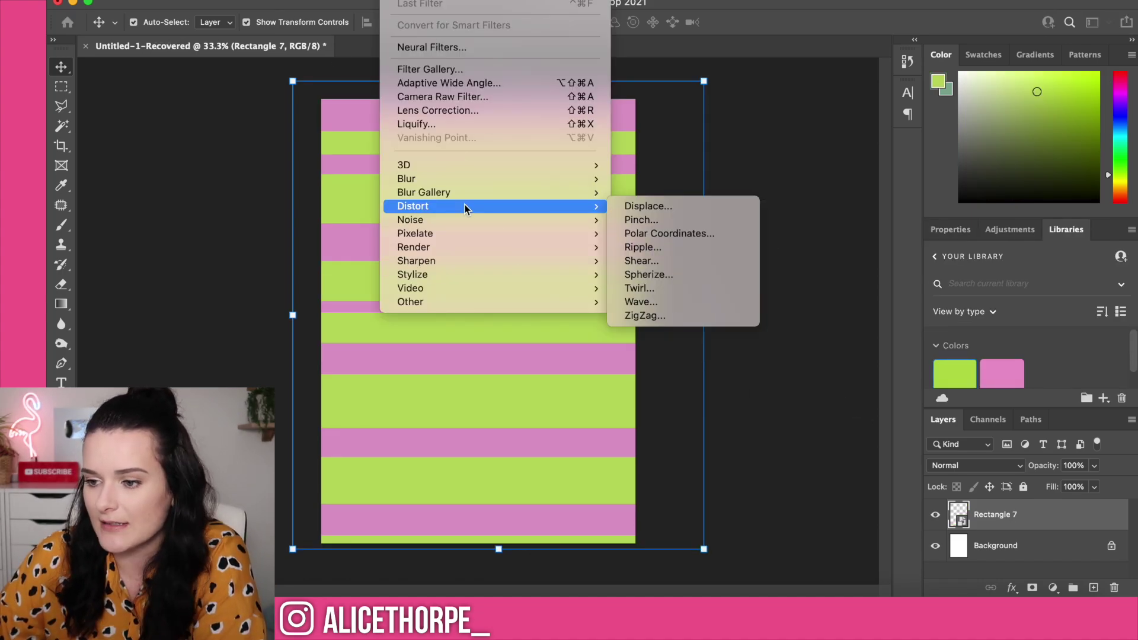
click(665, 247)
click(721, 364)
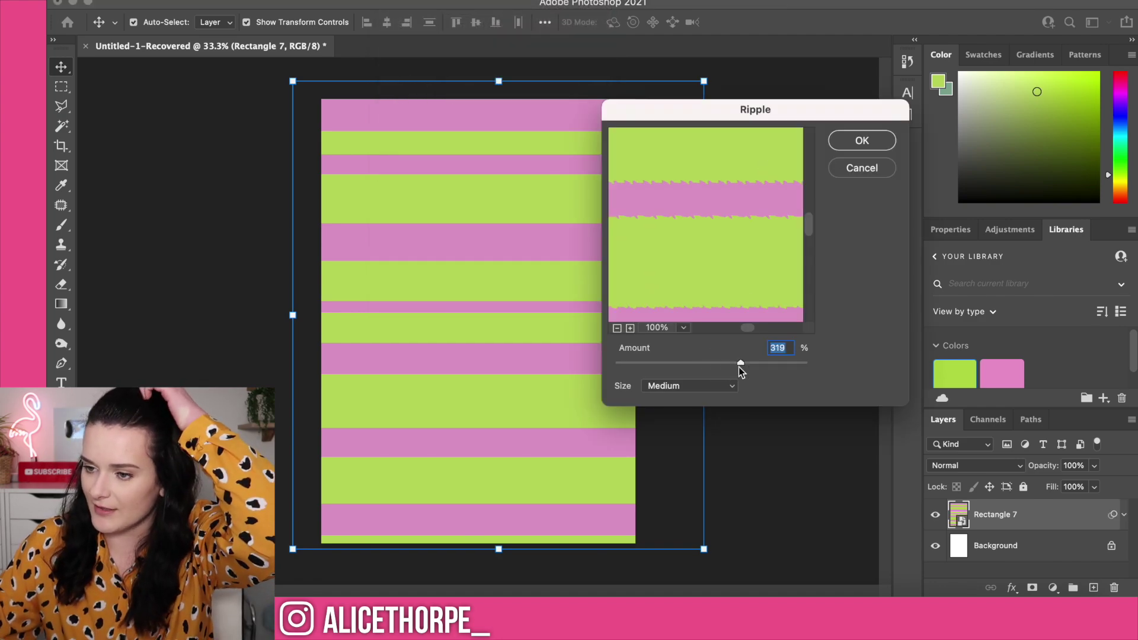
click(839, 172)
Apply the Pinch distortion filter to the striped smart object.
click(409, 0)
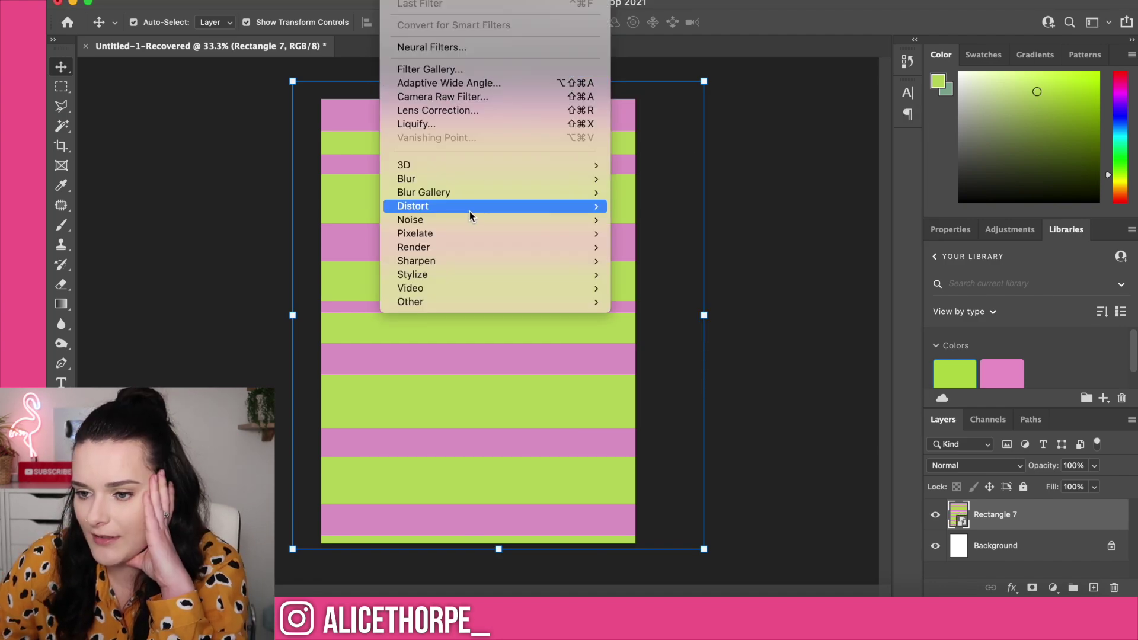
mouse_move(470, 207)
click(674, 219)
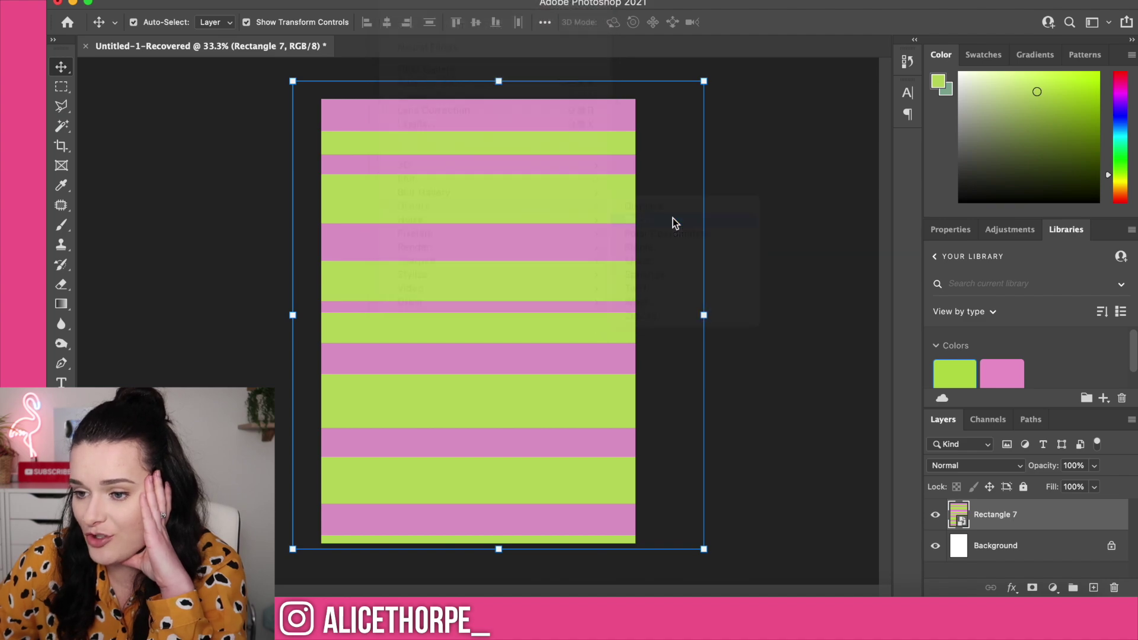
key(Return)
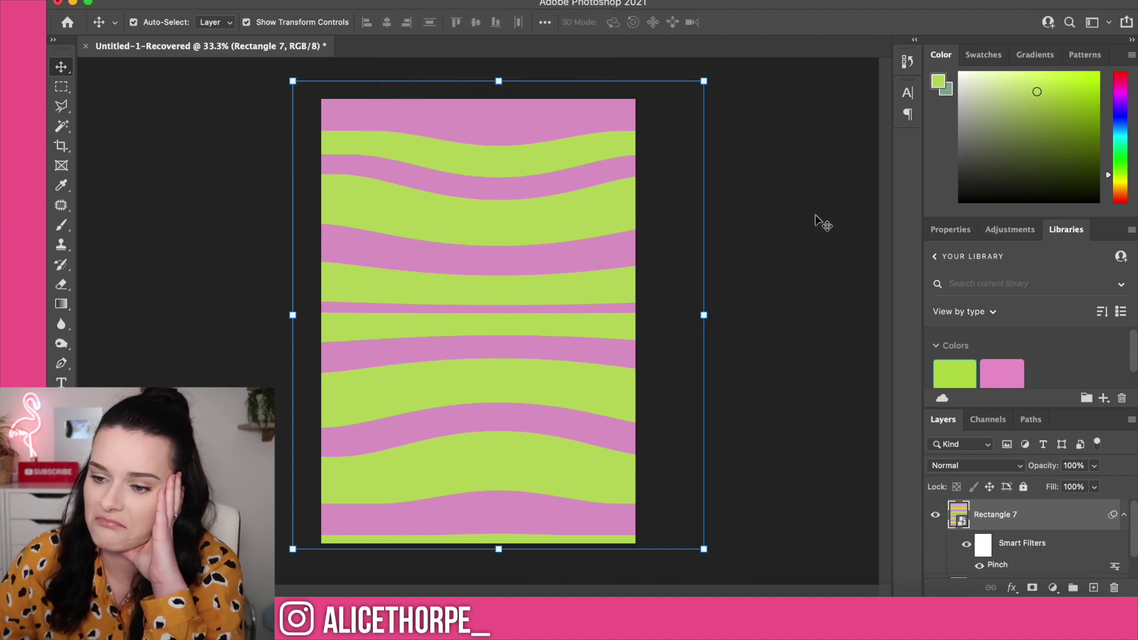
Try the Polar Coordinates distortion on the pinched stripes and undo it.
click(409, 0)
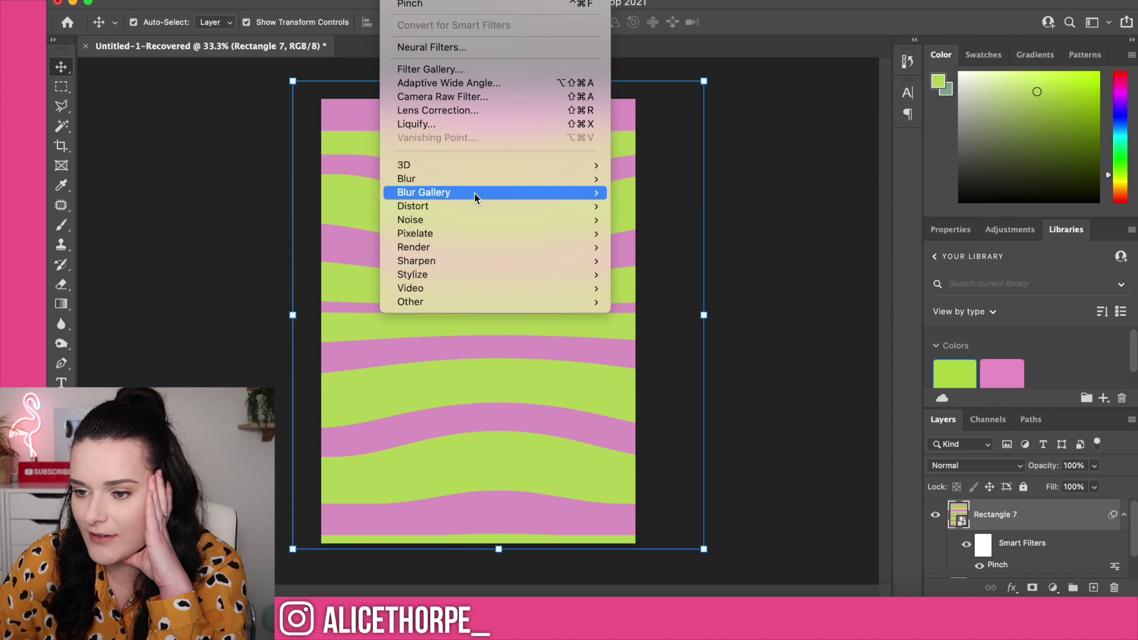
mouse_move(521, 208)
click(649, 234)
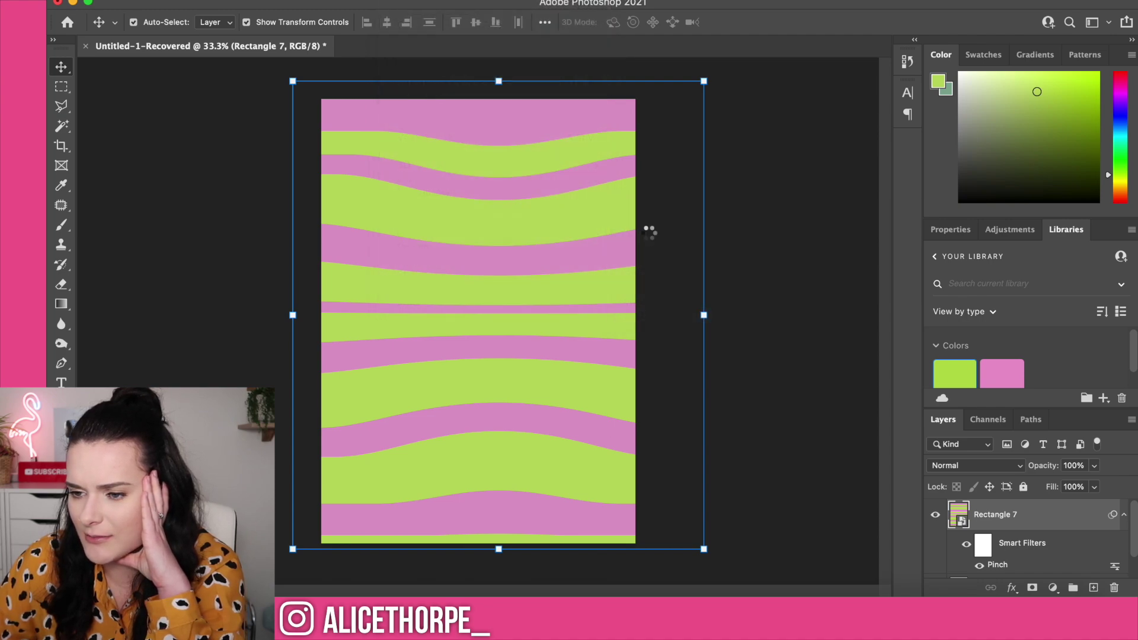
drag(577, 188, 500, 208)
click(706, 144)
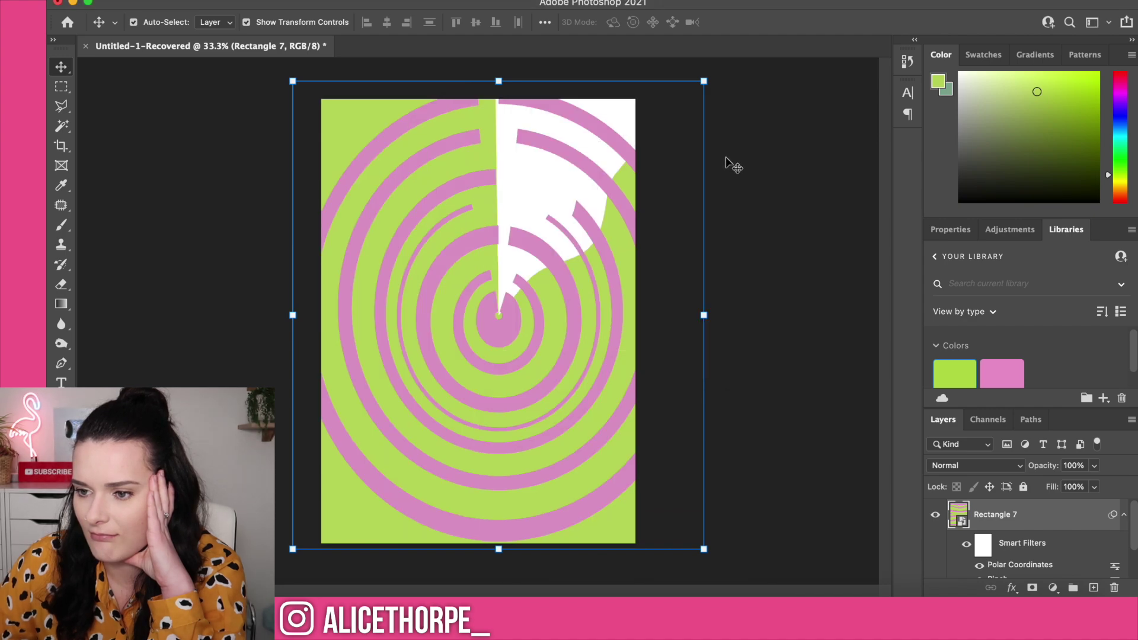
key(super+z)
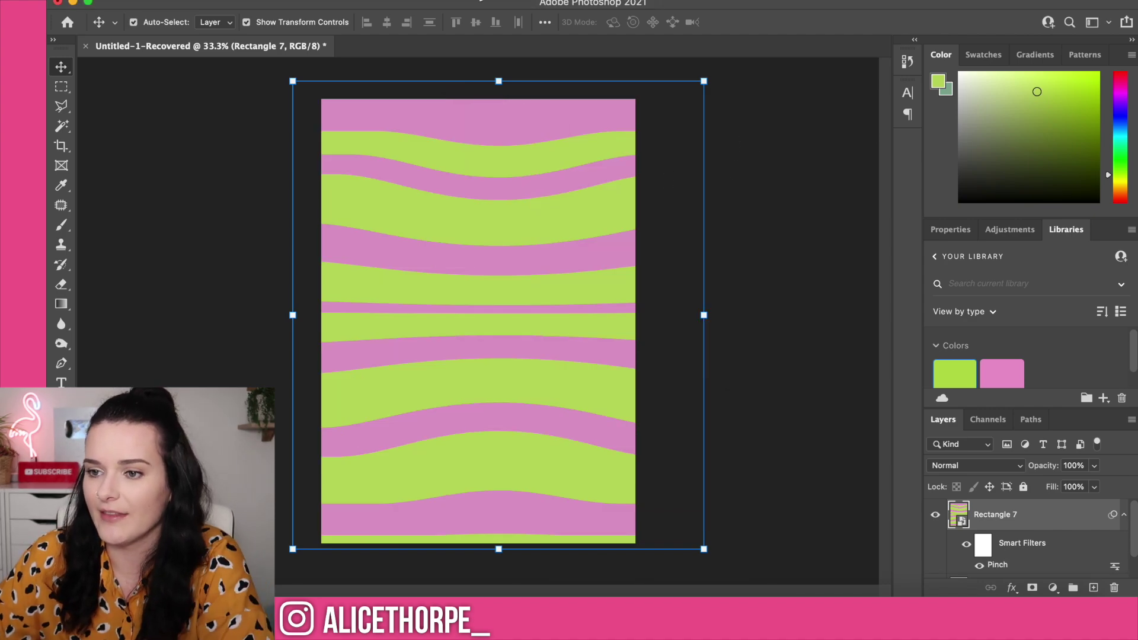
Try a Shear distortion with a slight bend on the pinched stripes and undo it.
click(395, 0)
mouse_move(534, 206)
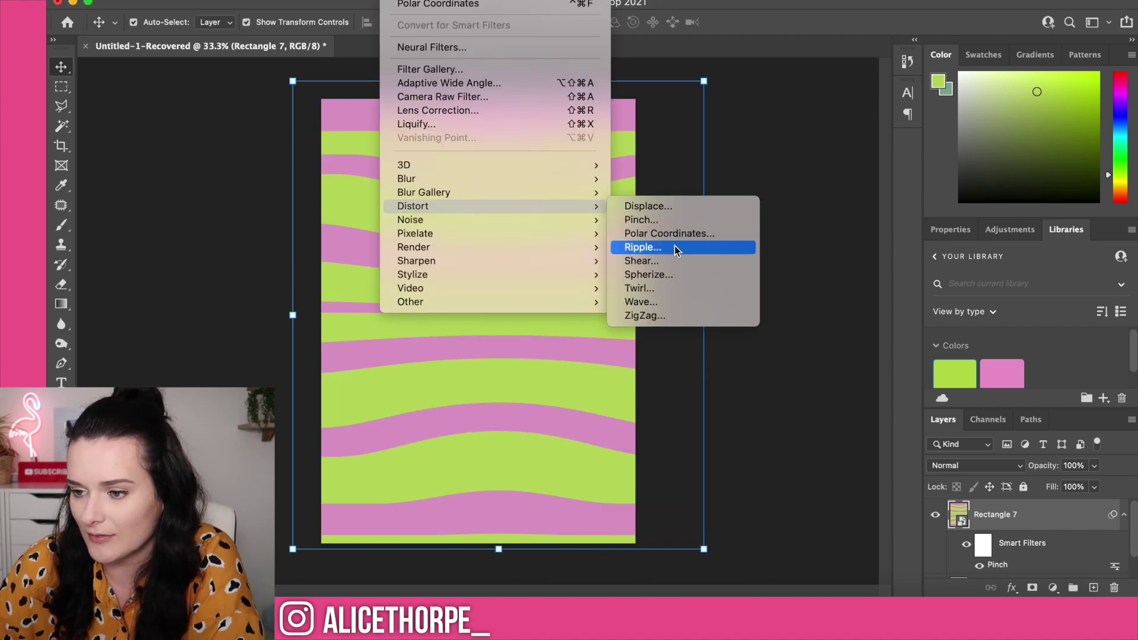
click(678, 261)
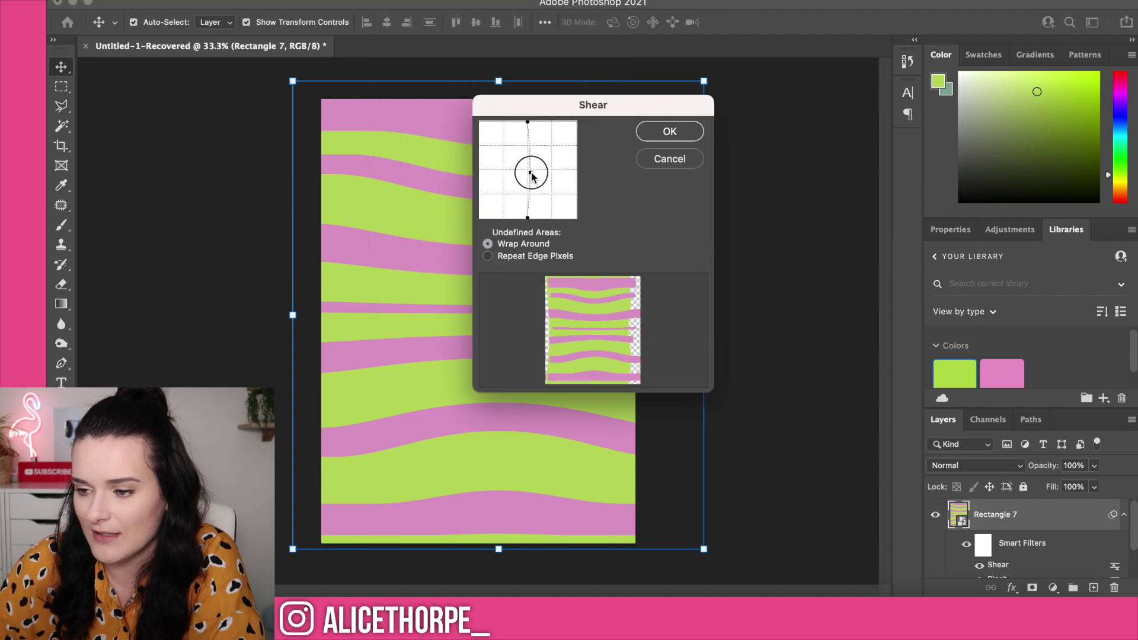
key(Return)
key(super+z)
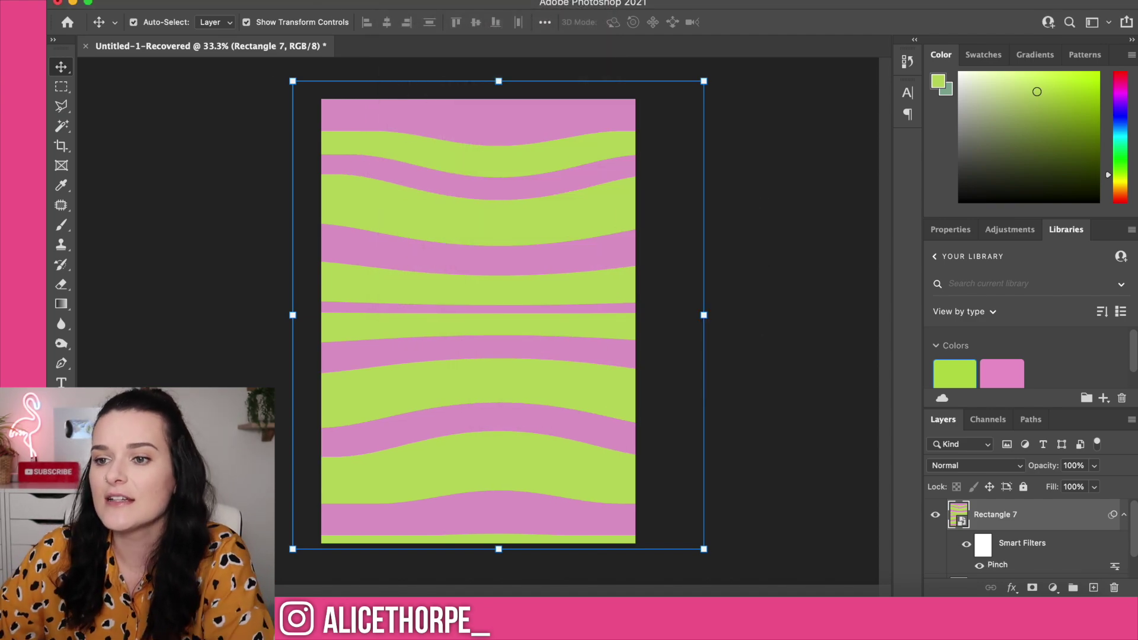
Apply a sine Wave distortion to the stripes with 113 generators, maximum wavelength 764 and amplitude from 1 to 71.
click(395, 0)
mouse_move(534, 205)
click(707, 302)
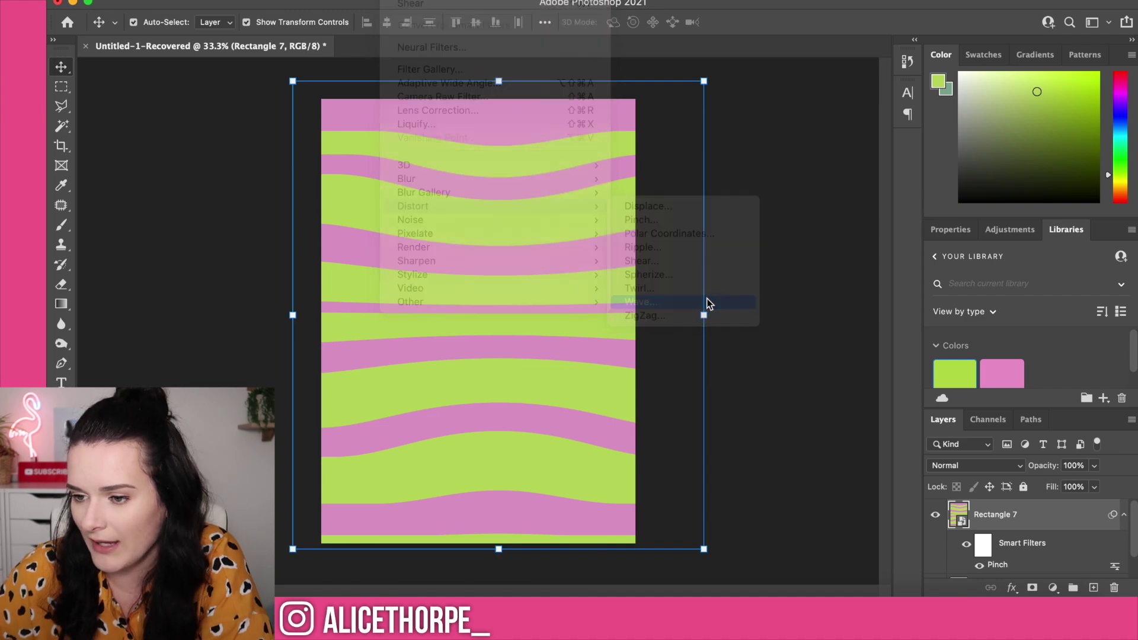
drag(629, 114, 940, 112)
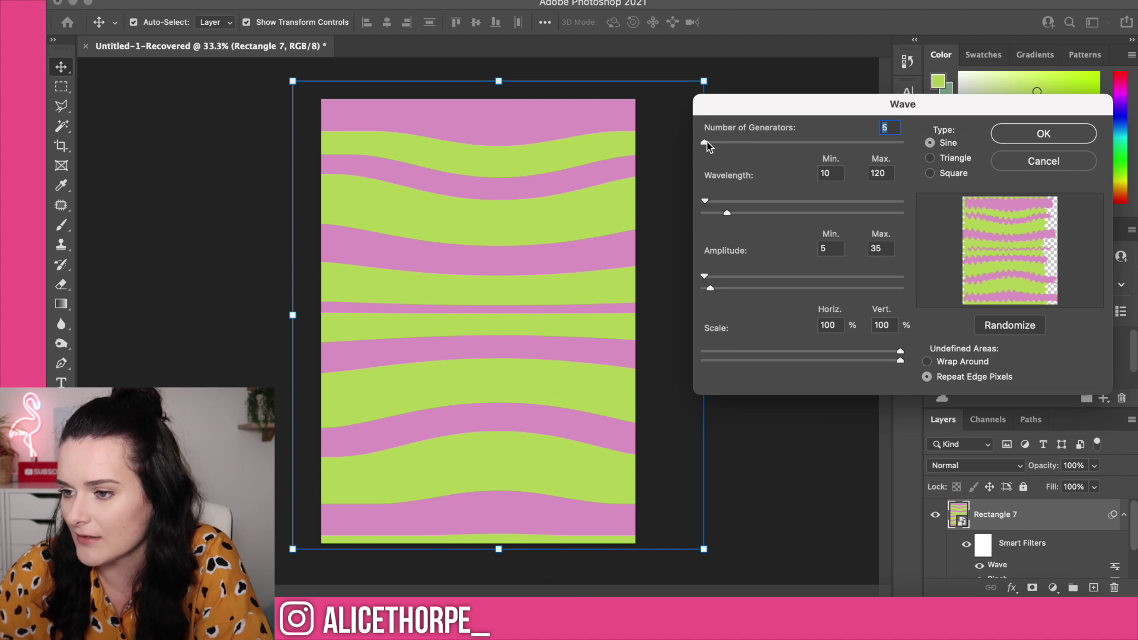
mouse_move(707, 147)
mouse_down()
mouse_move(727, 145)
mouse_move(692, 142)
mouse_up()
drag(728, 214, 855, 214)
drag(710, 289, 790, 286)
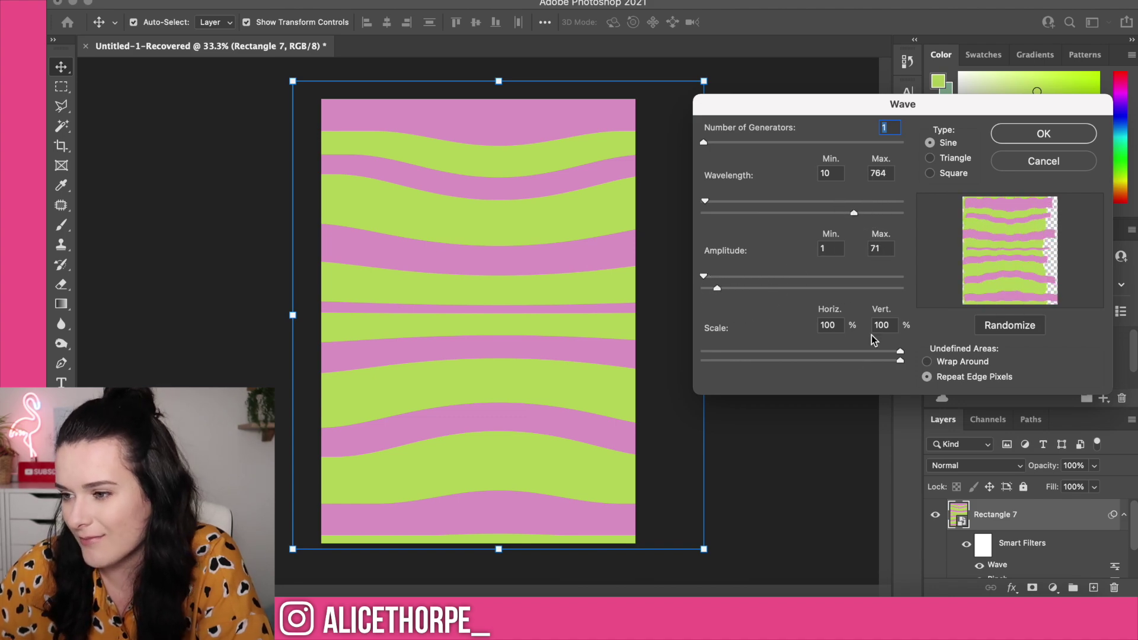
click(930, 173)
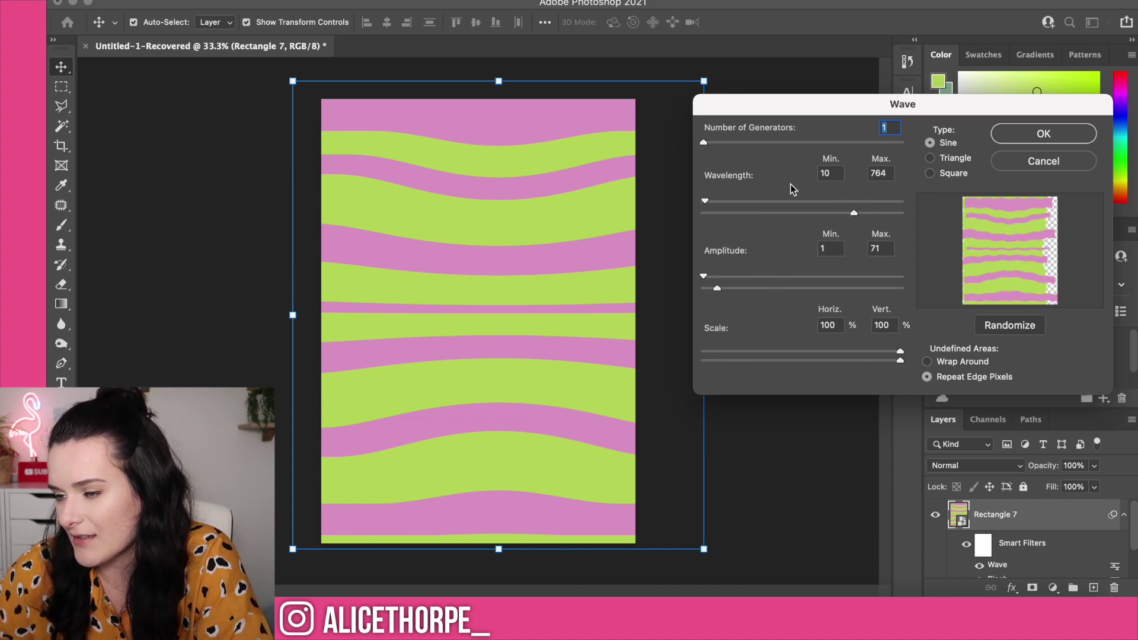
drag(711, 144, 723, 145)
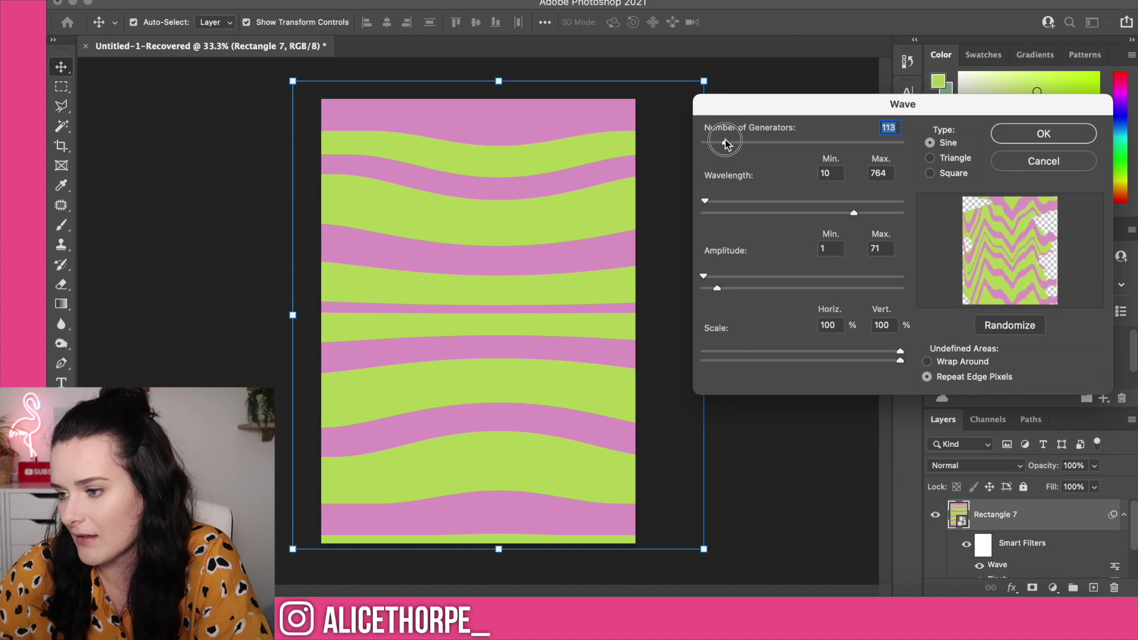
click(1040, 135)
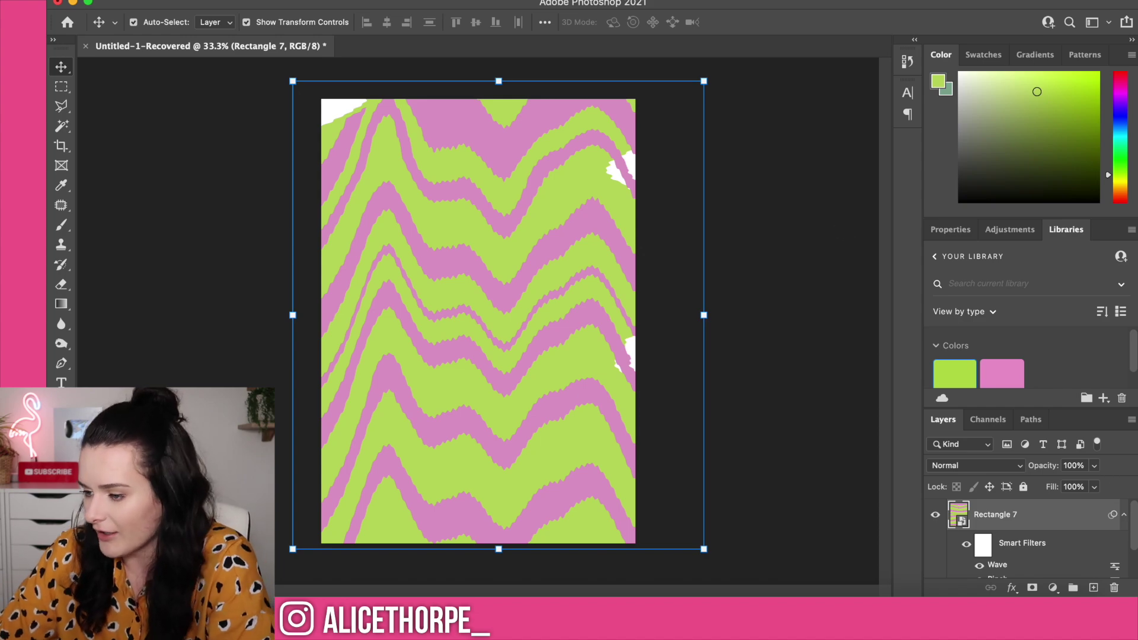
scroll(1043, 552, down, 3)
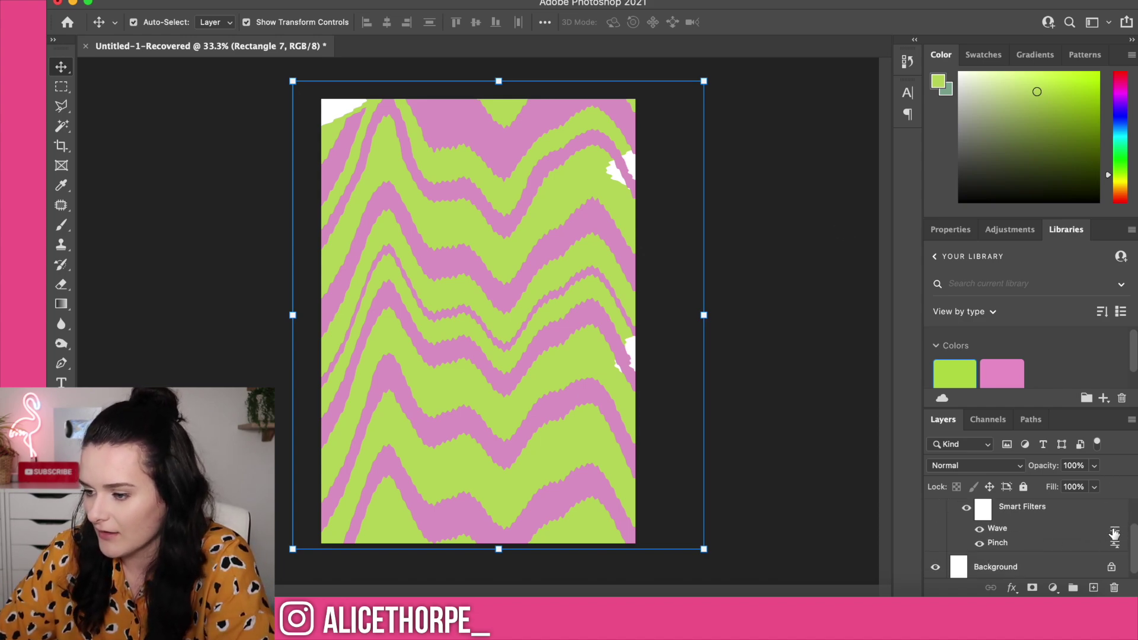
Check the Wave filter's settings on the stripes without changing them and undo the Wave distortion.
double_click(1115, 531)
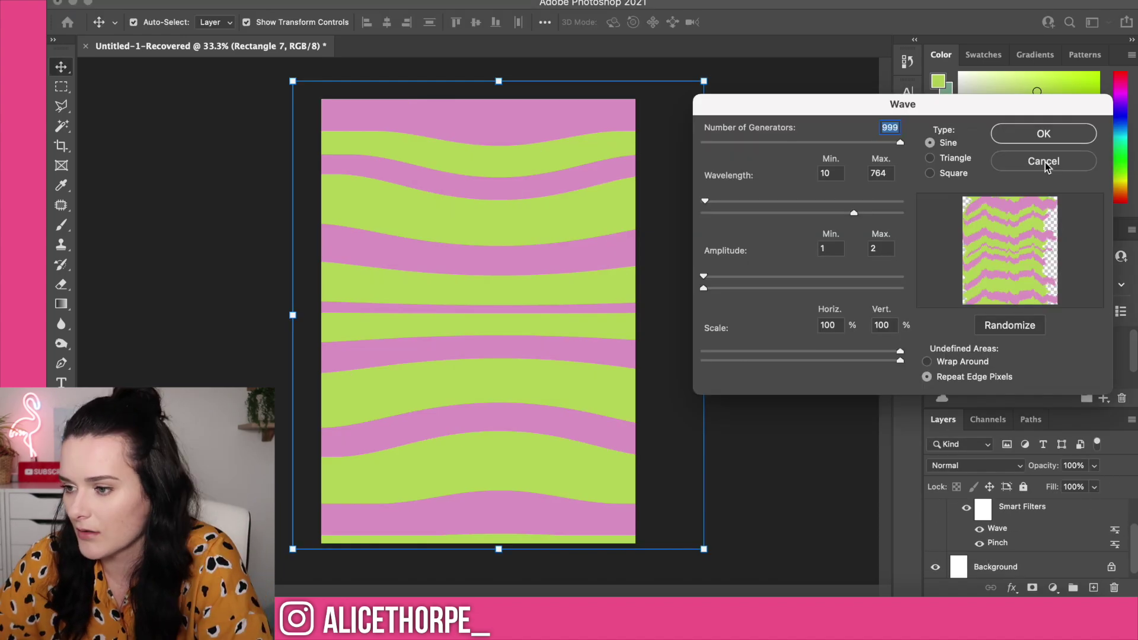
click(1044, 162)
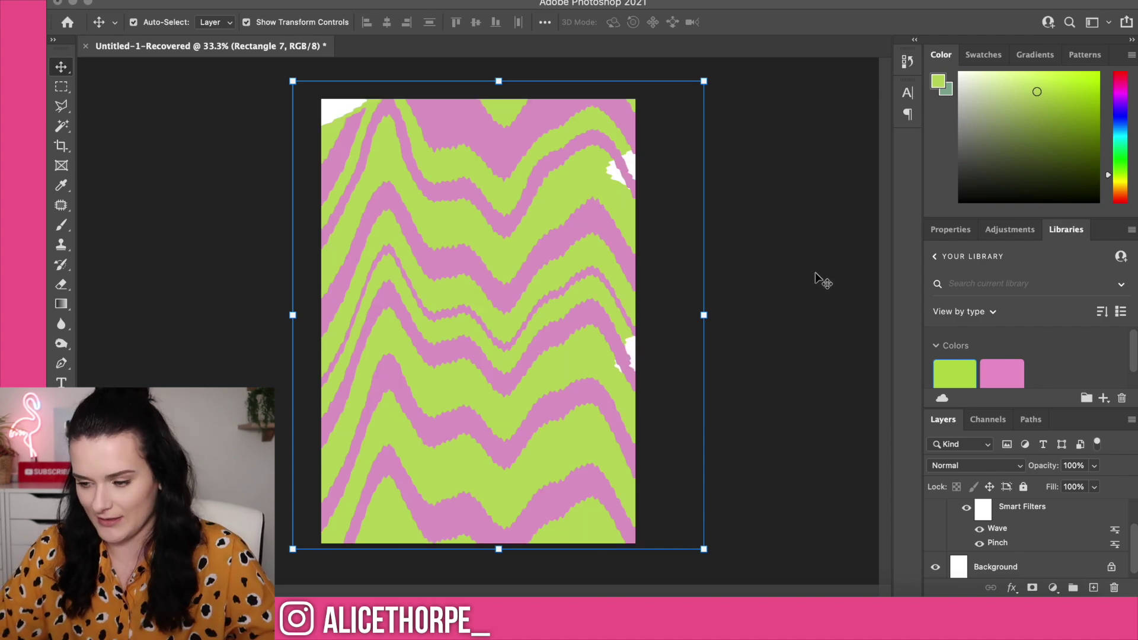
key(ctrl+z)
Try the ZigZag distortion around the center with amount 70 and 5 ridges on the pinched stripes and undo it.
click(678, 313)
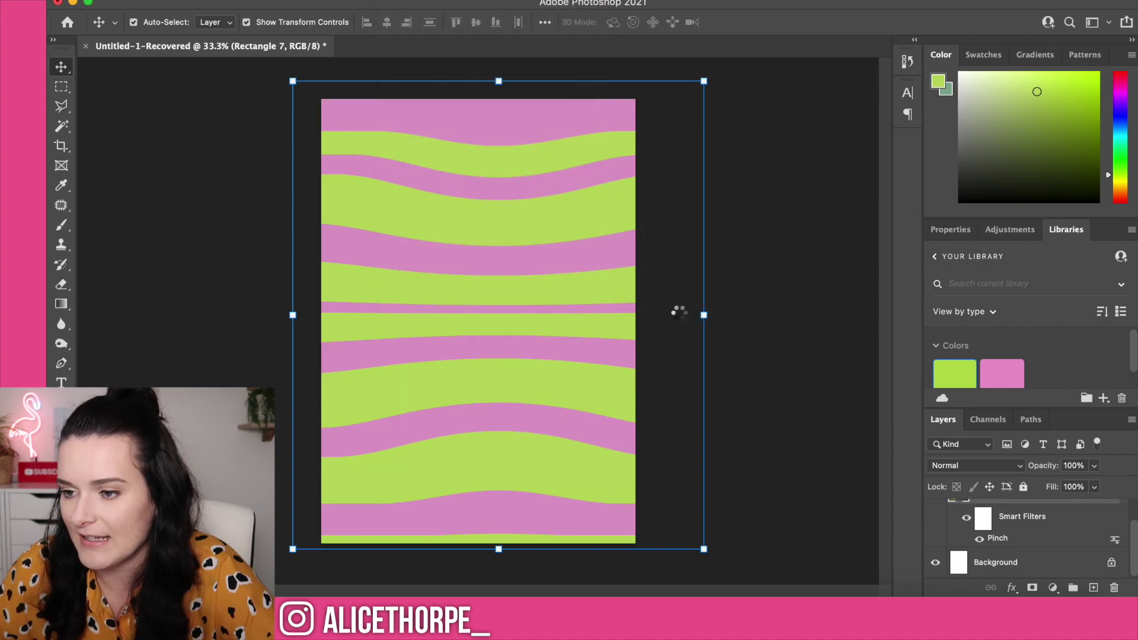
key(Return)
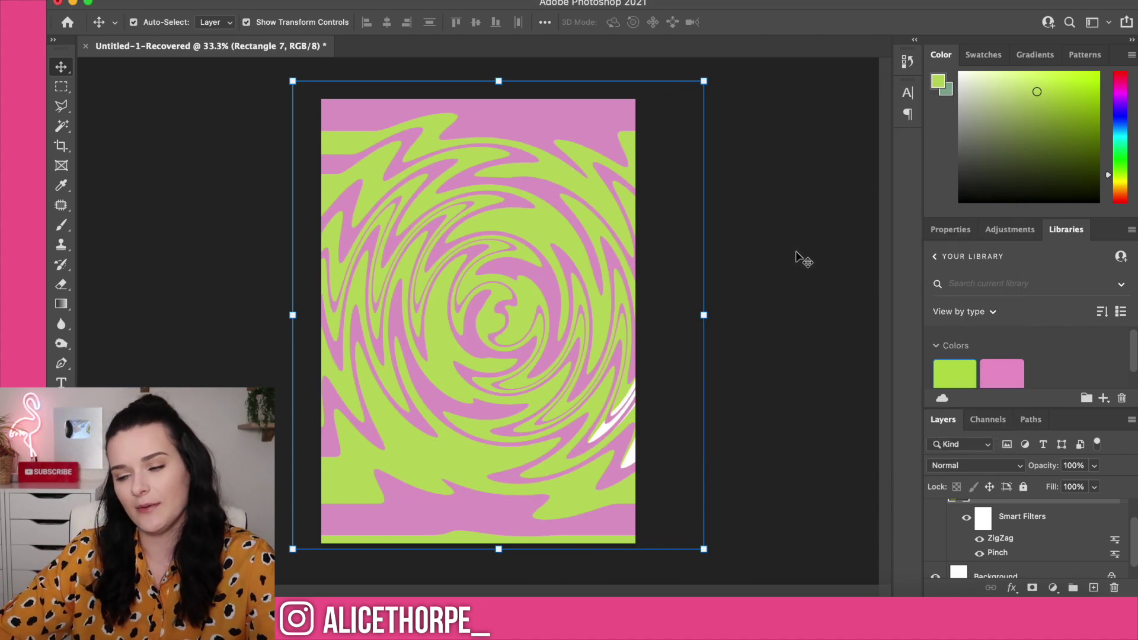
key(ctrl+z)
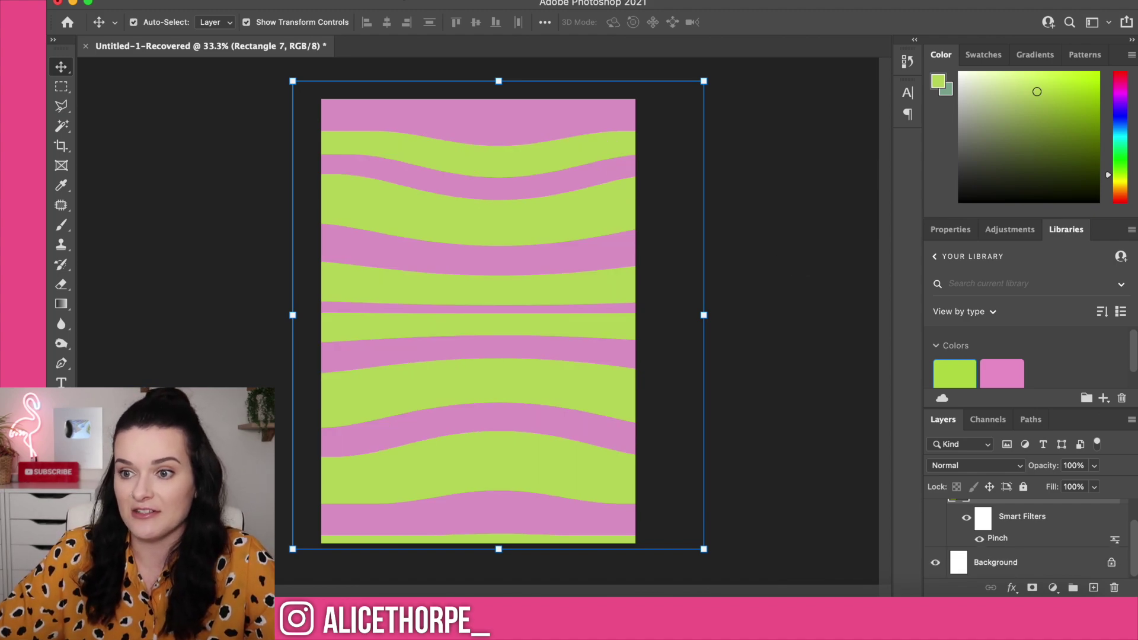
click(405, 0)
mouse_move(444, 206)
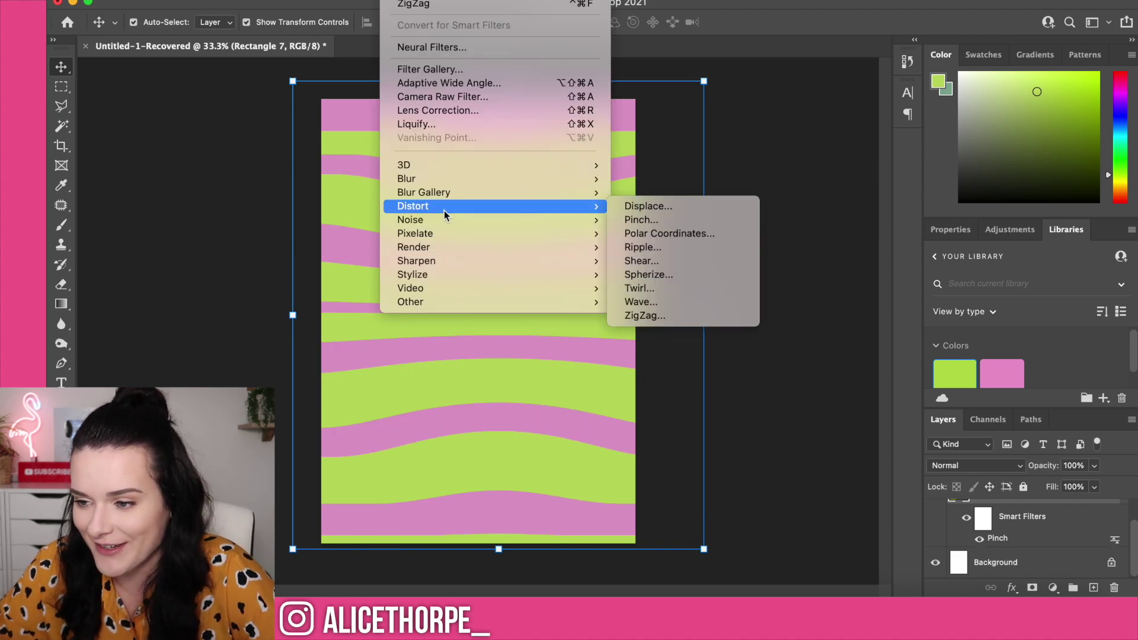
click(678, 304)
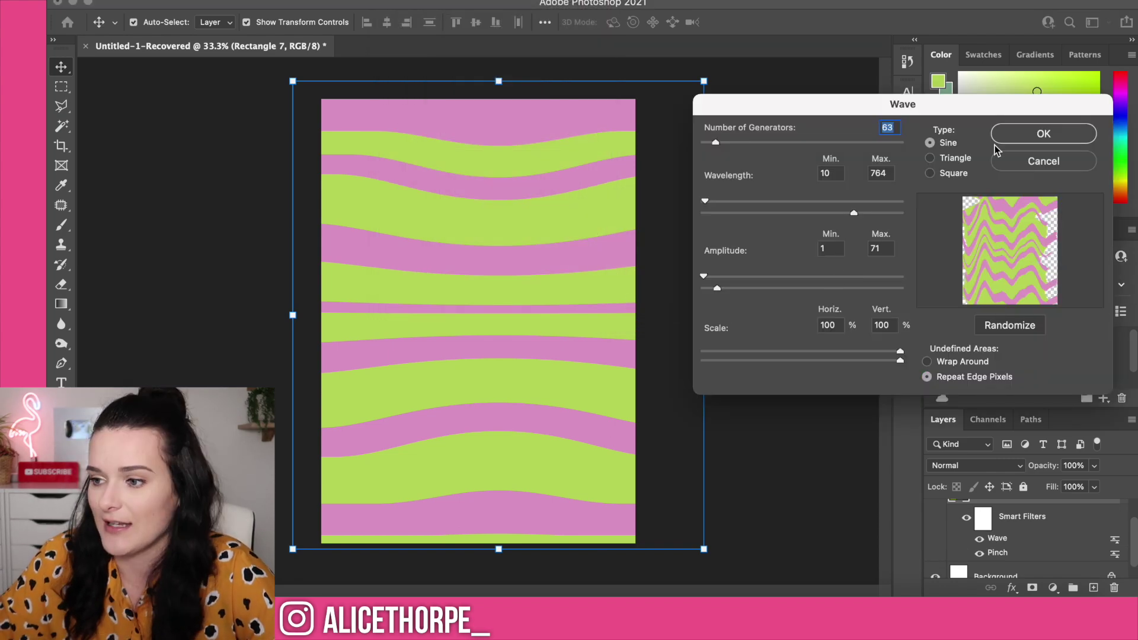
click(1037, 162)
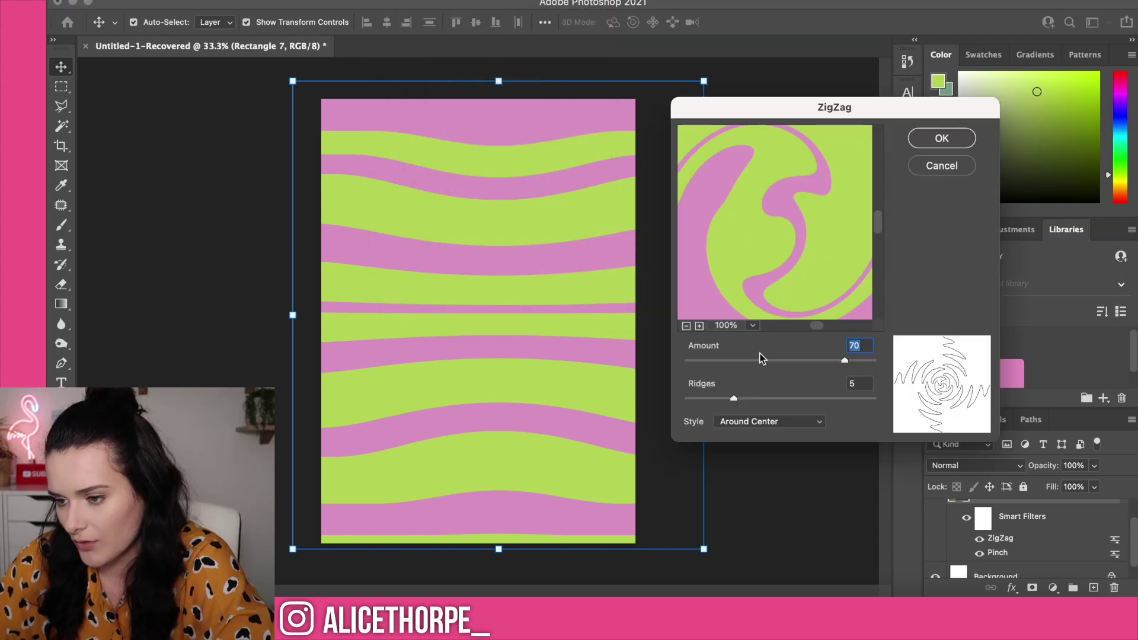
Apply a ZigZag distortion around the center to the pinched stripes with amount 16 and 1 ridge.
click(686, 326)
click(687, 326)
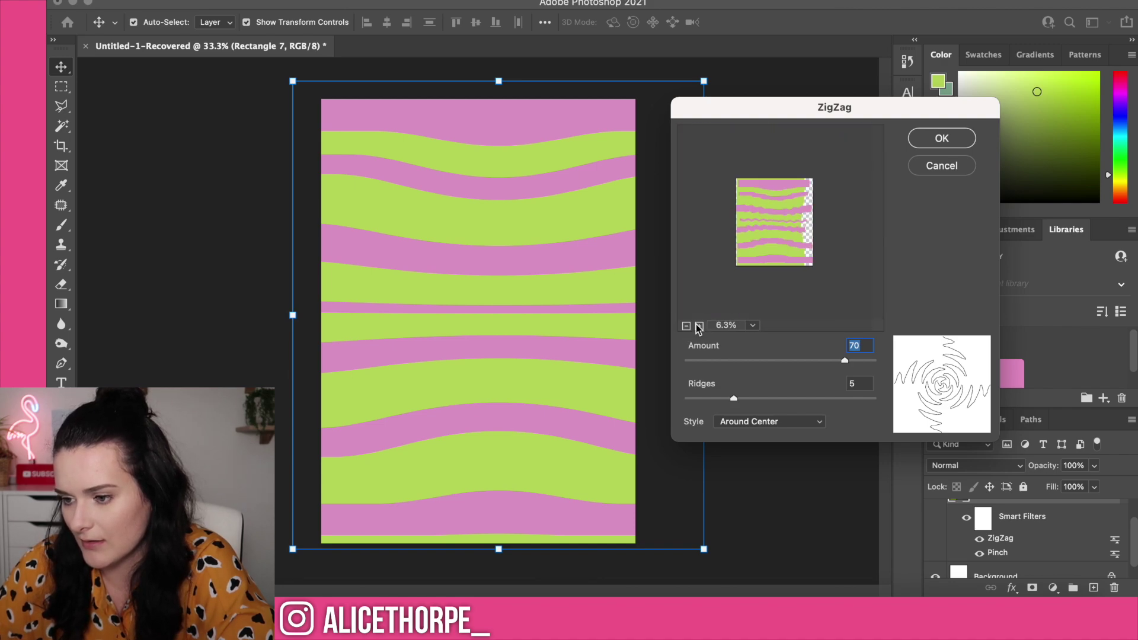
click(700, 327)
drag(845, 361, 795, 360)
drag(734, 398, 697, 396)
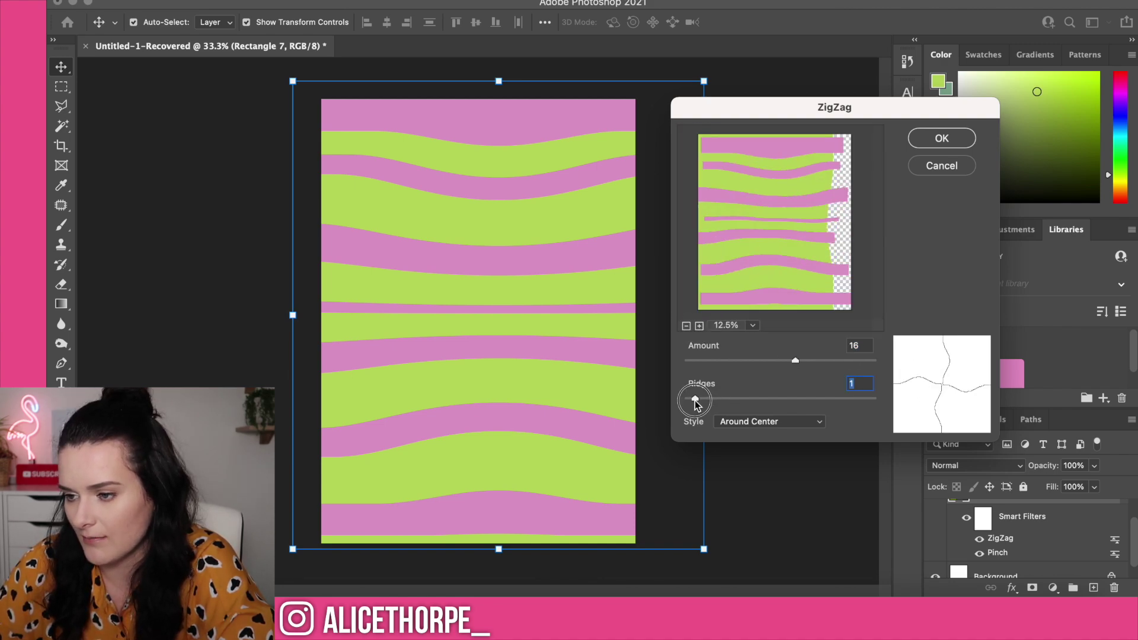
click(925, 138)
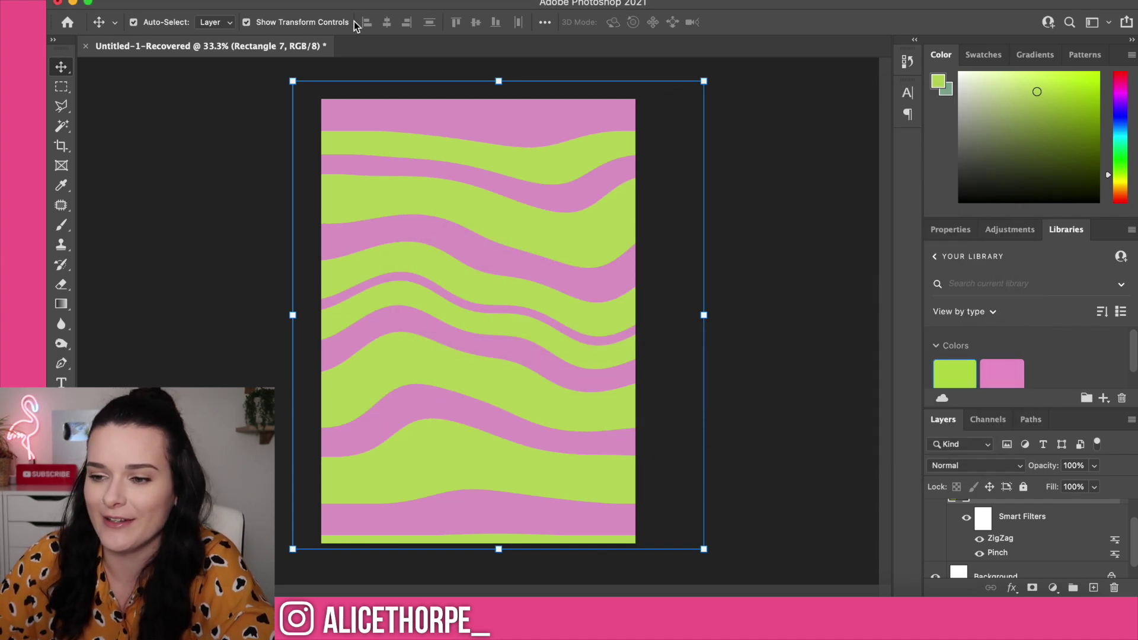
Add a second ZigZag distortion around the center to the stripes with amount 16 and 4 ridges.
click(397, 0)
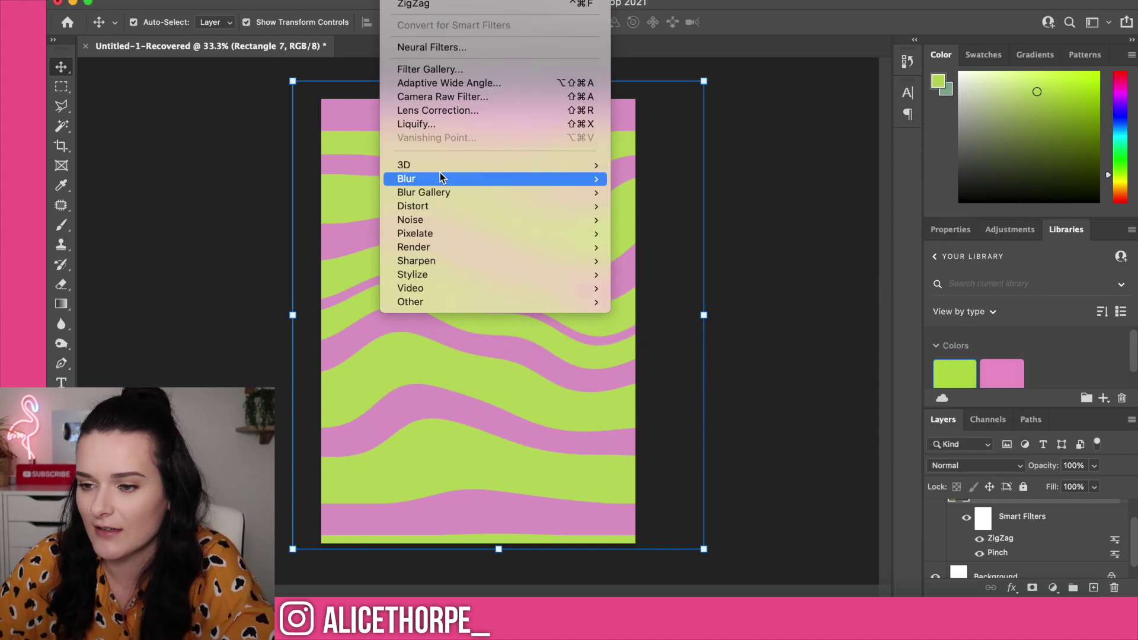
mouse_move(454, 208)
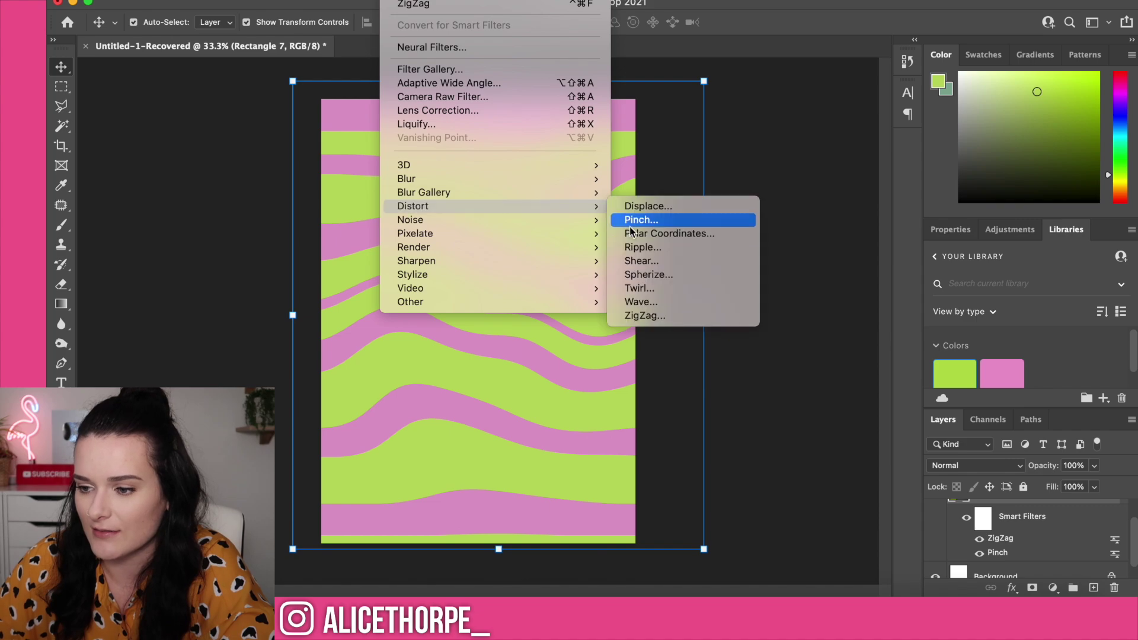
click(646, 315)
drag(705, 400, 730, 401)
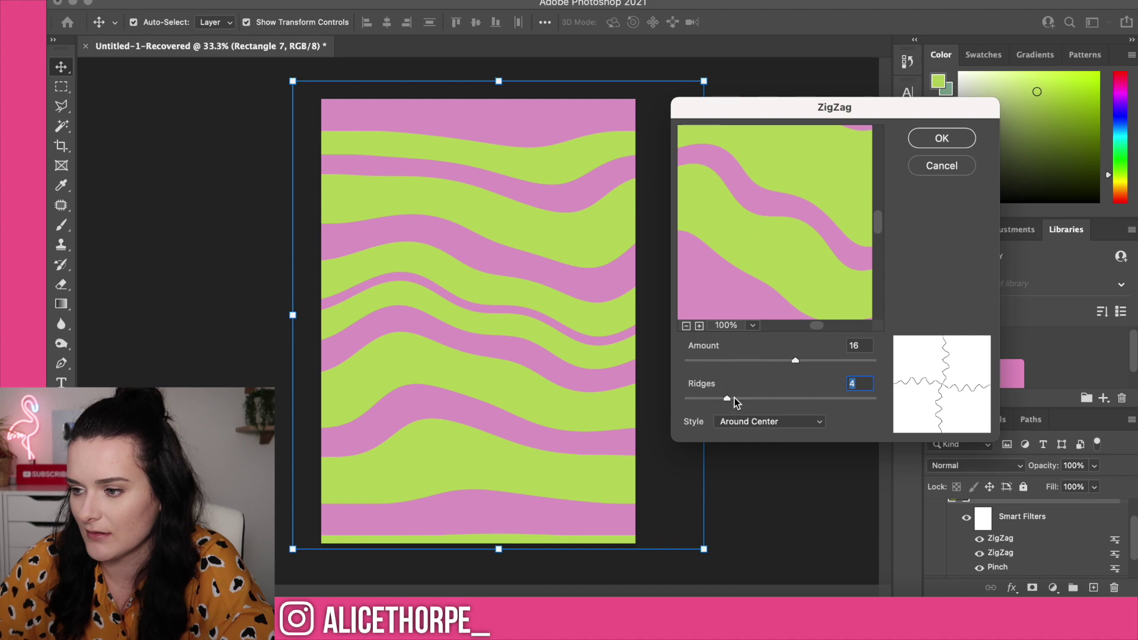
click(942, 138)
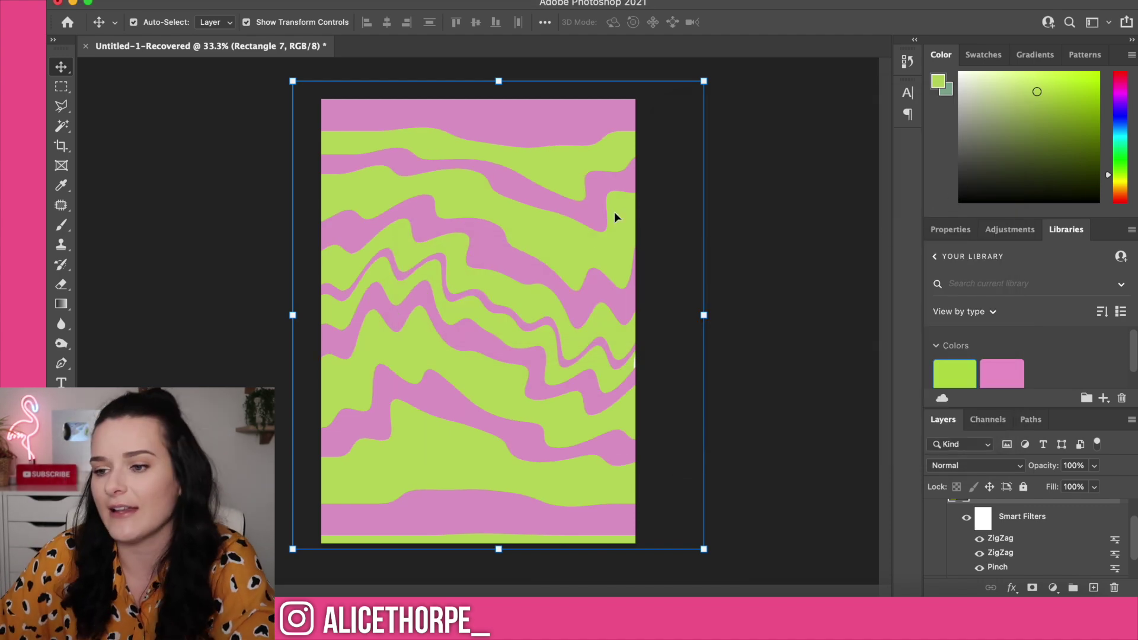
Copy the whole distorted stripe canvas and paste it into LogoRedesign.ai in Illustrator.
click(390, 1)
click(773, 224)
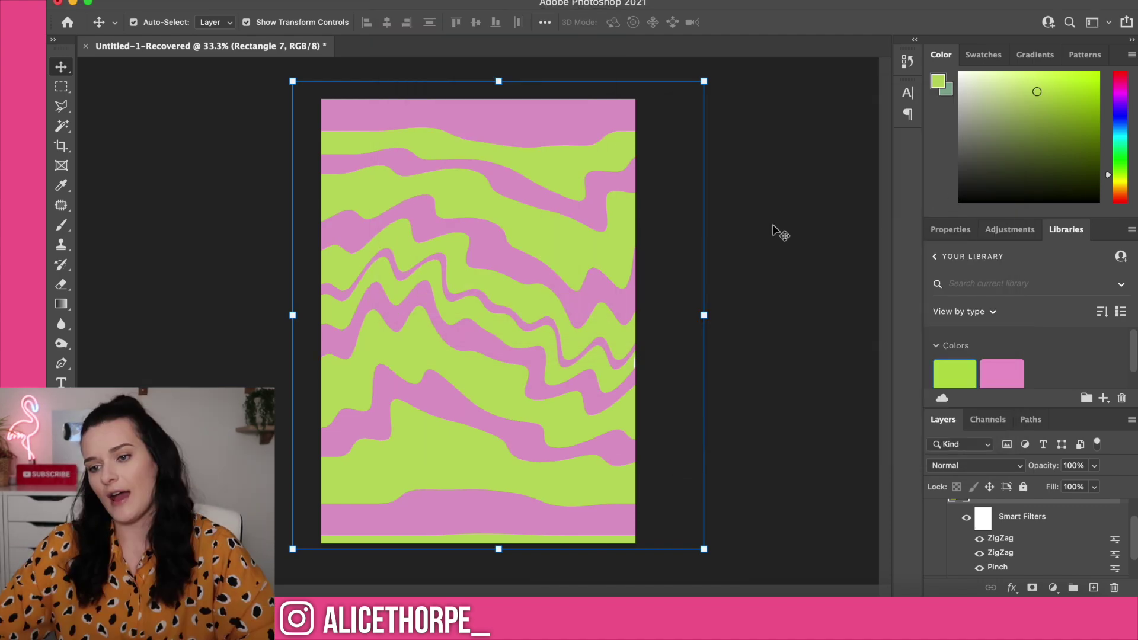
key(super+a)
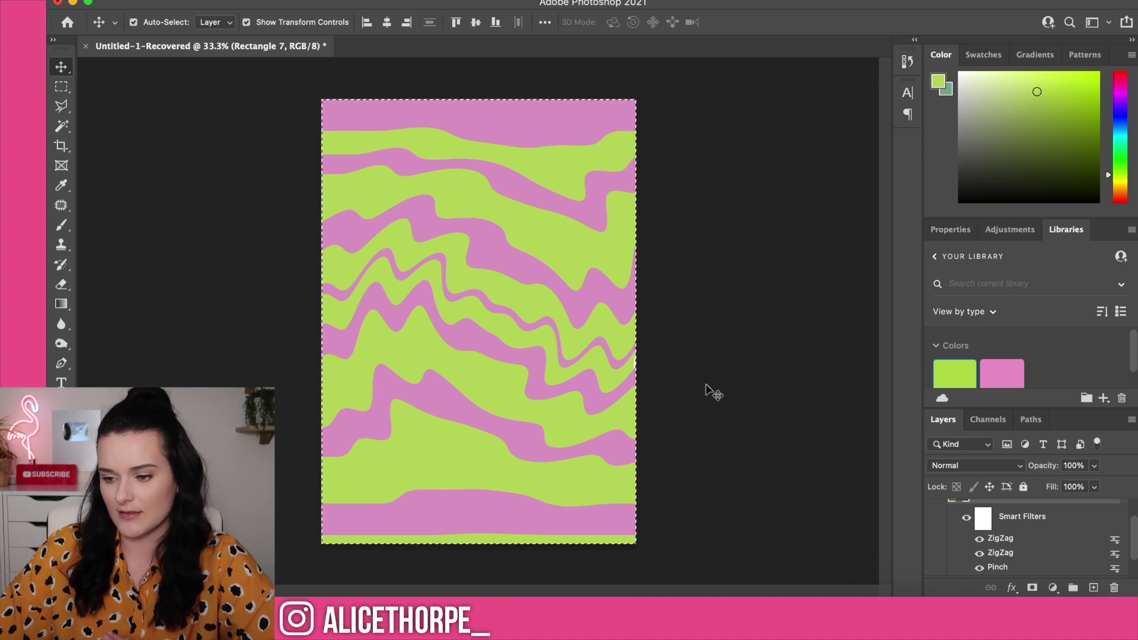
click(718, 593)
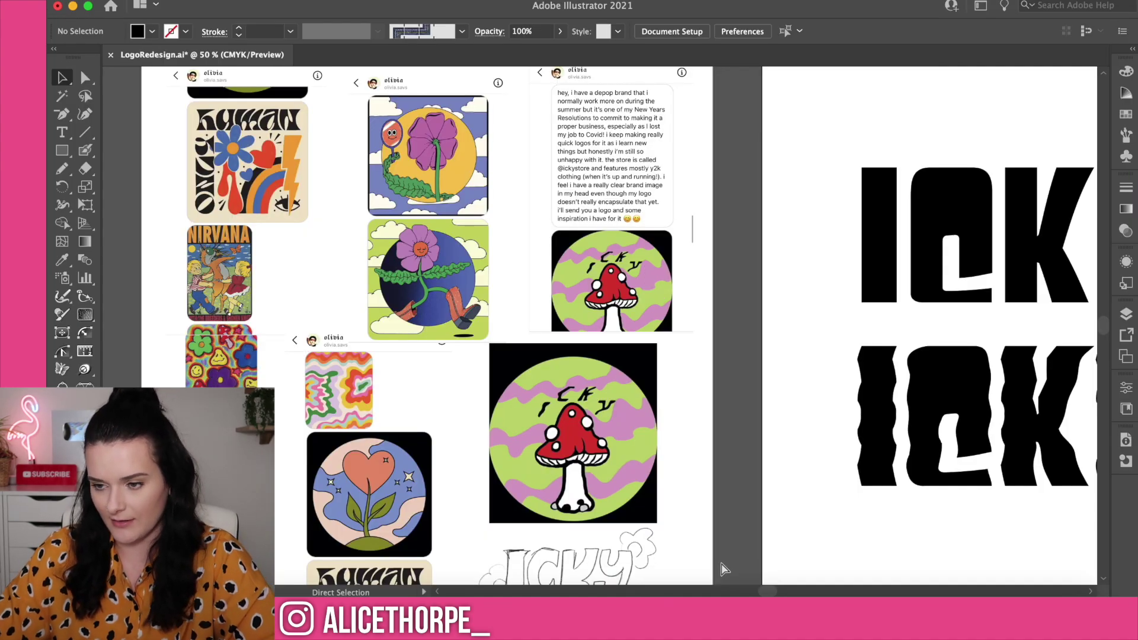
key(super+v)
scroll(729, 474, right, 2)
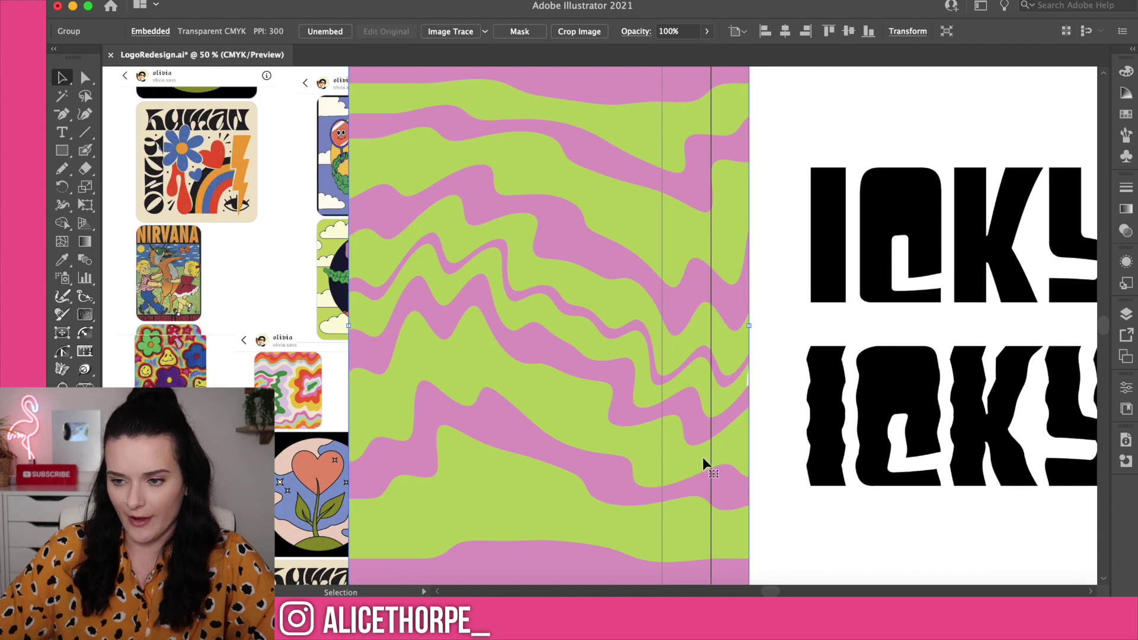
Scale down the stripe artwork, rotate it so the stripes run vertically, and place it behind the two ICKY wordmarks.
mouse_move(607, 237)
mouse_down()
mouse_move(729, 307)
mouse_move(999, 247)
mouse_move(995, 286)
mouse_up()
key(super+minus)
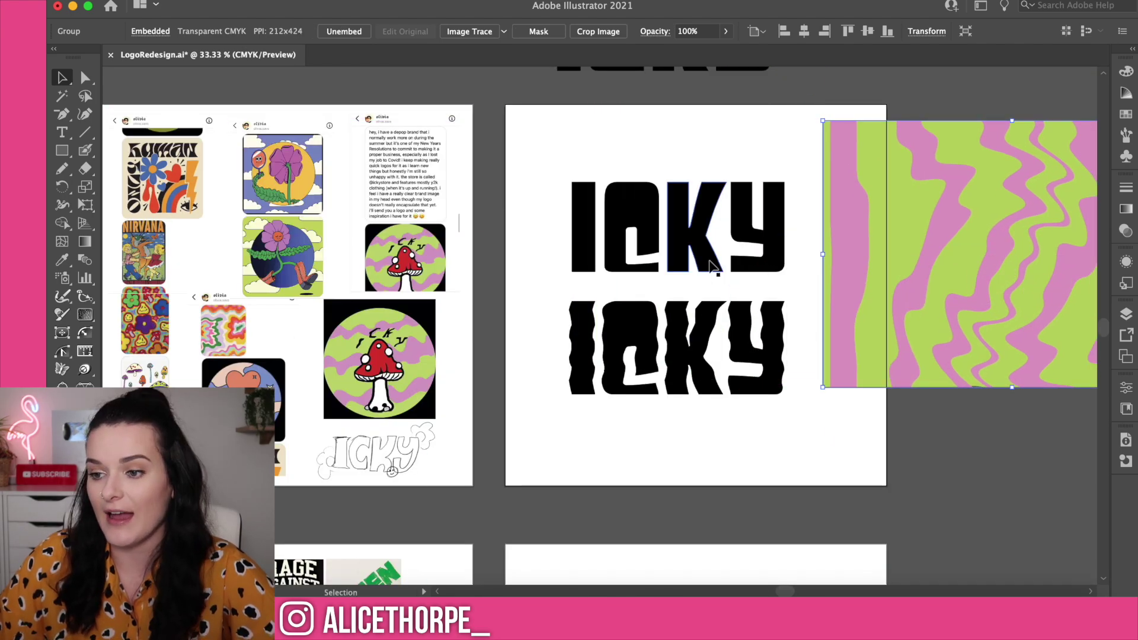
mouse_move(712, 263)
mouse_down()
mouse_move(910, 234)
mouse_move(672, 267)
mouse_move(716, 263)
mouse_up()
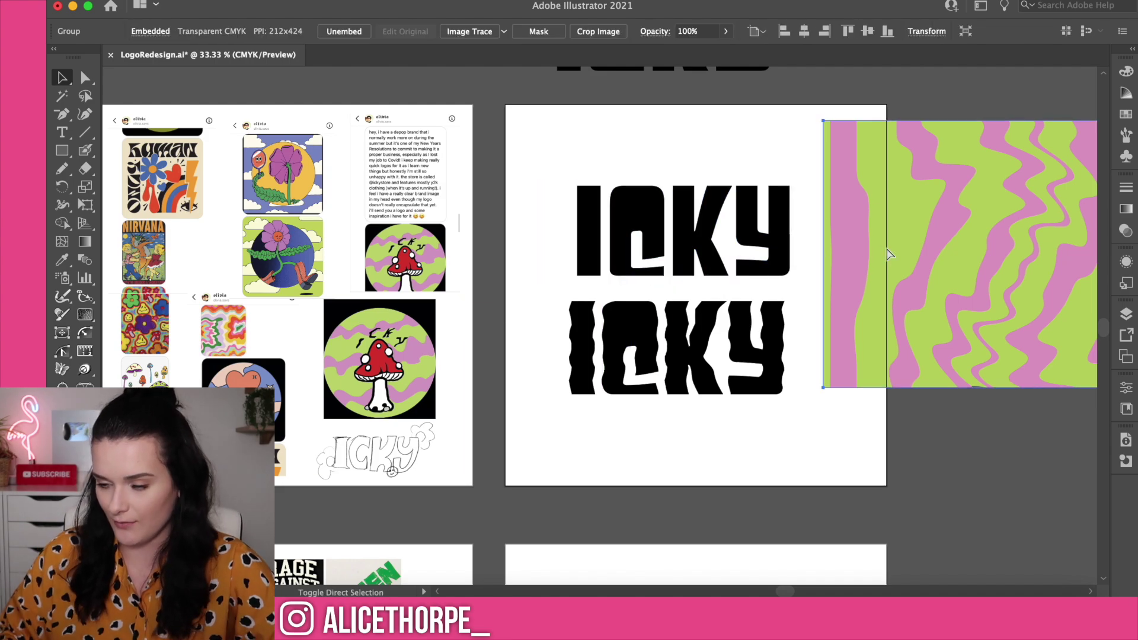
mouse_move(900, 230)
mouse_down()
mouse_move(691, 270)
mouse_move(617, 234)
mouse_up()
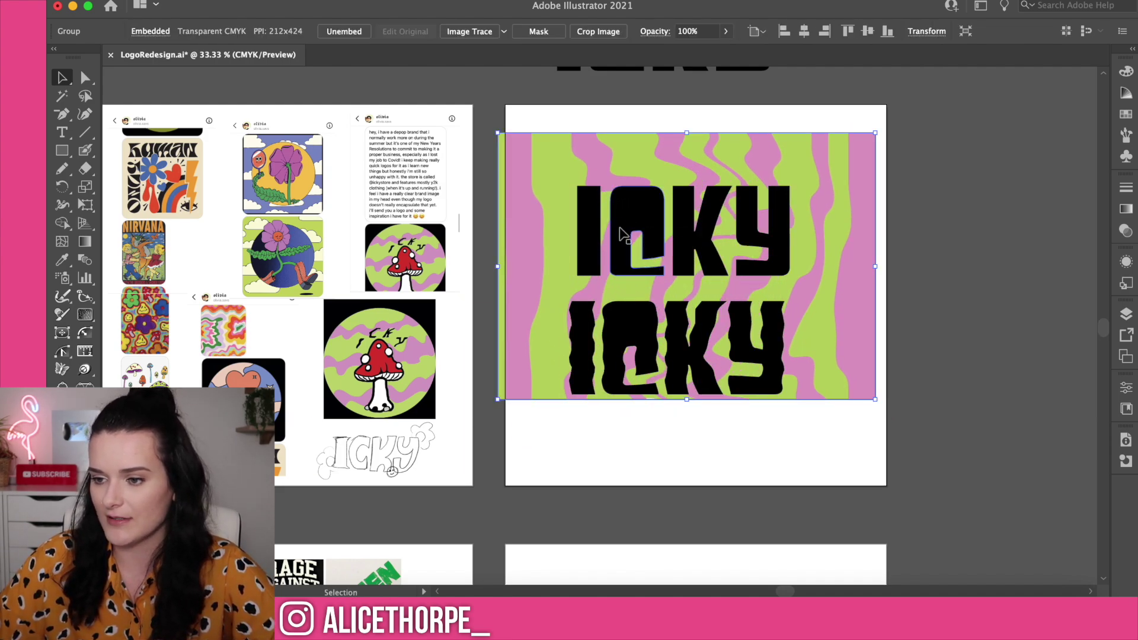
Move the rippled ICKY wordmark off the artboard and shrink the straight one over the upper middle of the stripes.
drag(633, 353, 1004, 121)
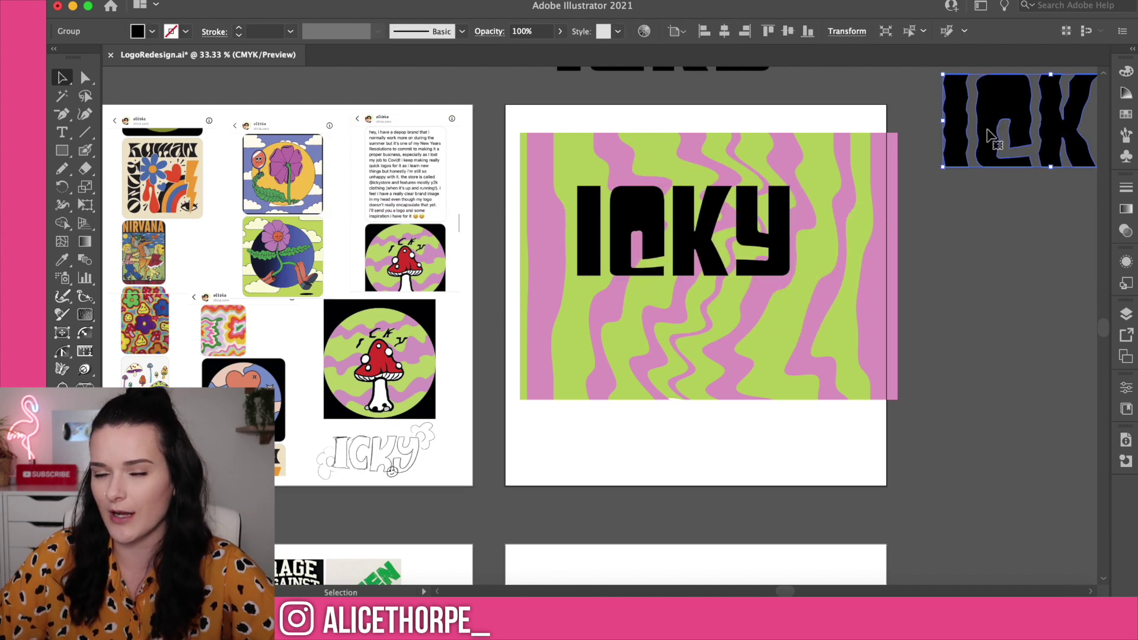
drag(762, 363, 749, 364)
drag(687, 243, 691, 223)
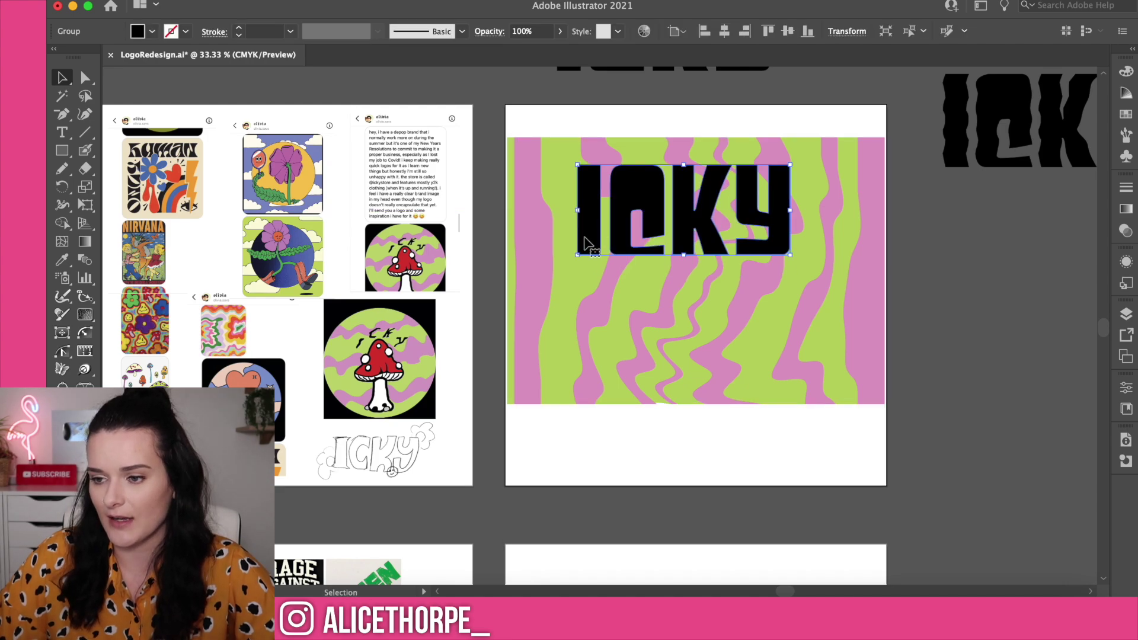
drag(577, 255, 654, 223)
key(super+shift+a)
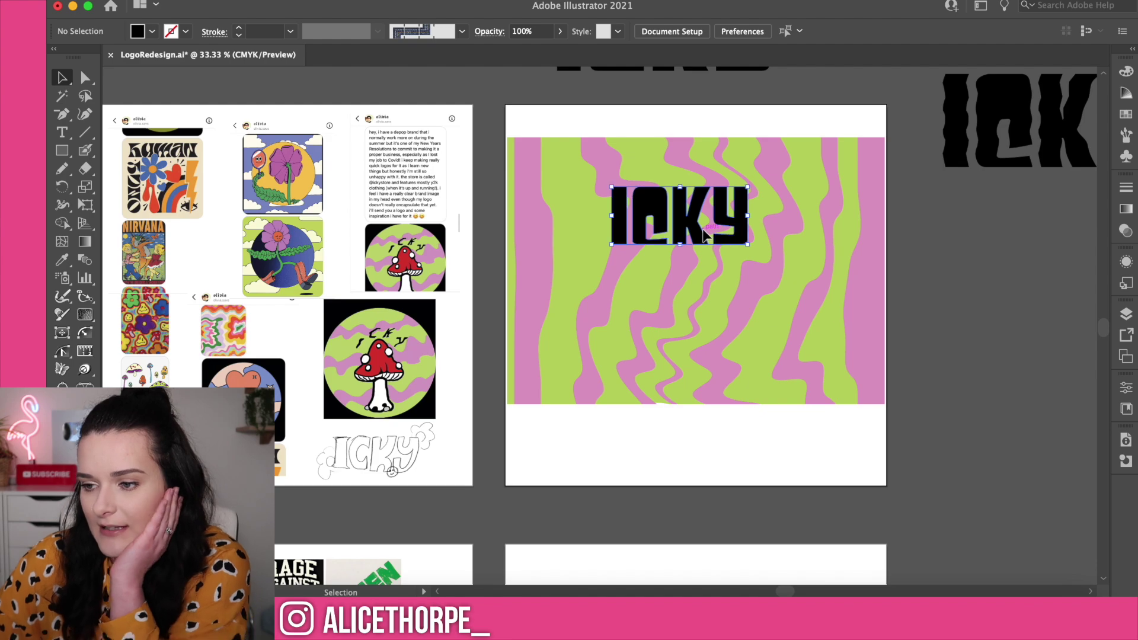
Try the inspiration image's yellow on the straight ICKY wordmark, then recolour it with the coral of the heart illustration.
click(699, 244)
key(i)
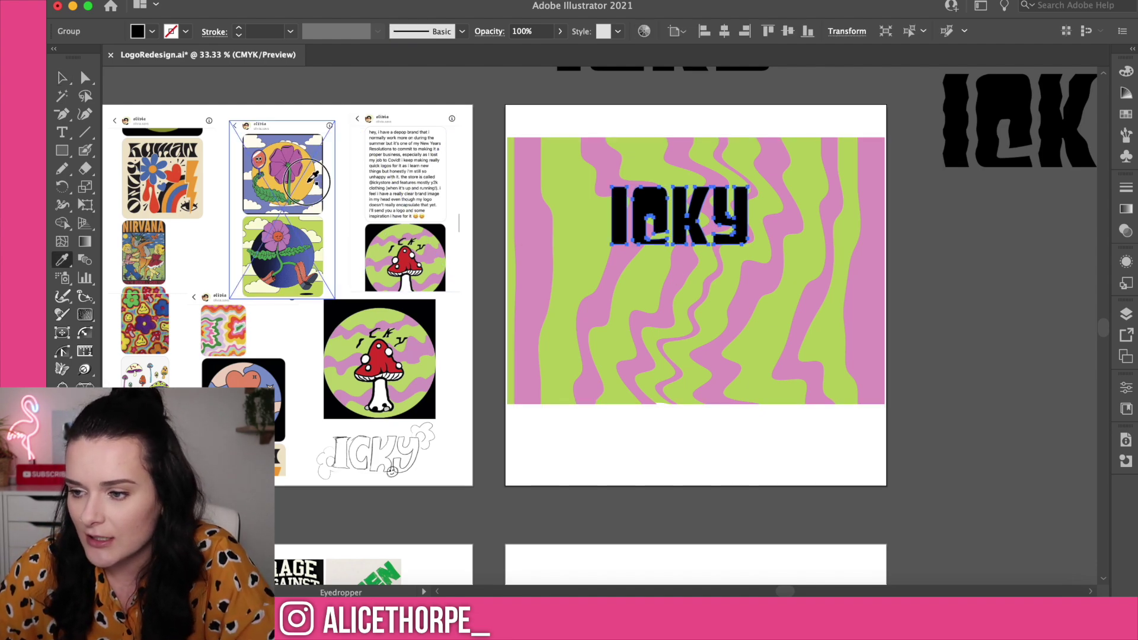
click(310, 179)
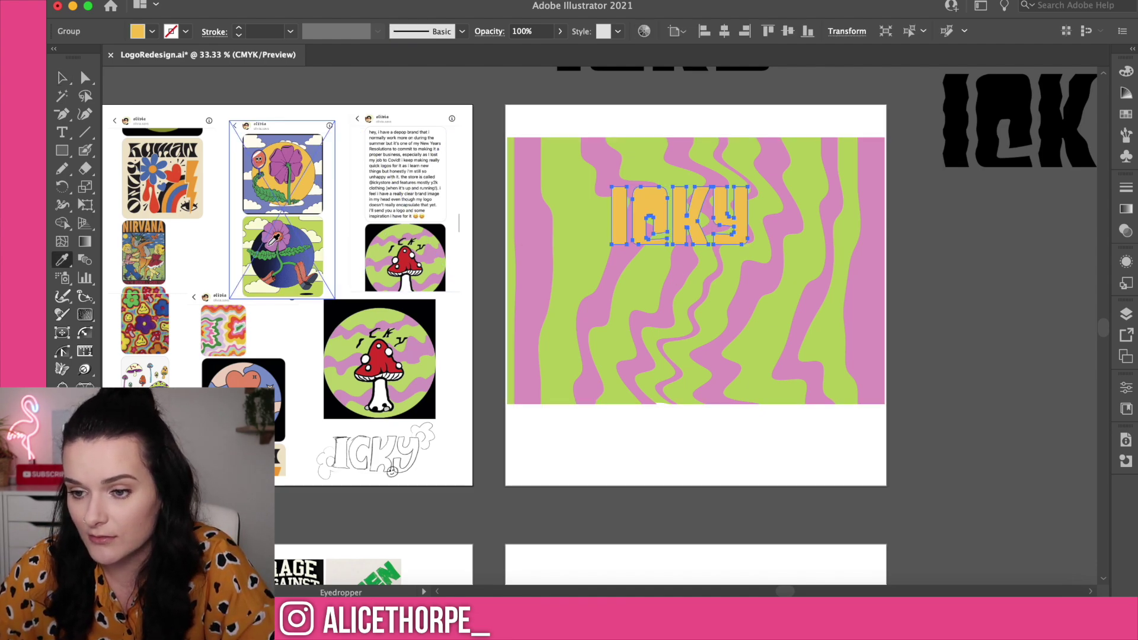
click(271, 244)
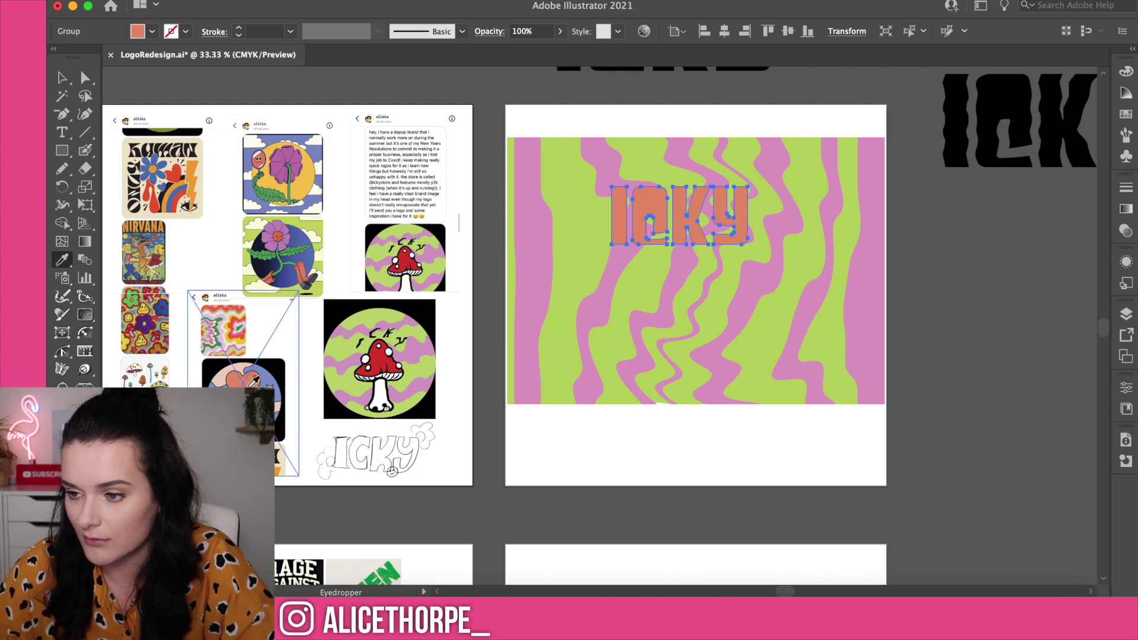
key(v)
click(701, 447)
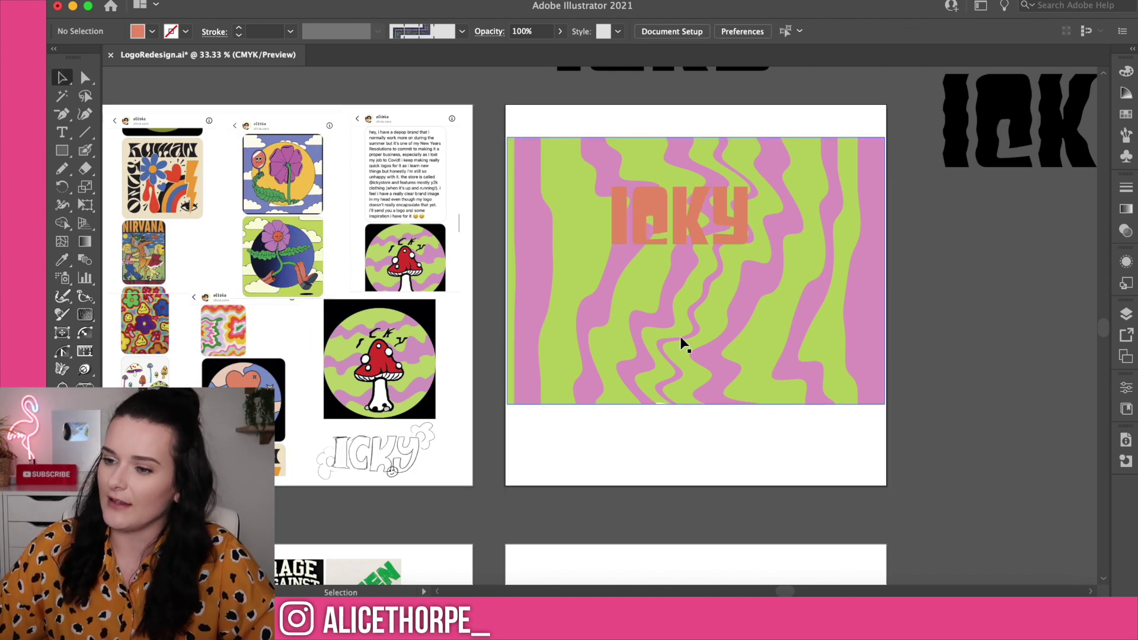
Give the coral ICKY wordmark a 0.75 pt black stroke with round caps and round corners.
click(679, 230)
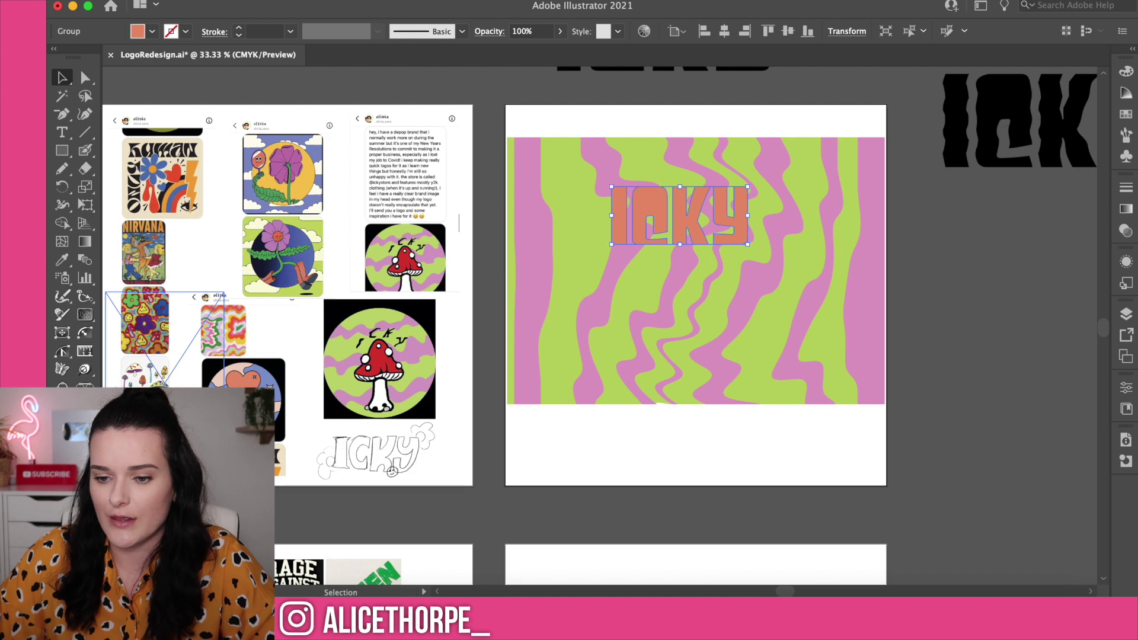
drag(721, 321, 818, 387)
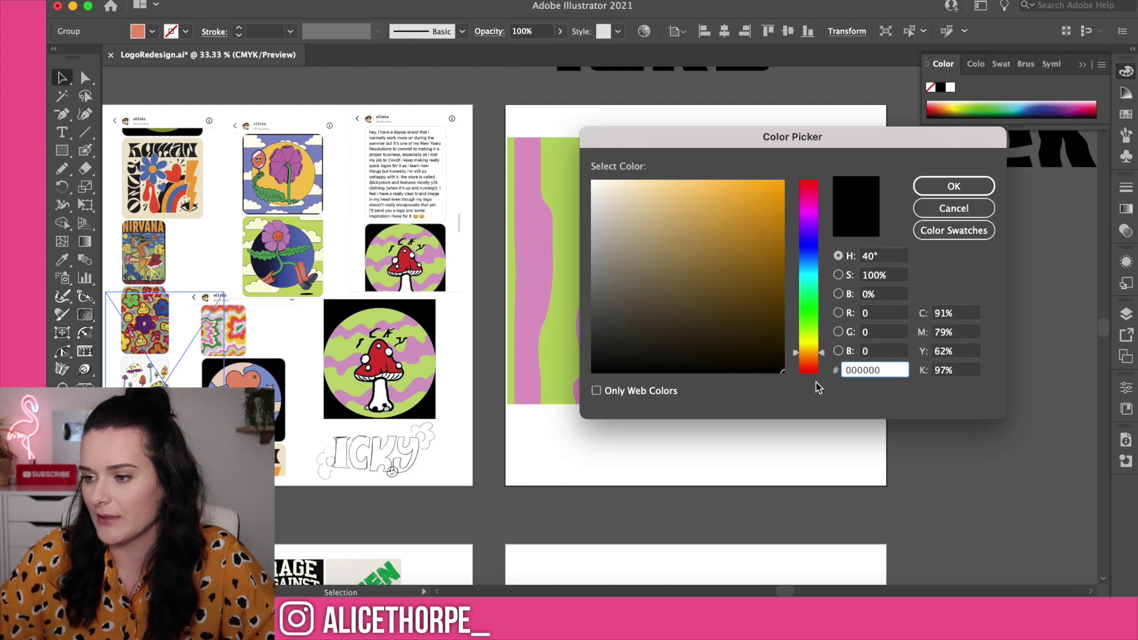
click(951, 182)
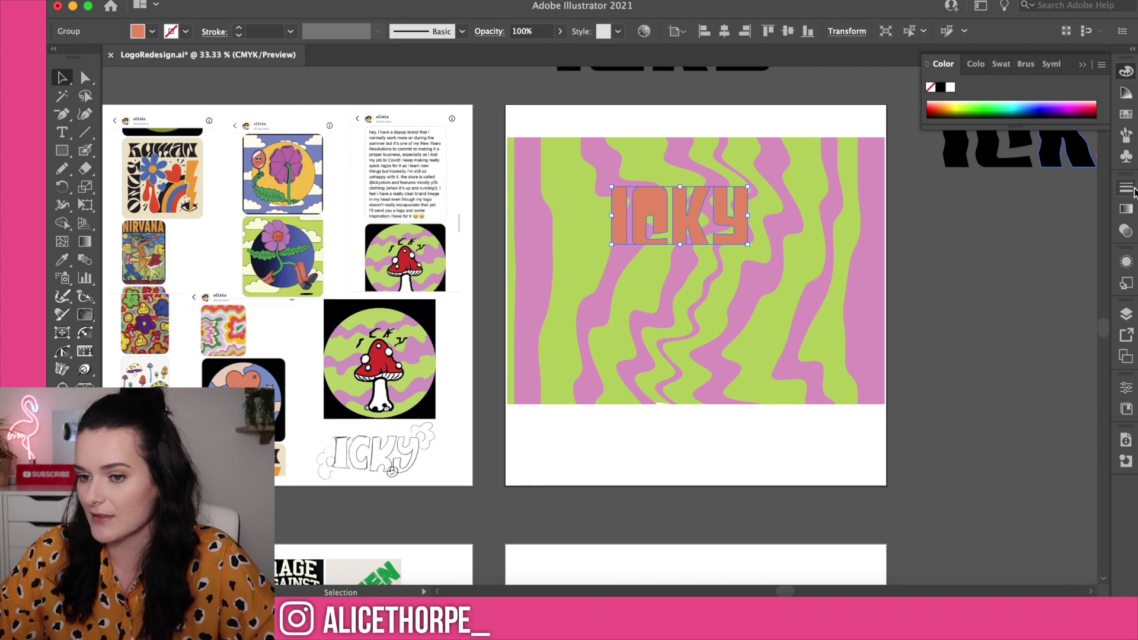
click(1133, 191)
click(989, 203)
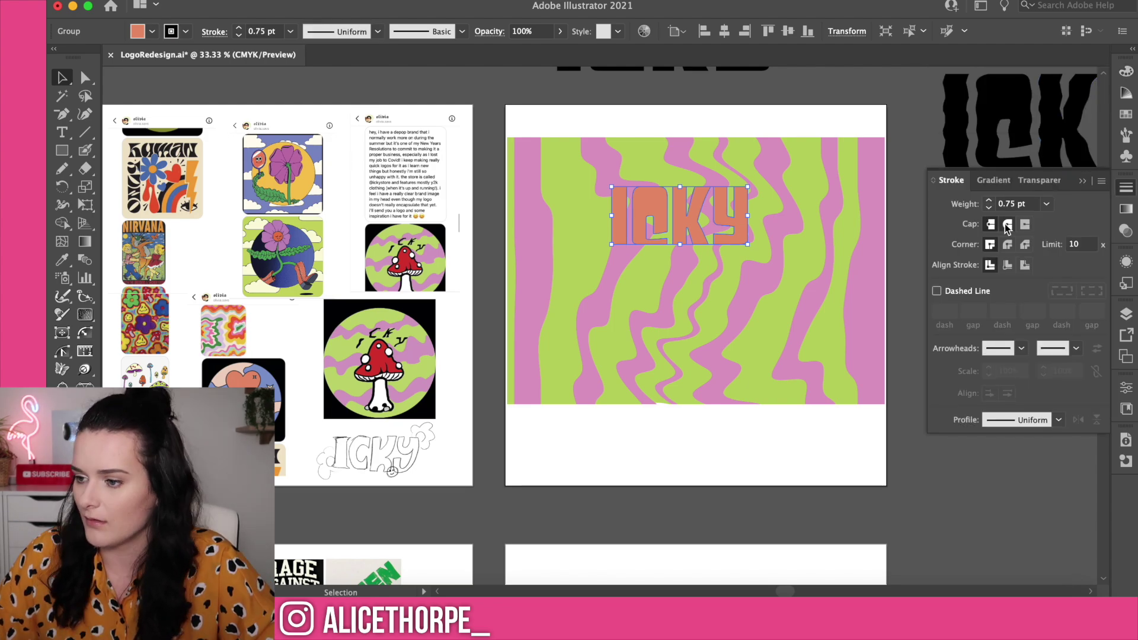
click(1008, 224)
click(1008, 245)
Shift the outlined ICKY wordmark slightly to the right so it sits nearer the middle of the stripes.
click(884, 446)
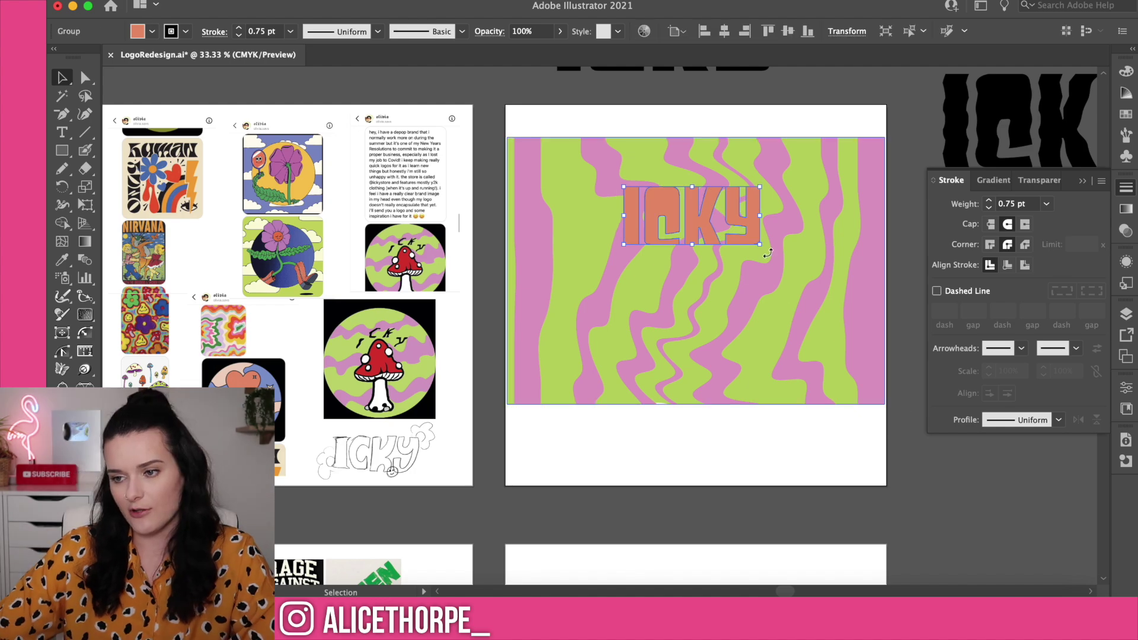
click(784, 277)
shift+click(744, 264)
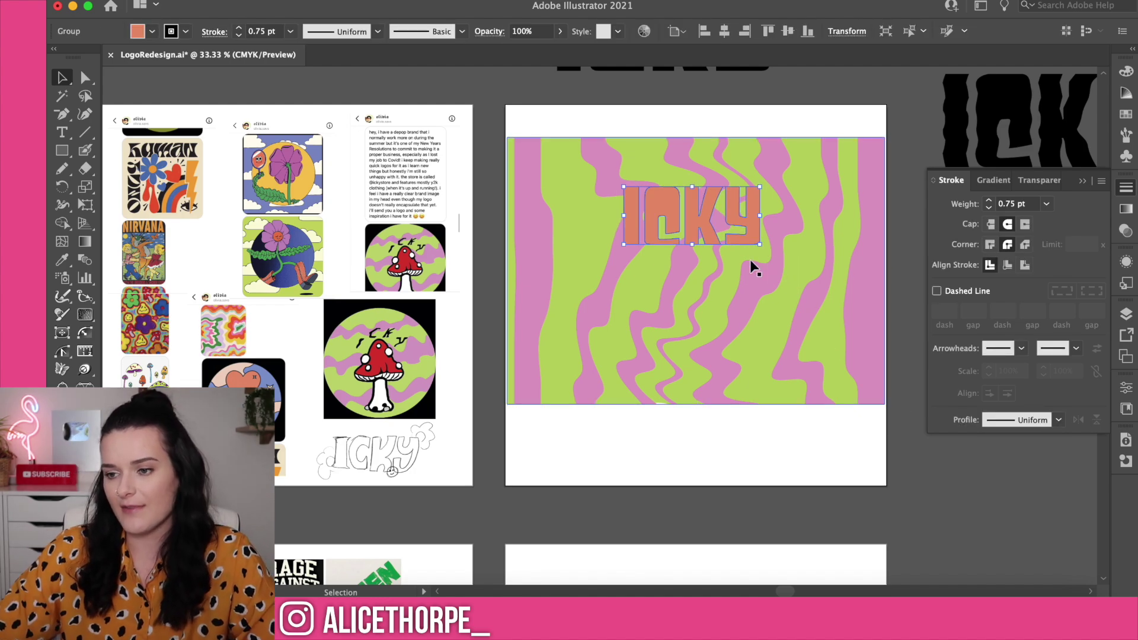
Scale the stripes and ICKY wordmark down together to about 499 pt wide, and move the stripes slightly up behind the wordmark.
drag(883, 407, 733, 290)
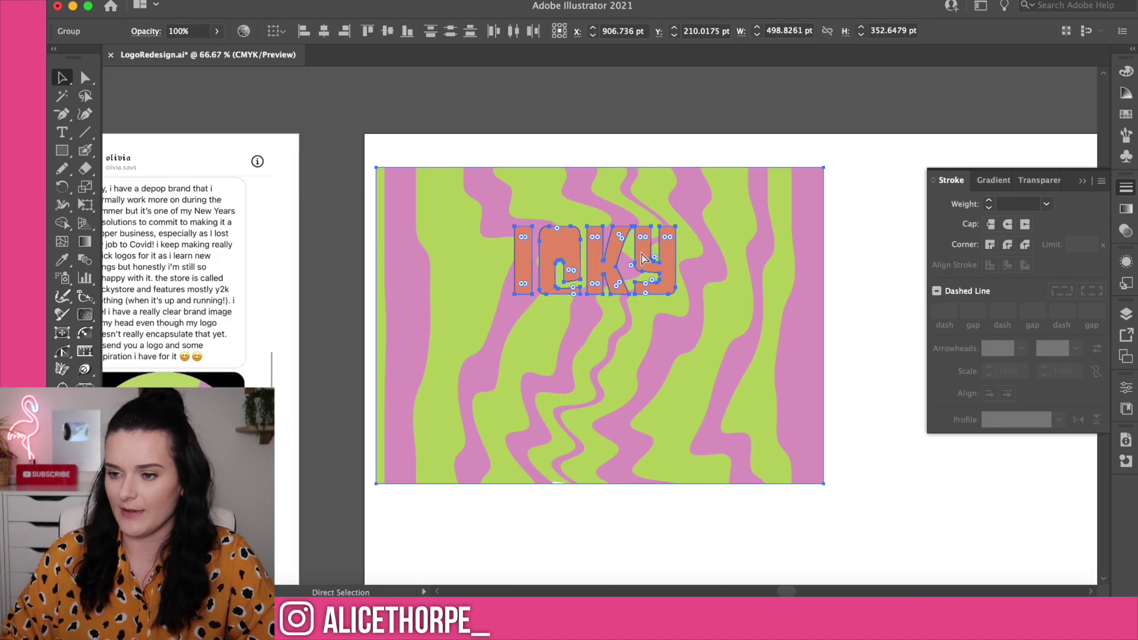
key(super+equal)
click(898, 279)
scroll(897, 280, down, 3)
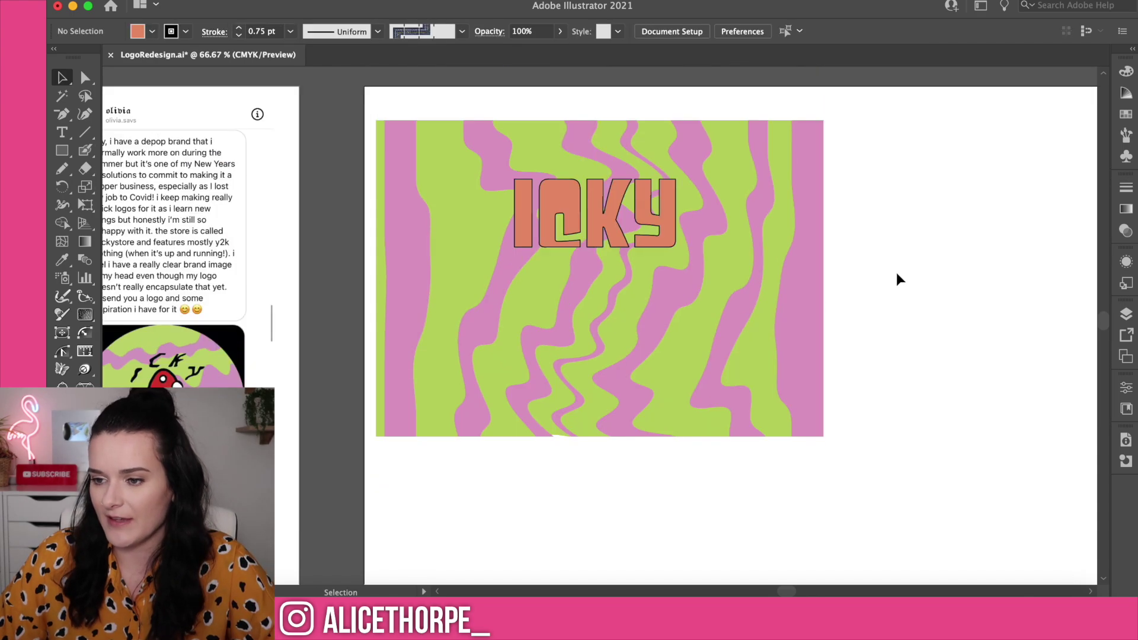
mouse_move(741, 331)
mouse_down()
mouse_move(745, 317)
mouse_move(741, 330)
mouse_up()
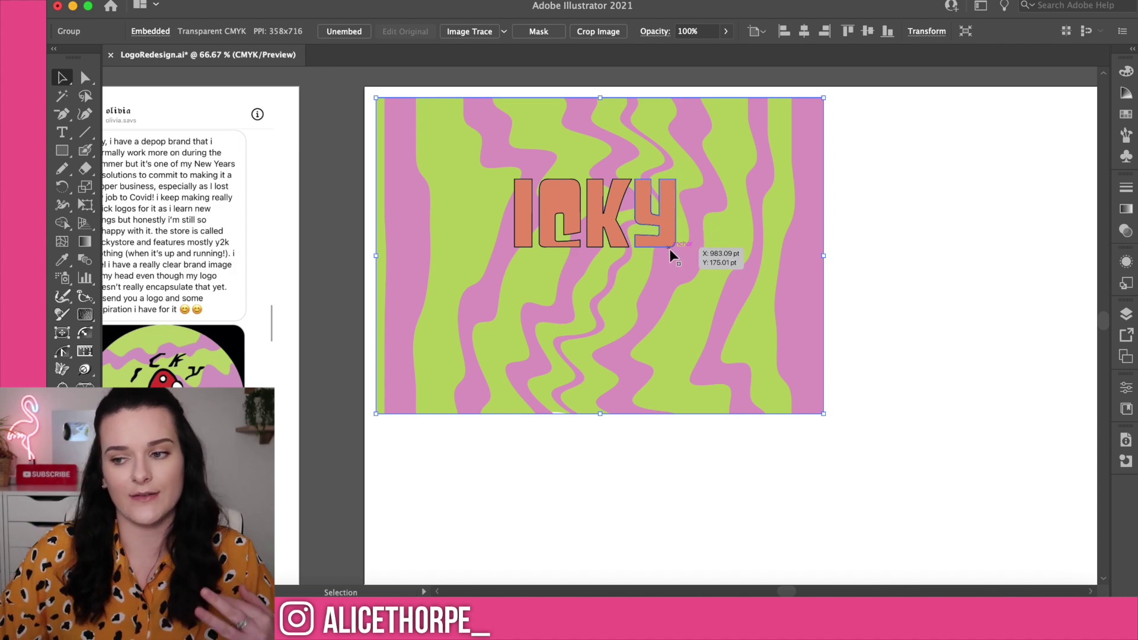
Place a copy of the coral ICKY wordmark and a copy of the striped background beside the original design.
drag(670, 241, 1044, 244)
key(super+z)
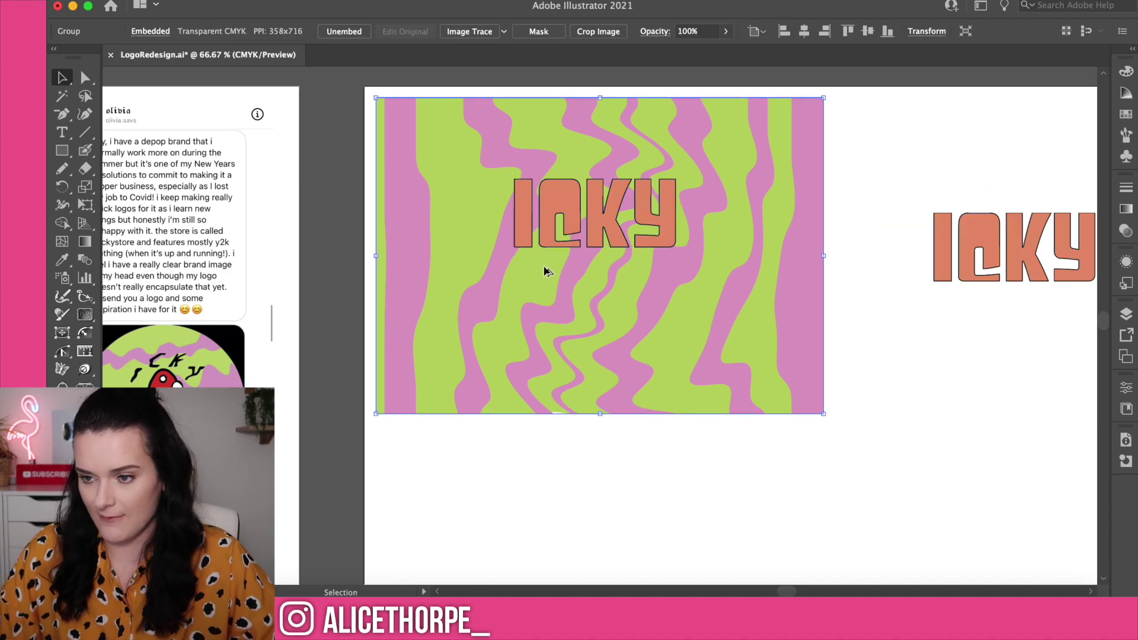
mouse_move(547, 271)
mouse_down()
mouse_move(923, 333)
mouse_move(933, 346)
mouse_up()
drag(795, 594, 810, 593)
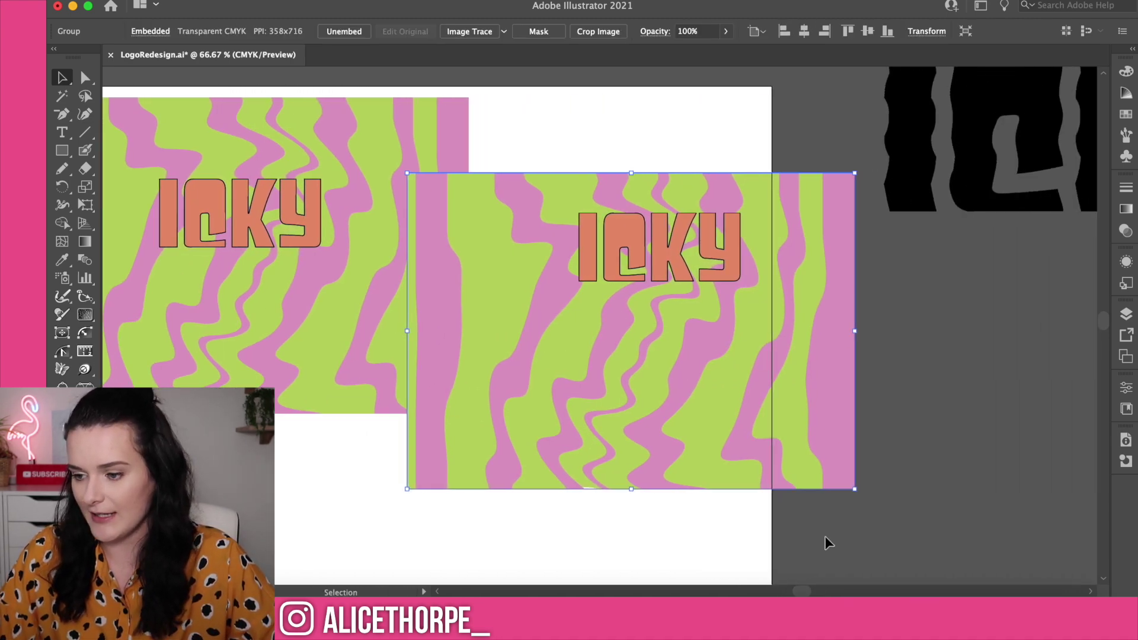
Rotate the copied stripes so they run mostly sideways and clip them inside the copied ICKY letters.
click(620, 237)
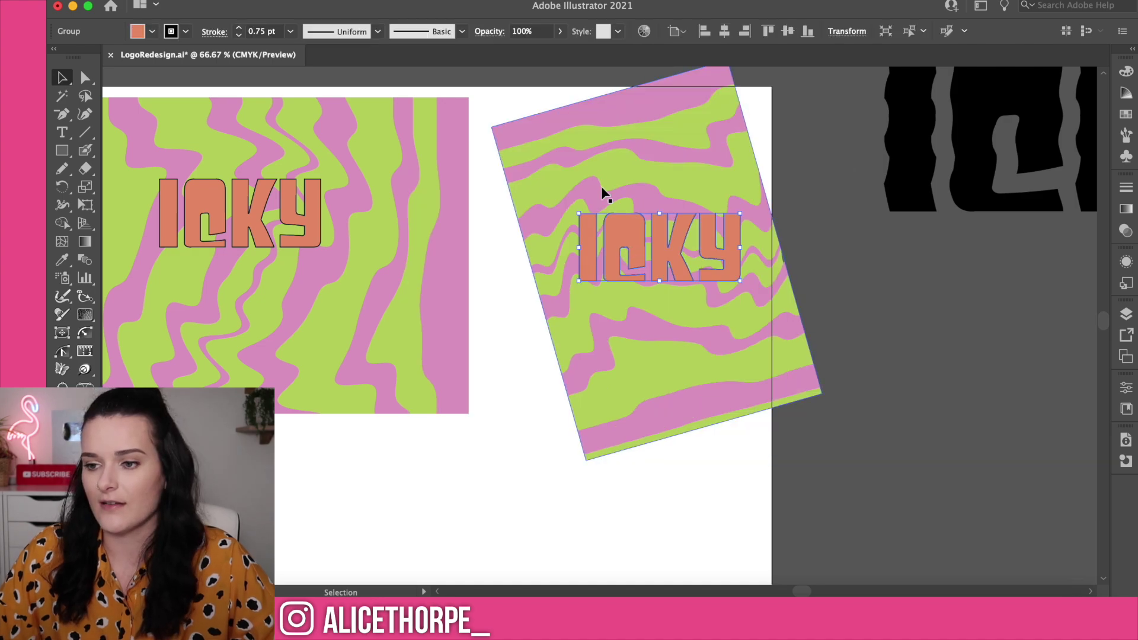
shift+click(597, 178)
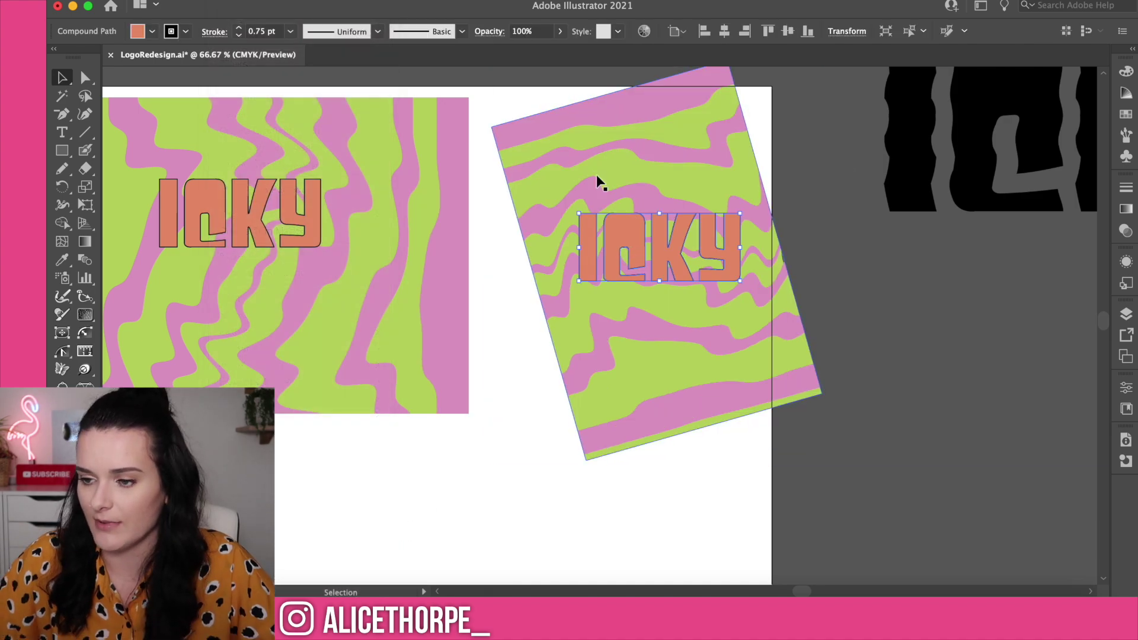
key(super+7)
click(667, 359)
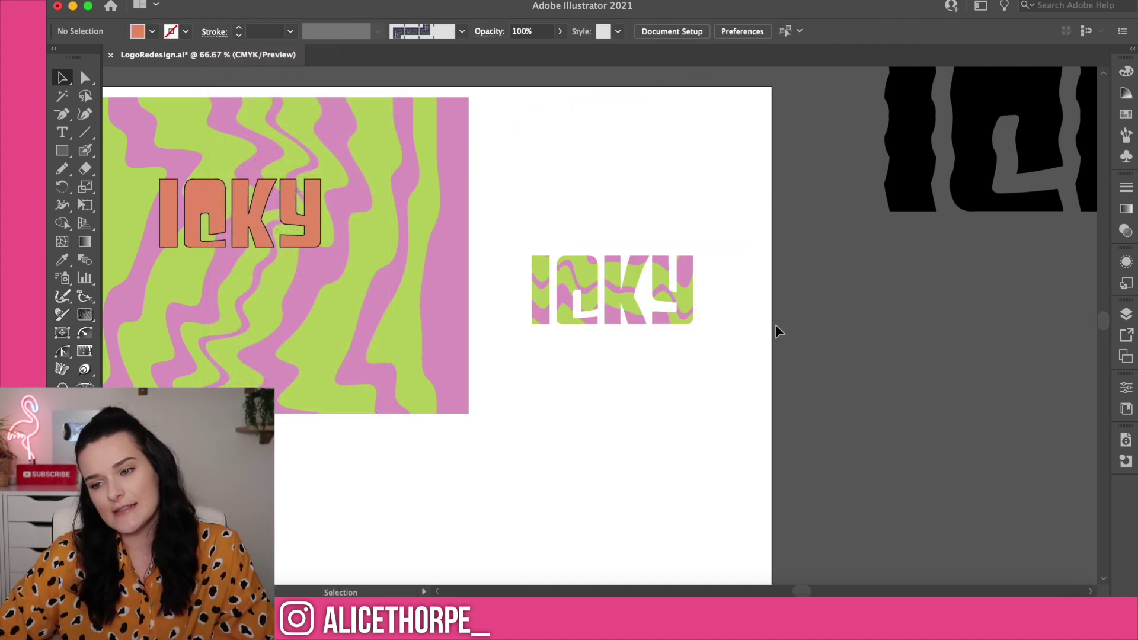
Give the stripe-filled ICKY wordmark a 0.75 pt black stroke with round caps and corners, and move it up a little.
click(682, 321)
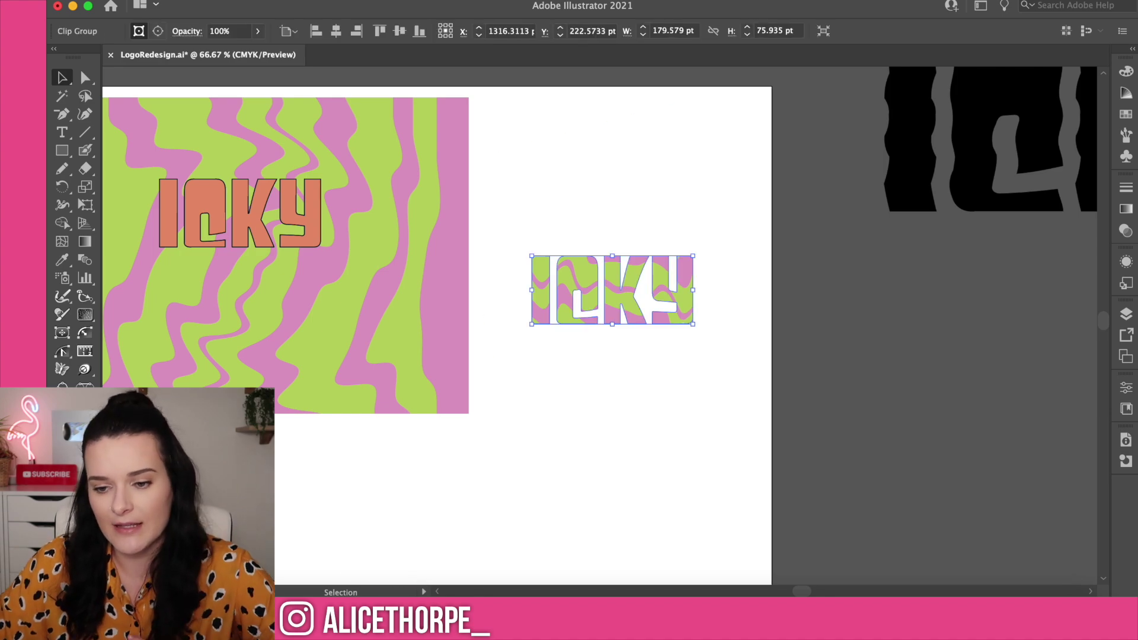
key(F6)
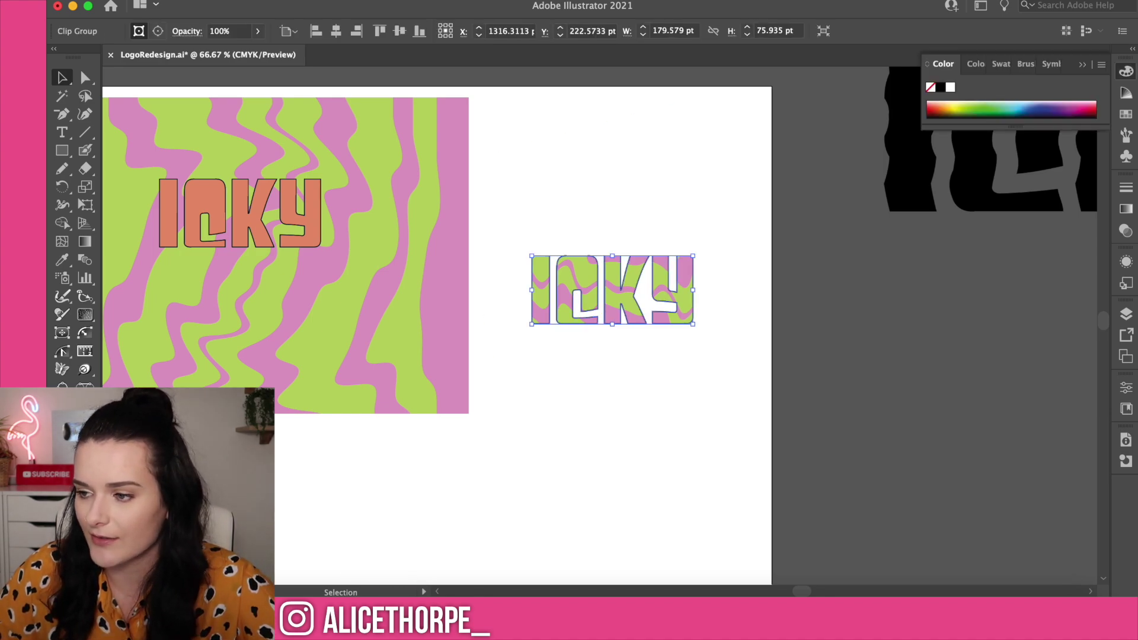
click(1126, 187)
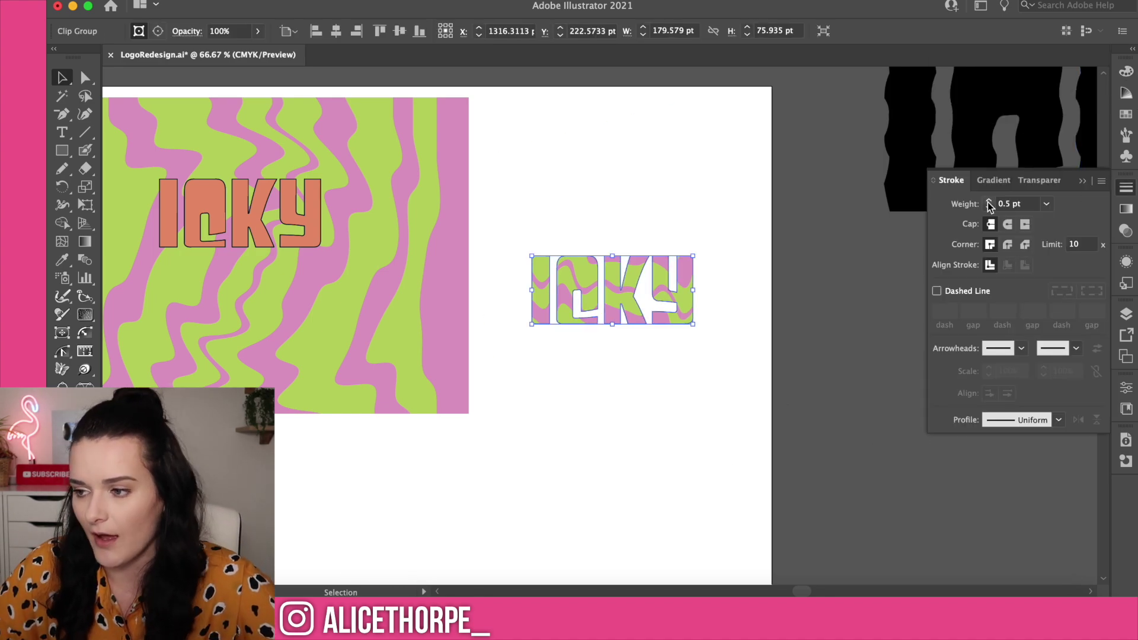
click(1007, 244)
click(1007, 224)
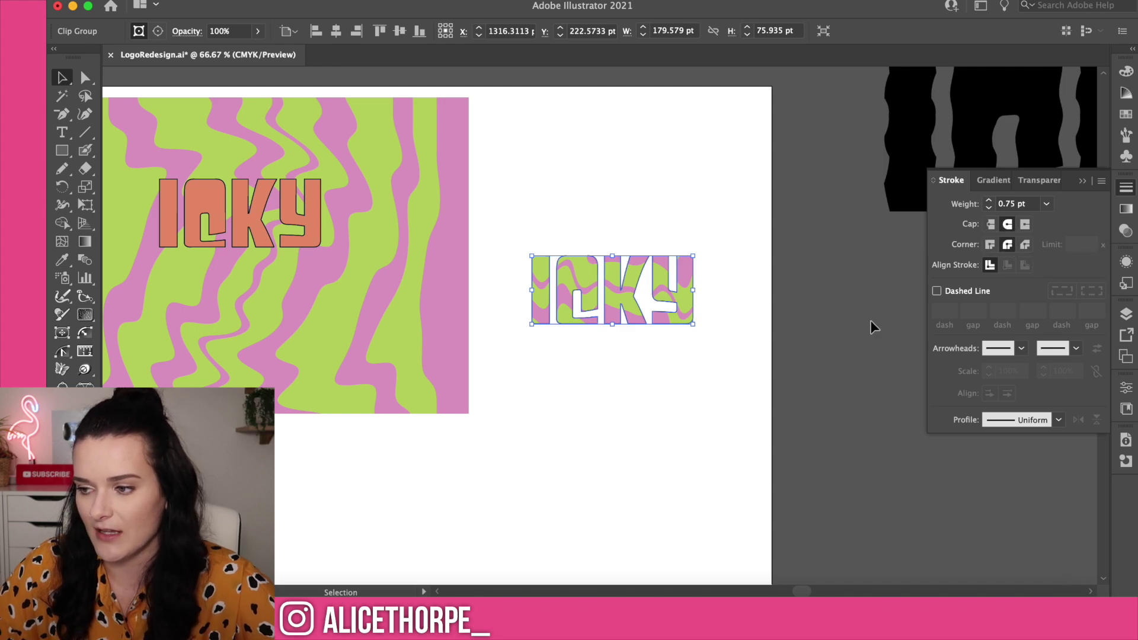
click(746, 332)
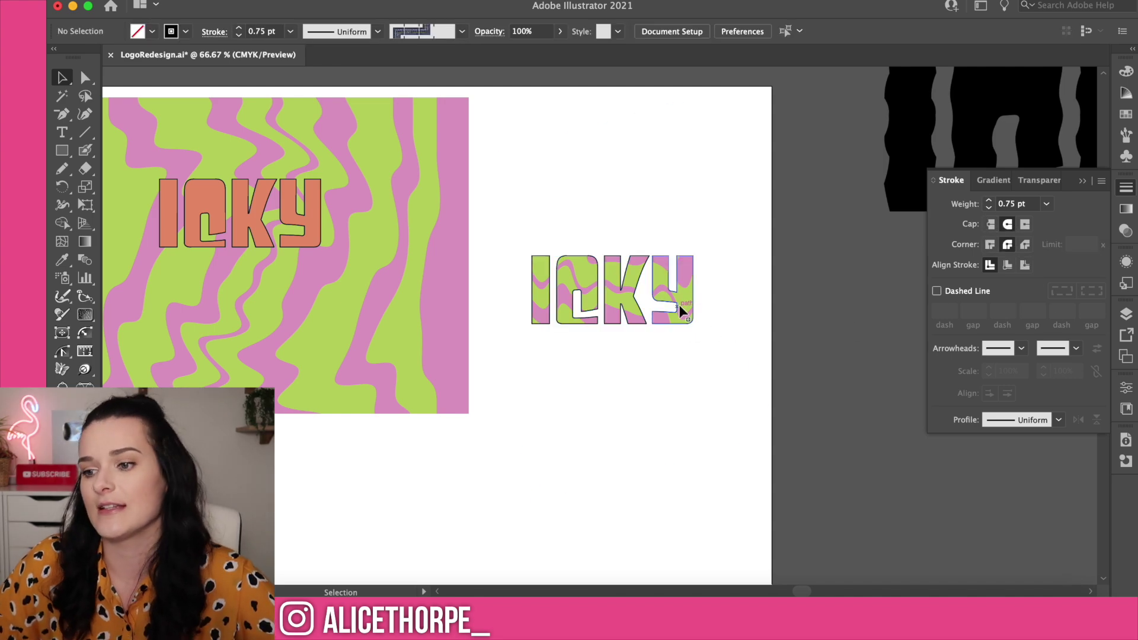
drag(682, 308, 689, 261)
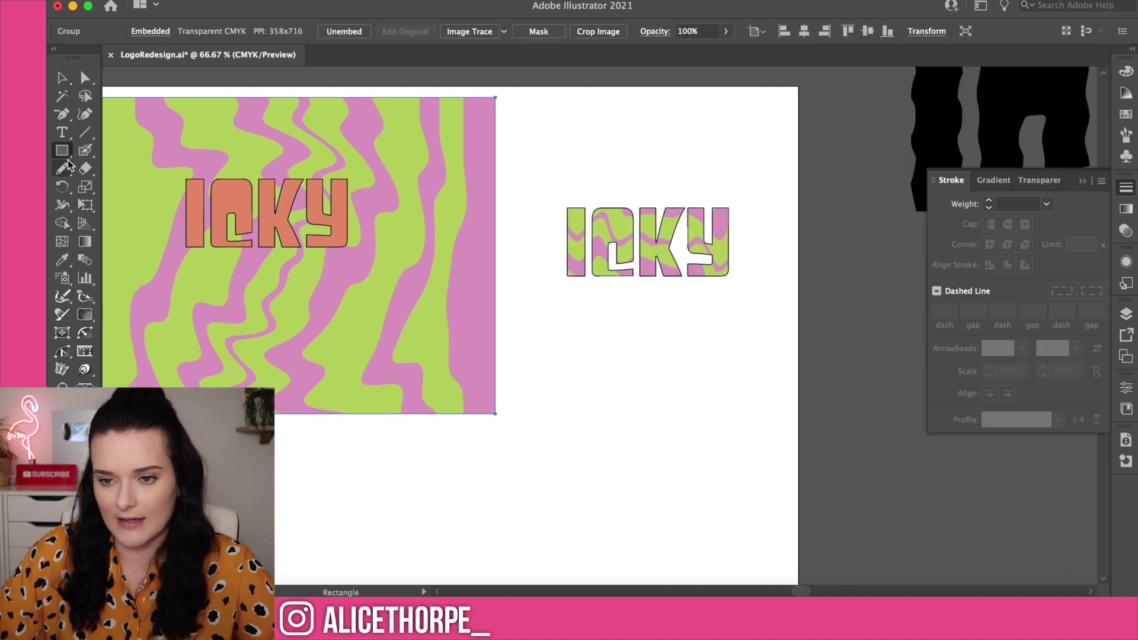
Draw a circle behind the stripe-filled wordmark, give it the coral wordmark's fill and stroke, and shrink it slightly around the letters.
click(64, 169)
drag(62, 152, 119, 187)
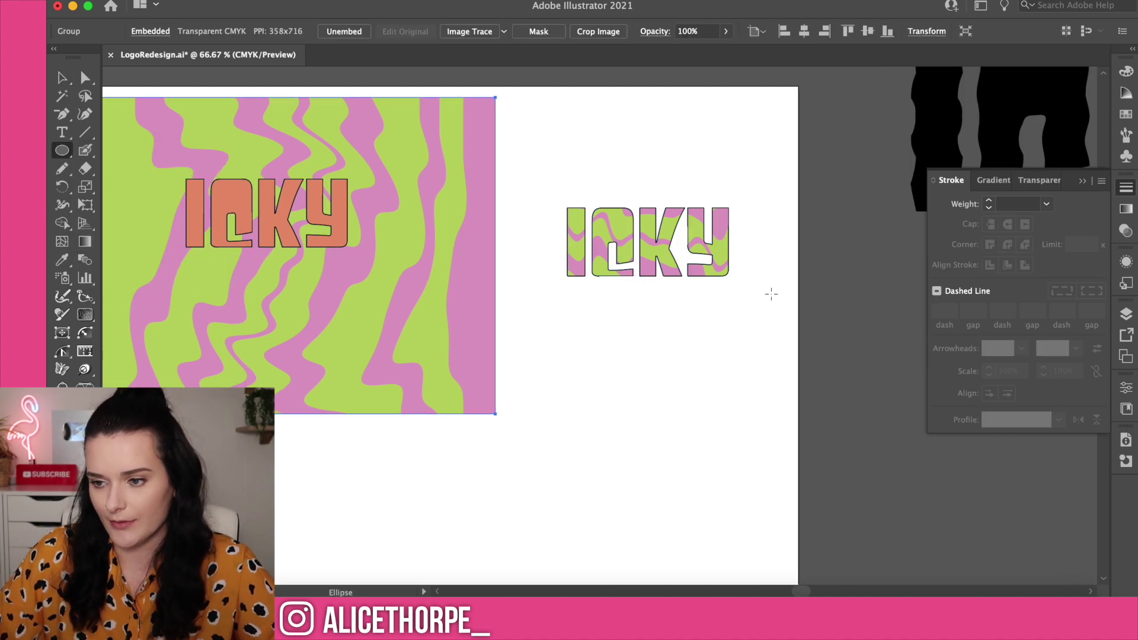
drag(536, 137, 754, 357)
key(i)
click(315, 219)
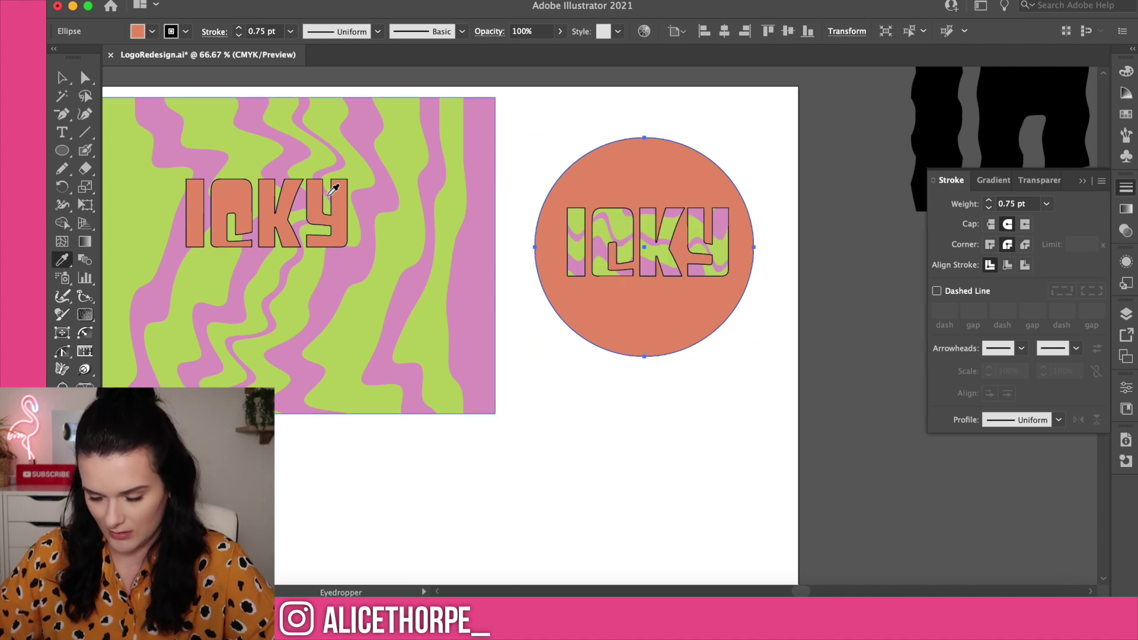
key(v)
click(676, 494)
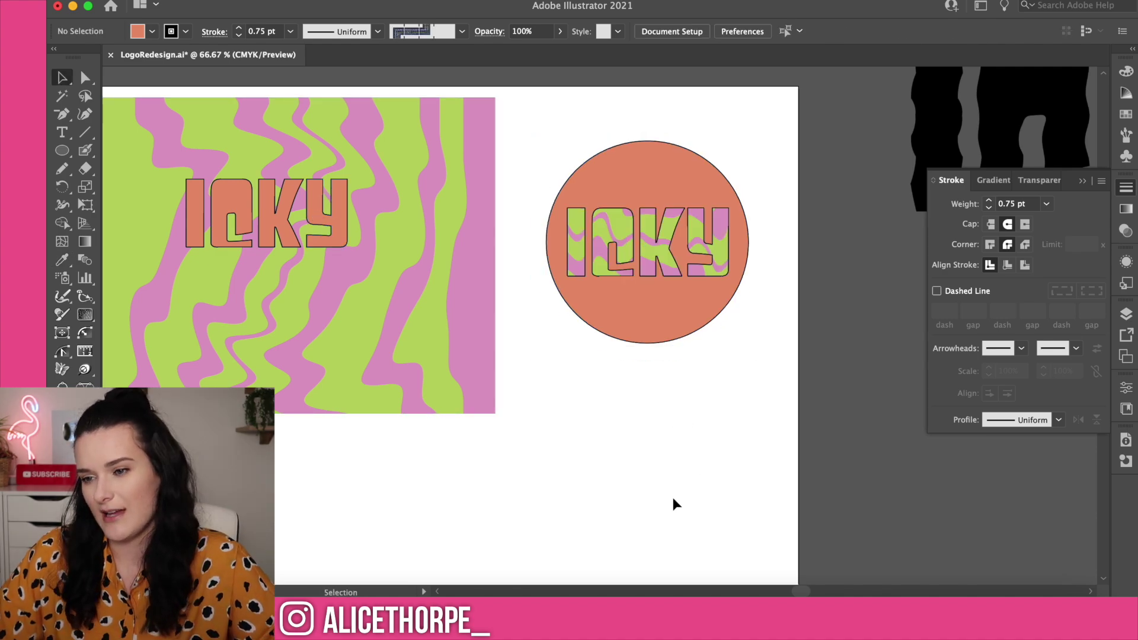
Remove the black outline from the coral circle behind the stripe-filled wordmark.
key(super+z)
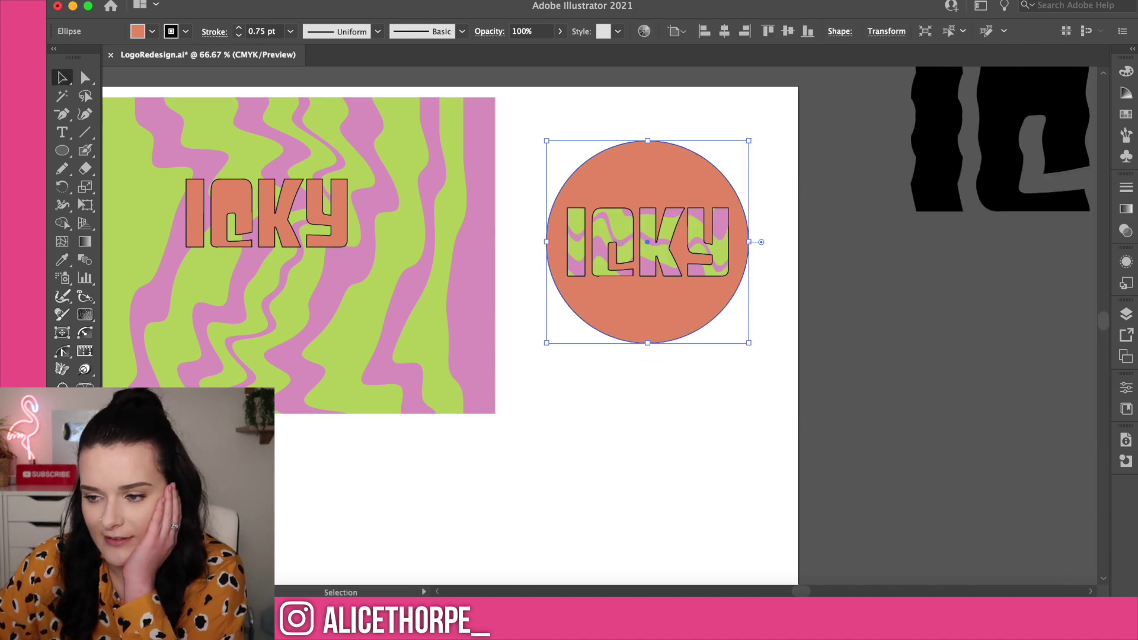
click(472, 463)
scroll(472, 465, left, 4)
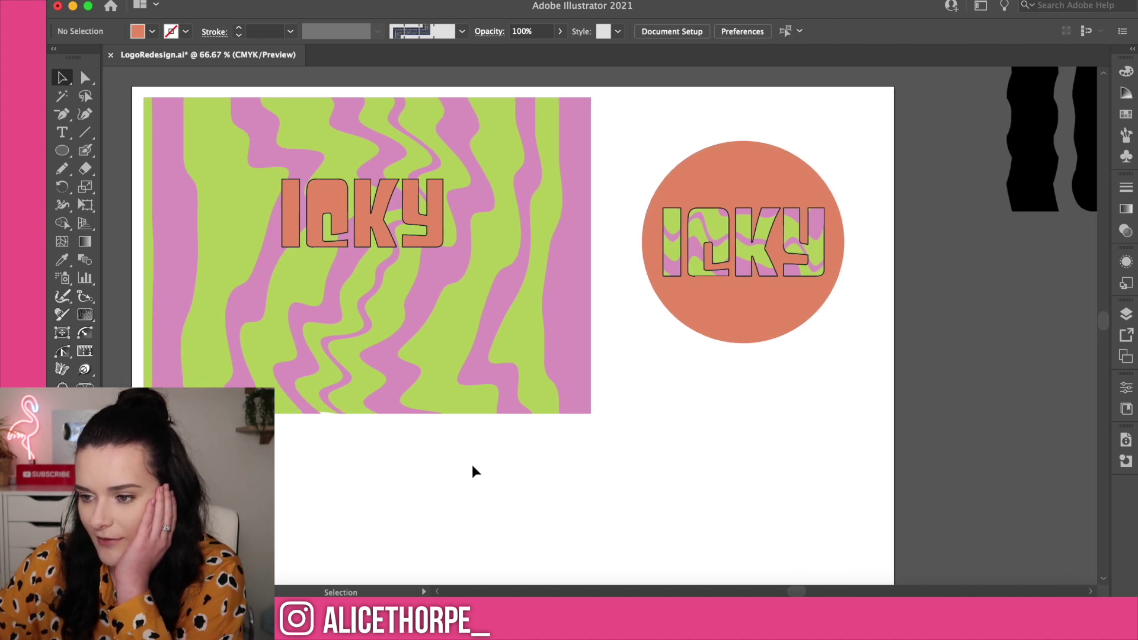
scroll(471, 465, left, 3)
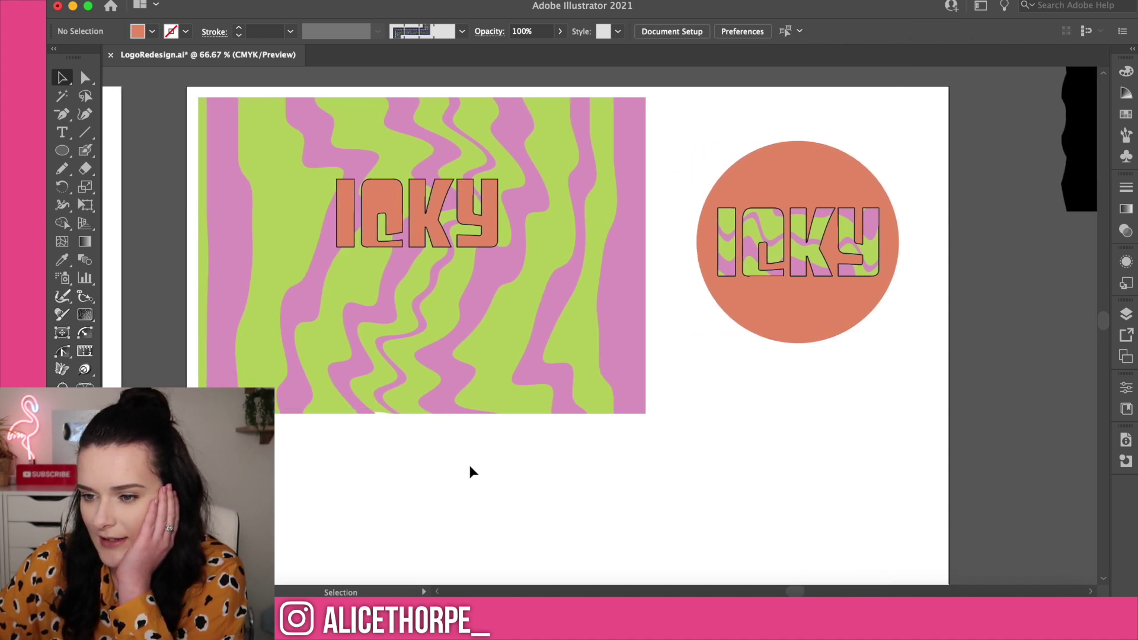
scroll(469, 466, right, 1)
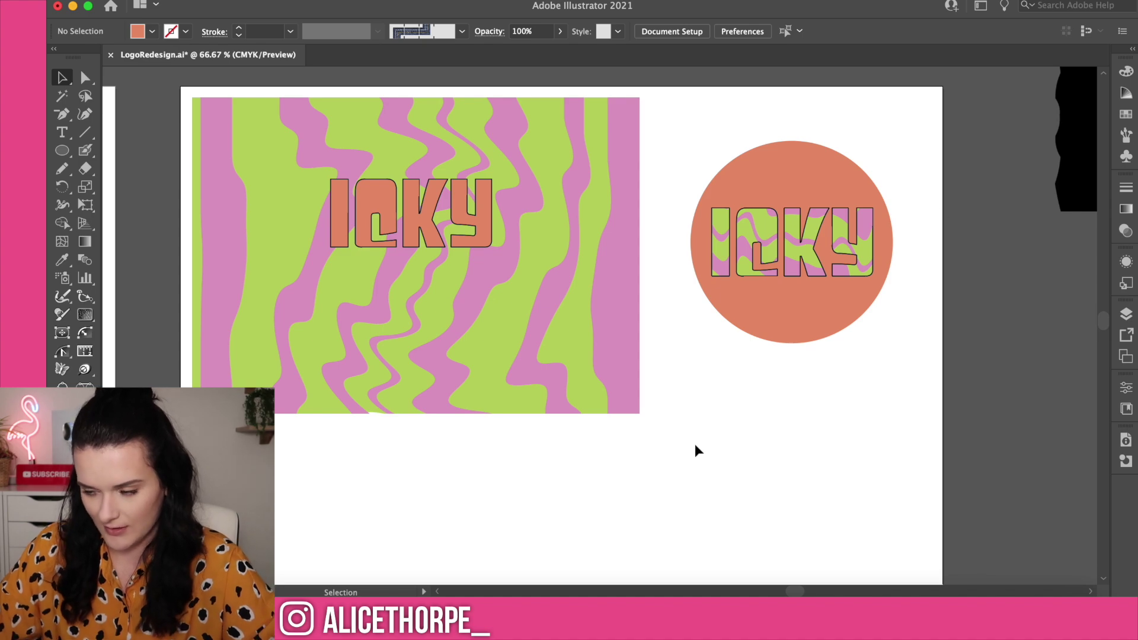
Draw a coral five-petal flower outline with the Blob Brush in the empty area below the coral circle.
key(b)
key(shift+b)
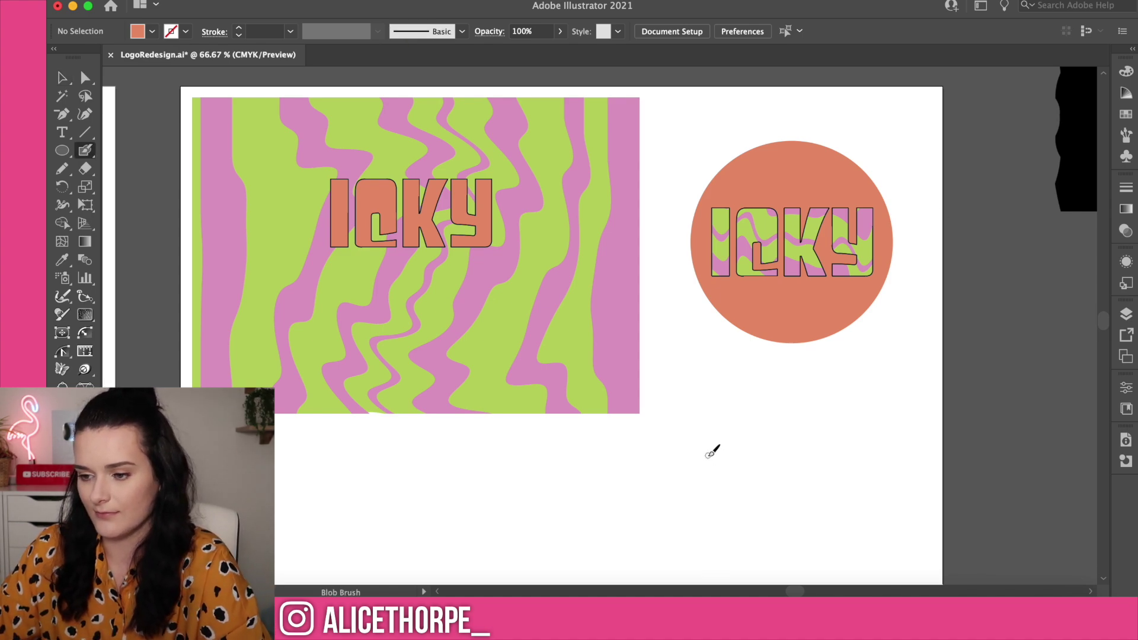
mouse_move(710, 453)
mouse_down()
mouse_move(693, 437)
mouse_move(729, 447)
mouse_move(749, 478)
mouse_move(735, 503)
mouse_move(709, 483)
mouse_move(701, 500)
mouse_move(706, 456)
mouse_up()
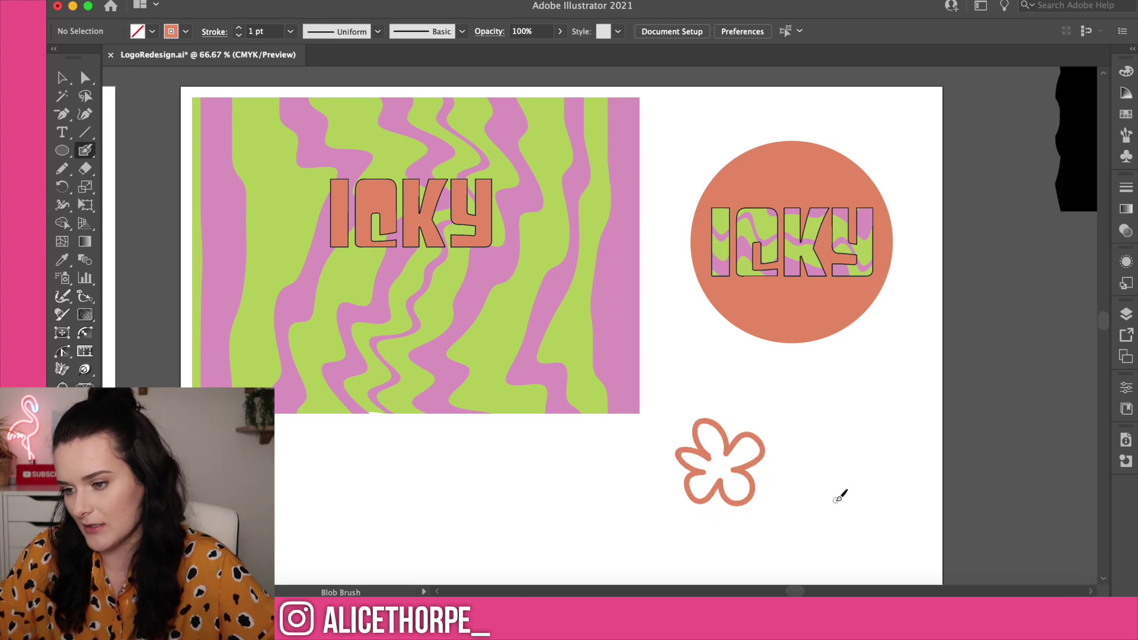
Copy the coral circle onto the stripes, enlarge it to about 292 pt across and use it to clip the stripes behind the wordmark.
key(v)
click(596, 299)
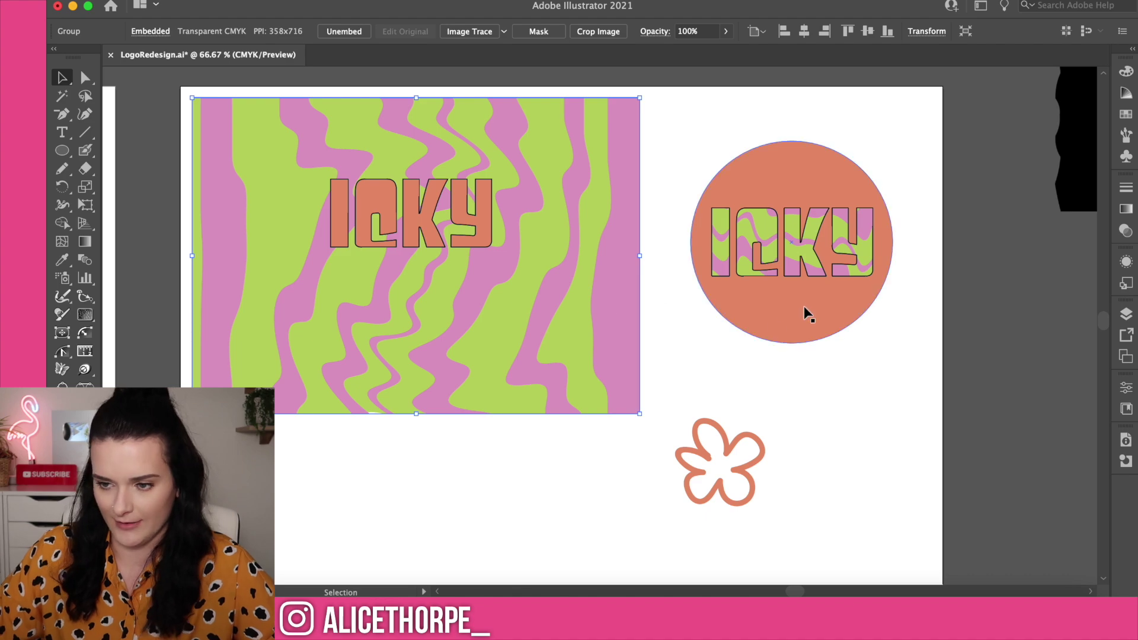
drag(799, 308, 360, 306)
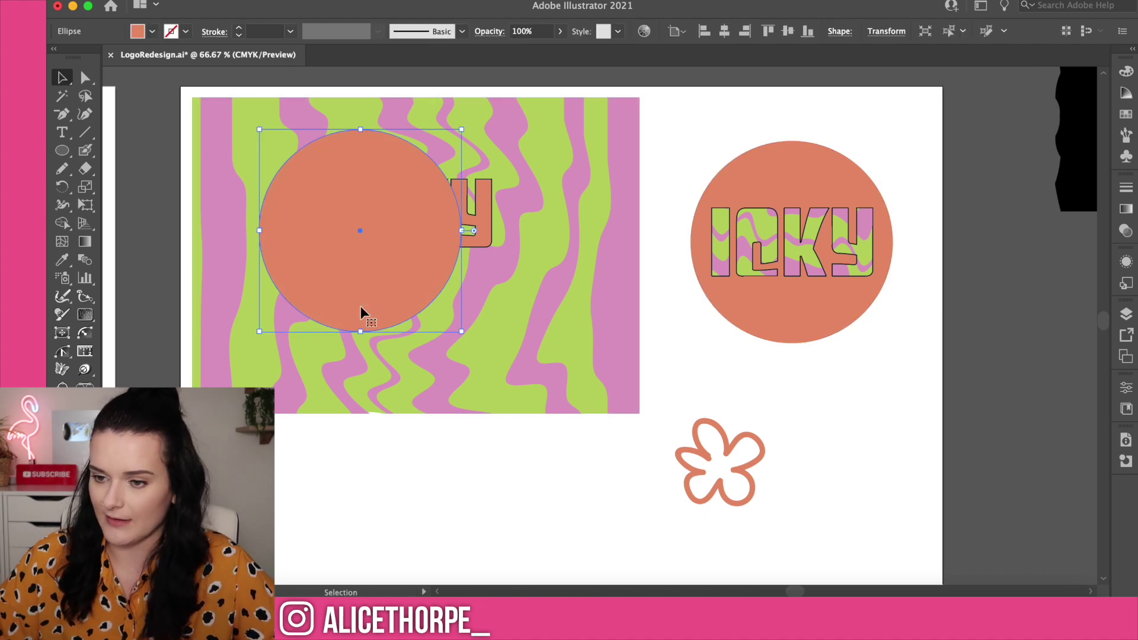
drag(353, 246, 407, 243)
shift+click(621, 275)
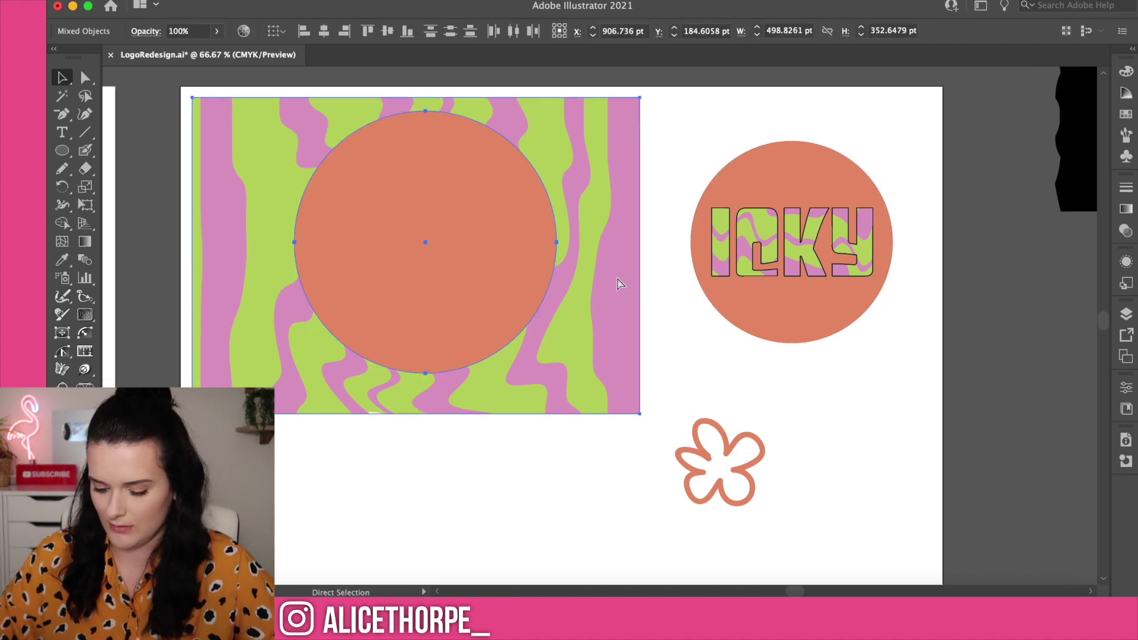
key(super+7)
key(super+z)
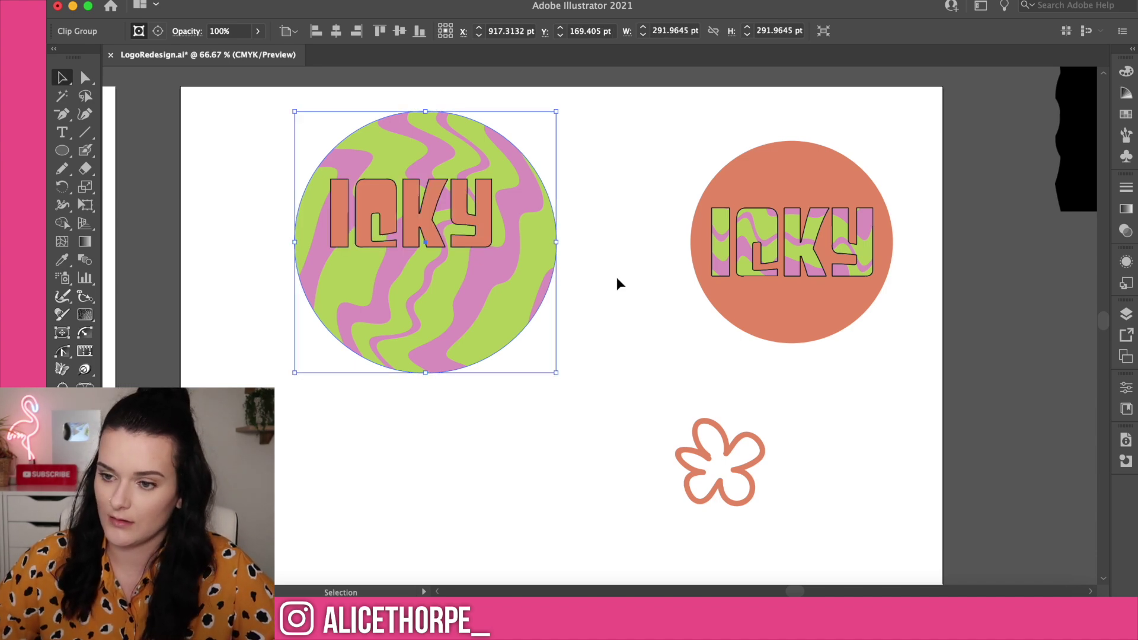
Enlarge the ICKY wordmark across the striped circle and change it to a black fill with a coral stroke.
key(super+z)
key(super+z)
key(super+z)
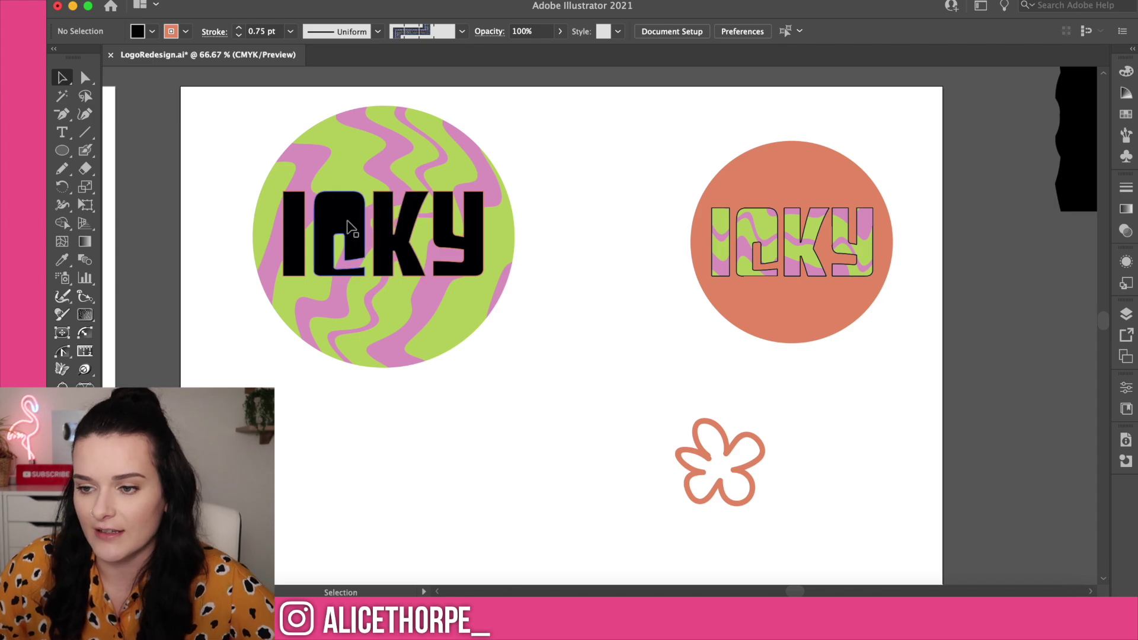
Increase the black ICKY wordmark's coral stroke weight to 3 pt.
click(423, 265)
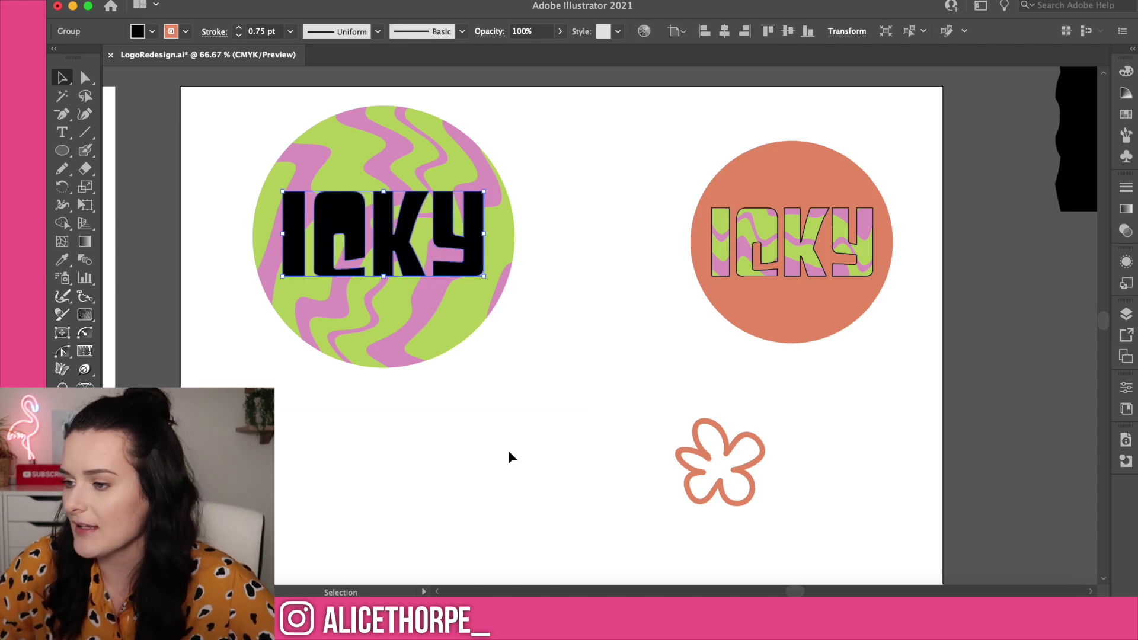
click(1126, 186)
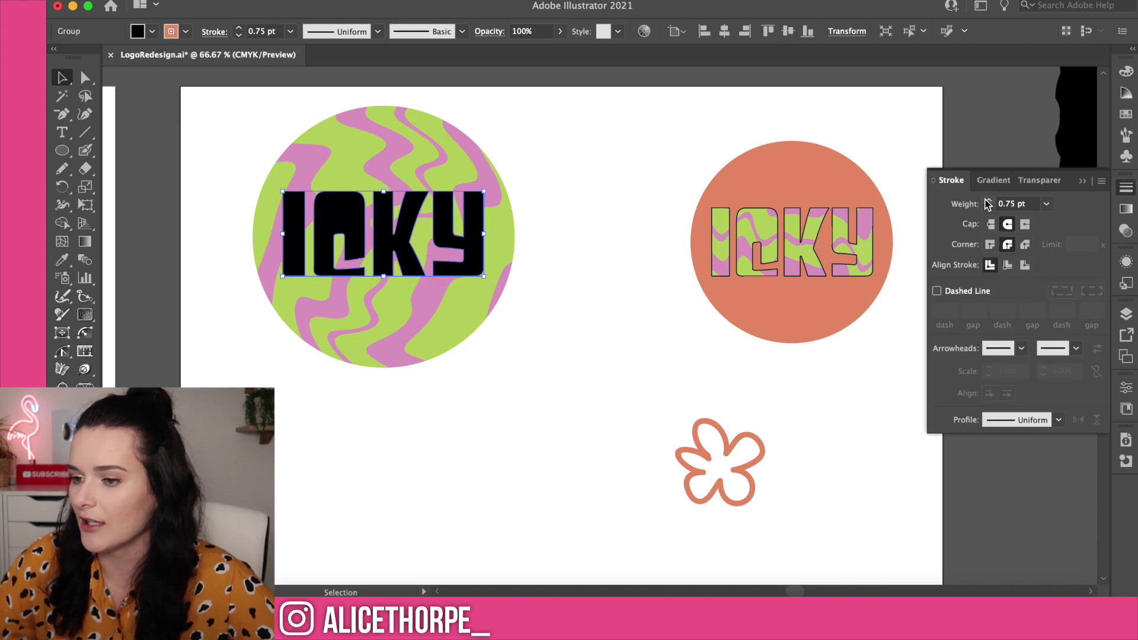
click(988, 201)
click(989, 200)
click(989, 201)
click(550, 388)
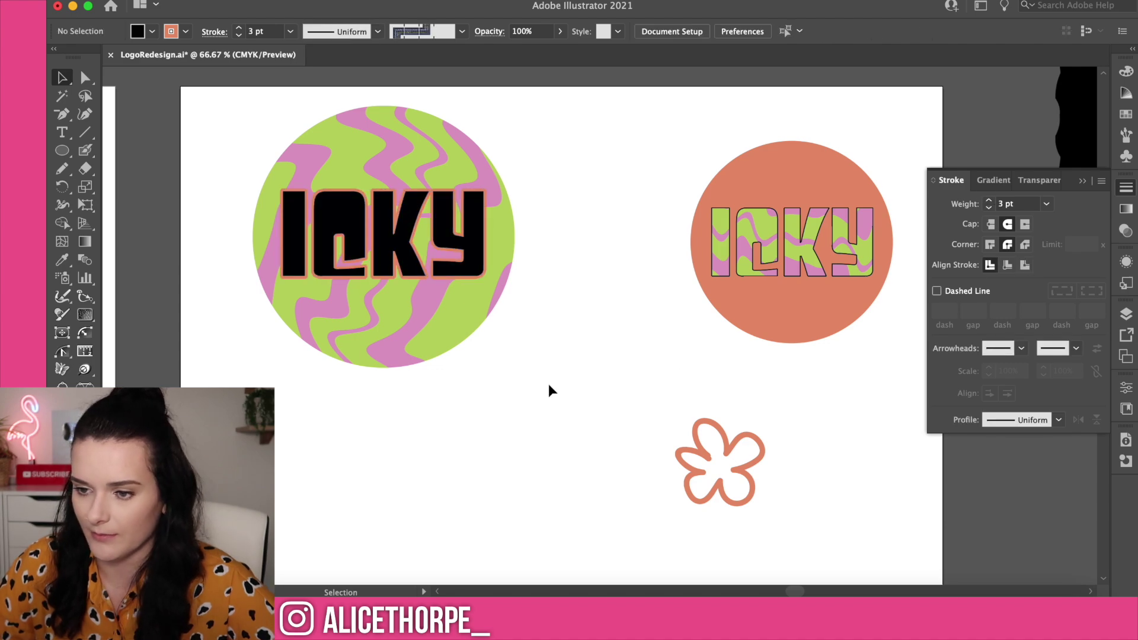
Recolour the black ICKY wordmark's stroke to bright yellow.
click(379, 237)
double_click(80, 433)
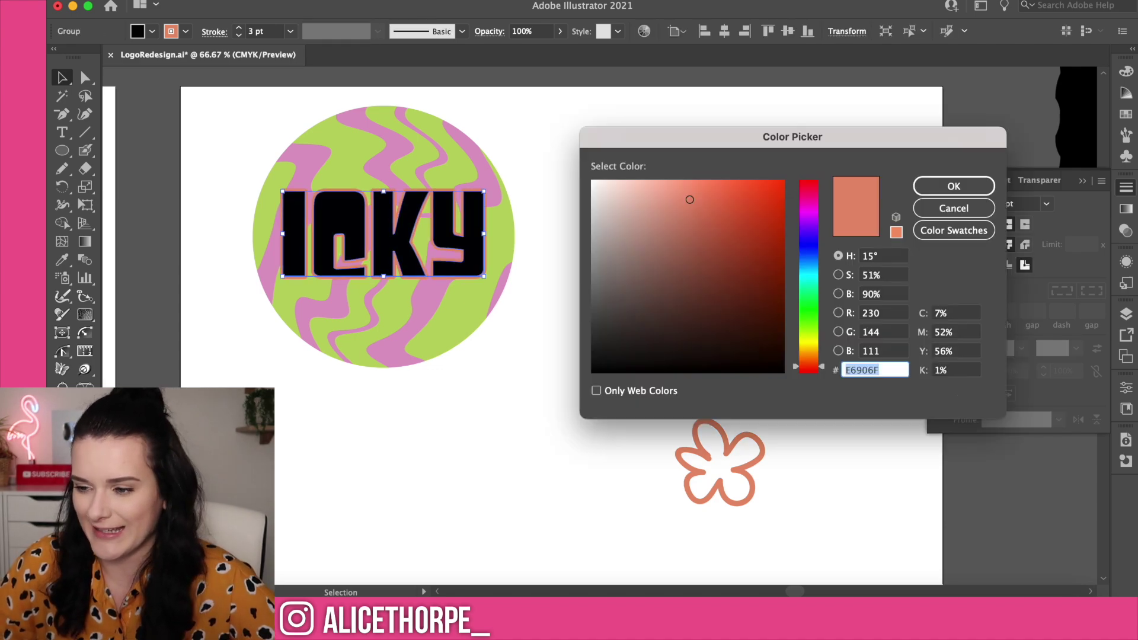
drag(808, 367, 809, 345)
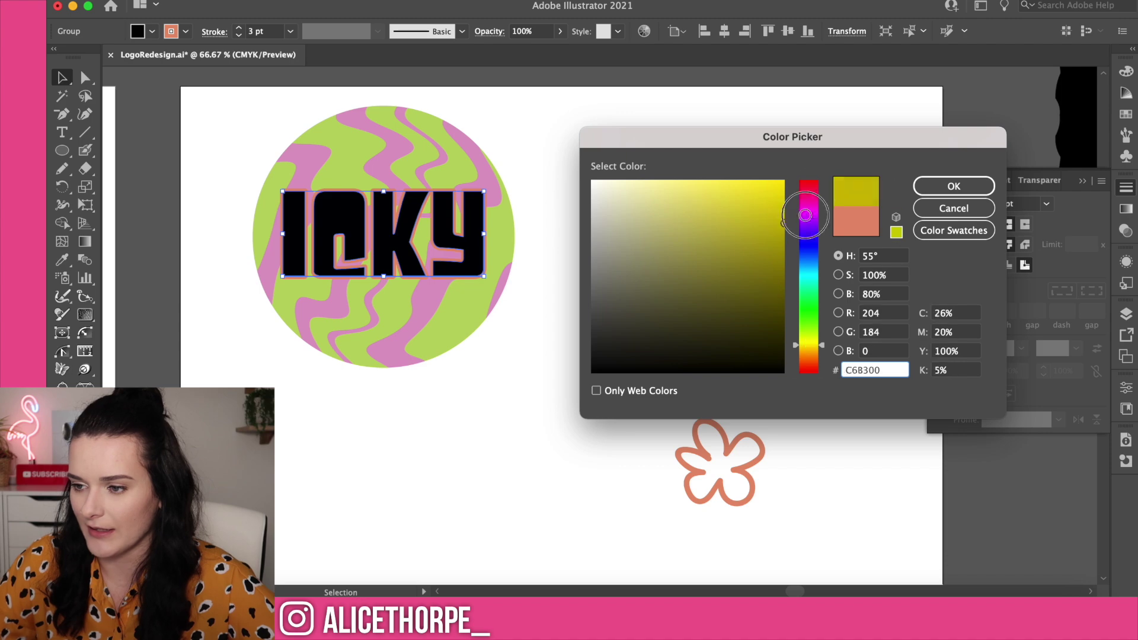
click(954, 186)
click(444, 465)
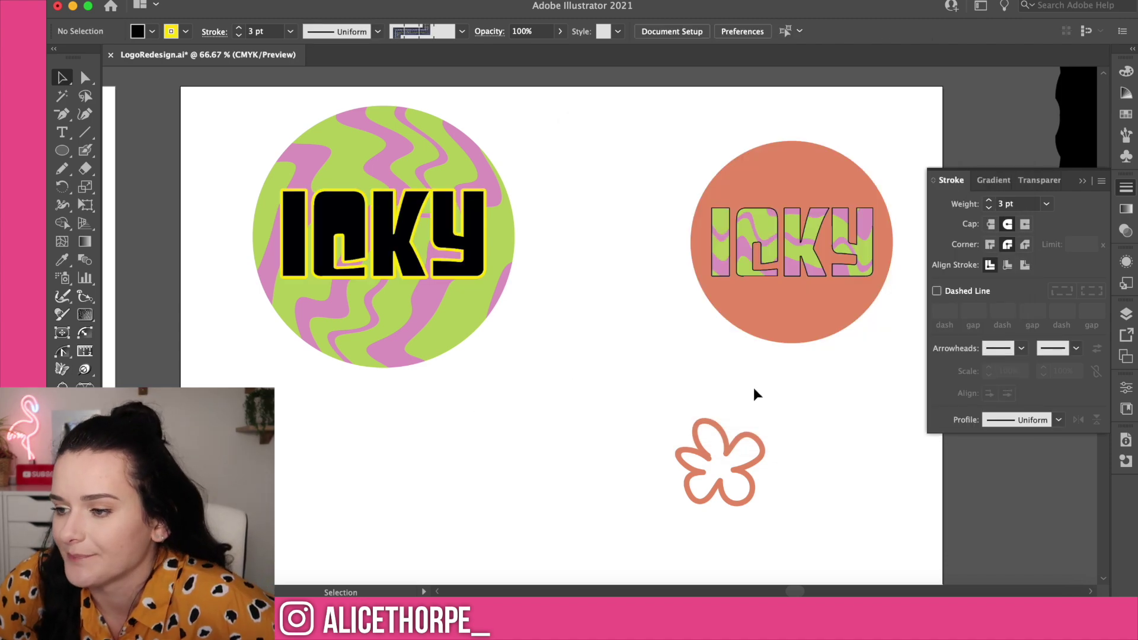
Delete the coral circle version together with its stripe-filled ICKY wordmark.
click(776, 265)
key(Delete)
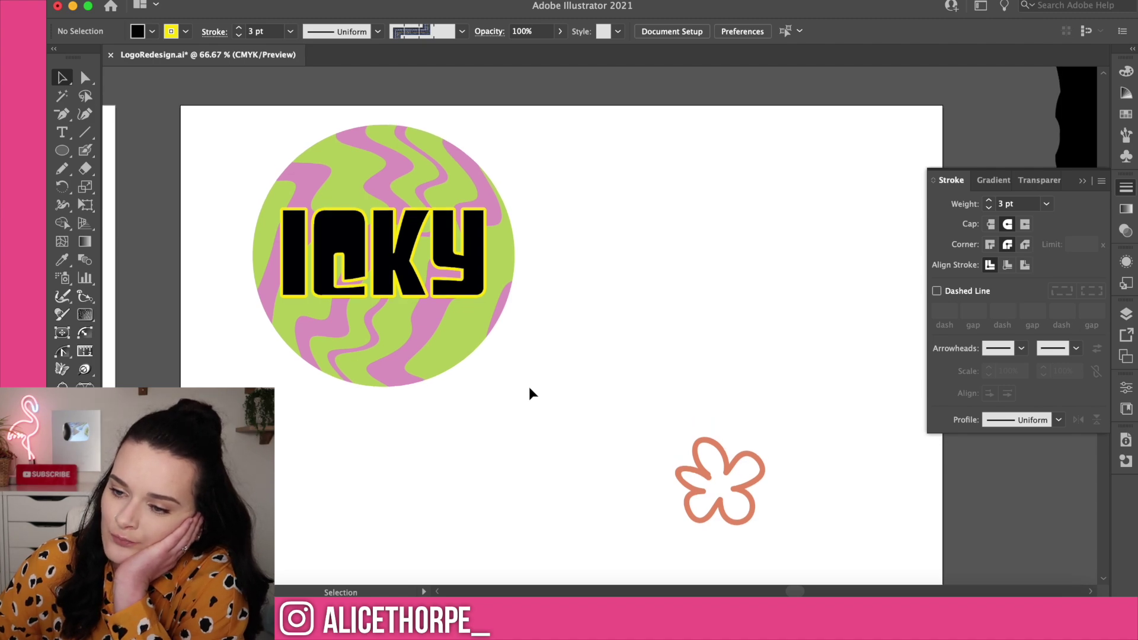
Place the flower outline at a smaller size above the letter I on the striped badge and recolour it red.
drag(716, 490, 466, 319)
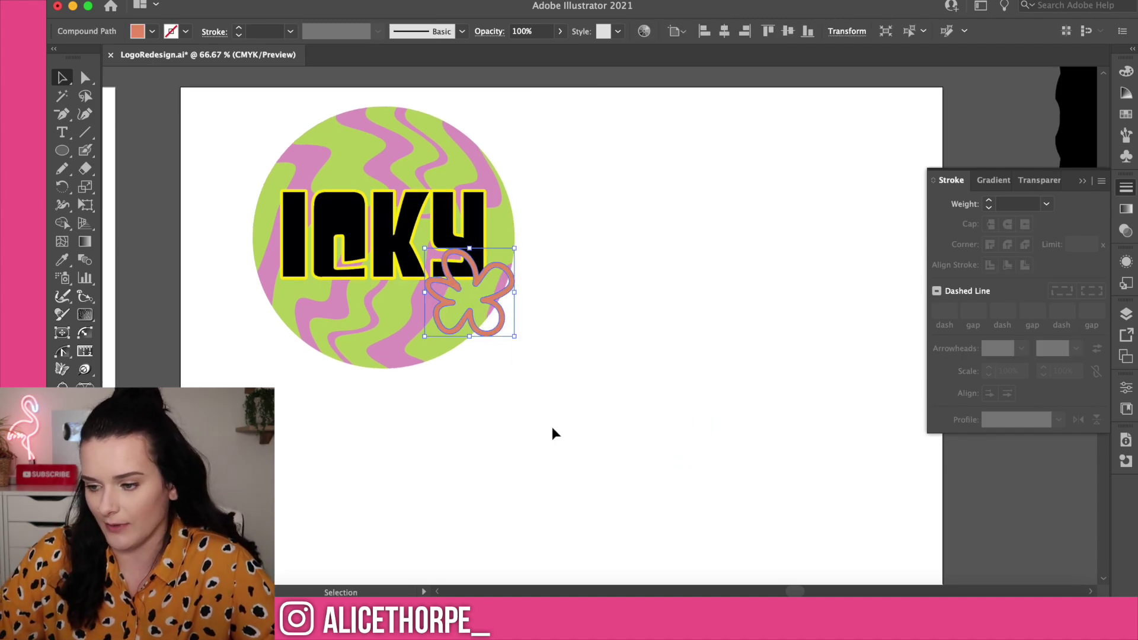
scroll(773, 589, left, 10)
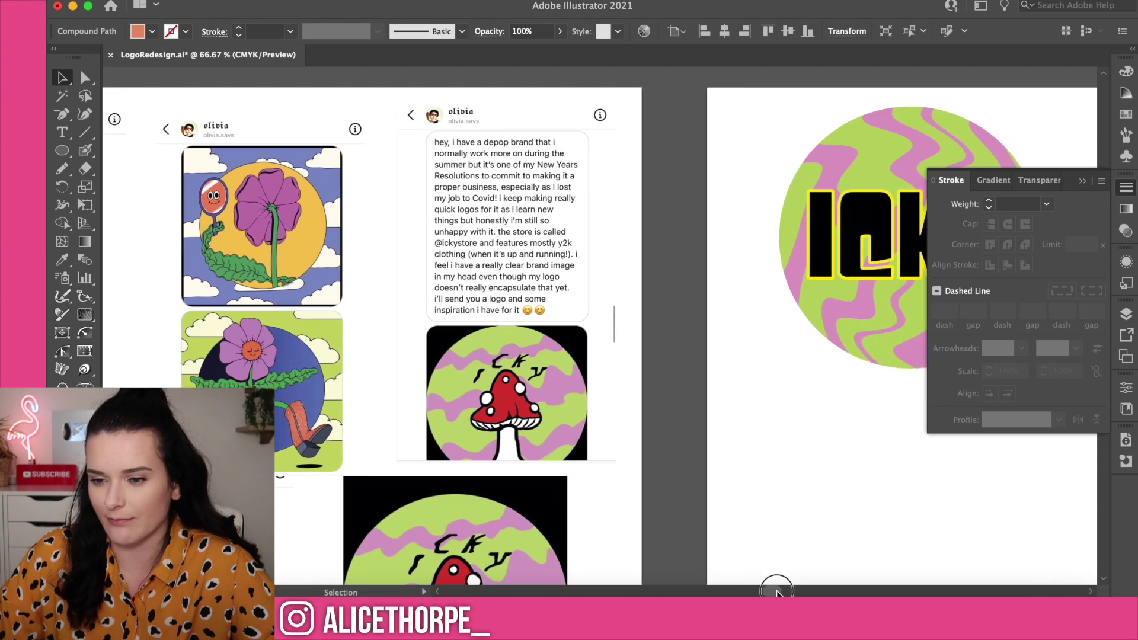
key(i)
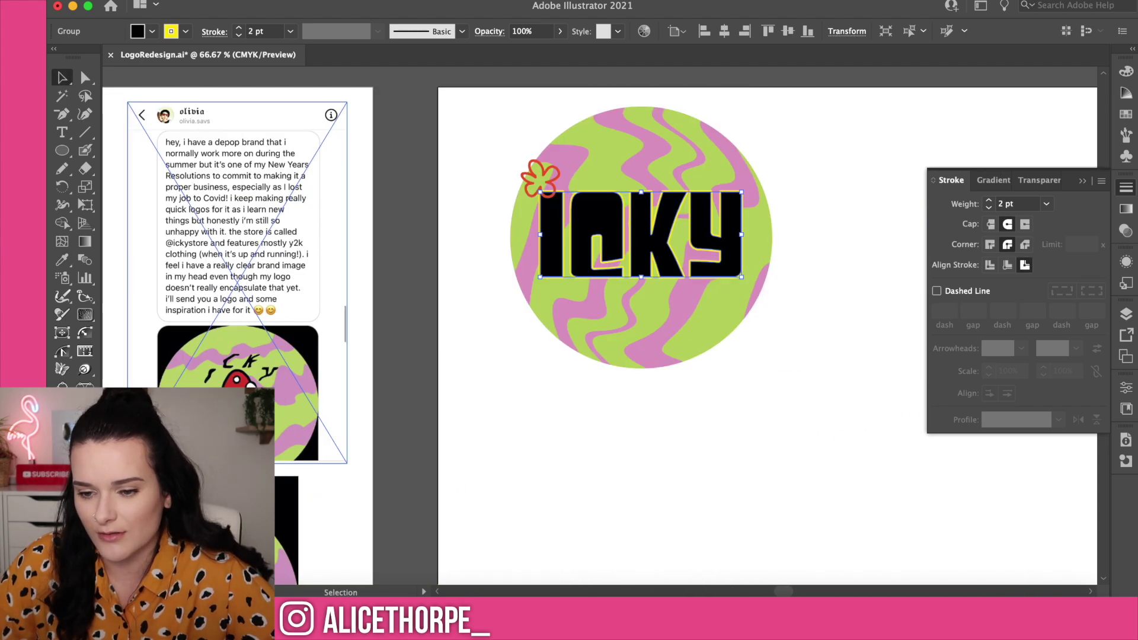
Try a white (FFFFFF) 4 pt stroke around the black ICKY wordmark.
double_click(72, 468)
text(FFFFFF)
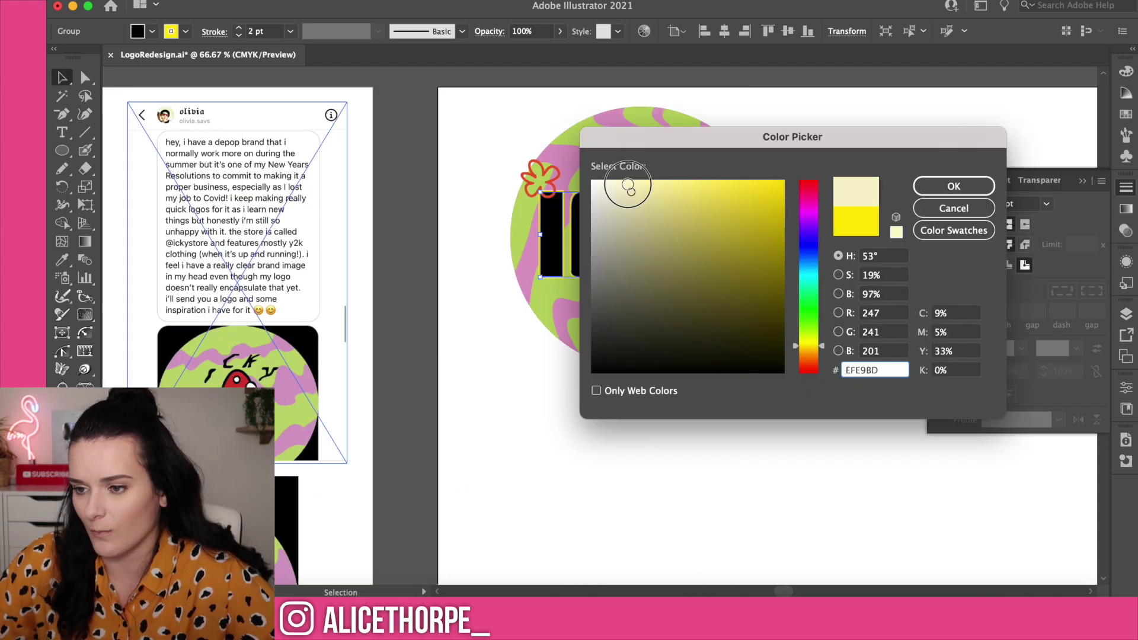
key(Return)
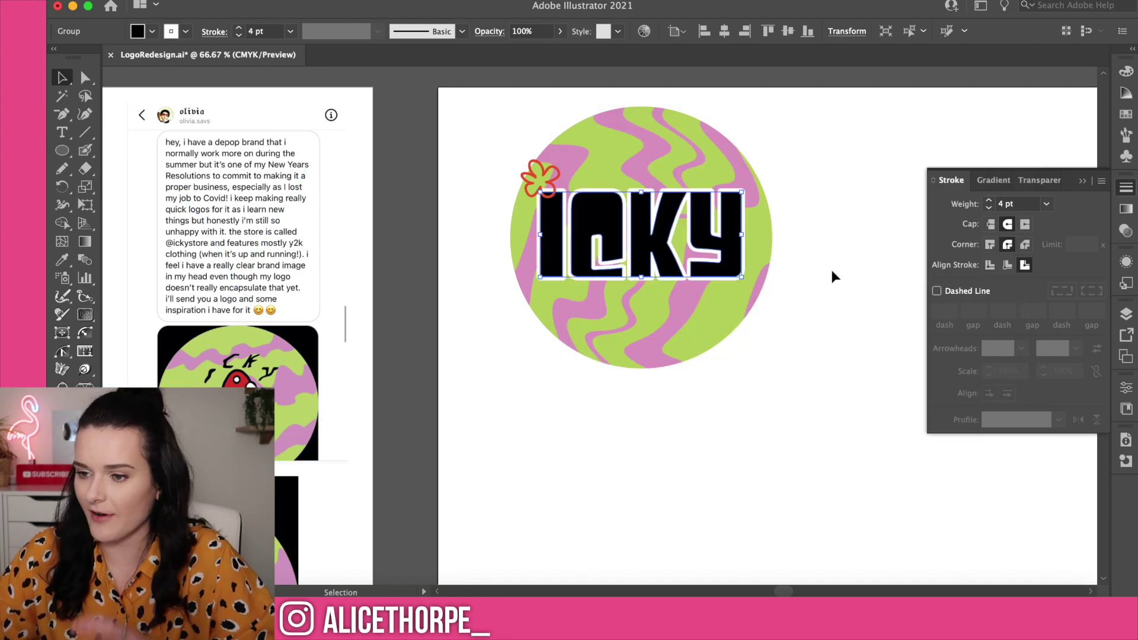
click(831, 267)
click(660, 237)
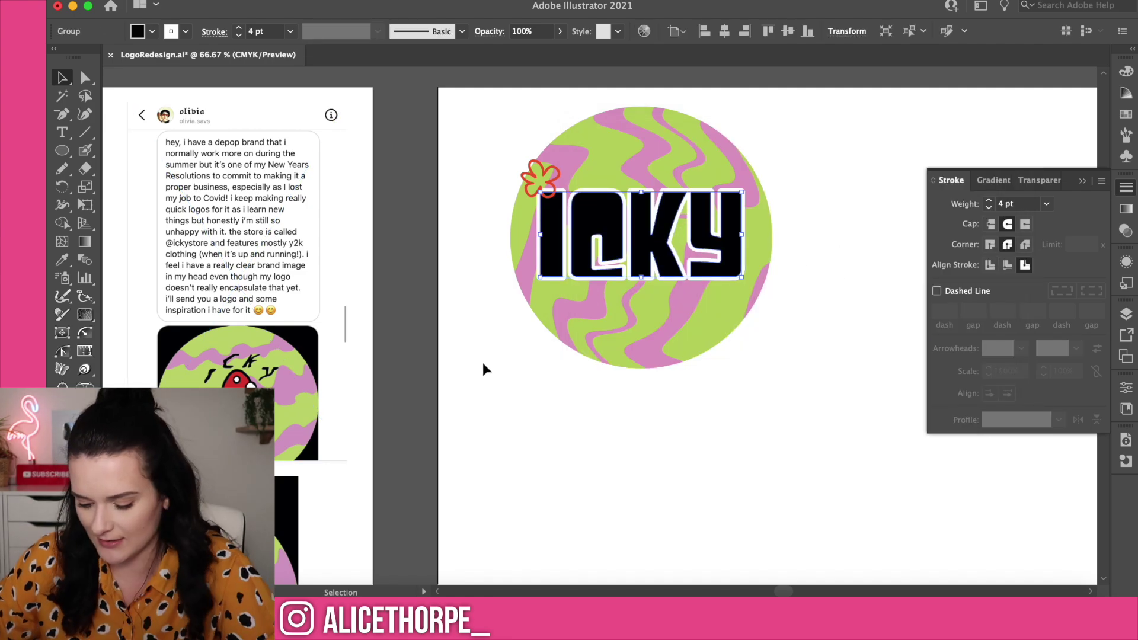
key(ctrl+z)
Move the small red flower off the badge and give the ICKY wordmark a red fill without a stroke.
drag(521, 180, 436, 153)
click(608, 231)
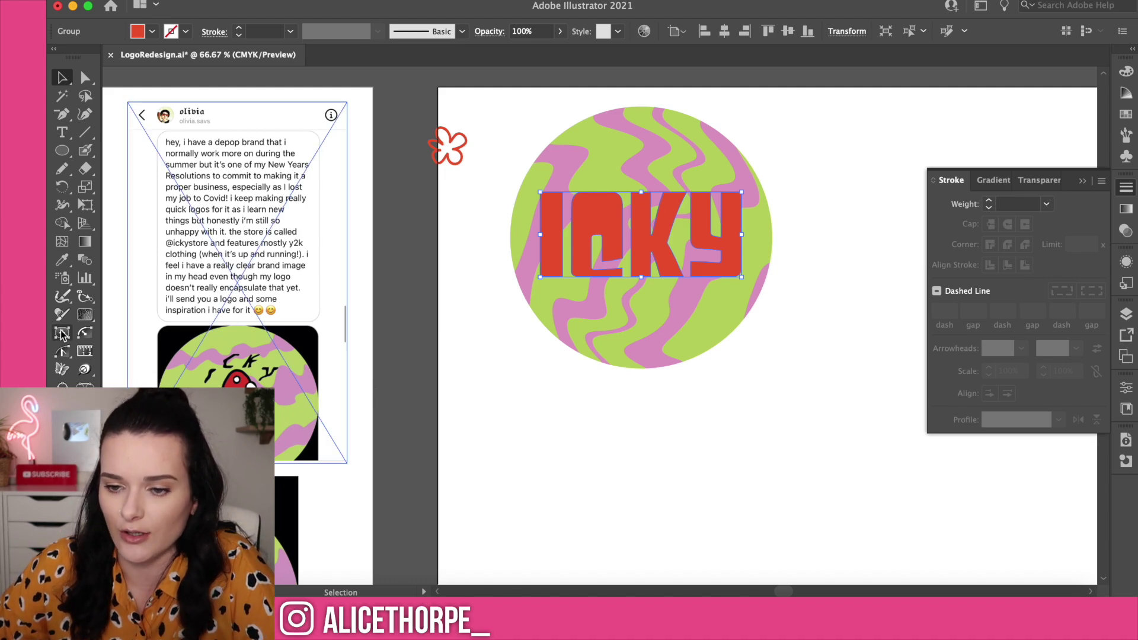
Outline the red ICKY wordmark with a 2 pt black stroke.
double_click(84, 369)
click(897, 206)
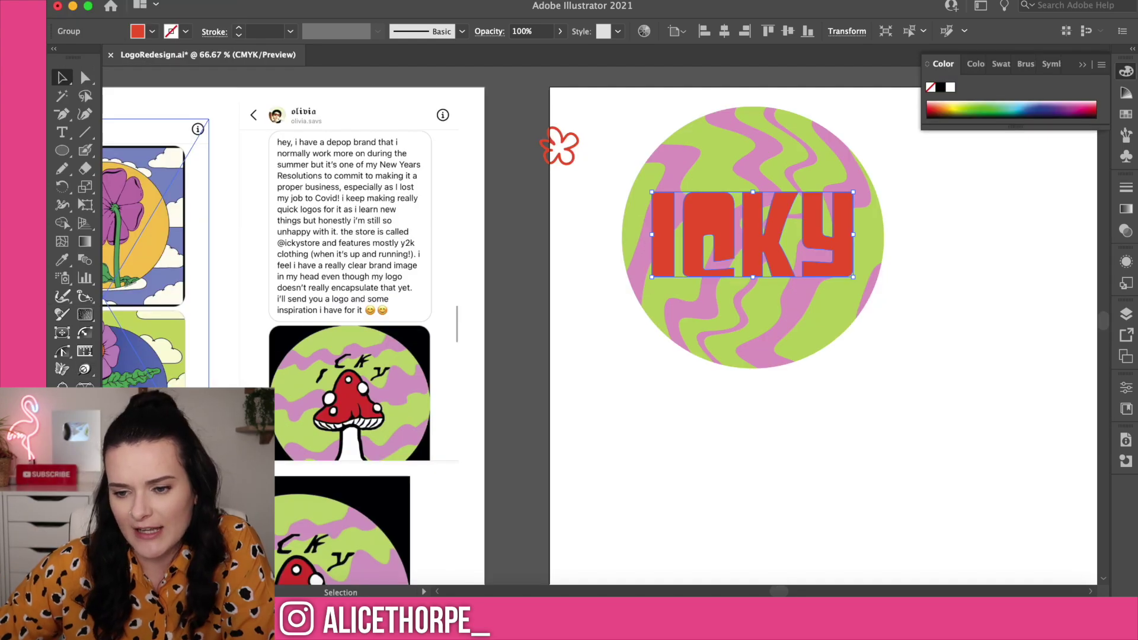
drag(602, 381, 592, 347)
click(954, 185)
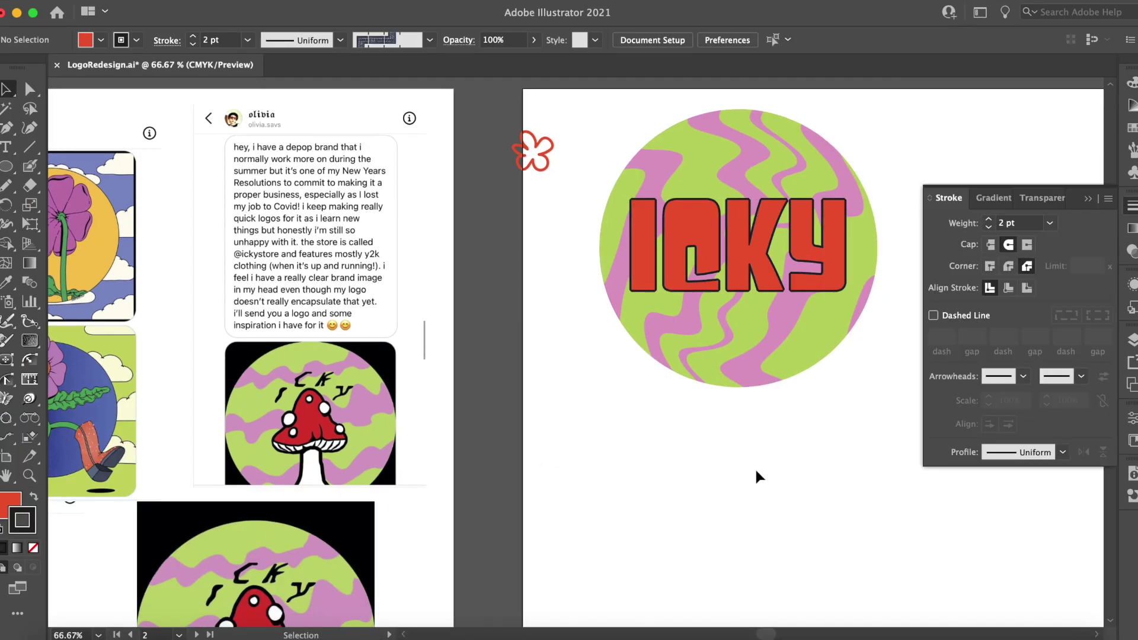
Place red flowers at the upper corner of the I and the lower corner of the Y, and make them solid by deleting their inner contours.
mouse_move(529, 149)
mouse_down()
mouse_move(616, 225)
mouse_move(872, 332)
mouse_move(848, 363)
mouse_up()
key(super+equal)
key(super+equal)
key(Delete)
Recolour both solid flowers on the badge from the colour guide to dark purple.
click(124, 201)
shift+click(628, 442)
click(1133, 105)
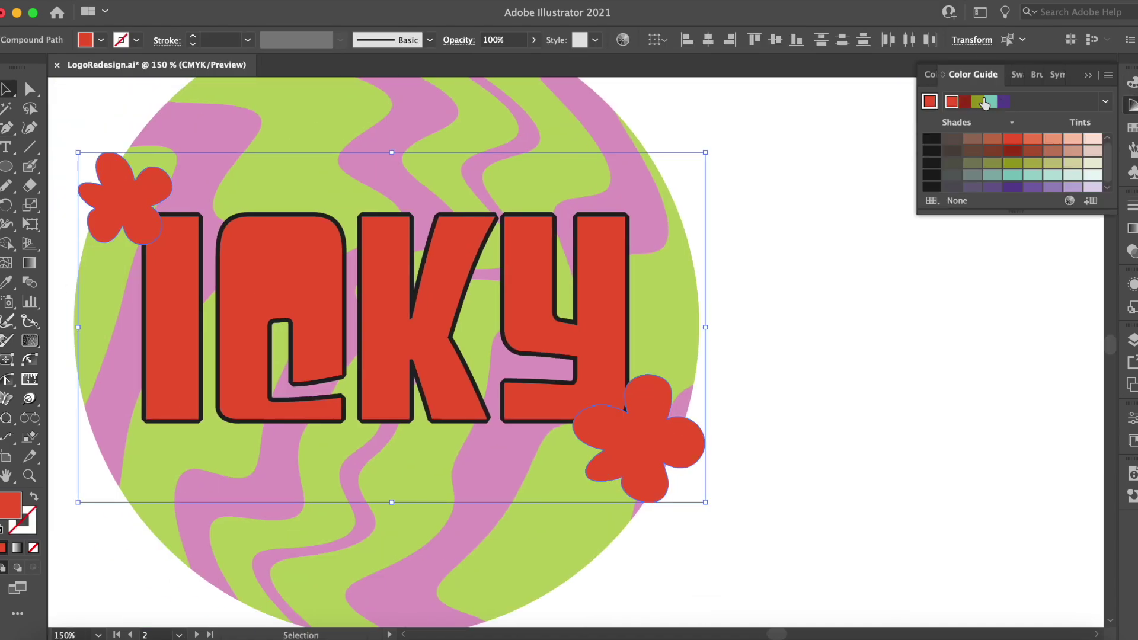
click(1004, 102)
Dab a round lime green centre onto each of the two purple flowers with the Blob Brush.
click(125, 204)
click(633, 450)
drag(633, 450, 633, 443)
key(shift+b)
click(638, 435)
click(121, 205)
key(v)
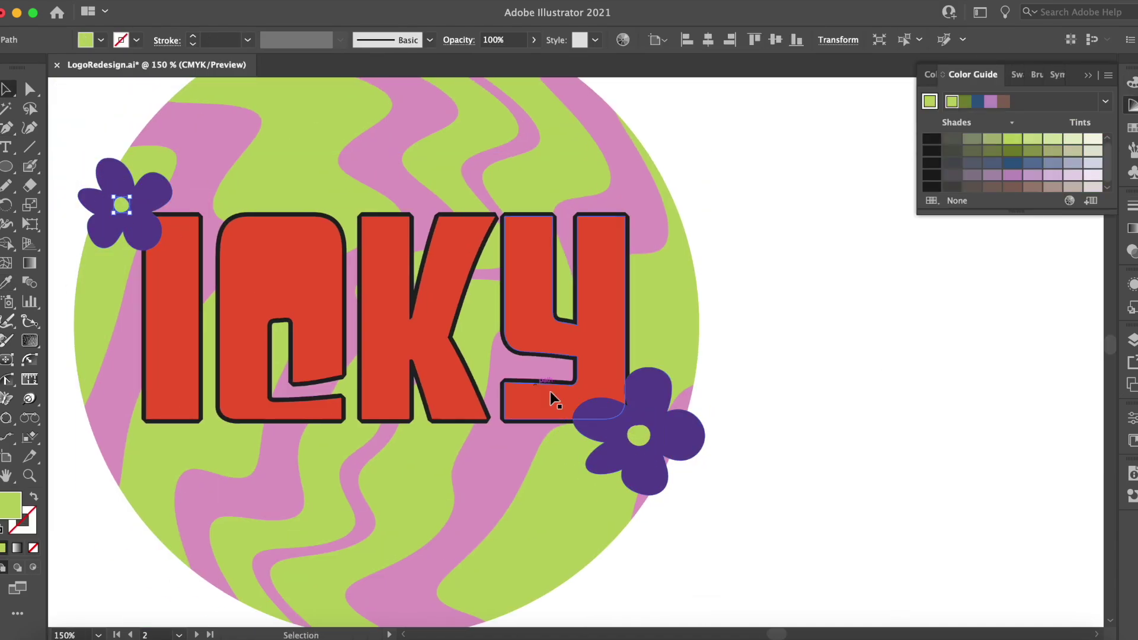
Recolour the round centres of both purple flowers to yellow.
click(639, 434)
shift+click(121, 204)
double_click(10, 506)
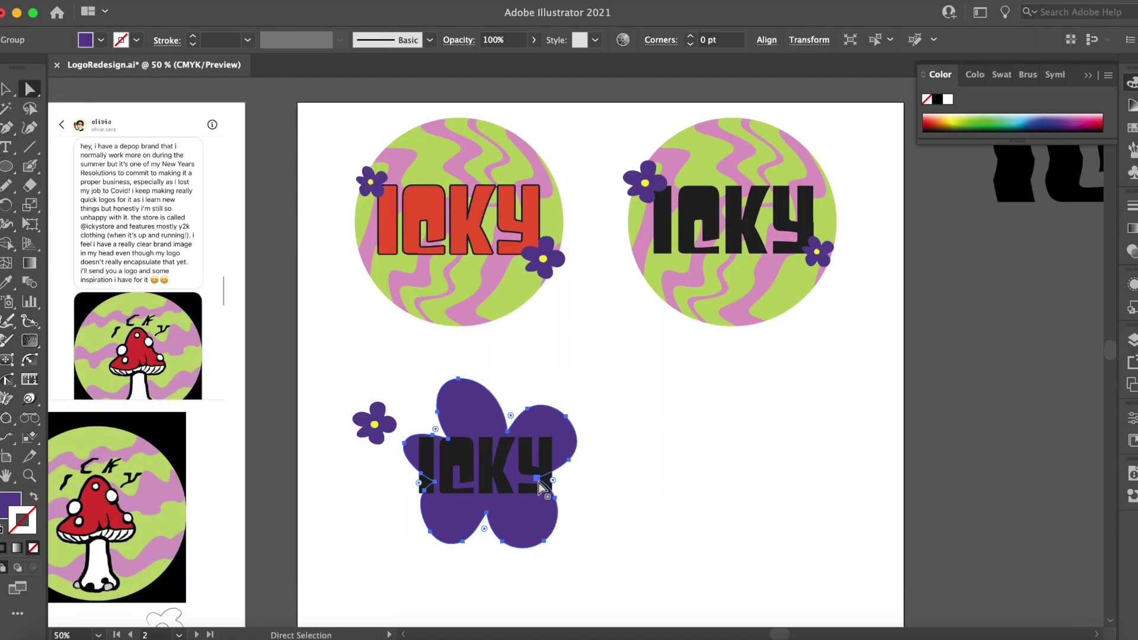
Reshape the large purple flower behind the ICKY wordmark and set a small smiley face above the letter I.
drag(598, 554, 526, 438)
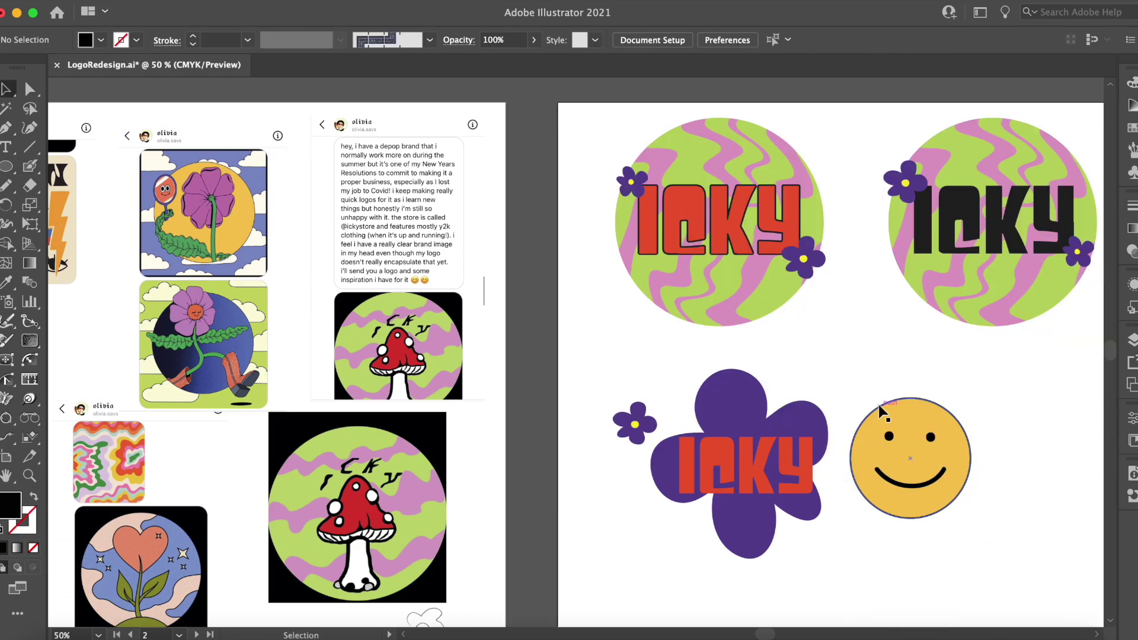
right_click(911, 456)
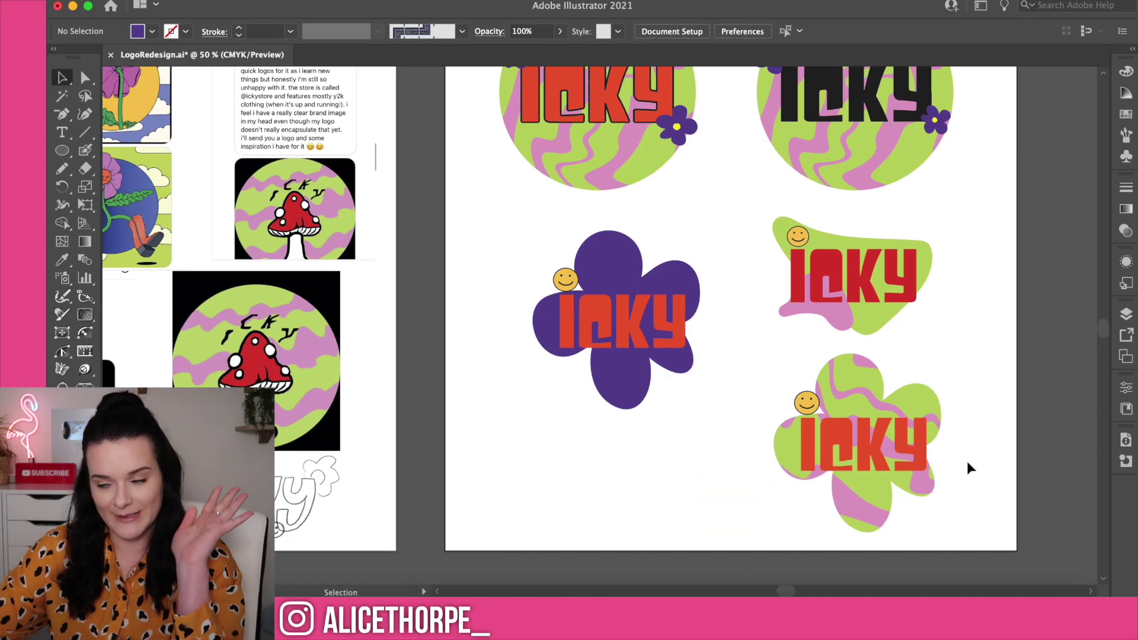
Compare the ICKY logo variations on the striped circles, purple flower, blob and striped flower.
scroll(967, 465, up, 5)
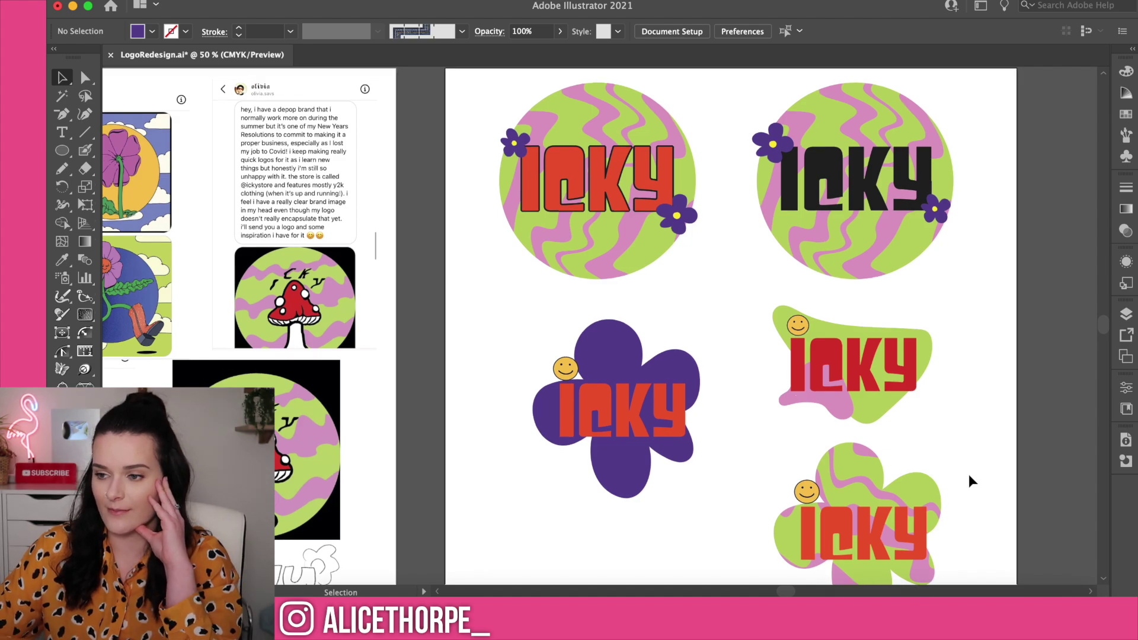
scroll(969, 475, down, 2)
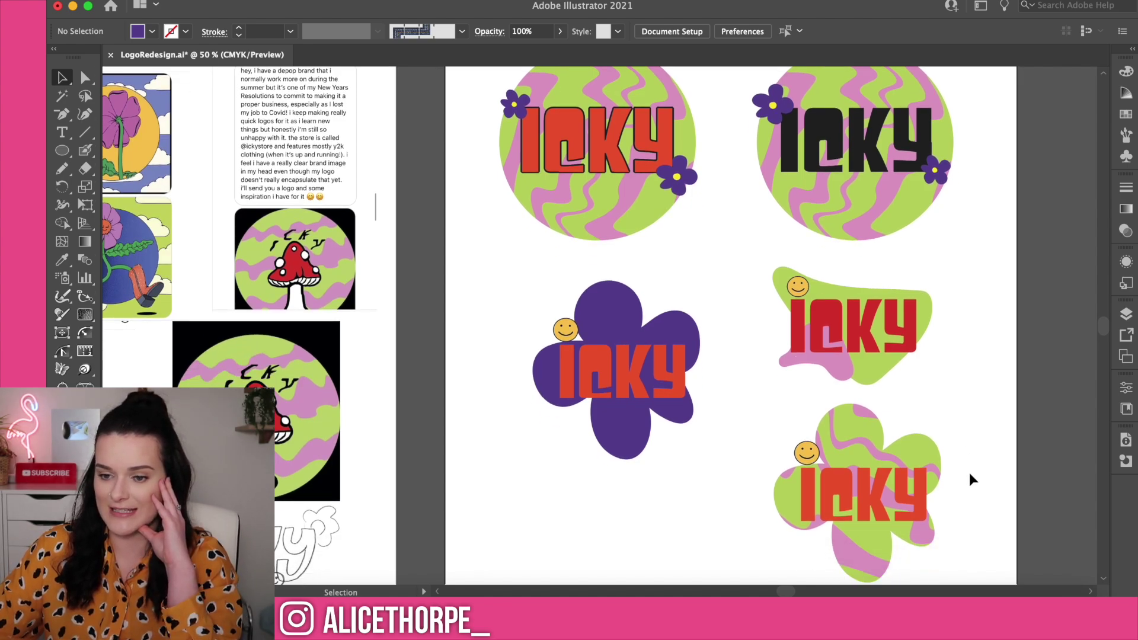
scroll(977, 417, down, 2)
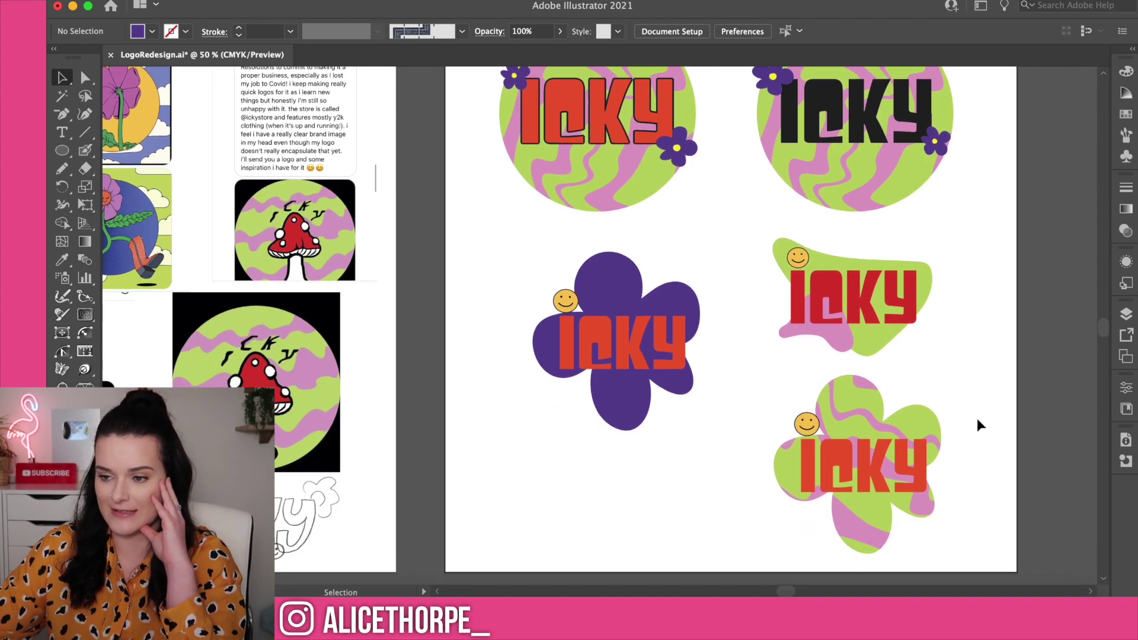
scroll(981, 432, up, 1)
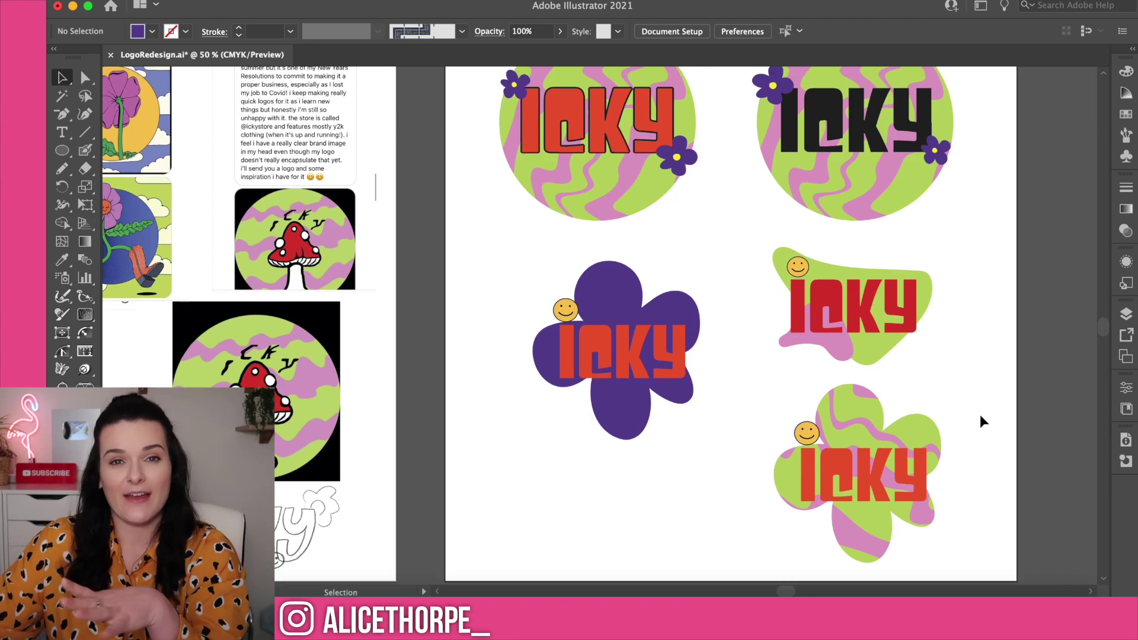
scroll(975, 428, down, 10)
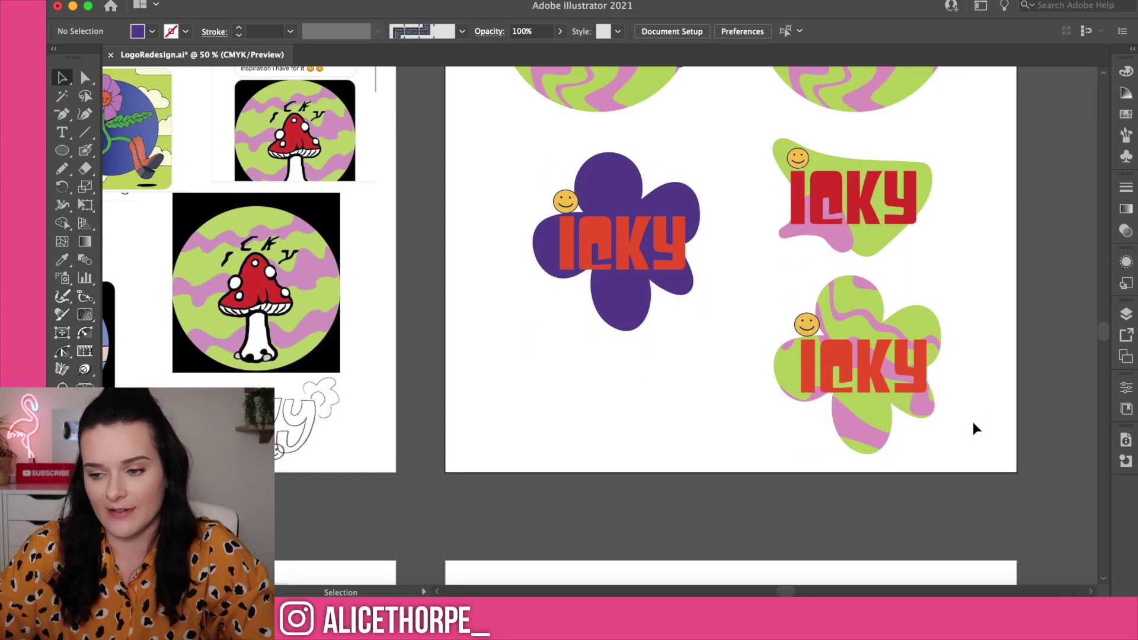
Review the Honey Blue brief, its current logo, the band logo references and the pencil sketches.
scroll(974, 425, down, 15)
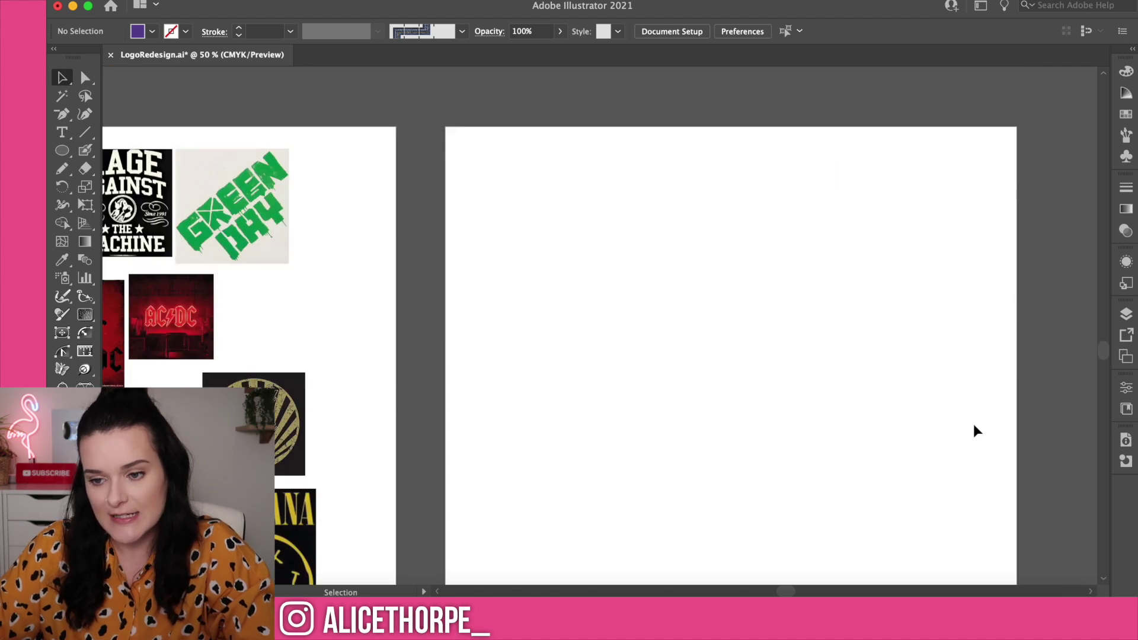
drag(784, 593, 765, 593)
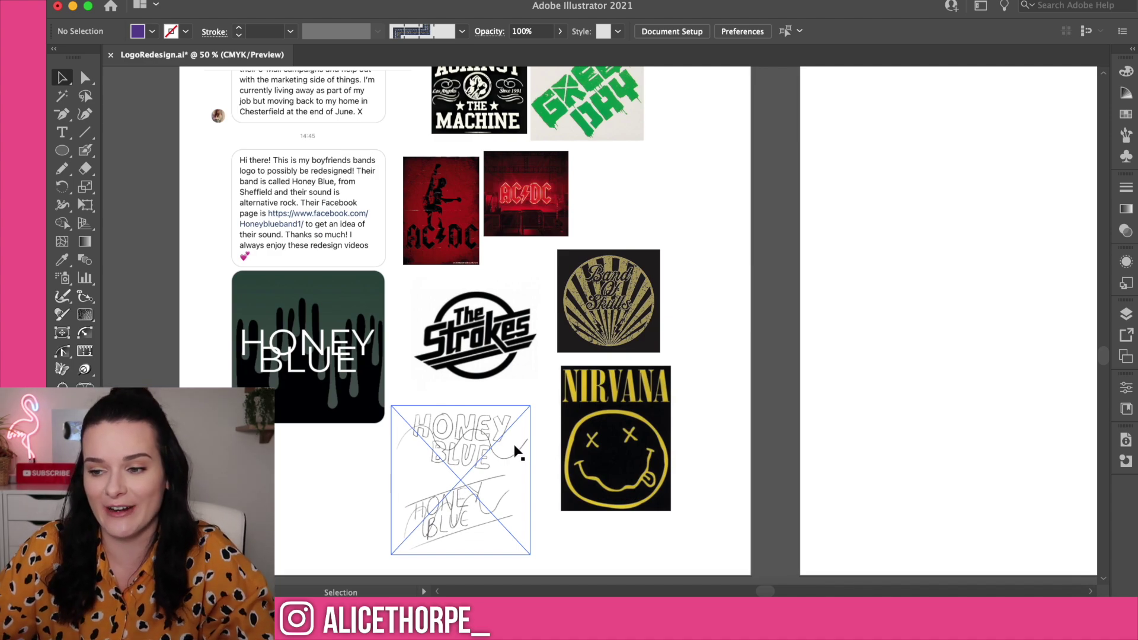
scroll(522, 450, up, 1)
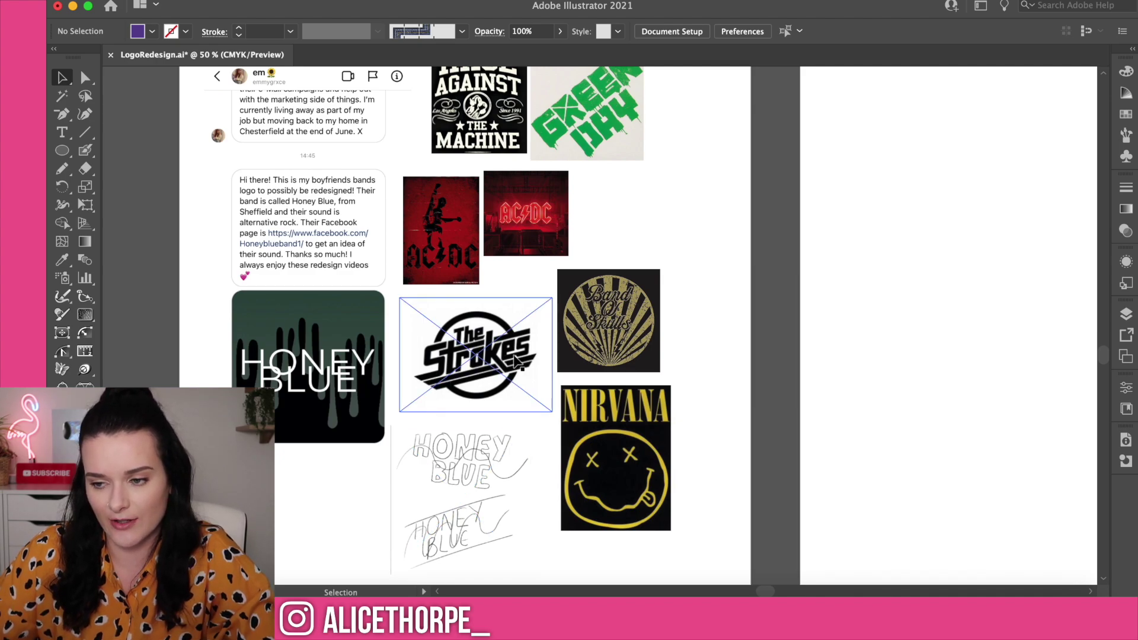
scroll(519, 363, up, 1)
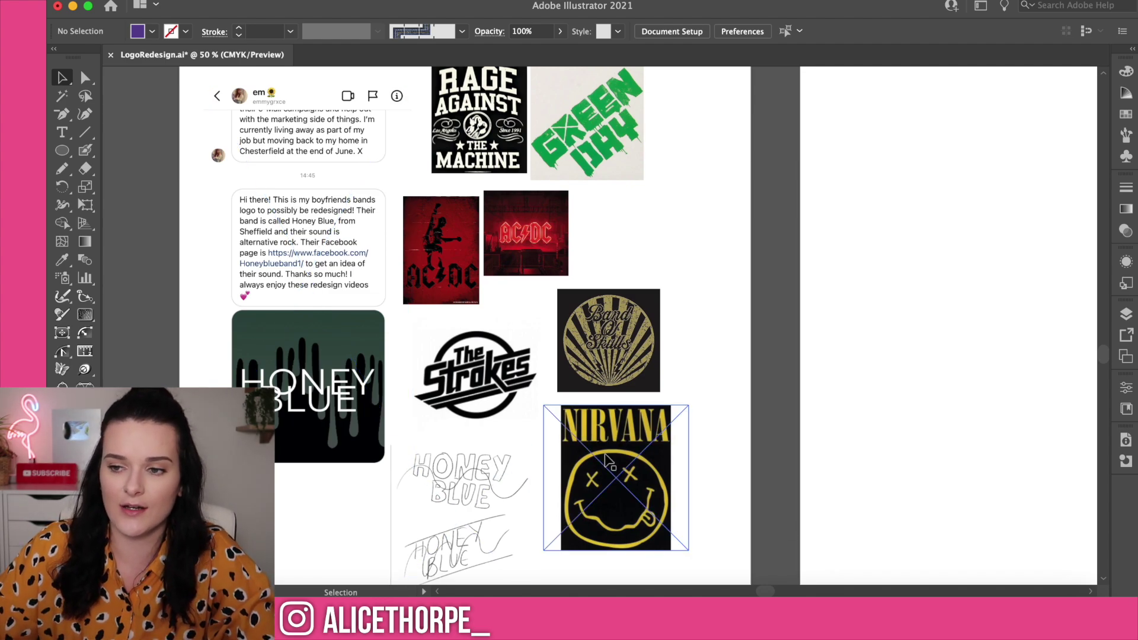
scroll(503, 156, up, 1)
scroll(620, 364, down, 3)
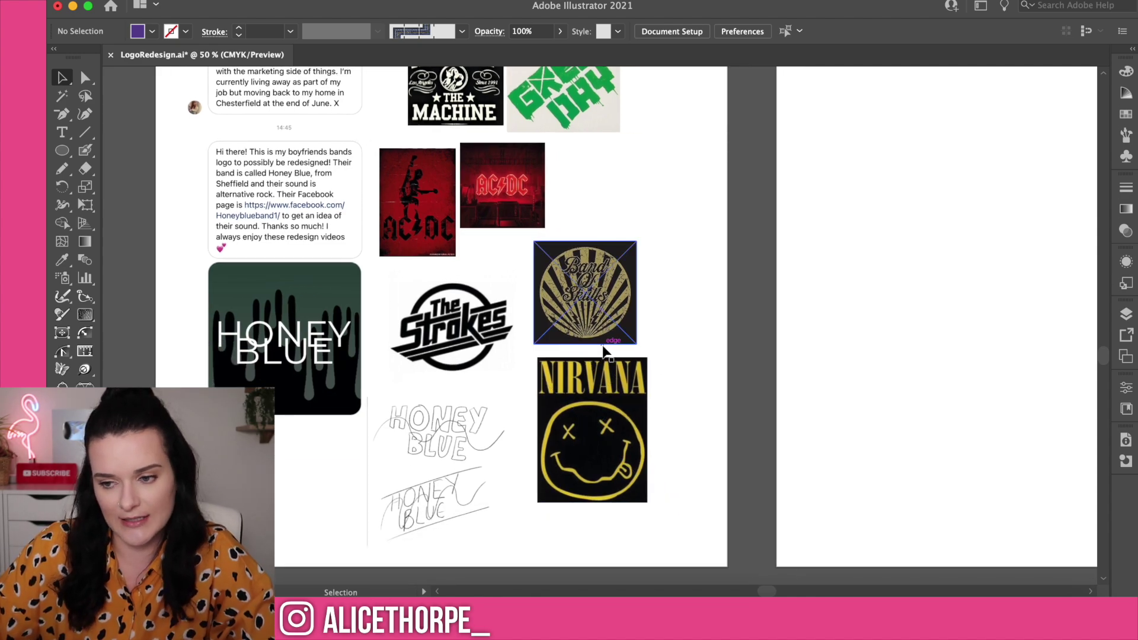
scroll(604, 351, right, 3)
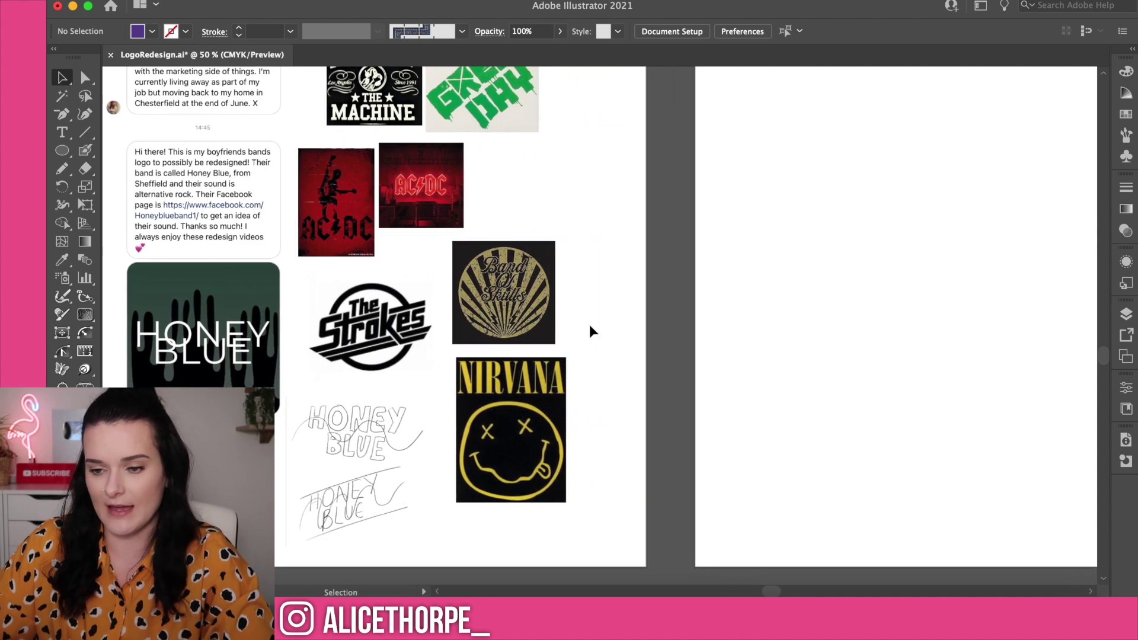
Add HONEY BLUE as text on the blank artboard, stacked in five copies set in Beastly.
scroll(855, 223, right, 5)
key(t)
click(580, 174)
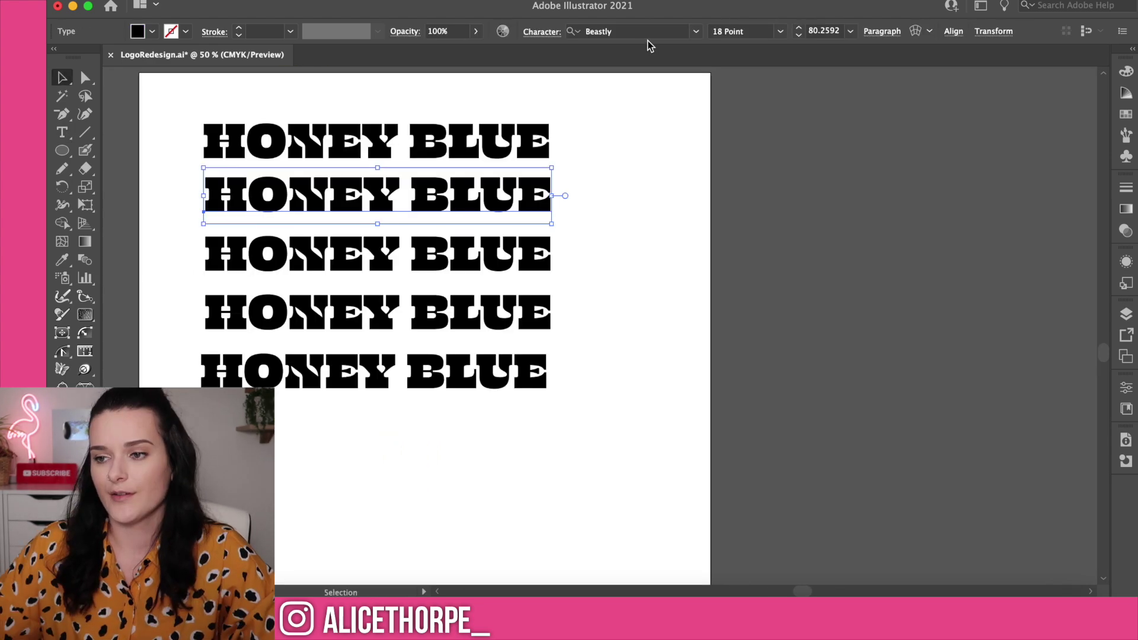
Set the second HONEY BLUE line in ALT REKT SOLID, searching all fonts for "rek" without the Recently Added filter.
click(653, 33)
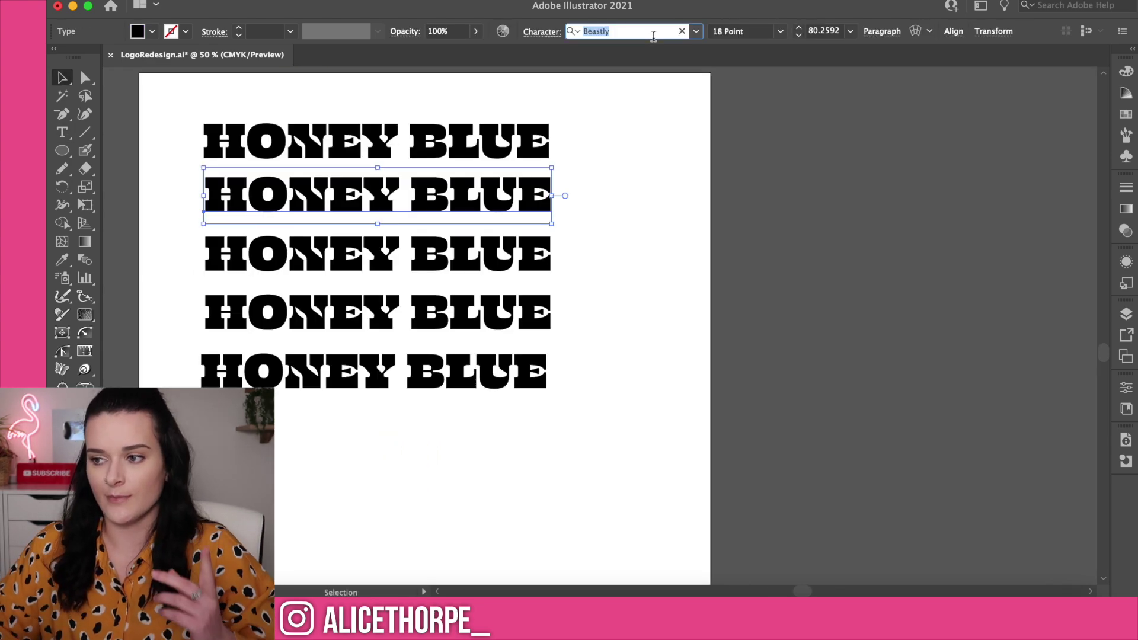
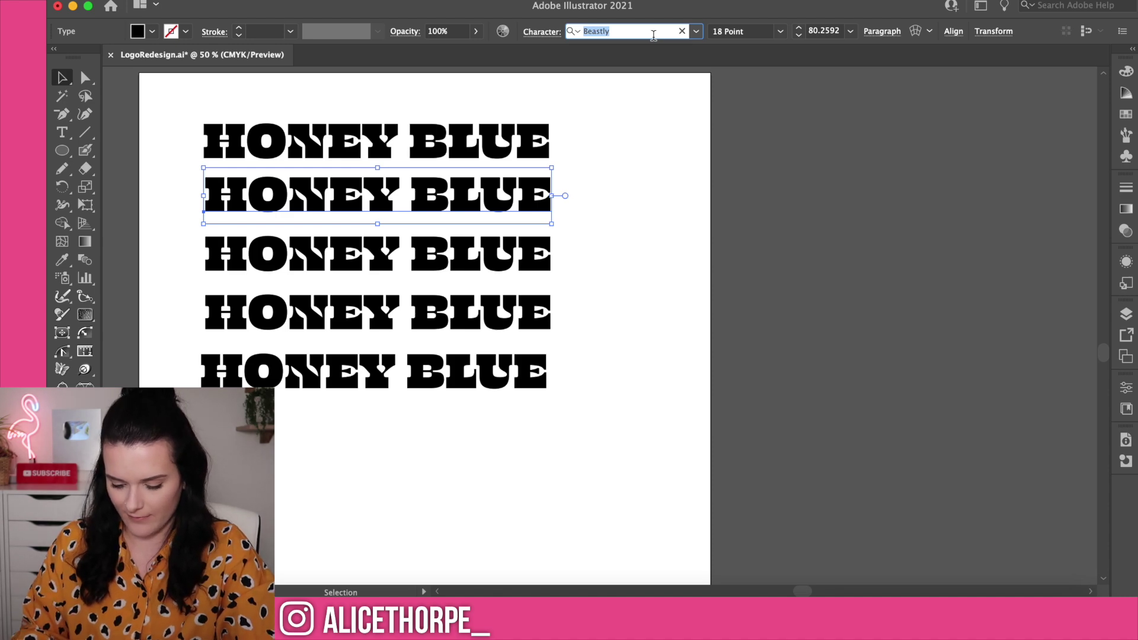
text(rek)
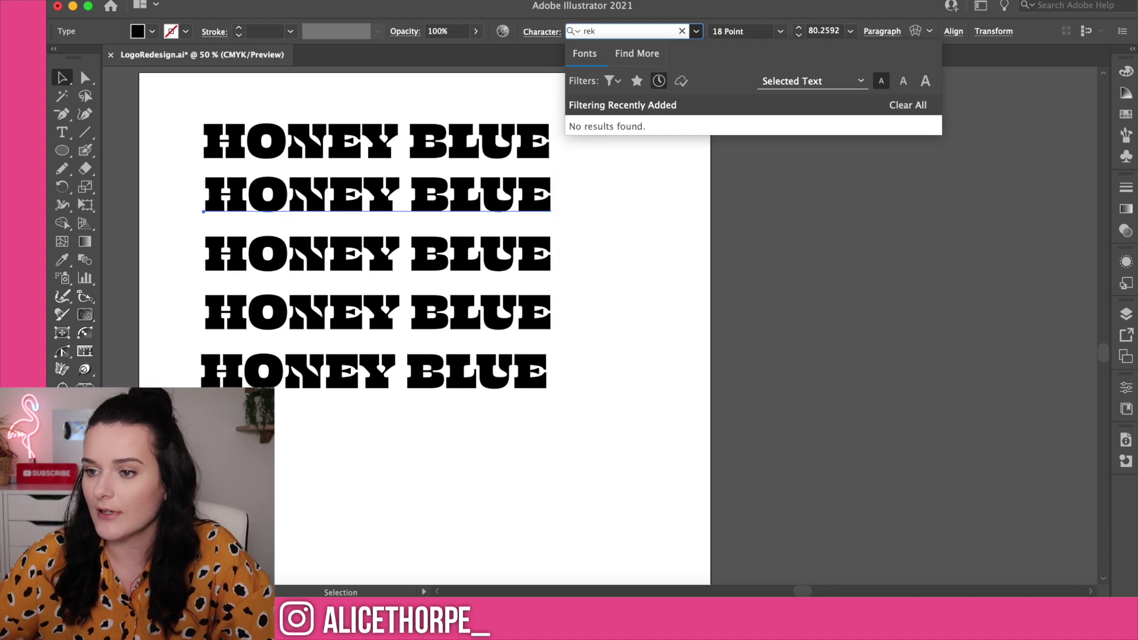
click(659, 80)
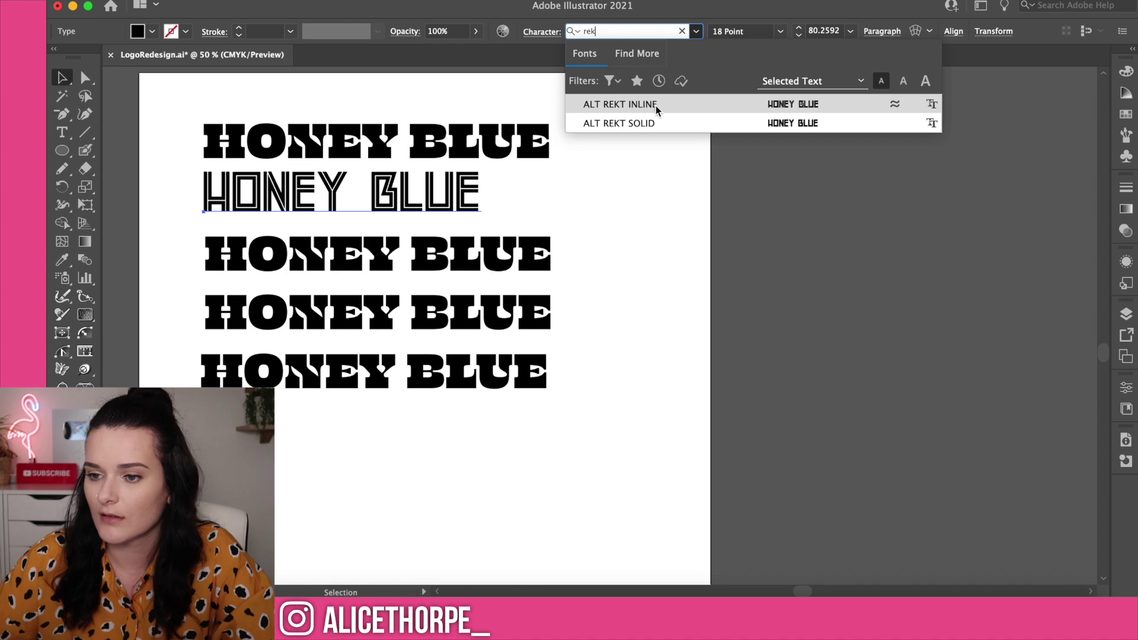
key(Escape)
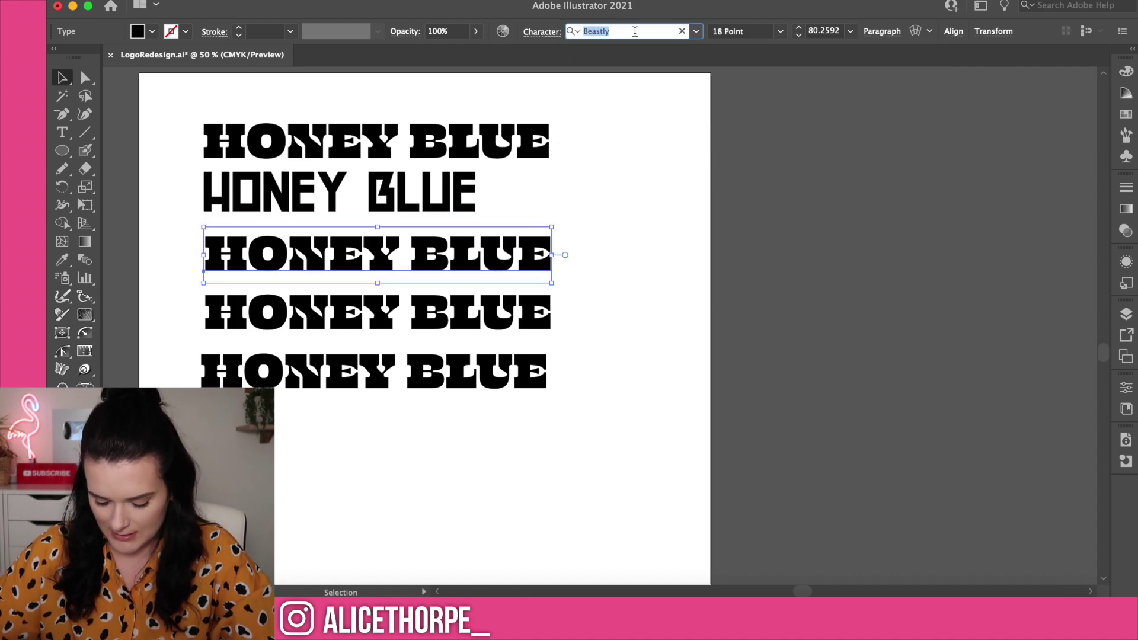
Set the third HONEY BLUE line in Parlour Pro and the fourth in GROCHES.
text(par)
key(Escape)
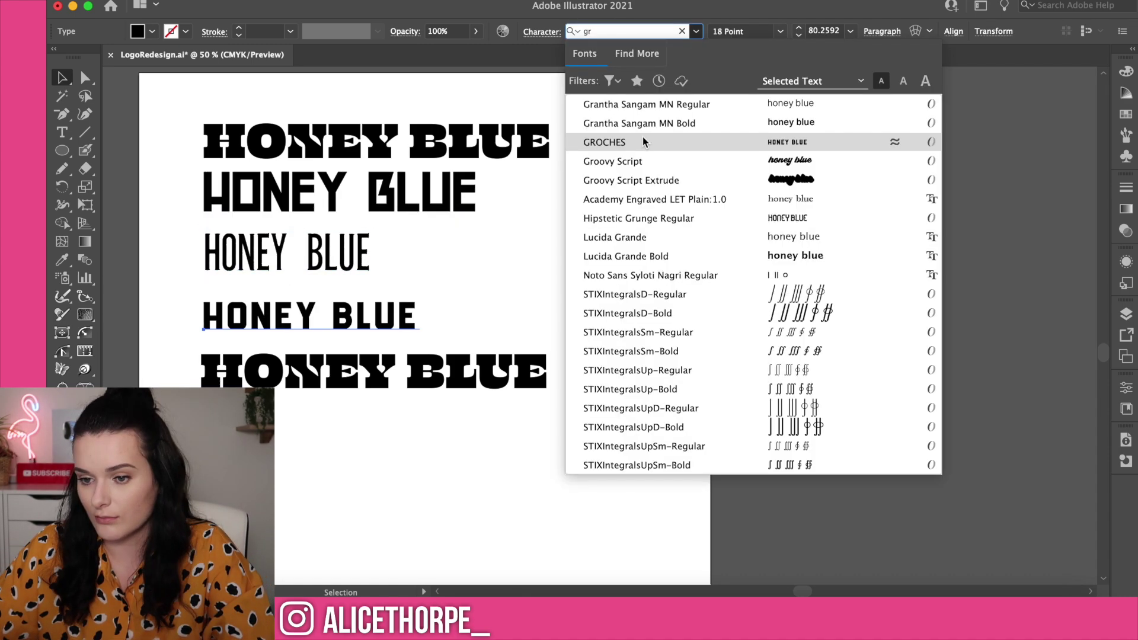
click(643, 137)
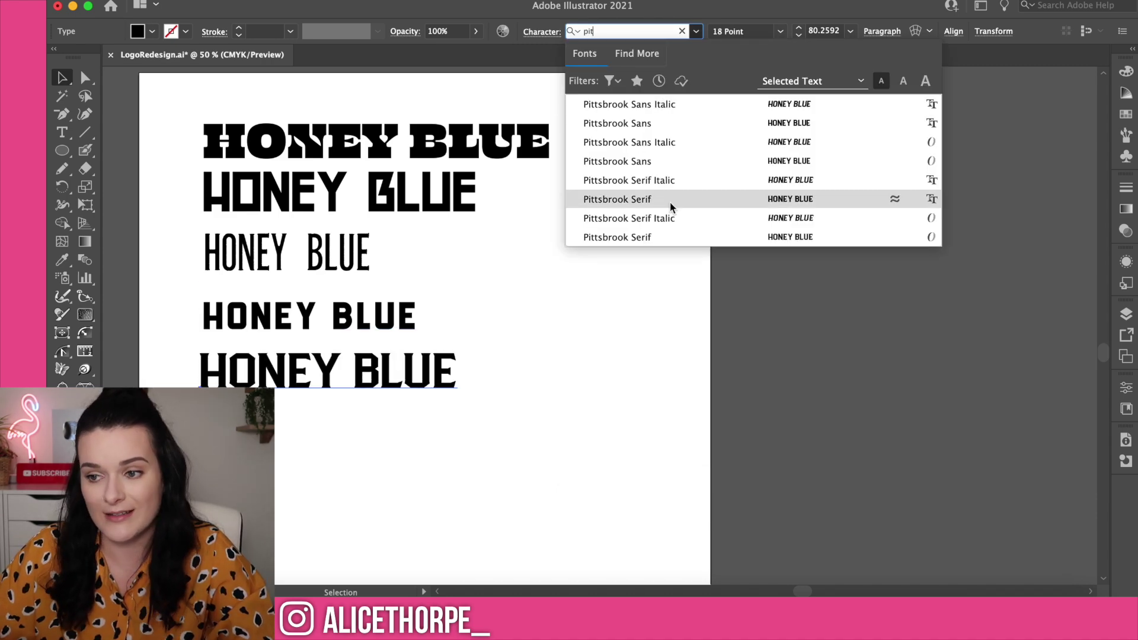
Set the fifth HONEY BLUE line in Pittsbrook Sans and reopen the list of fonts.
click(646, 166)
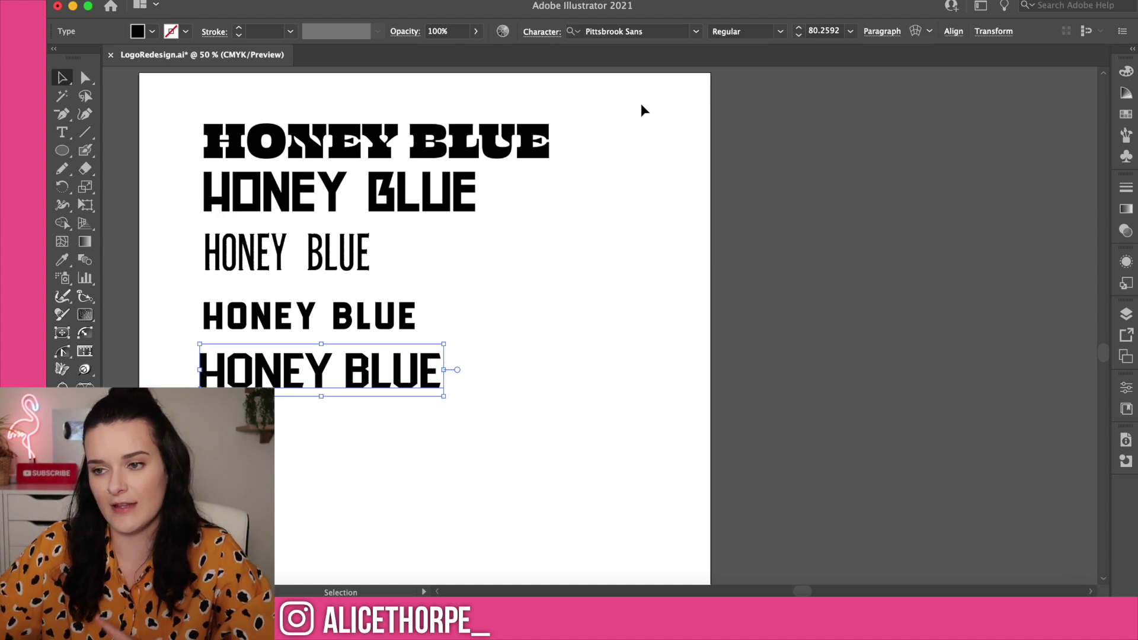
click(696, 33)
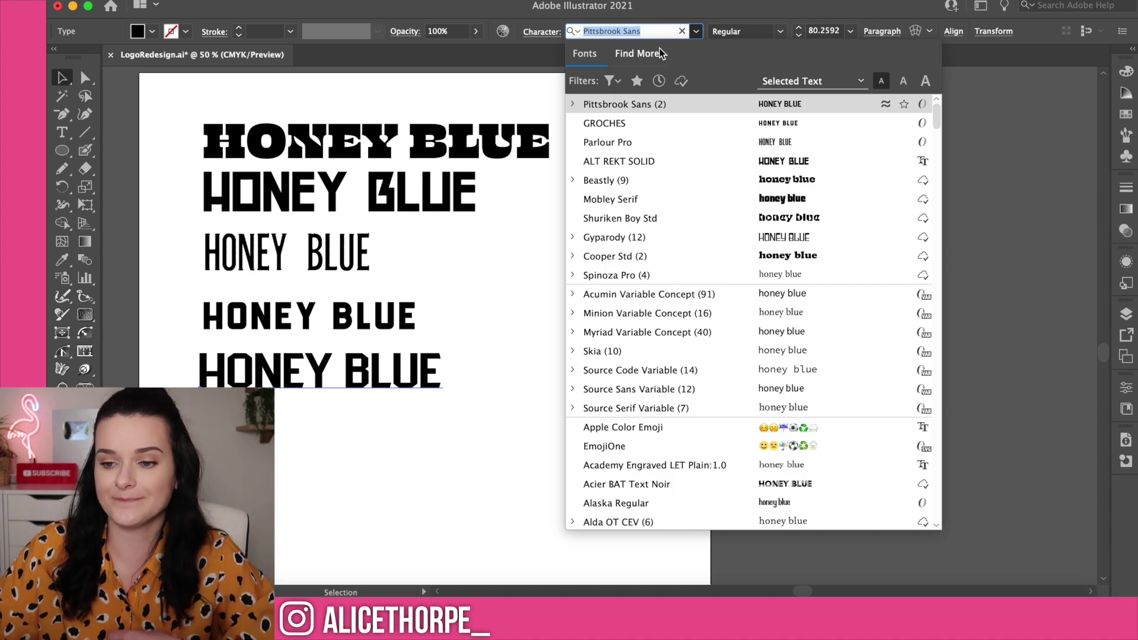
Copy the fifth HONEY BLUE line below itself and set the copy in Hanover Bold.
click(358, 386)
drag(368, 368, 356, 451)
click(695, 30)
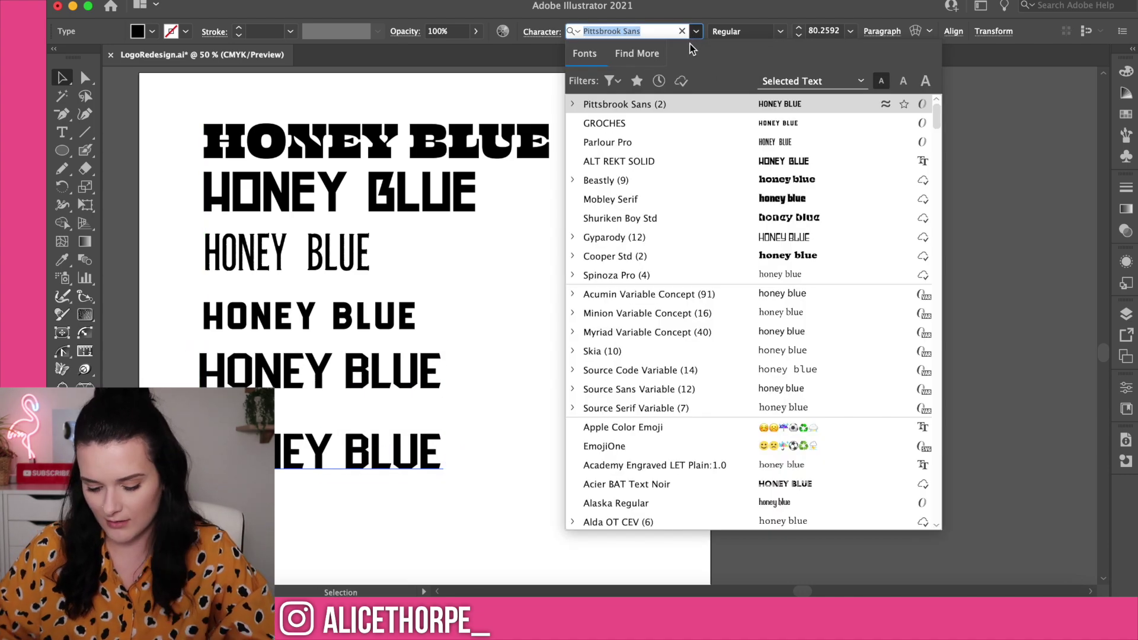
click(646, 295)
click(648, 192)
Delete the Beastly, Parlour Pro and GROCHES versions of HONEY BLUE.
click(537, 129)
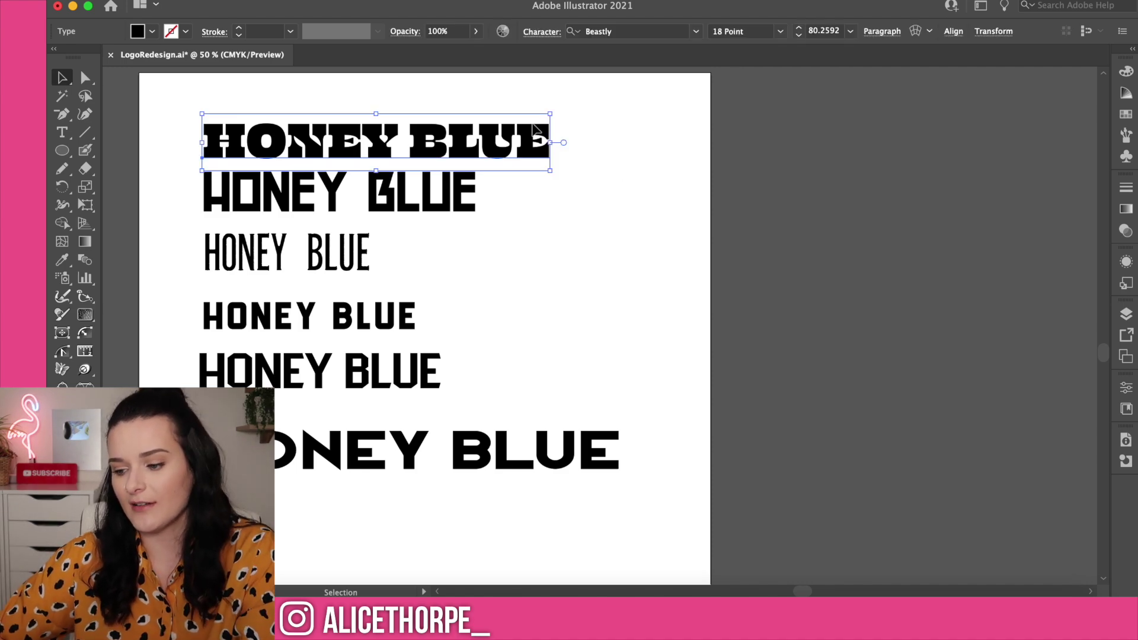
key(Delete)
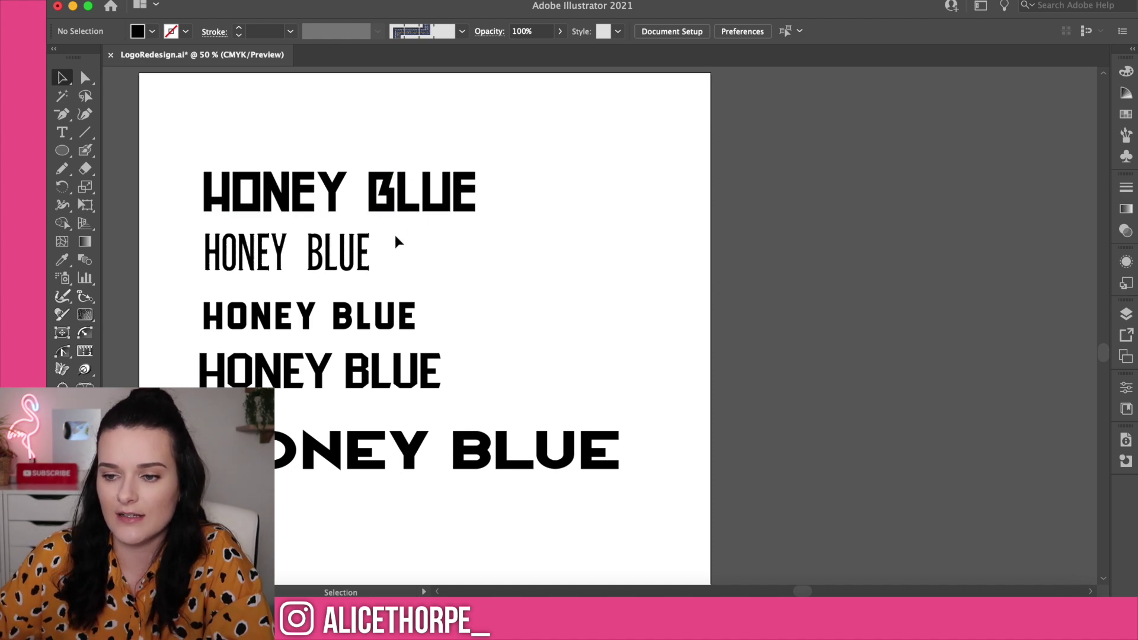
click(233, 249)
key(Delete)
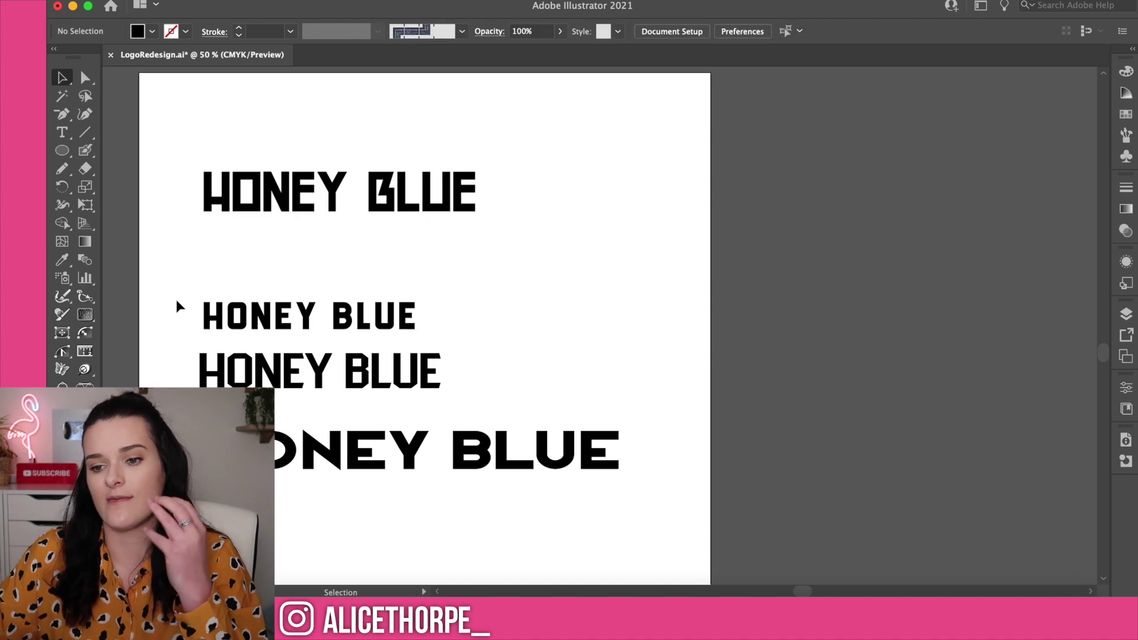
drag(168, 304, 457, 314)
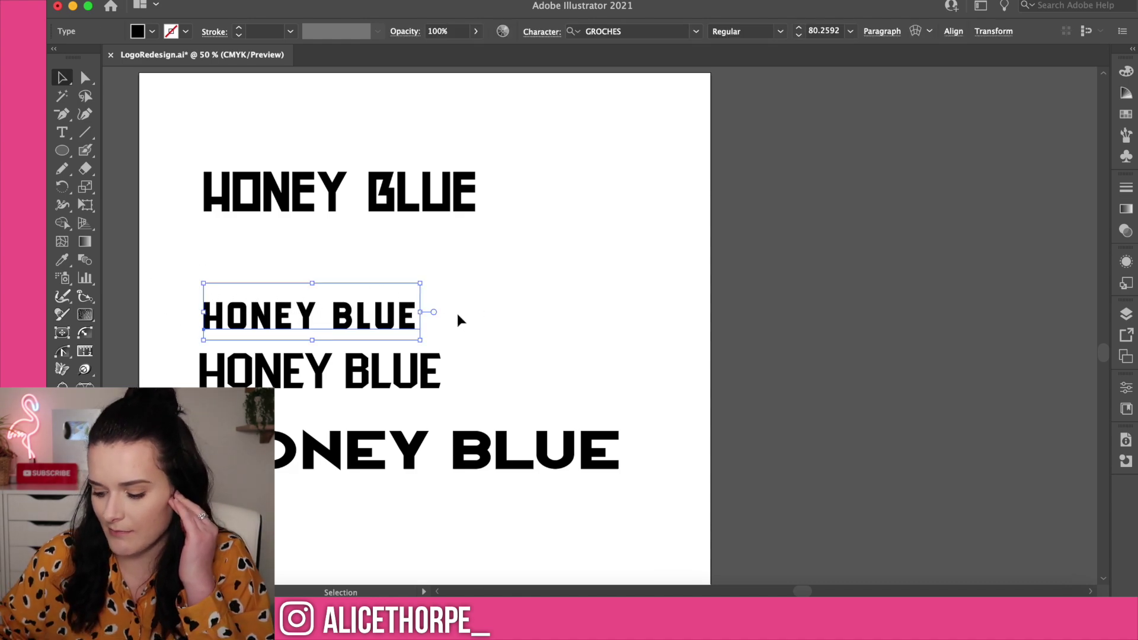
key(Delete)
Move the Pittsbrook Sans line directly beneath the ALT REKT SOLID line and delete the Hanover line.
drag(412, 372, 415, 247)
drag(440, 440, 485, 346)
click(564, 404)
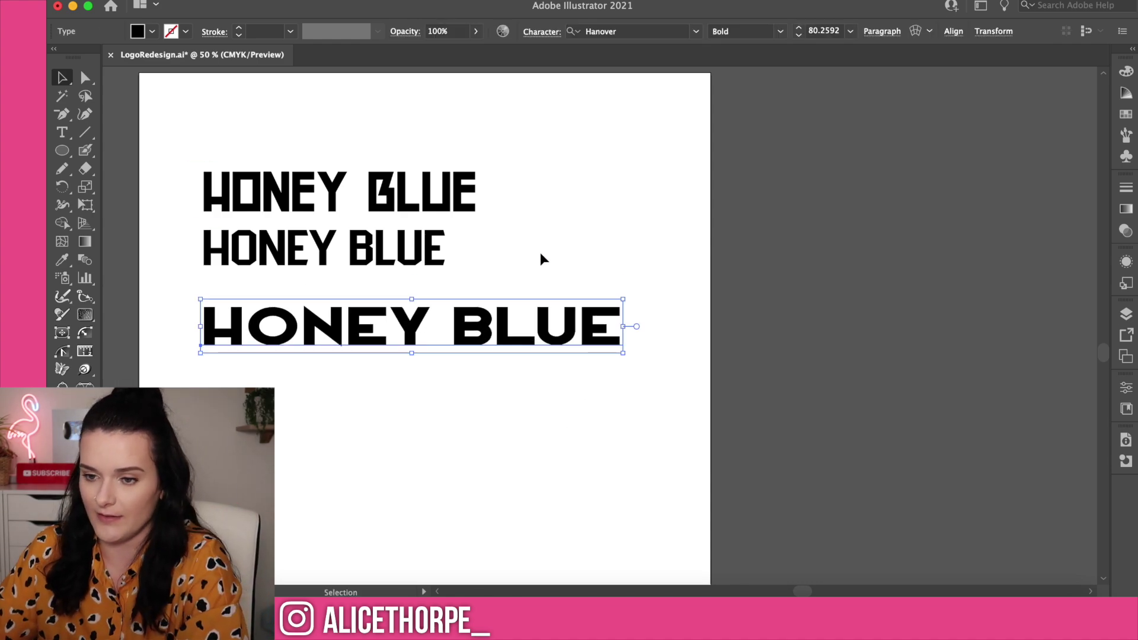
key(Delete)
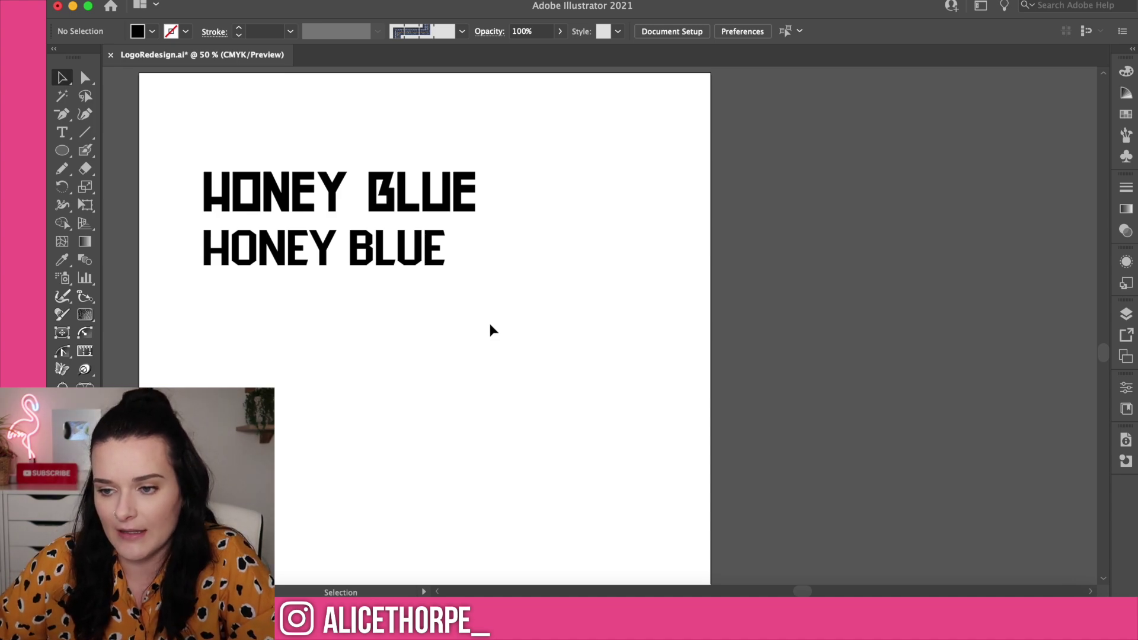
Enlarge the two remaining HONEY BLUE lines together until they nearly span the artboard's width.
drag(491, 291, 389, 287)
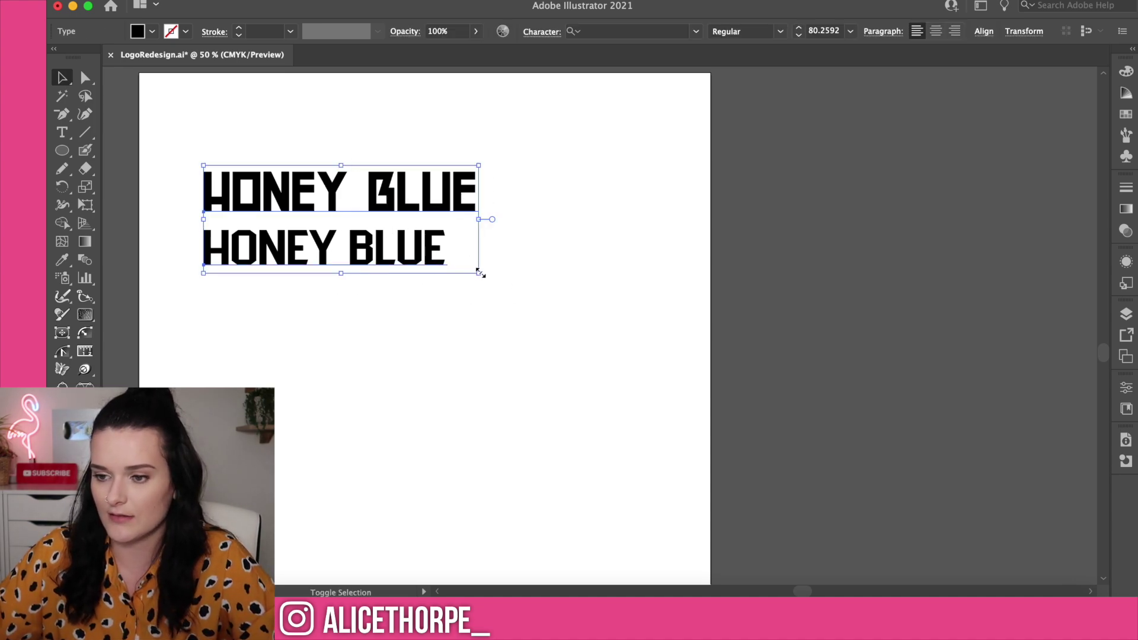
drag(478, 273, 649, 338)
click(681, 401)
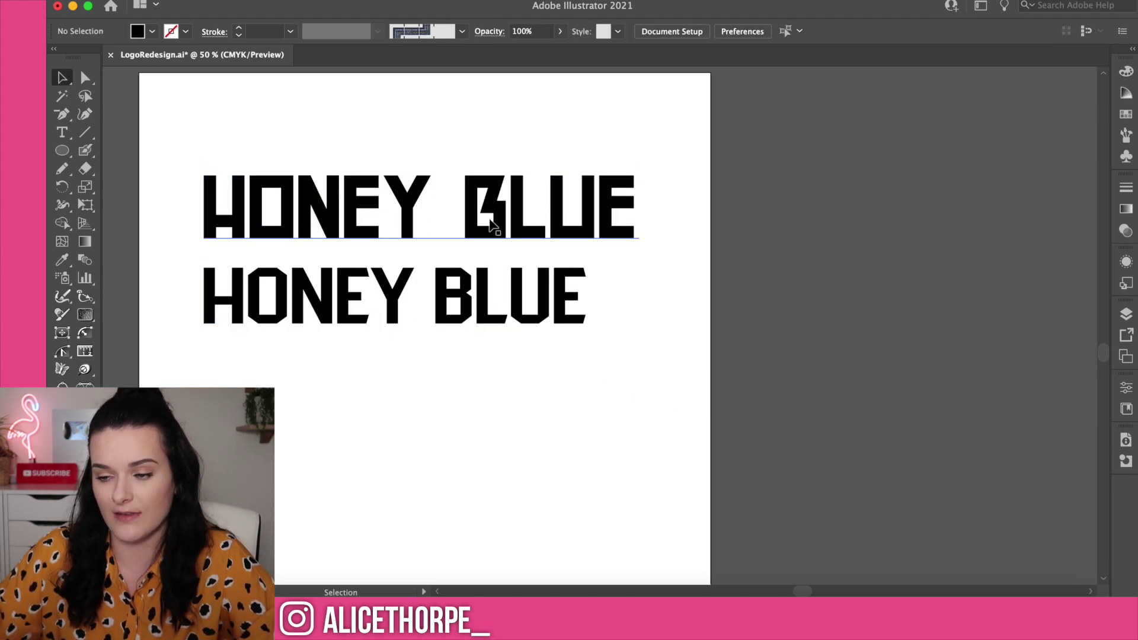
Draw a black lightning-bolt shape with the Pen tool over the Pittsbrook Sans B, echoing the angular B in the line above.
click(461, 289)
key(super+equal)
key(super+equal)
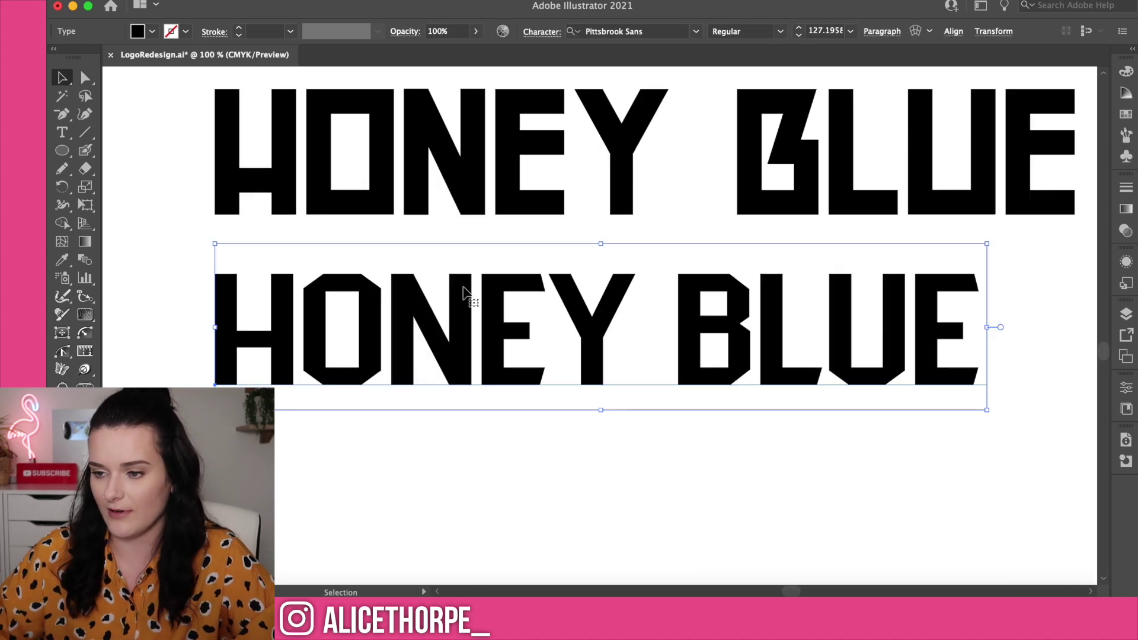
key(p)
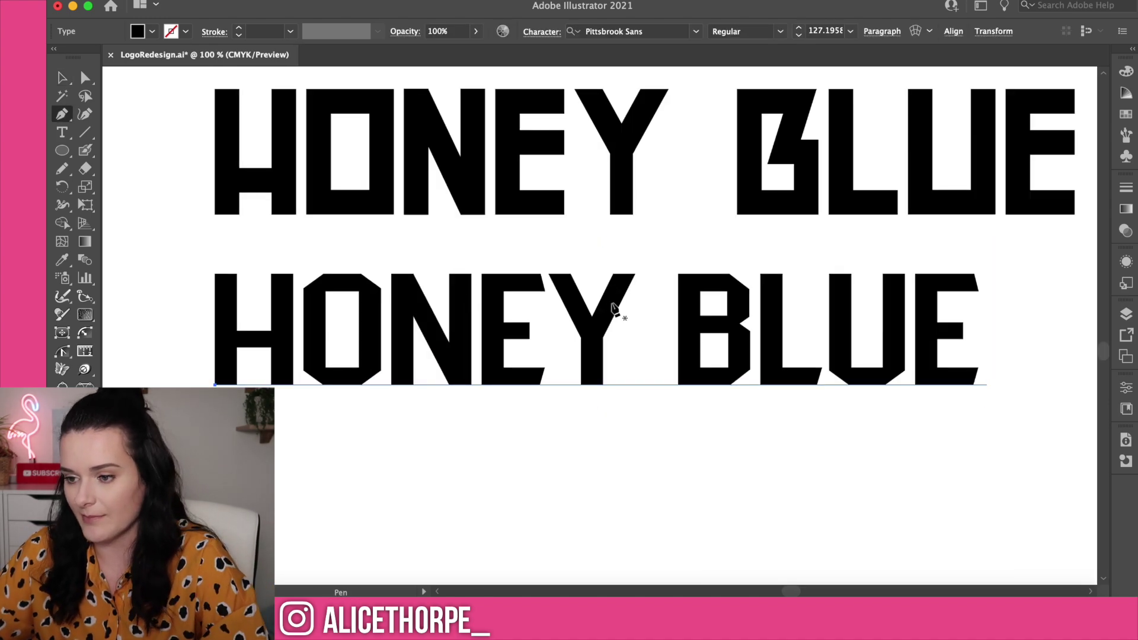
click(730, 274)
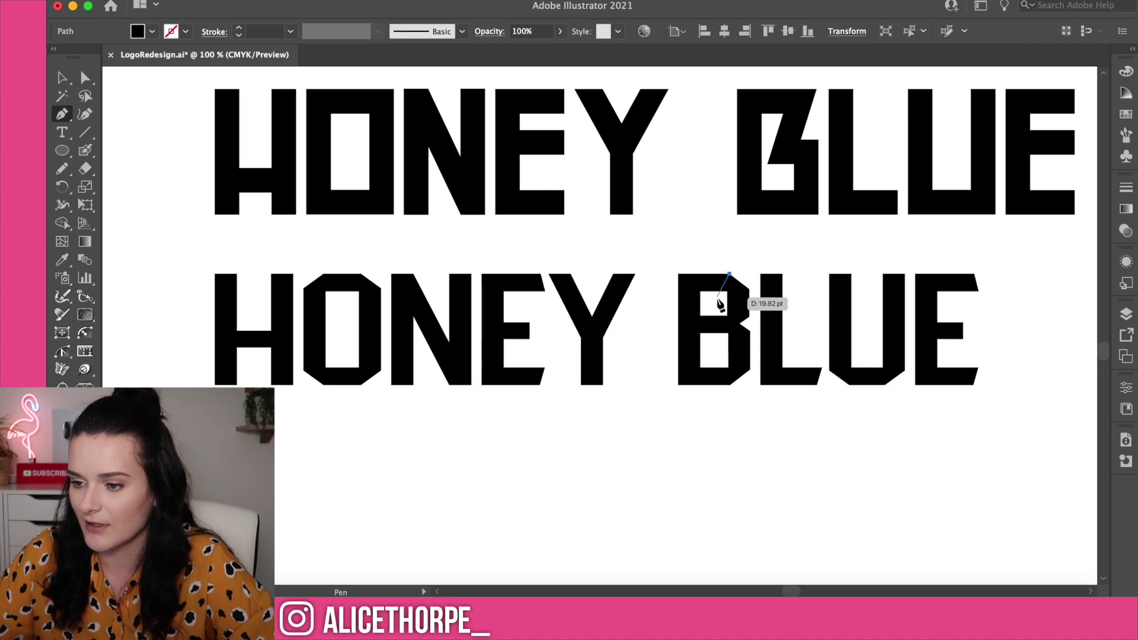
click(708, 335)
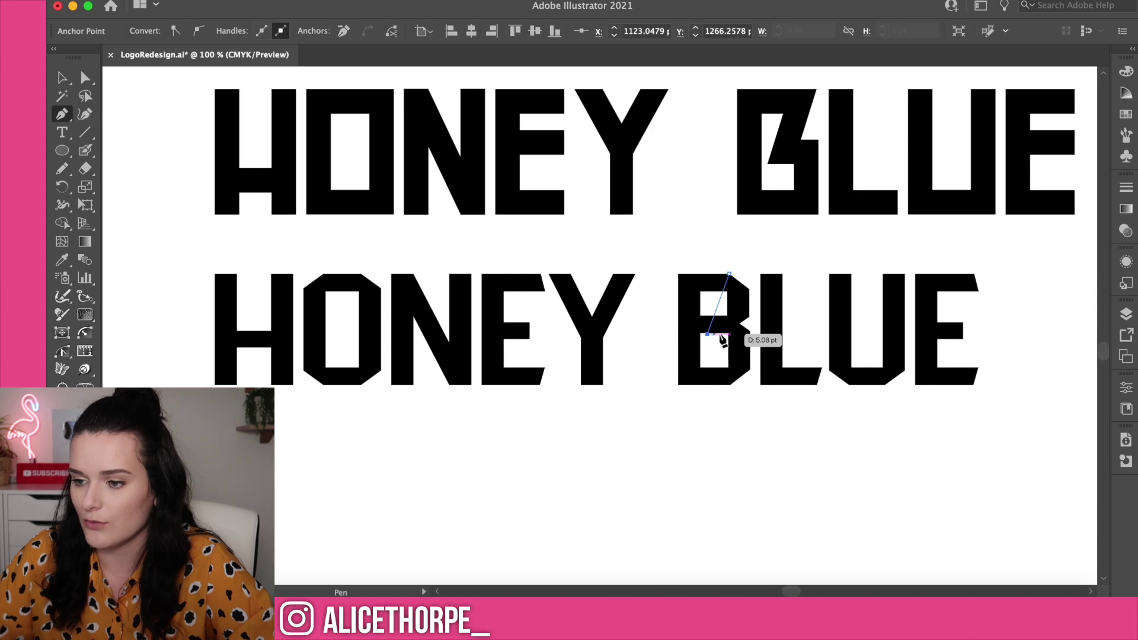
click(730, 334)
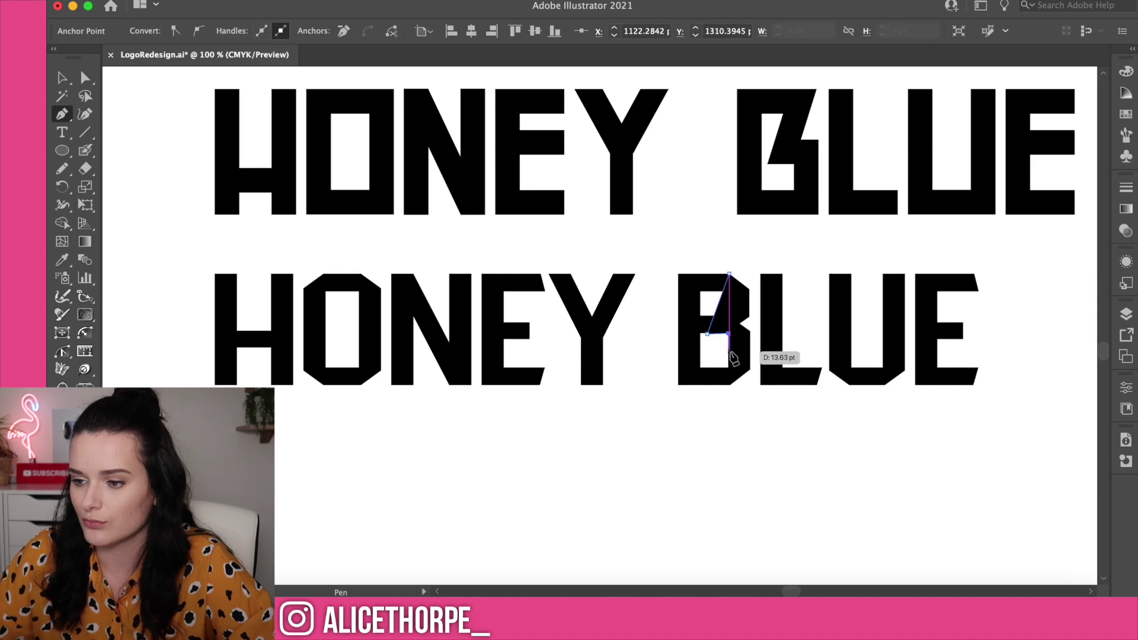
key(v)
click(702, 443)
click(726, 332)
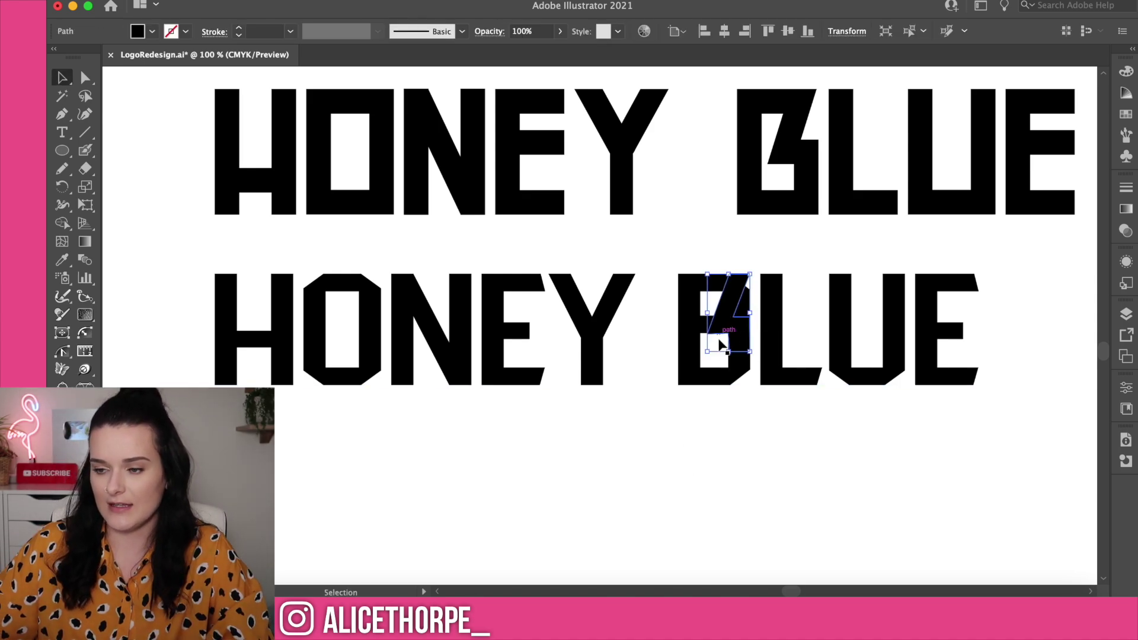
Convert the Pittsbrook Sans HONEY BLUE text to outlines.
click(523, 271)
click(520, 276)
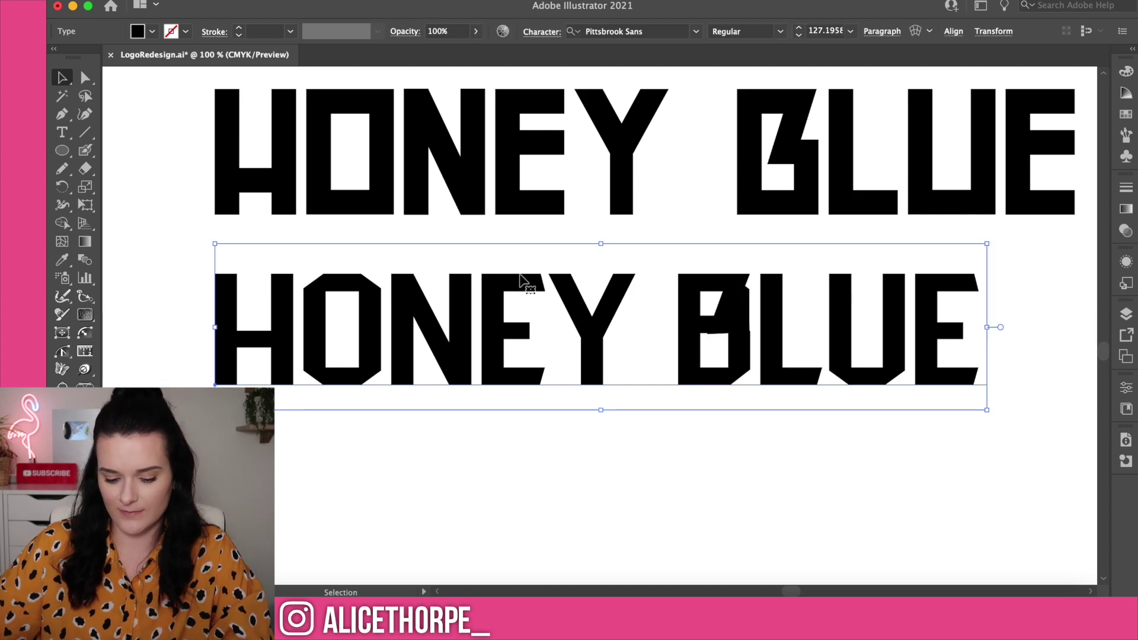
key(super+minus)
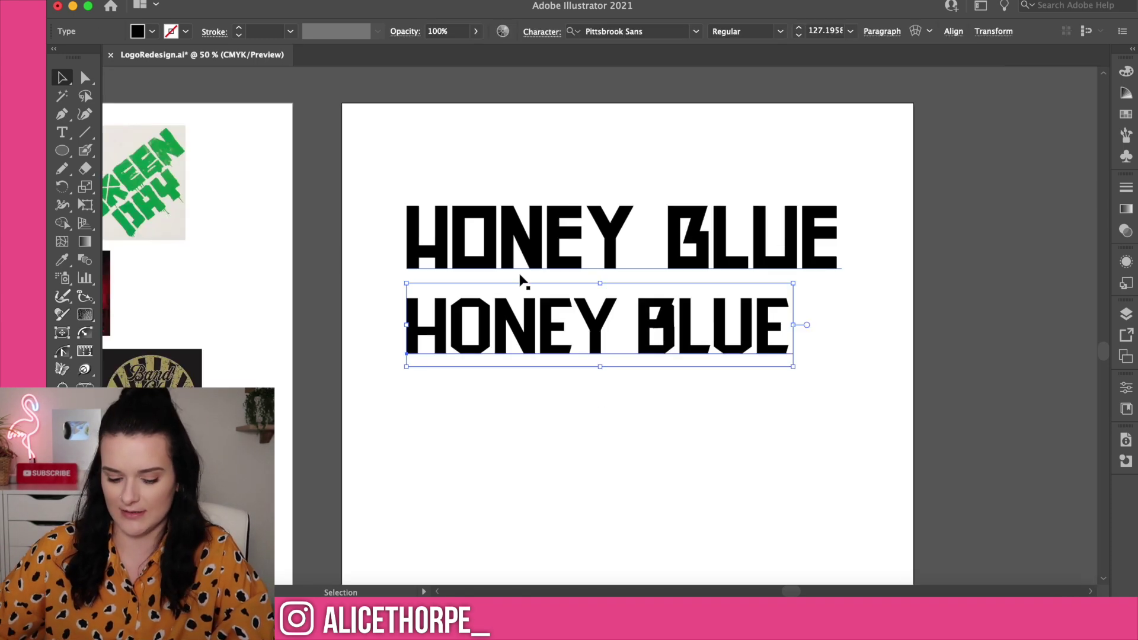
right_click(613, 367)
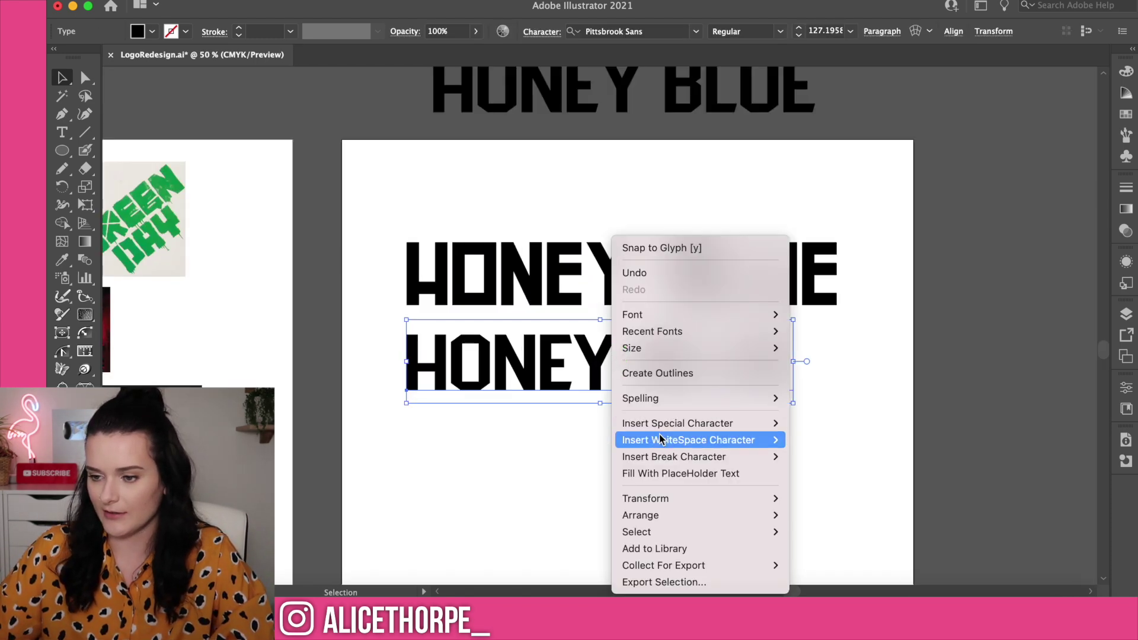
click(656, 375)
key(super+1)
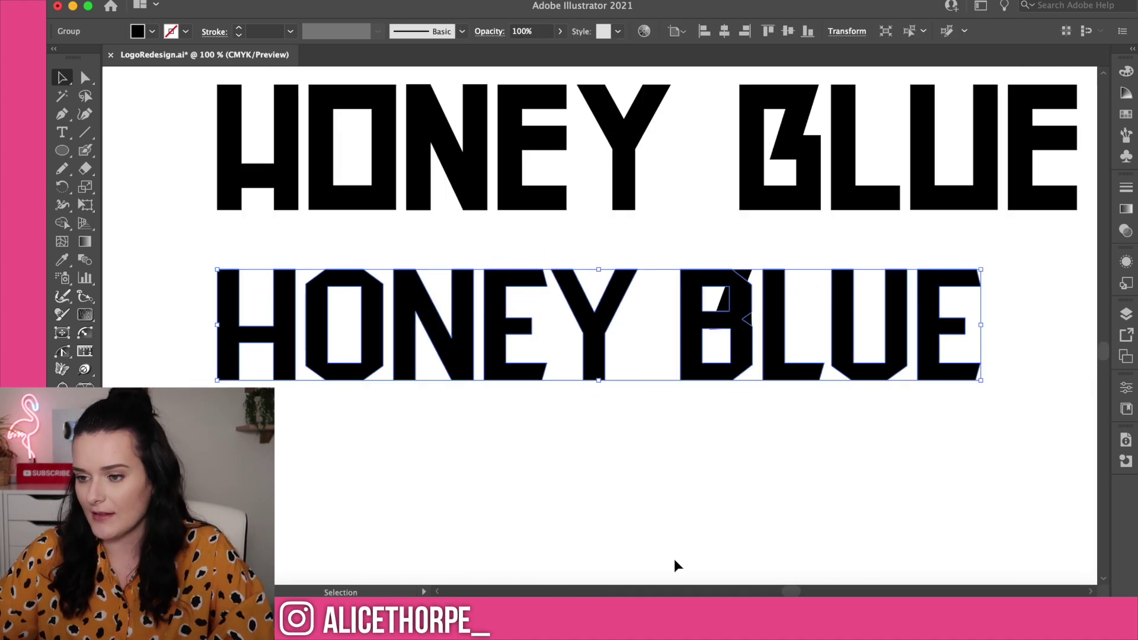
Ungroup the outlined lettering so each letter can be edited separately.
click(674, 561)
click(710, 374)
click(744, 275)
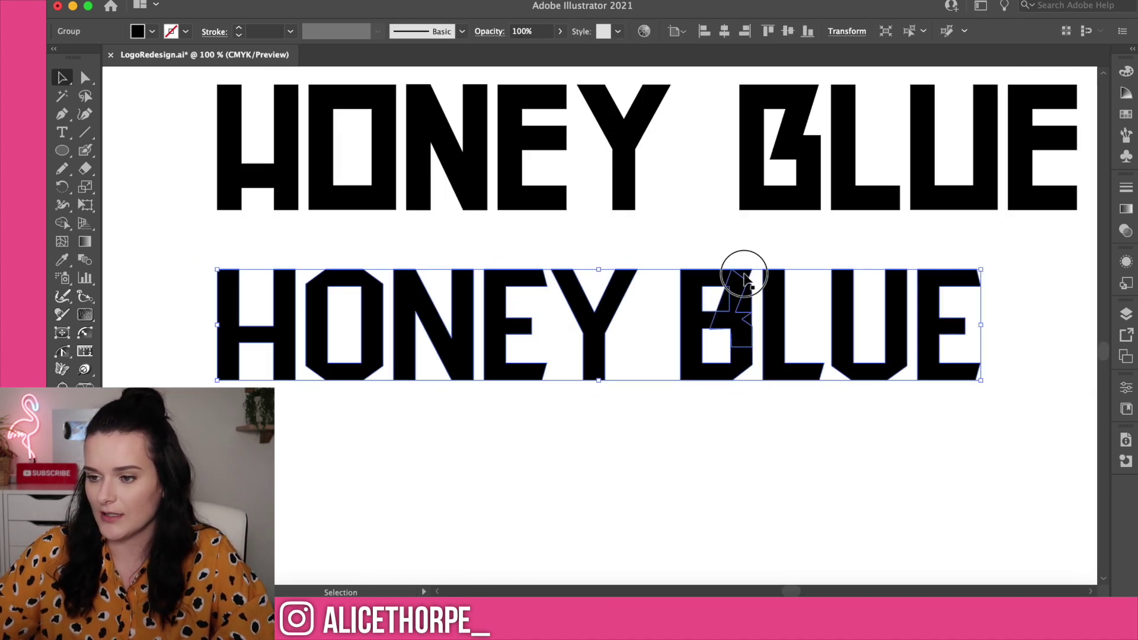
right_click(700, 301)
click(701, 440)
Erase the parts of the B that stick out beyond the bolt shape's slanted edge and remove the leftover fragment.
click(719, 315)
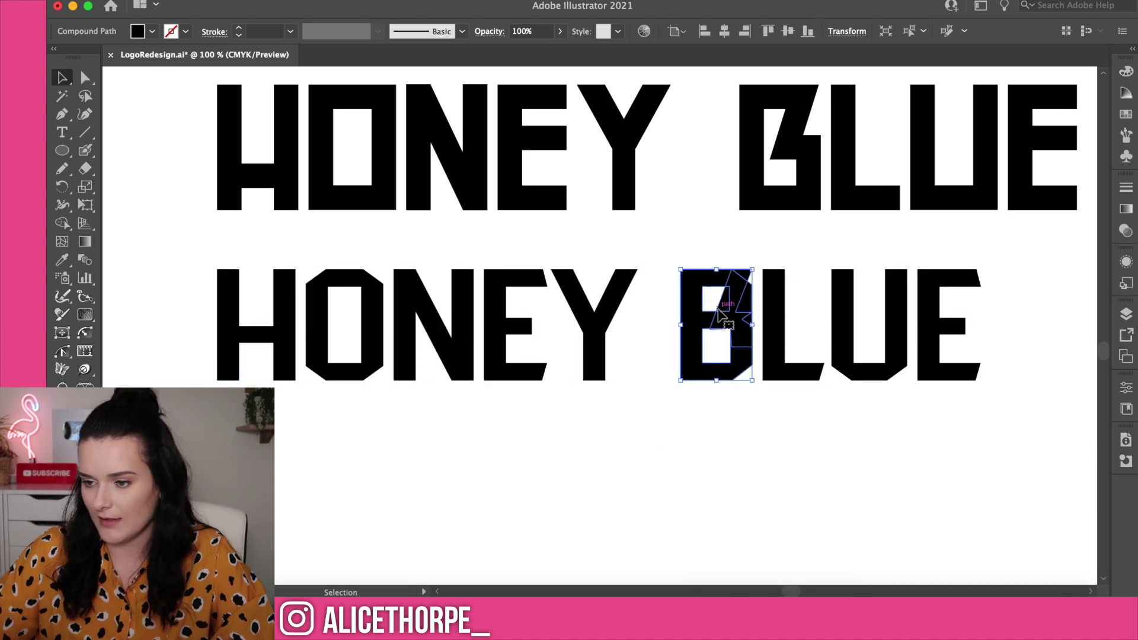
key(super+plus)
key(super+plus)
key(super+plus)
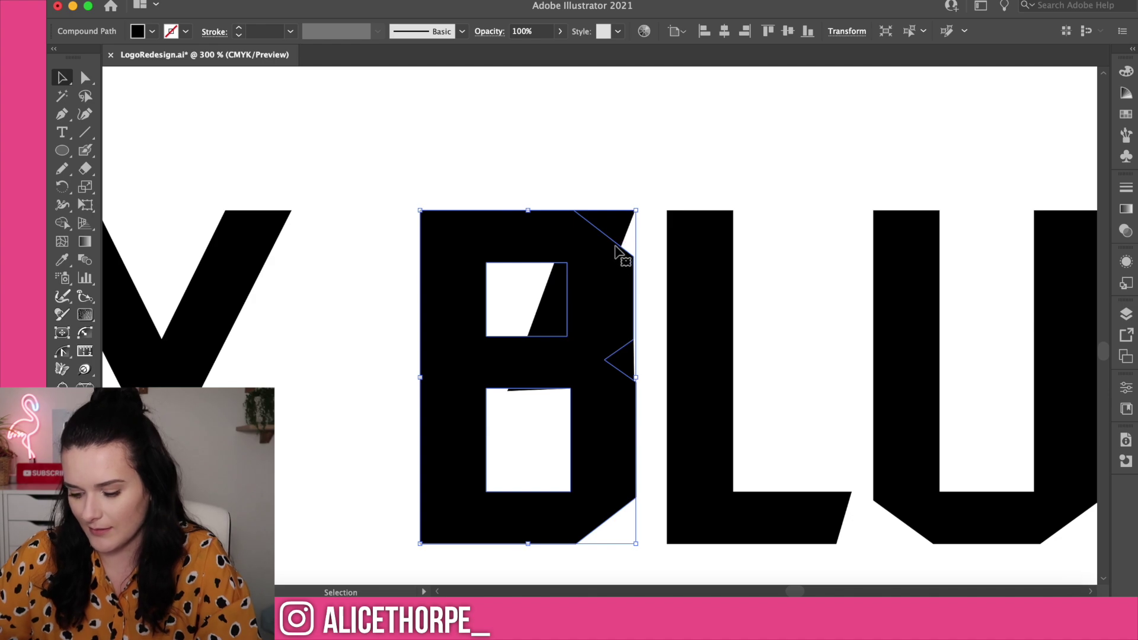
key(shift+e)
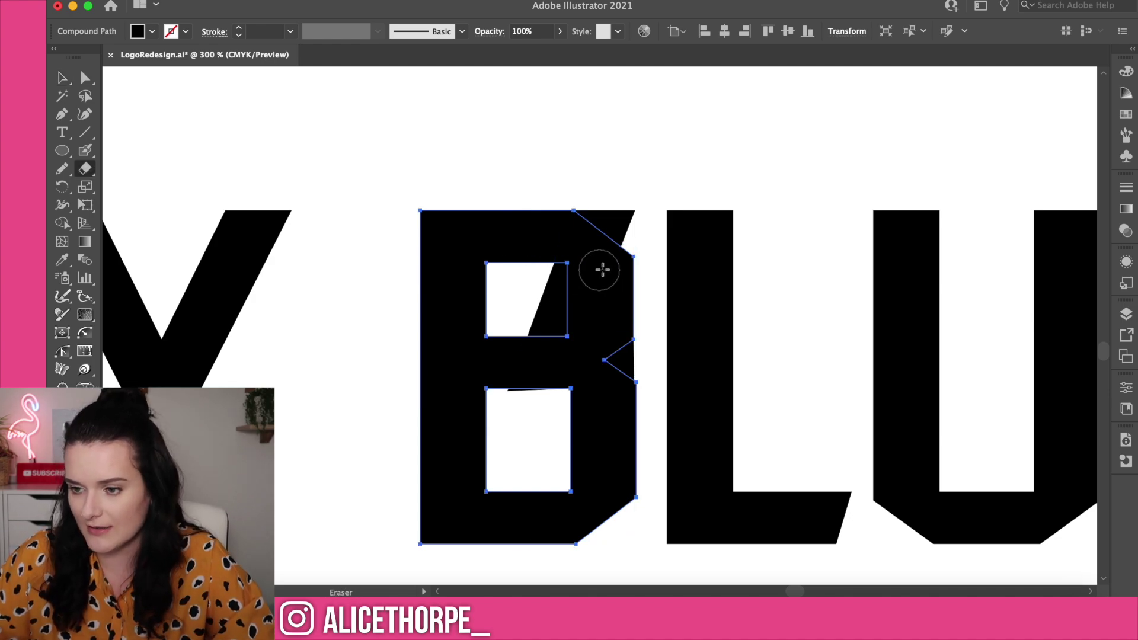
mouse_move(599, 267)
mouse_down()
mouse_move(617, 257)
mouse_move(589, 330)
mouse_move(581, 310)
mouse_move(566, 338)
mouse_move(619, 327)
mouse_move(624, 363)
mouse_up()
key(v)
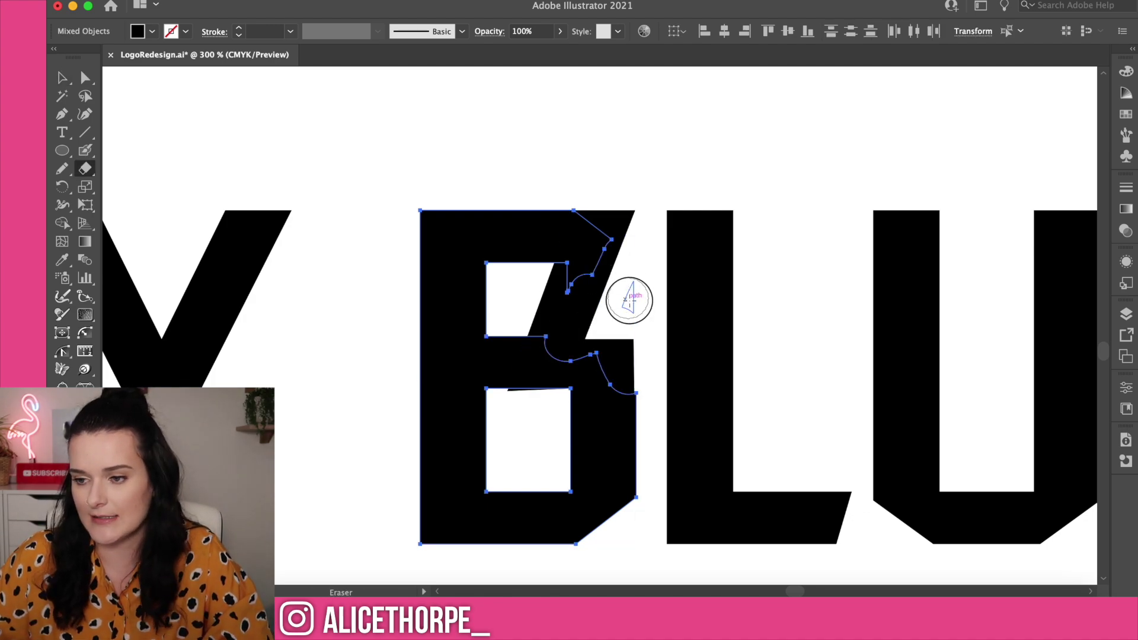
click(630, 297)
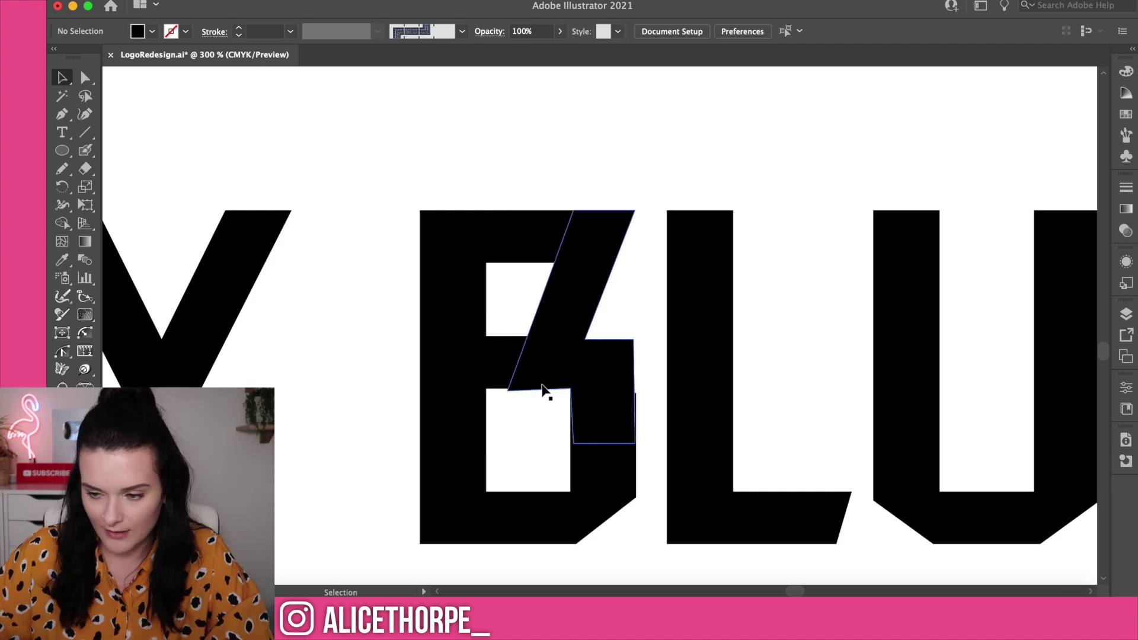
Move the bolt shape's anchor points to the corner of the B's lower opening and to its outer lower corner.
key(a)
click(513, 395)
drag(508, 391, 500, 390)
drag(635, 444, 634, 491)
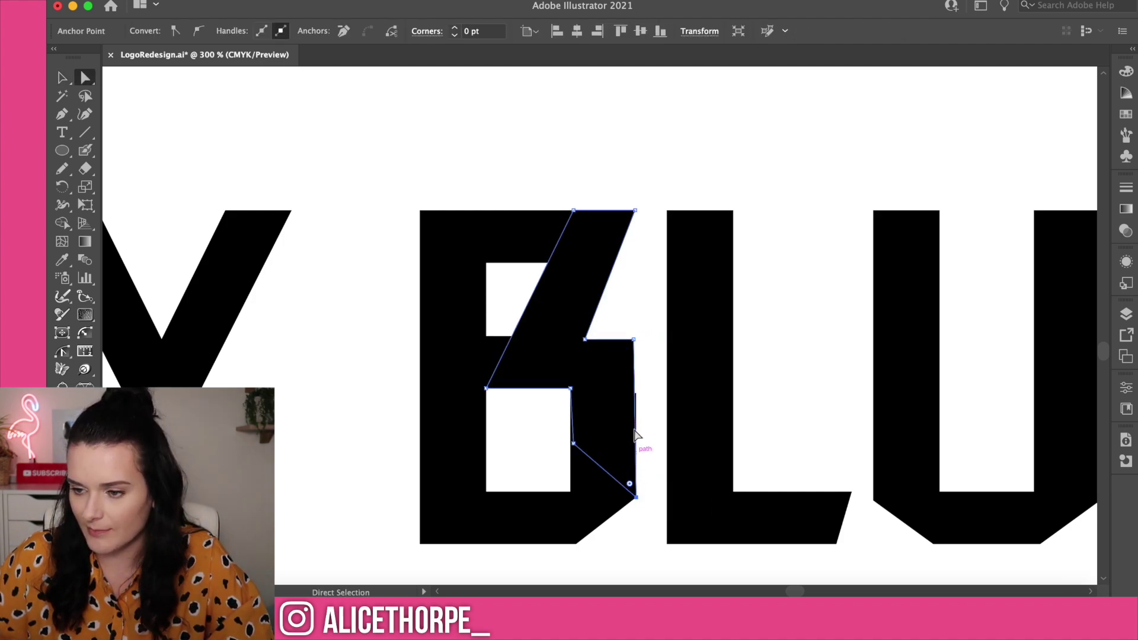
click(208, 198)
Delete the ALT REKT SOLID version of HONEY BLUE, keeping only the customised lettering.
key(super+minus)
key(super+minus)
key(super+minus)
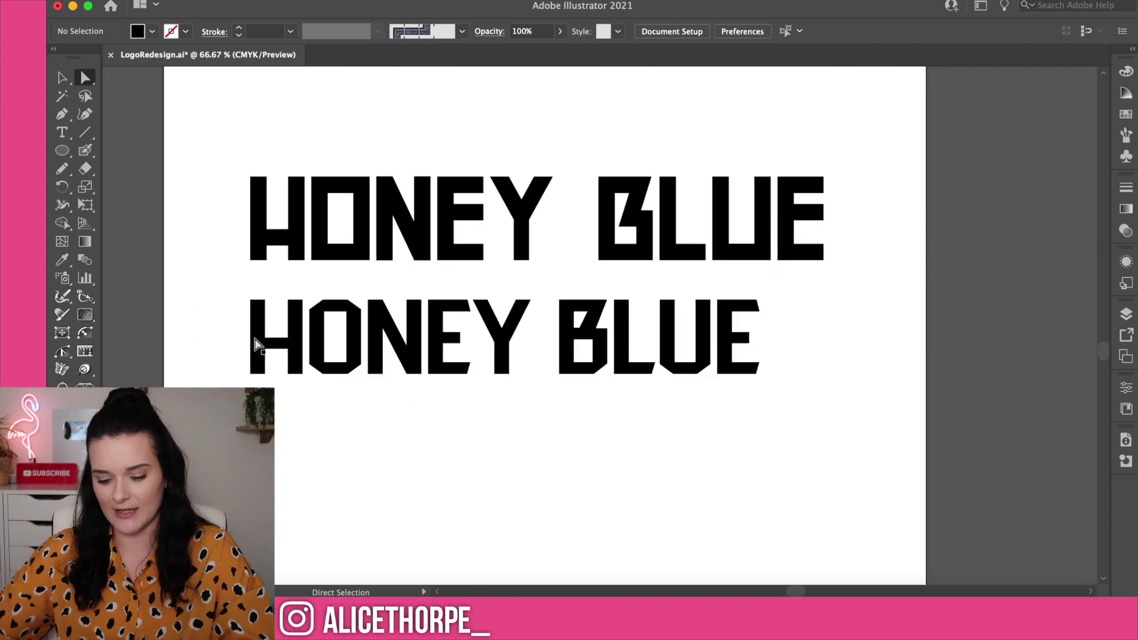
key(v)
drag(229, 139, 780, 265)
key(Delete)
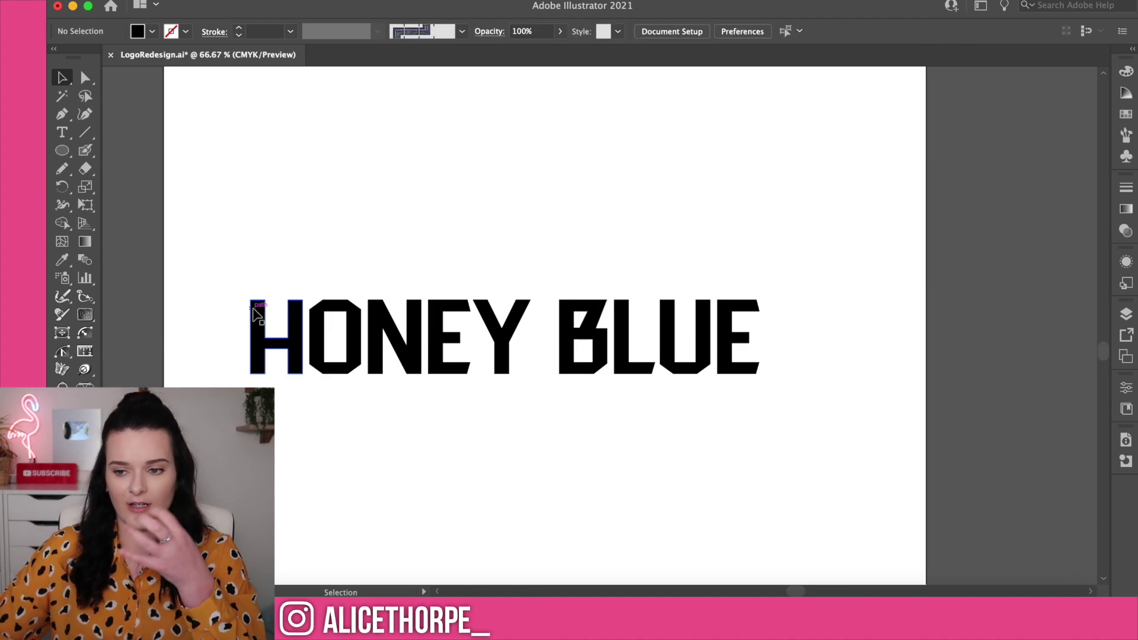
Shift the HONEY BLUE lettering up slightly and unite the B and its bolt piece into one shape.
drag(257, 315, 256, 286)
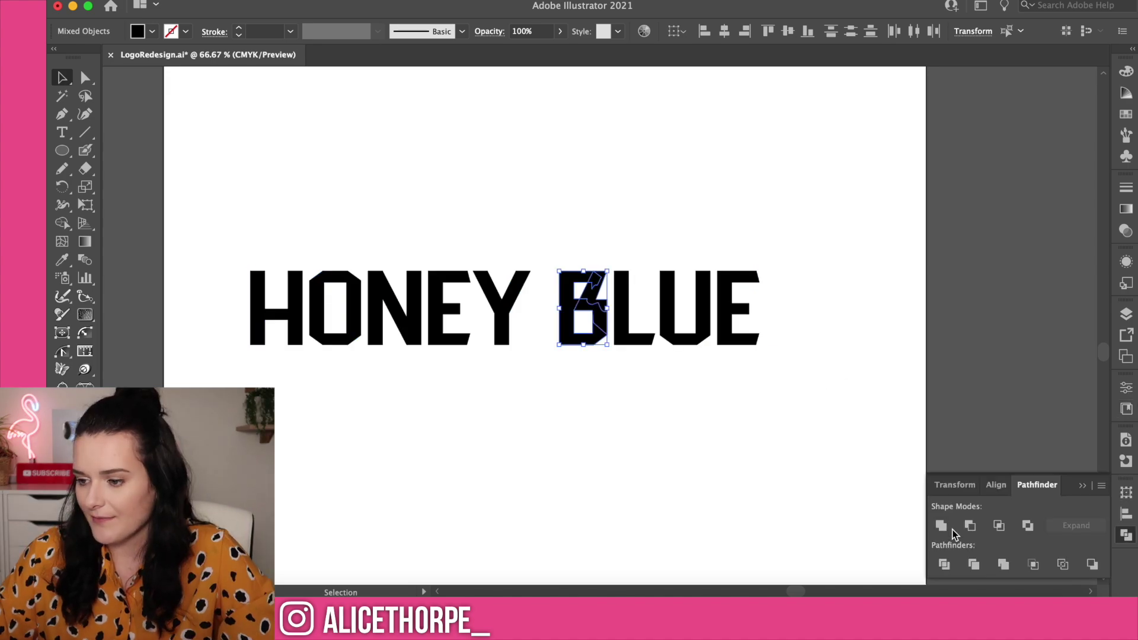
click(947, 524)
click(555, 458)
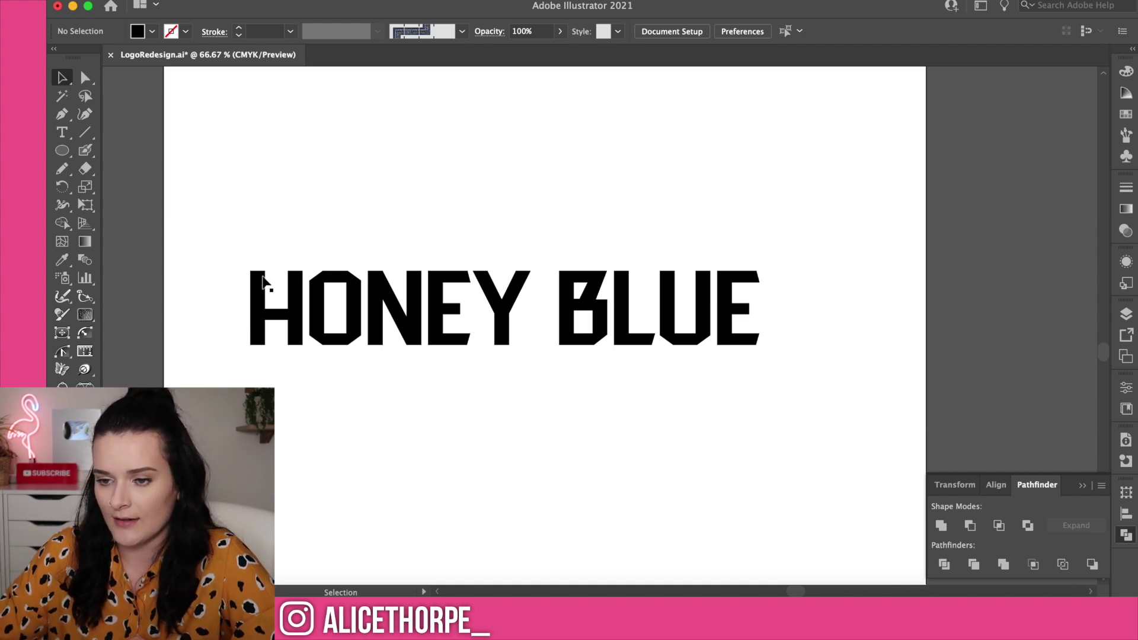
Select all the HONEY BLUE letters and move them to the upper part of the artboard.
click(322, 317)
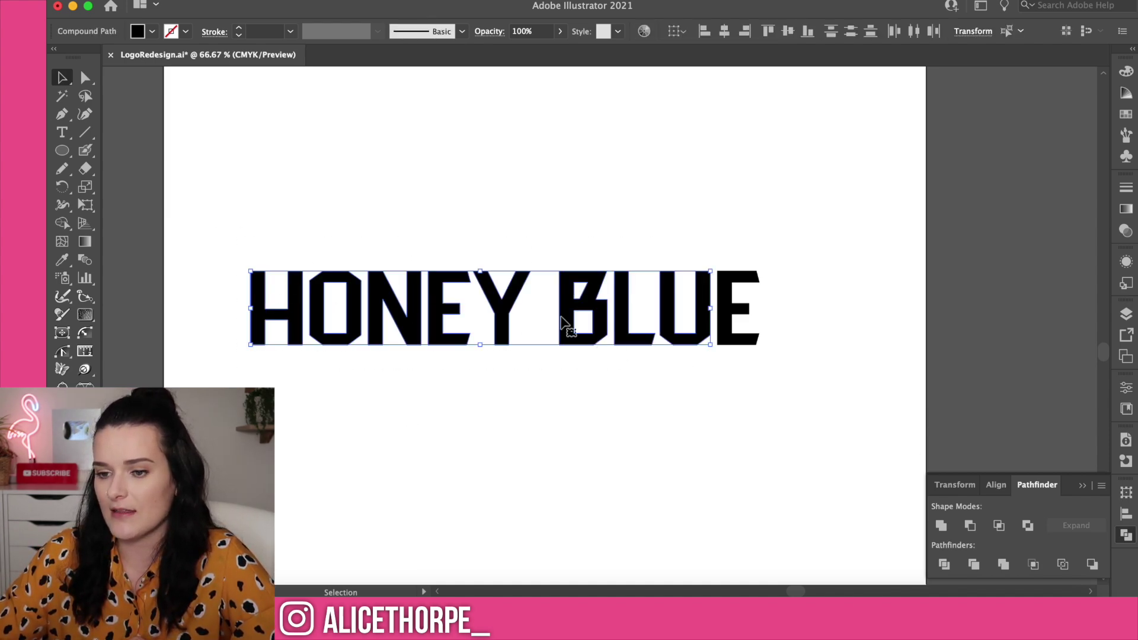
click(223, 226)
drag(223, 226, 784, 380)
drag(676, 326, 693, 191)
Duplicate the complete HONEY BLUE lettering below the original.
click(229, 109)
drag(229, 109, 656, 221)
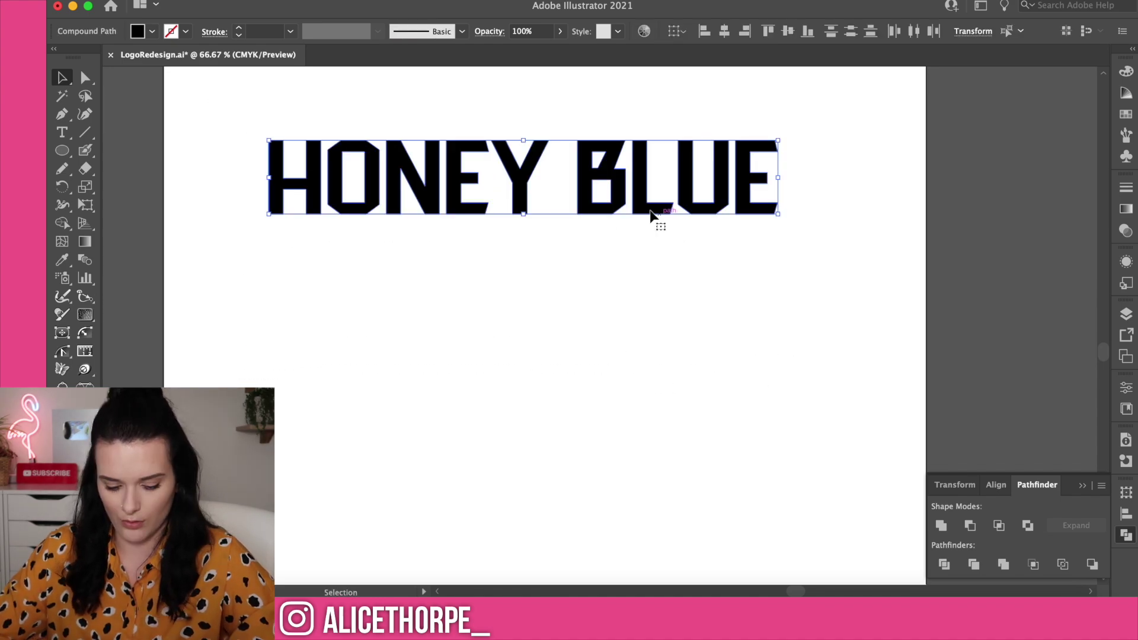
key(a)
key(v)
drag(525, 165, 547, 326)
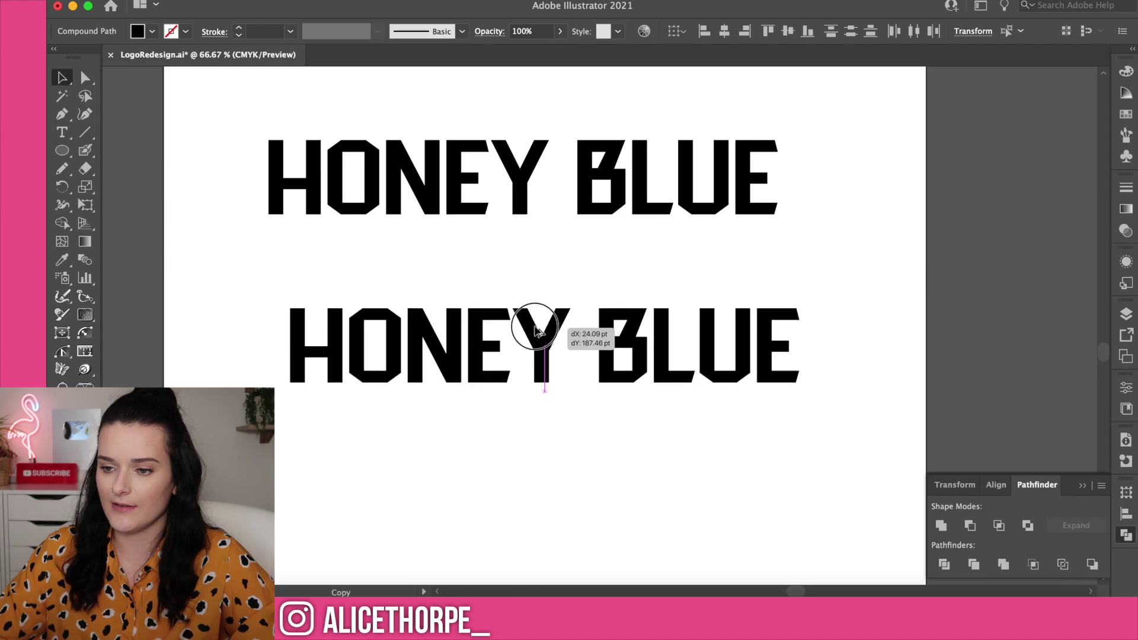
Stack the duplicate on two lines by moving BLUE directly beneath HONEY.
click(587, 278)
drag(816, 413, 817, 414)
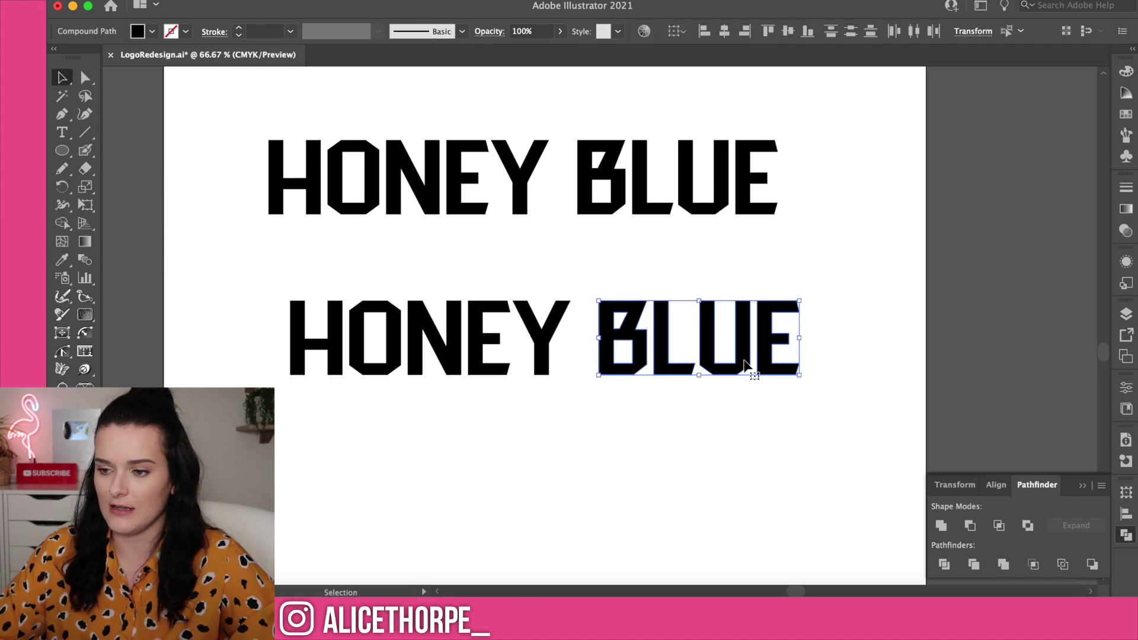
drag(746, 370, 486, 452)
click(621, 473)
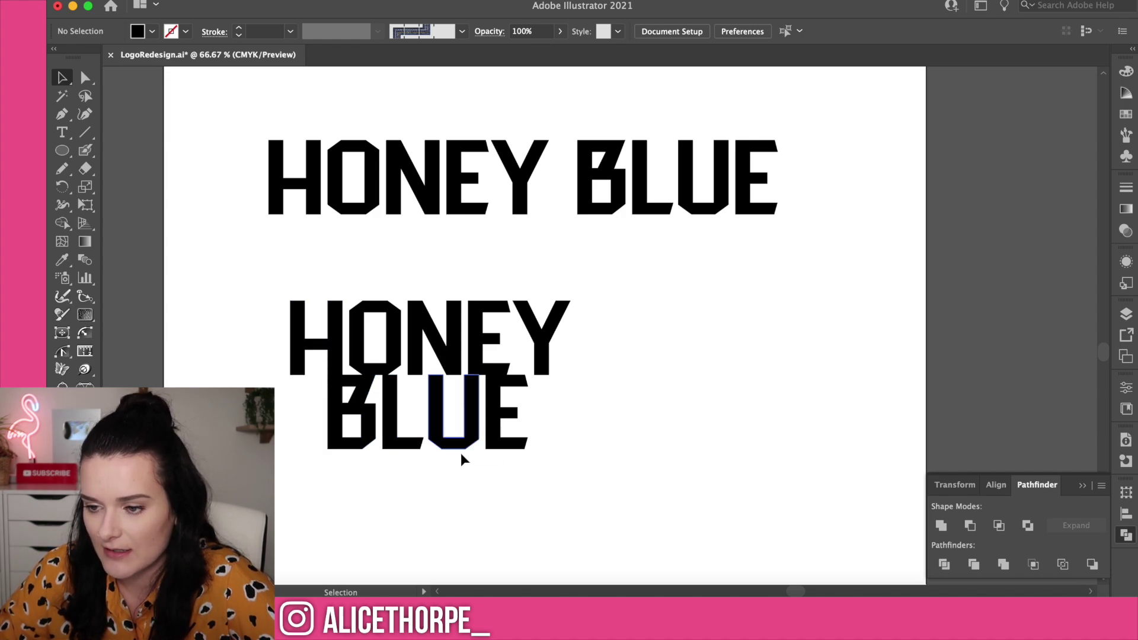
Tighten the stacked lettering by nudging the U of BLUE right and the N and E of HONEY slightly left.
click(516, 446)
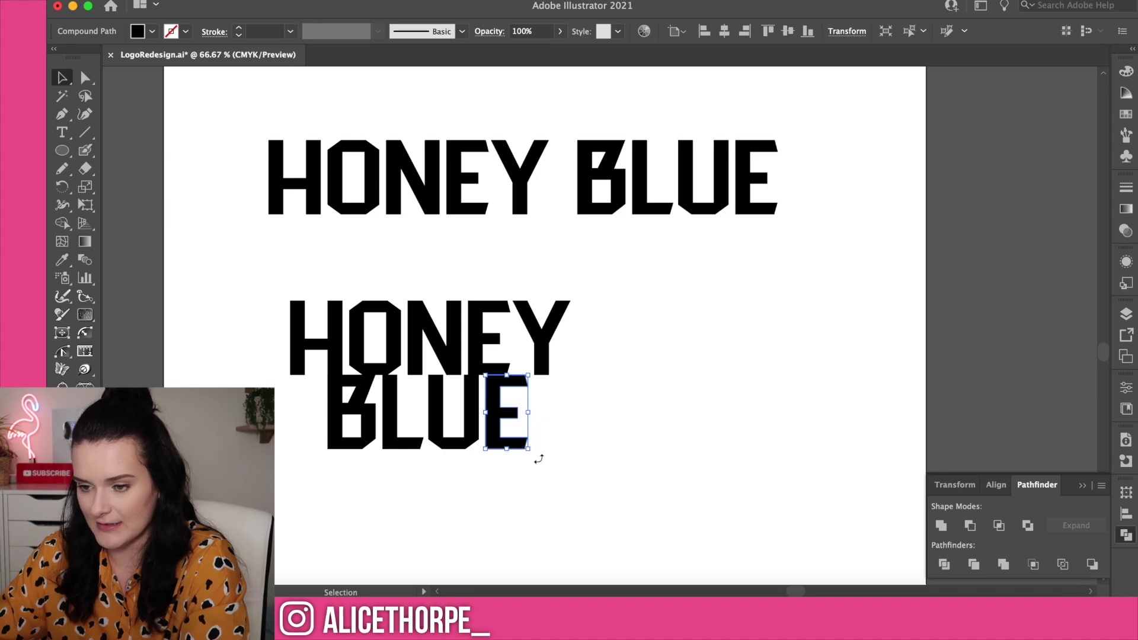
key(super+equal)
click(408, 452)
scroll(407, 453, up, 1)
click(545, 346)
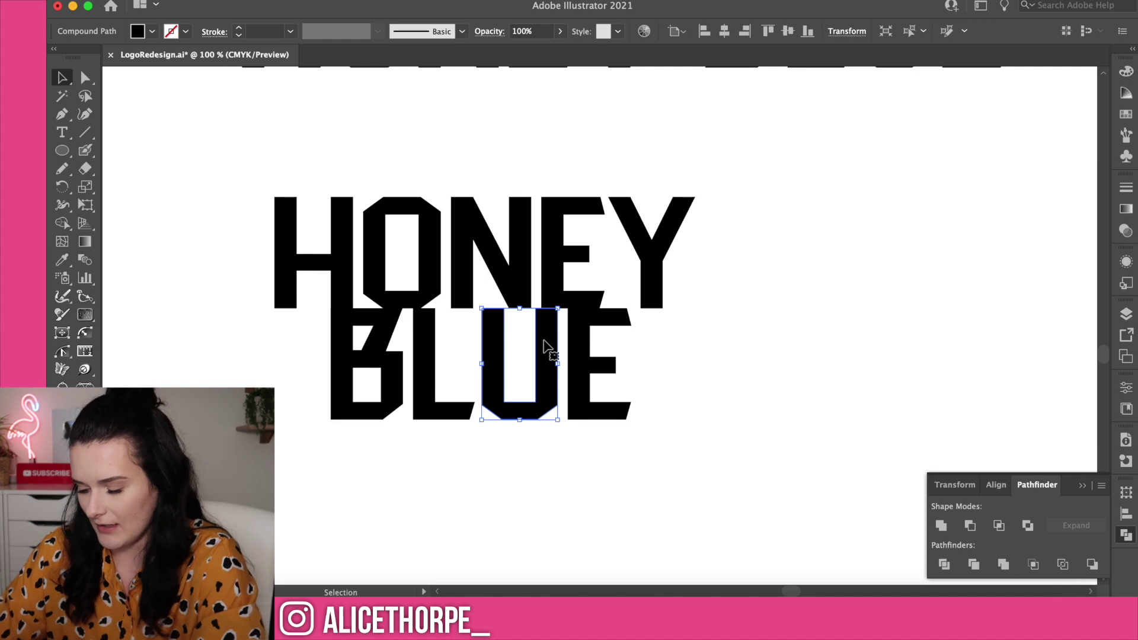
key(Right)
key(Right)
key(Right)
key(Right)
key(Right)
key(Right)
key(Right)
key(Right)
key(Right)
key(Right)
click(672, 374)
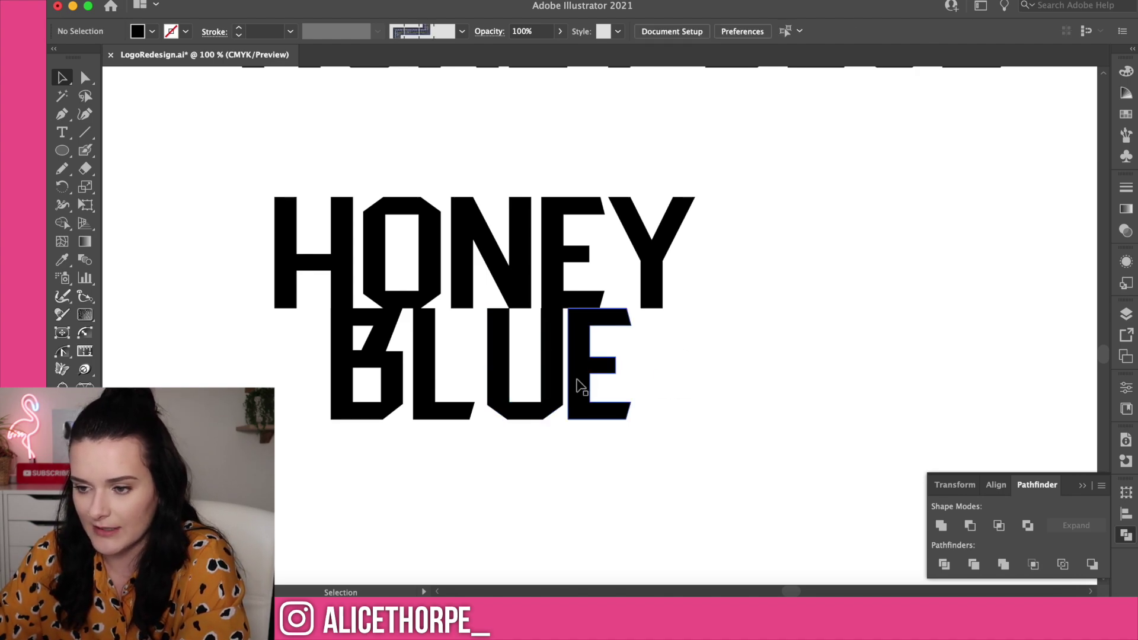
click(560, 329)
key(Right)
click(696, 391)
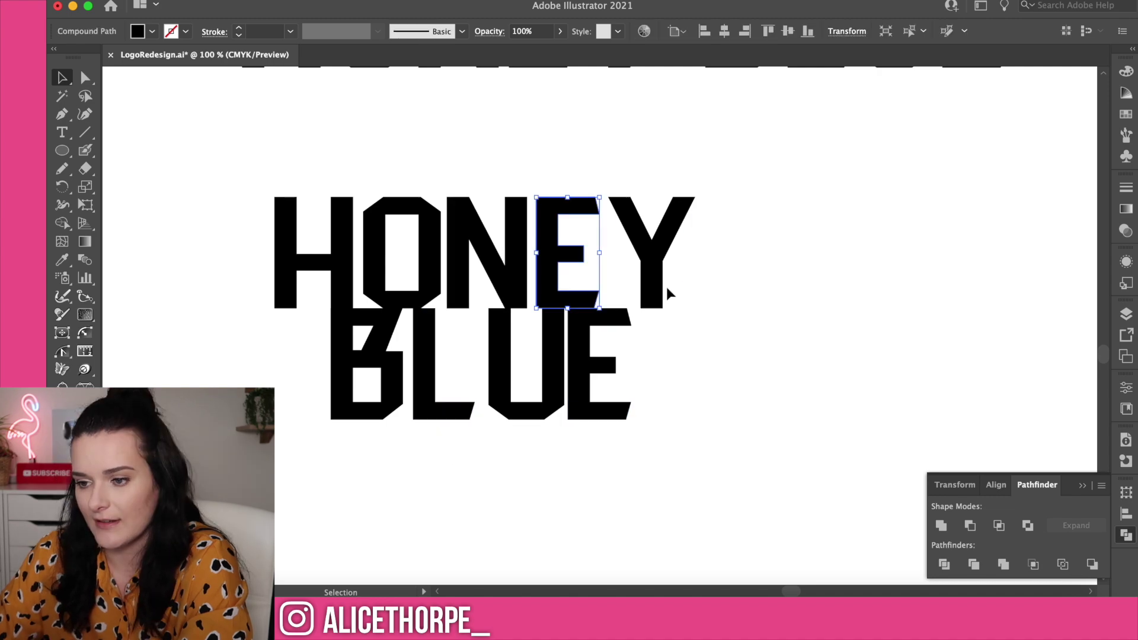
Nudge the Y of HONEY left so that it sits closer to the E.
click(657, 286)
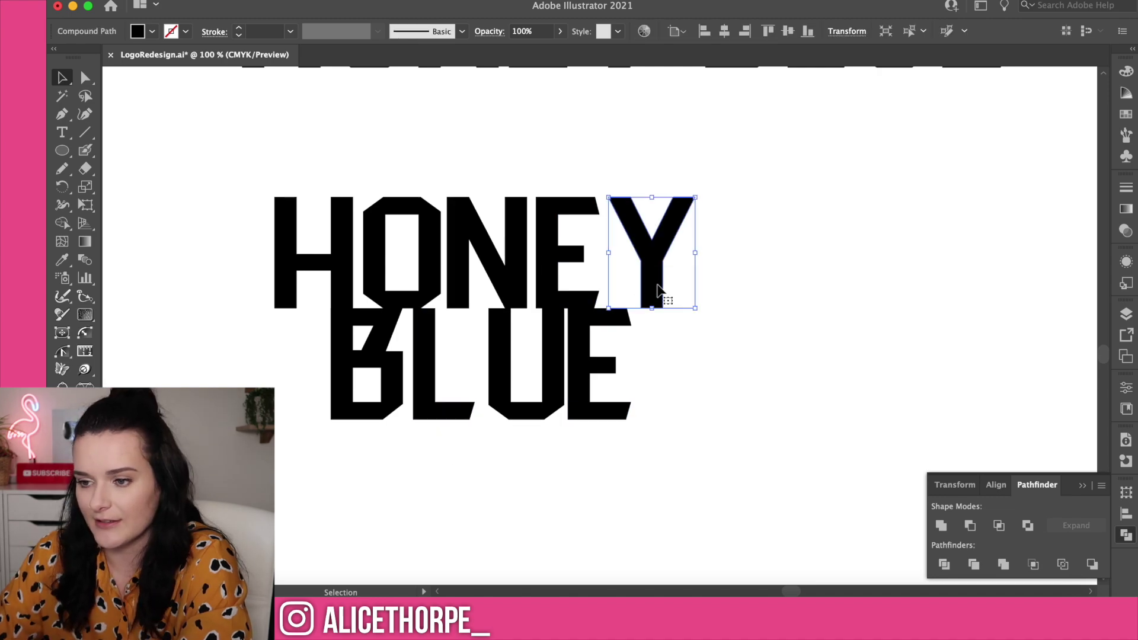
key(Left)
key(Left)
key(Left)
key(Left)
key(Left)
key(Left)
key(Left)
key(Left)
key(Left)
click(678, 315)
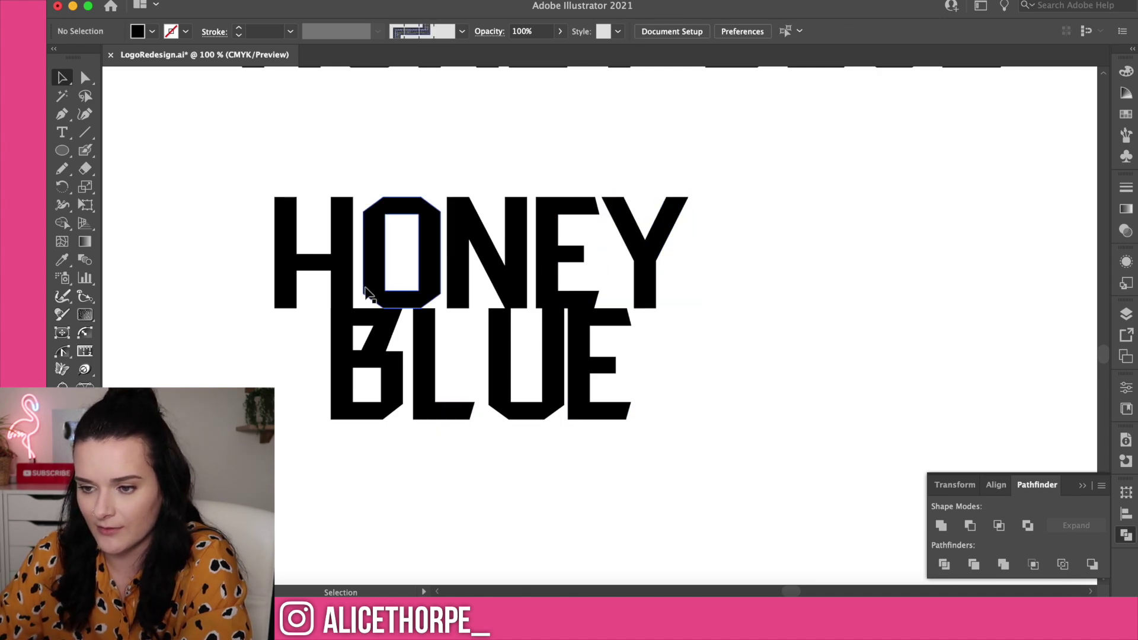
Even out the letter spacing by nudging the H, B and L slightly right and the U of BLUE slightly left.
click(348, 271)
key(Right)
key(Right)
key(Right)
key(Right)
click(382, 354)
key(Right)
key(Right)
key(Right)
key(Right)
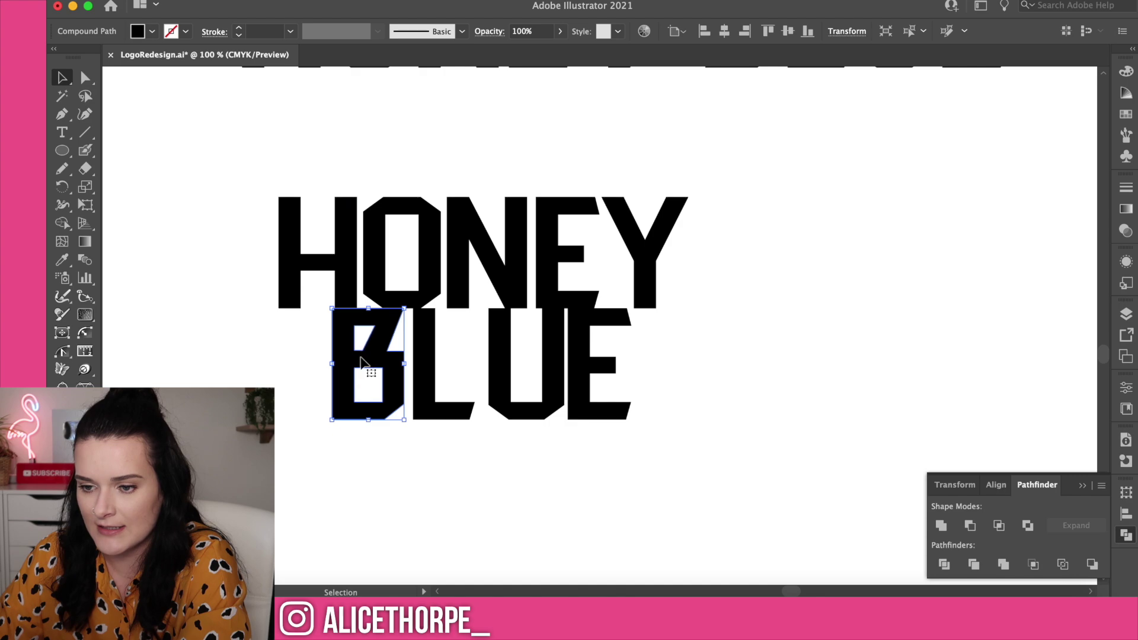
click(314, 420)
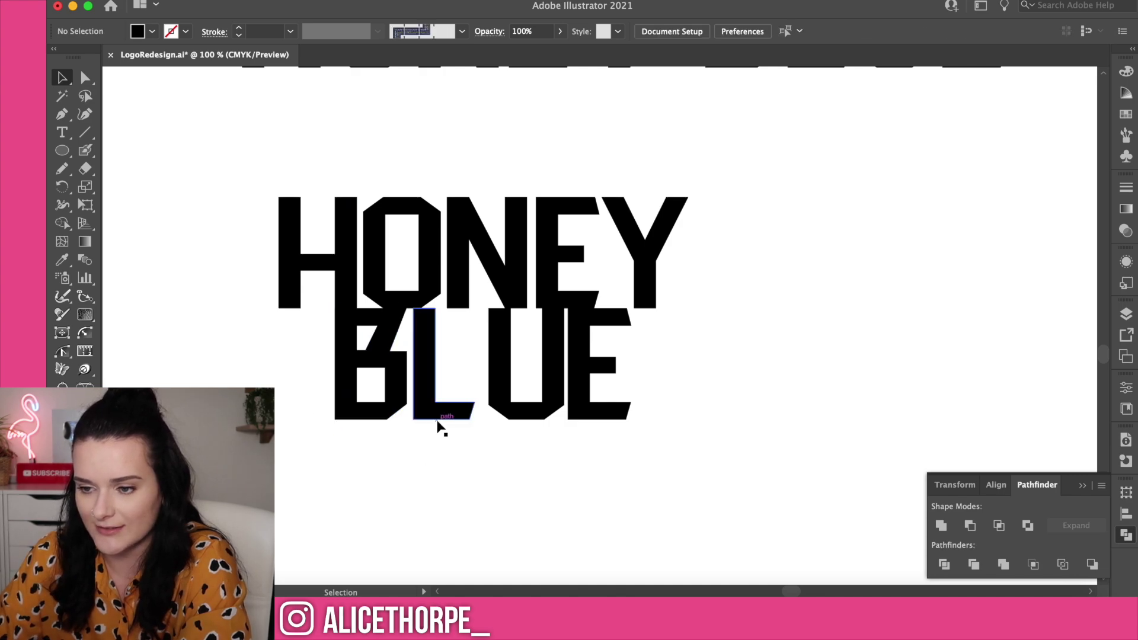
click(462, 414)
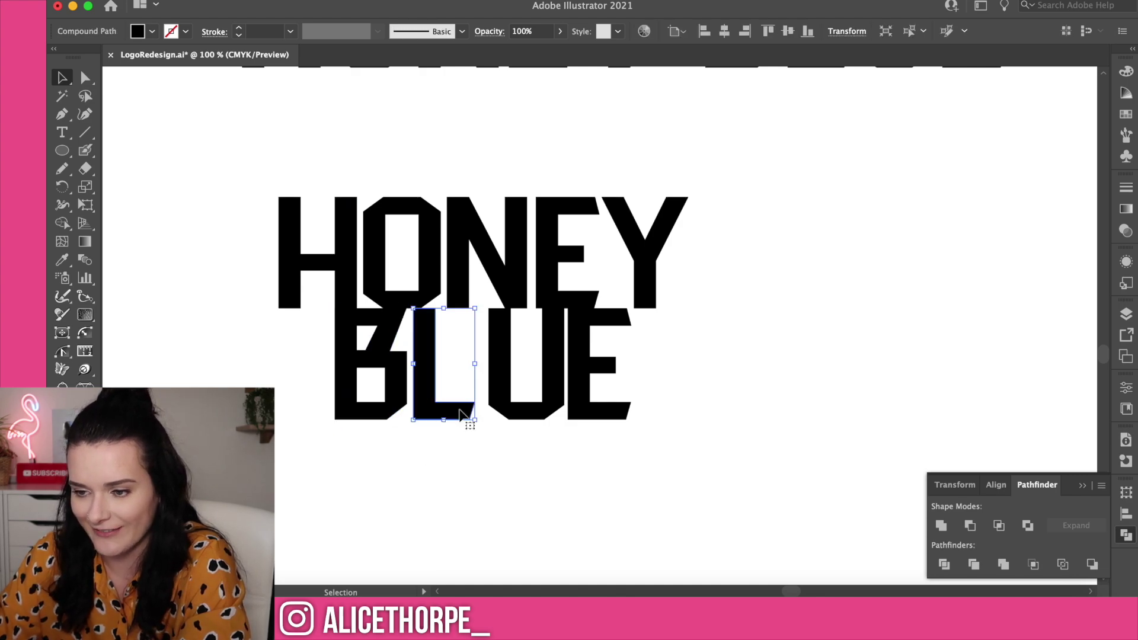
click(460, 457)
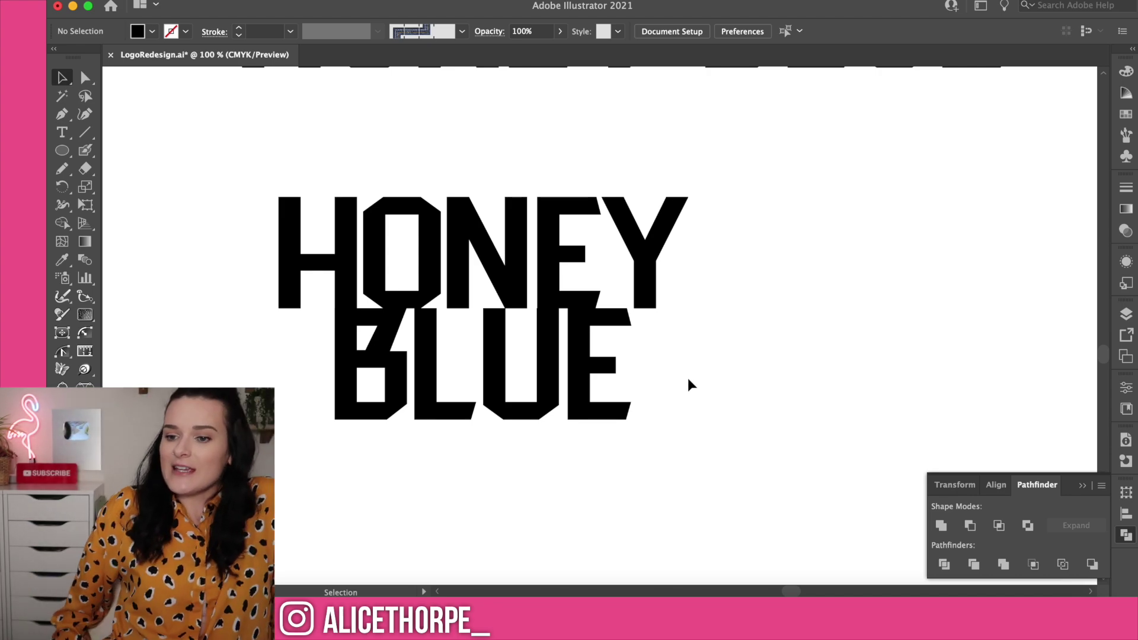
Move the whole word BLUE down slightly to leave a thin gap beneath HONEY.
scroll(660, 414, down, 2)
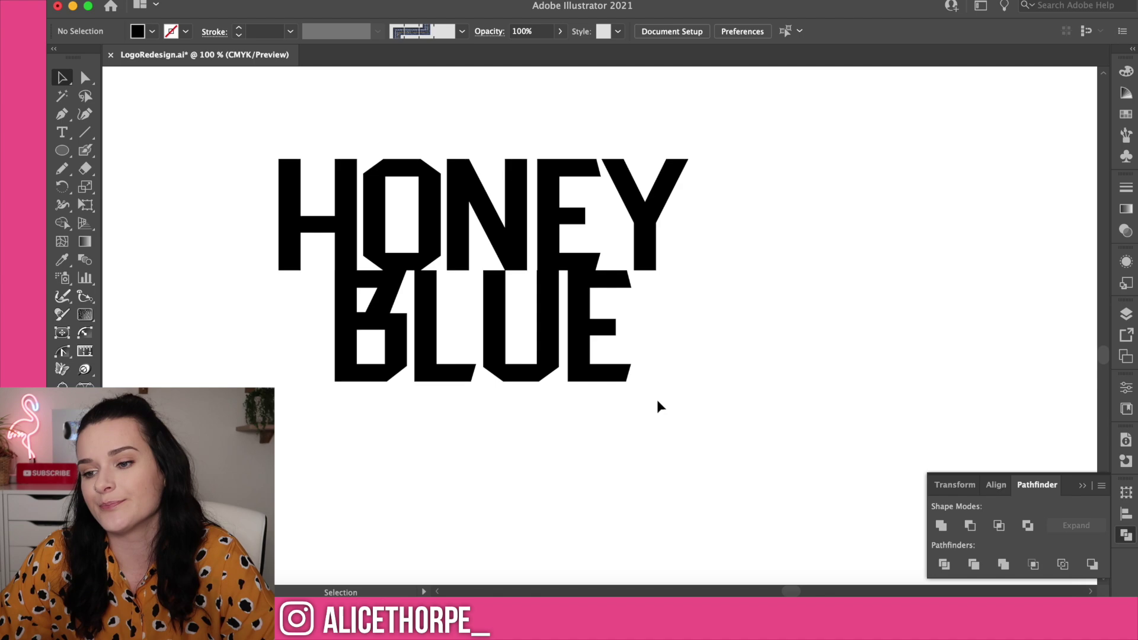
drag(657, 399, 353, 360)
key(Down)
key(Down)
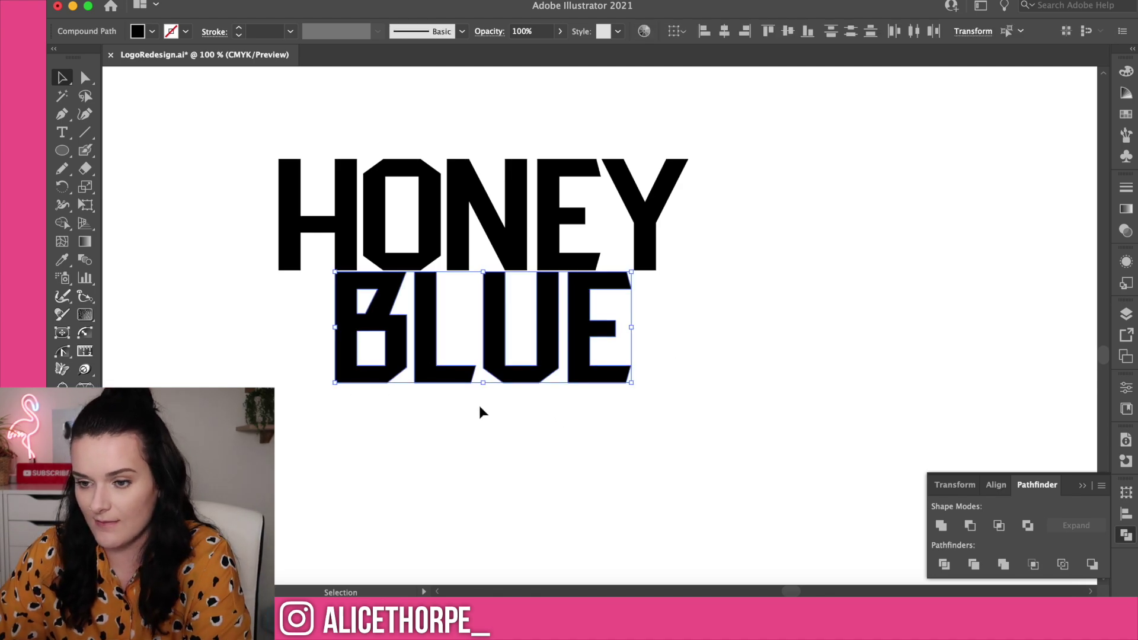
click(648, 439)
scroll(647, 437, up, 1)
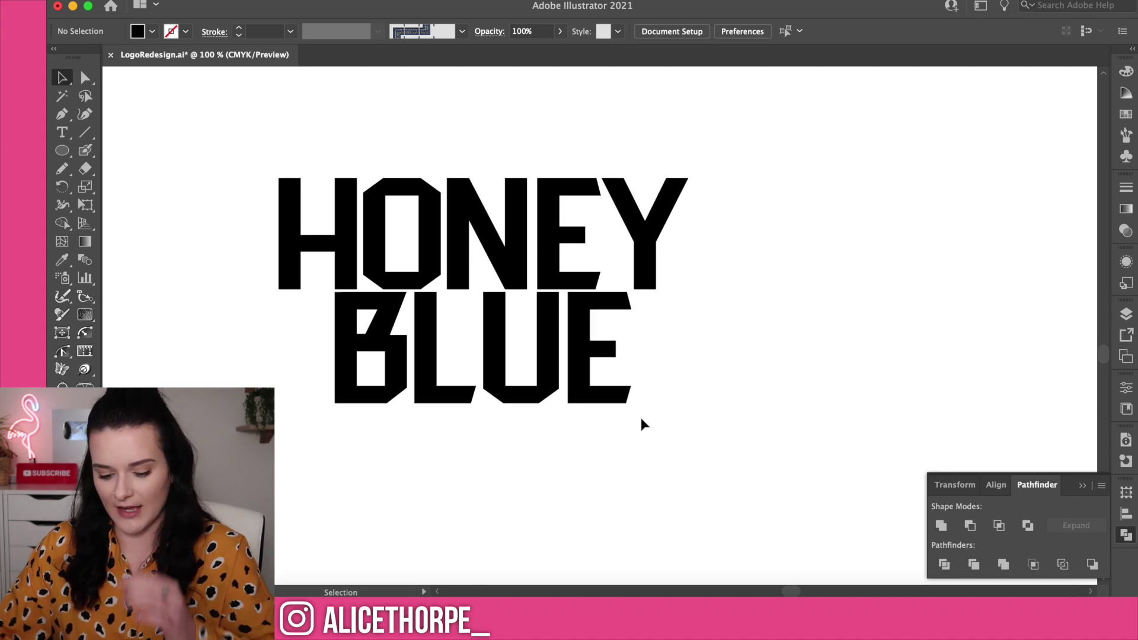
Delete the single-line HONEY BLUE lettering above the stacked version.
key(super+minus)
key(super+minus)
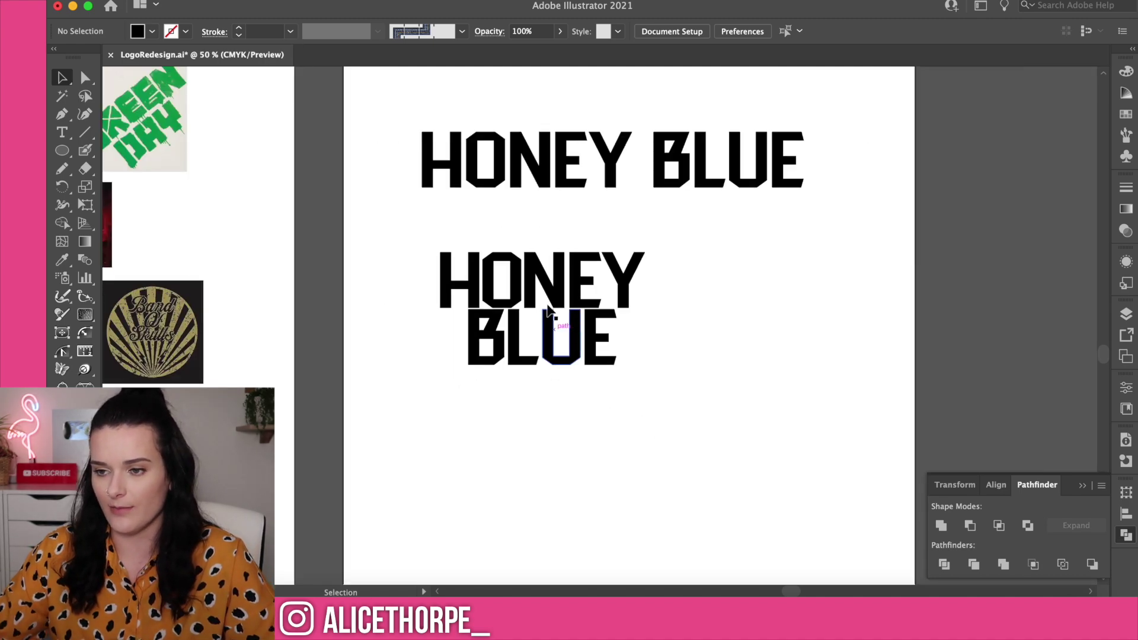
drag(409, 101, 859, 208)
key(Delete)
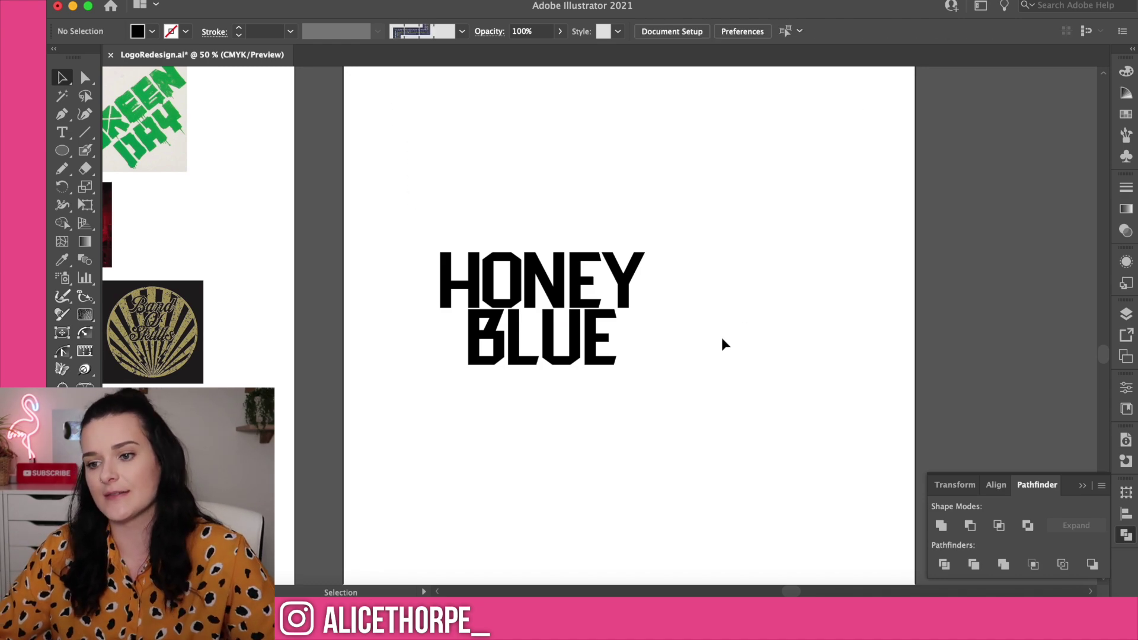
Move the stacked HONEY BLUE lettering into the upper-left corner of its artboard.
scroll(722, 344, down, 1)
drag(409, 205, 642, 355)
drag(580, 277, 519, 135)
scroll(586, 459, left, 5)
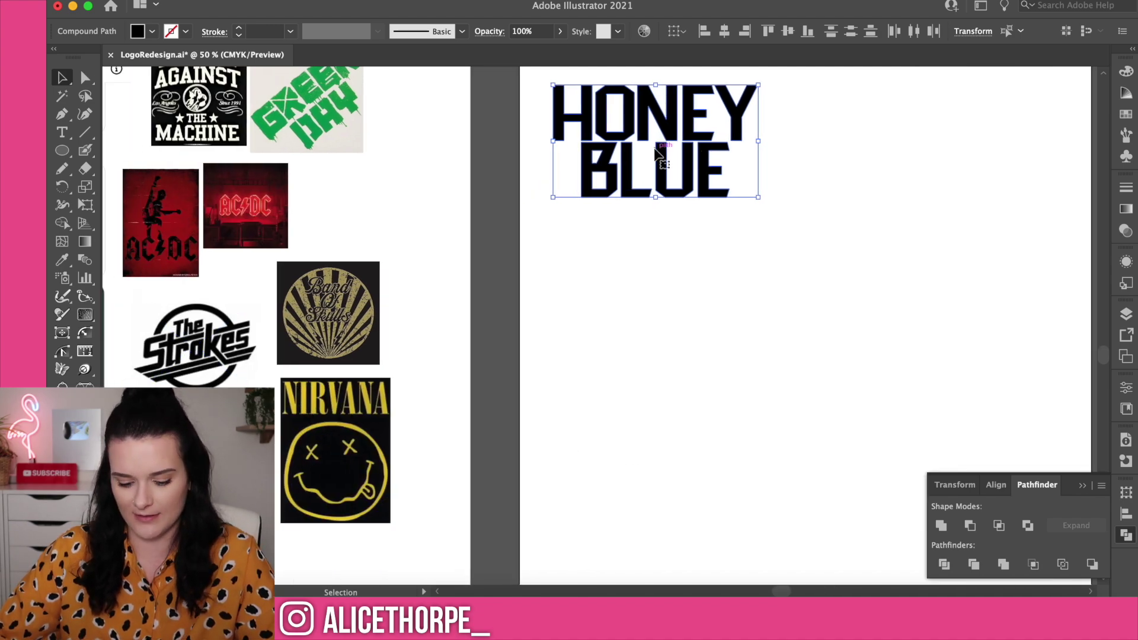
Duplicate the stacked HONEY BLUE lettering below and to the right of the original.
key(a)
key(v)
drag(647, 109, 775, 275)
scroll(760, 260, right, 7)
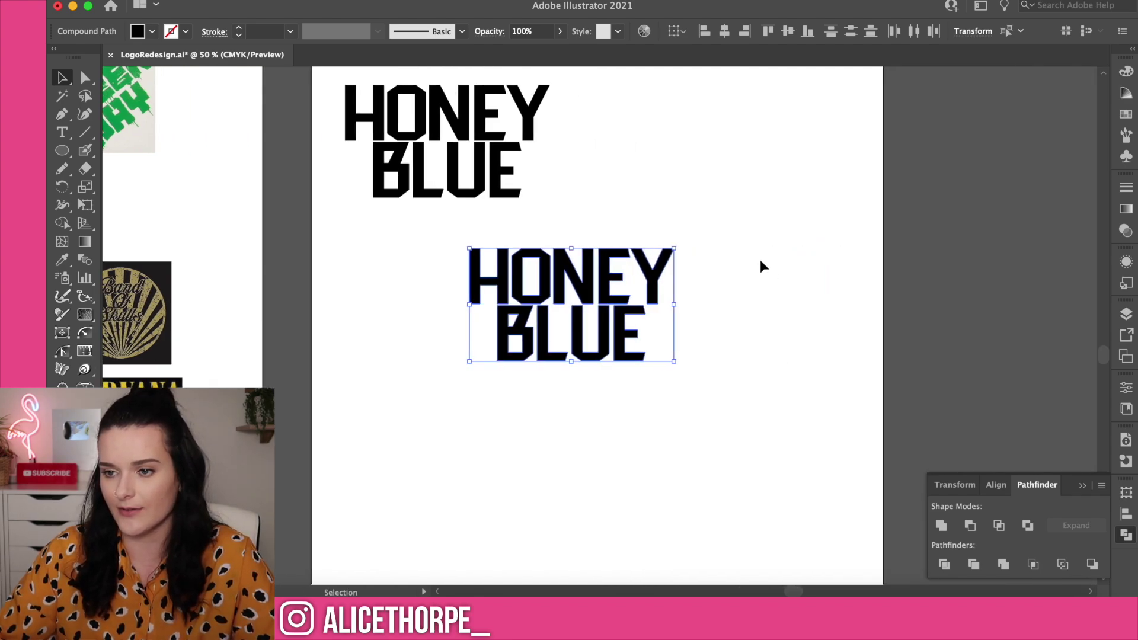
Combine the letters of the duplicated HONEY BLUE lettering into one compound path.
click(238, 3)
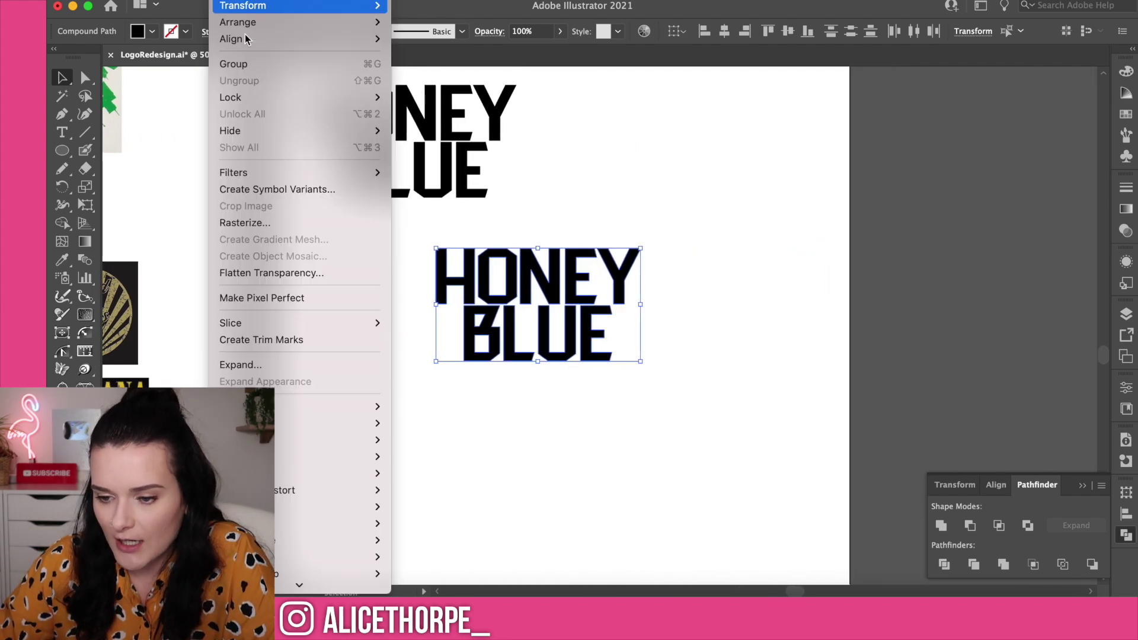
mouse_move(299, 581)
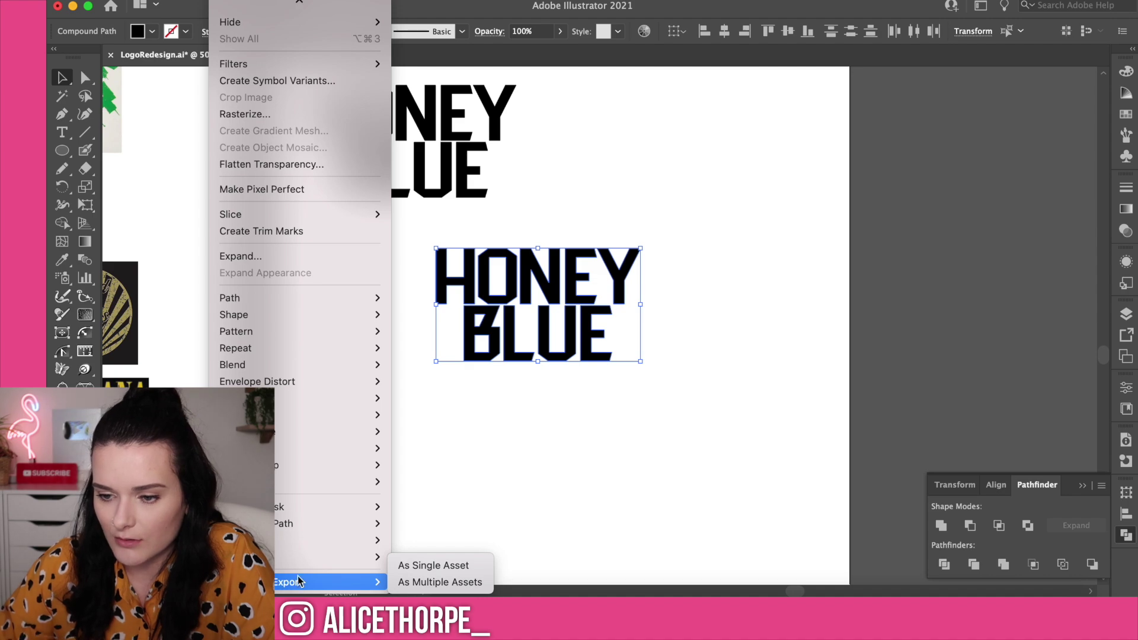
mouse_move(332, 524)
click(411, 523)
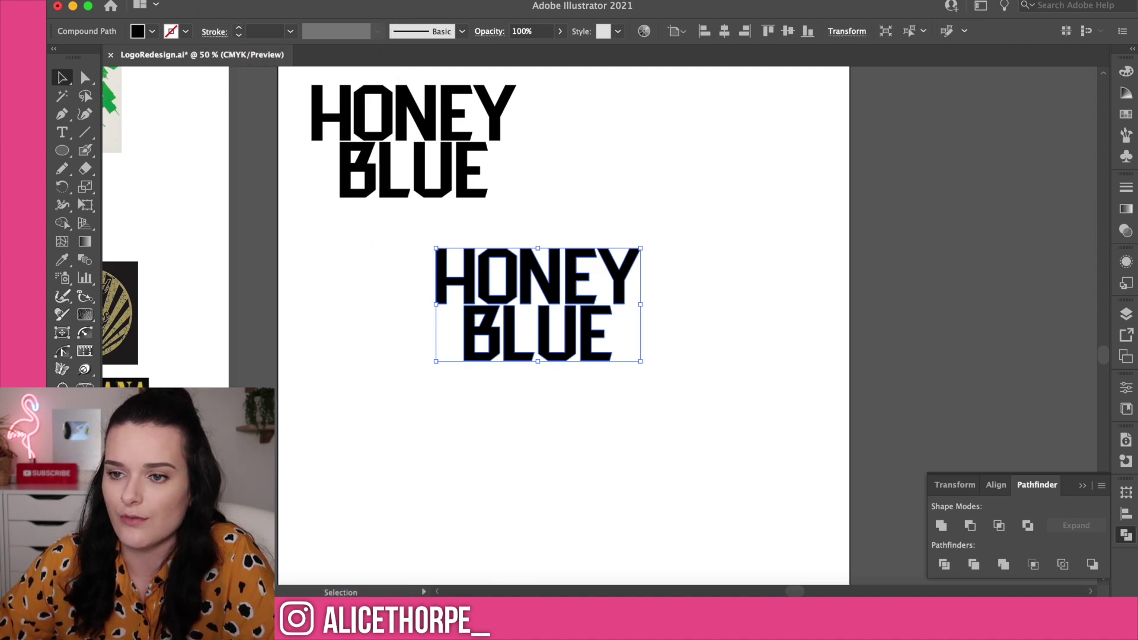
Apply an envelope warp to the duplicated lettering with the Rise style, horizontal, and an 11% bend.
click(196, 0)
mouse_move(227, 0)
mouse_move(336, 495)
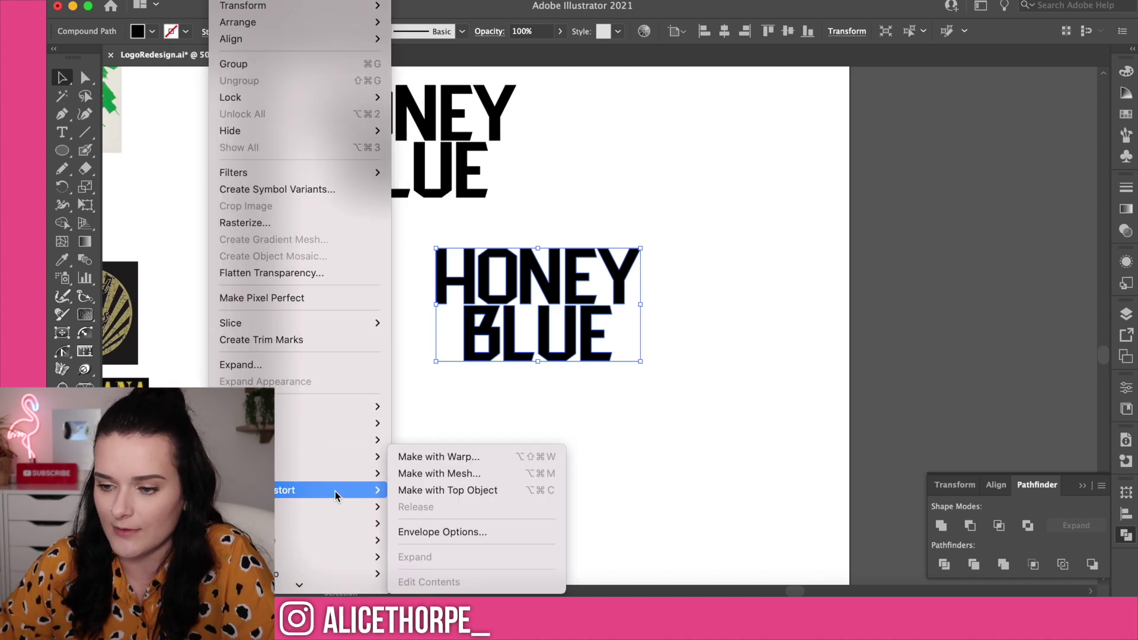
click(433, 457)
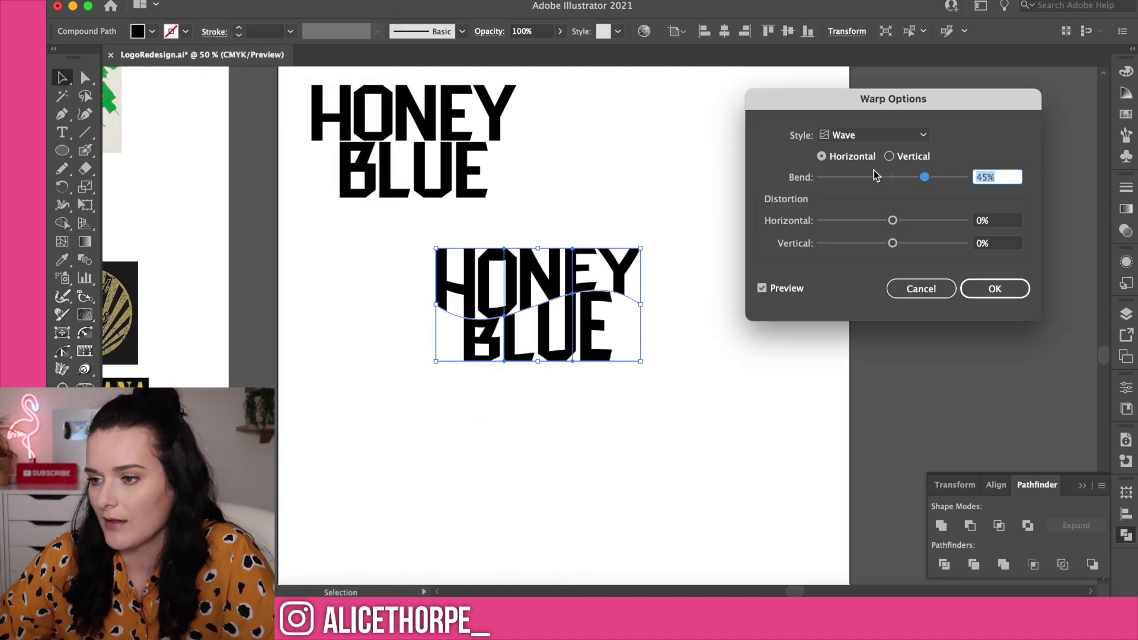
click(917, 138)
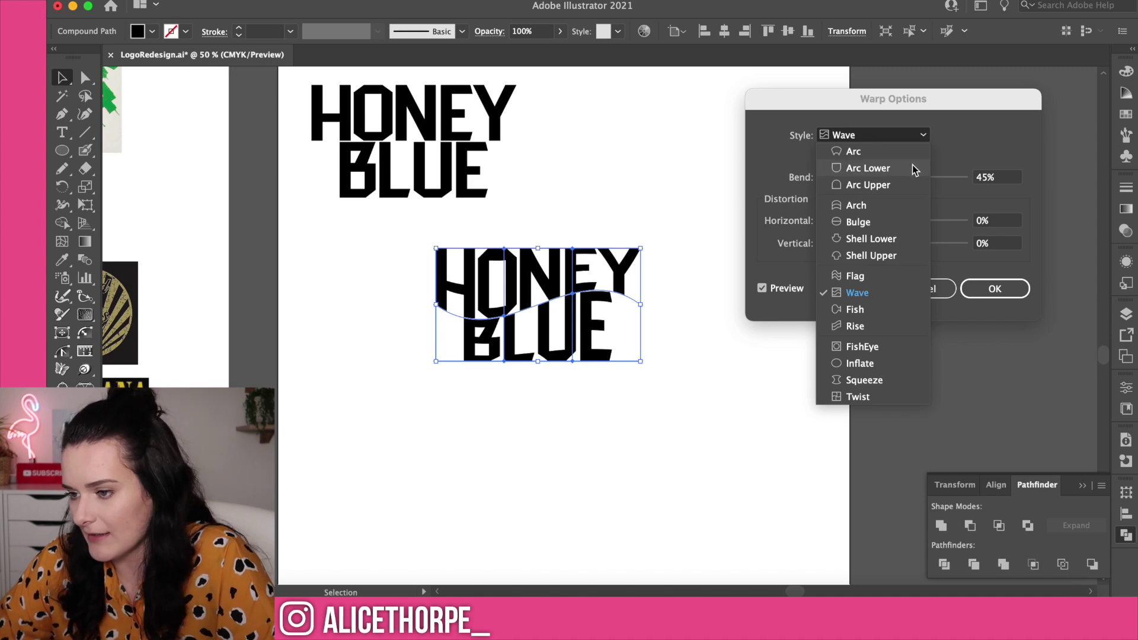
click(902, 325)
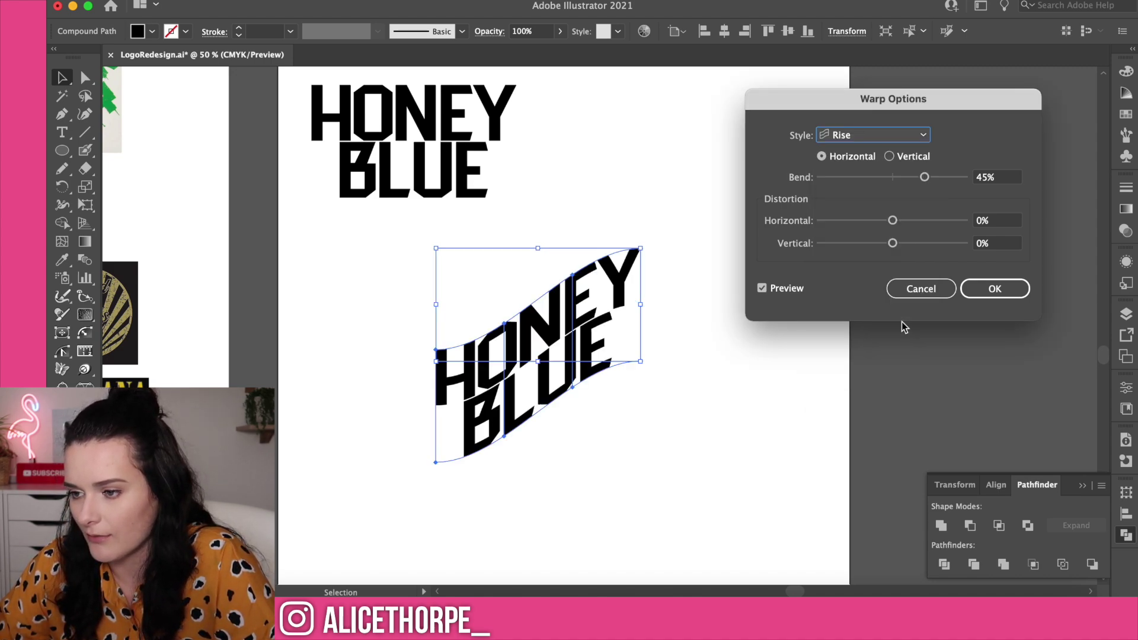
drag(924, 178, 902, 181)
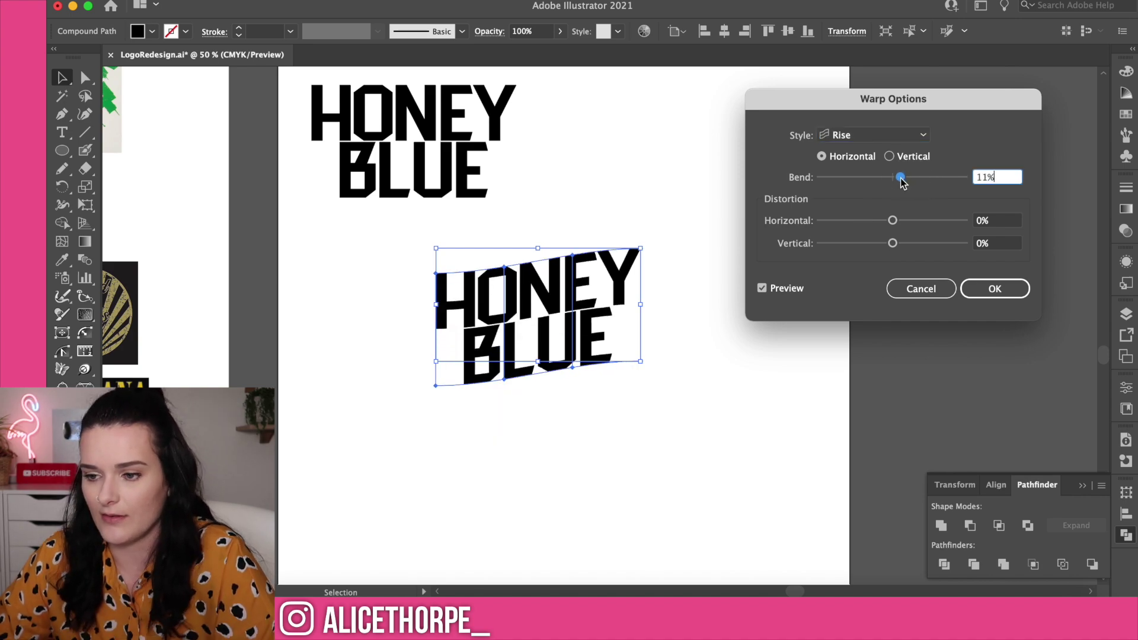
key(Return)
click(749, 337)
Check the reference logos and sketches, and move the warped HONEY BLUE lettering lower and farther right on its artboard.
scroll(749, 336, left, 10)
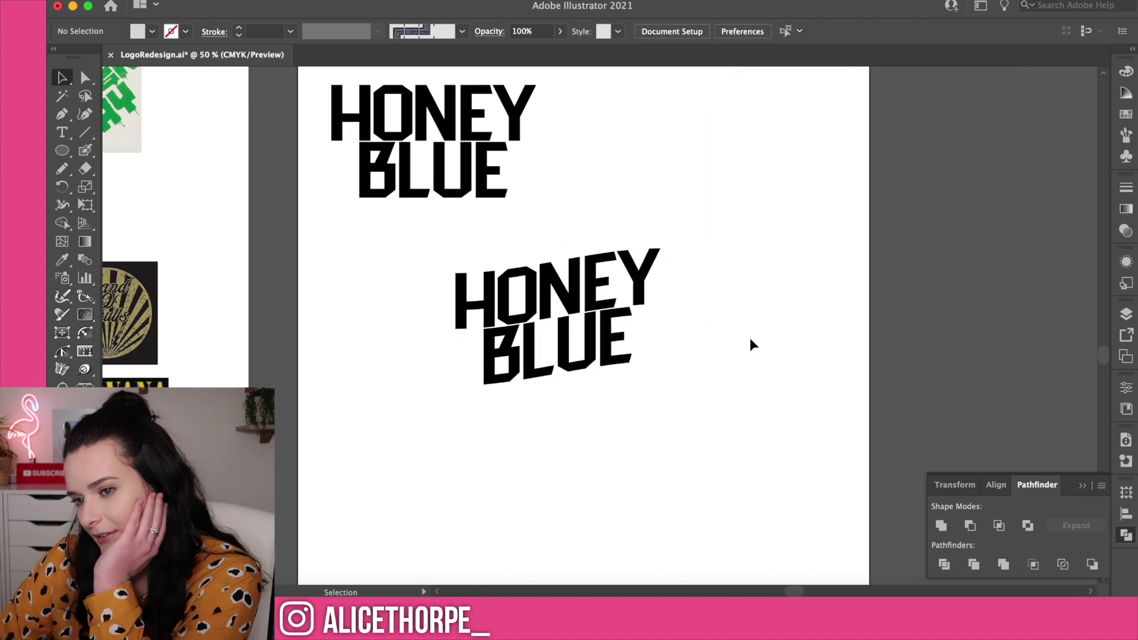
scroll(749, 336, left, 5)
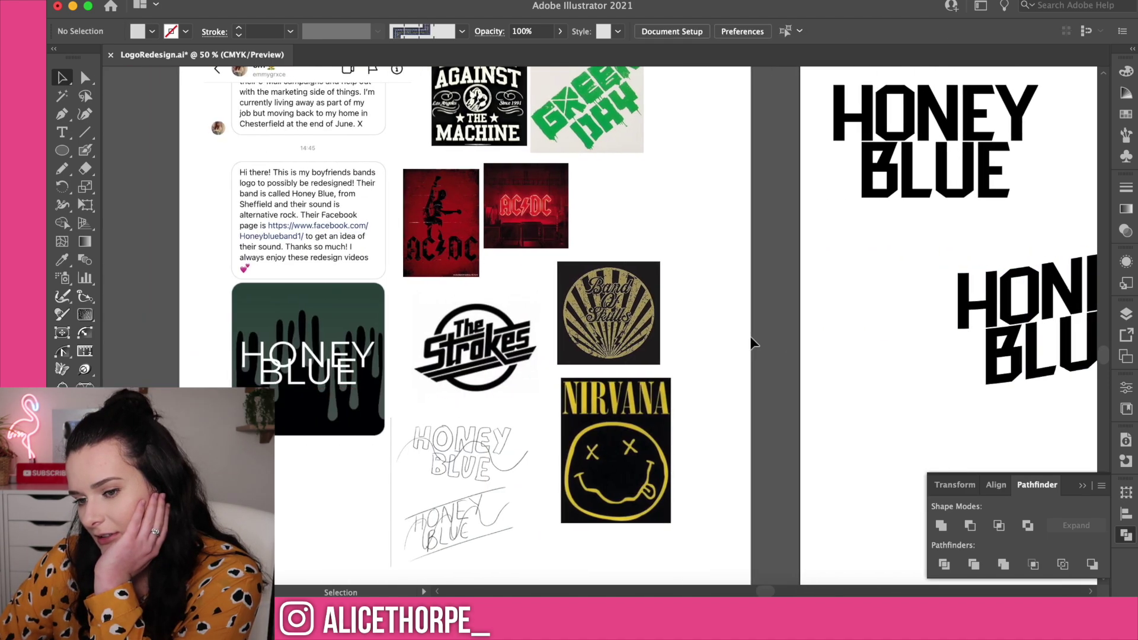
scroll(748, 335, right, 6)
drag(751, 339, 807, 415)
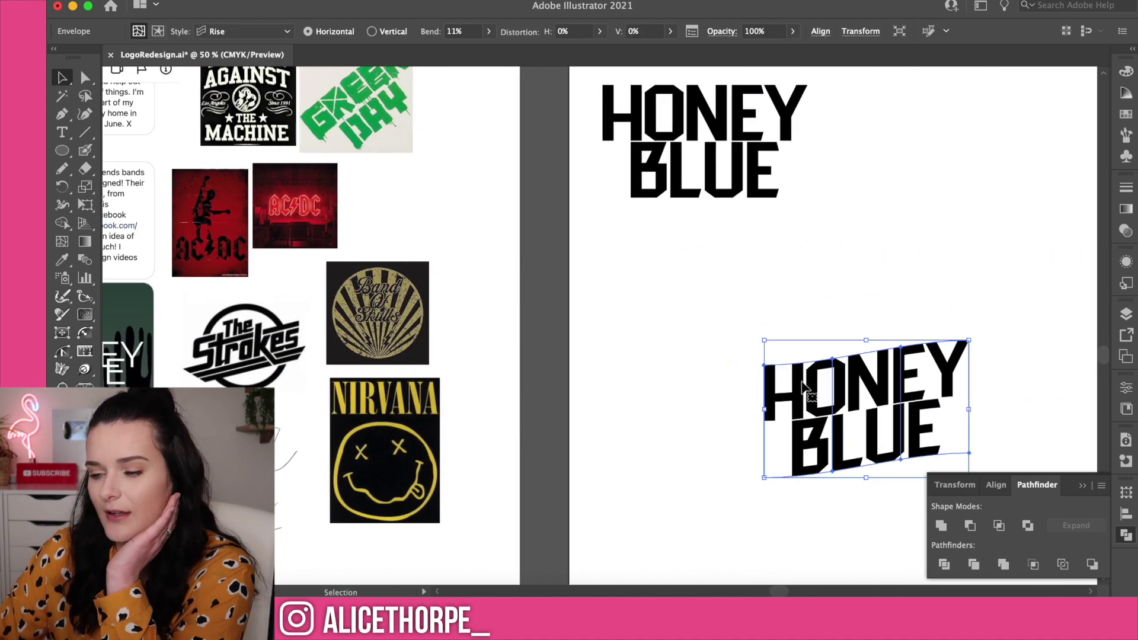
scroll(699, 371, down, 5)
scroll(698, 370, right, 3)
scroll(698, 372, right, 2)
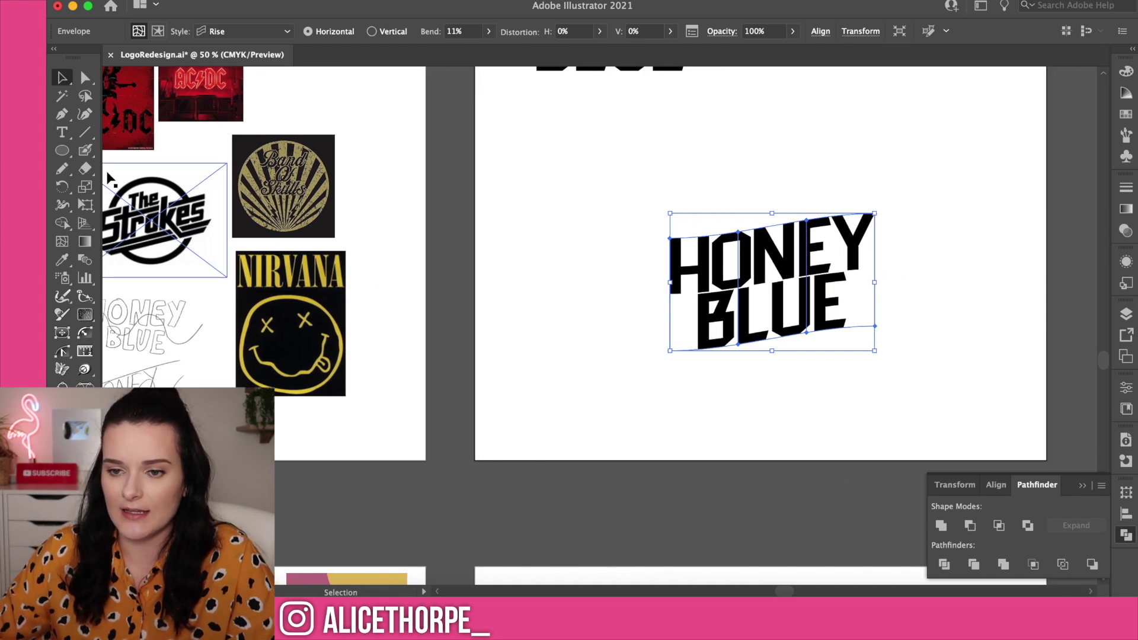
Draw a circle centred on the warped lettering, just wider than the words, and fill it with black.
key(l)
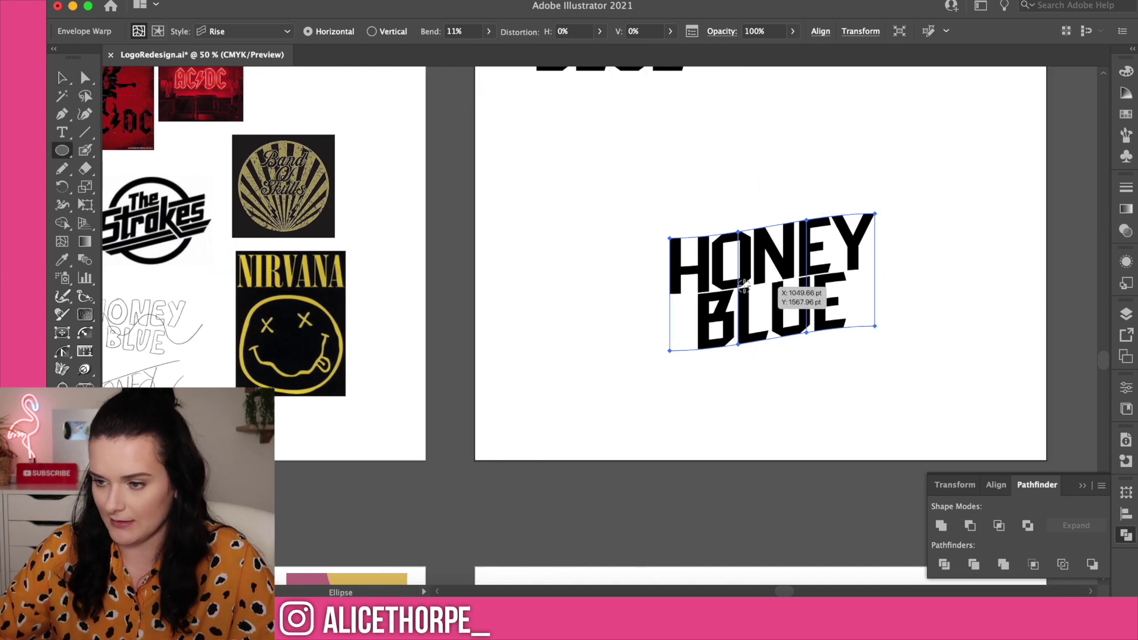
drag(772, 273, 881, 382)
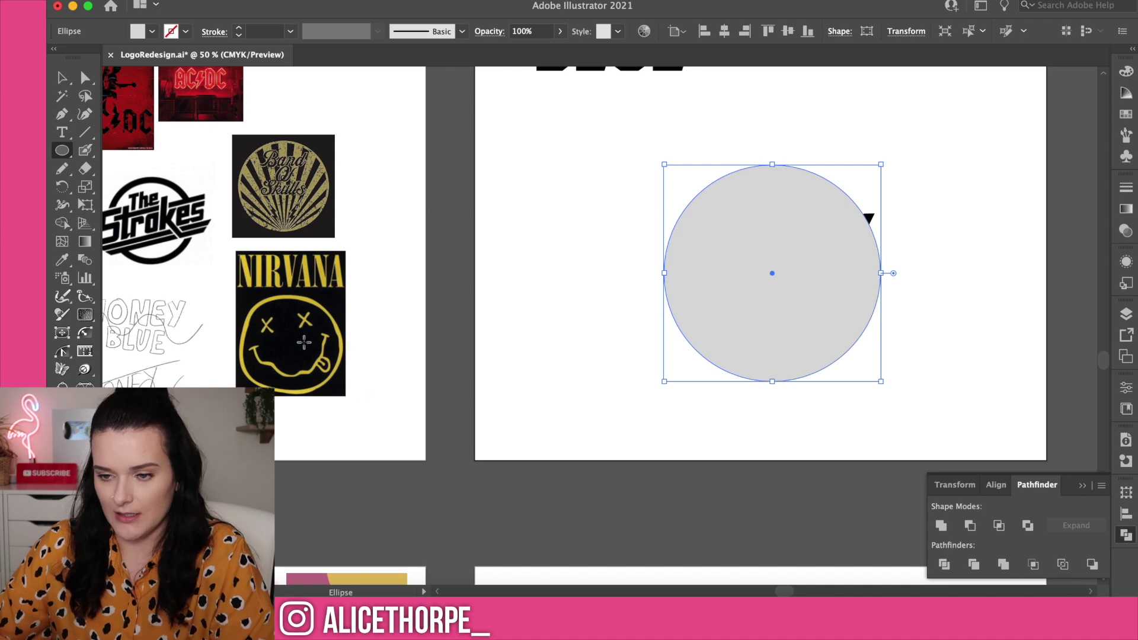
key(i)
click(144, 357)
double_click(69, 436)
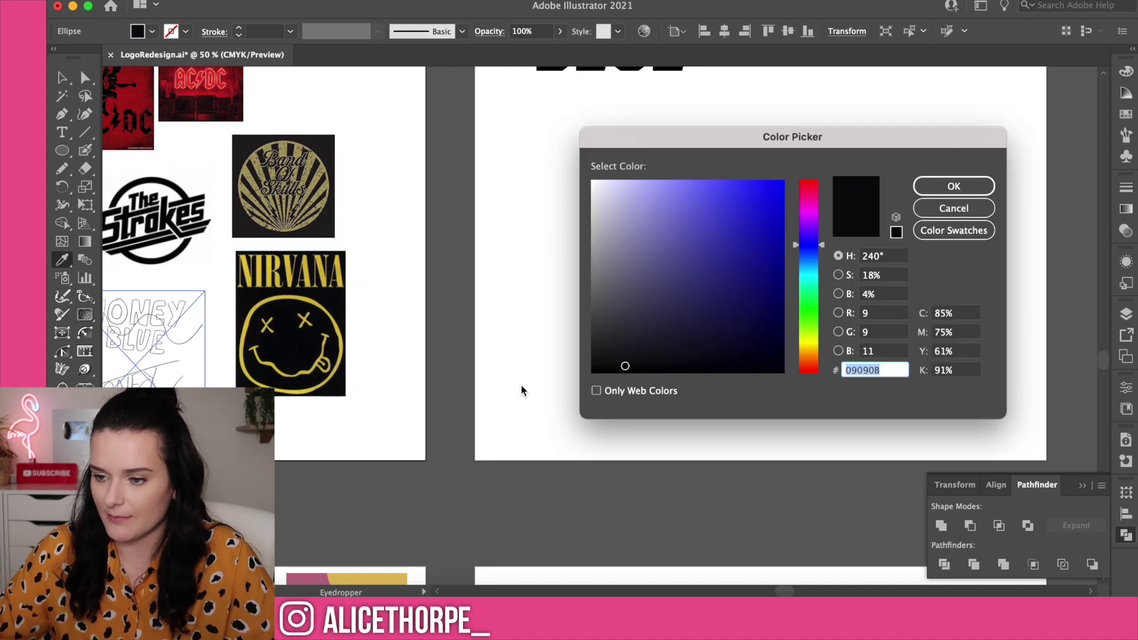
drag(623, 346, 576, 397)
click(952, 187)
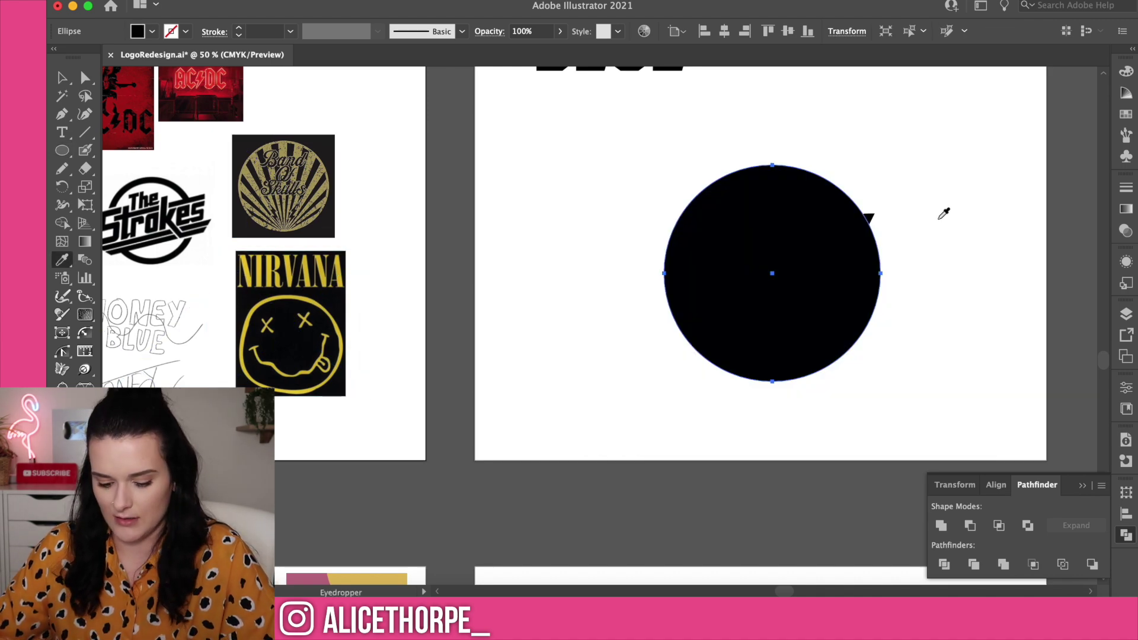
Swap the circle's black fill to its stroke and set the stroke weight to 15 pt.
key(shift+x)
click(1126, 188)
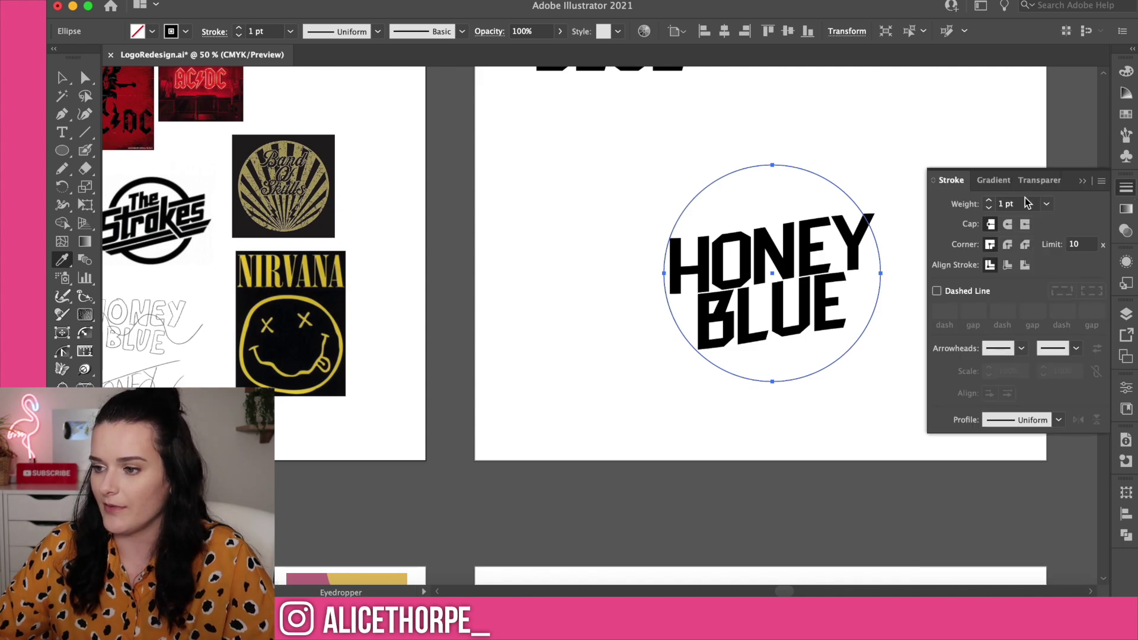
click(990, 204)
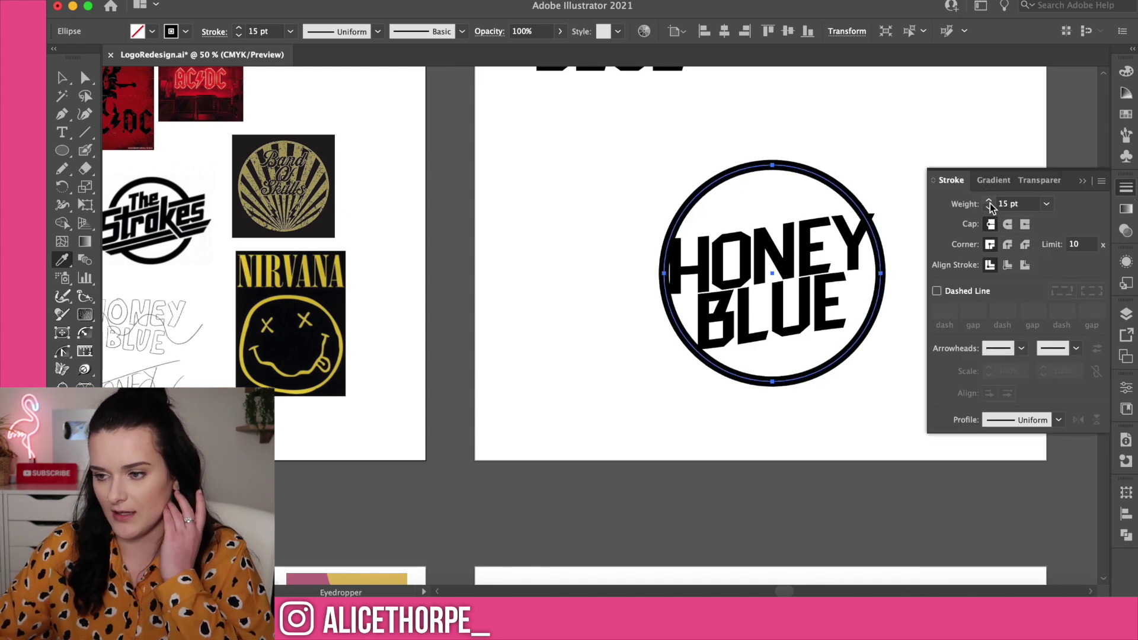
Increase the circle's stroke weight to 18 pt.
click(990, 204)
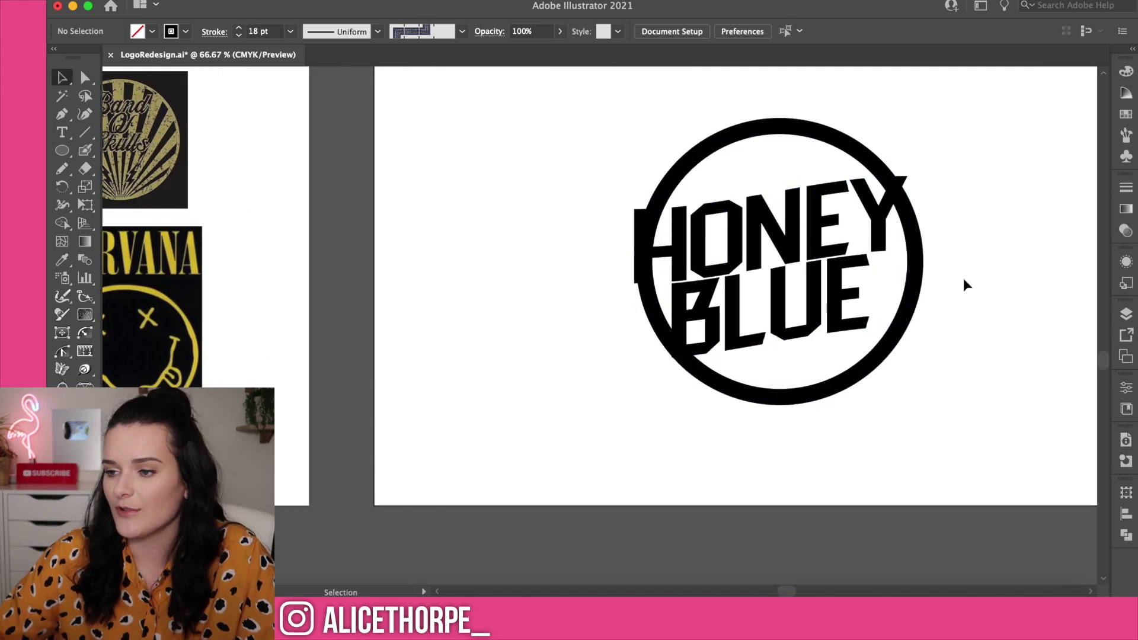
scroll(963, 278, right, 2)
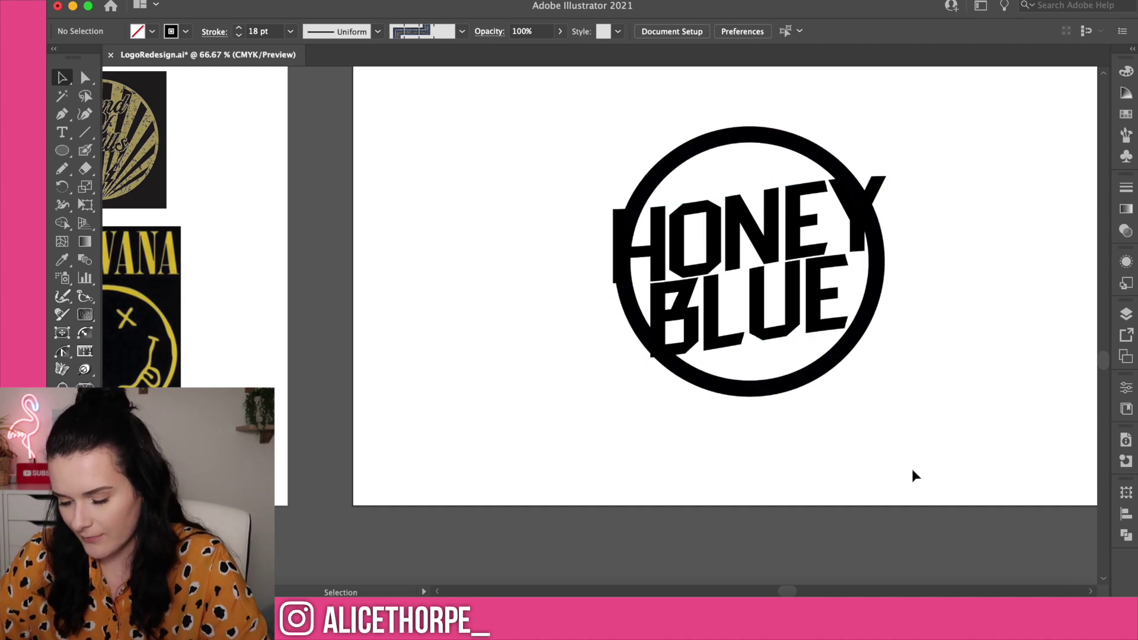
Draw a closed, angular Pen outline around the warped HONEY BLUE lettering, crossing the circle wherever the letters overlap it.
key(p)
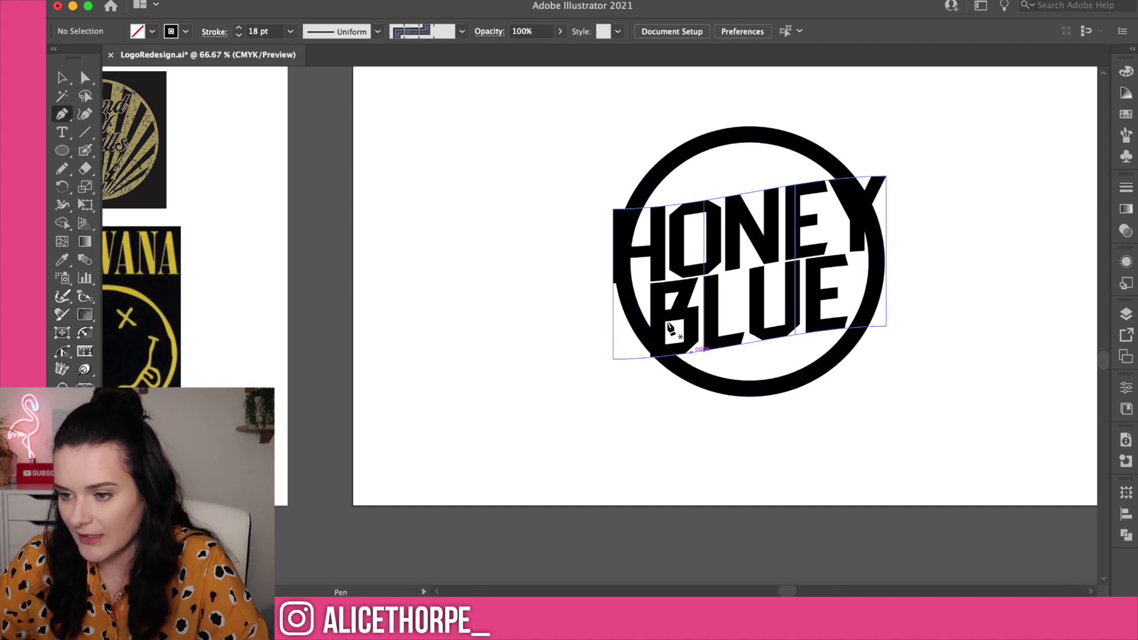
click(606, 201)
click(662, 201)
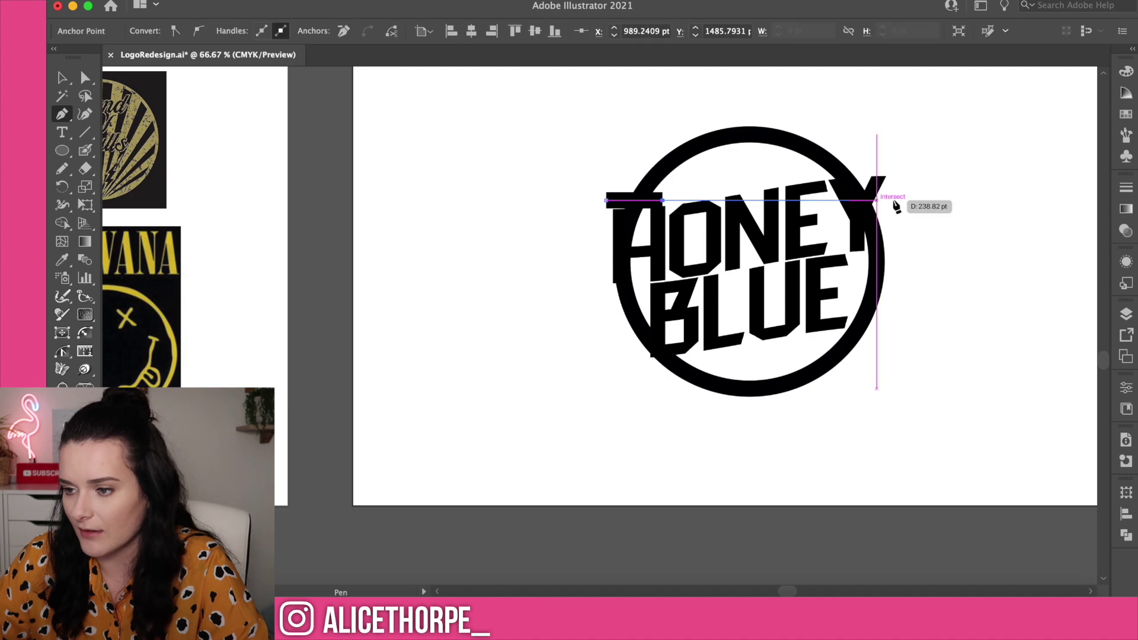
click(822, 172)
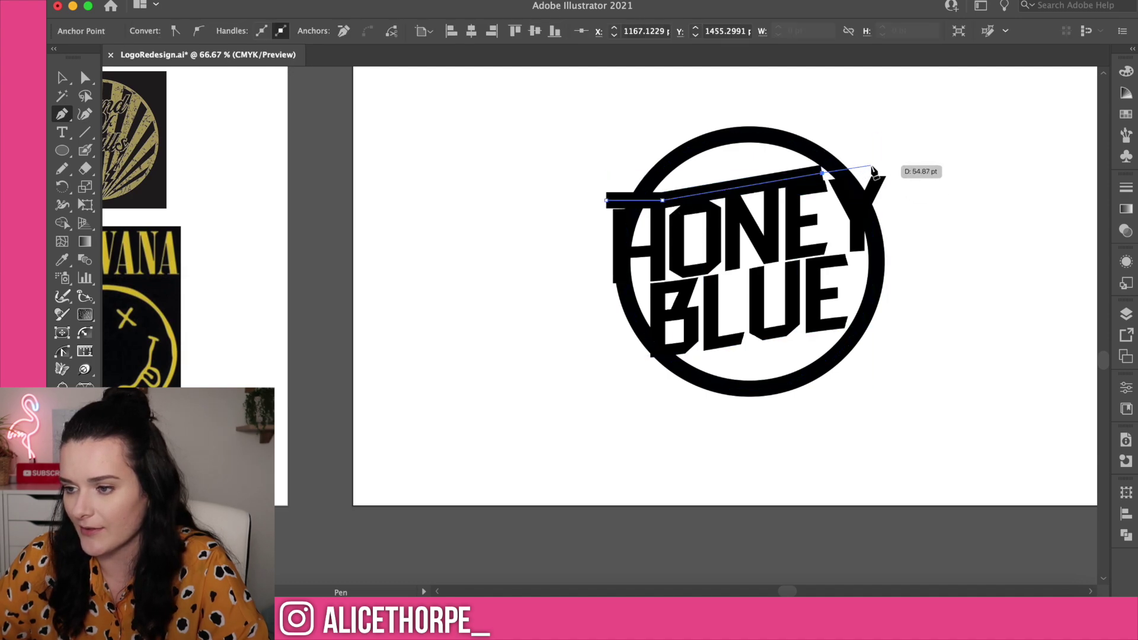
click(870, 165)
click(886, 208)
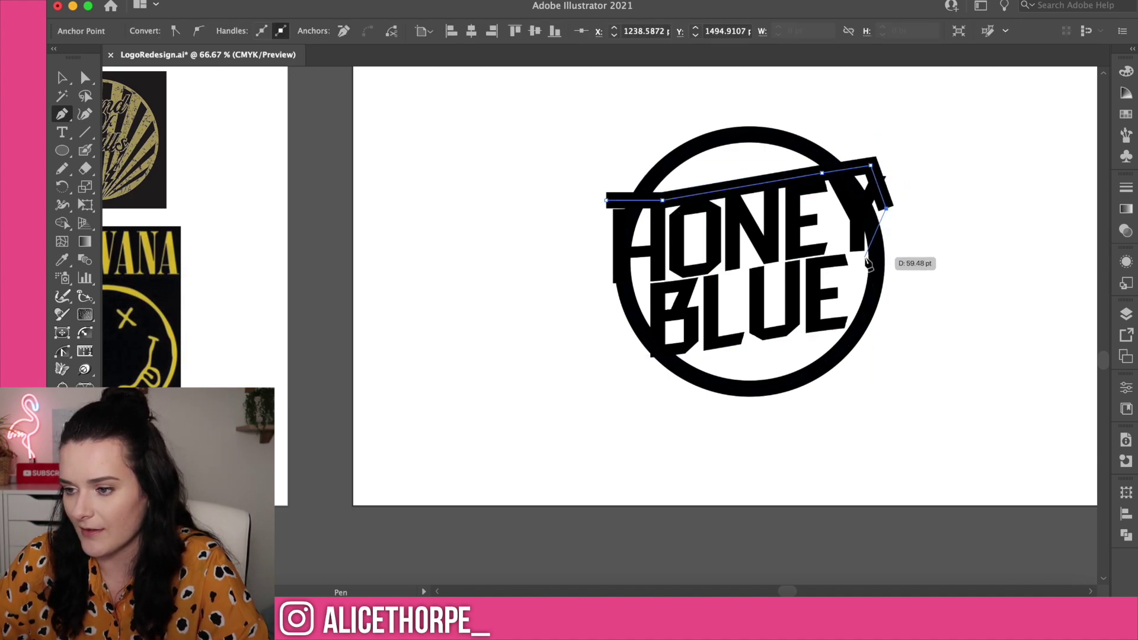
click(864, 260)
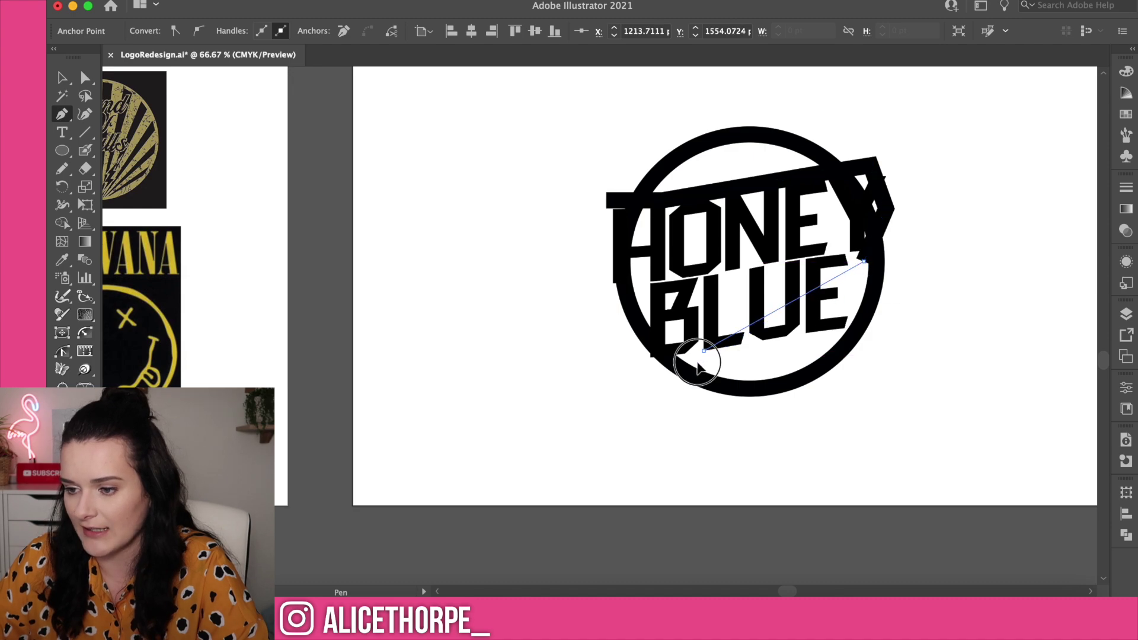
click(704, 352)
click(657, 369)
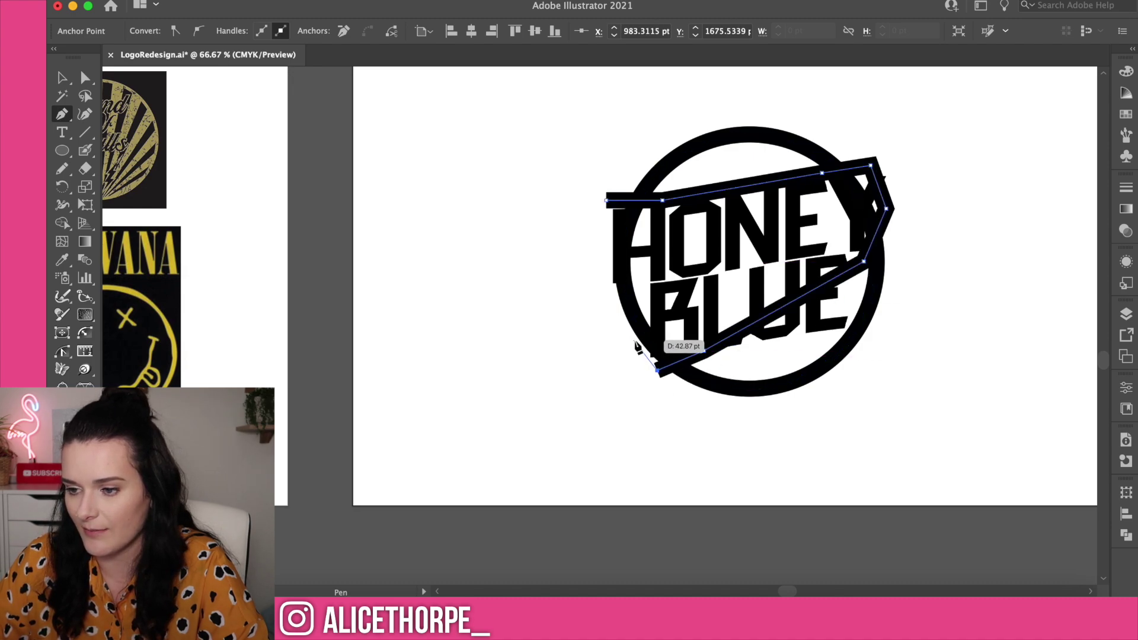
click(638, 344)
click(646, 298)
click(641, 286)
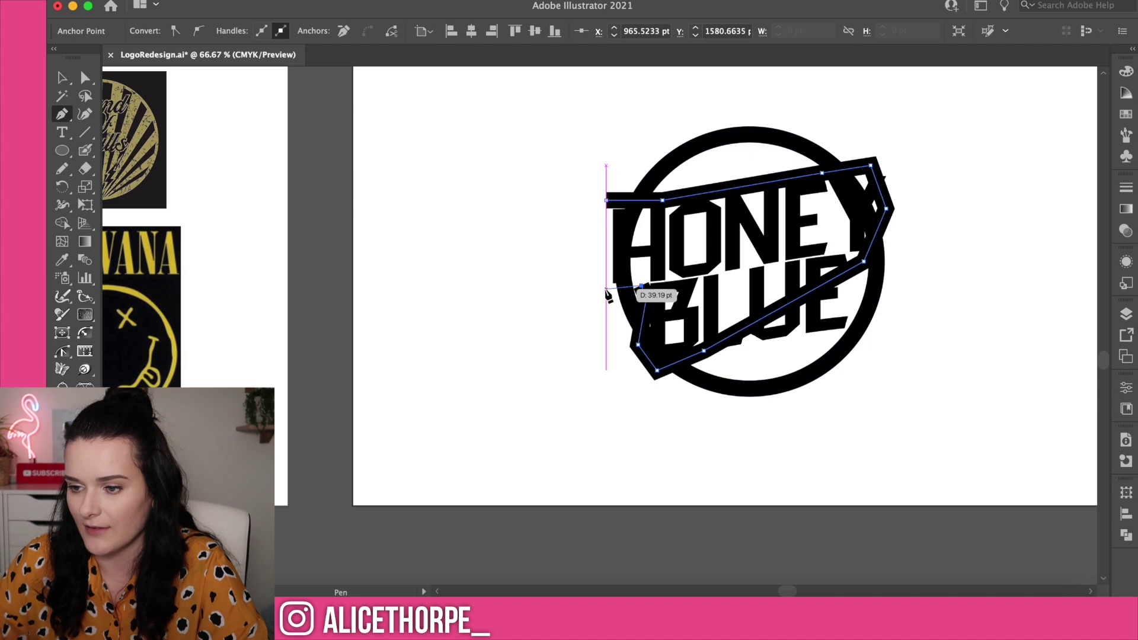
click(607, 289)
click(606, 201)
Fill the angular outline with the artboard's white and remove its stroke so it masks the circle around the lettering.
key(i)
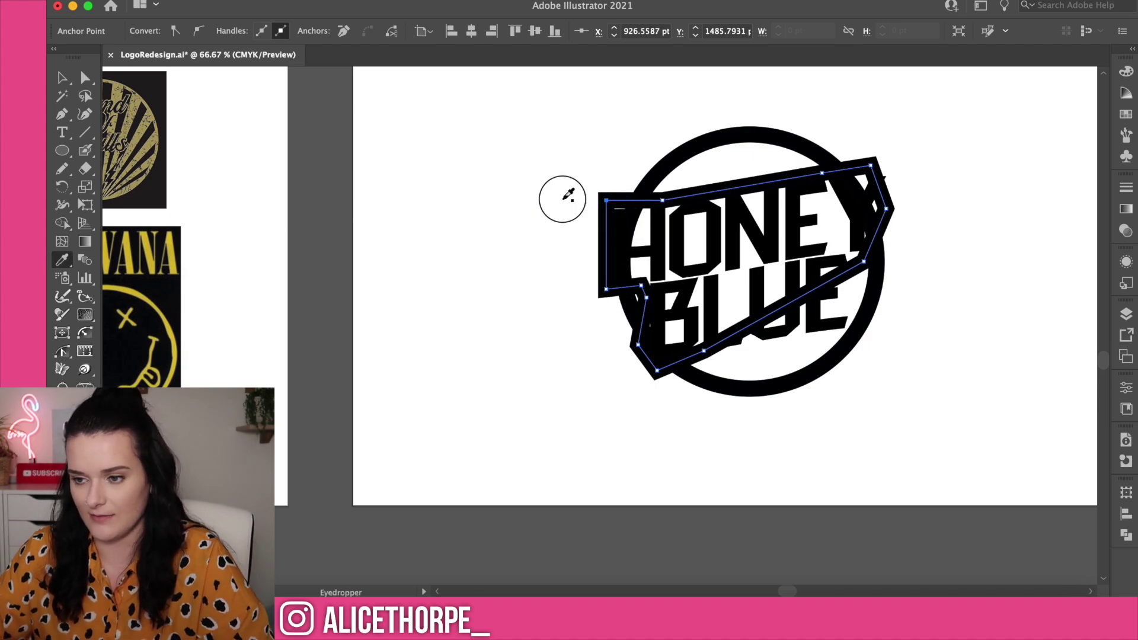
click(567, 200)
key(/)
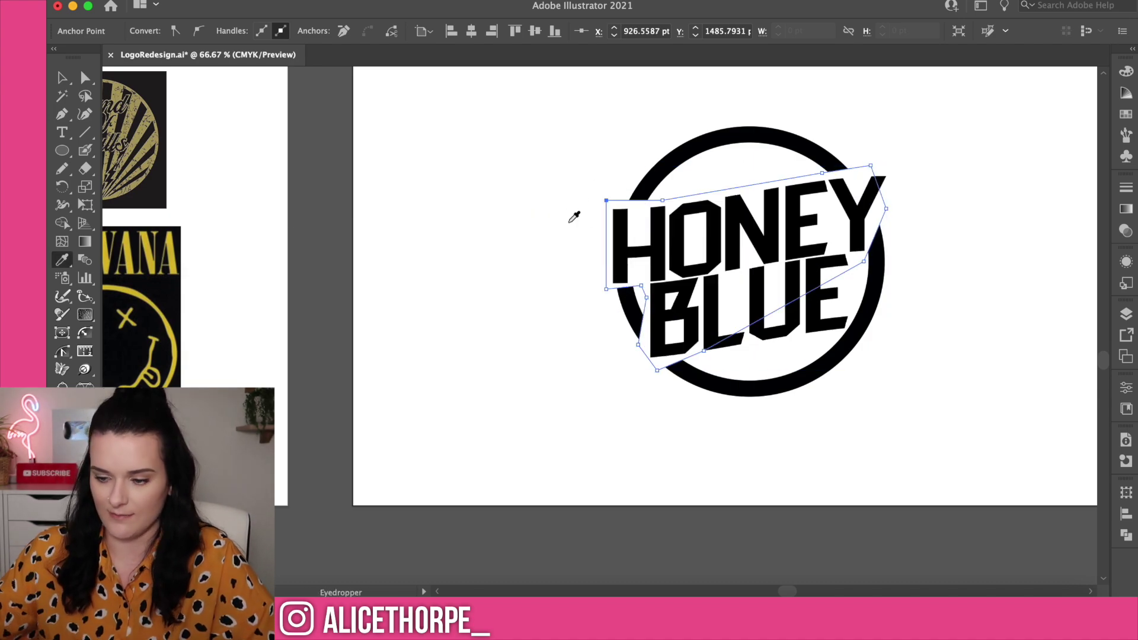
key(v)
click(1011, 323)
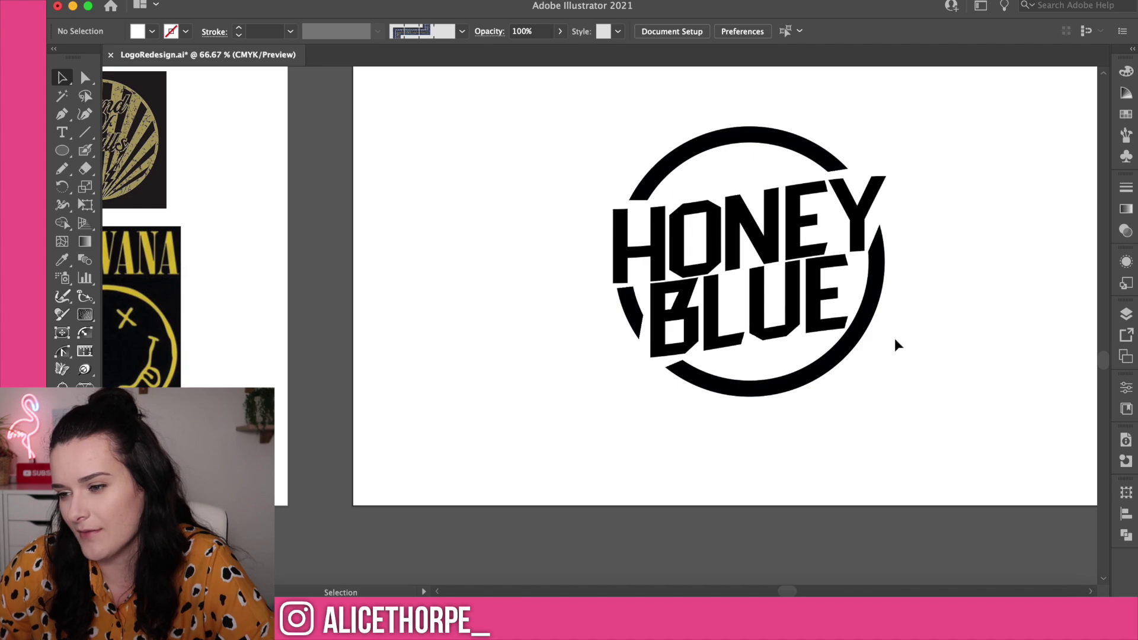
Make the circle slightly smaller behind the warped lettering and its white mask.
key(super+z)
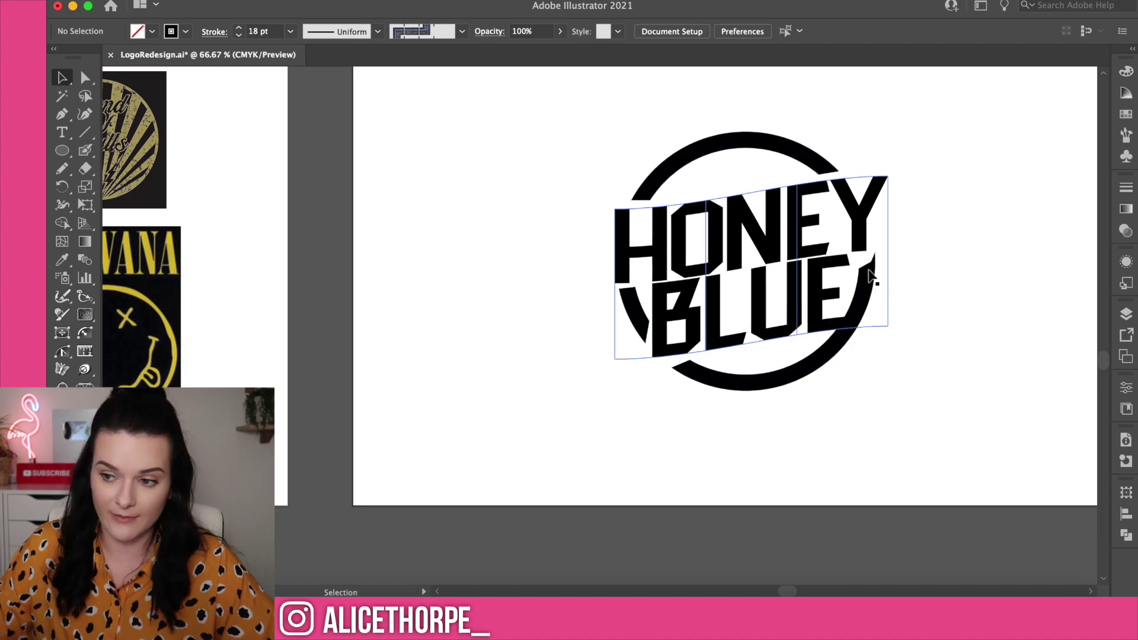
scroll(1029, 240, down, 1)
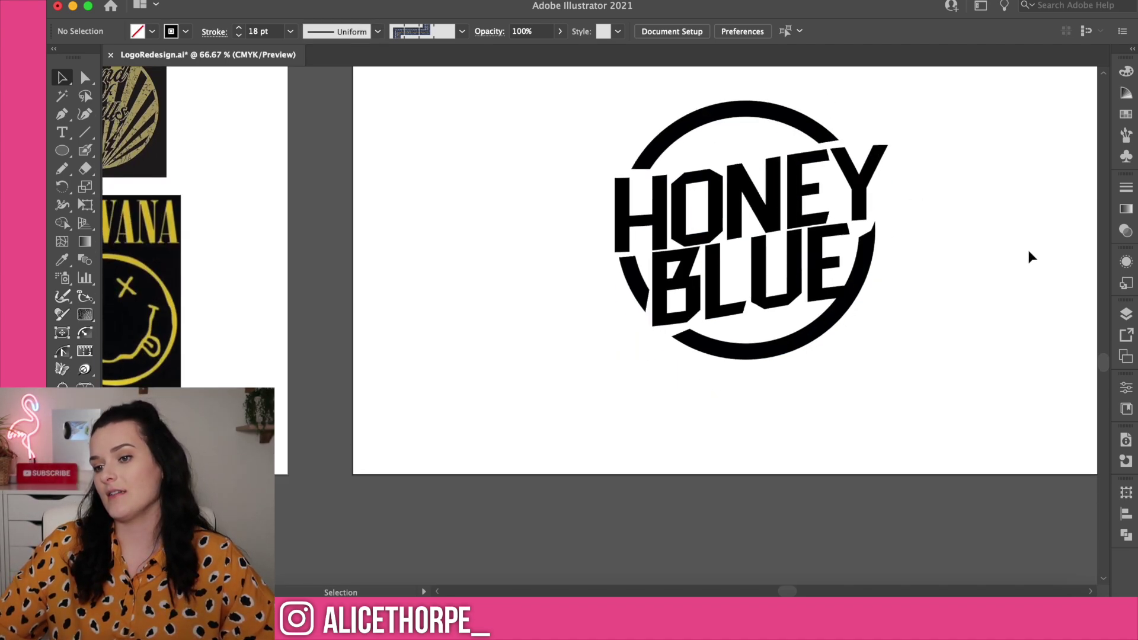
key(super+minus)
key(super+minus)
Select the warped HONEY BLUE lettering and bring up the object properties.
right_click(732, 461)
key(Escape)
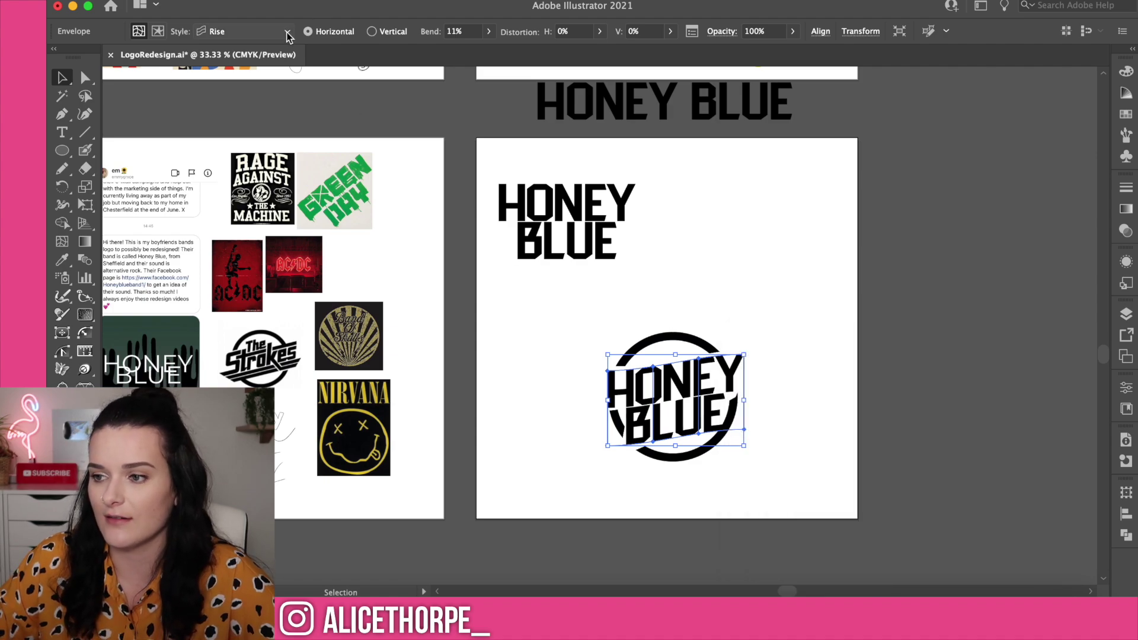
click(1130, 71)
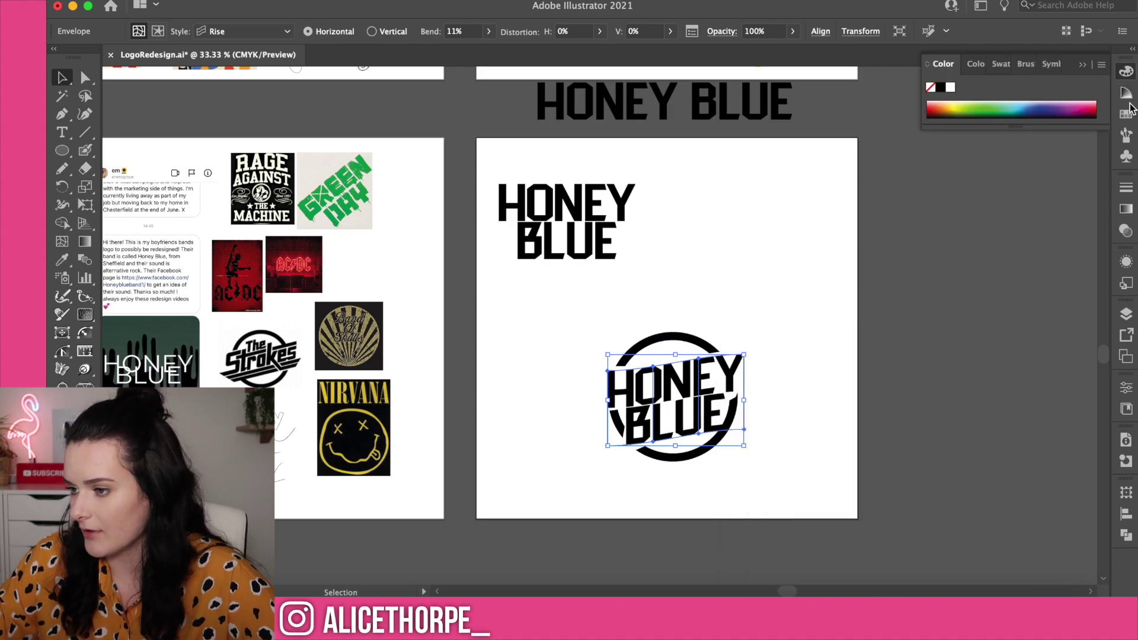
click(1130, 397)
click(171, 6)
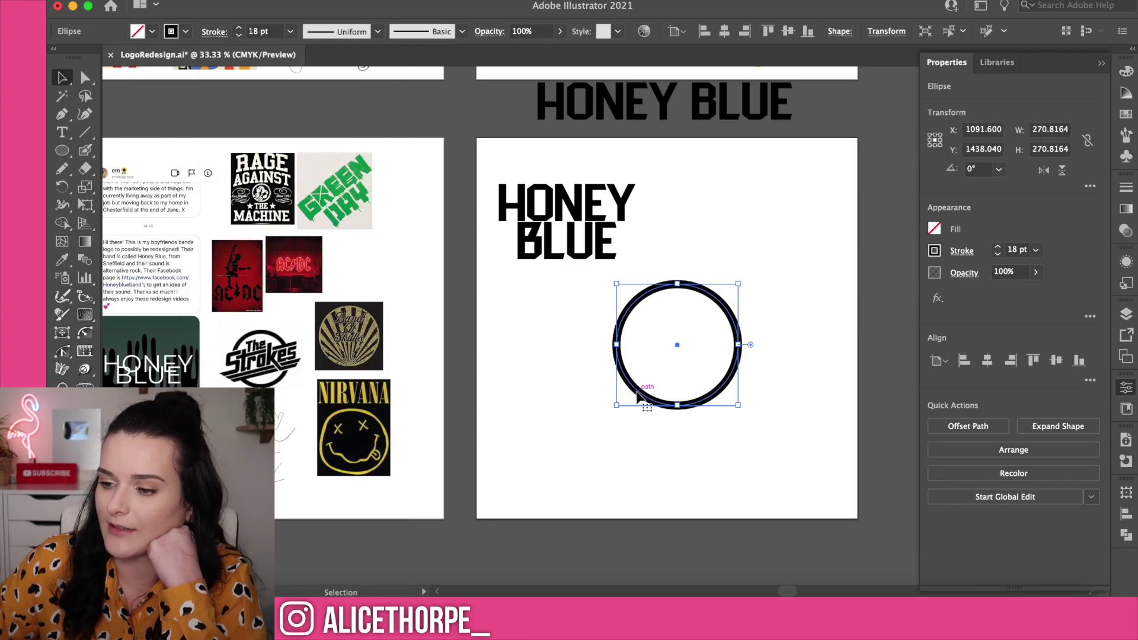
Move the circle beside the upright stacked lettering, and add a HONEY BLUE text line in 76.48 pt Hanover Bold lower on the artboard.
drag(639, 396, 690, 267)
key(t)
click(559, 406)
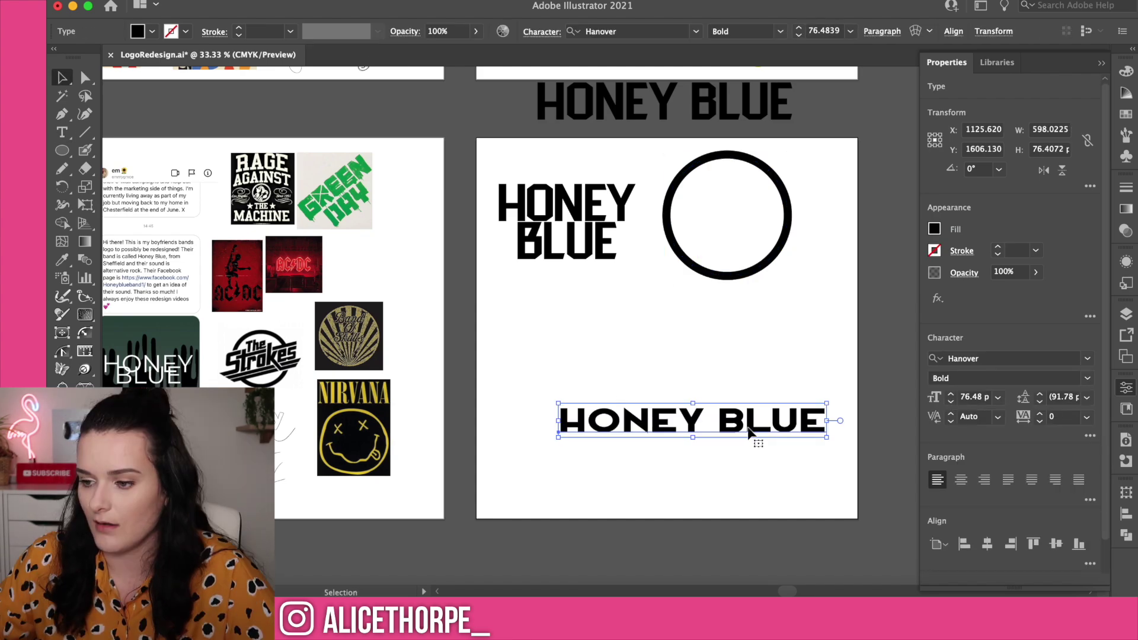
drag(758, 432, 735, 384)
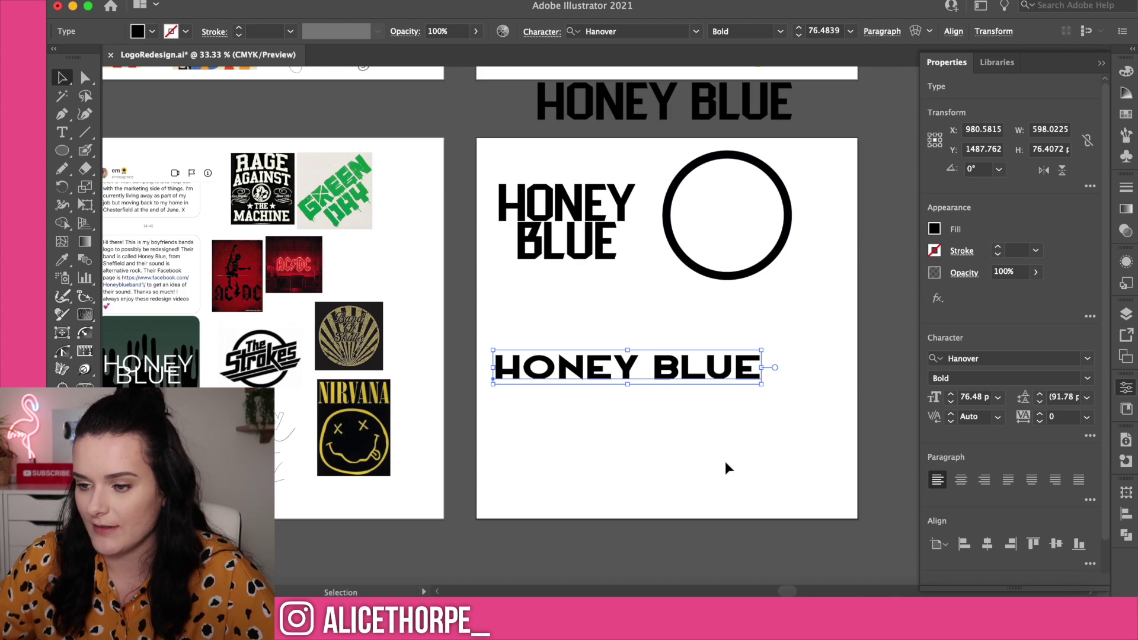
Break the Hanover text before BLUE so that the two words sit on separate lines.
drag(704, 372, 851, 372)
key(t)
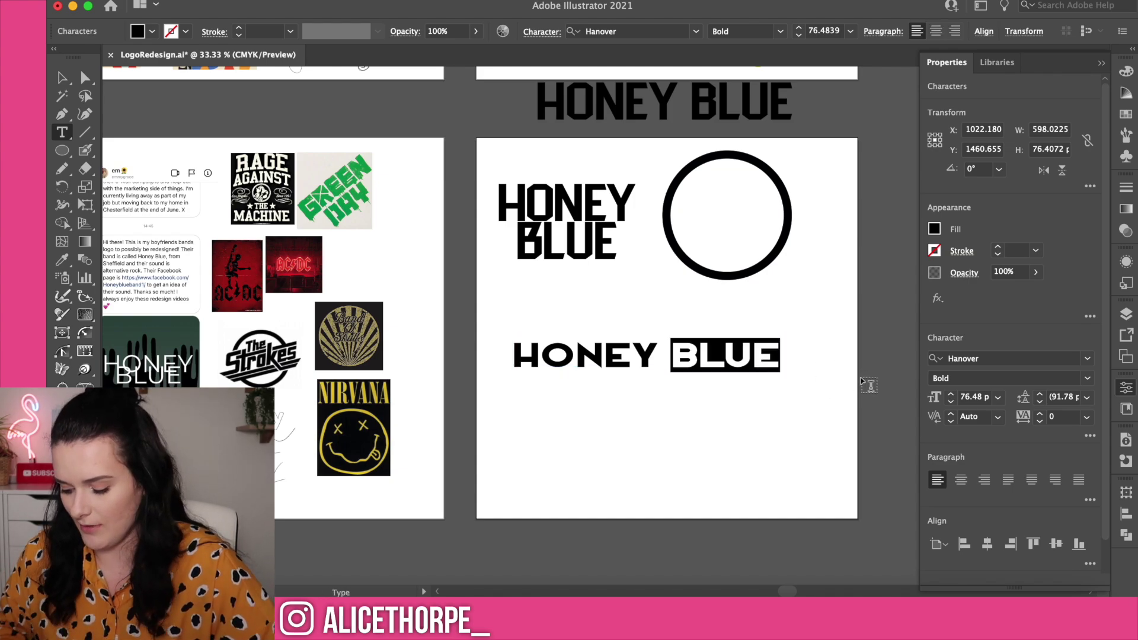
key(Left)
key(Return)
Centre the two-line text with 62 pt leading and -64 tracking, and place it below the earlier stacked lettering.
key(ctrl+a)
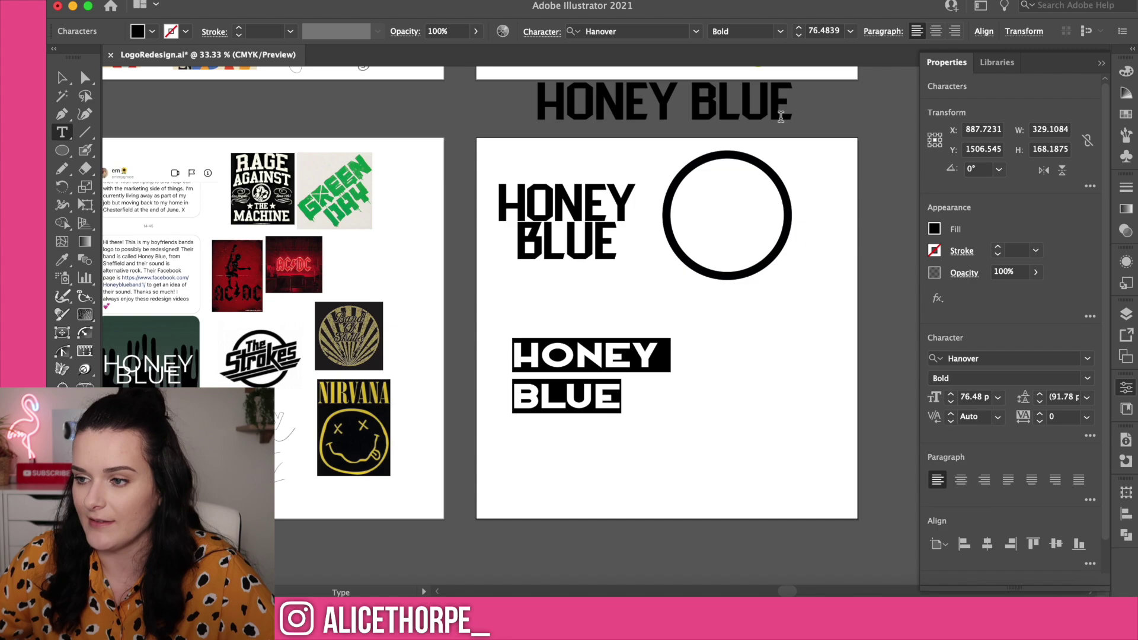
click(935, 31)
click(984, 31)
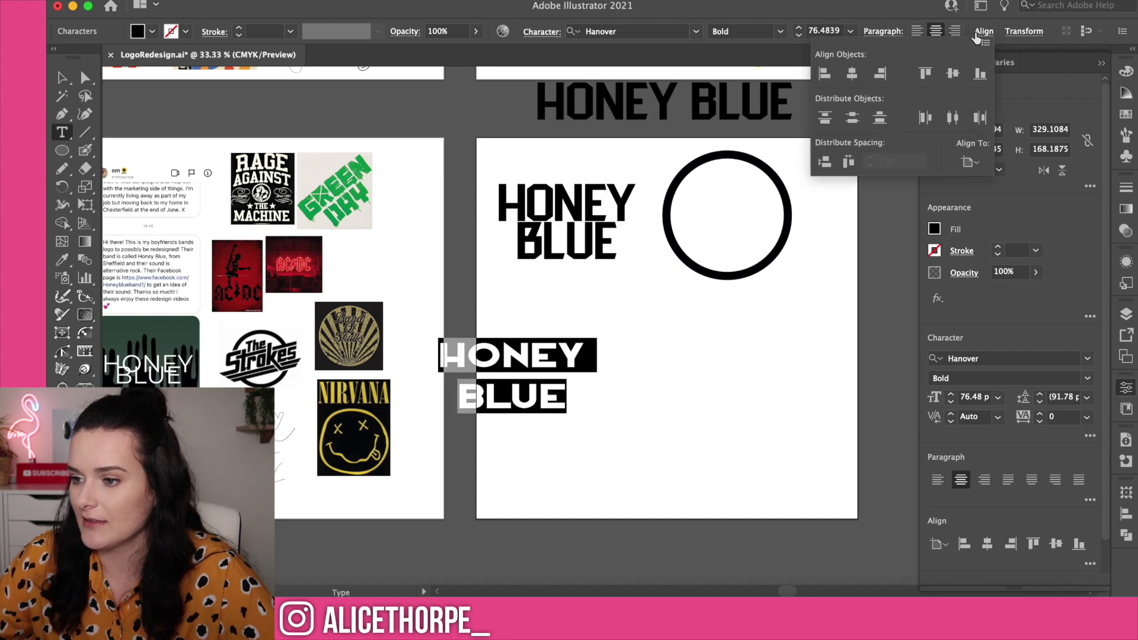
key(Escape)
drag(528, 380, 655, 354)
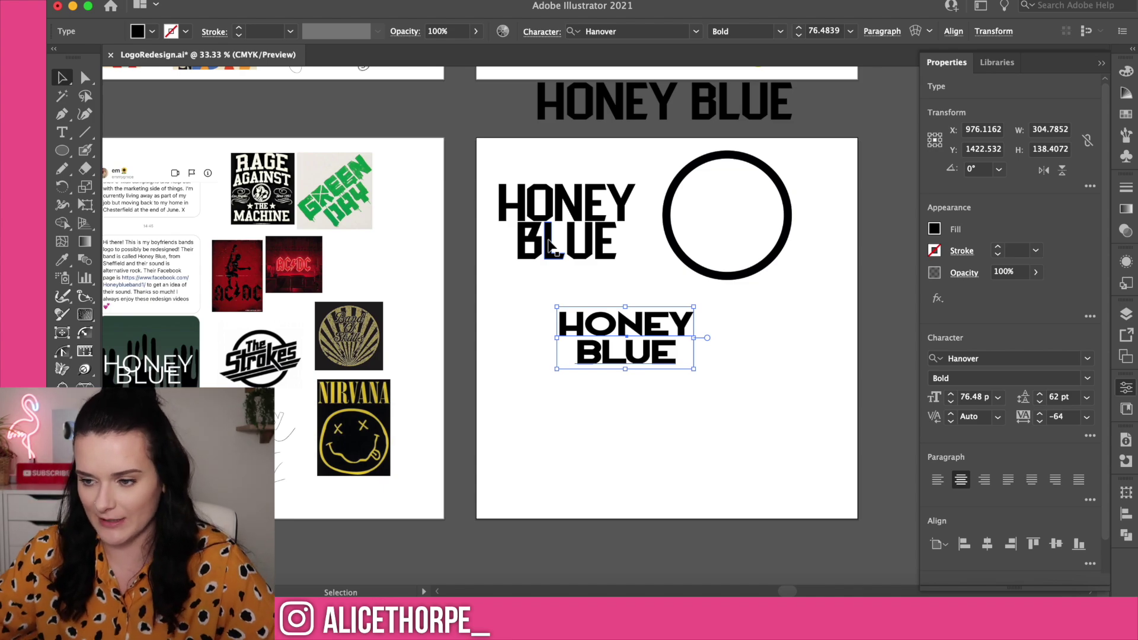
Convert the lower HONEY BLUE text to outlines and ungroup it into separate letters.
click(602, 289)
click(606, 346)
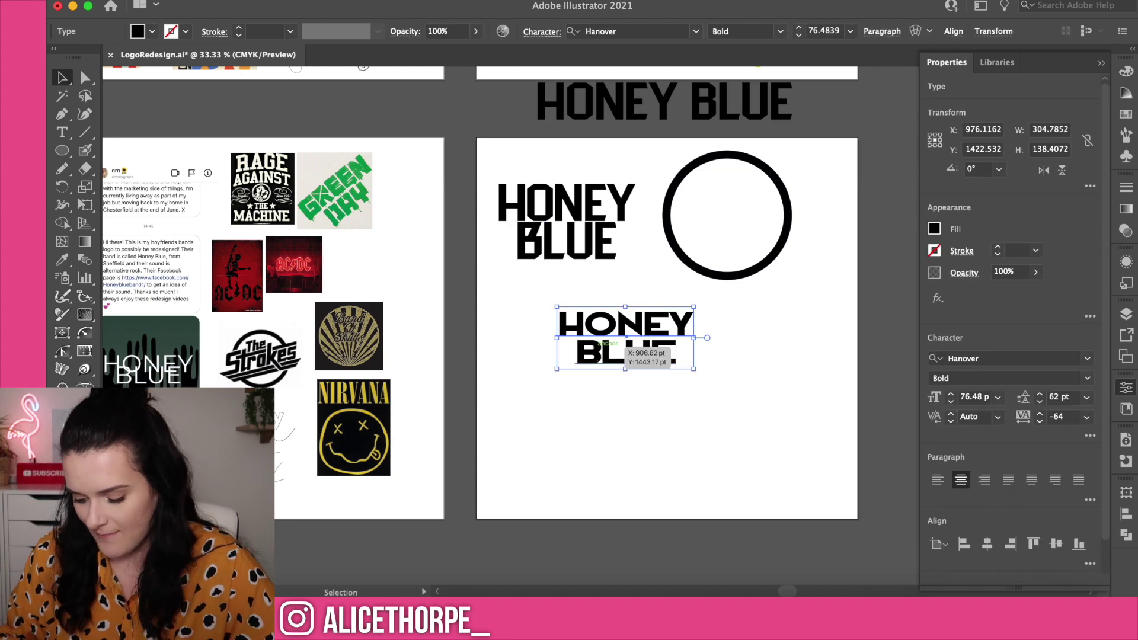
key(super+equal)
scroll(707, 492, up, 3)
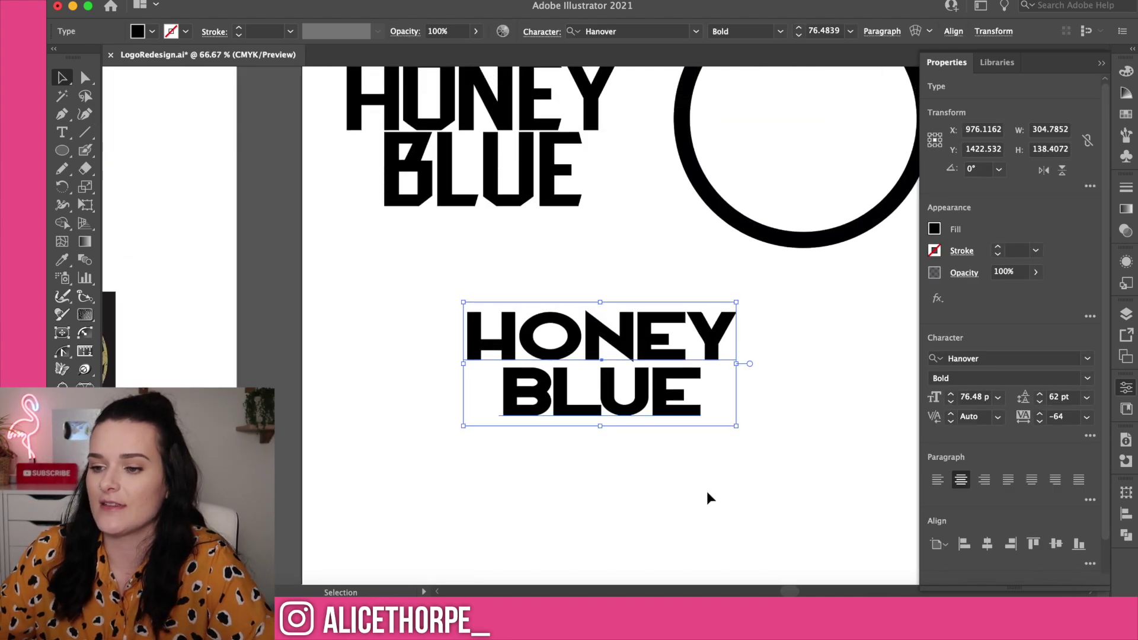
click(515, 205)
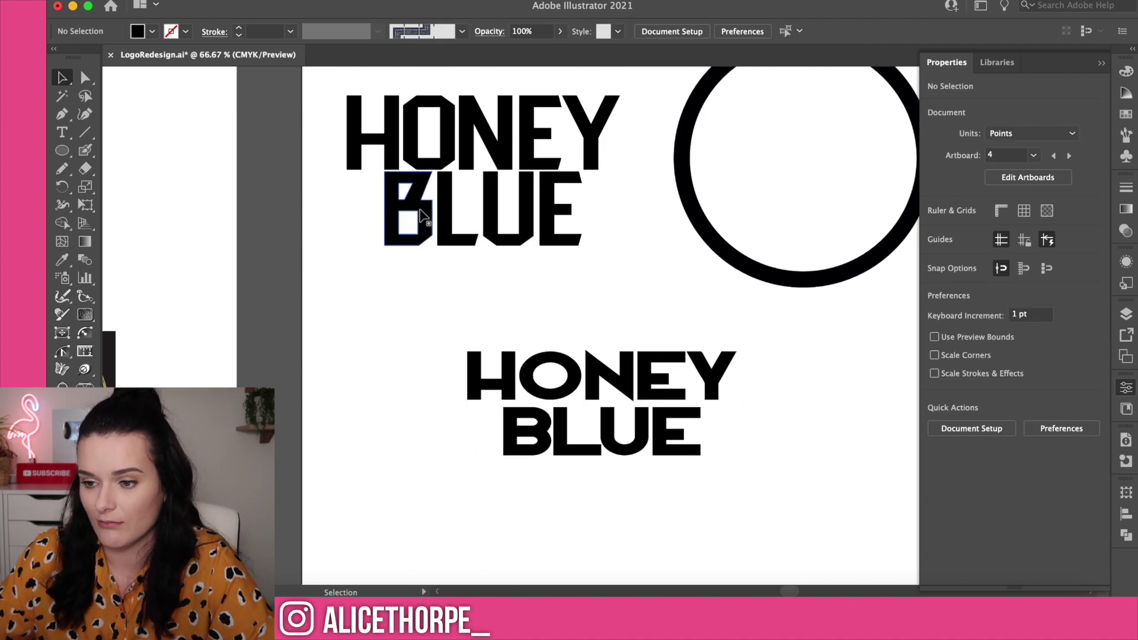
click(543, 456)
right_click(540, 456)
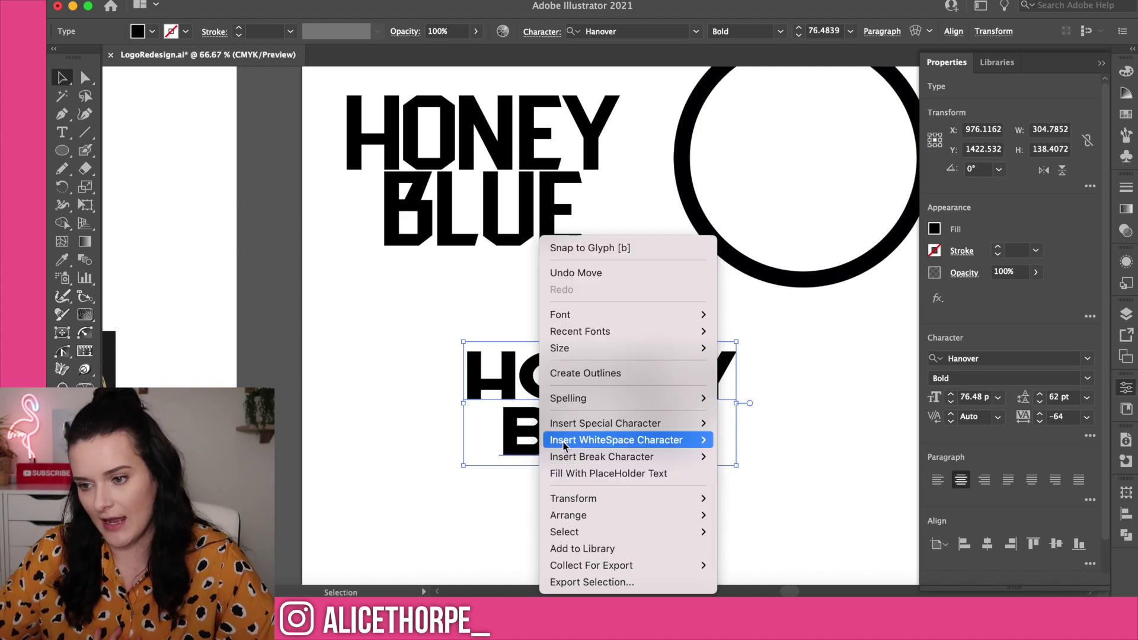
click(612, 373)
click(545, 515)
click(522, 453)
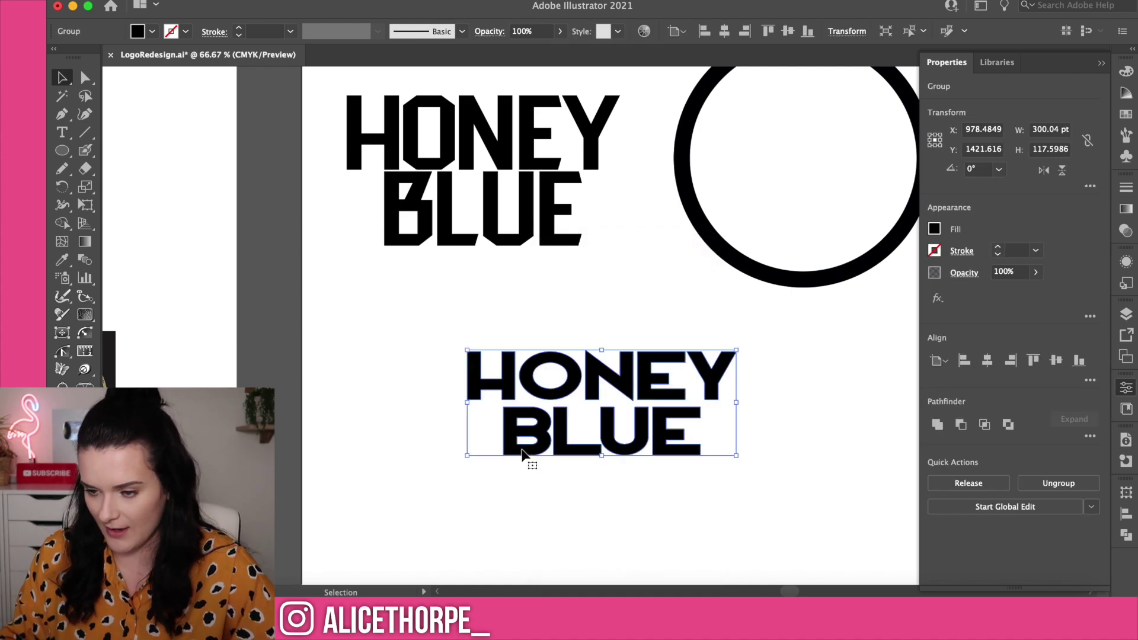
right_click(522, 453)
click(552, 457)
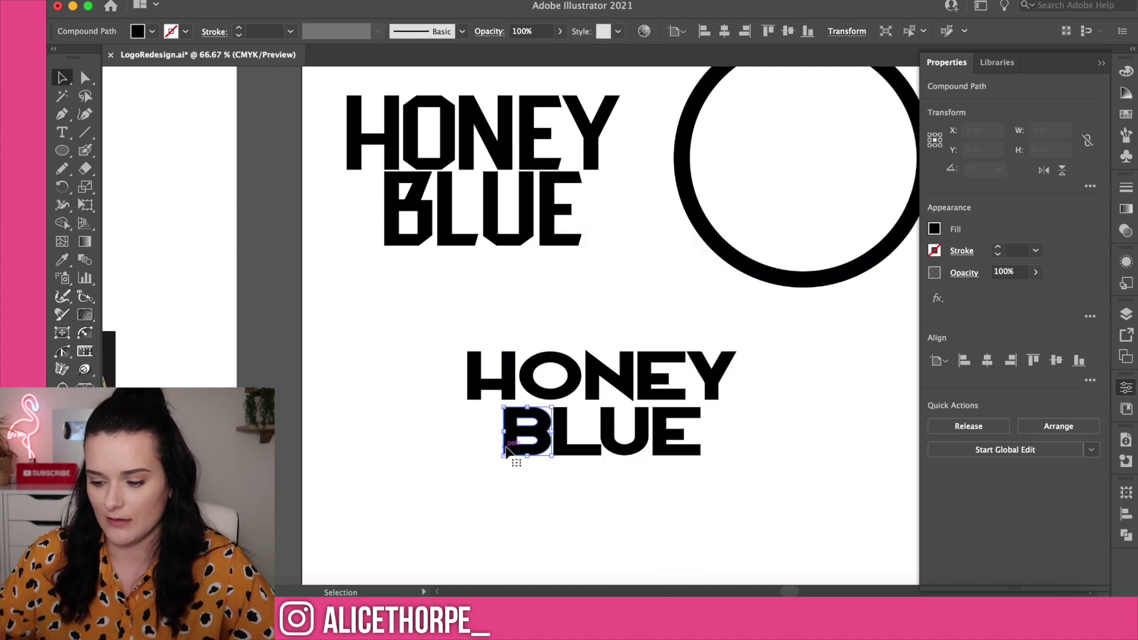
Rebuild the B of BLUE with angular, slanted edges and delete the leftover rounded B.
click(505, 452)
key(a)
key(super+equal)
key(super+equal)
key(super+equal)
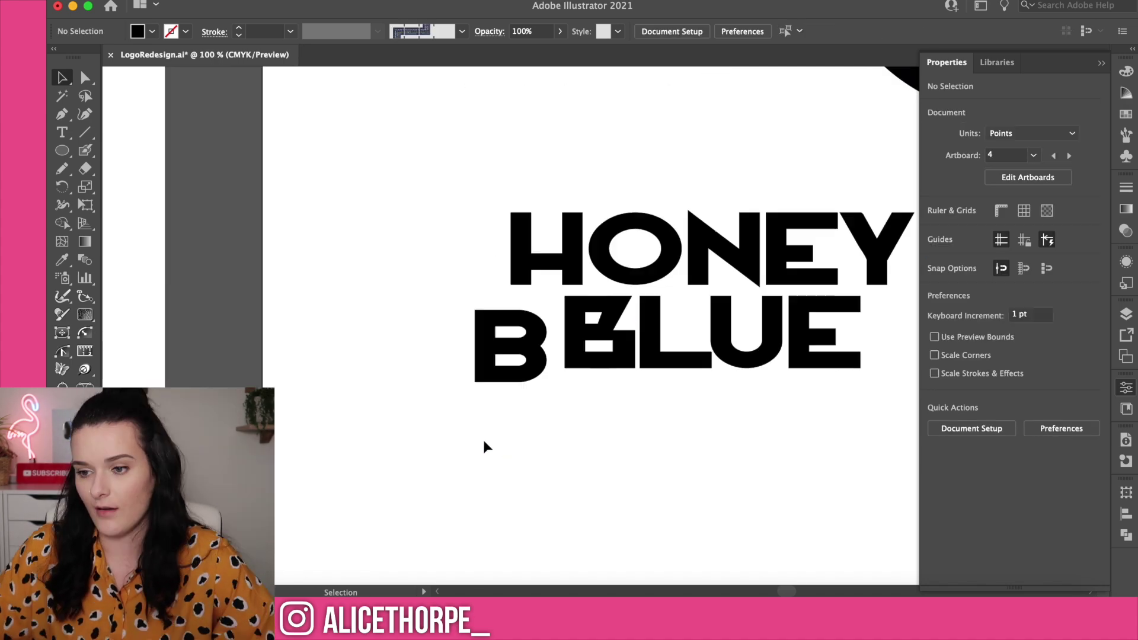
click(523, 359)
key(Delete)
scroll(510, 352, right, 5)
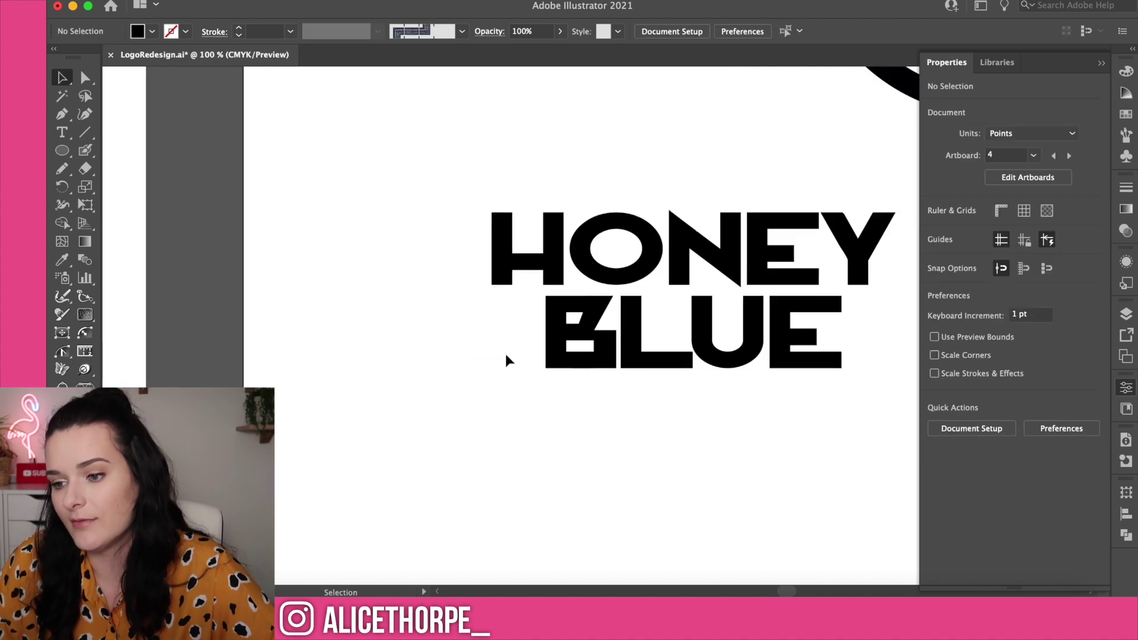
scroll(504, 356, right, 5)
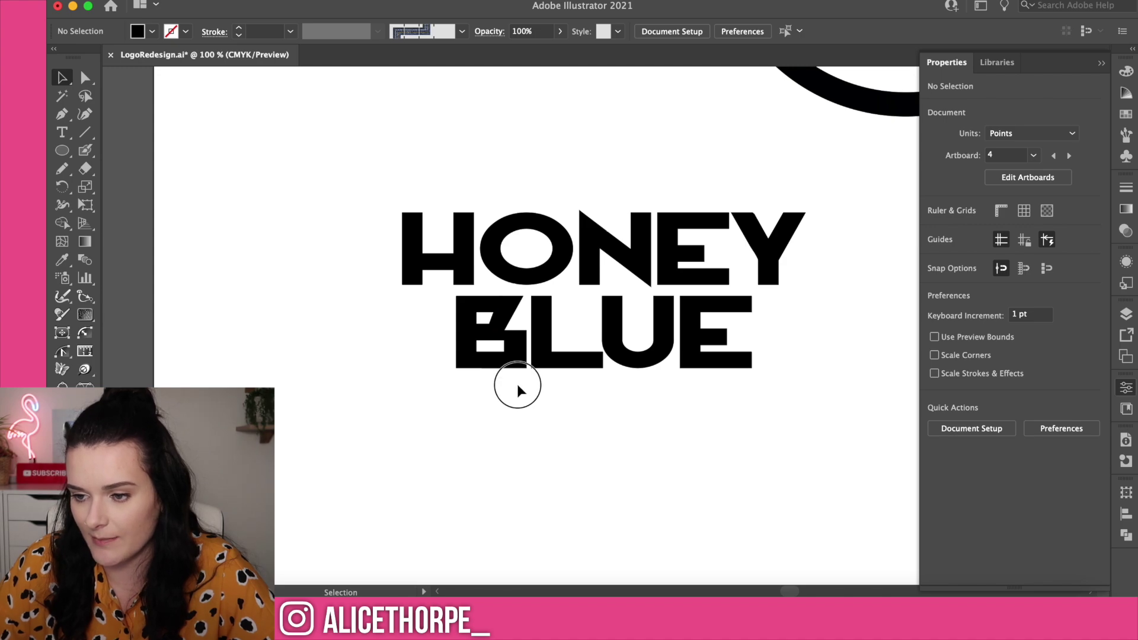
Merge the overlapping pieces of the angular B into one shape.
drag(517, 383, 468, 320)
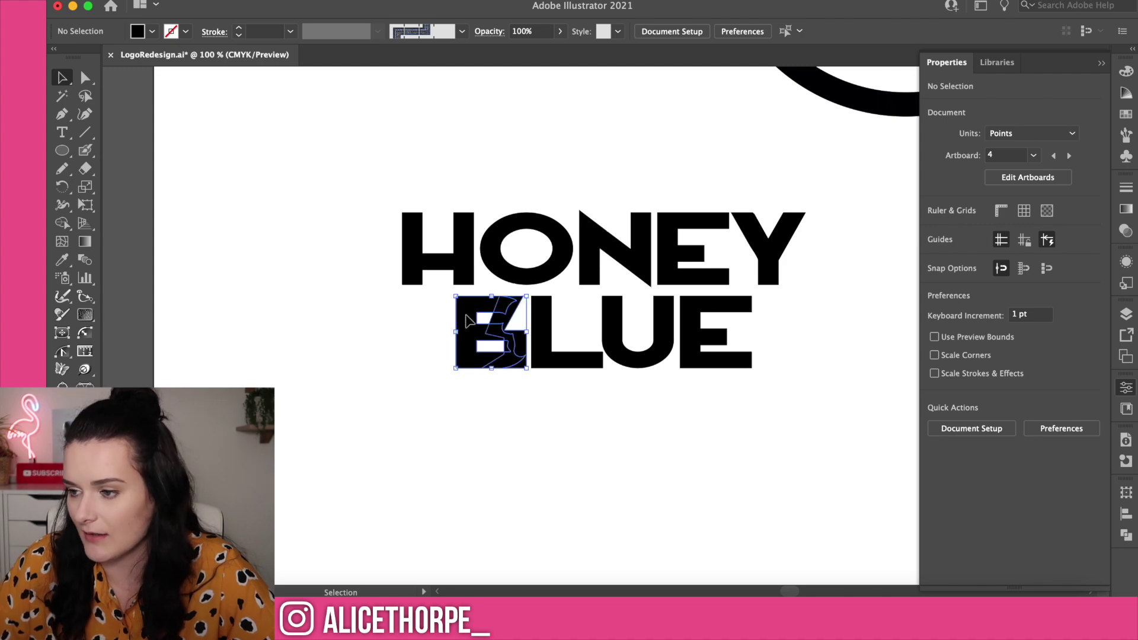
click(1126, 535)
click(567, 425)
scroll(567, 425, up, 5)
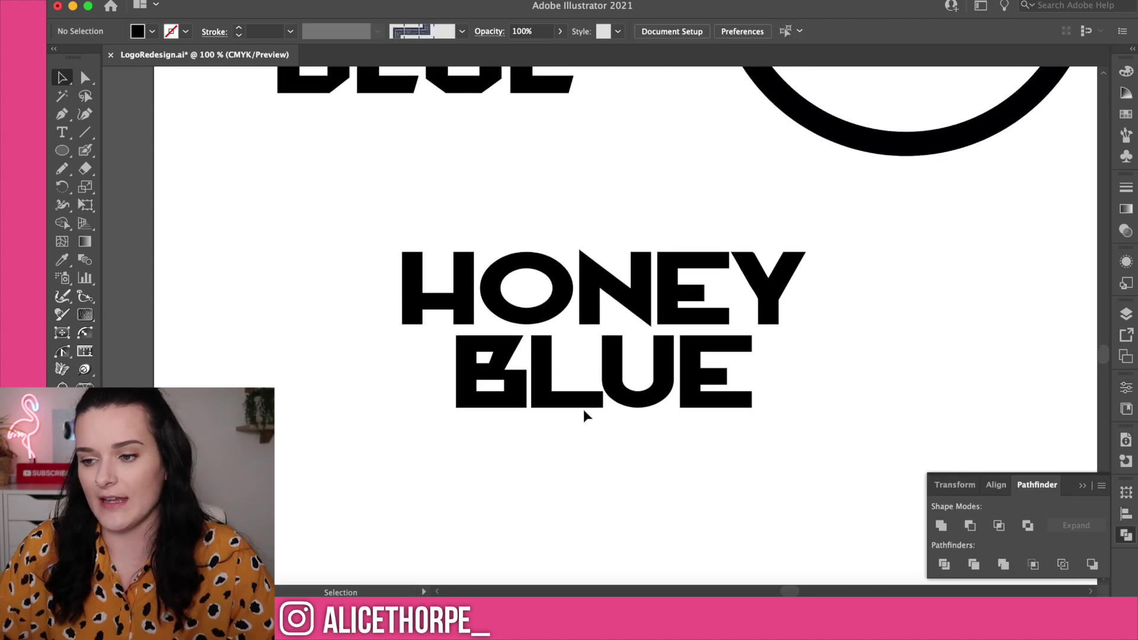
Delete the tall, condensed HONEY BLUE wordmark above the wide one.
scroll(606, 414, up, 4)
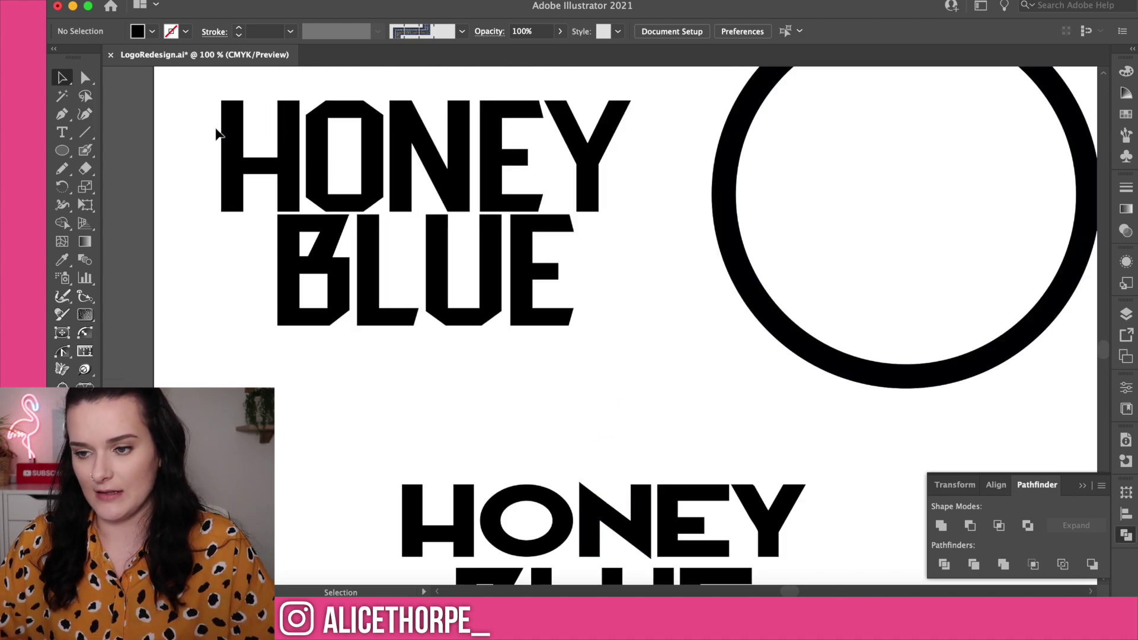
drag(178, 105, 585, 390)
key(Delete)
scroll(589, 381, down, 5)
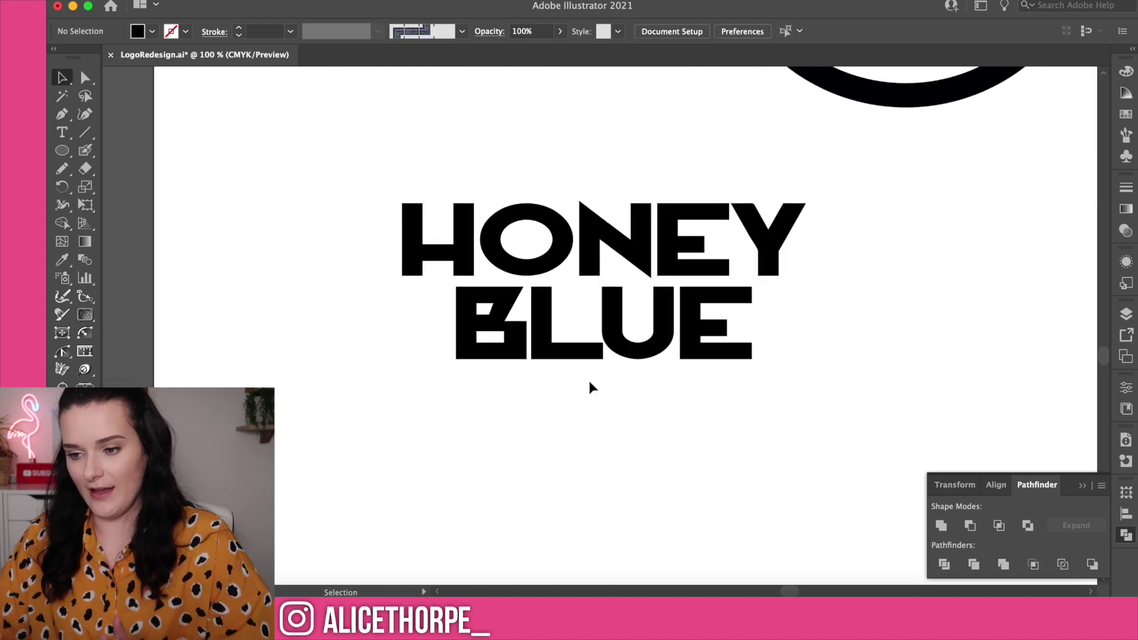
Group the letters of HONEY and BLUE as separate words and align the two words on their horizontal centres.
scroll(590, 381, up, 1)
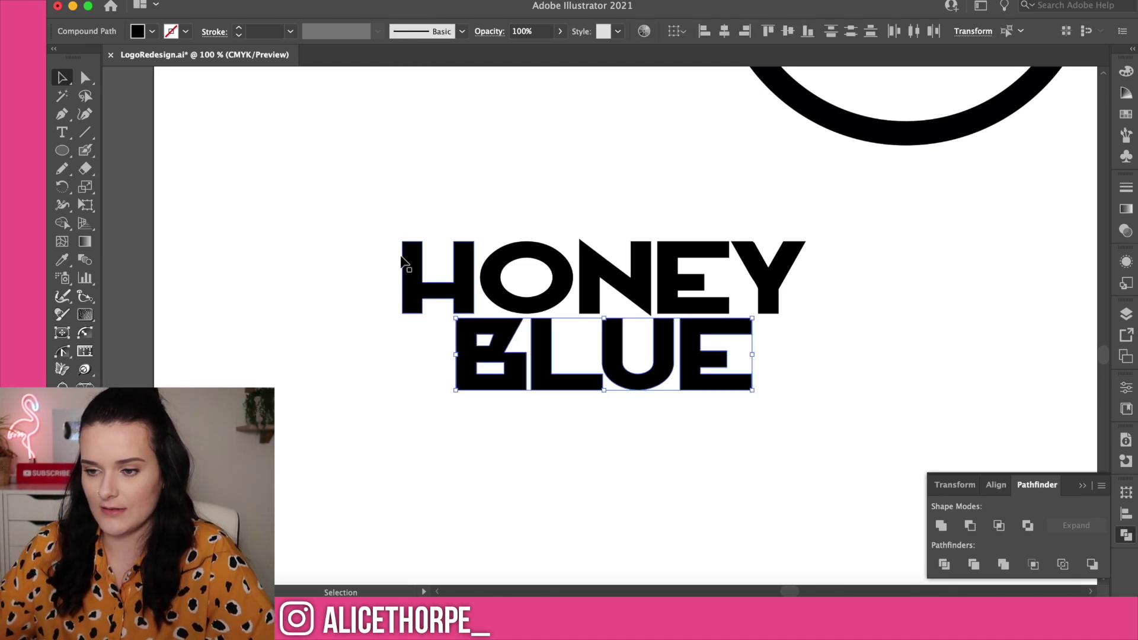
drag(383, 227, 822, 298)
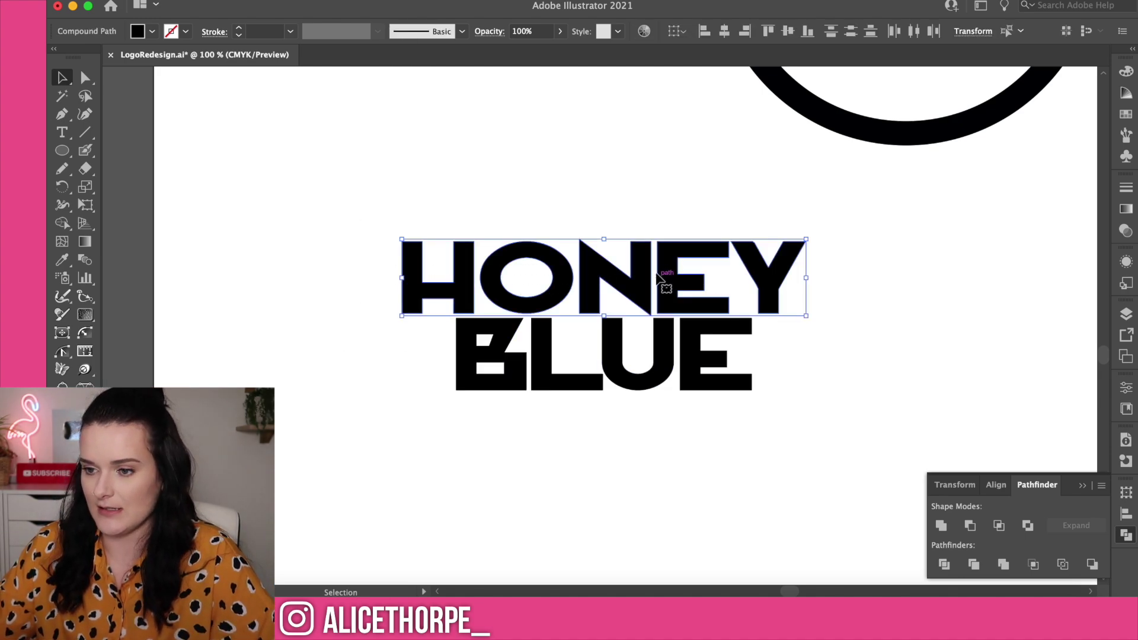
drag(529, 194, 647, 332)
drag(437, 345, 794, 395)
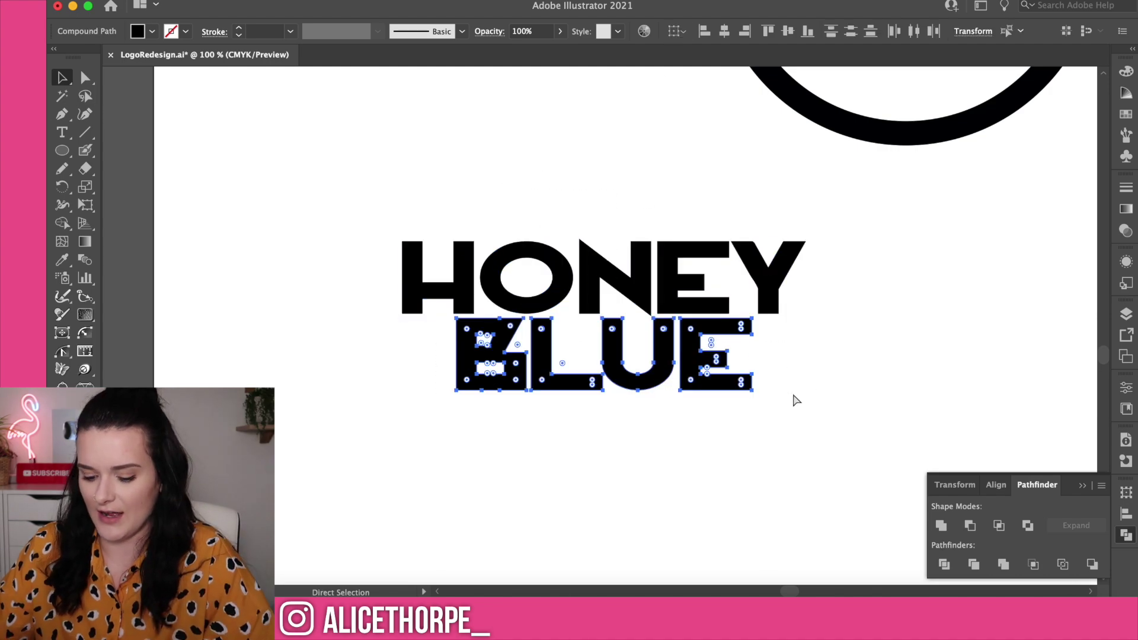
key(v)
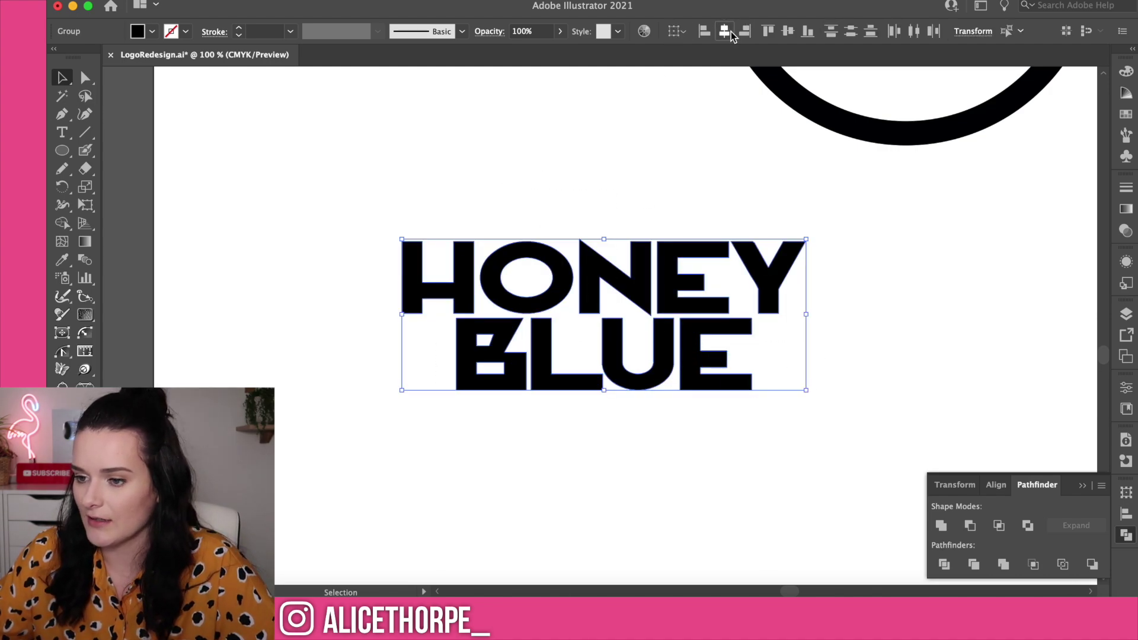
click(938, 418)
click(660, 350)
click(945, 343)
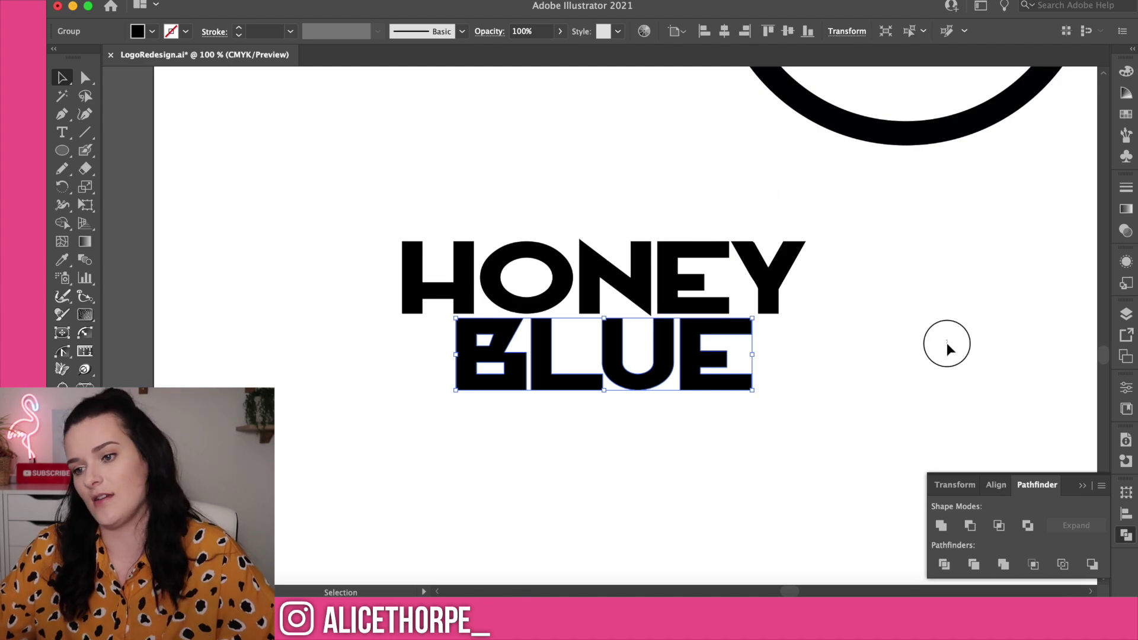
Reposition the word BLUE beneath HONEY so it sits slightly left of centre.
drag(472, 380, 846, 303)
drag(793, 593, 797, 593)
key(super+z)
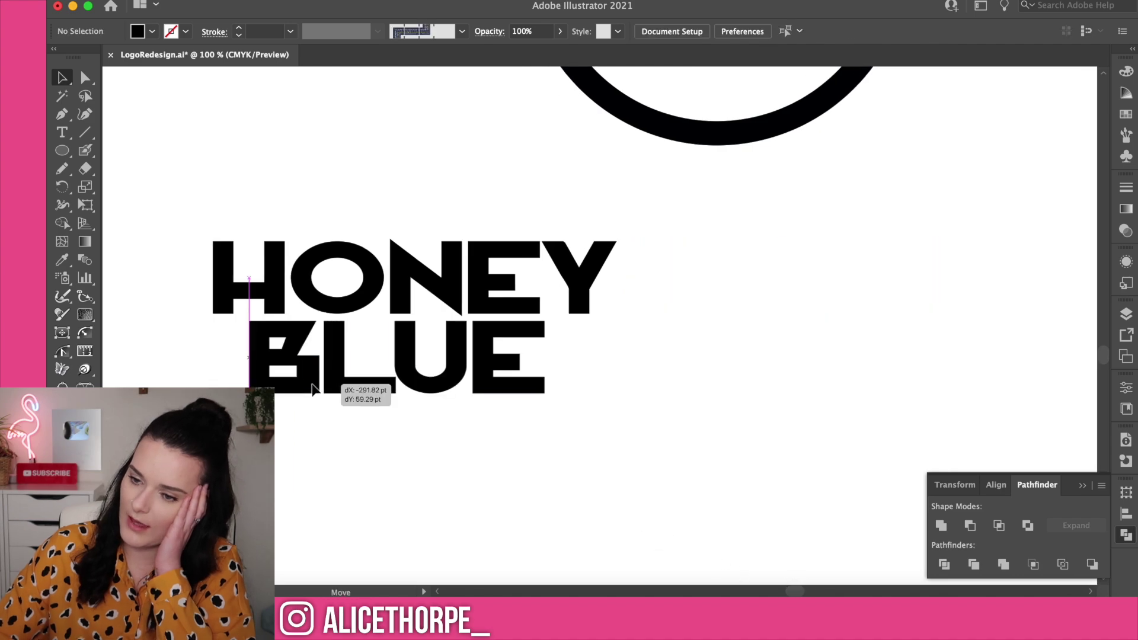
key(super+minus)
key(super+minus)
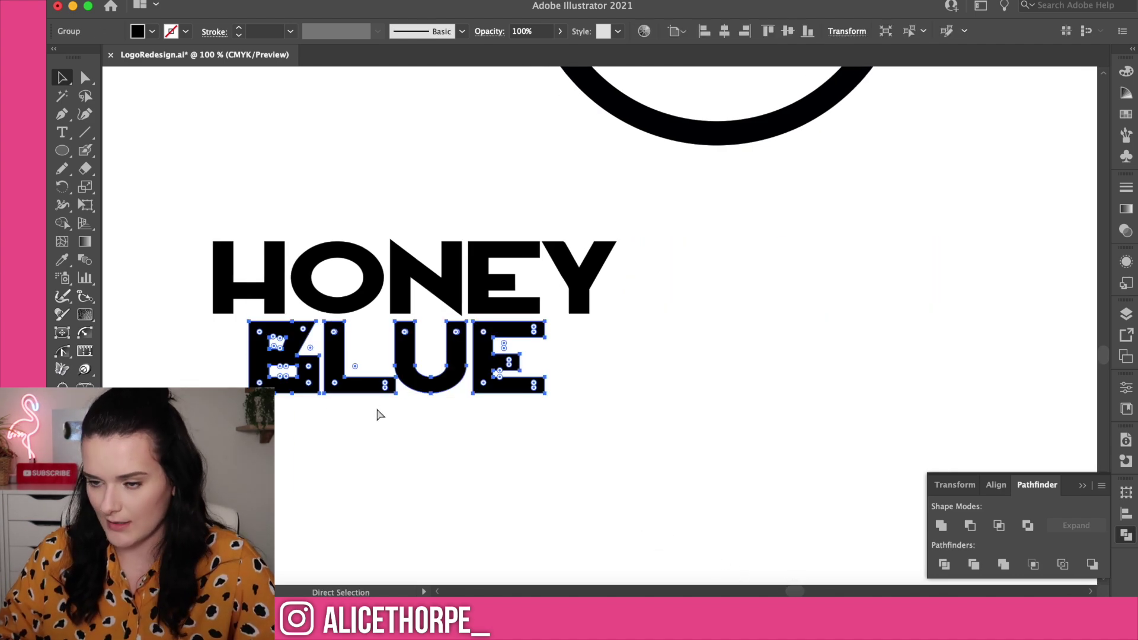
click(394, 403)
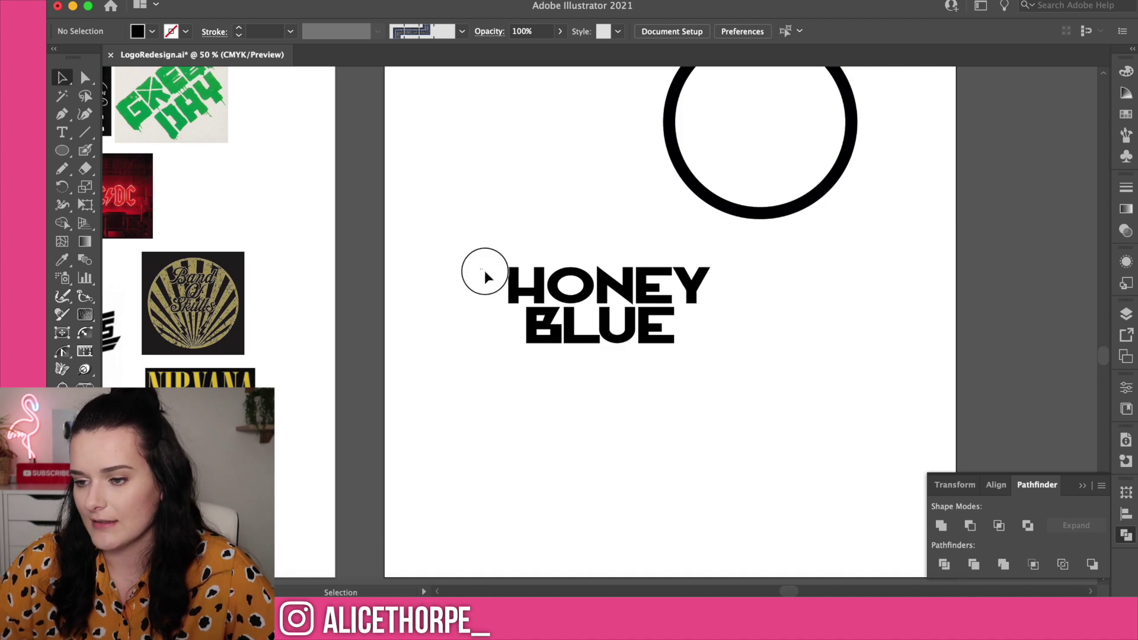
Duplicate the two-line HONEY BLUE wordmark and place the copy below the original.
drag(485, 271, 659, 351)
alt+drag(584, 291, 567, 415)
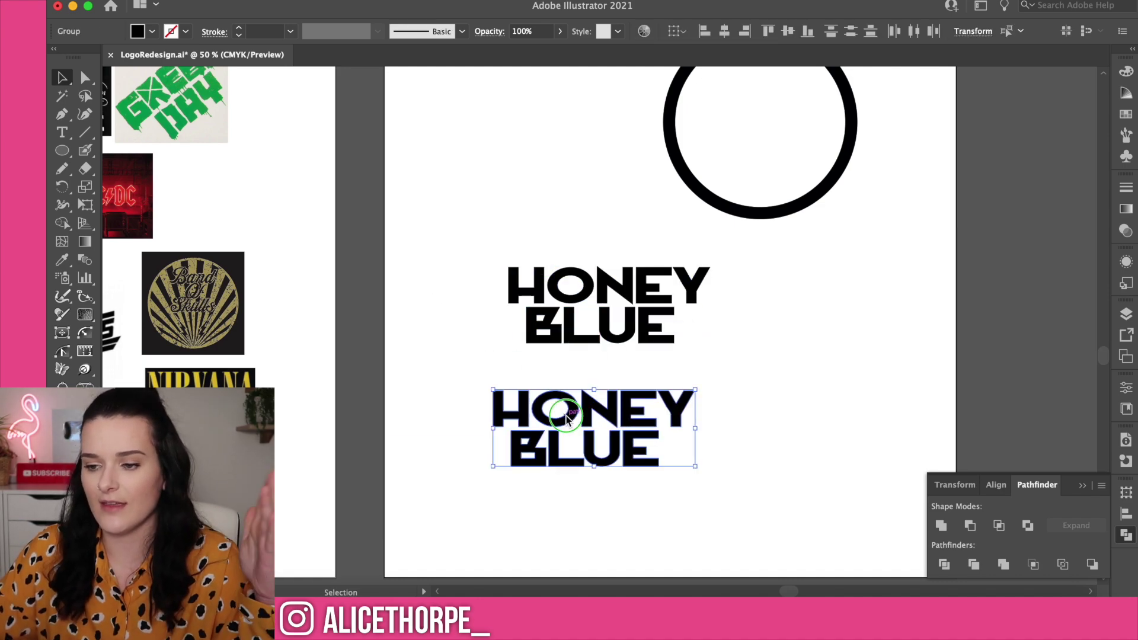
right_click(567, 417)
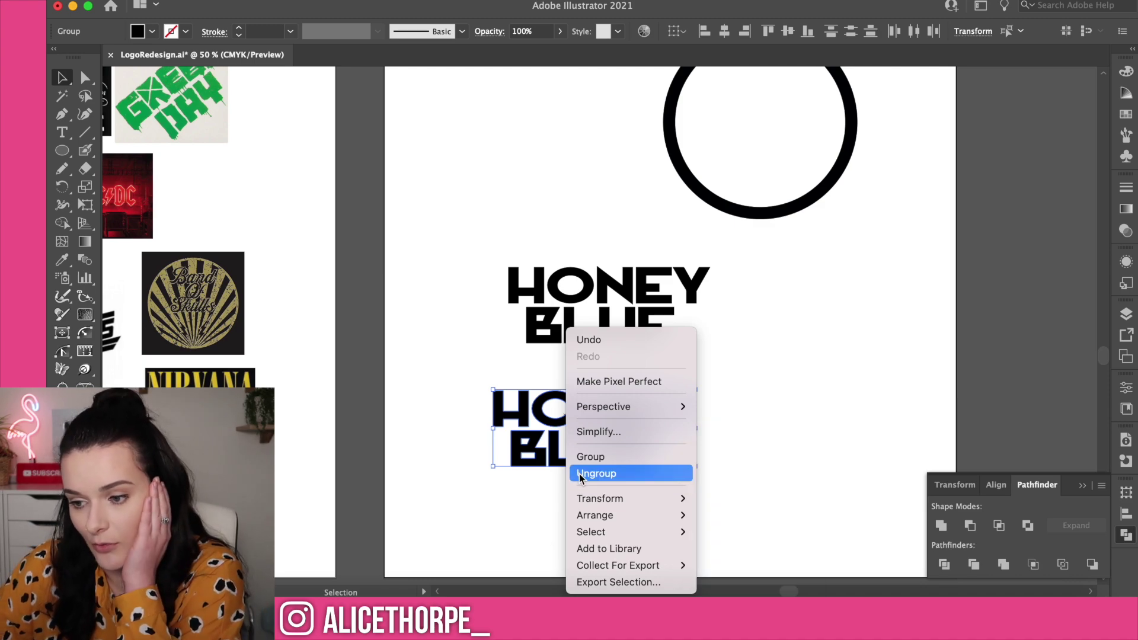
click(190, 0)
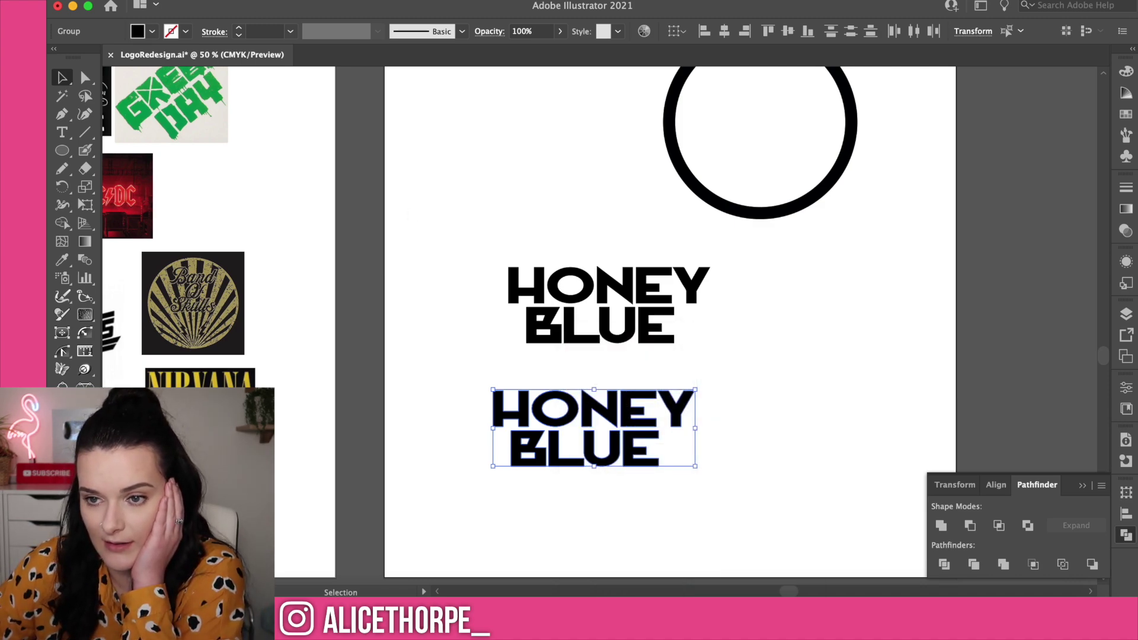
Turn the duplicated HONEY BLUE wordmark into a single compound path.
click(190, 0)
mouse_move(230, 0)
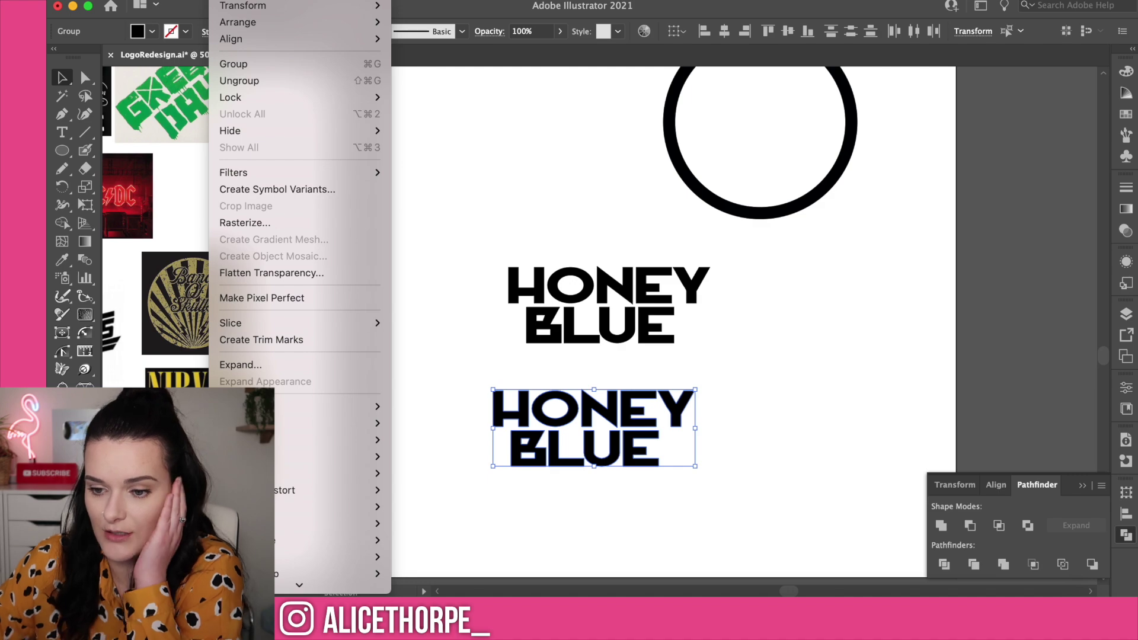
mouse_move(335, 495)
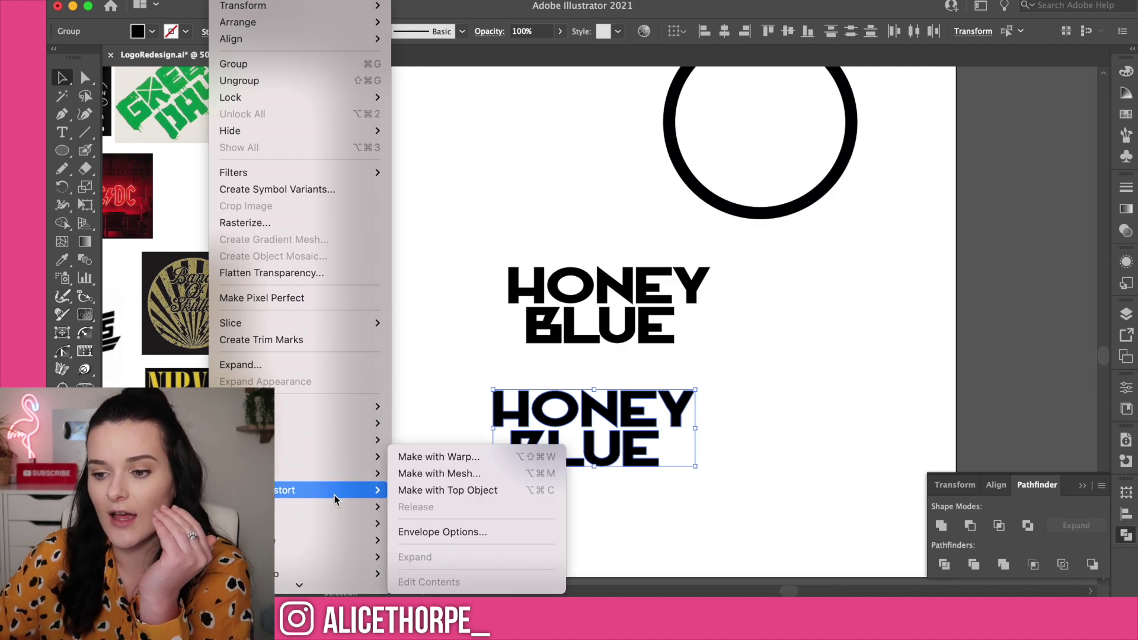
scroll(333, 534, down, 5)
mouse_move(329, 557)
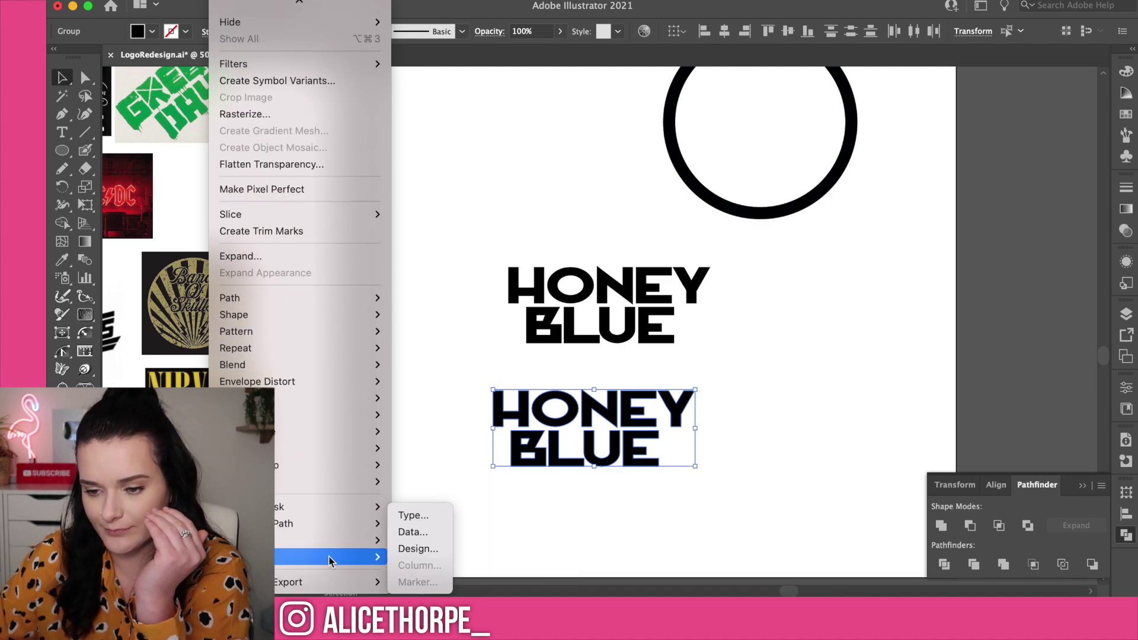
mouse_move(320, 525)
click(400, 524)
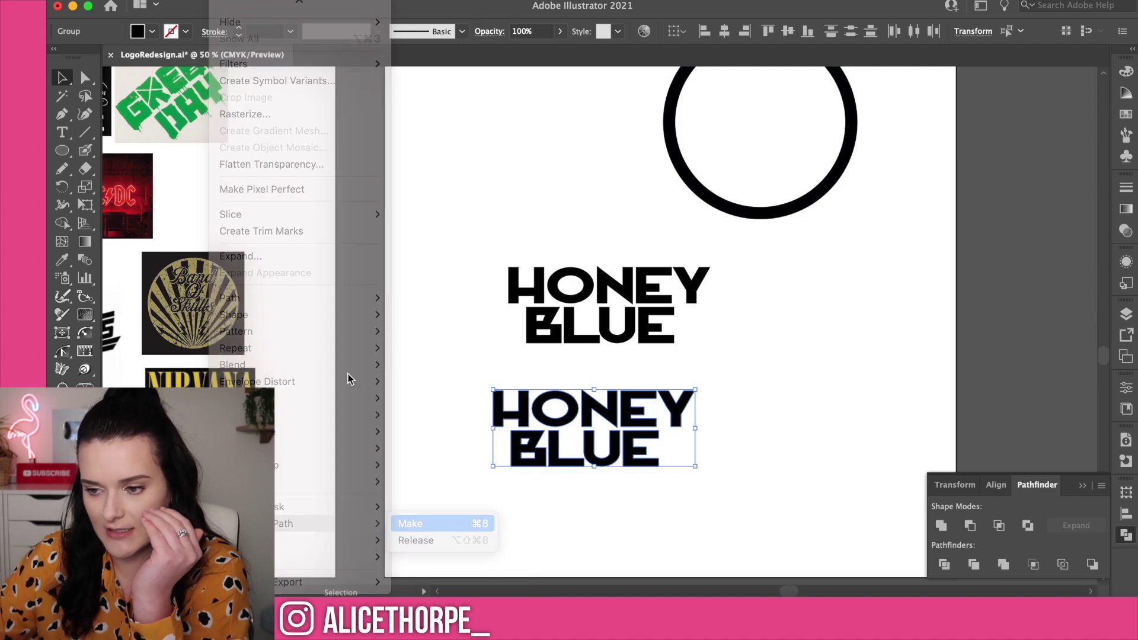
Apply an envelope warp to the lower wordmark with the Rise style, horizontal orientation and 8% bend.
click(202, 2)
mouse_move(235, 2)
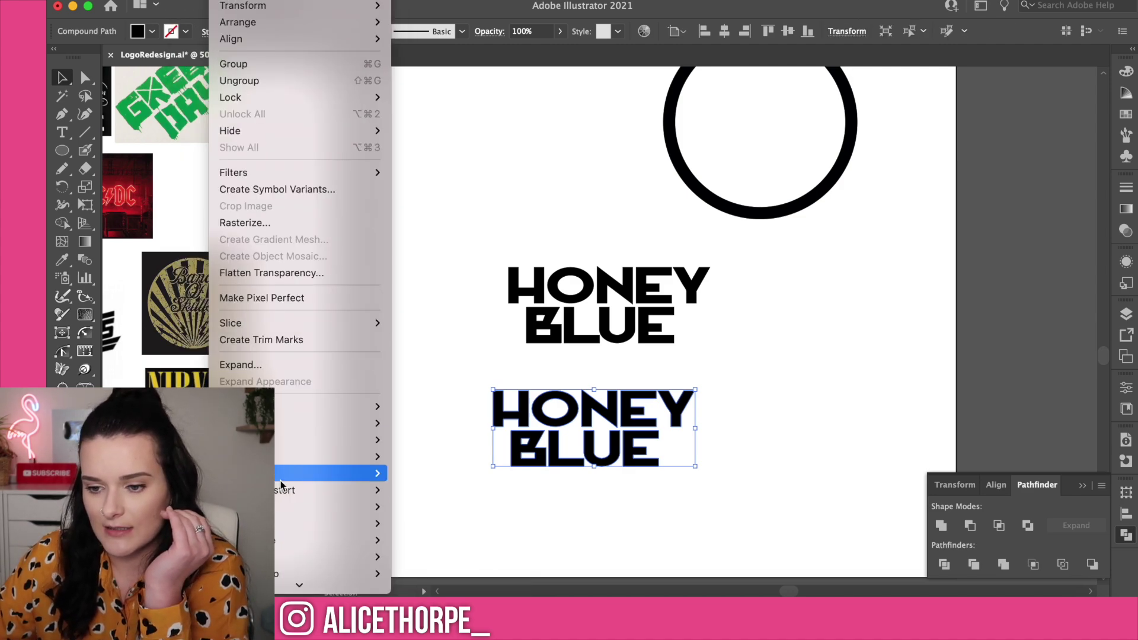
mouse_move(356, 491)
click(445, 458)
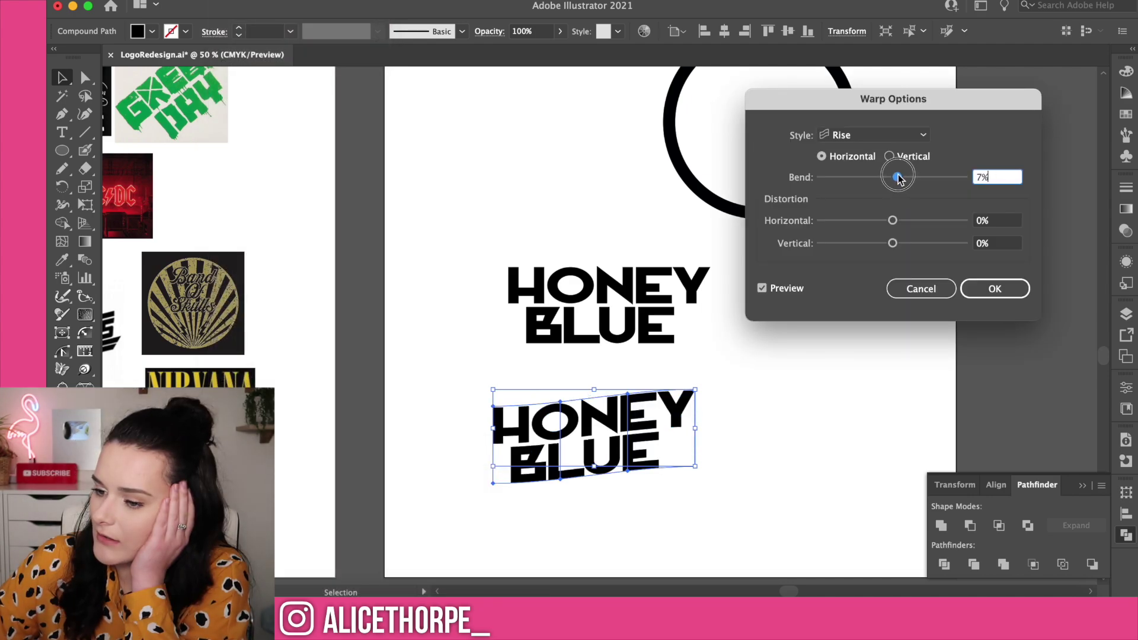
drag(899, 179, 900, 177)
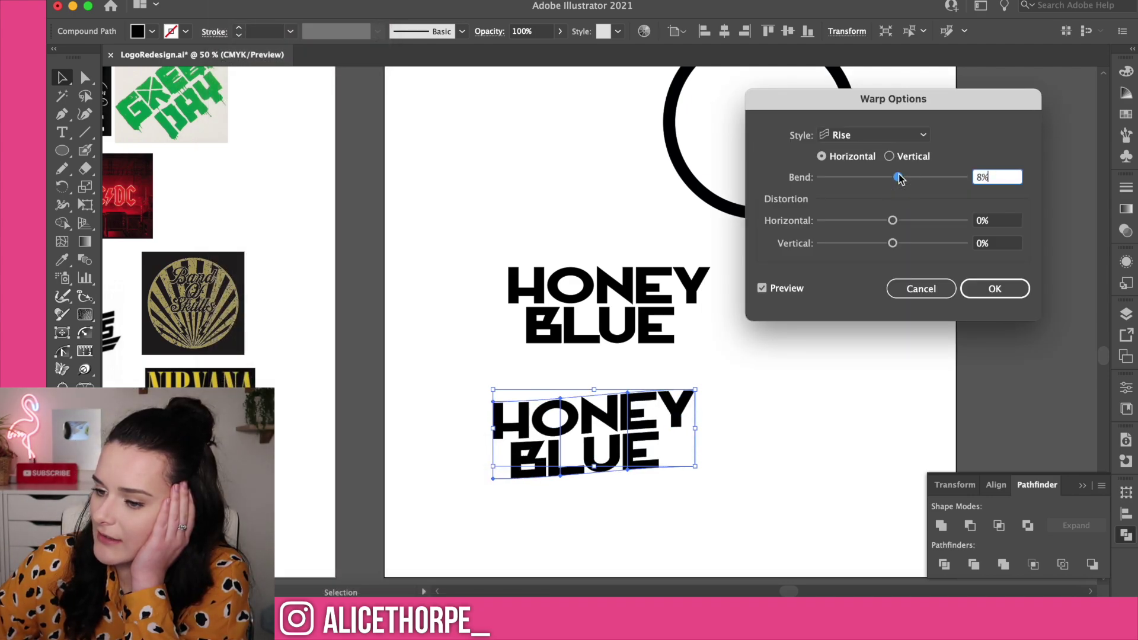
click(964, 291)
click(882, 392)
scroll(882, 393, down, 1)
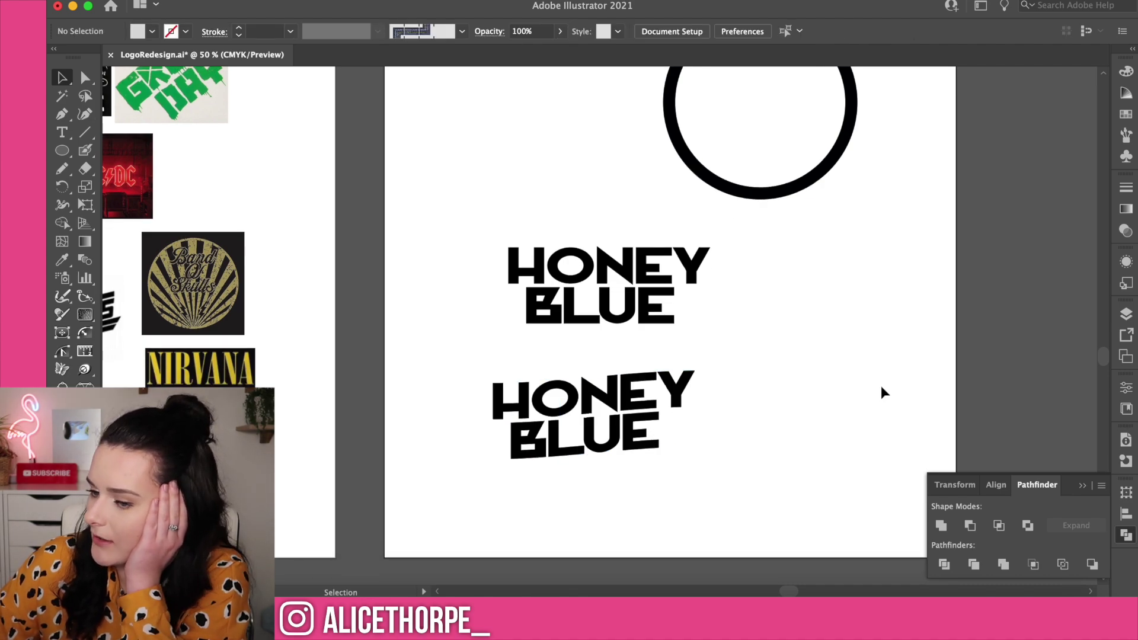
scroll(882, 386, down, 1)
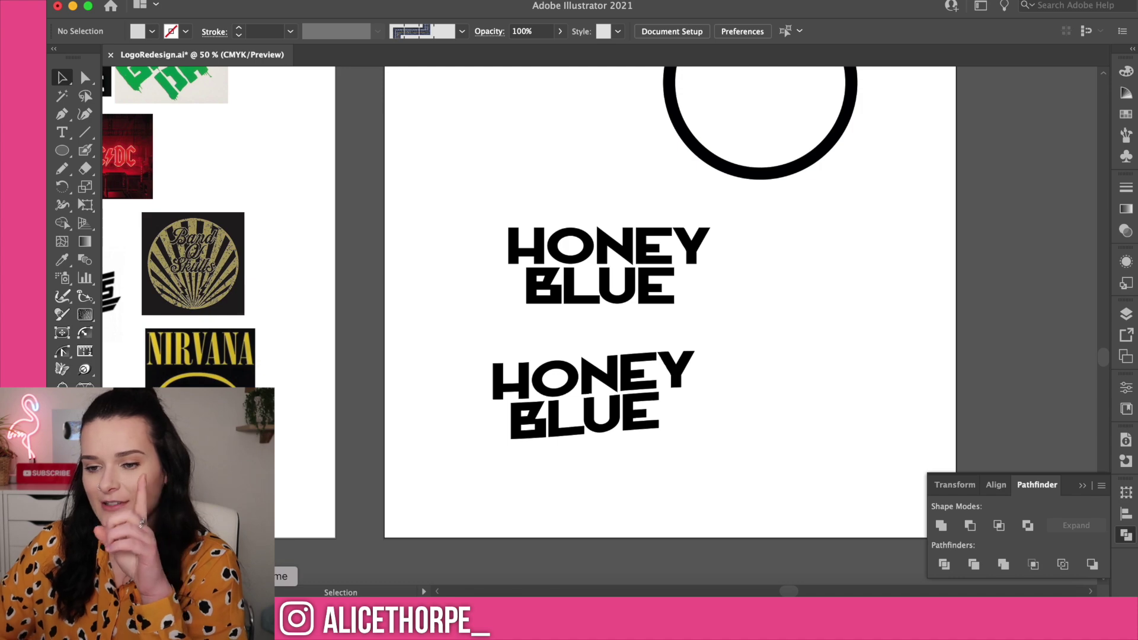
scroll(400, 444, left, 10)
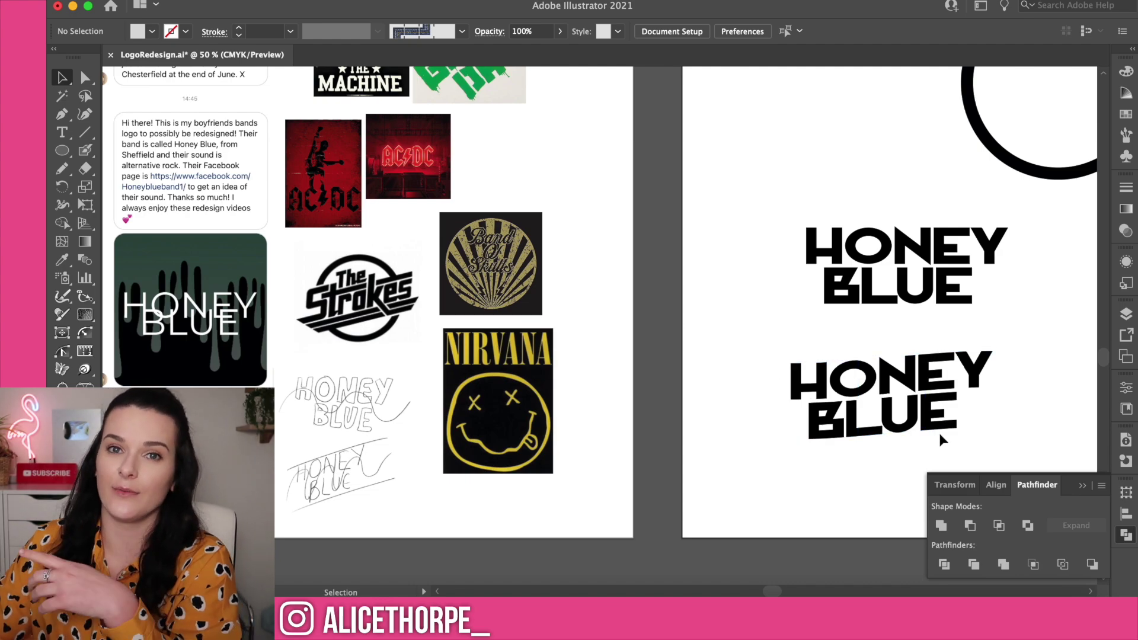
scroll(928, 430, right, 3)
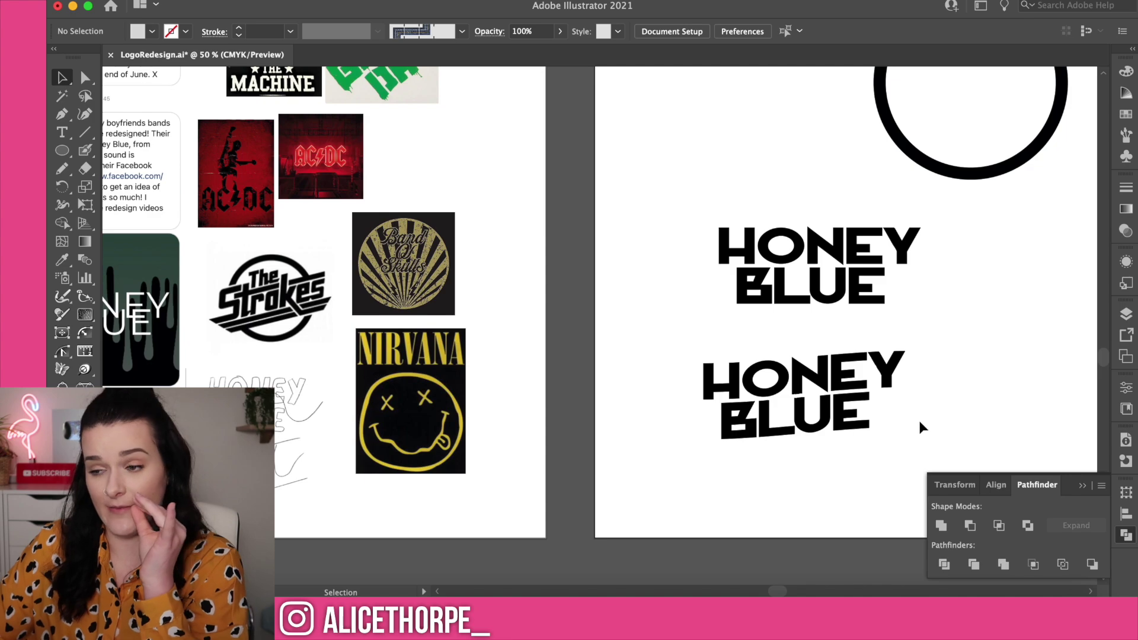
Copy the dripping-lines artwork from 01.ai and paste it into LogoRedesign.ai.
scroll(920, 425, right, 7)
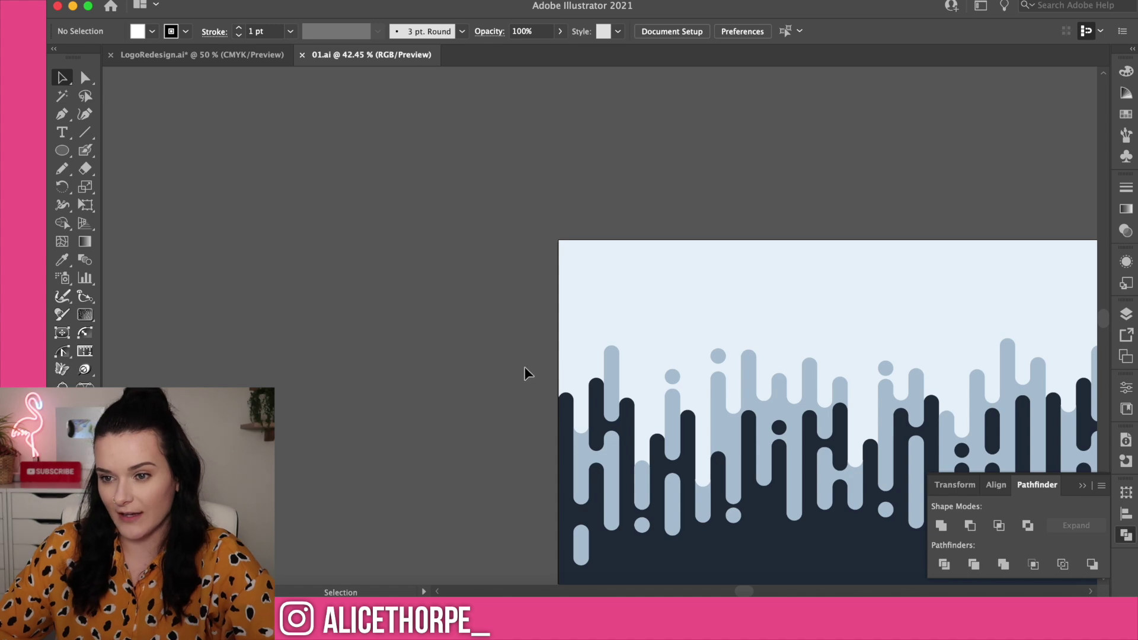
scroll(526, 367, right, 10)
scroll(527, 367, down, 1)
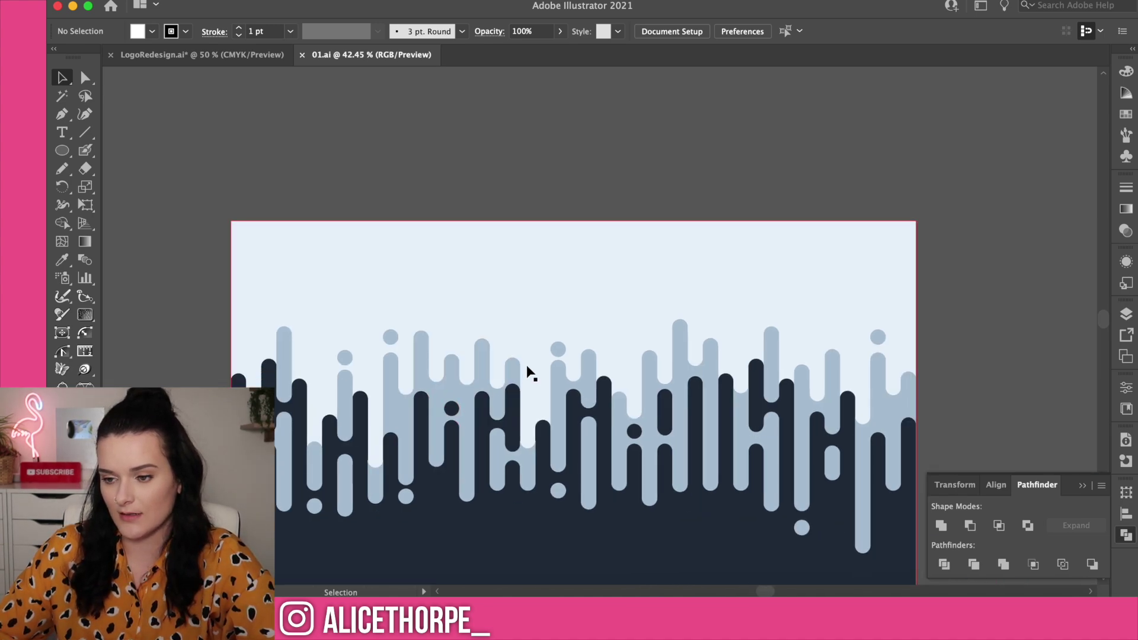
scroll(530, 379, down, 6)
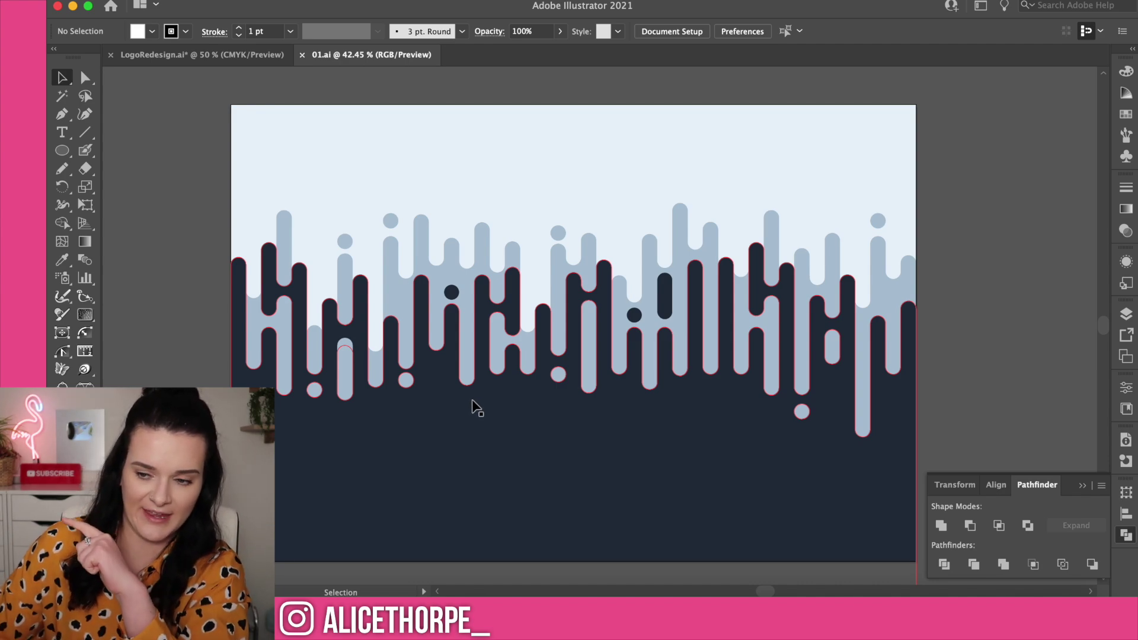
click(222, 172)
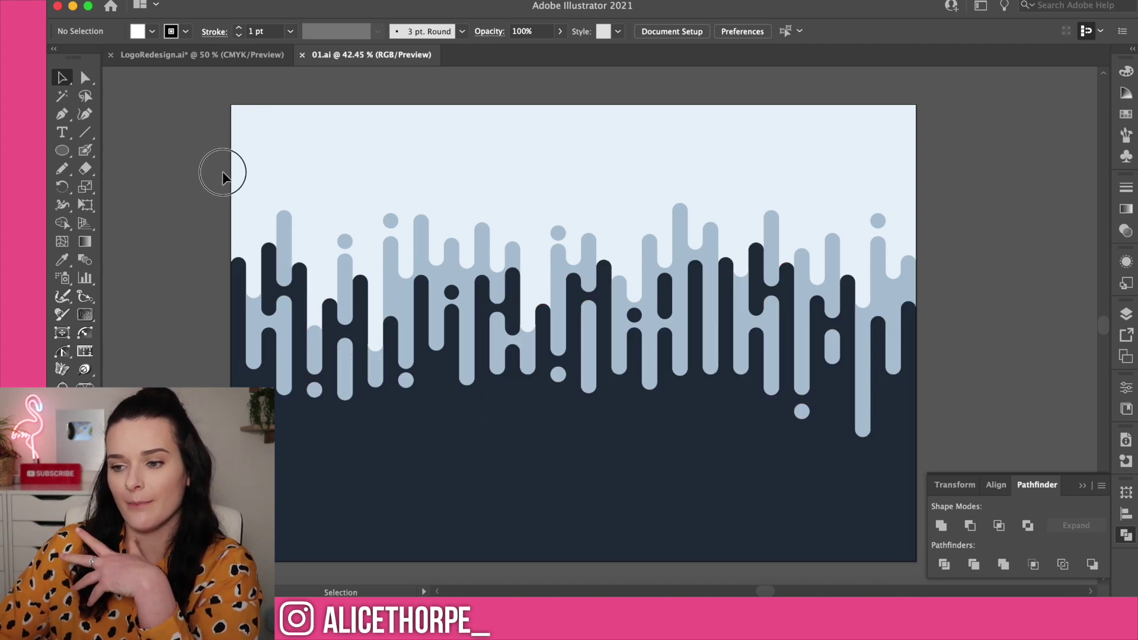
click(915, 411)
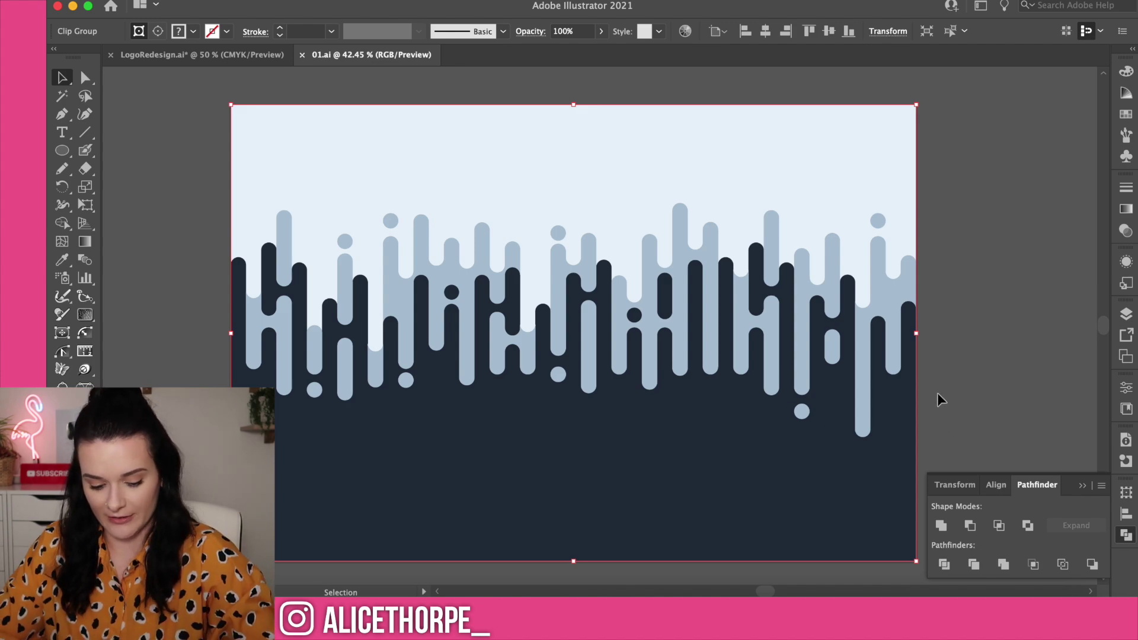
click(163, 54)
key(super+v)
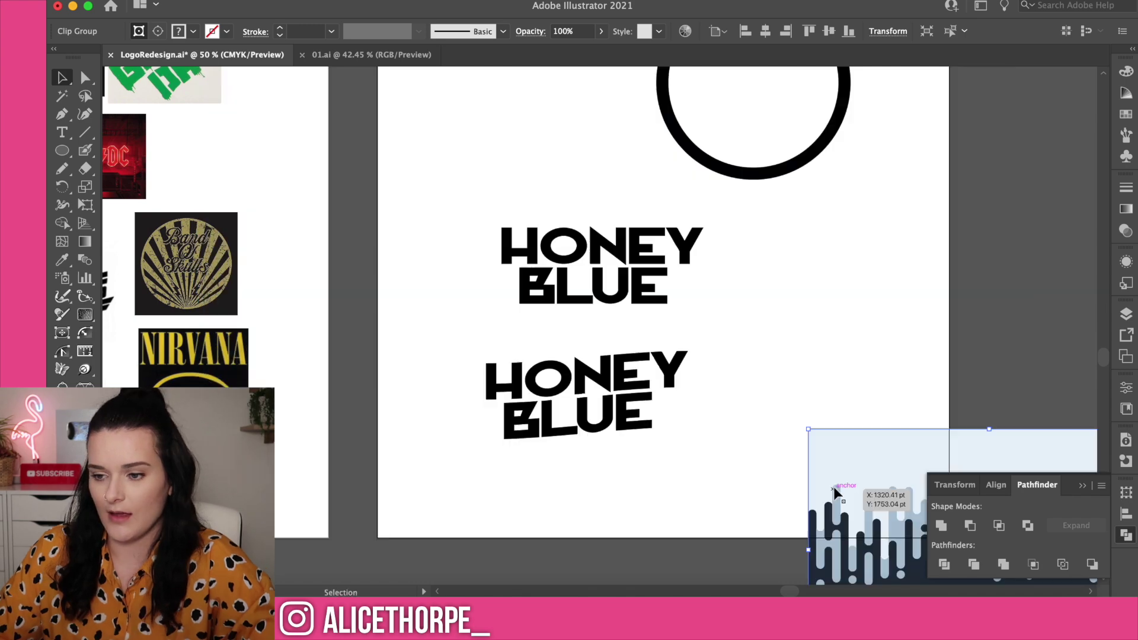
Move the pasted drip artwork onto the artboard and shrink it to roughly wordmark size beside the lower warped HONEY BLUE.
drag(833, 491, 776, 324)
scroll(717, 368, left, 5)
scroll(694, 361, left, 8)
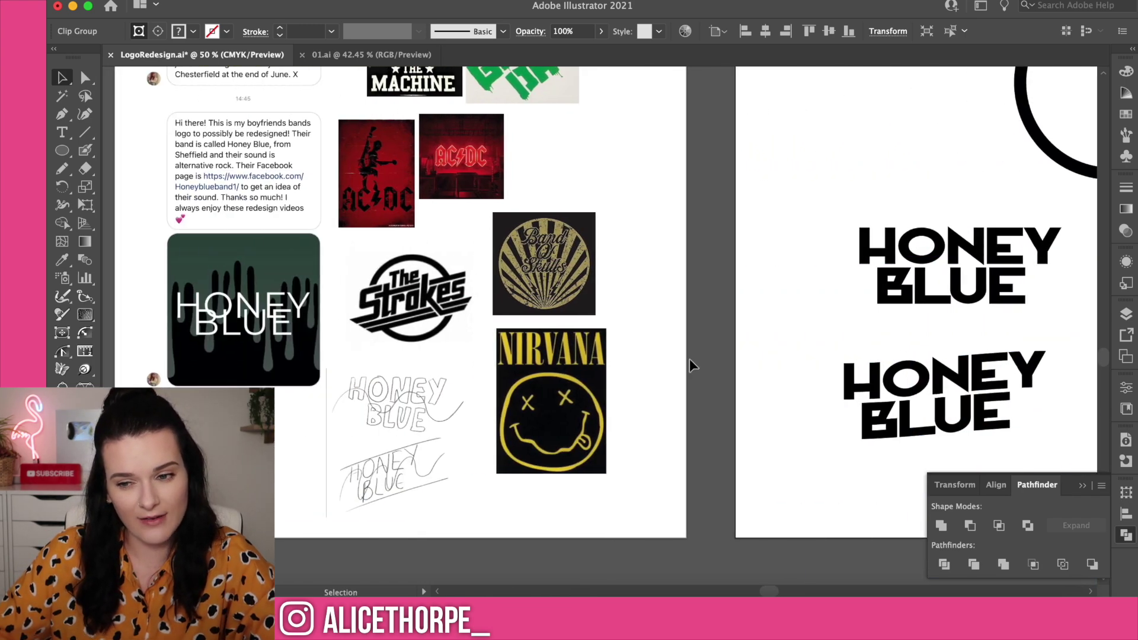
scroll(513, 356, right, 3)
scroll(514, 355, right, 12)
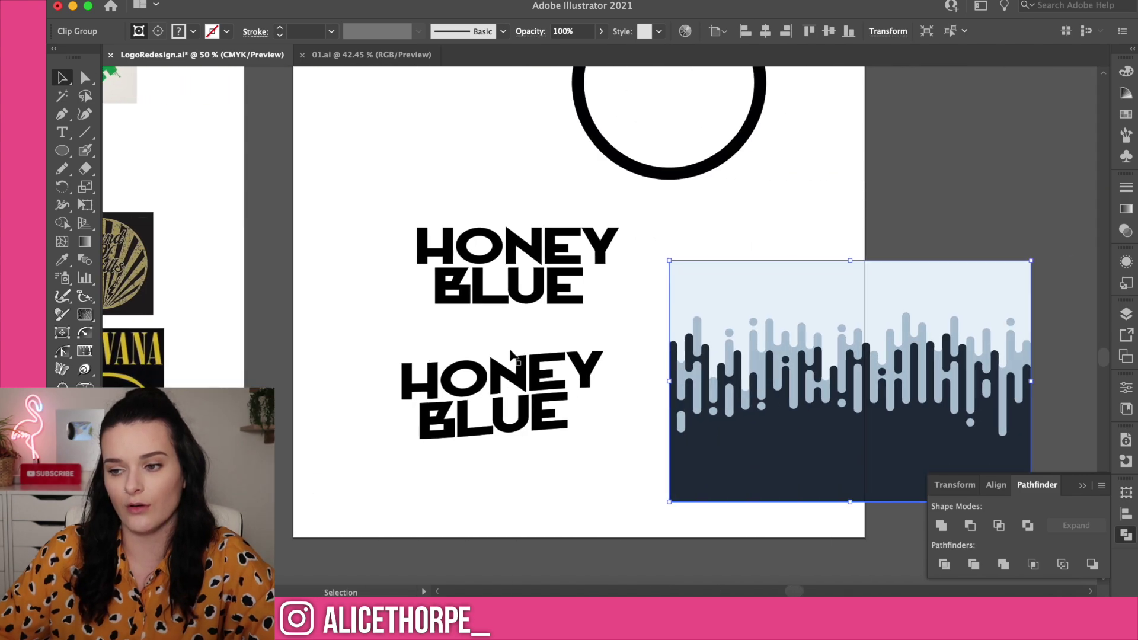
drag(735, 384, 551, 412)
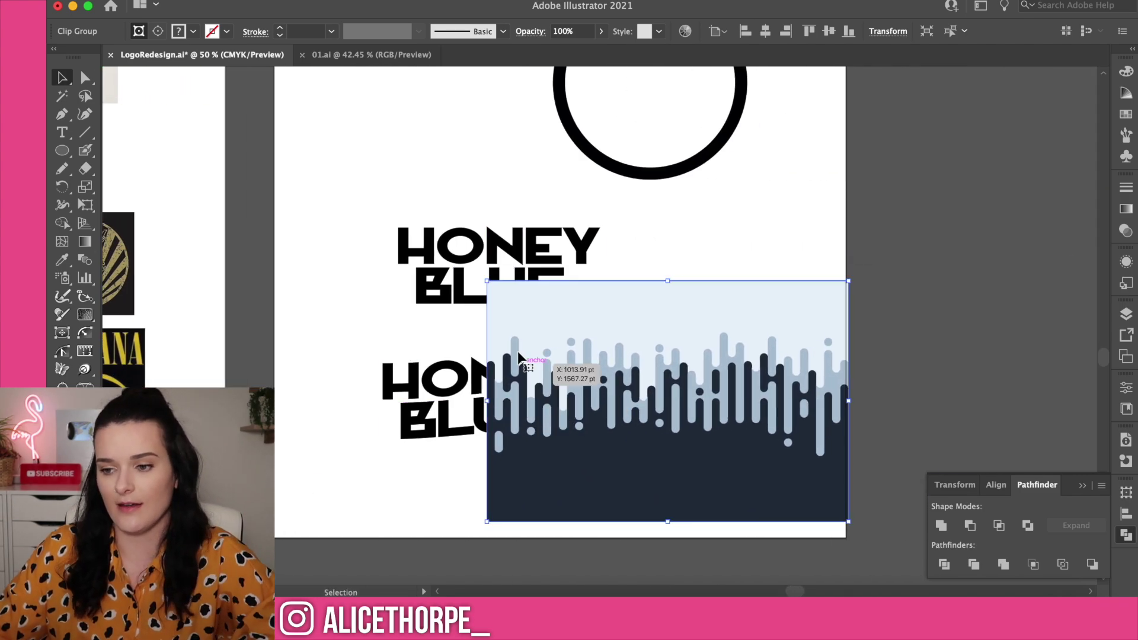
key(cmd+z)
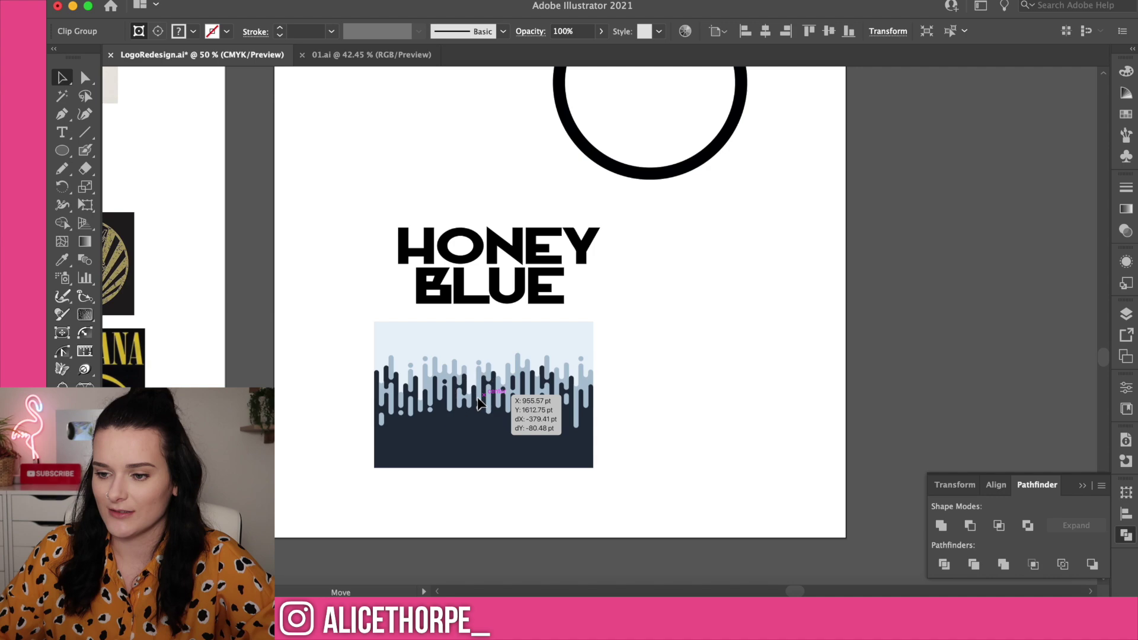
drag(546, 445, 737, 465)
Expand the envelope warp on the lower HONEY BLUE wordmark and make the expanded letters a compound path.
click(474, 404)
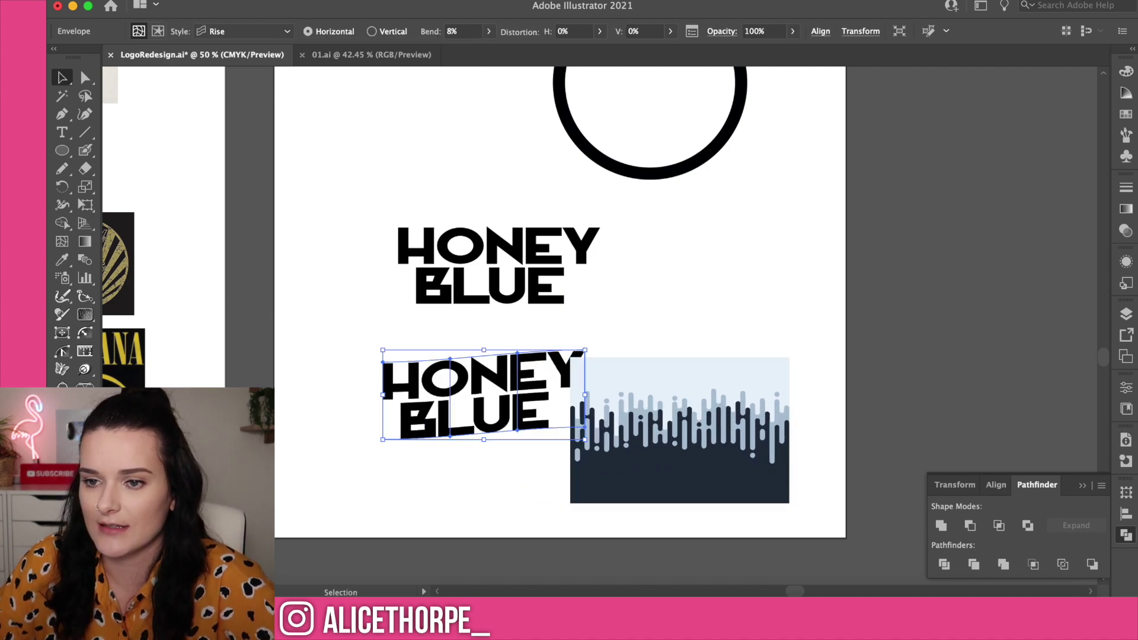
click(148, 1)
mouse_move(188, 1)
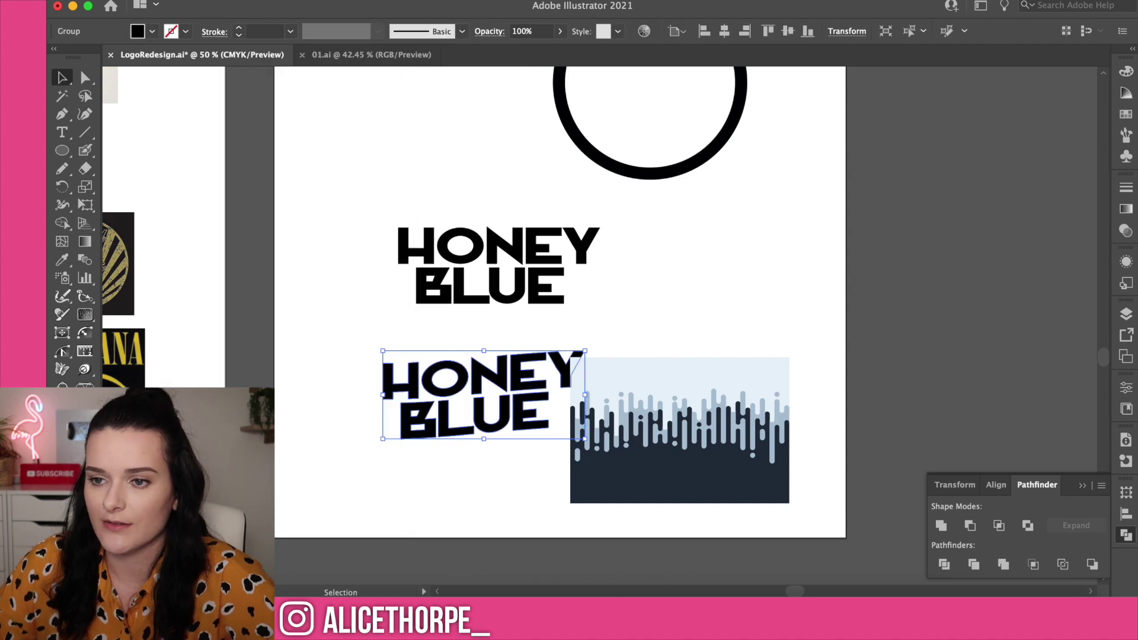
click(239, 1)
scroll(288, 442, down, 5)
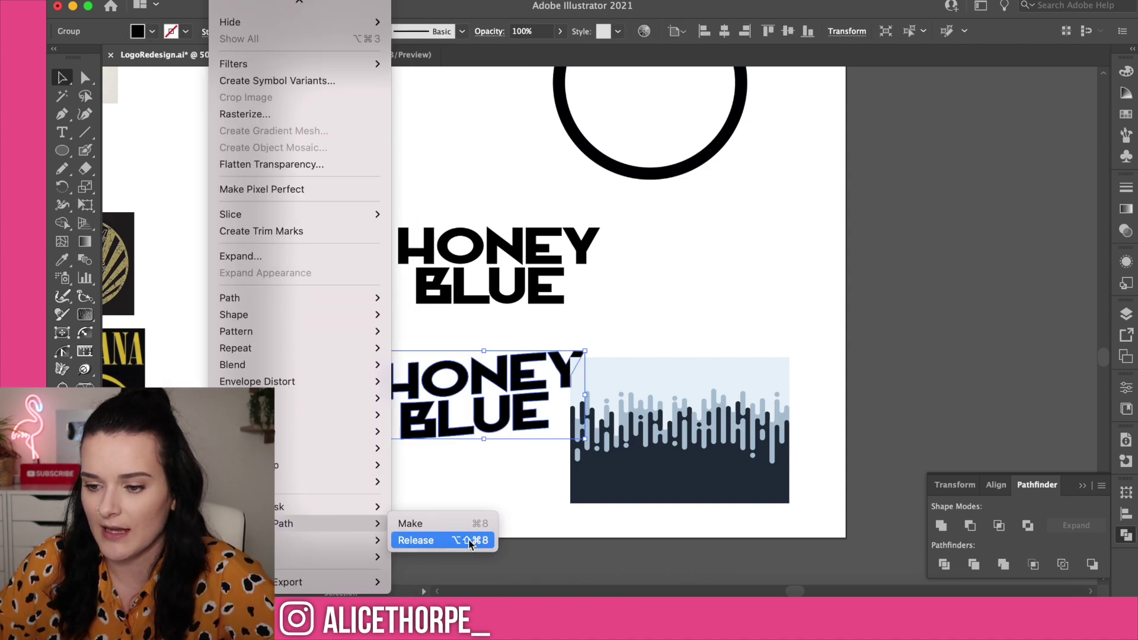
click(464, 526)
Try to clip the drip artwork inside the lower warped wordmark with a clipping mask.
drag(721, 428, 517, 391)
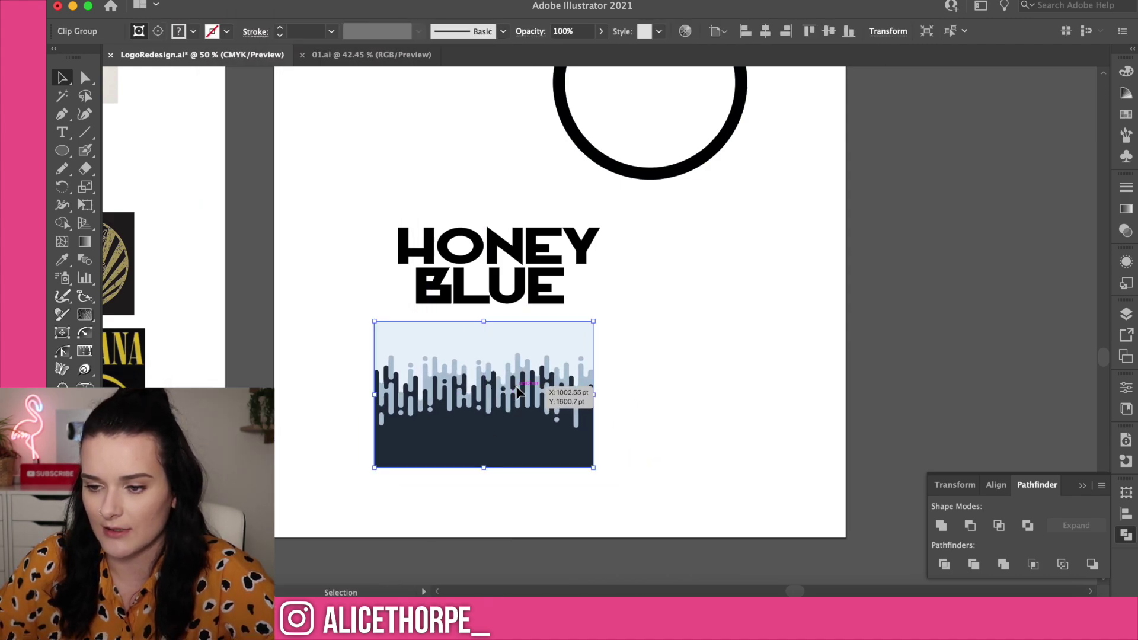
shift+click(398, 408)
key(super+7)
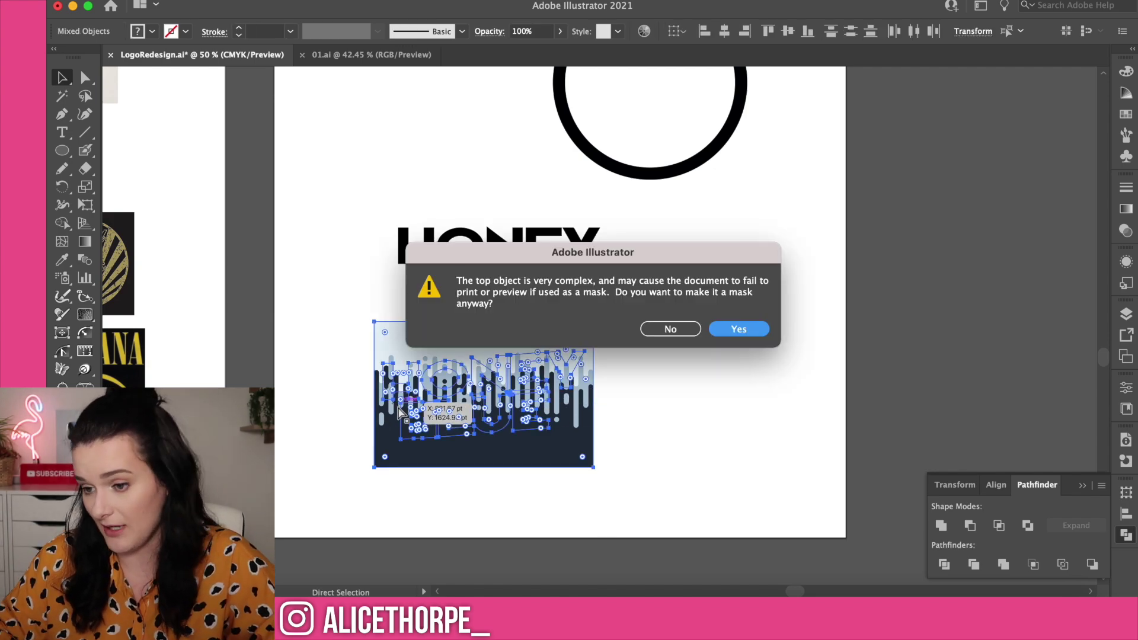
key(Escape)
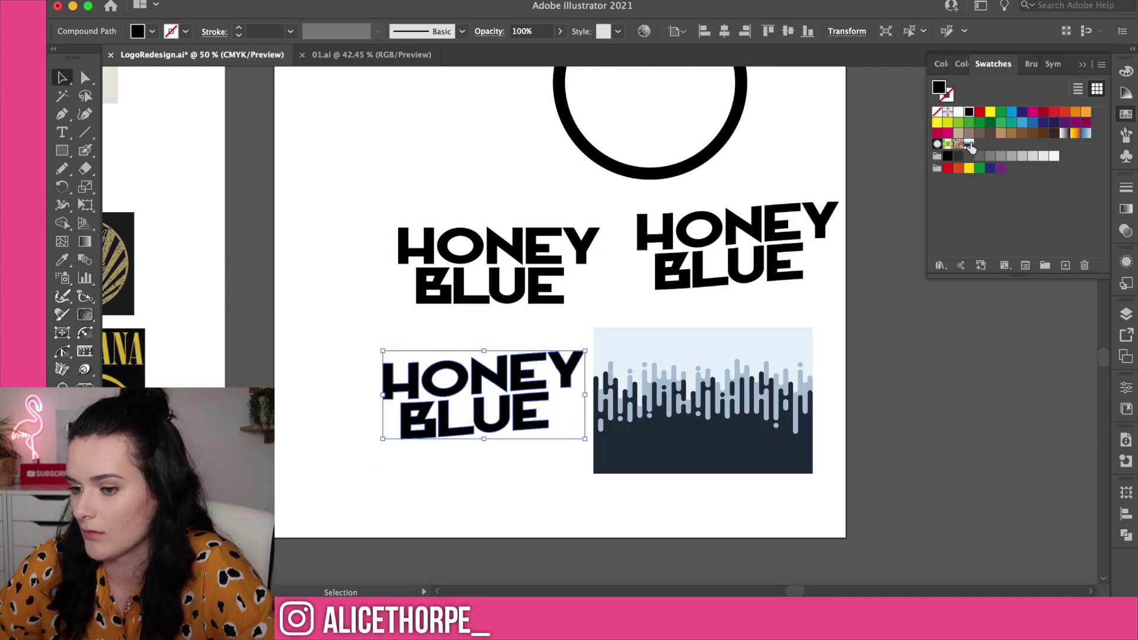
Try filling the lower warped wordmark with the drip pattern swatch, and discard the pattern fill and the drip artwork.
click(969, 144)
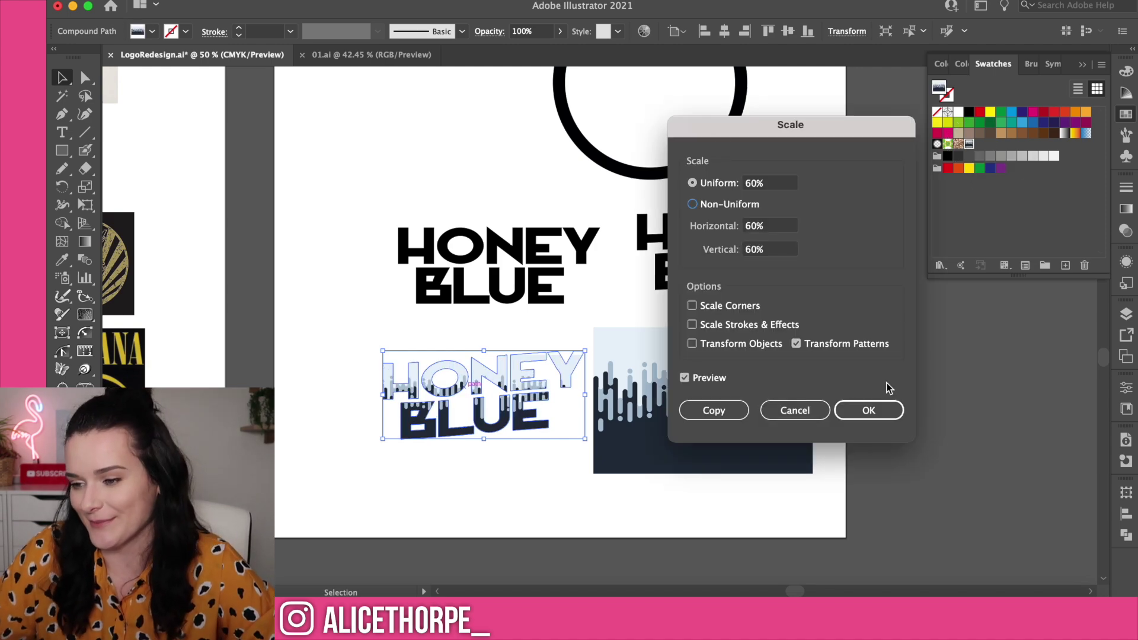
click(805, 409)
click(795, 447)
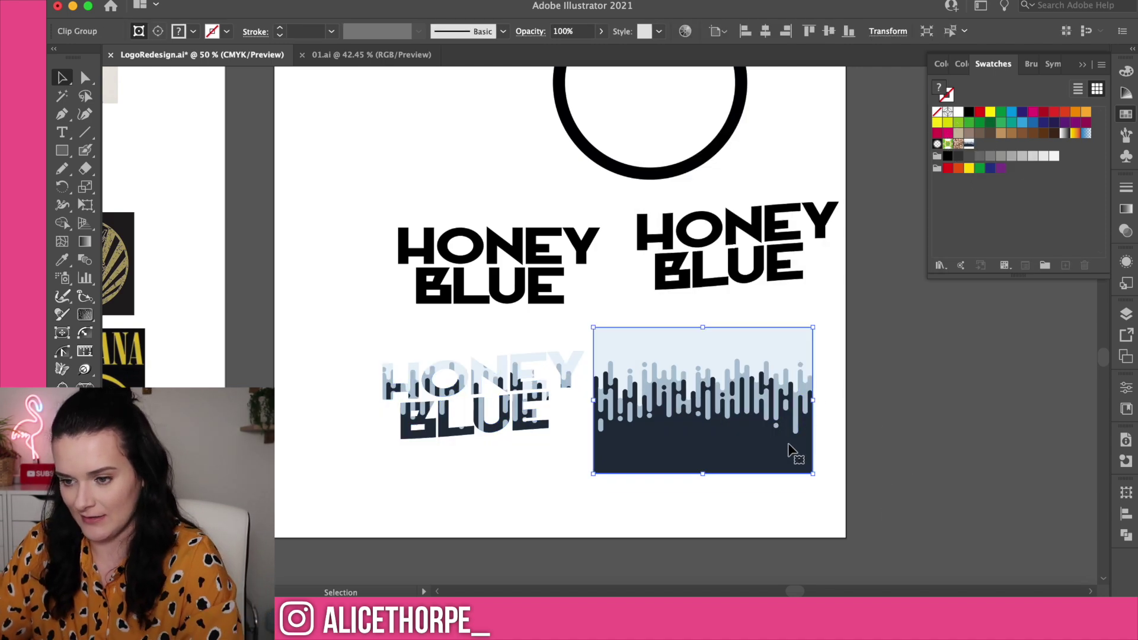
key(Delete)
key(ctrl+z)
key(ctrl+z)
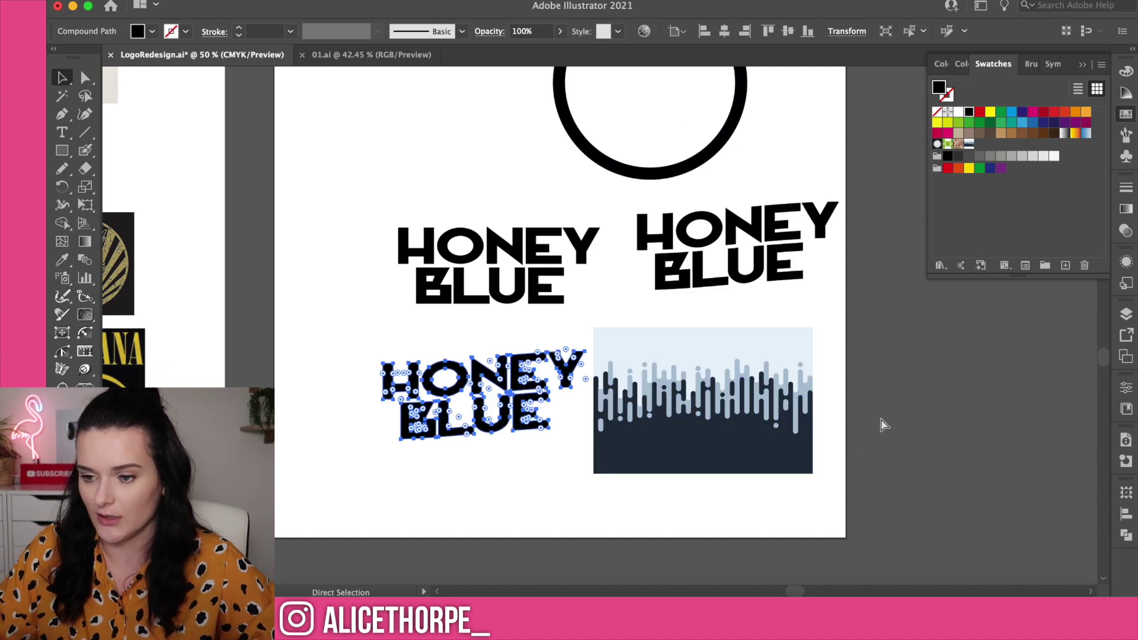
key(ctrl+z)
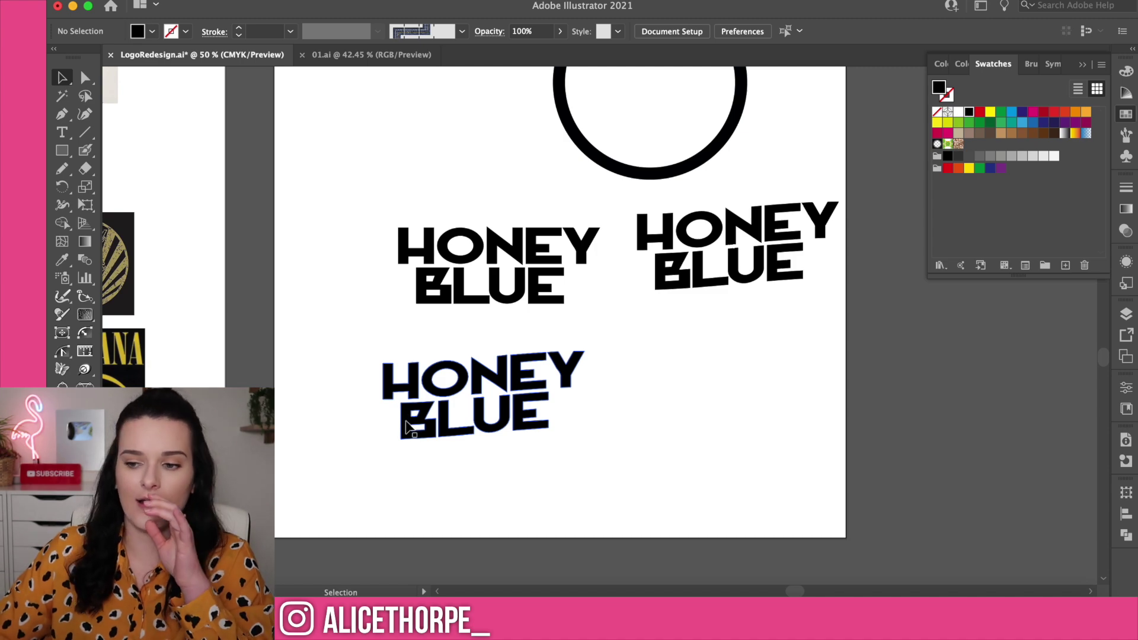
Set HONEY beside BLUE on one line in the unwarped wordmark and delete the large black circle.
scroll(409, 424, up, 2)
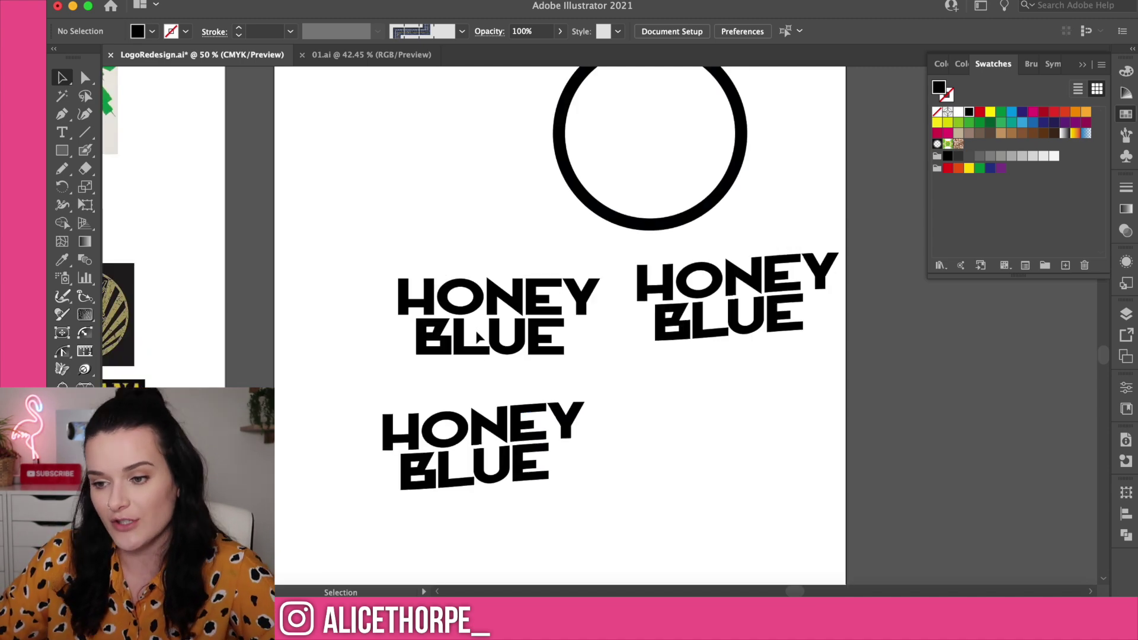
click(465, 343)
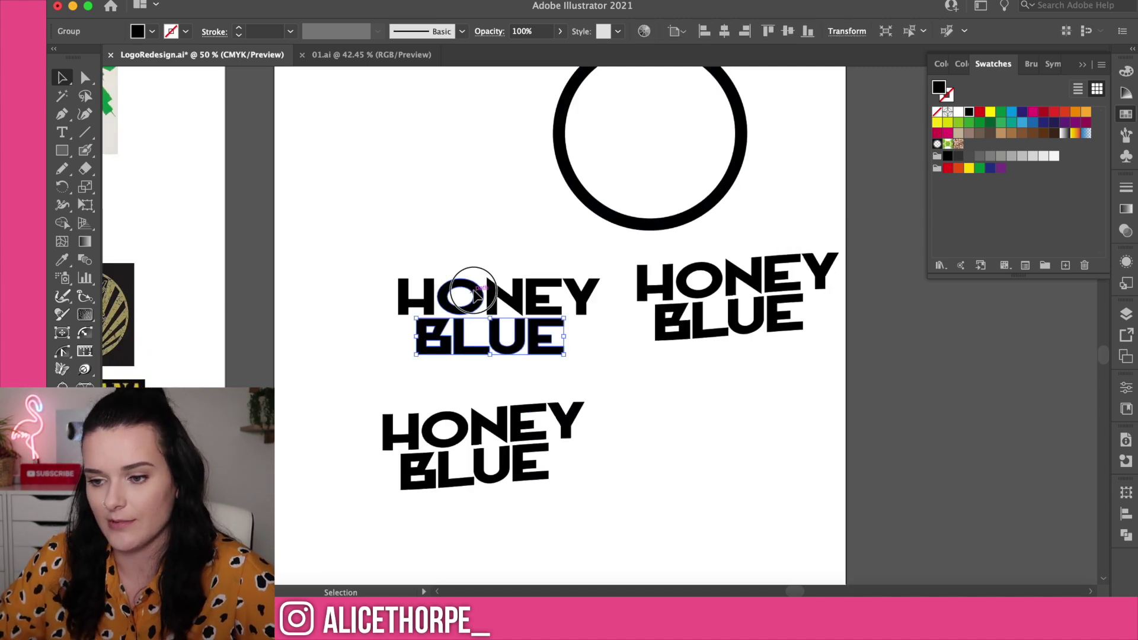
drag(474, 290, 280, 331)
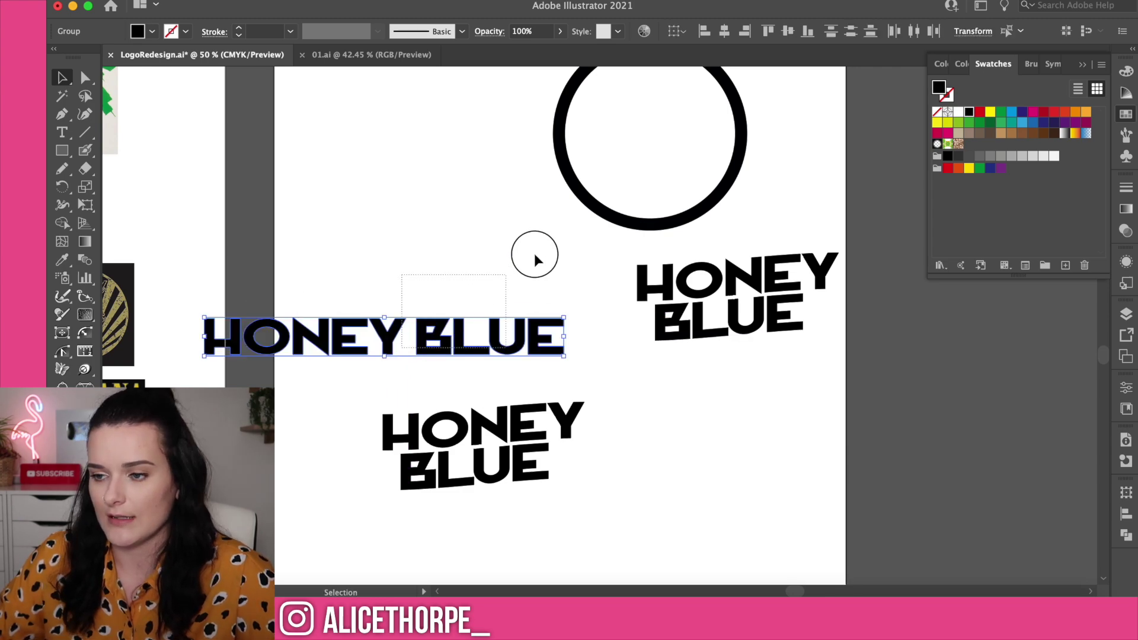
click(581, 190)
key(Delete)
Turn the one-line HONEY BLUE into a compound path near the artboard's upper edge and duplicate it below.
scroll(280, 262, up, 2)
drag(285, 388, 425, 195)
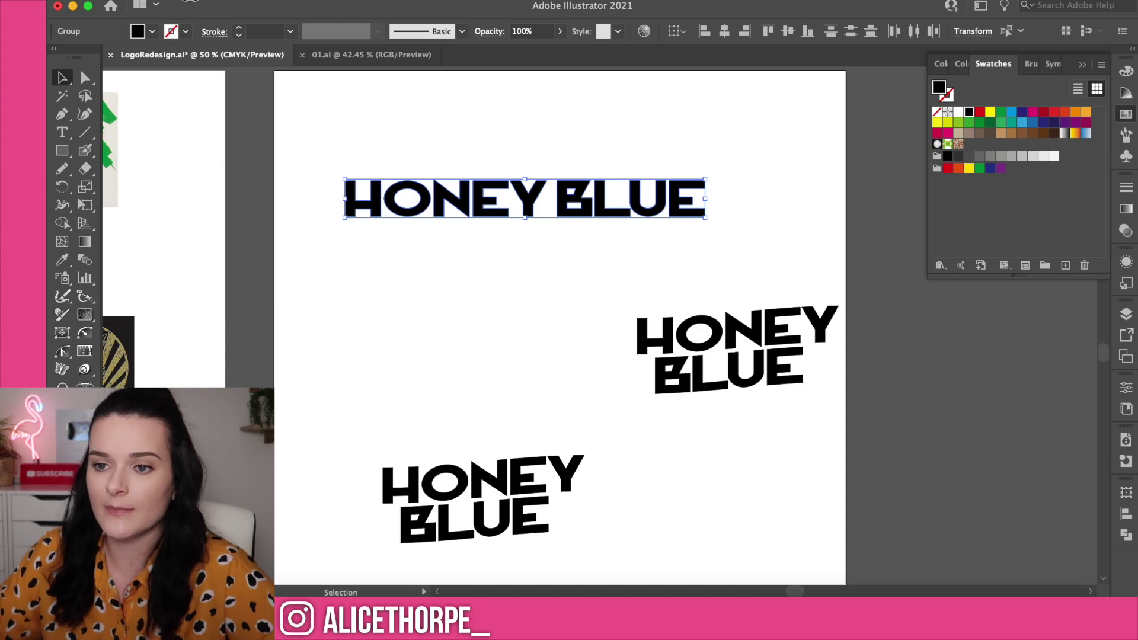
key(super+8)
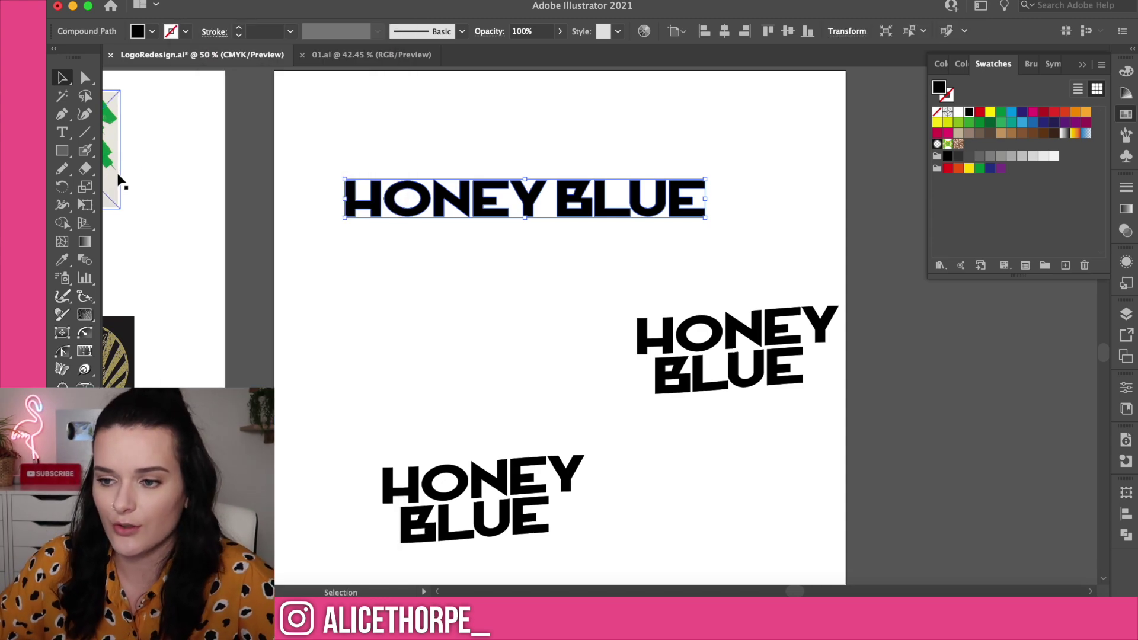
key(super+1)
Cut a freehand wavy line with the Knife tool across the whole lower one-line HONEY BLUE, replacing the first shorter cut.
click(83, 151)
click(84, 136)
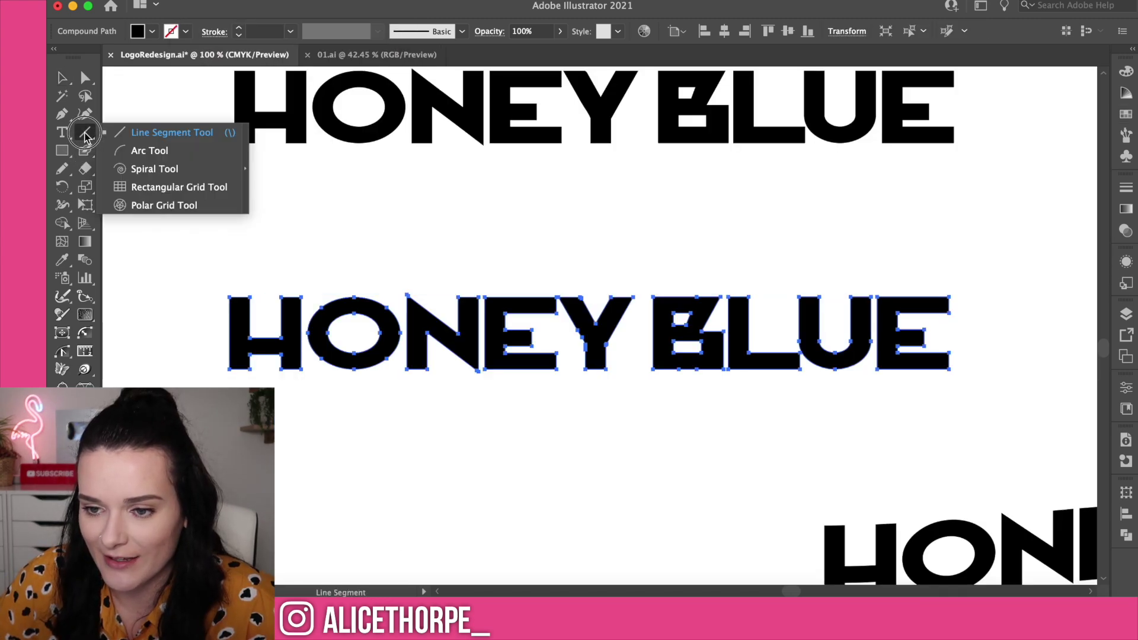
click(86, 177)
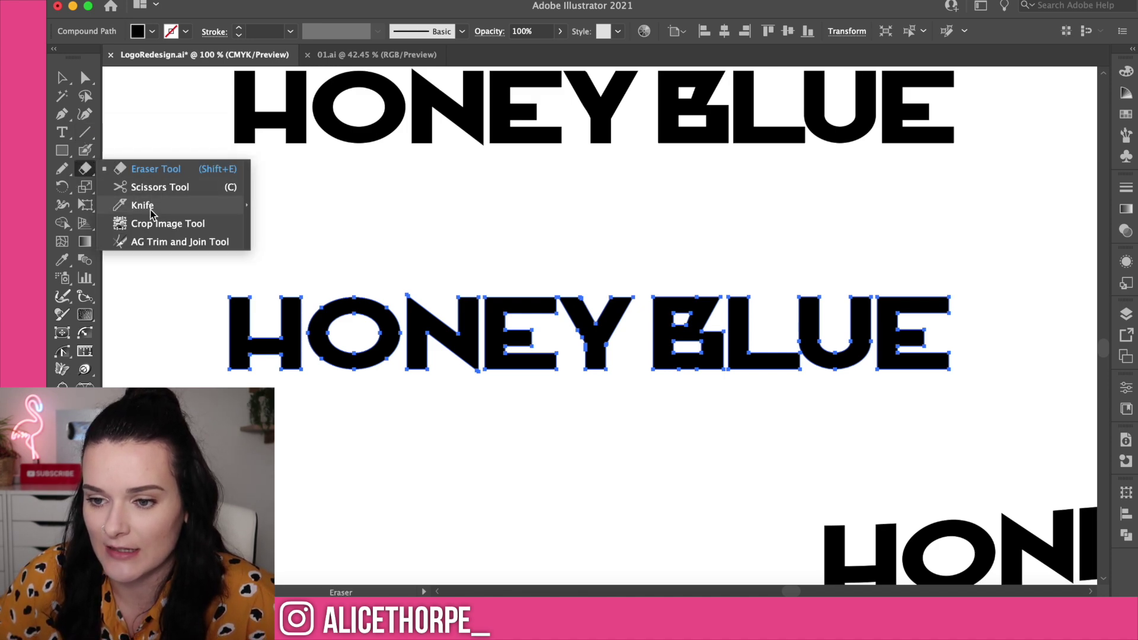
click(143, 206)
key(shift+super+F9)
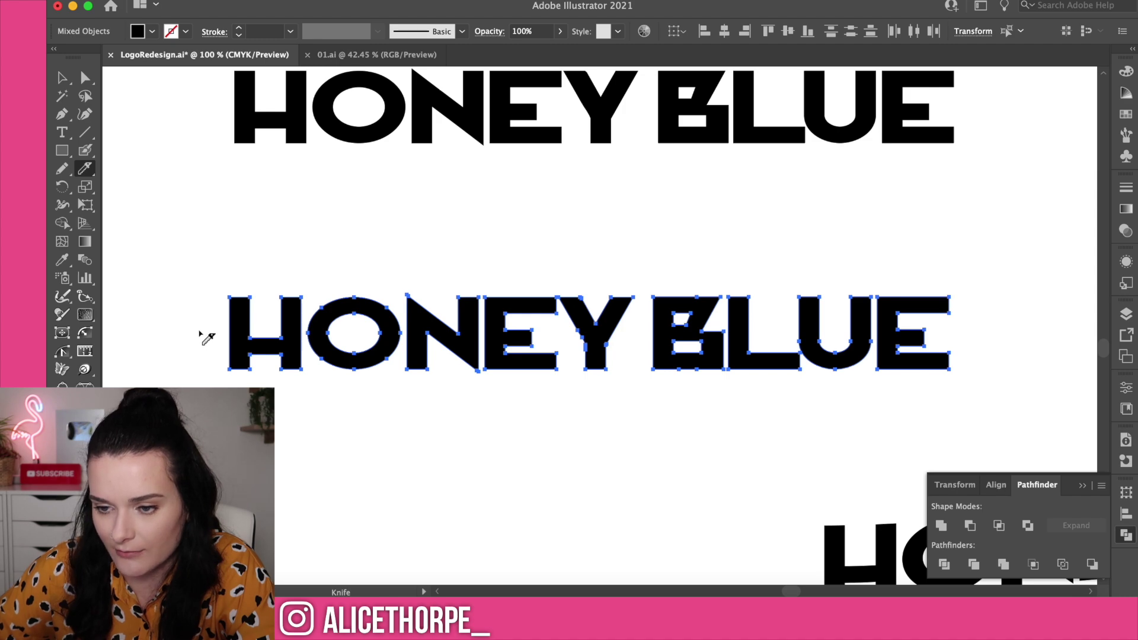
mouse_move(206, 334)
mouse_down()
mouse_move(292, 343)
mouse_move(477, 327)
mouse_move(698, 345)
mouse_up()
key(v)
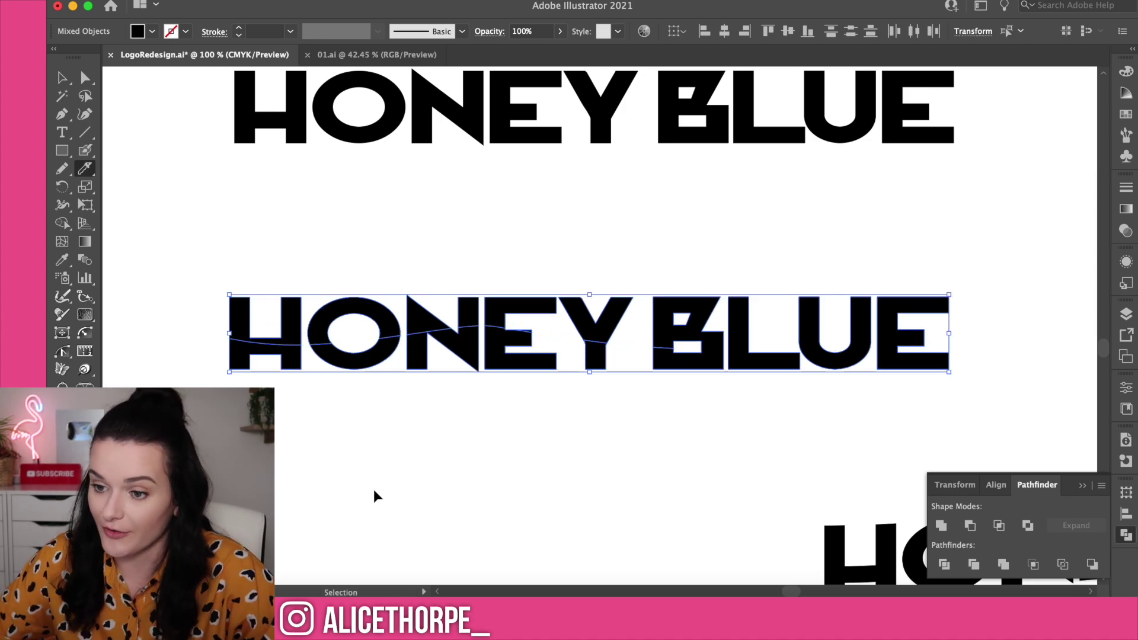
key(super)
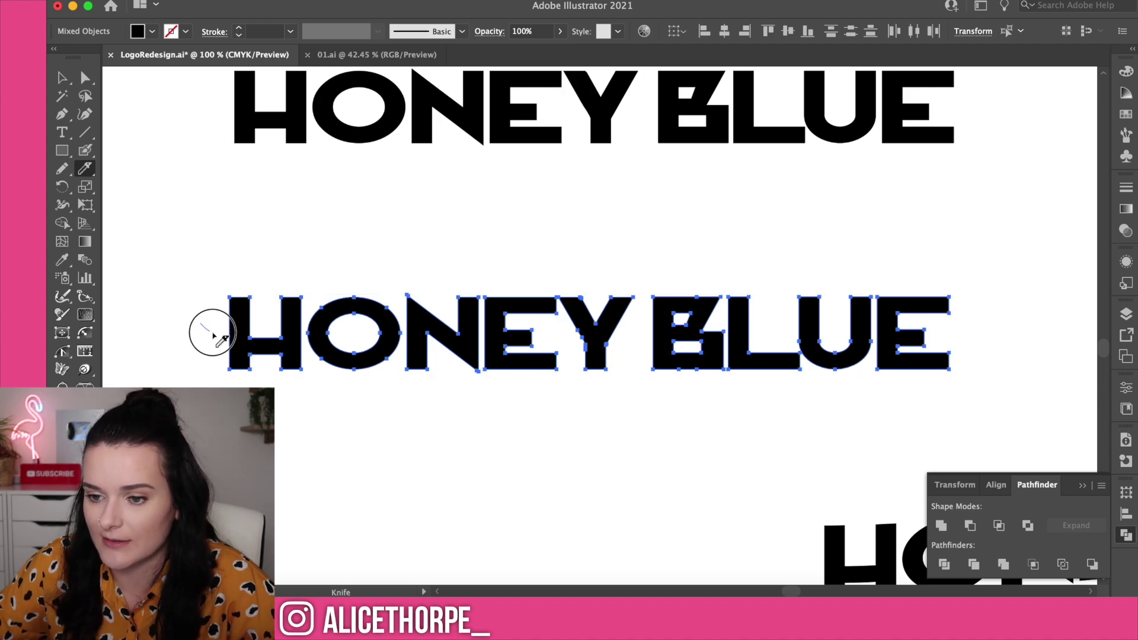
mouse_move(212, 334)
mouse_down()
mouse_move(257, 351)
mouse_move(430, 327)
mouse_move(858, 314)
mouse_move(949, 332)
mouse_up()
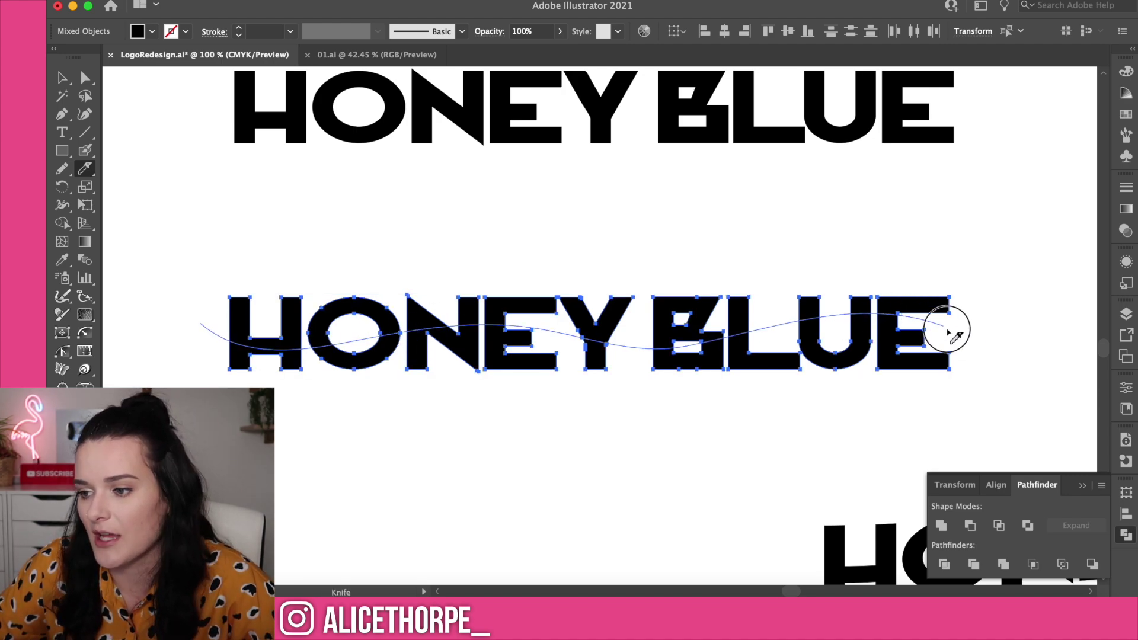
mouse_move(947, 330)
mouse_down()
mouse_move(1002, 349)
mouse_move(254, 368)
mouse_up()
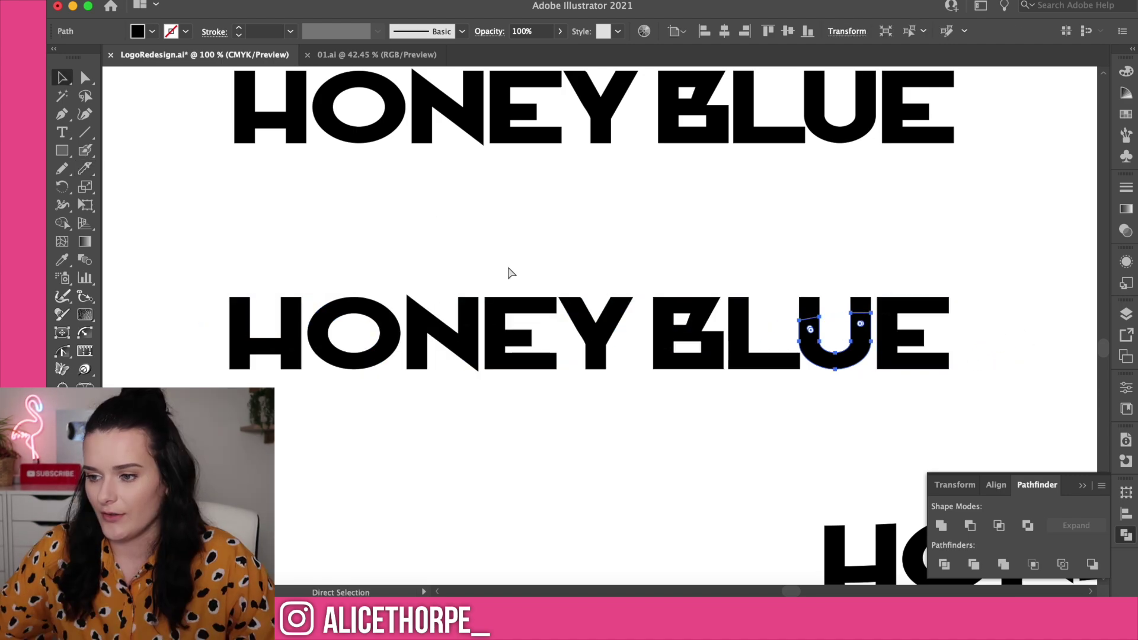
Select the letter pieces below the wavy cut and nudge them down to open a thin gap through the wordmark.
key(v)
click(899, 361)
right_click(223, 323)
drag(1002, 409, 207, 359)
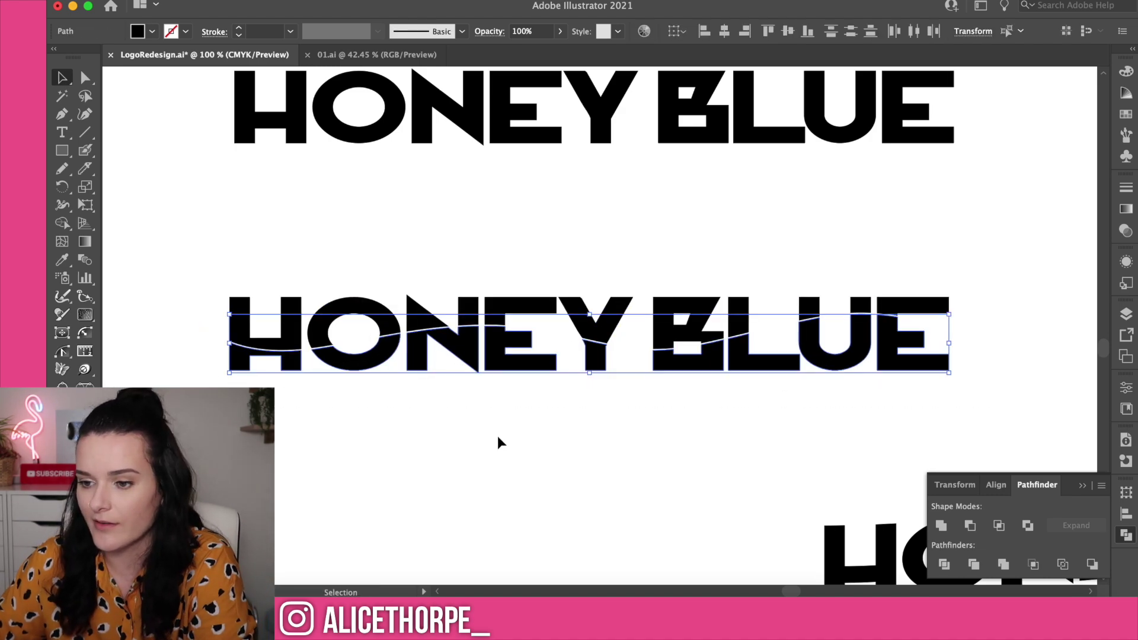
key(Down)
key(Down)
key(Down)
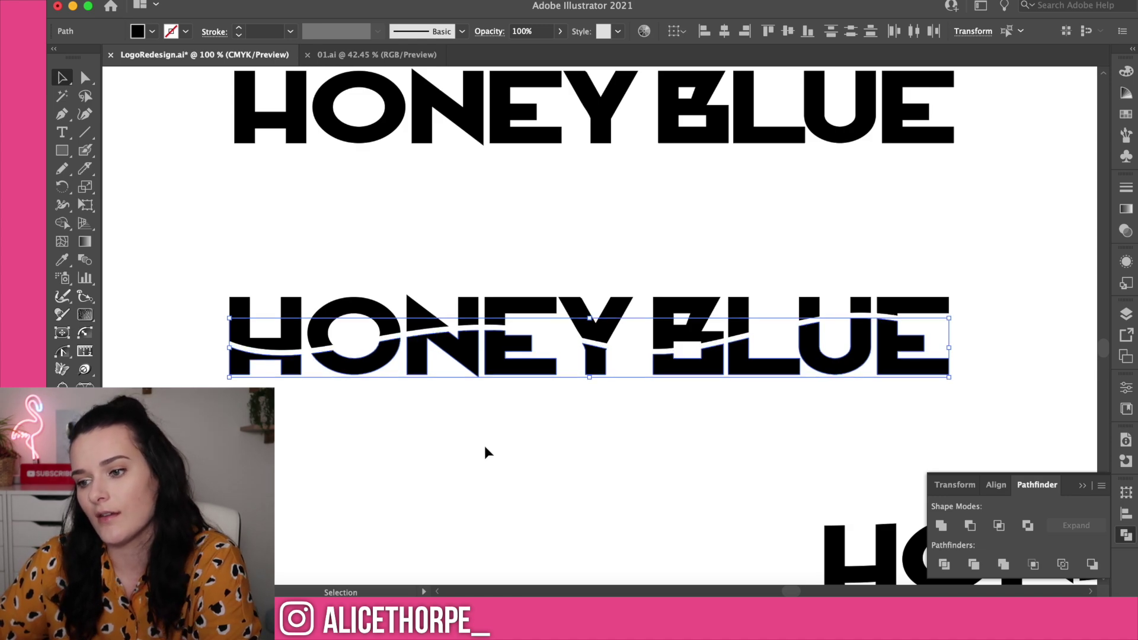
key(Left)
key(Right)
click(485, 453)
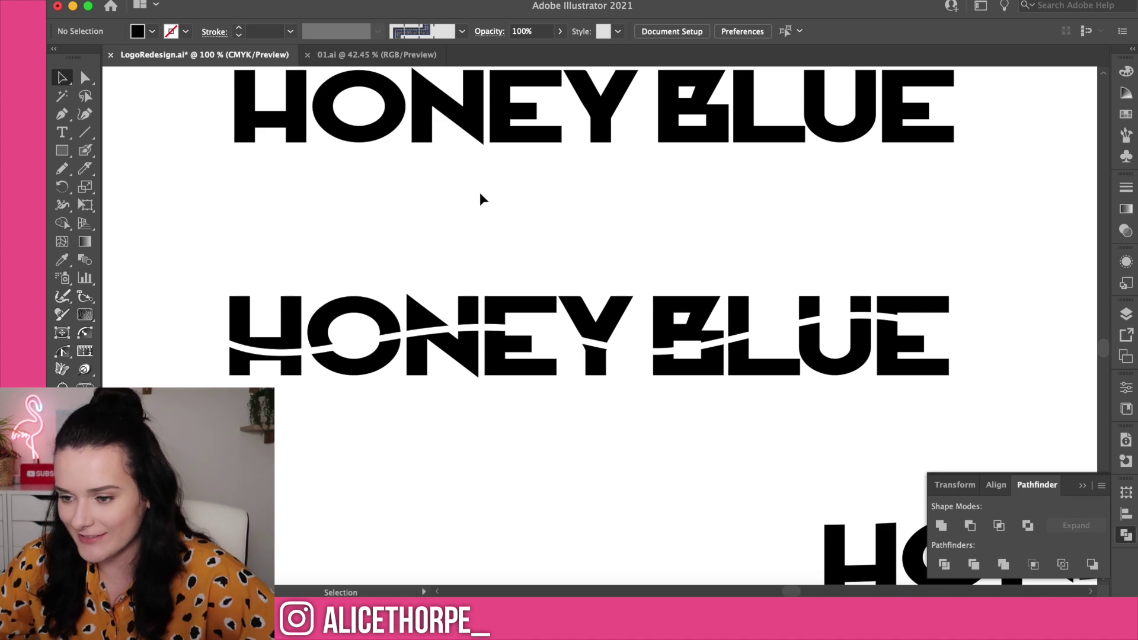
Try a narrower gap by nudging the letter pieces below the wavy cut up, and restore their earlier offset.
drag(966, 413, 173, 367)
key(Up)
key(Left)
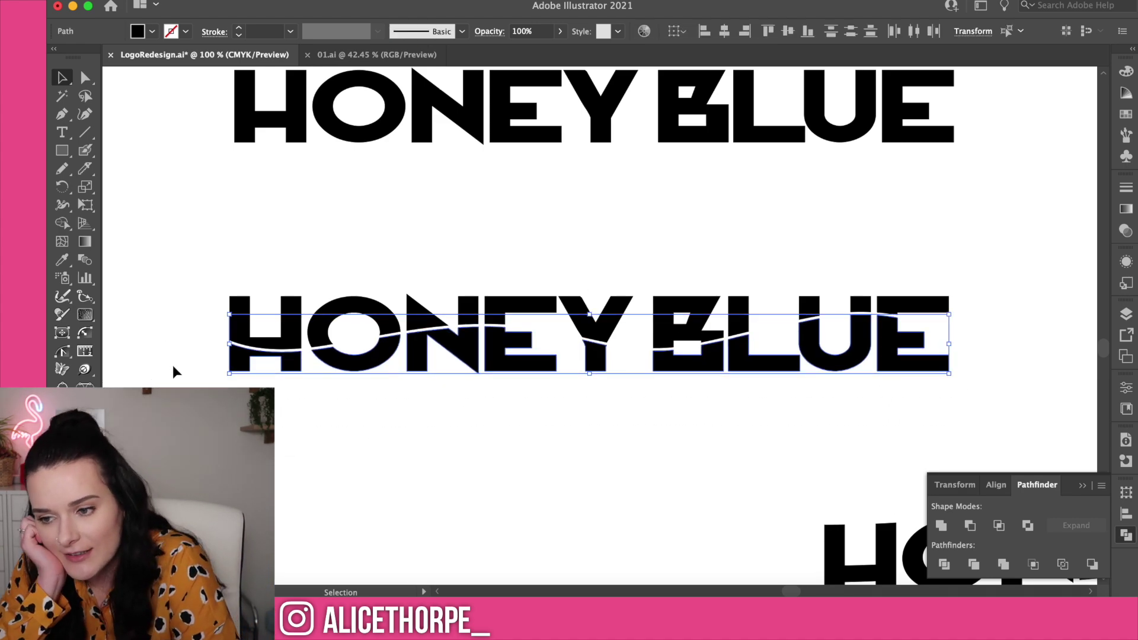
key(Down)
key(Right)
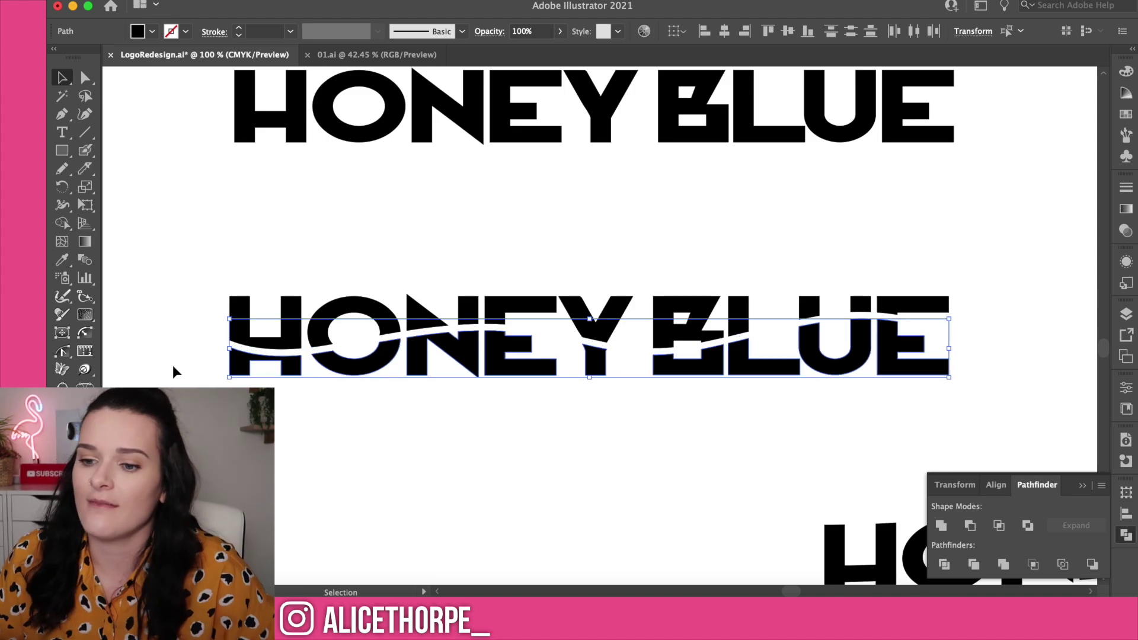
key(super+shift+a)
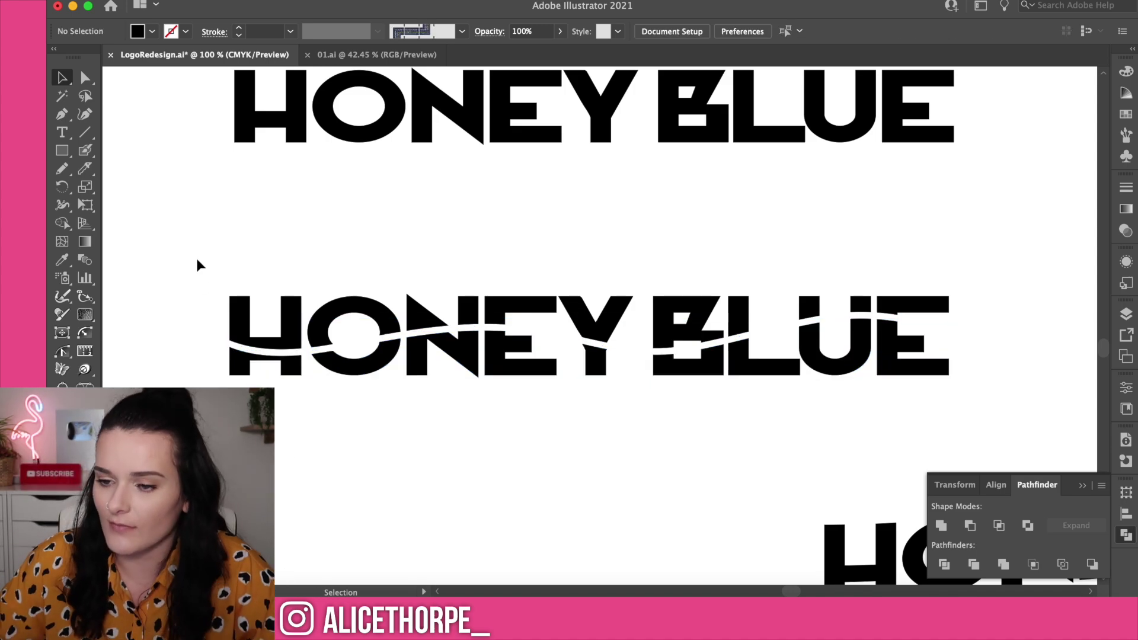
Fill the letter pieces above the wavy cut with a very dark navy blue.
drag(185, 249, 572, 292)
key(super+minus)
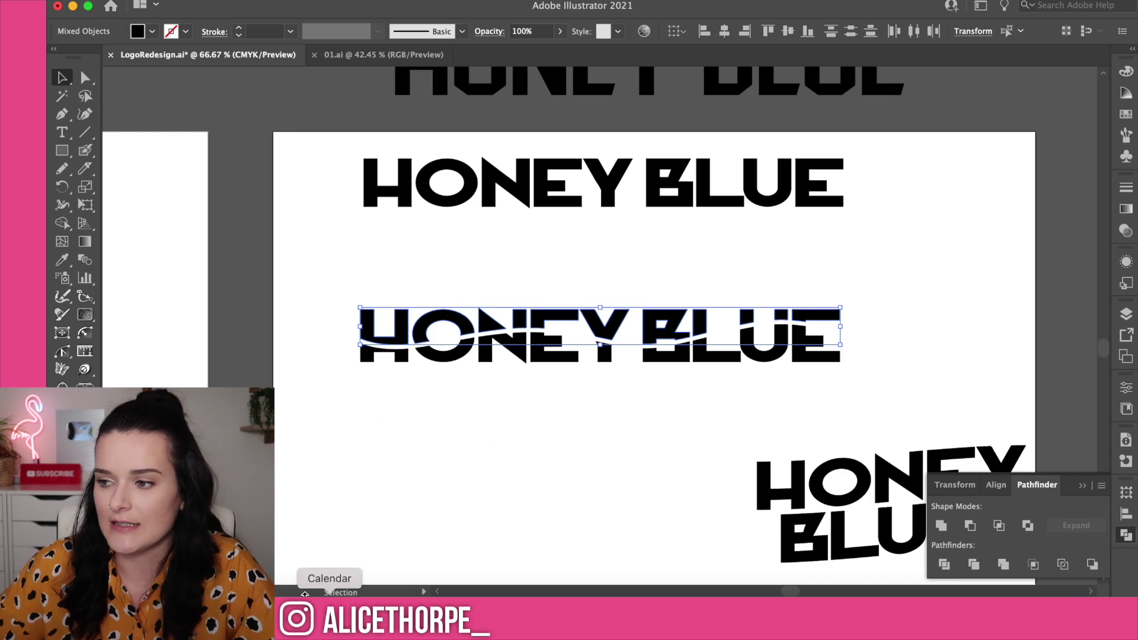
click(810, 241)
drag(748, 224, 750, 319)
click(943, 185)
click(837, 374)
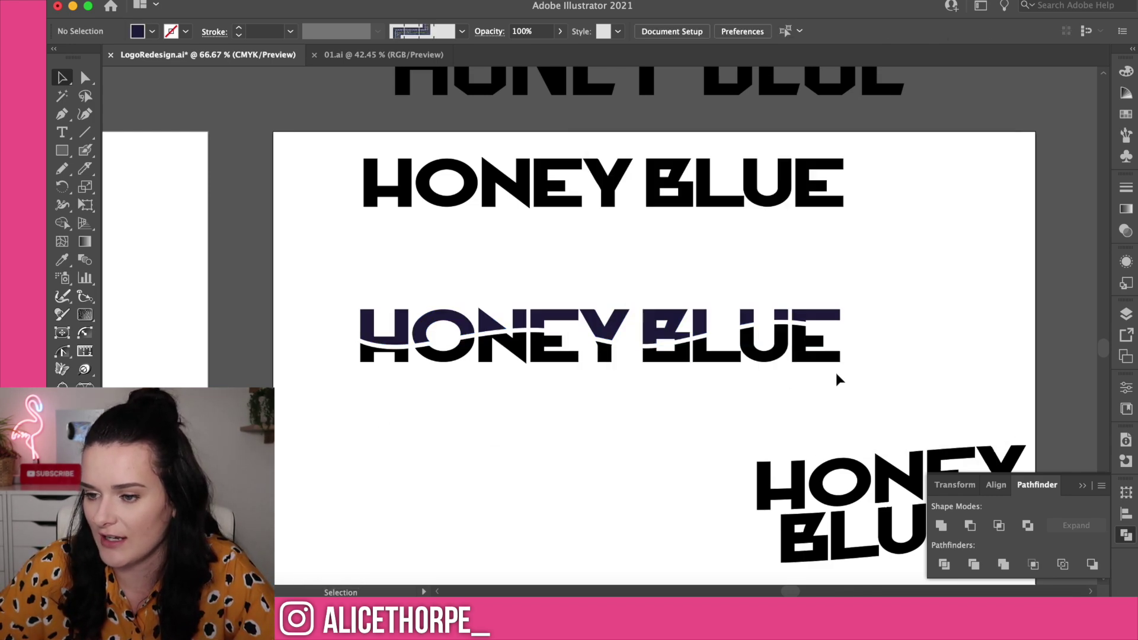
Fill the letter pieces below the wavy cut with dark green 17331A and group the cut wordmark.
click(336, 353)
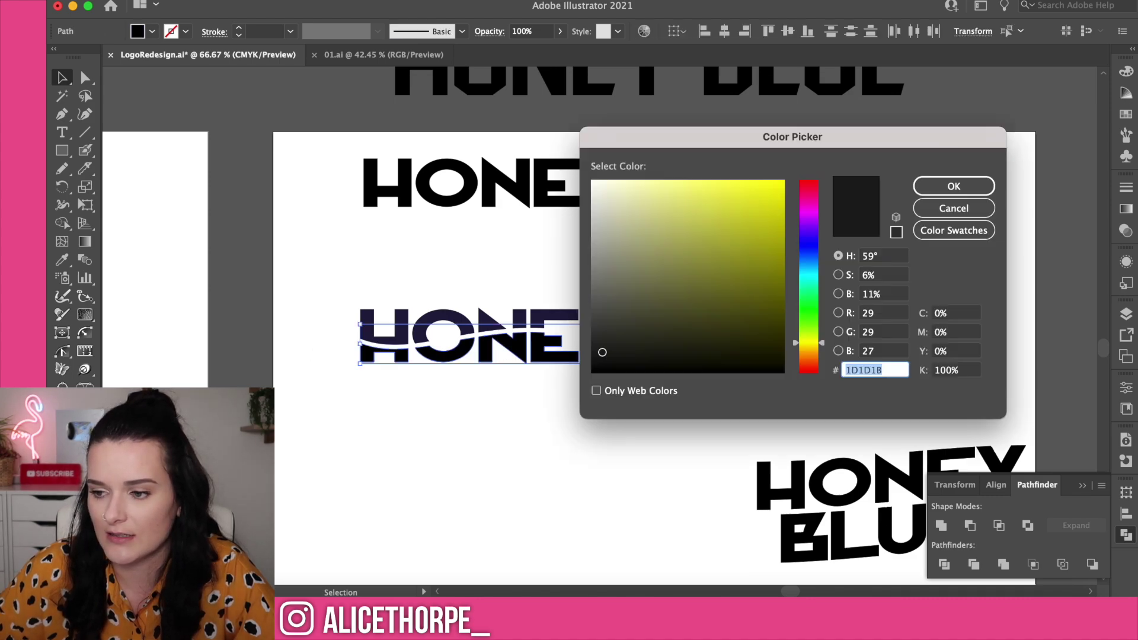
click(951, 186)
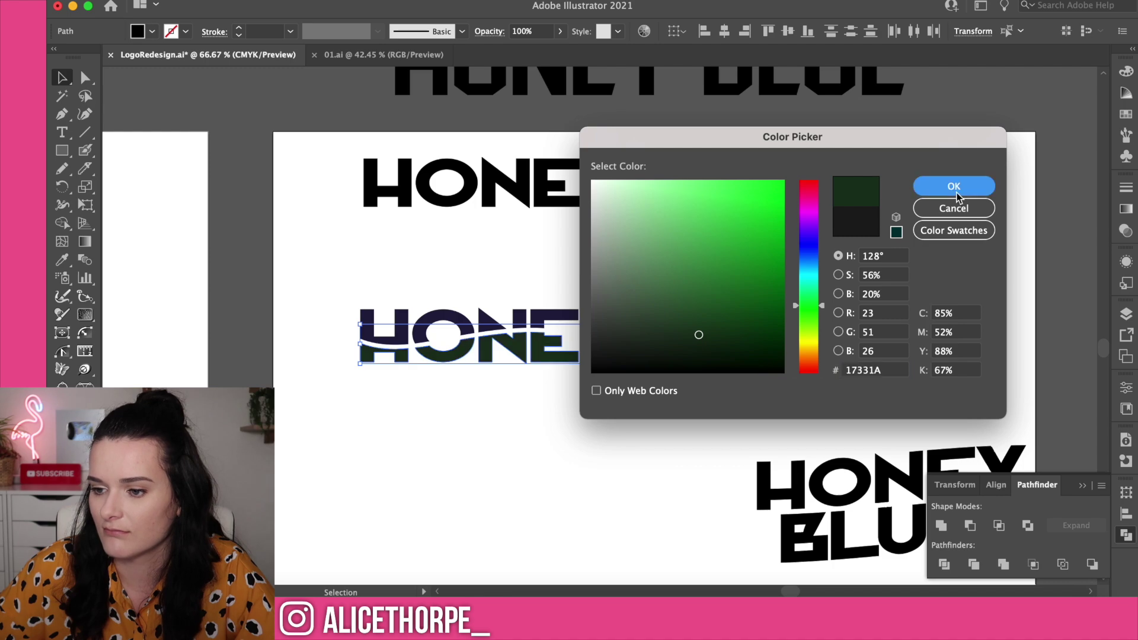
click(954, 330)
Position one stacked rising HONEY BLUE in the middle of the artboard and set the other copy off its right side.
scroll(949, 335, right, 3)
scroll(948, 335, down, 2)
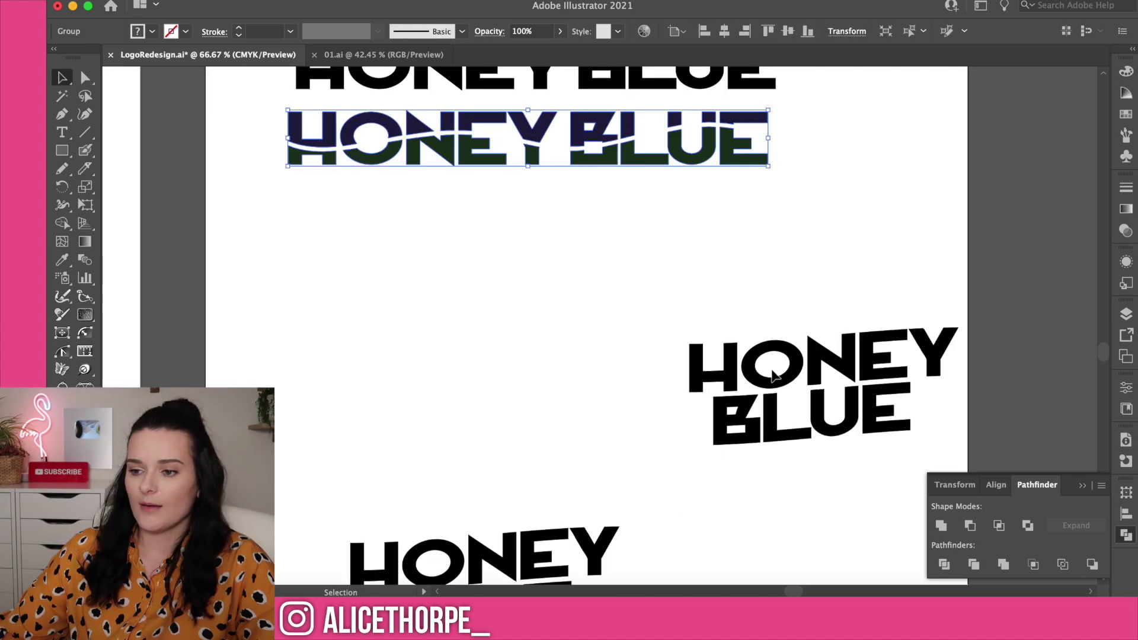
drag(764, 383, 482, 347)
click(740, 342)
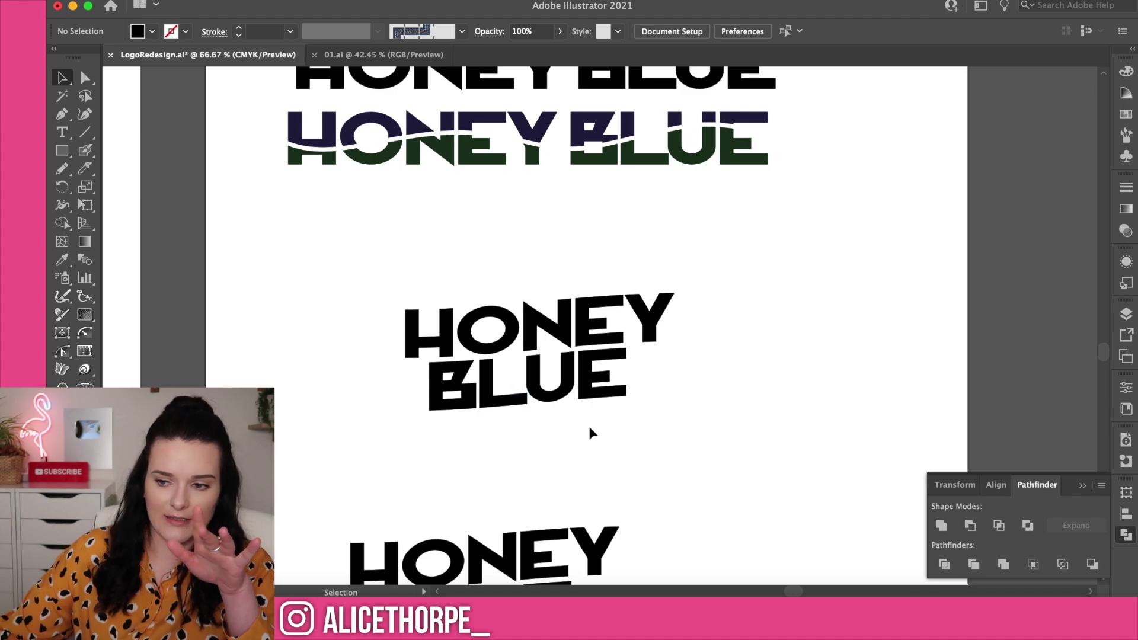
drag(536, 335, 565, 326)
scroll(510, 440, down, 5)
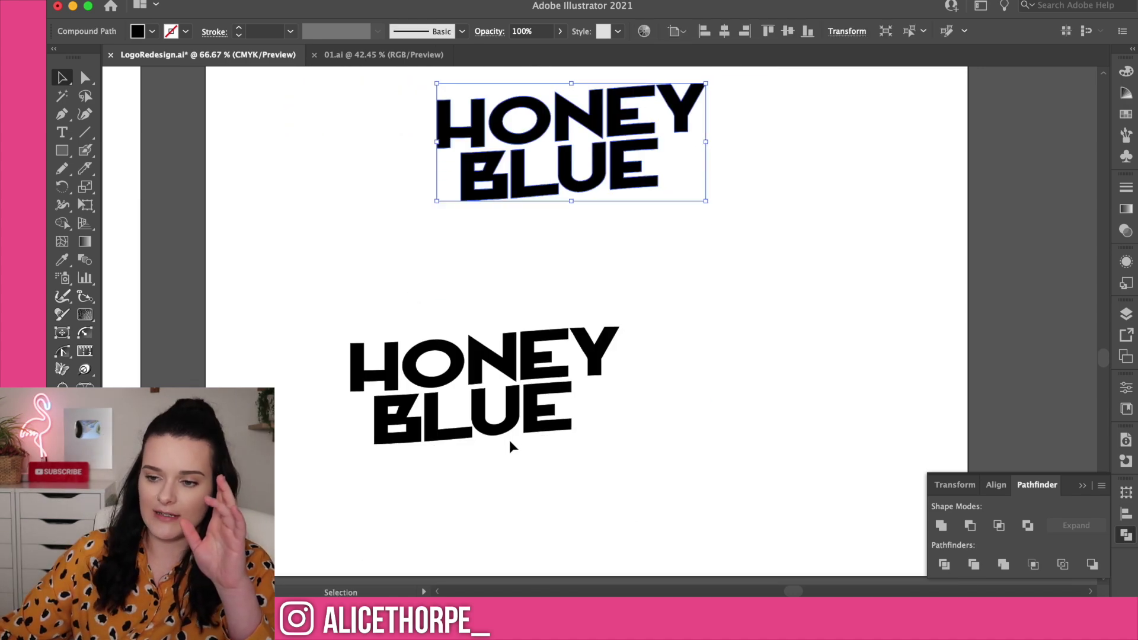
click(432, 399)
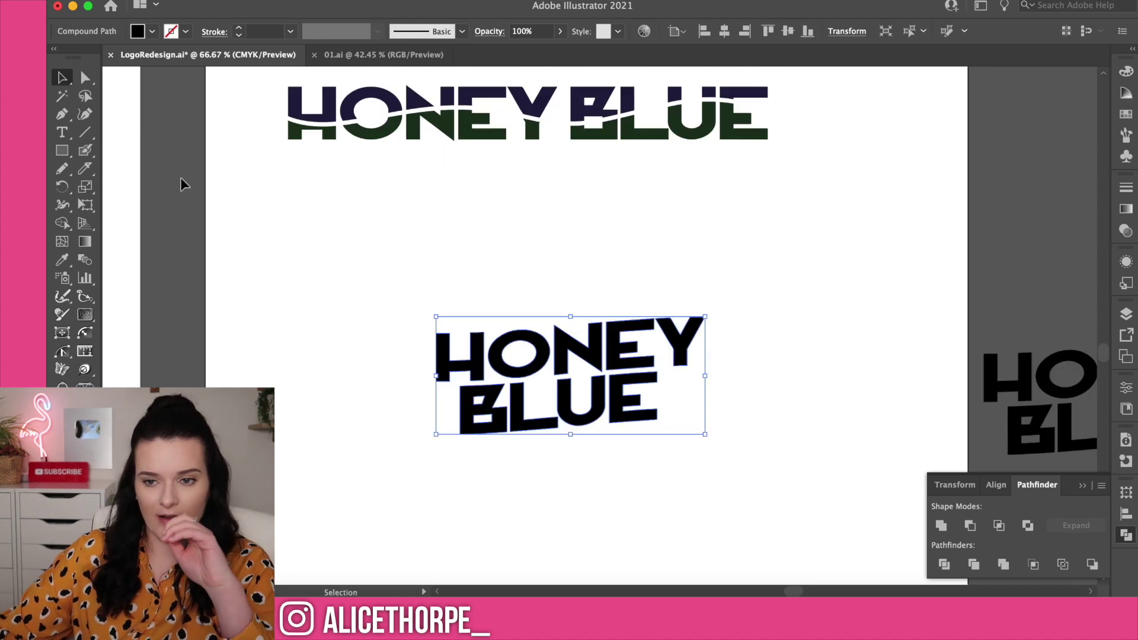
Draw a circle centred over the stacked wordmark with no fill and a 12 pt black stroke.
key(super+shift+a)
click(62, 150)
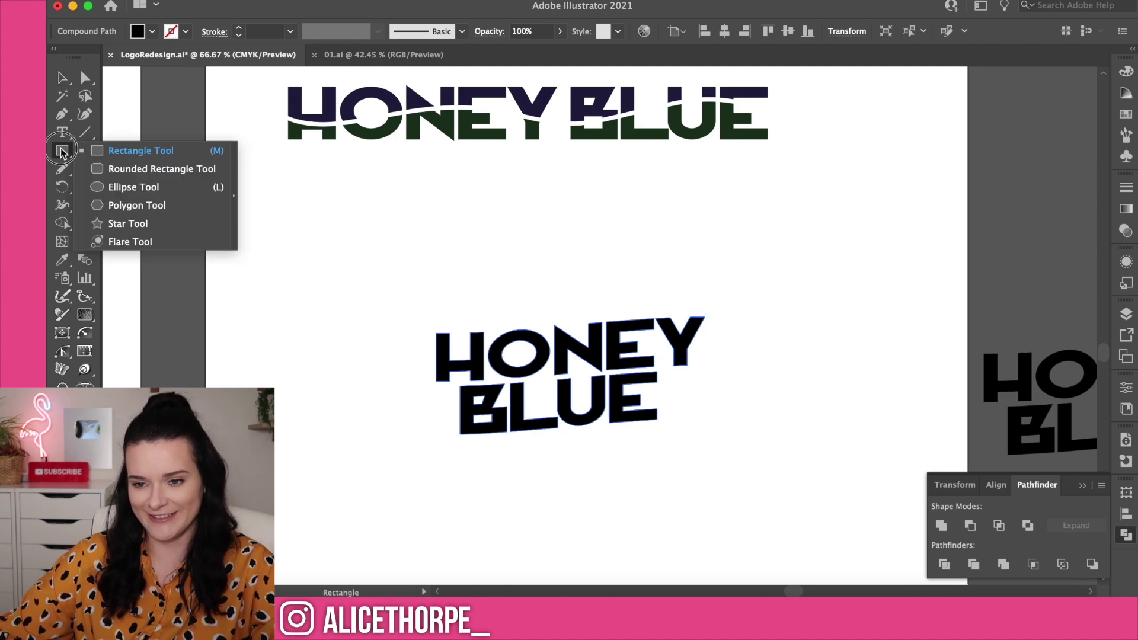
click(140, 189)
mouse_move(554, 407)
mouse_down()
mouse_move(673, 453)
mouse_move(687, 415)
mouse_up()
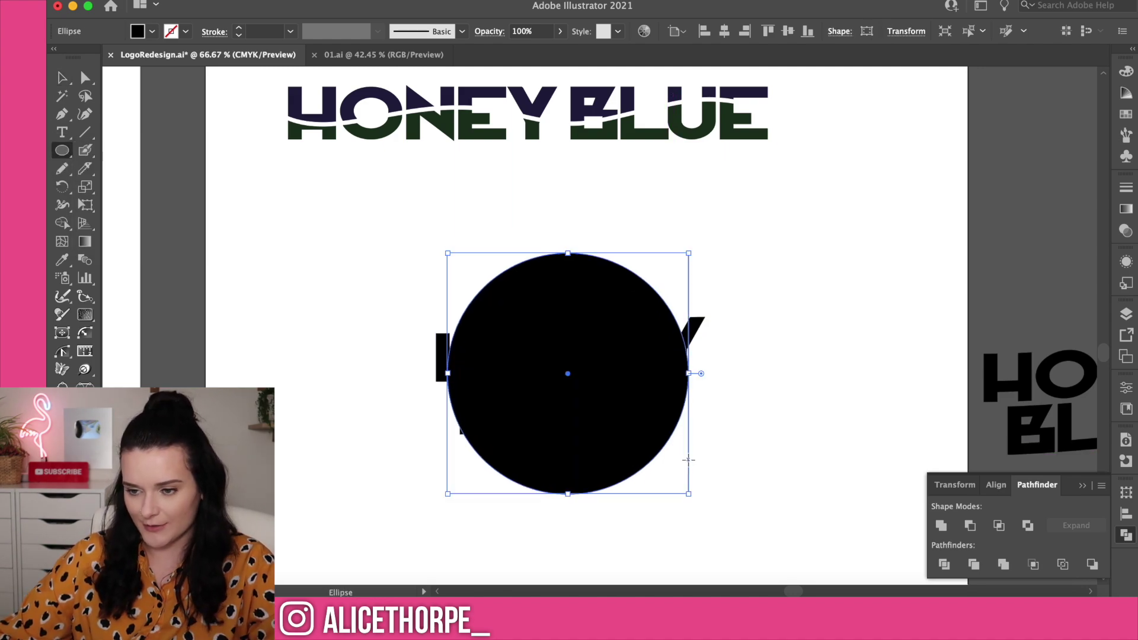
key(shift+x)
key(super+F10)
key(v)
click(780, 313)
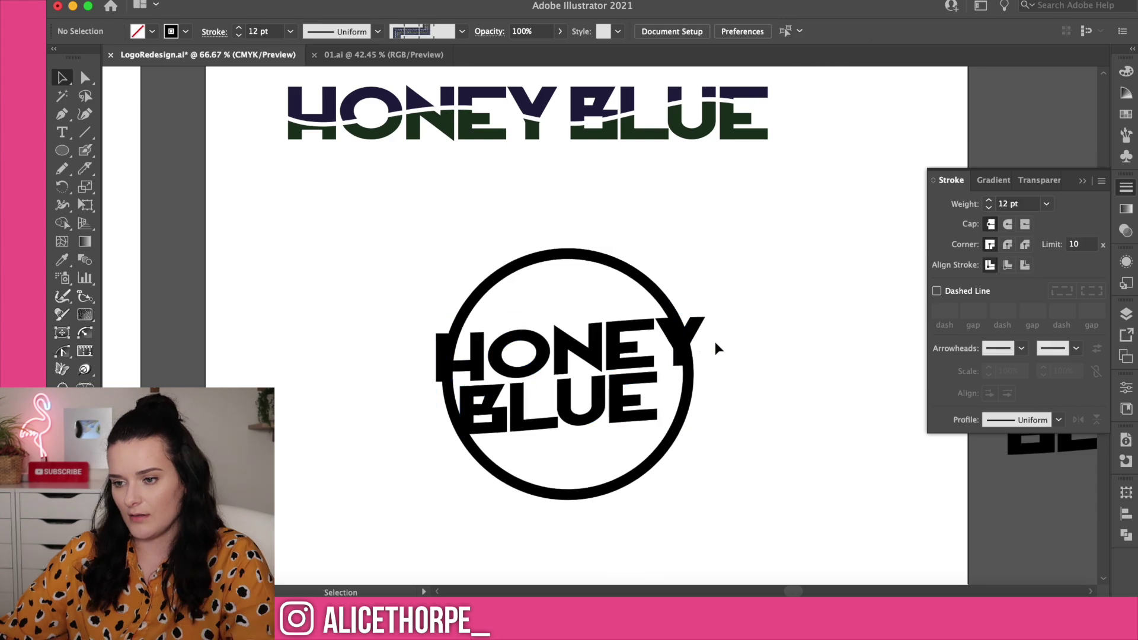
Draw an angular white backing shape around the stacked letters with the Pen tool, behind the text, to break the ring.
click(688, 344)
click(700, 323)
key(p)
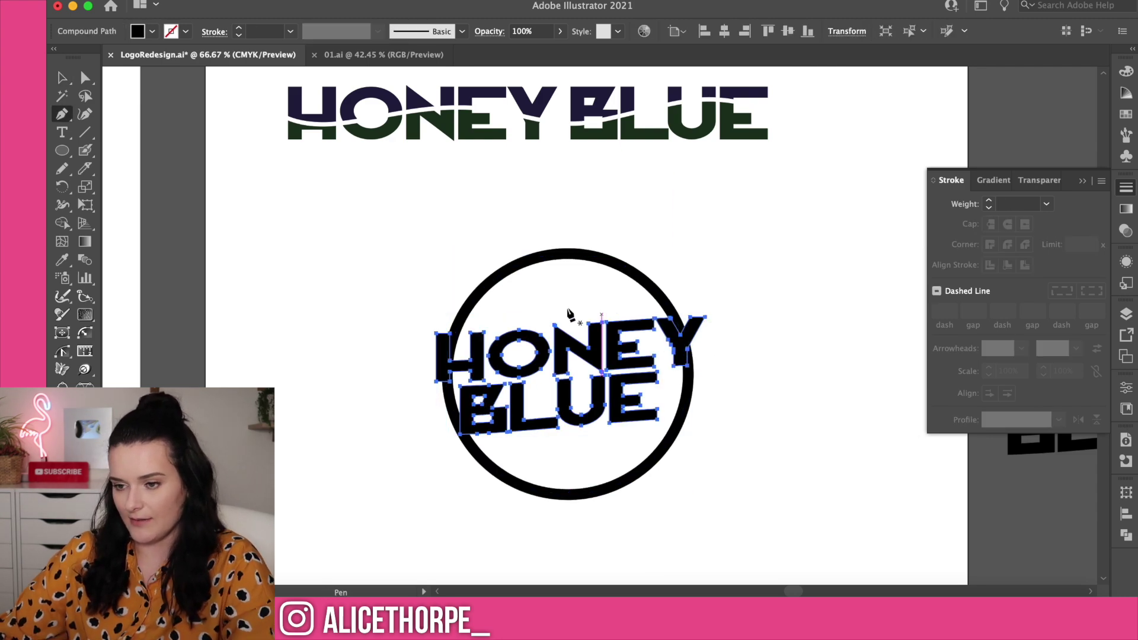
click(431, 325)
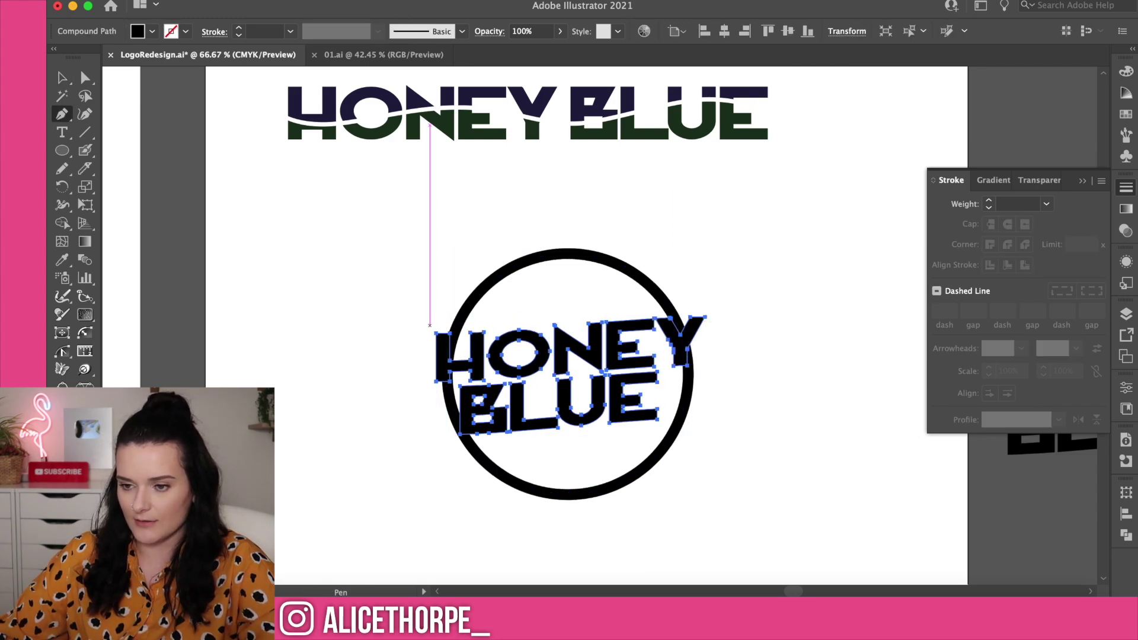
click(699, 310)
click(699, 357)
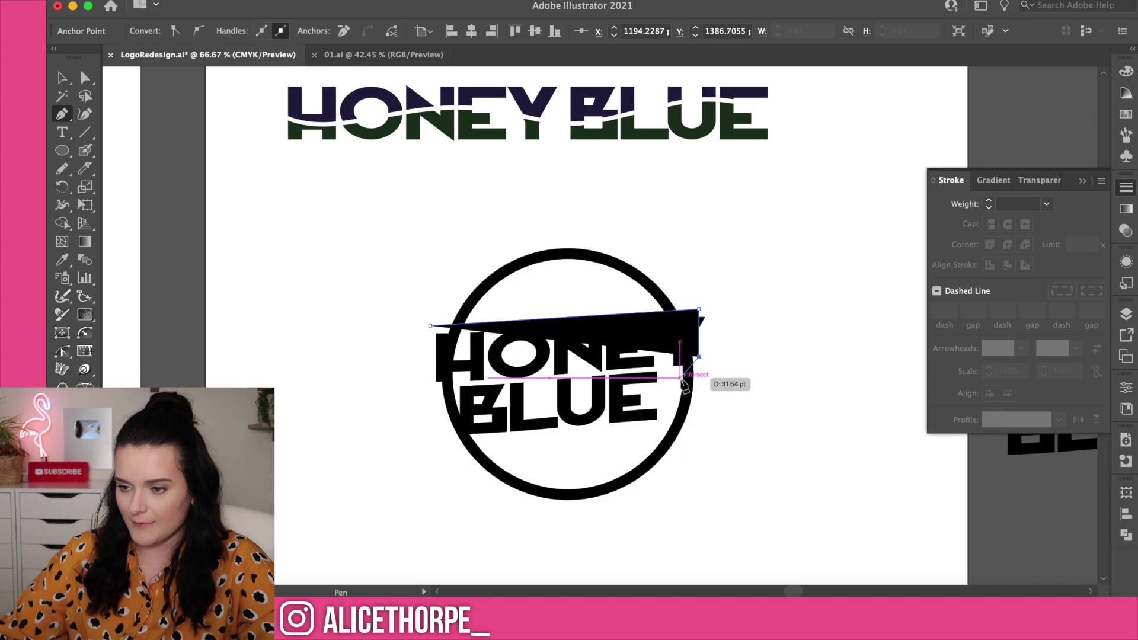
click(683, 378)
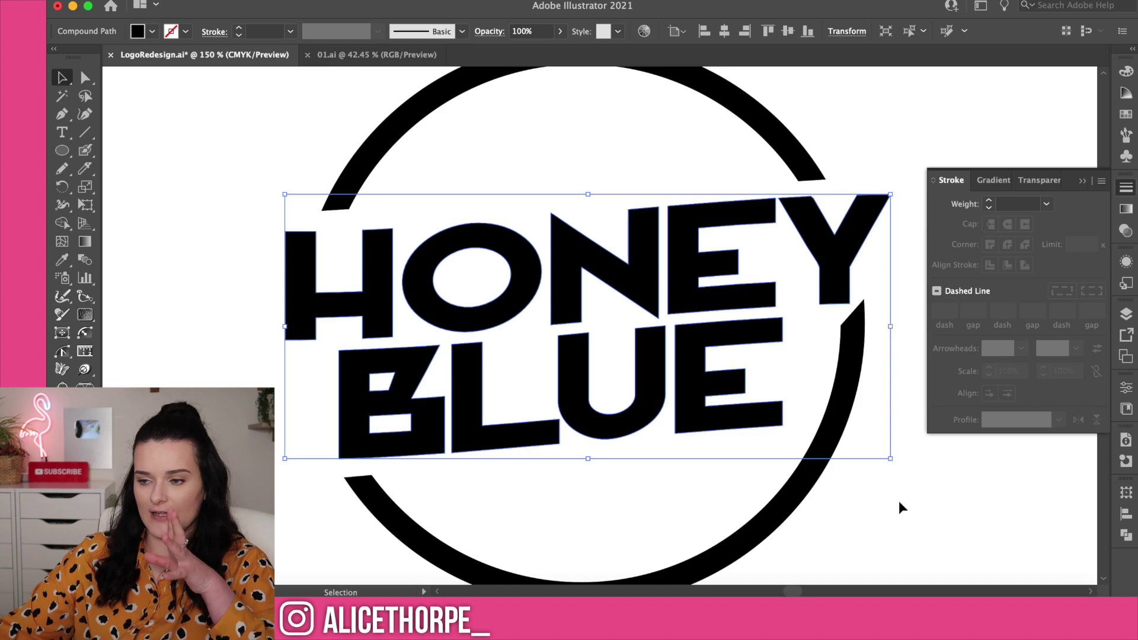
Stretch the stem of the Y down to the baseline of BLUE by moving its two lower anchor points.
key(a)
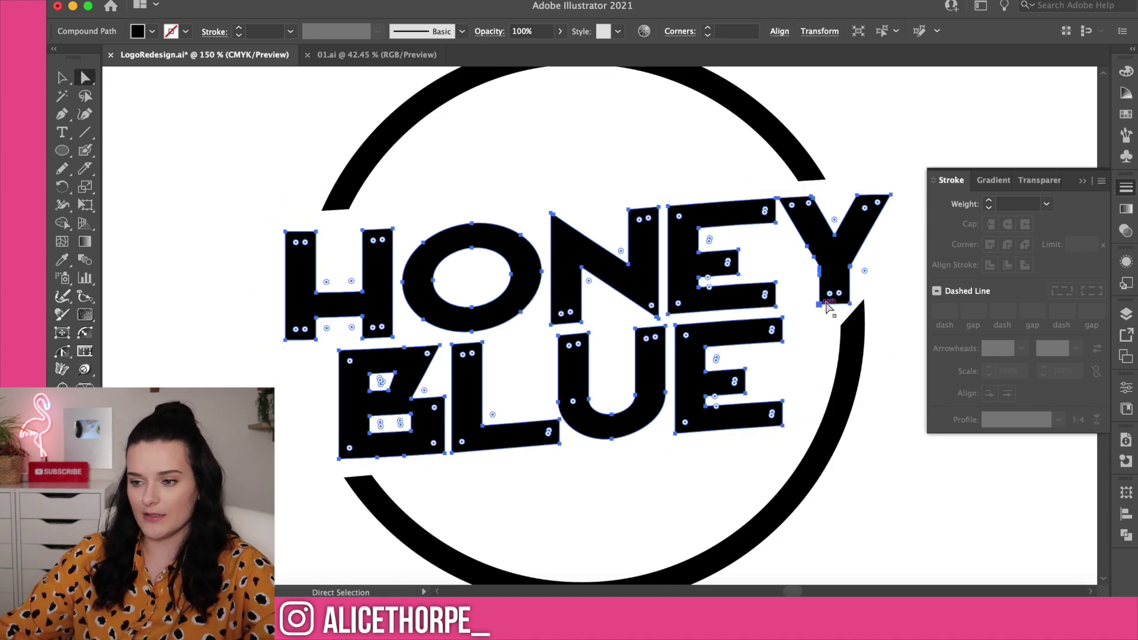
click(821, 304)
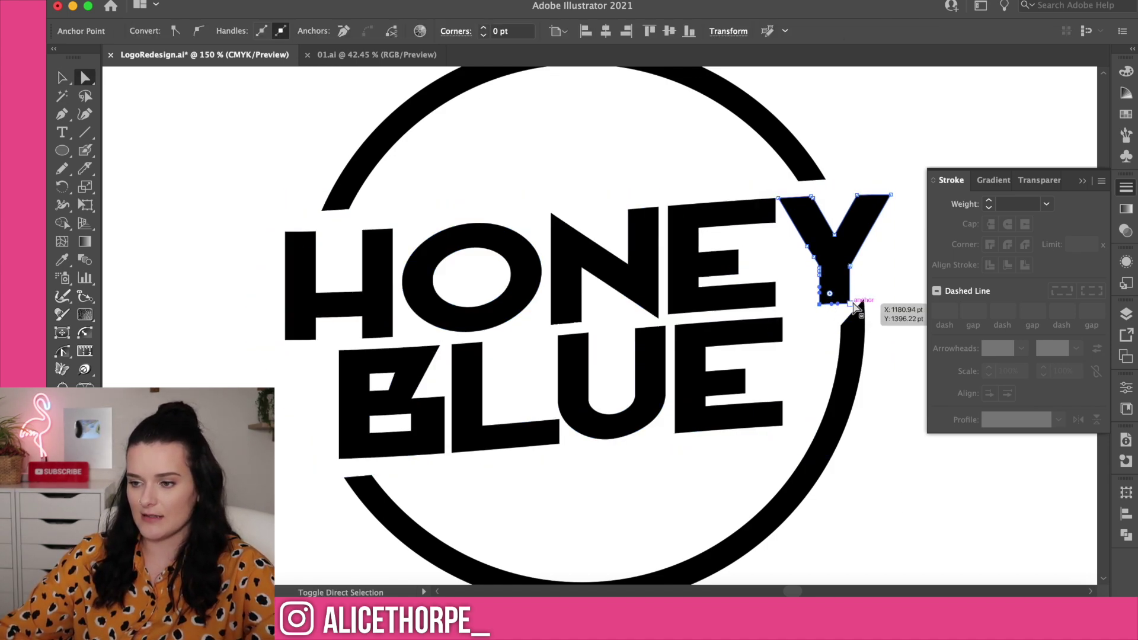
shift+click(849, 304)
drag(842, 306, 836, 429)
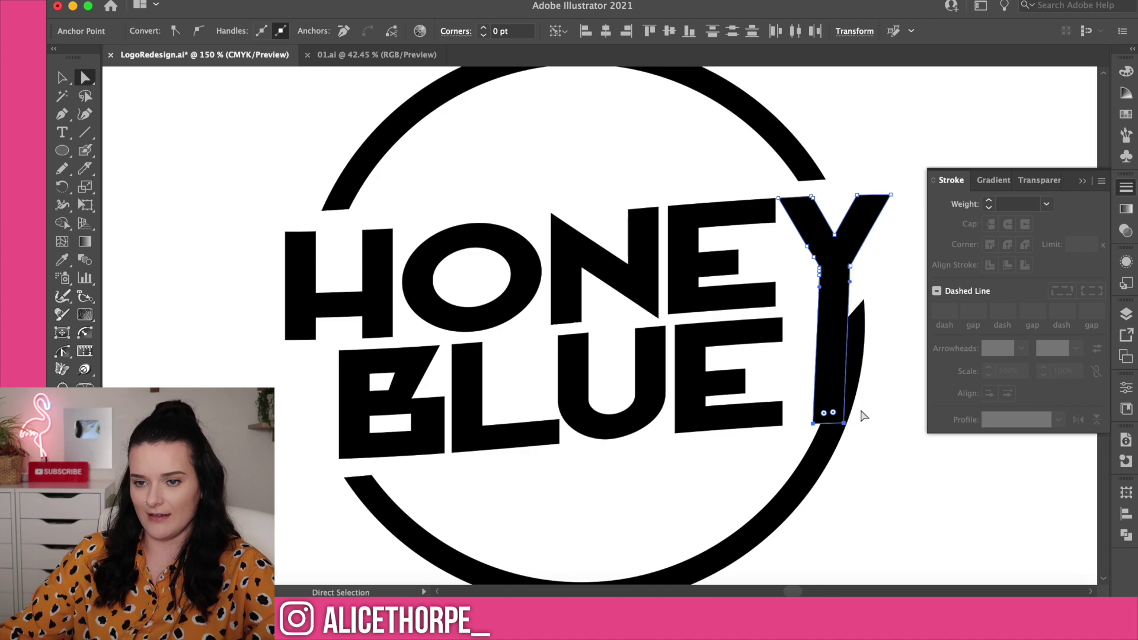
key(v)
click(137, 140)
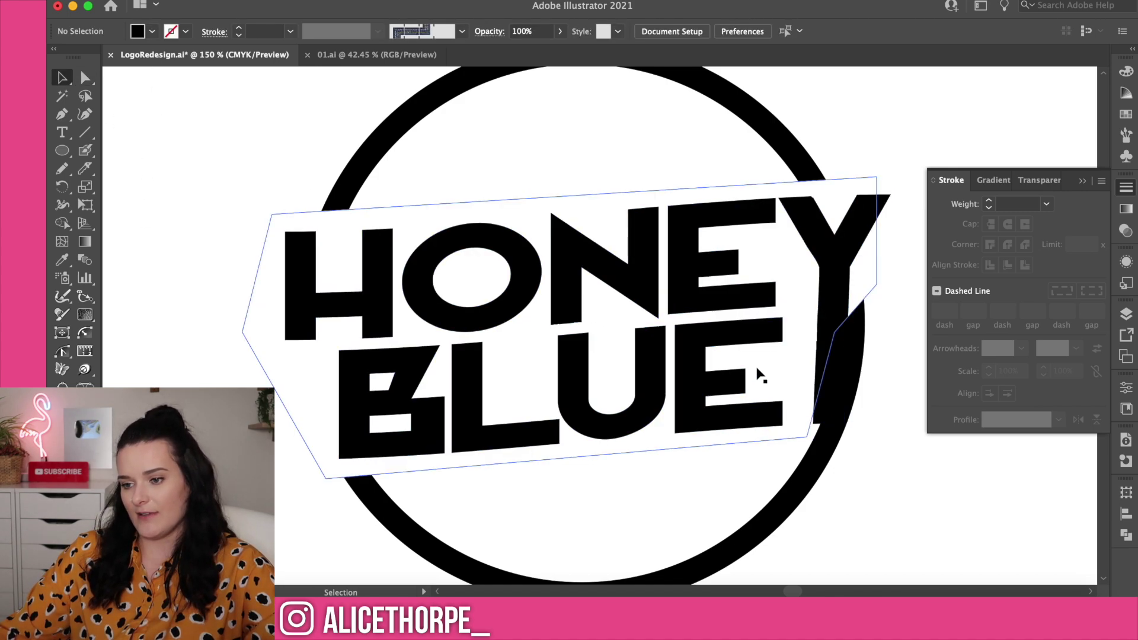
Reshape the white backing's right edge by moving two anchor points outward to clear the lengthened Y stem.
click(781, 355)
key(a)
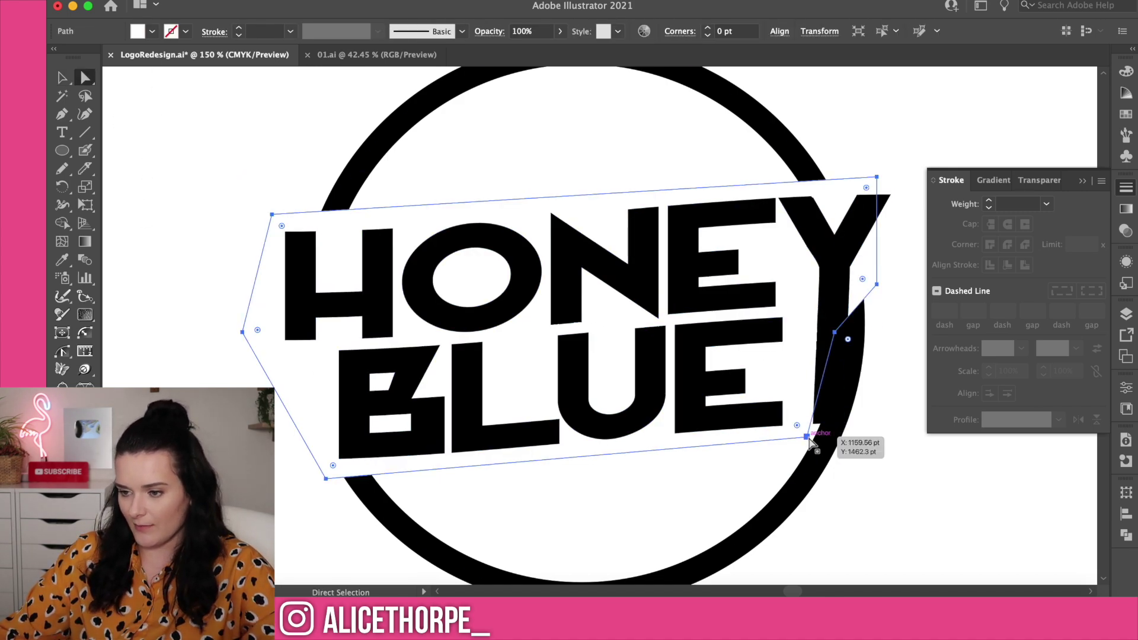
drag(809, 437, 870, 432)
drag(835, 334, 877, 336)
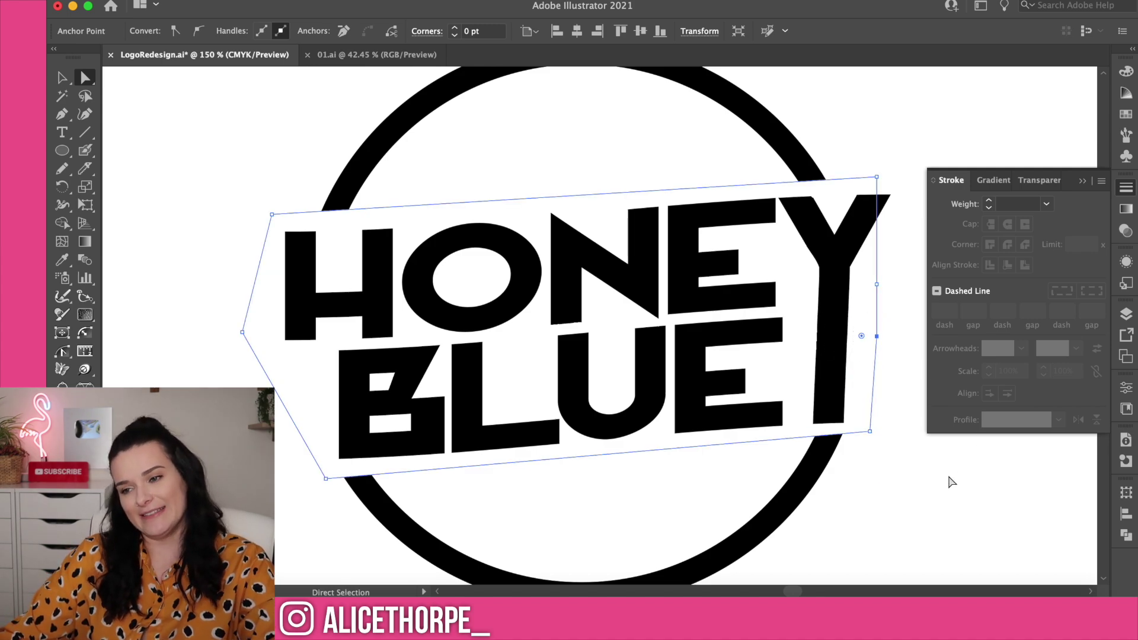
Undo the backing shape edits and the lengthened Y stem.
key(super+z)
key(super+z)
key(super+z)
key(super+z)
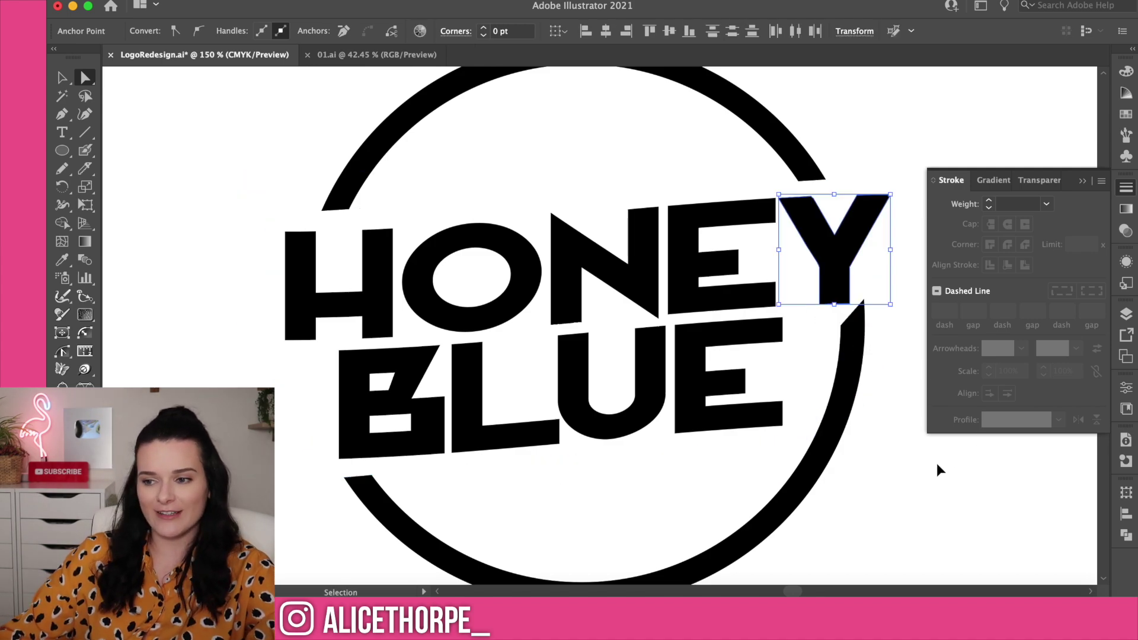
Remove the ring and its white backing shape, leaving only the stacked wordmark.
key(super+minus)
key(super+minus)
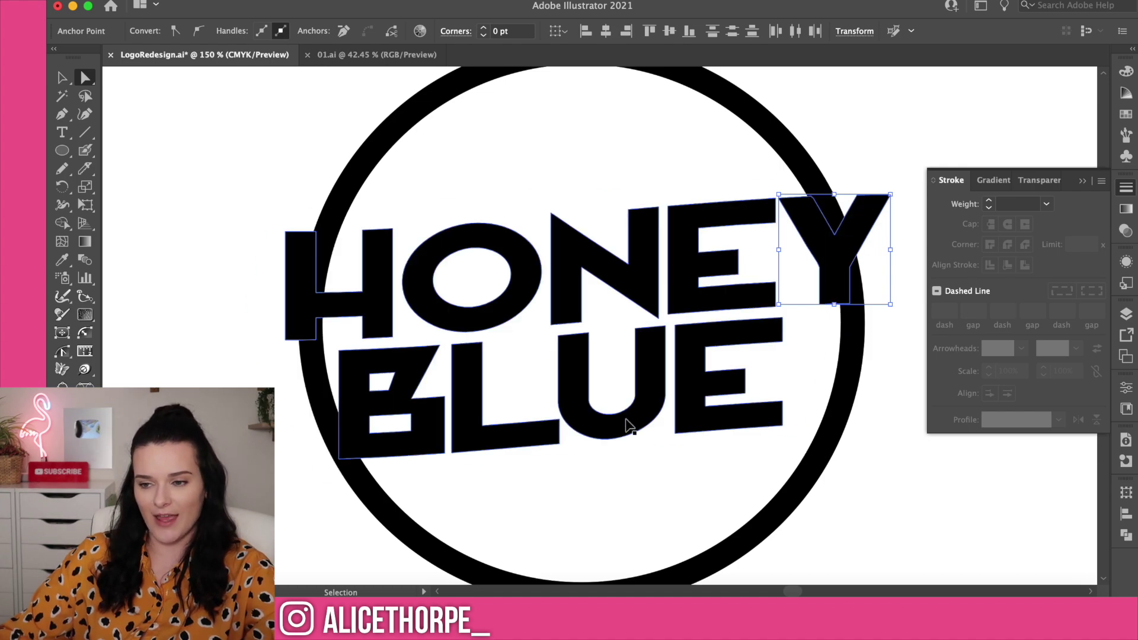
click(643, 438)
key(Delete)
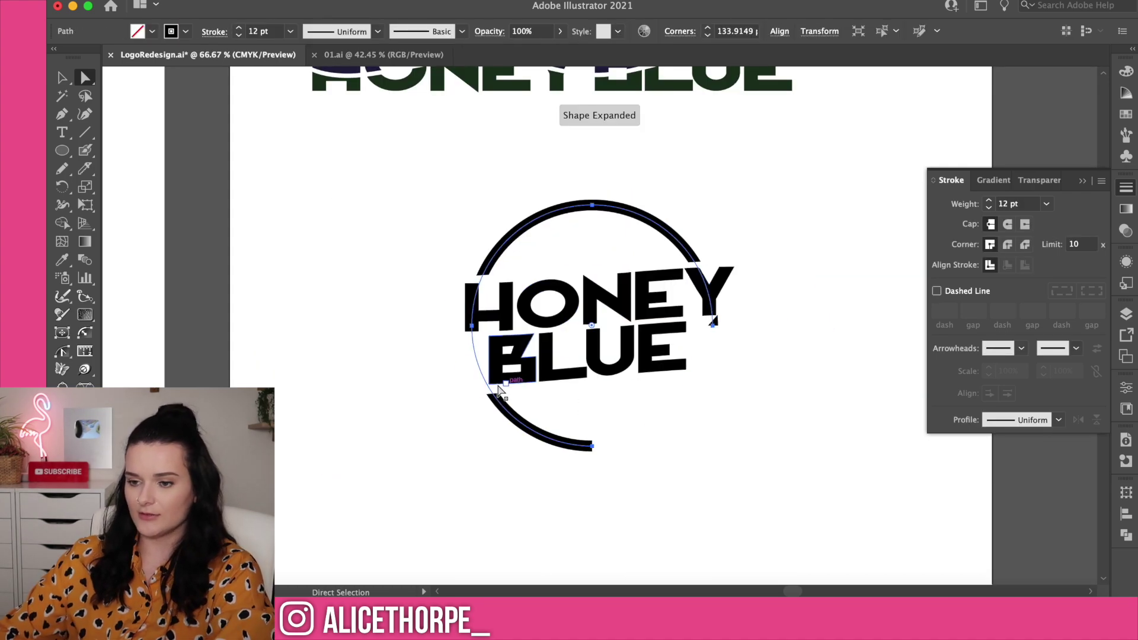
key(Delete)
Draw a straight horizontal line beneath the stacked wordmark with a 10 pt black stroke and centre it under the letters.
key(p)
click(473, 395)
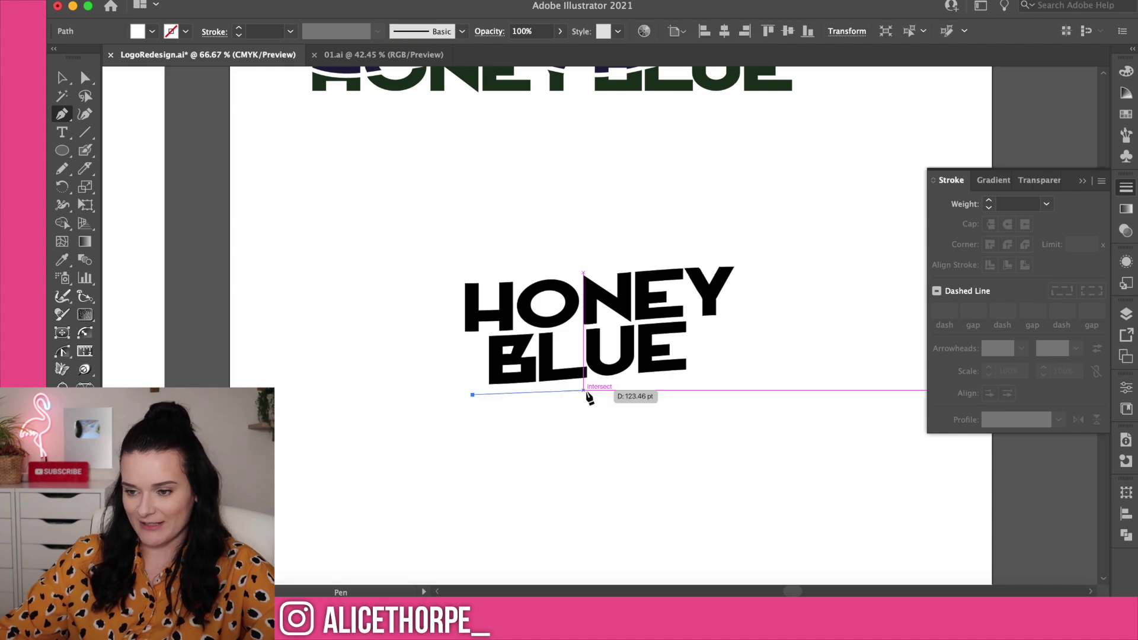
click(748, 395)
key(v)
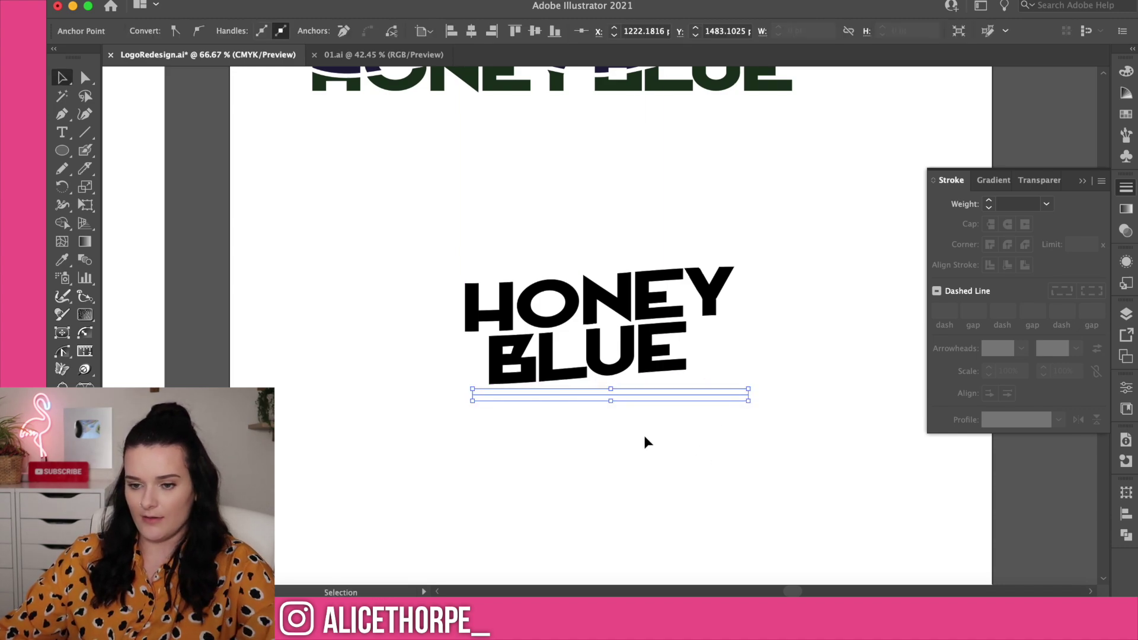
click(953, 185)
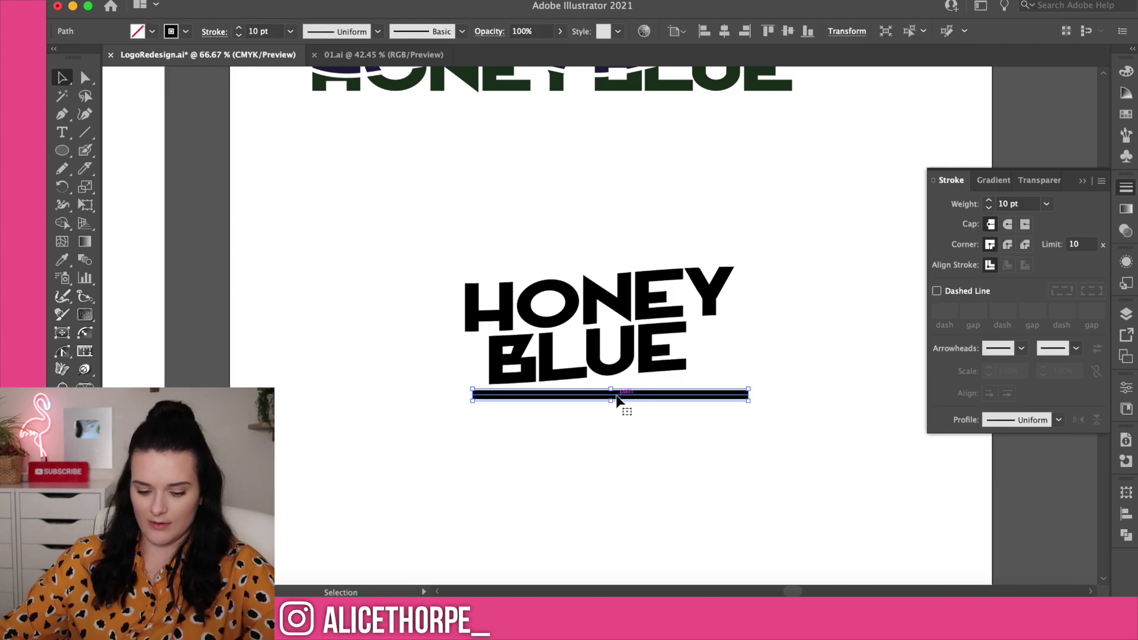
mouse_move(616, 396)
mouse_down()
mouse_move(596, 328)
mouse_move(597, 394)
mouse_up()
Warp the horizontal line beneath the wordmark with a Rise envelope at 79% horizontal bend.
click(189, 0)
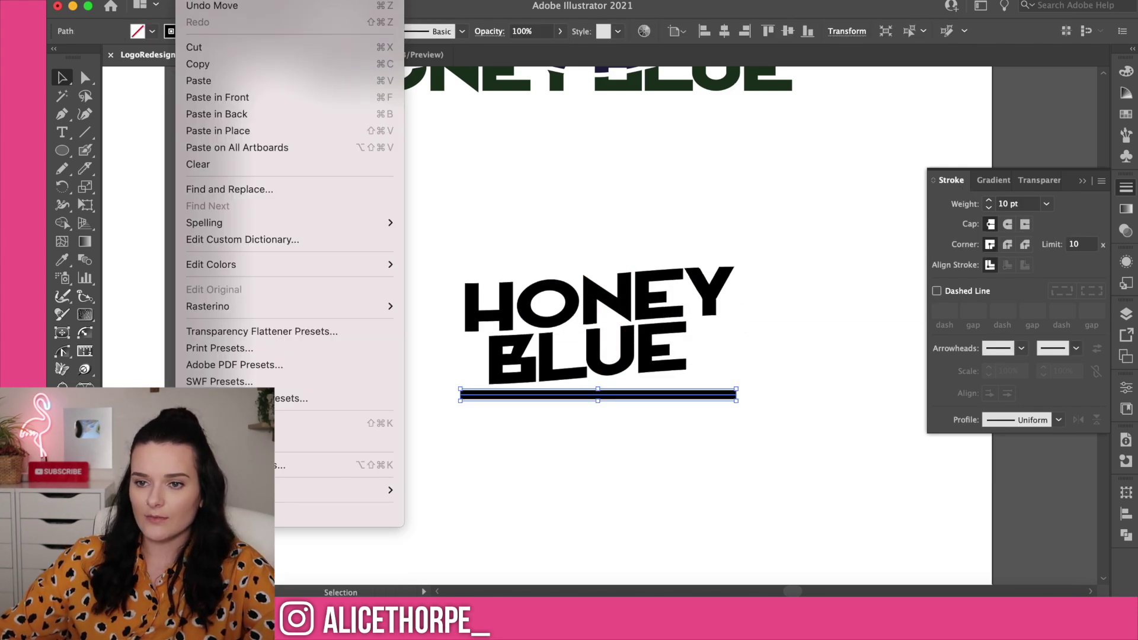
mouse_move(225, 0)
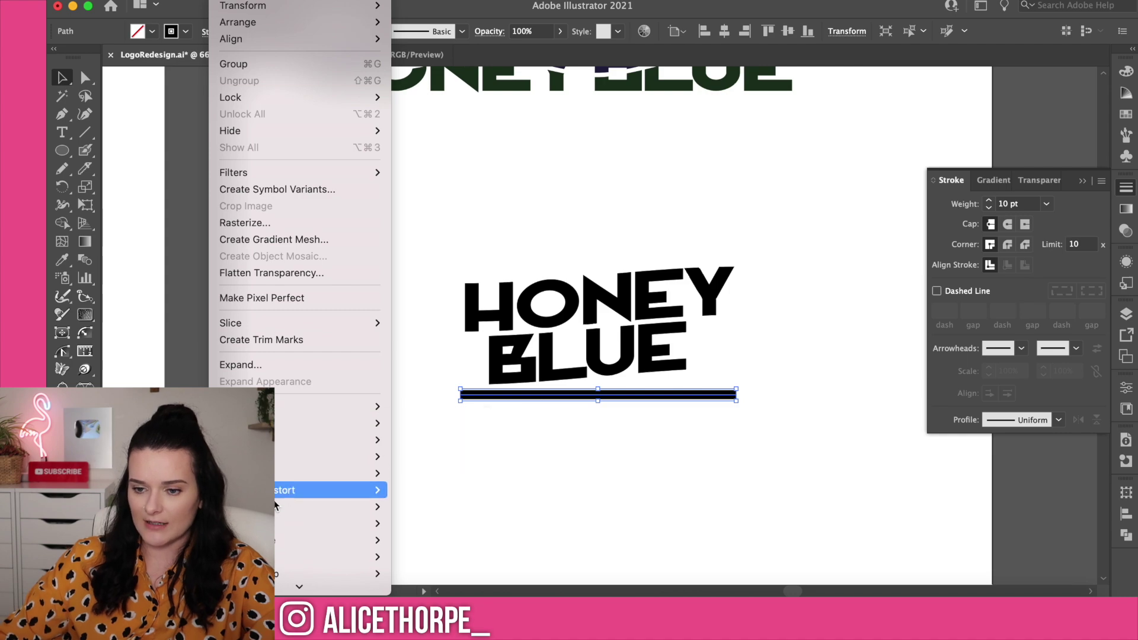
mouse_move(359, 491)
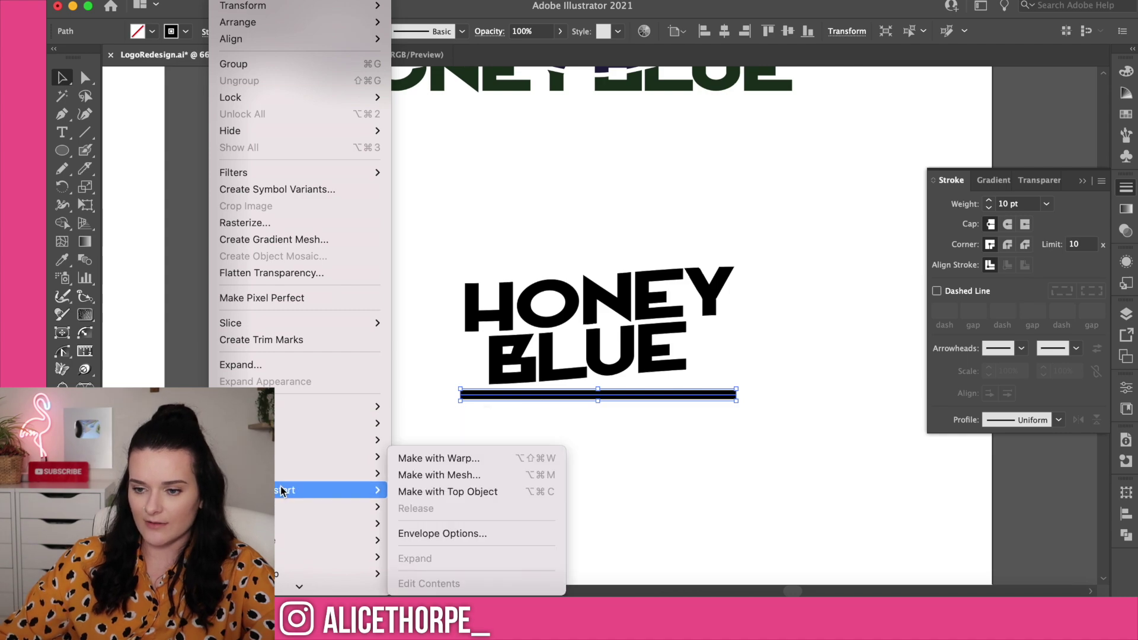
click(428, 459)
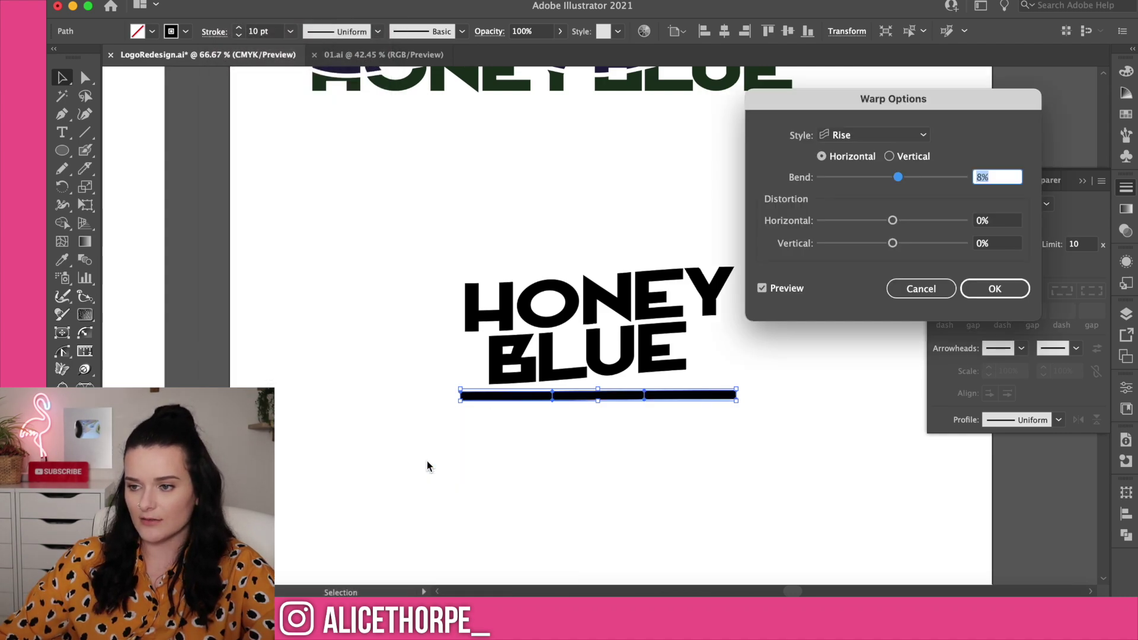
click(947, 183)
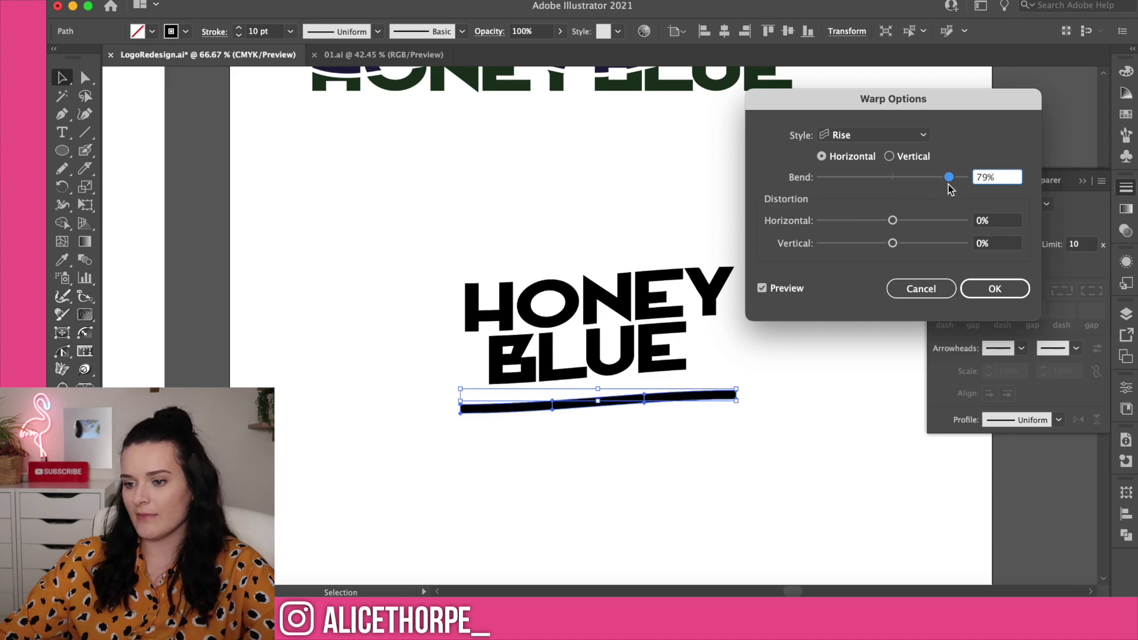
click(984, 288)
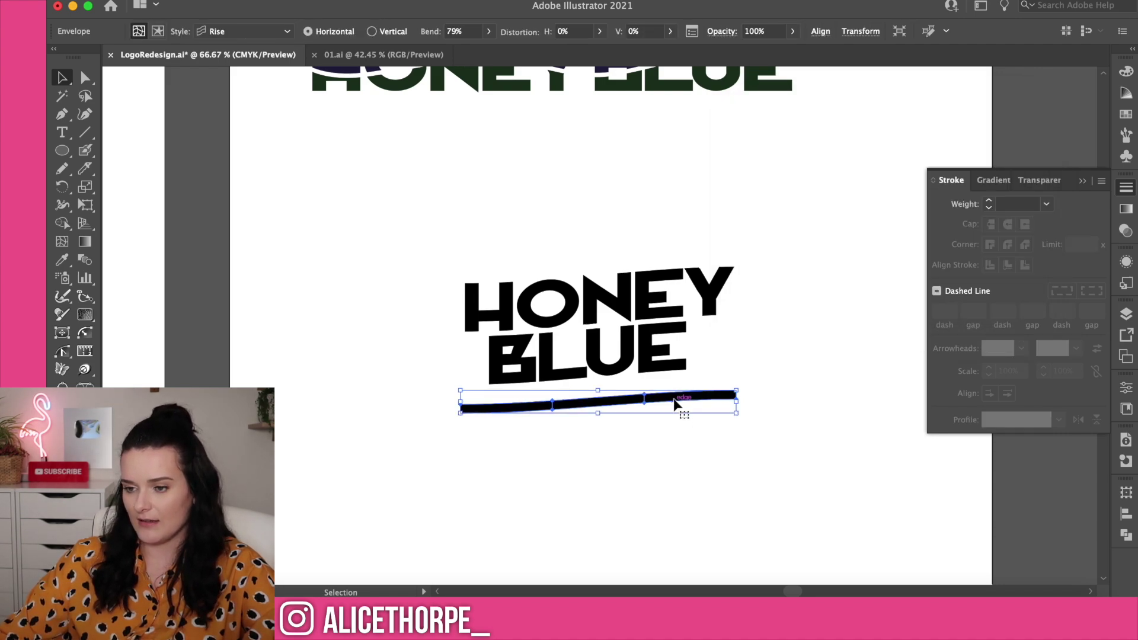
Increase the underline's Rise bend to 95% and place a copy of it above HONEY to frame the stacked wordmark.
scroll(593, 427, up, 2)
click(611, 443)
drag(596, 432, 591, 296)
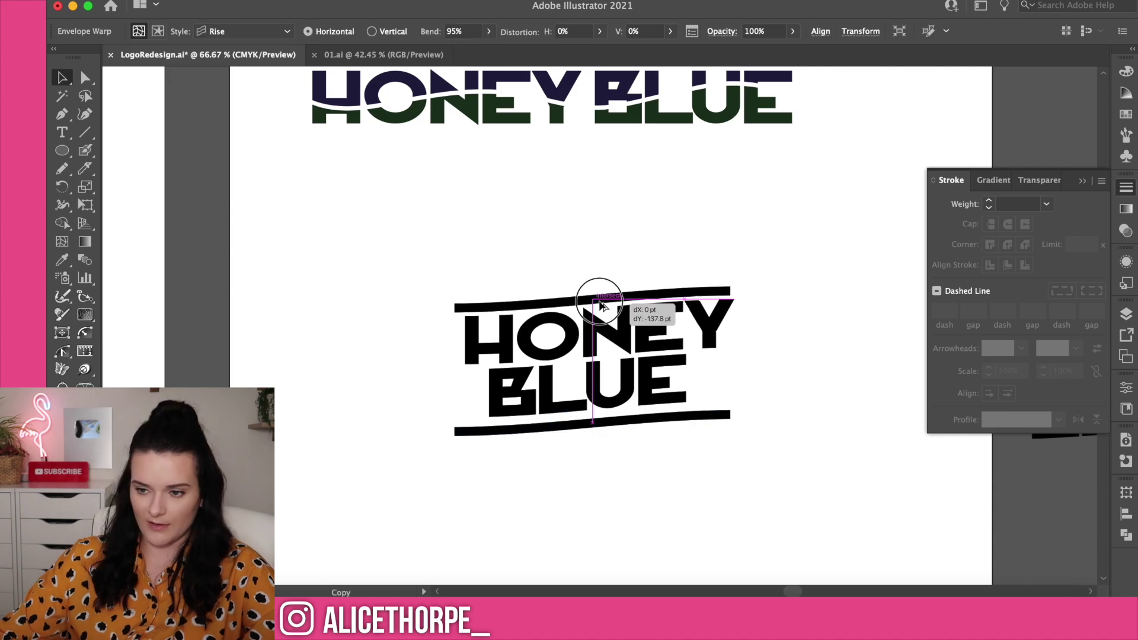
click(735, 457)
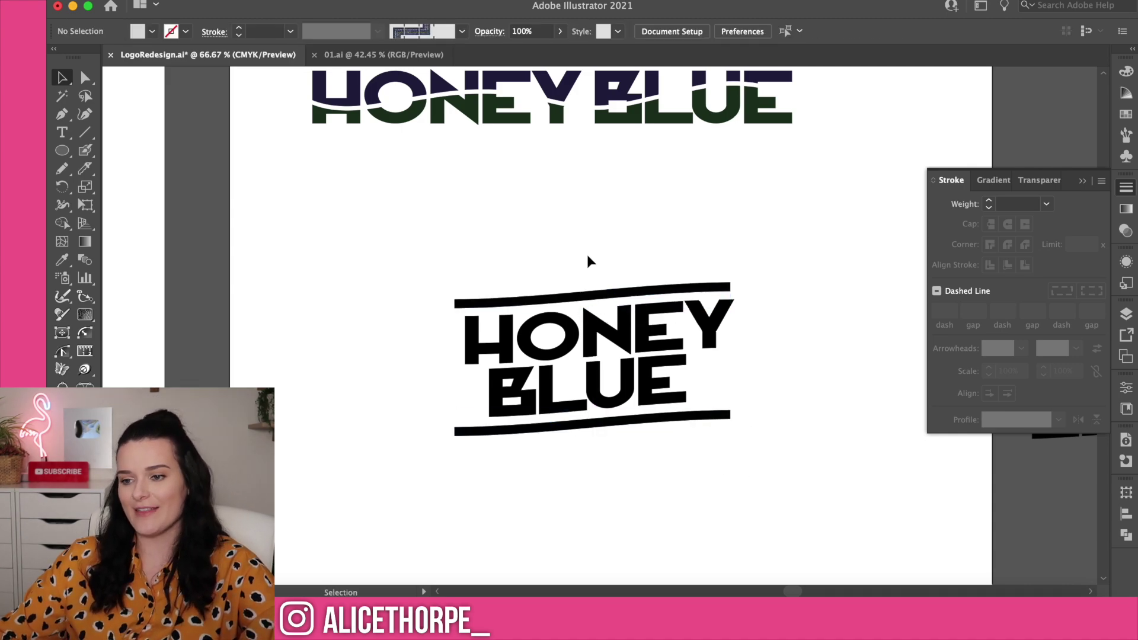
click(728, 422)
click(714, 374)
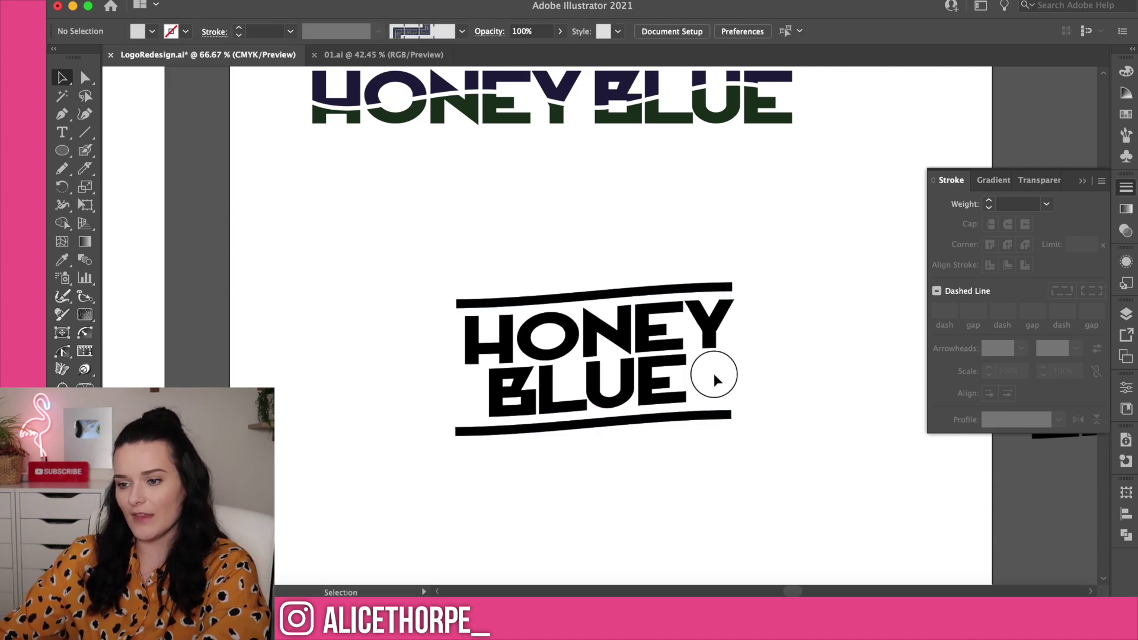
Ungroup the stacked wordmark so the letters of HONEY and BLUE can be selected separately.
click(652, 383)
right_click(653, 383)
click(705, 450)
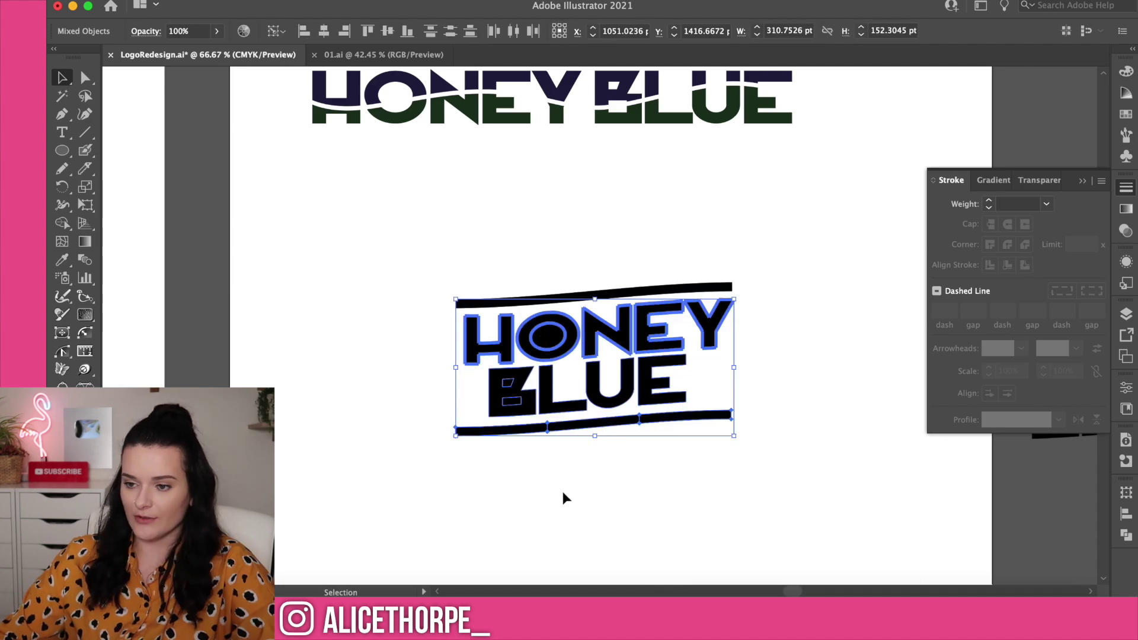
click(562, 495)
click(546, 337)
right_click(545, 337)
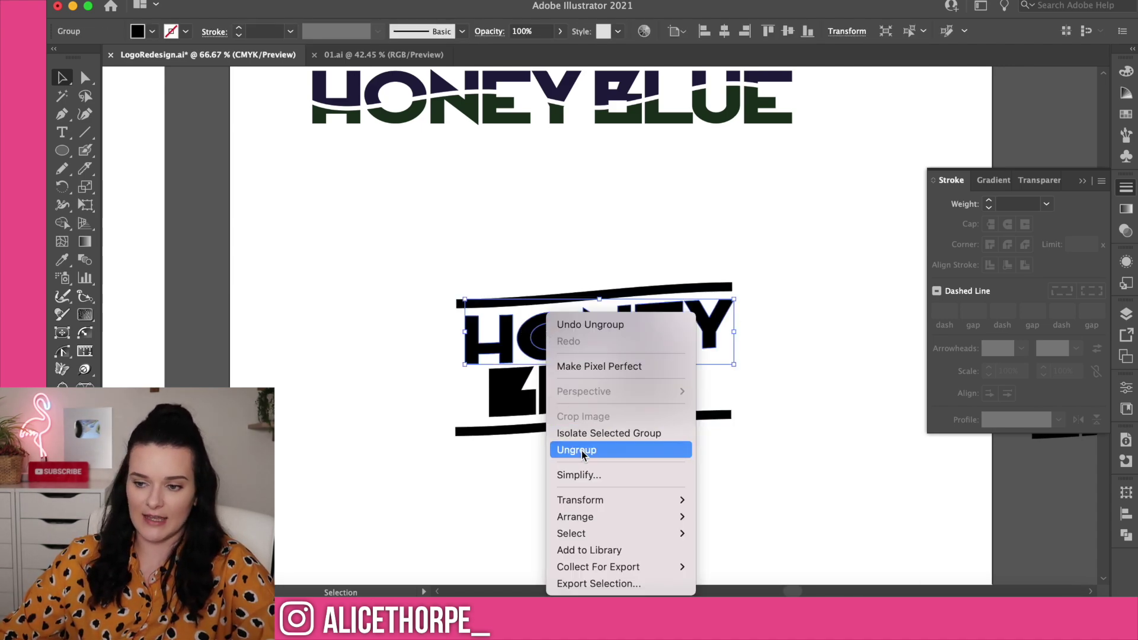
click(572, 450)
Ungroup the O of HONEY into its outer shape and inner counter.
click(556, 341)
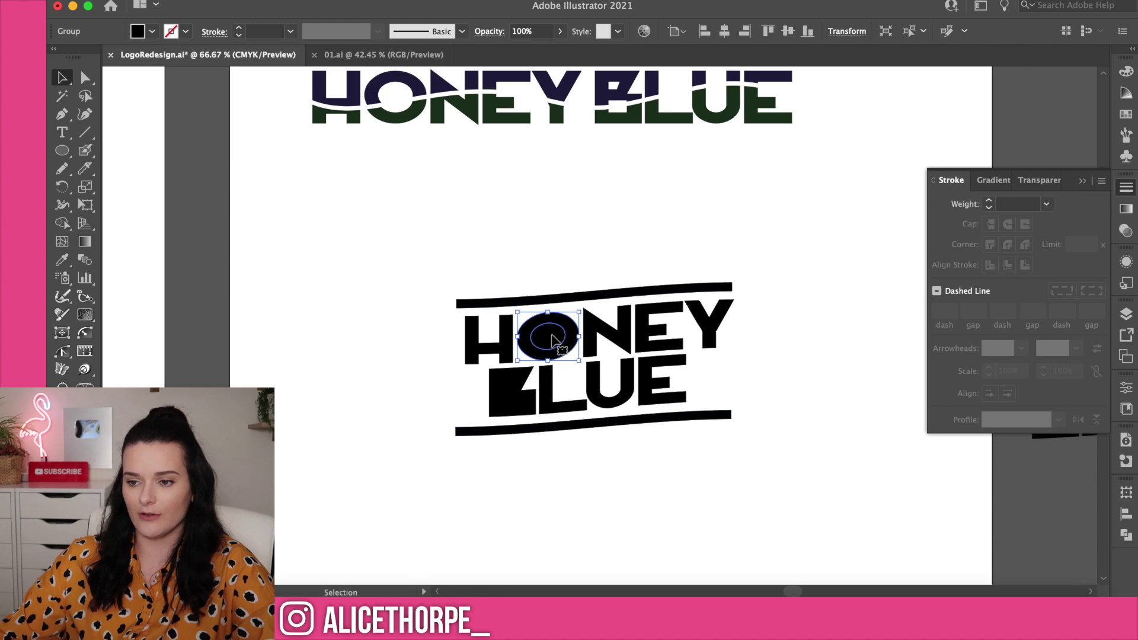
click(556, 308)
click(572, 332)
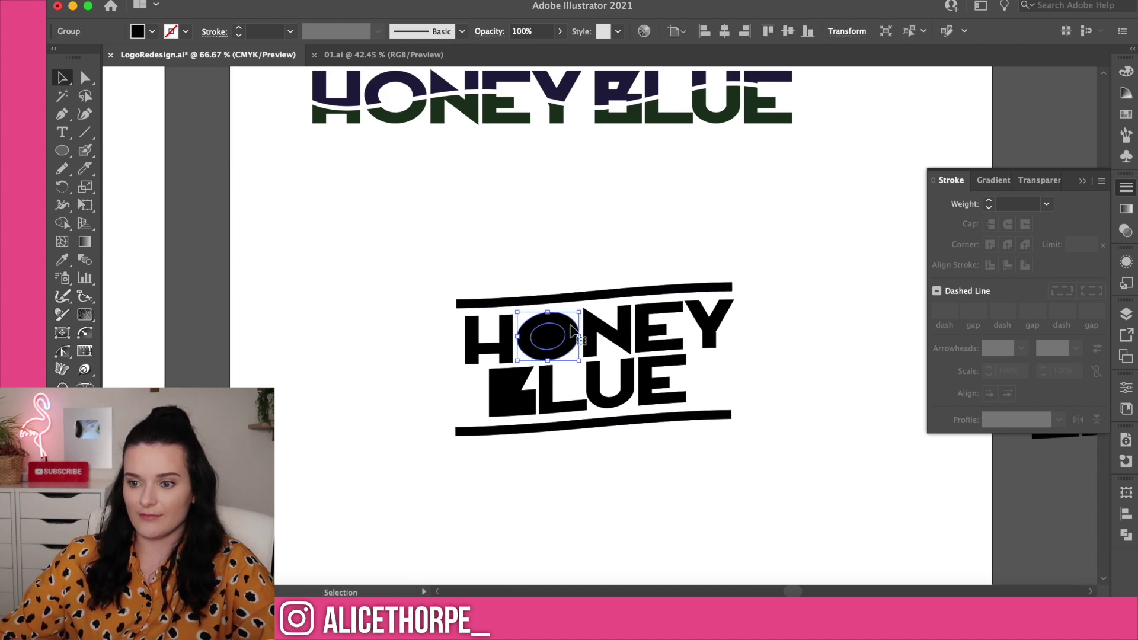
right_click(573, 332)
click(617, 450)
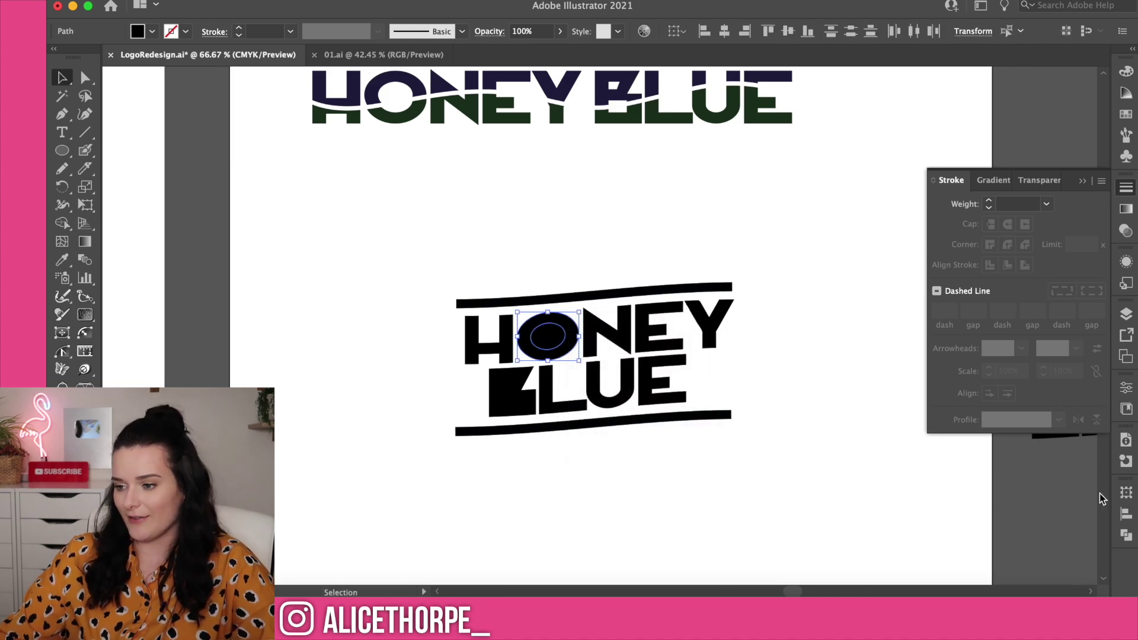
Cut the counters back out of the O and B with Pathfinder's Minus Front.
click(1124, 535)
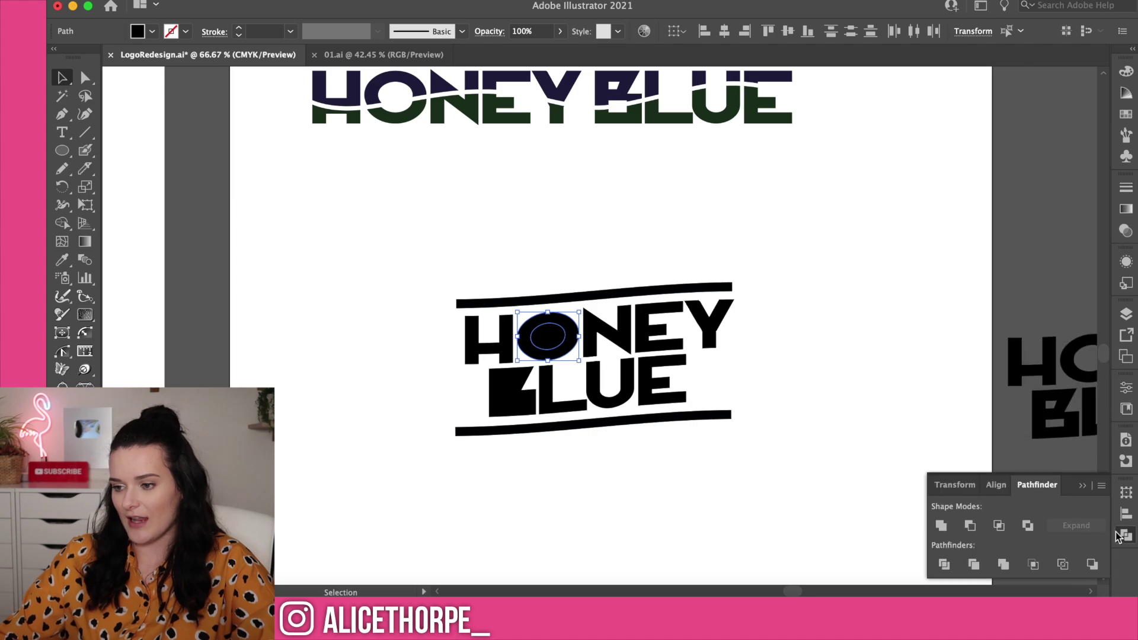
click(941, 526)
click(646, 528)
key(super+z)
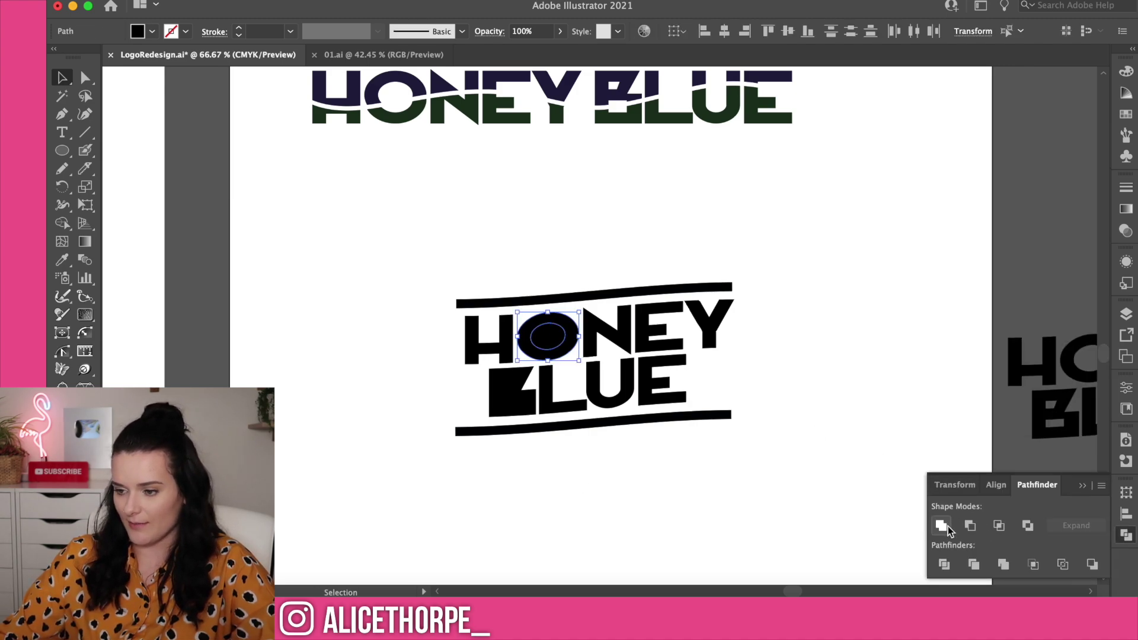
click(970, 527)
click(488, 391)
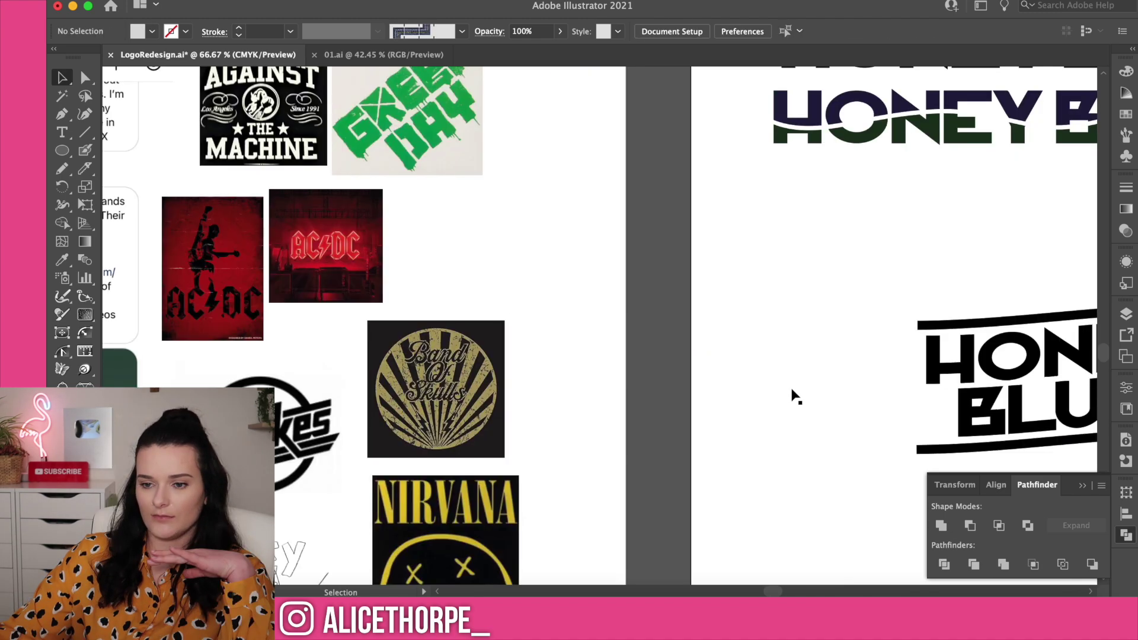
Double the framing bars by adding a second rising line beneath the bottom one and another above the top one.
scroll(792, 396, left, 1)
scroll(793, 396, right, 2)
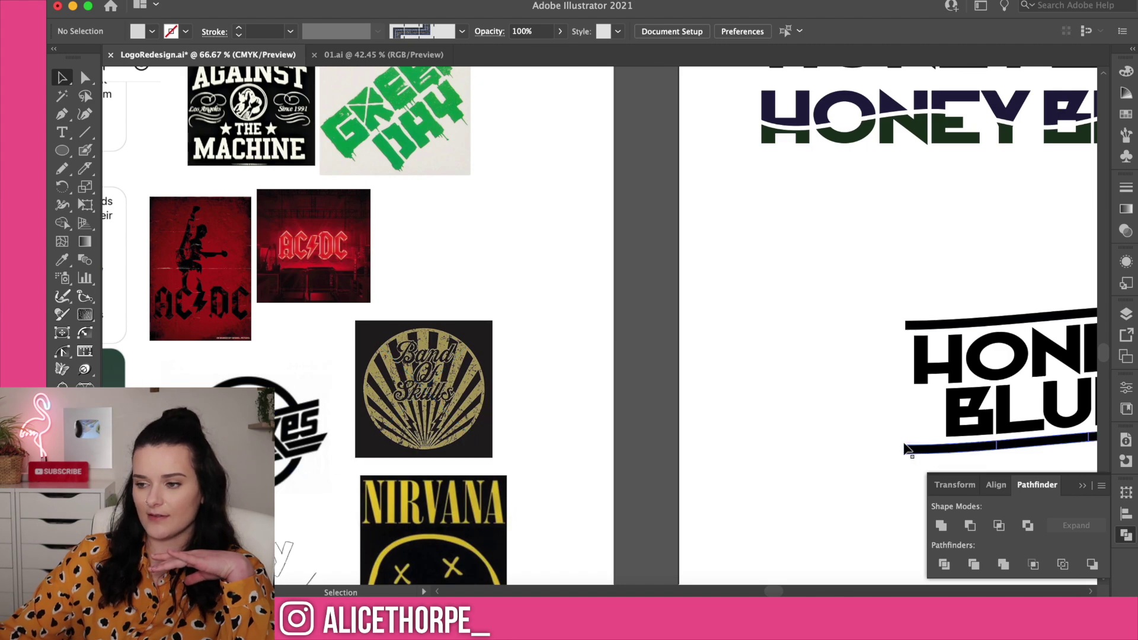
scroll(695, 500, right, 5)
key(a)
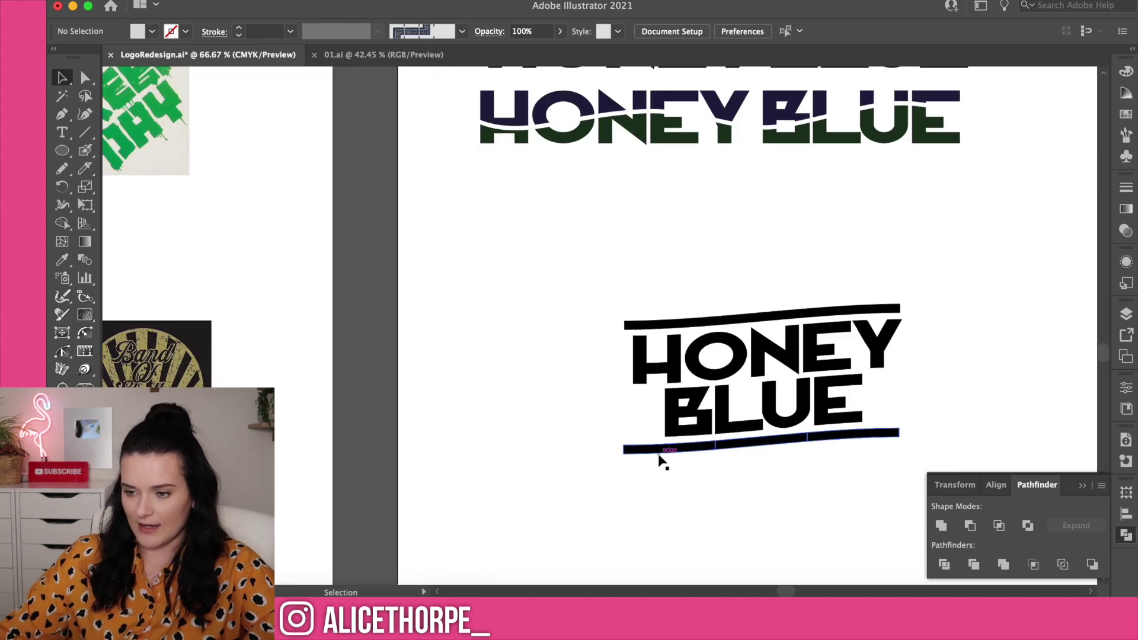
click(659, 450)
key(v)
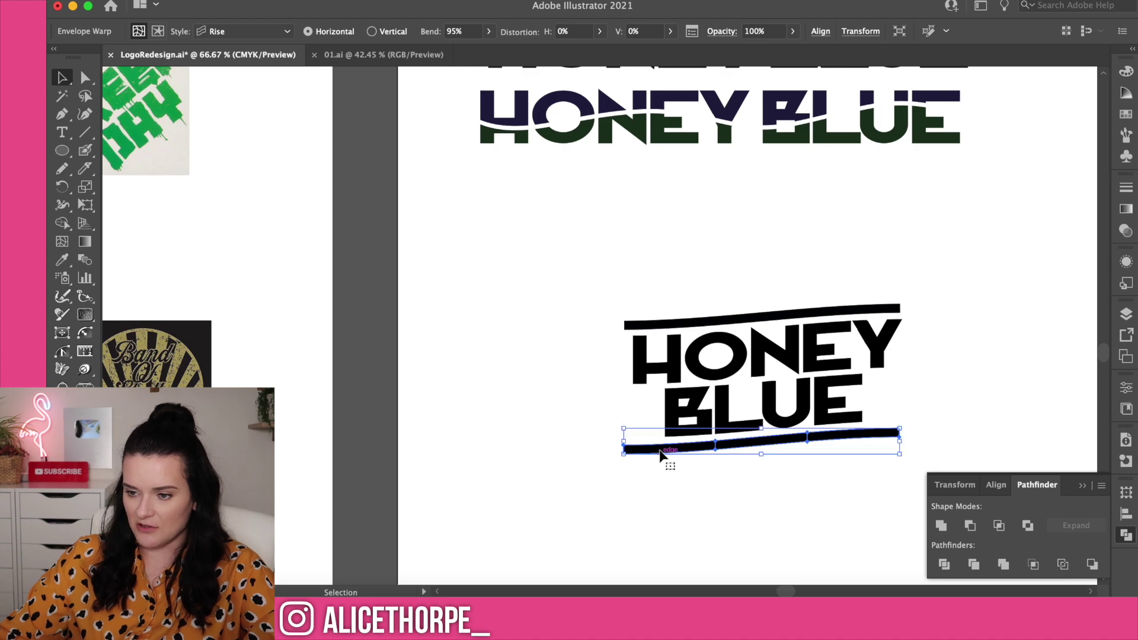
drag(661, 451, 663, 440)
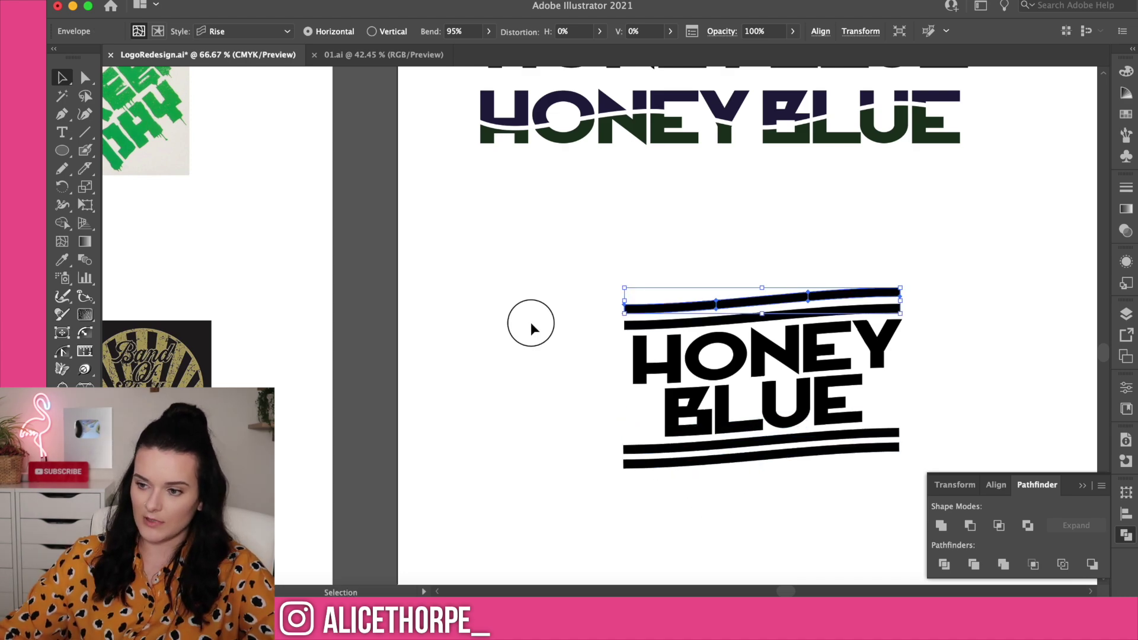
click(585, 442)
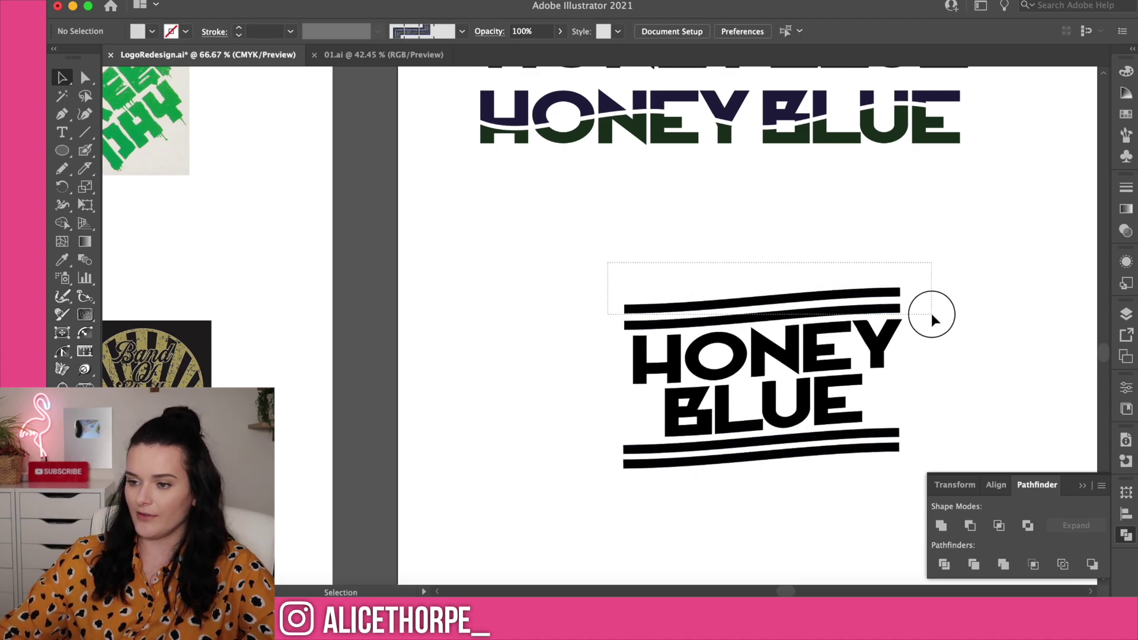
drag(931, 315, 929, 317)
click(972, 389)
Delete the plain and two-tone wordmarks on the artboard and the original HONEY BLUE text above it.
key(super+minus)
key(super+minus)
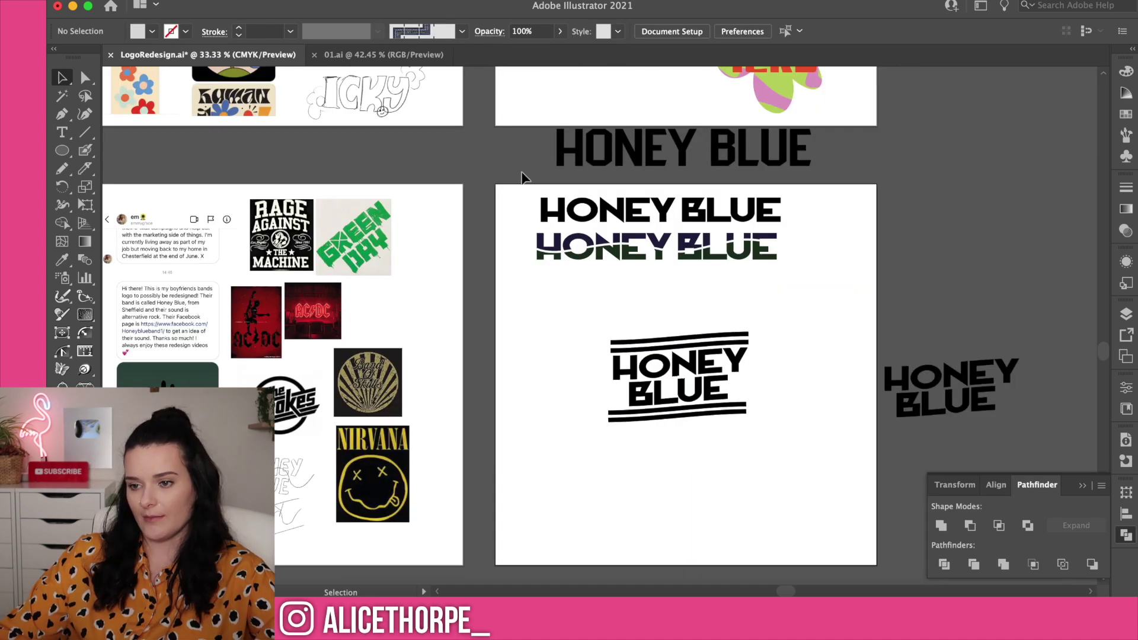
drag(521, 178, 816, 262)
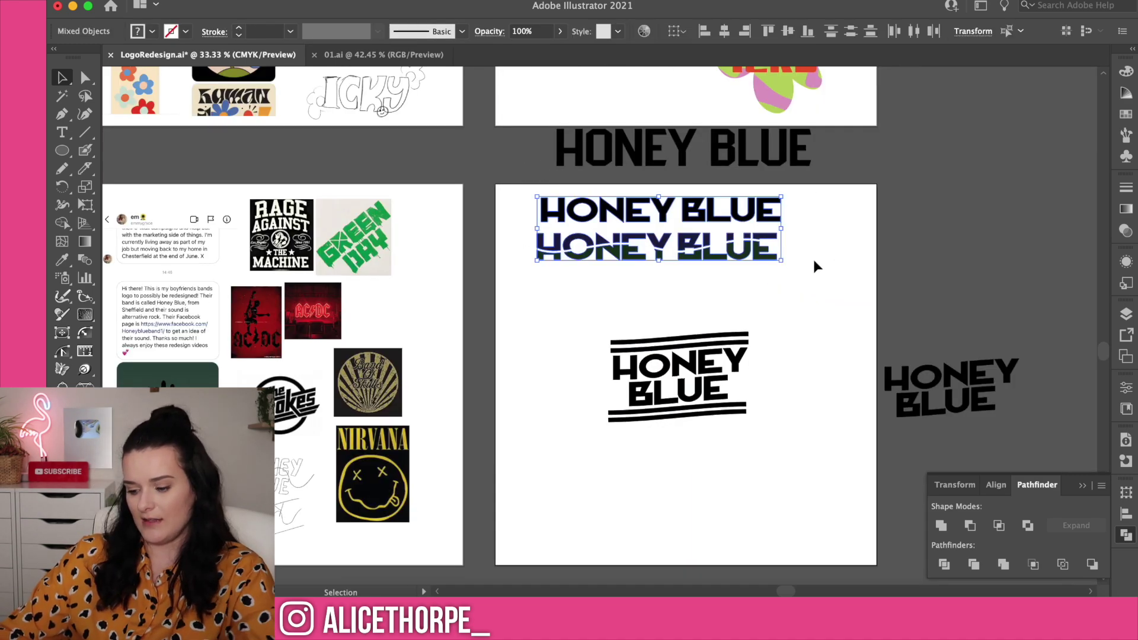
key(Delete)
click(699, 172)
key(Delete)
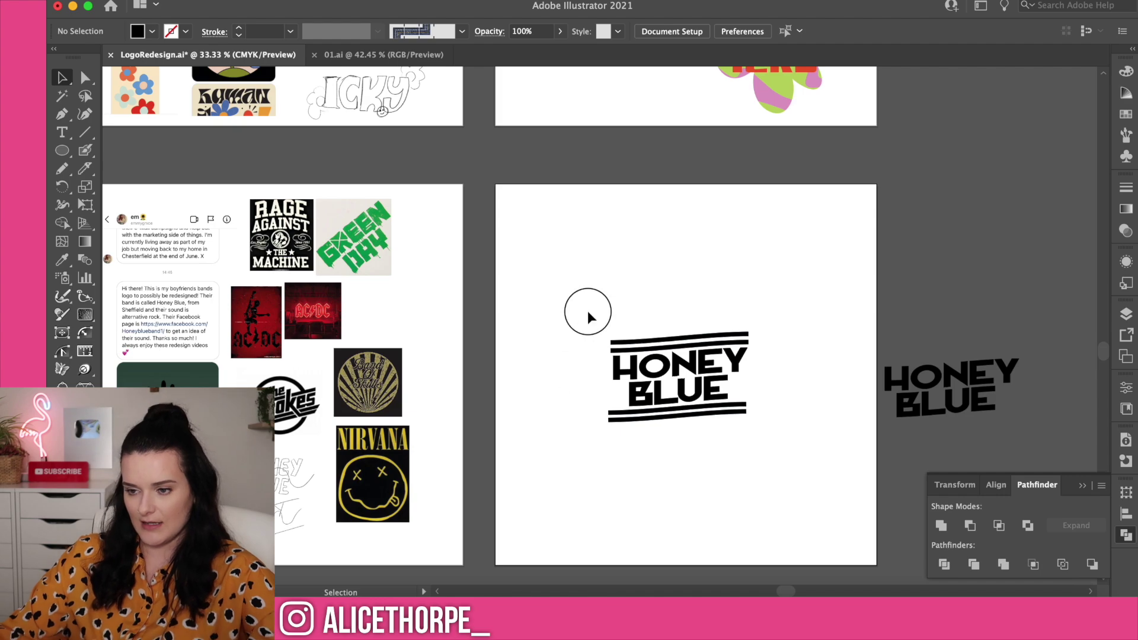
Move the complete double-barred logo to the artboard's upper-left corner.
drag(589, 313, 623, 258)
key(a)
key(super+plus)
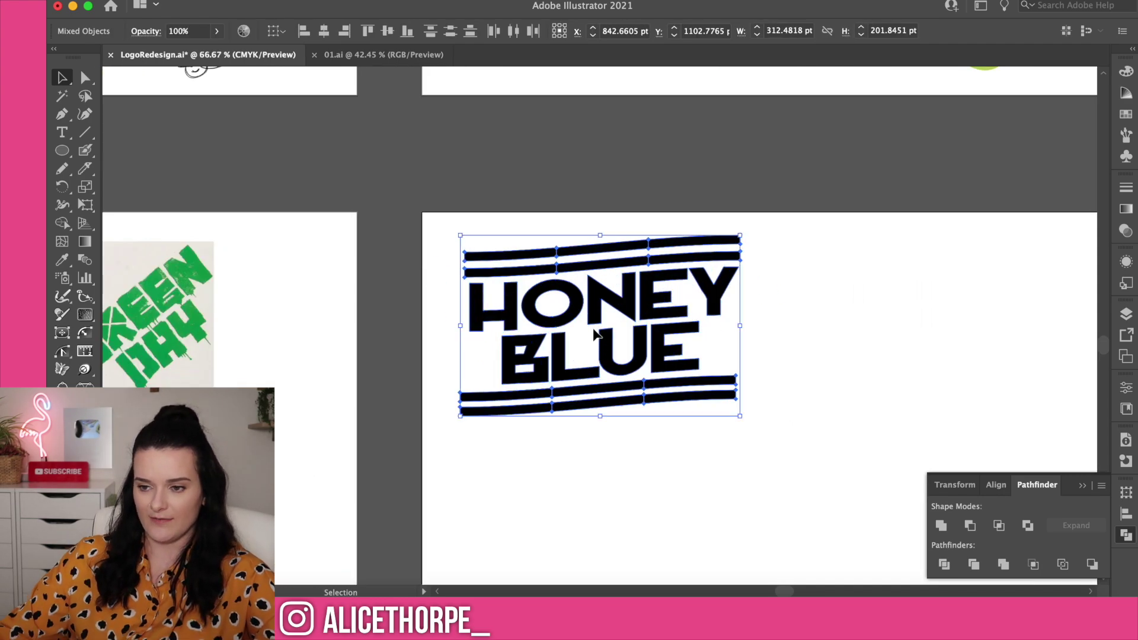
scroll(596, 335, down, 3)
Build an HB monogram beside the logo from copies of the H and B, joined so that they share a stem.
click(453, 173)
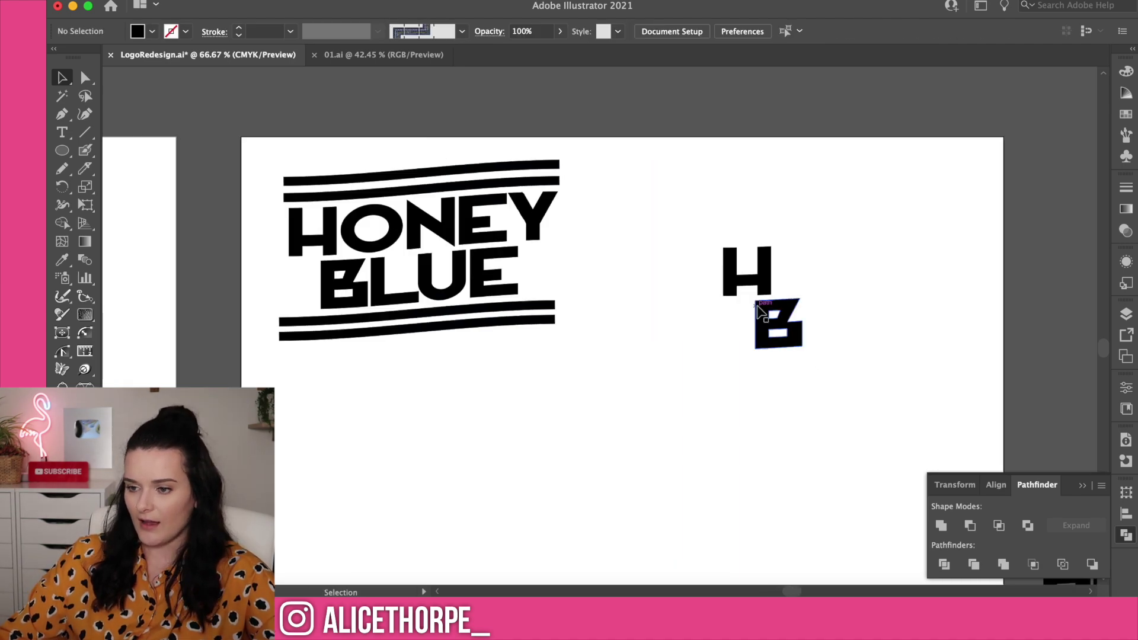
drag(775, 313, 790, 258)
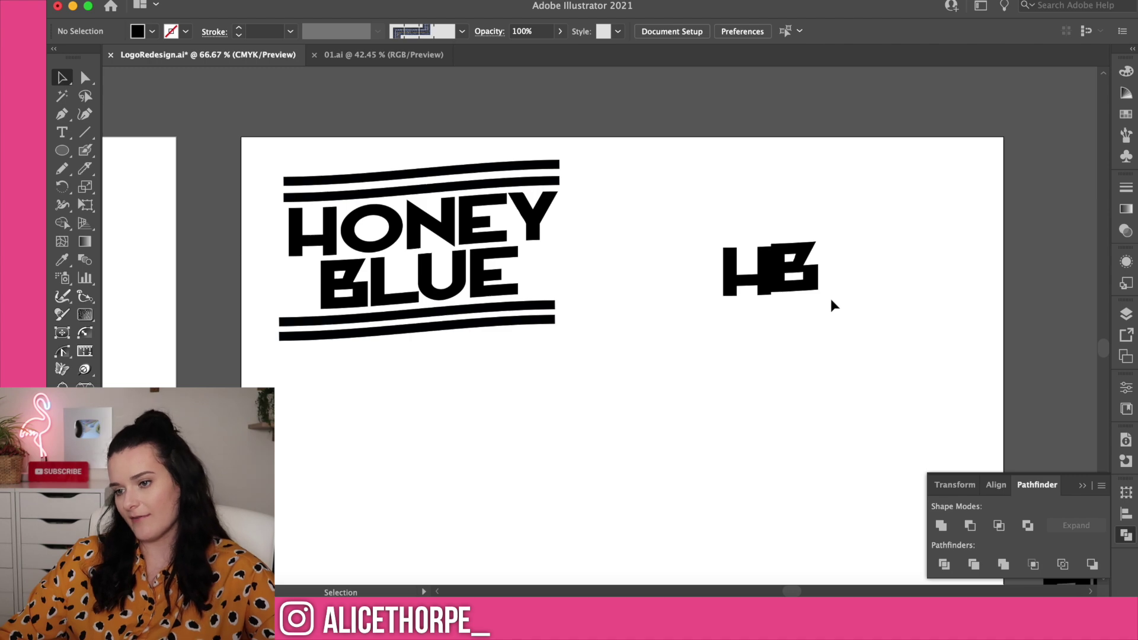
key(super+equal)
key(super+minus)
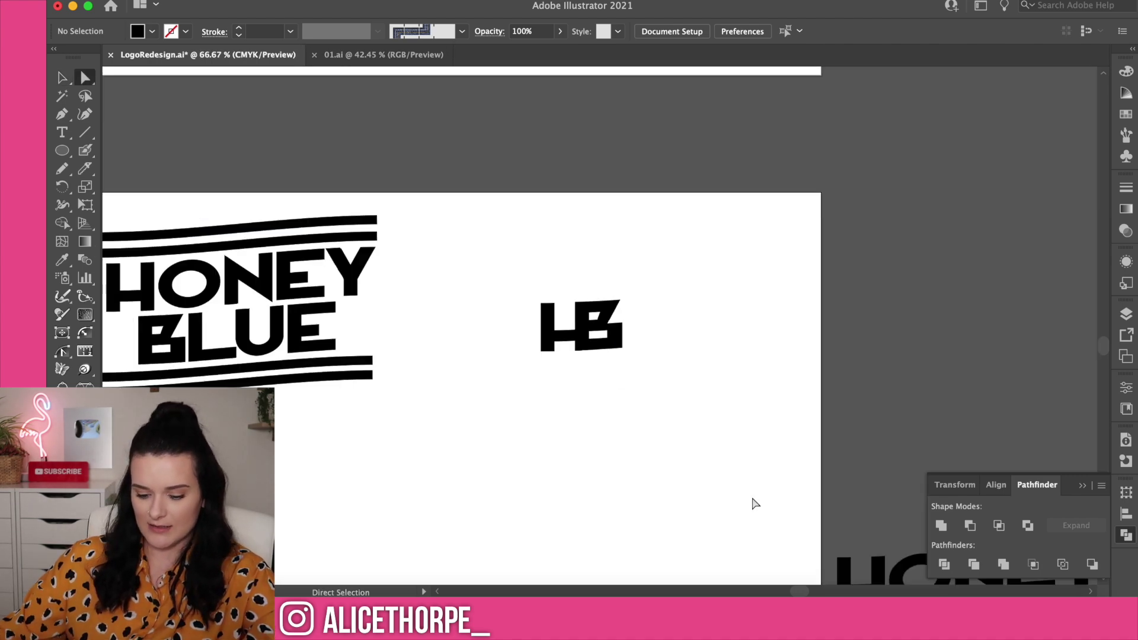
drag(531, 300, 582, 310)
click(640, 329)
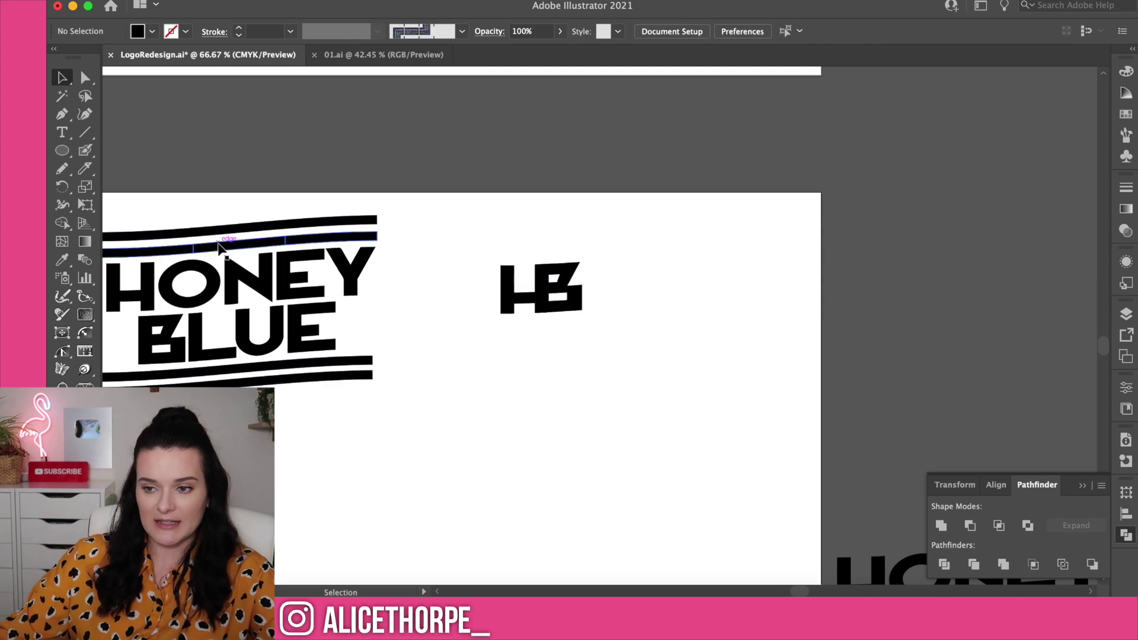
Copy the logo's lowest rising line to directly beneath the HB monogram and duplicate it just above the letters.
click(278, 379)
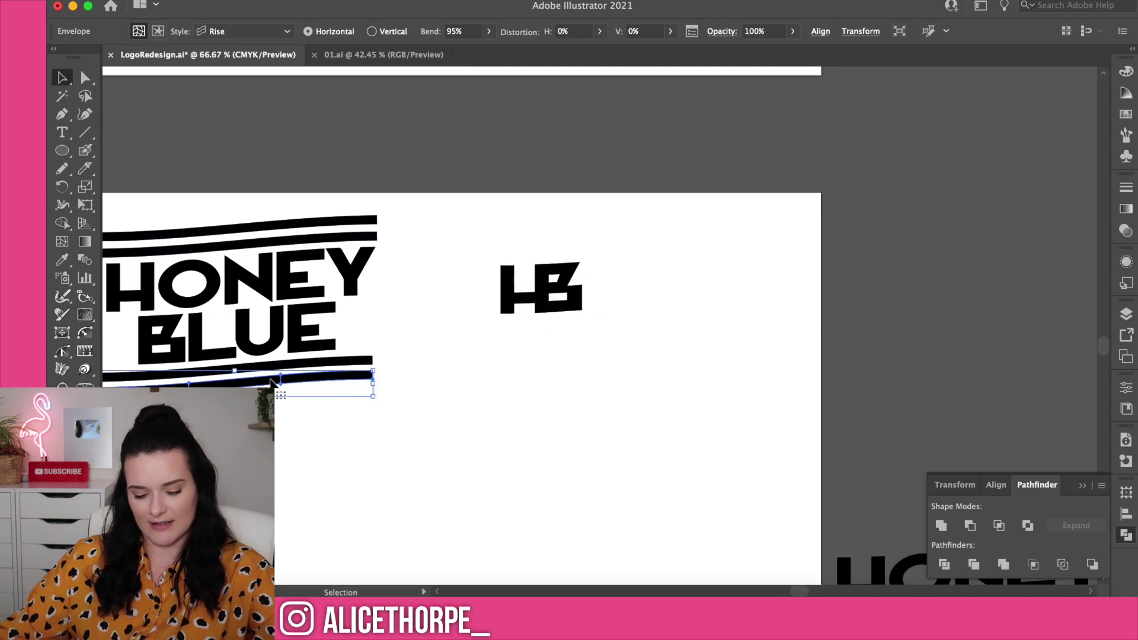
drag(279, 379, 643, 320)
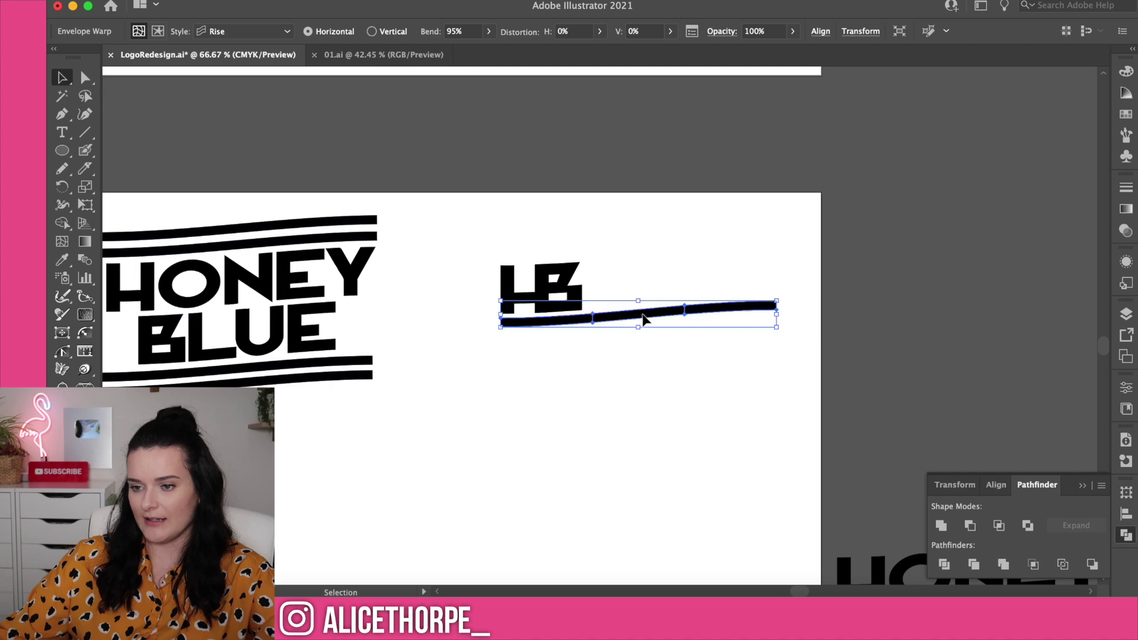
drag(549, 323, 550, 257)
click(709, 463)
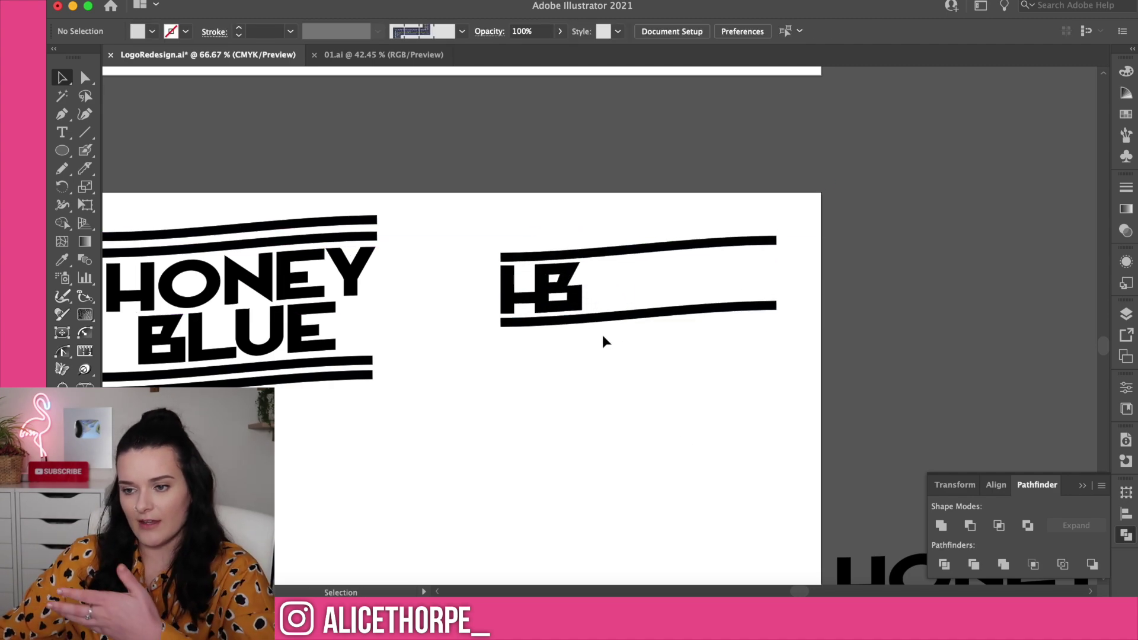
Expand the warped lines above and below the HB monogram and trim them to the monogram's width.
click(598, 246)
shift+click(623, 314)
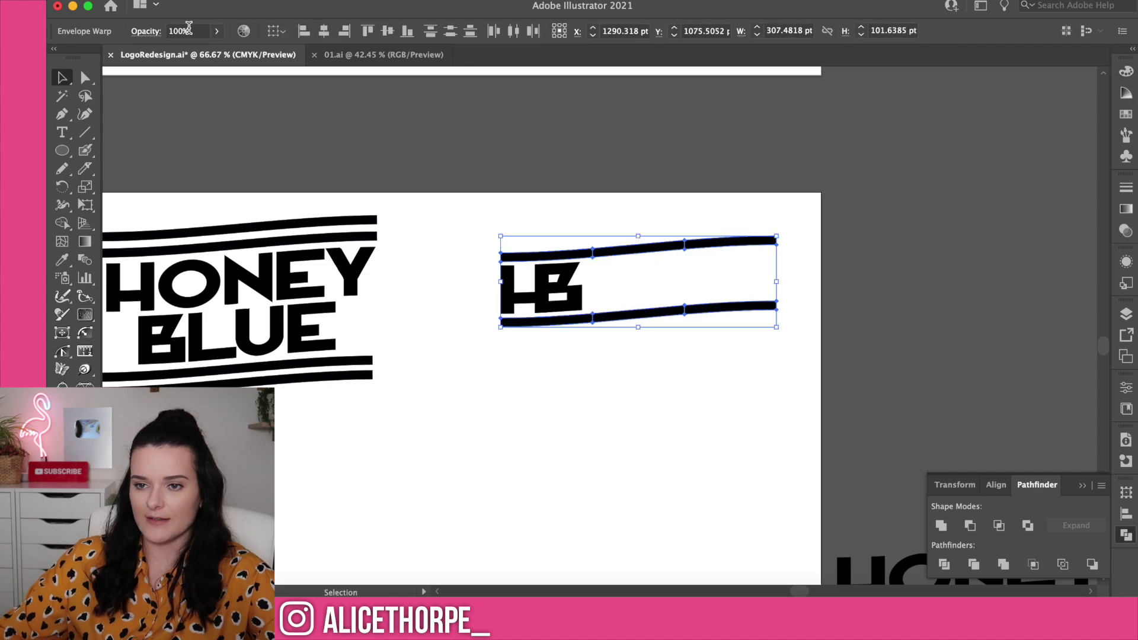
click(237, 0)
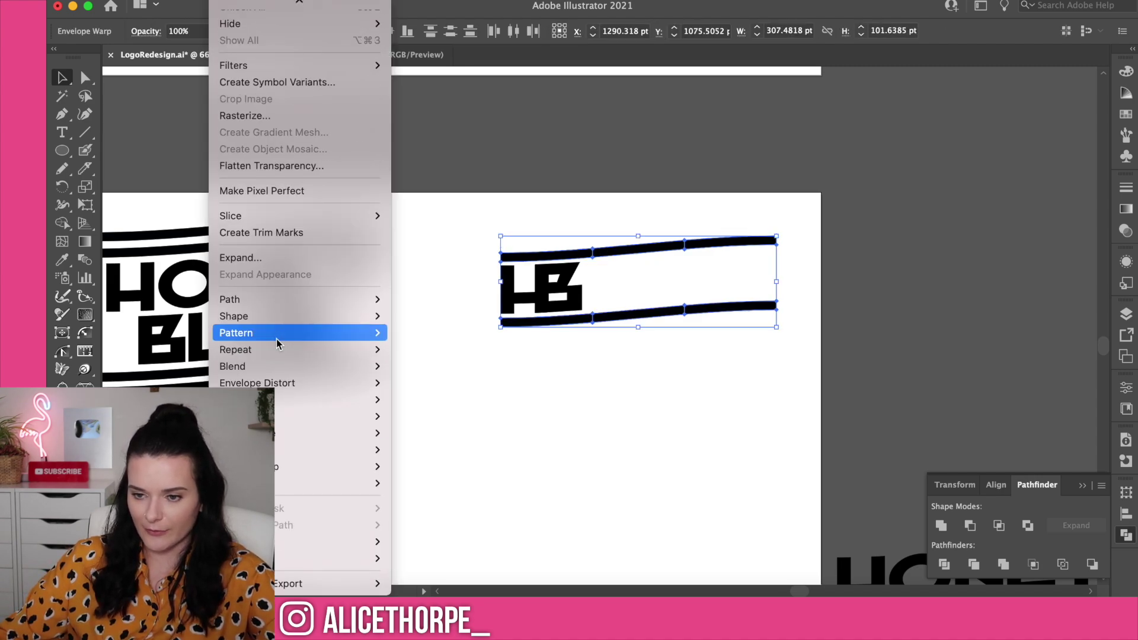
mouse_move(292, 388)
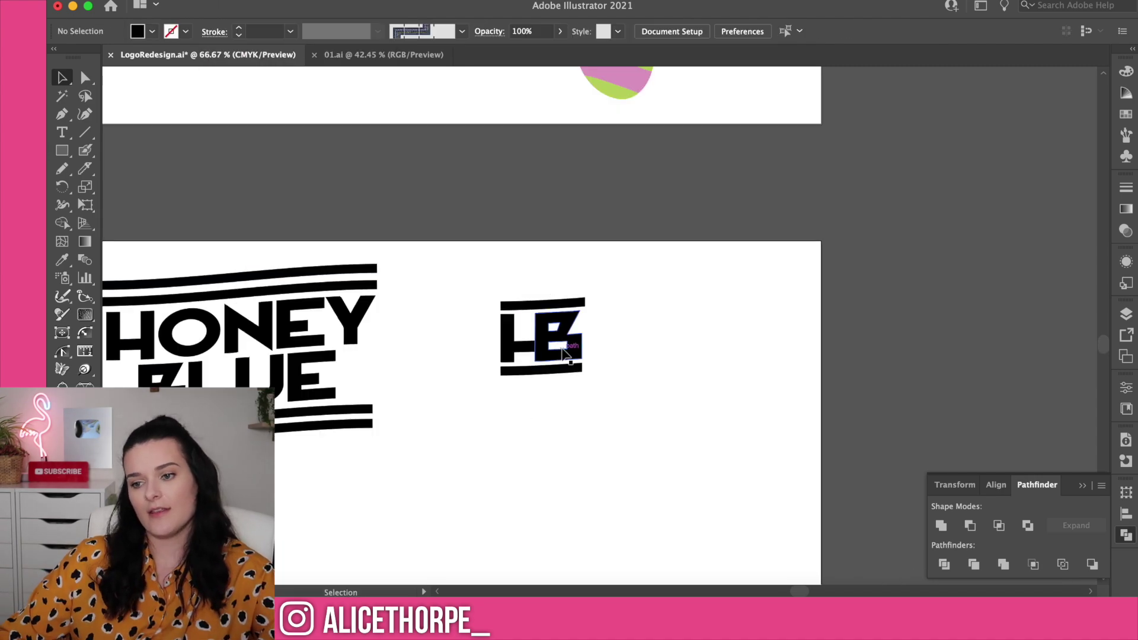
Nudge the HB monogram's upper bar slightly up and its lower bar slightly down to widen the gaps around the letters.
click(534, 356)
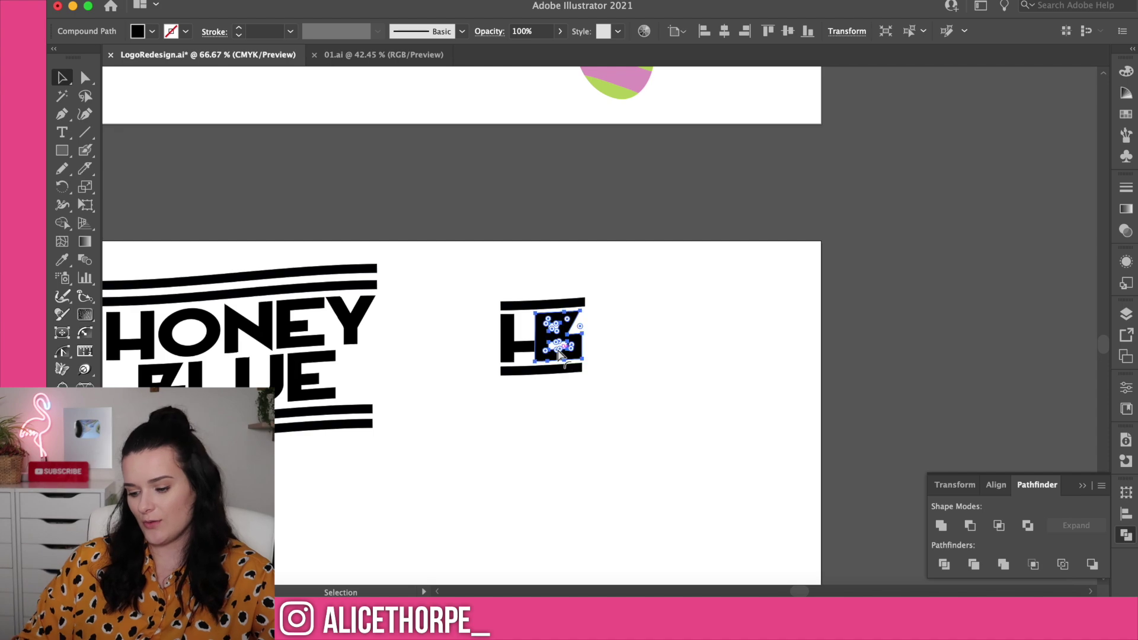
key(super+equal)
key(super+equal)
key(super+equal)
key(super+equal)
click(685, 265)
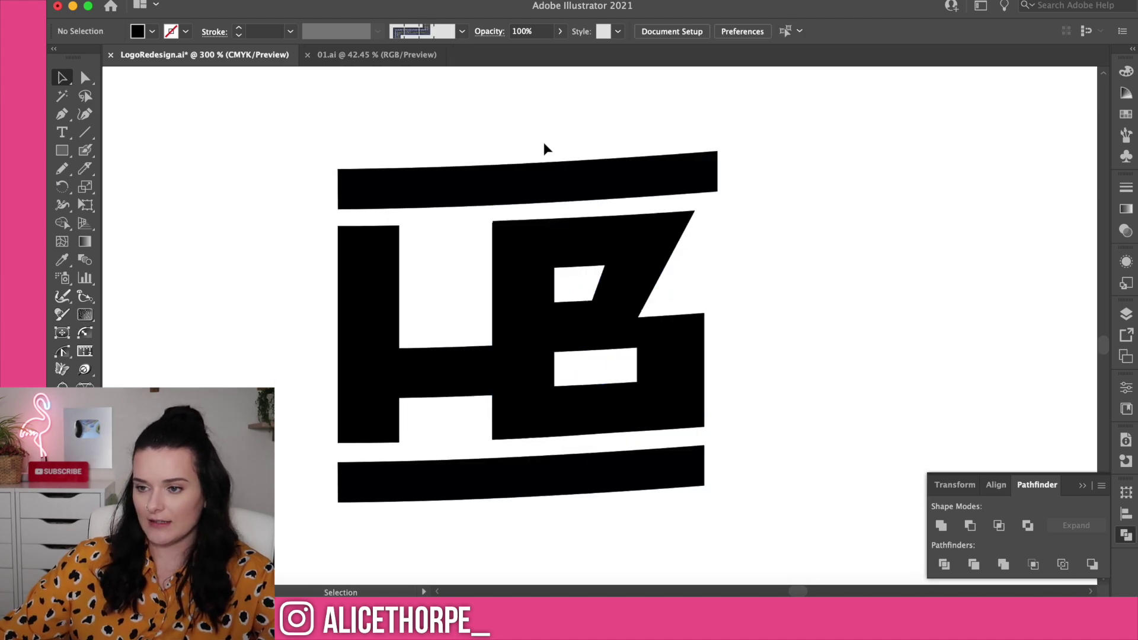
click(543, 188)
click(614, 504)
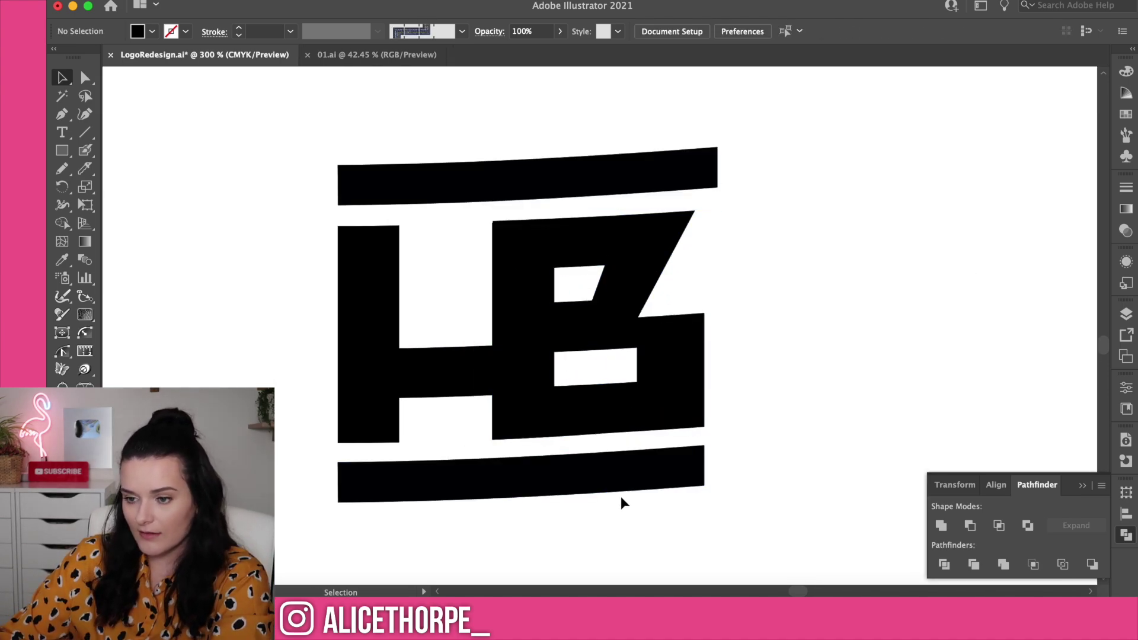
drag(585, 478, 584, 482)
click(827, 475)
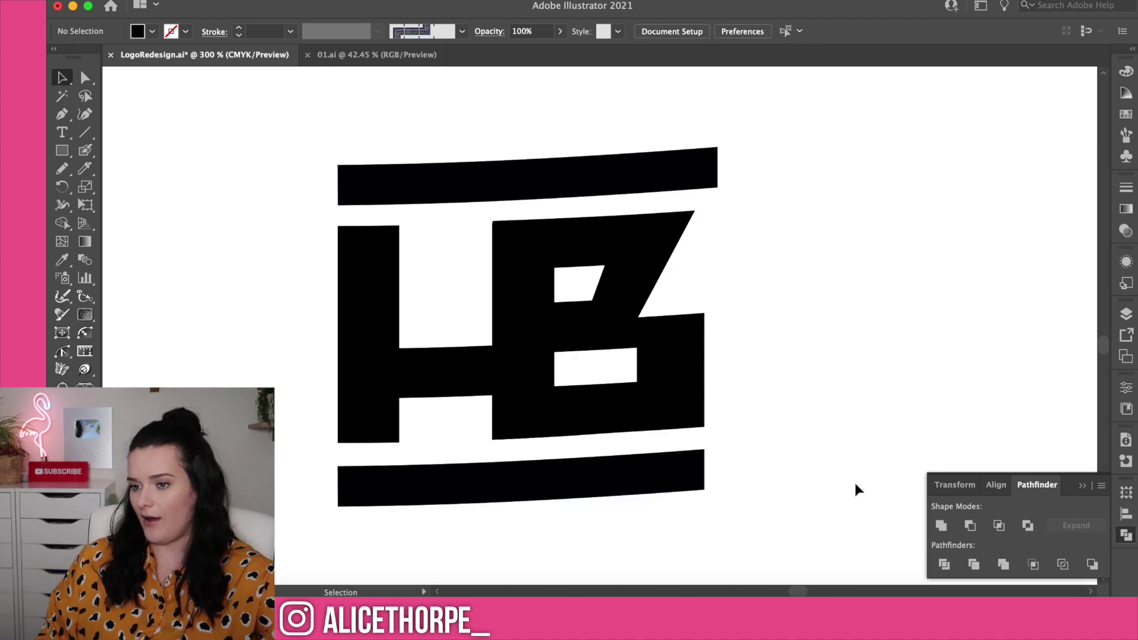
Draw a black square below the HONEY BLUE logo and duplicate it into an evenly spaced two-by-two grid of swatches.
key(a)
key(super+minus)
key(v)
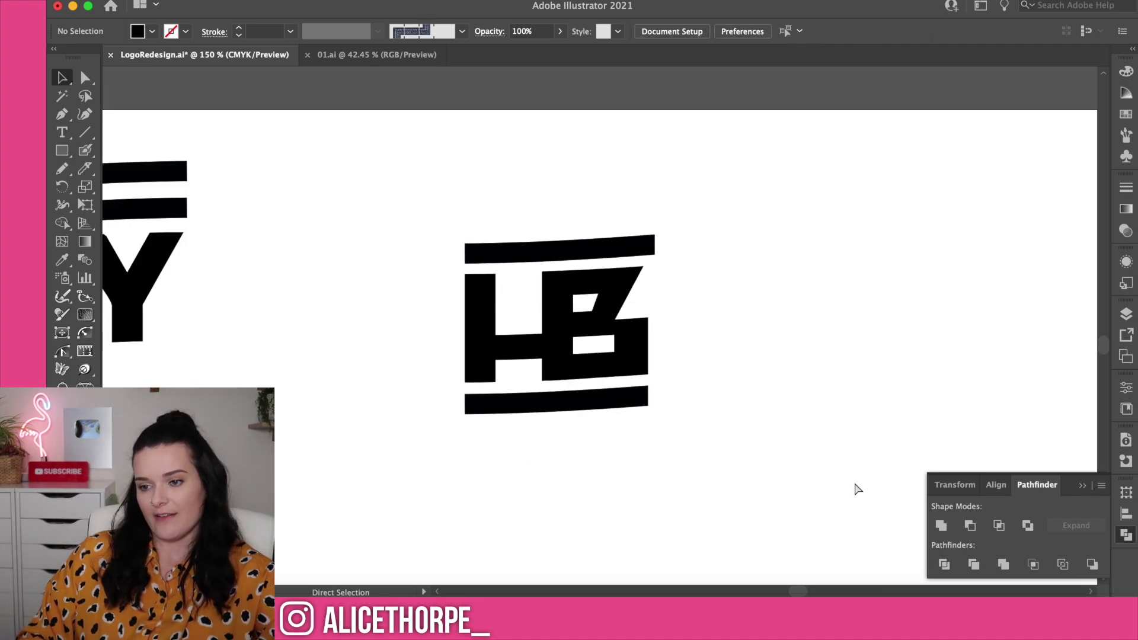
key(super+minus)
key(super+minus)
key(super+minus)
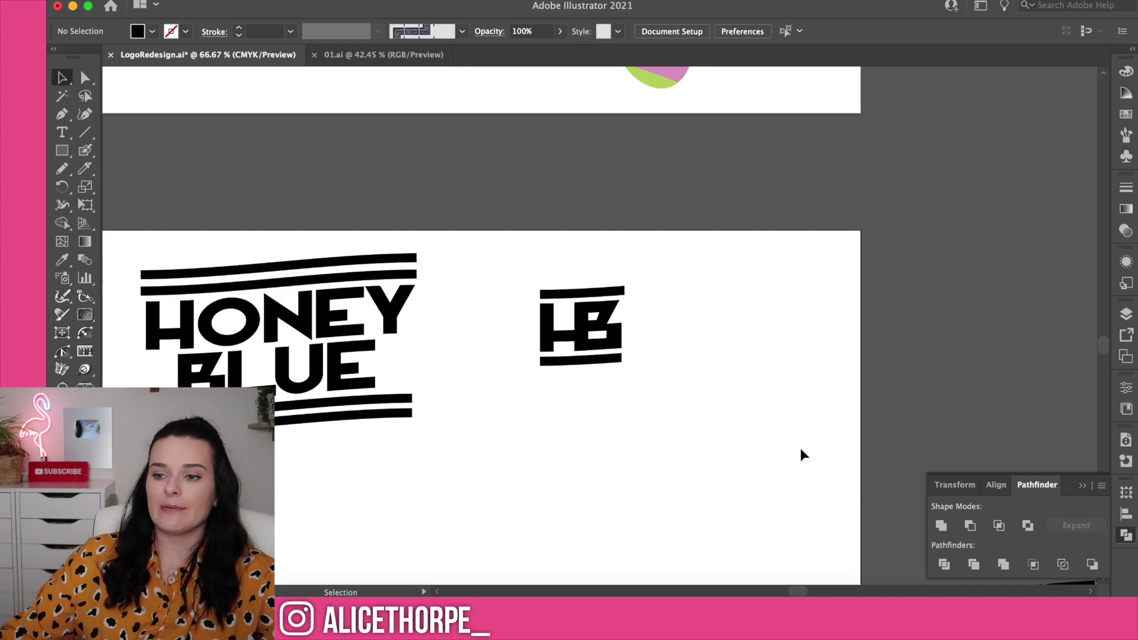
scroll(800, 453, left, 4)
scroll(801, 449, down, 9)
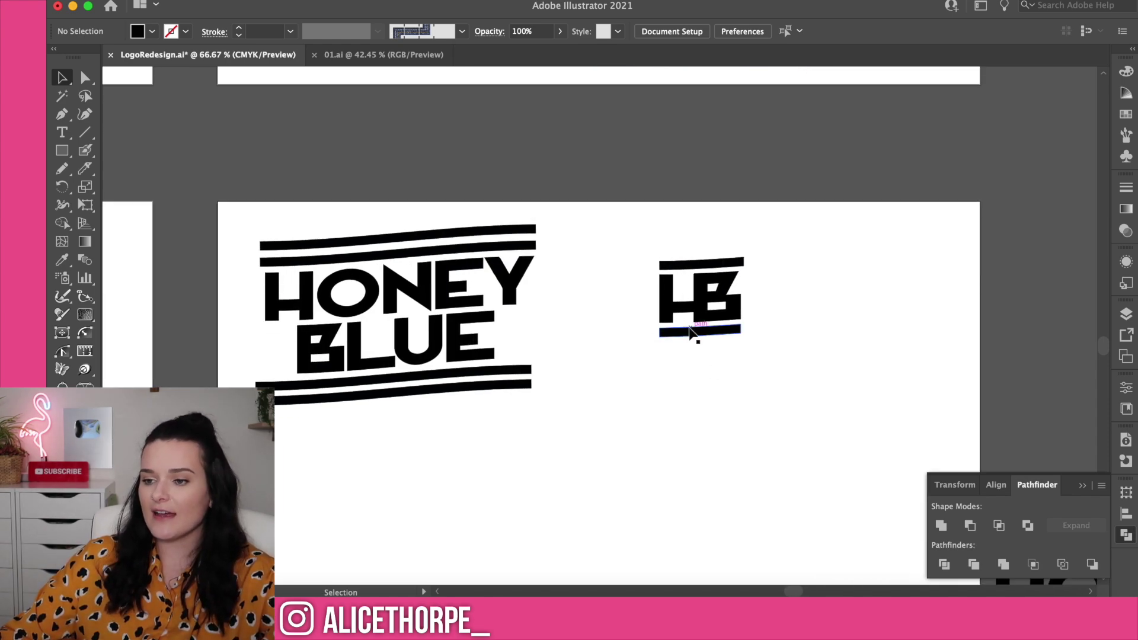
click(62, 151)
drag(329, 244, 383, 325)
drag(388, 273, 382, 354)
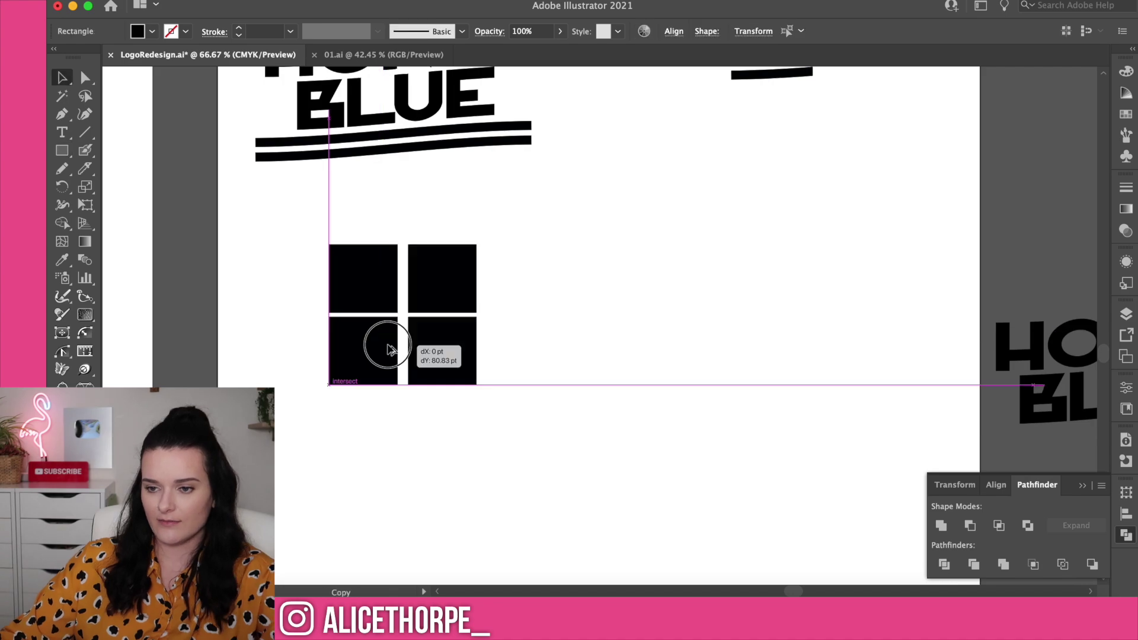
Fill the upper-left swatch square with dark charcoal and the upper-right one with navy blue.
click(381, 285)
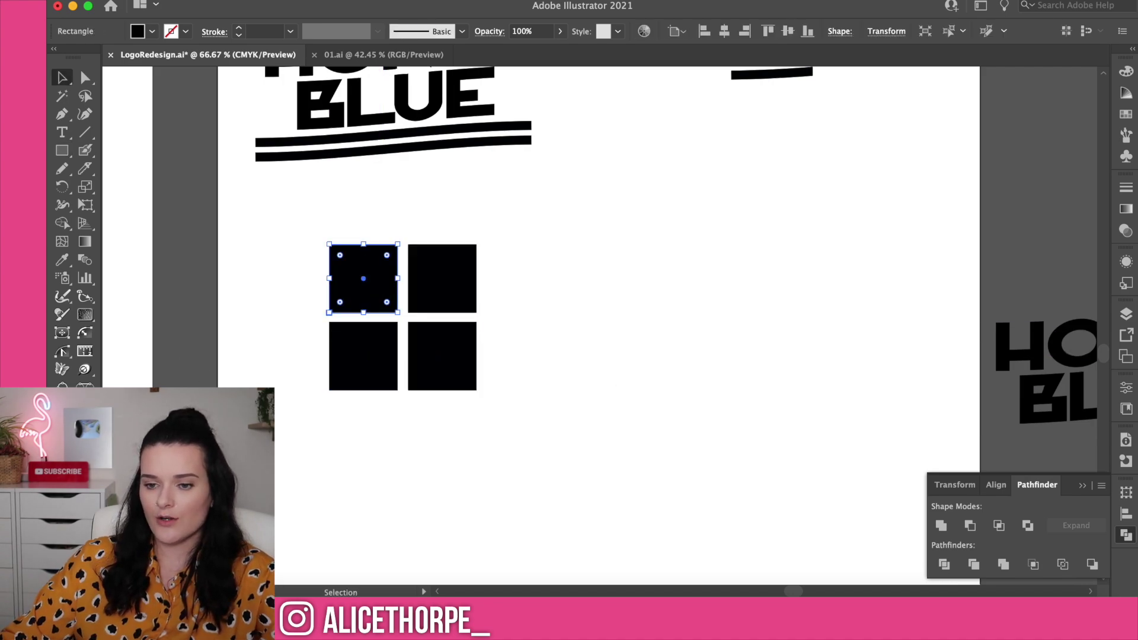
drag(608, 337, 574, 339)
key(Return)
click(516, 312)
click(461, 288)
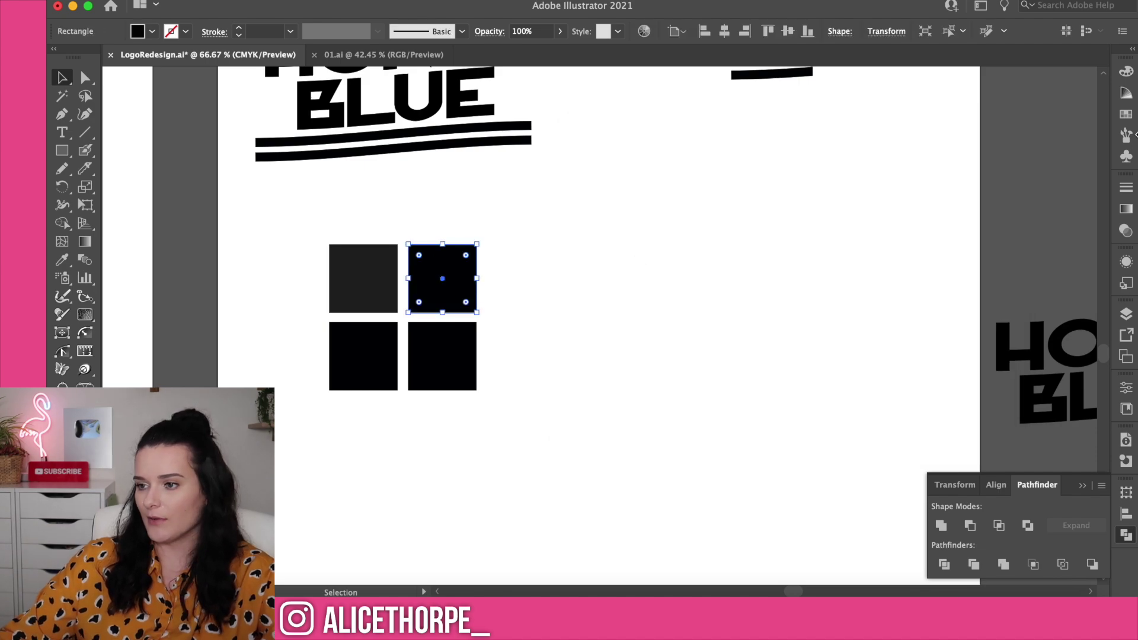
click(1127, 71)
click(976, 63)
click(1011, 123)
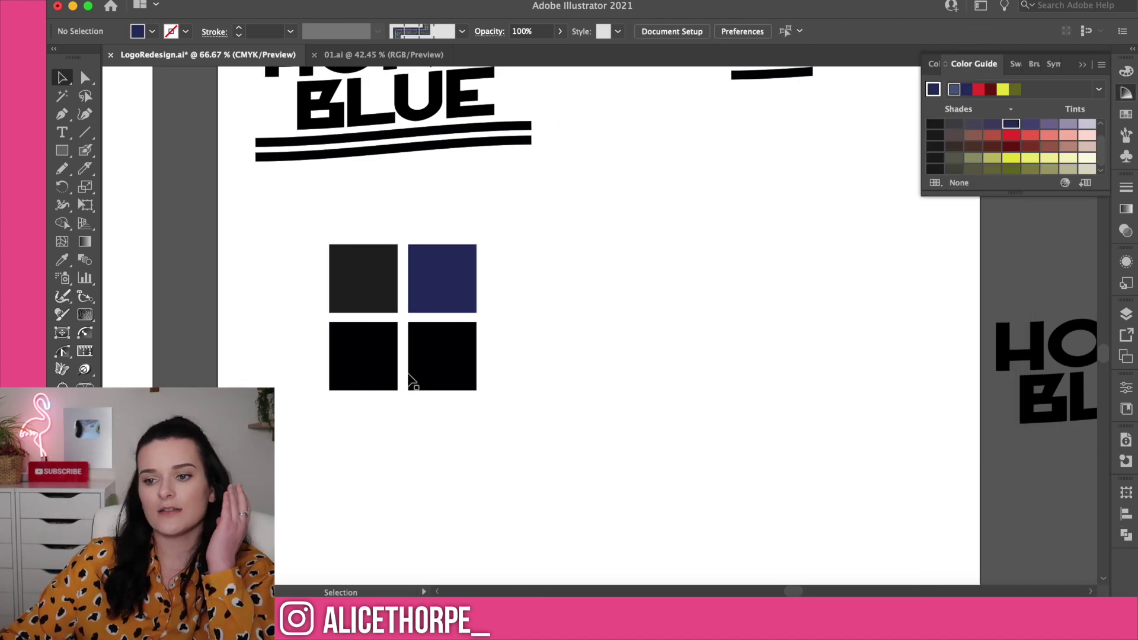
Fill the lower-left swatch square with olive green and the lower-right one with mustard gold.
click(385, 352)
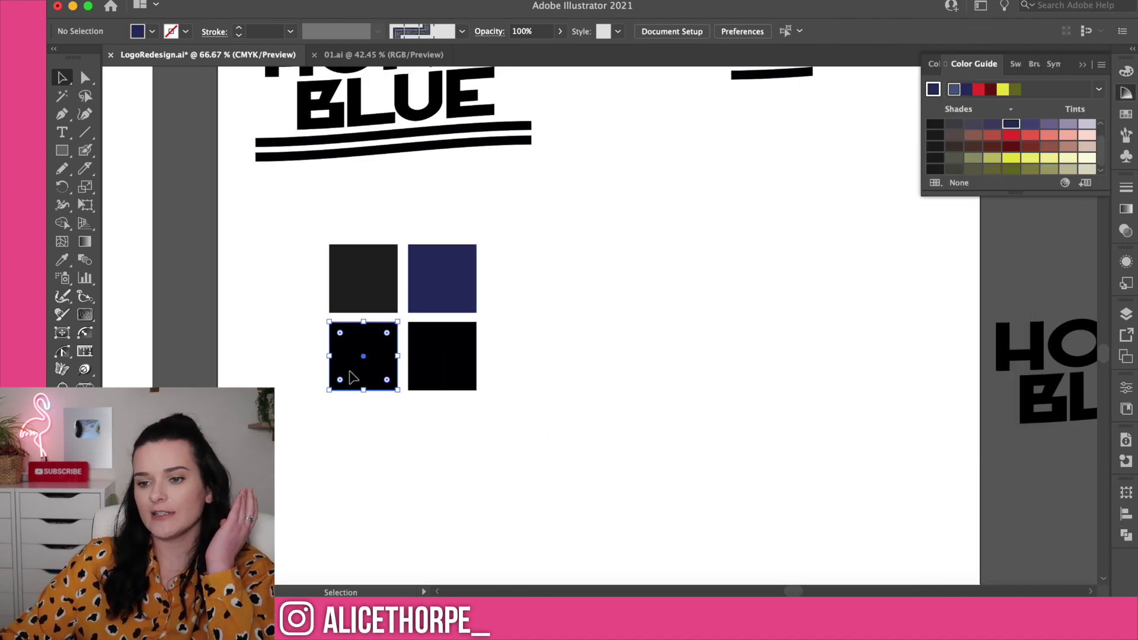
click(974, 169)
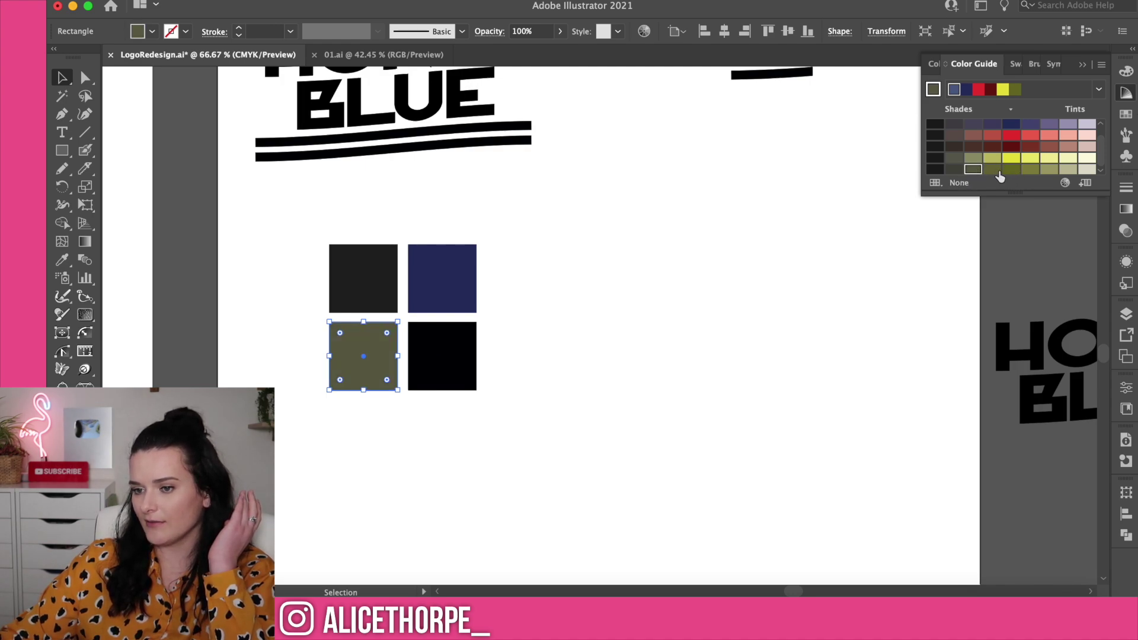
click(666, 308)
click(439, 362)
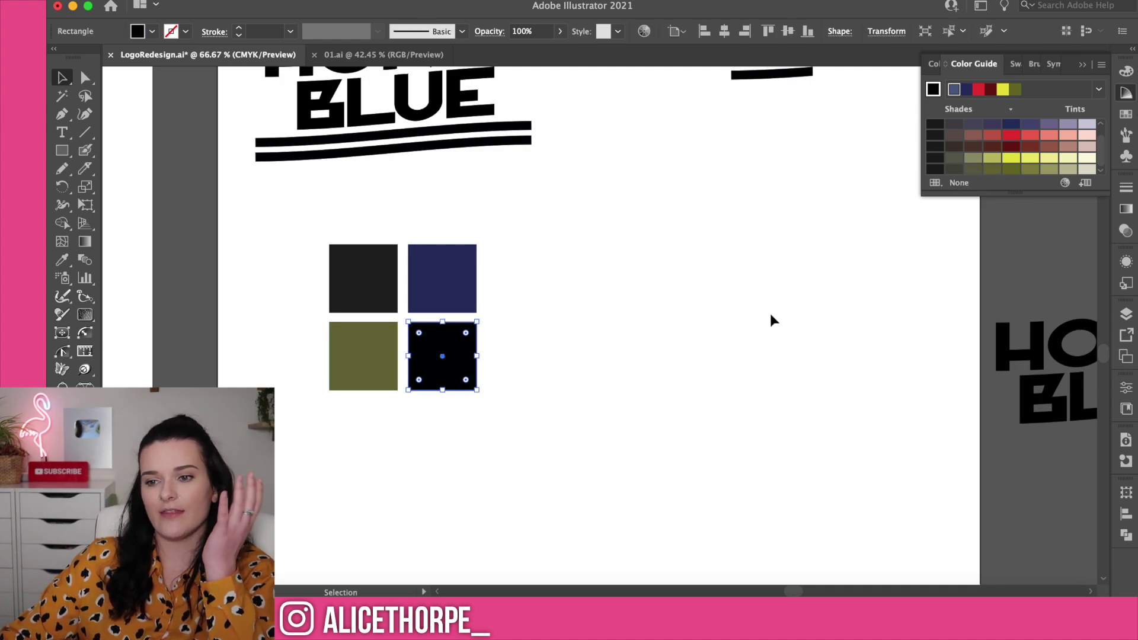
click(1029, 160)
click(533, 454)
Enlarge the barred HB monogram and move it down beside the colour swatches.
scroll(533, 454, up, 4)
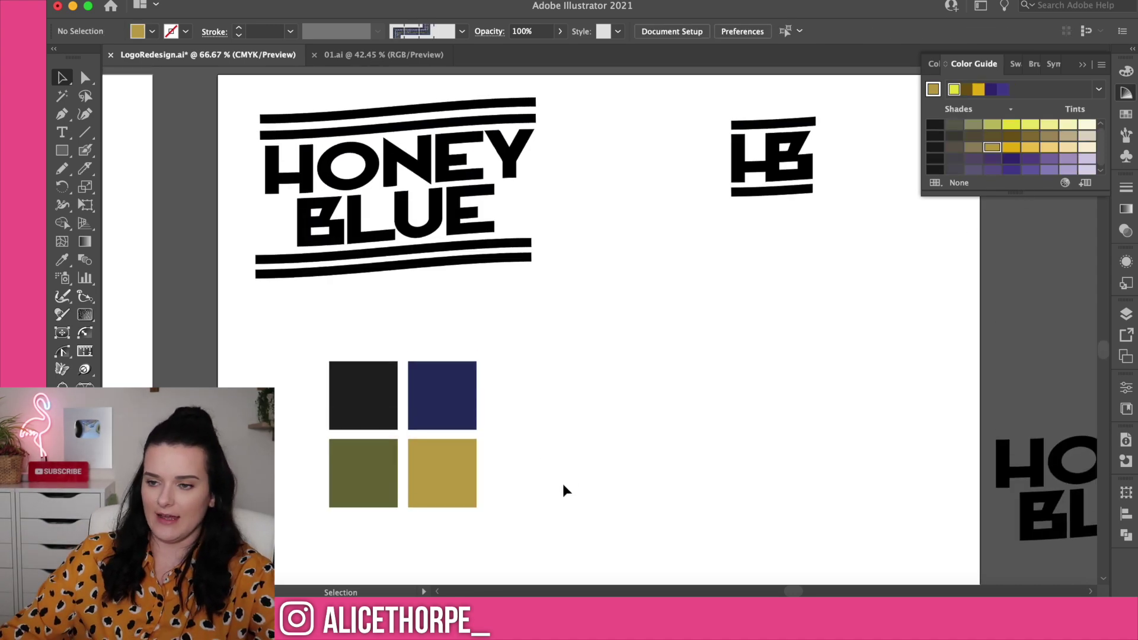
key(super+minus)
drag(249, 326, 328, 405)
click(477, 371)
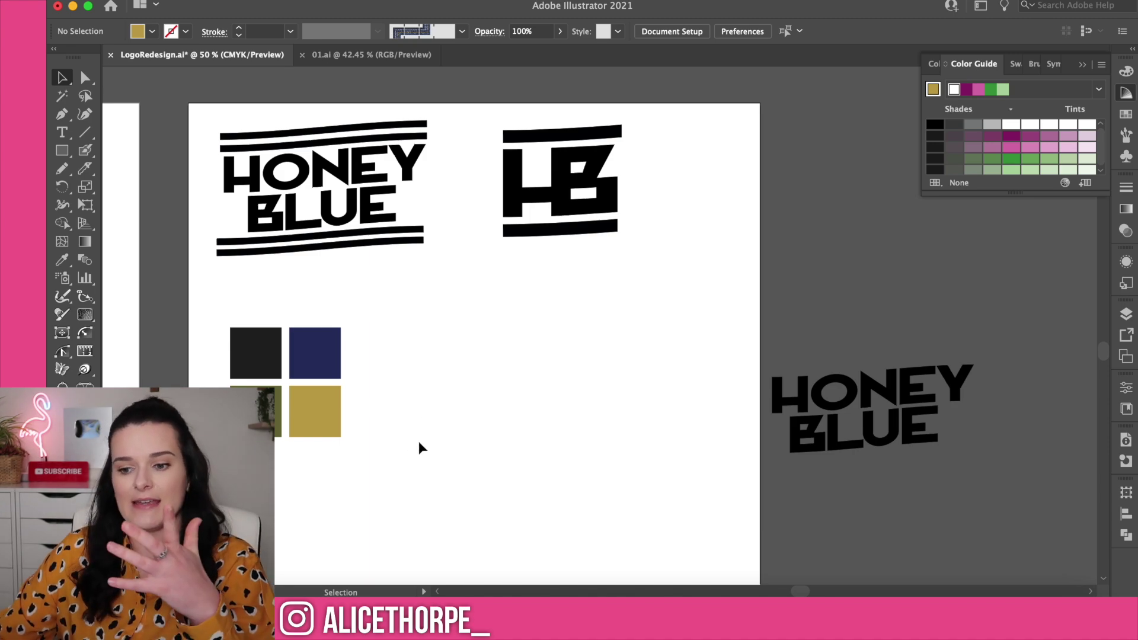
drag(605, 221, 607, 393)
click(700, 380)
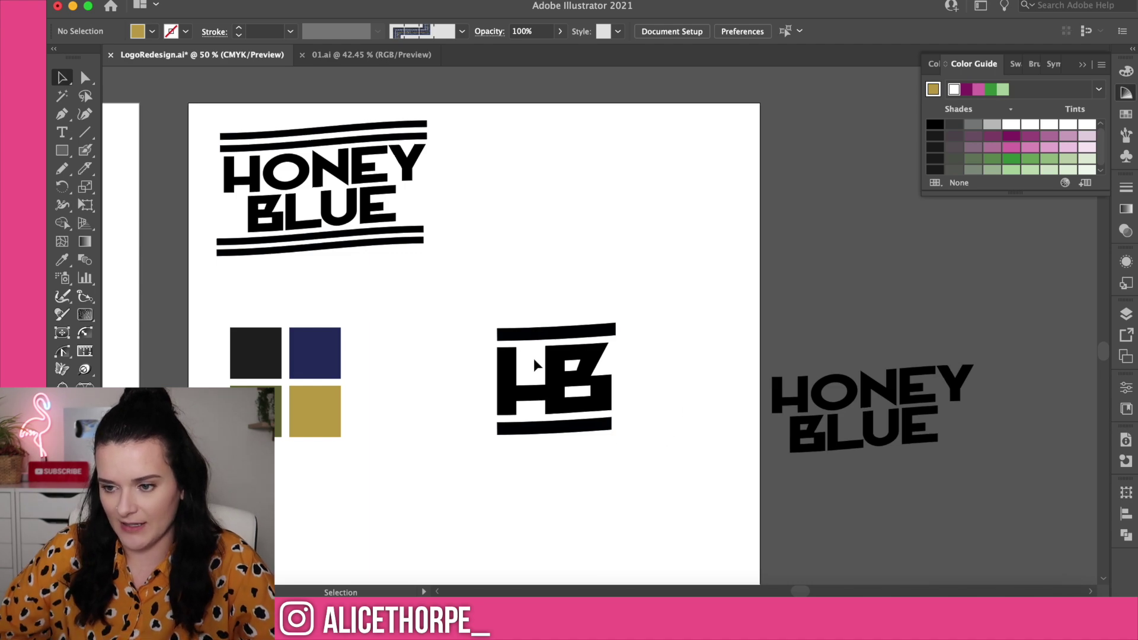
Draw four staggered, slanted mustard-gold bars as a backdrop behind the HB monogram.
key(p)
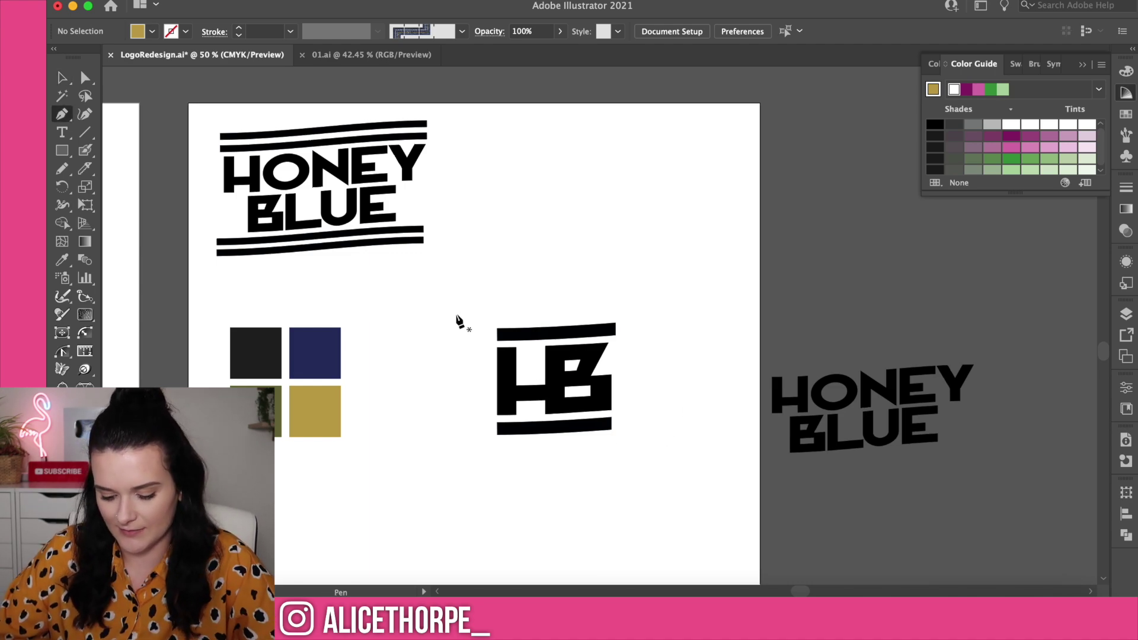
key(m)
drag(457, 315, 629, 362)
key(v)
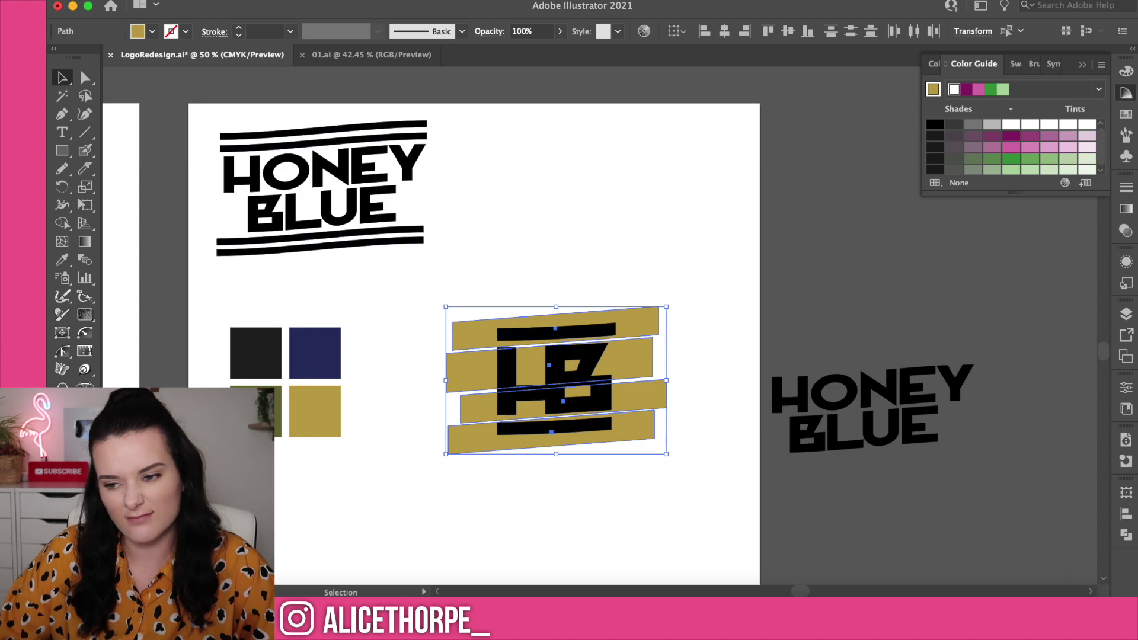
Recolour the four slanted bars behind the HB monogram to bright yellow.
double_click(68, 463)
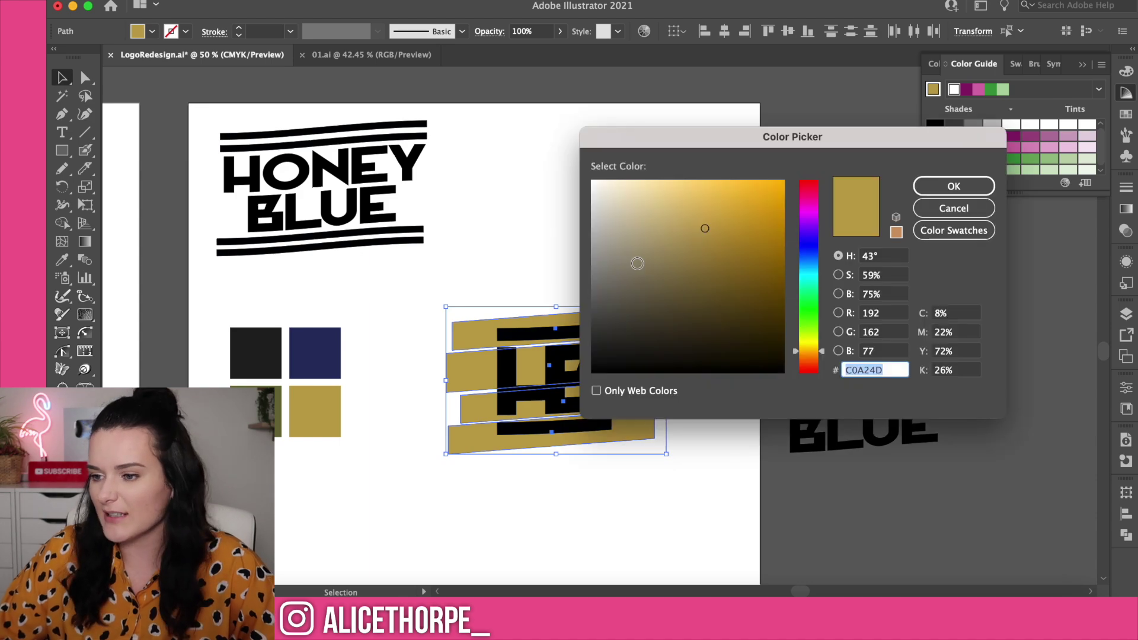
drag(811, 328, 806, 341)
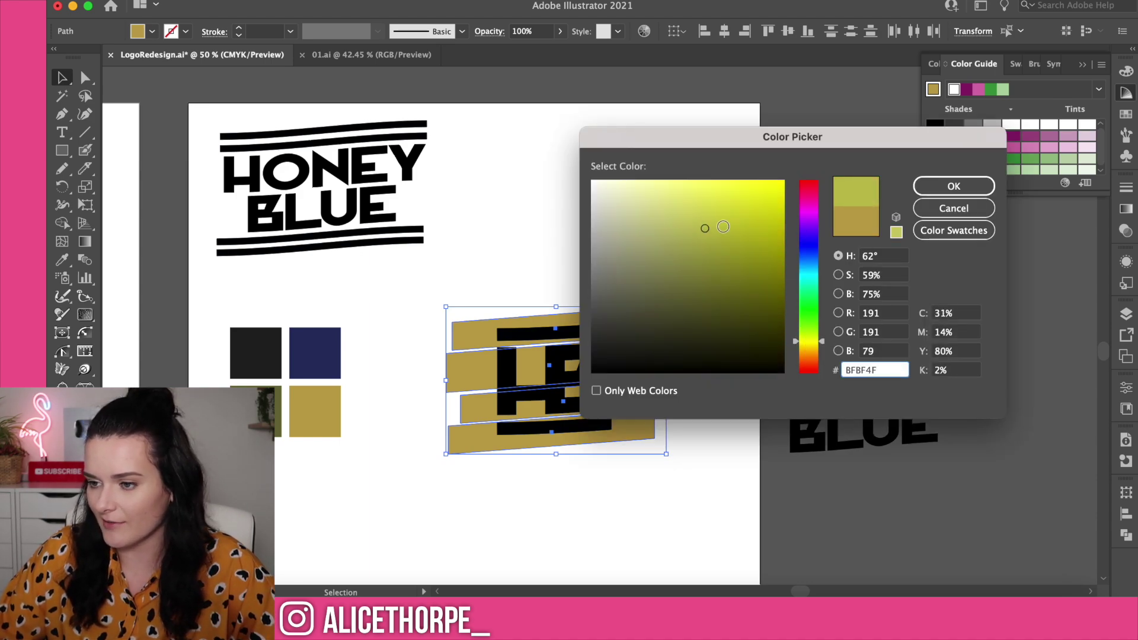
click(774, 179)
click(940, 187)
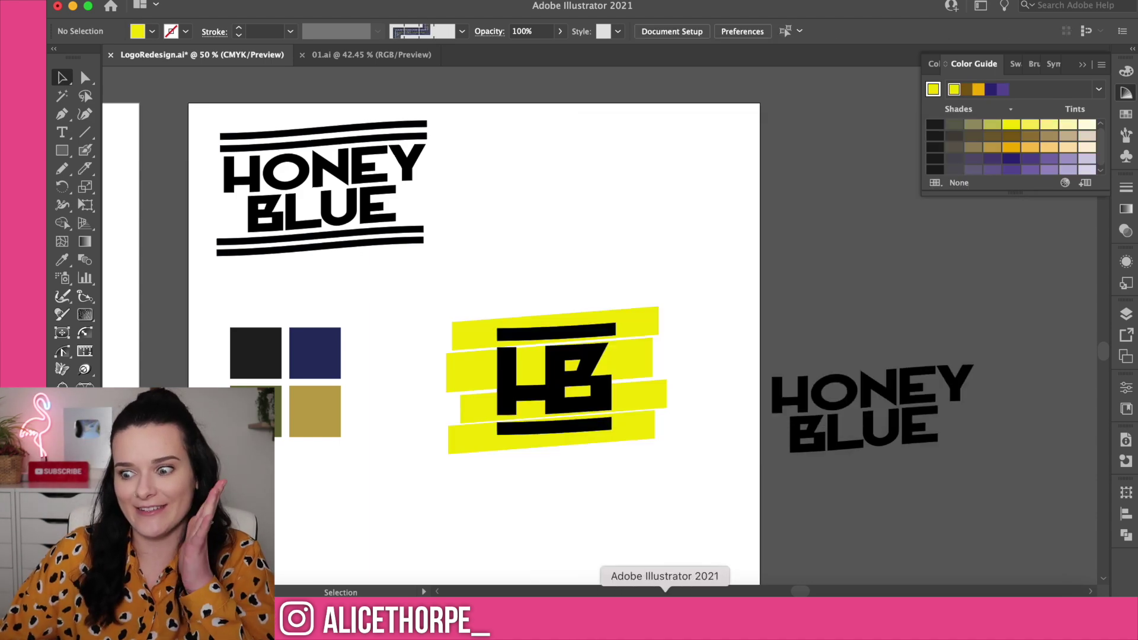
Switch to Photoshop and hide the text group and the grey photo placeholder in cd_artwork_front.psd, leaving the striped backdrop.
click(712, 613)
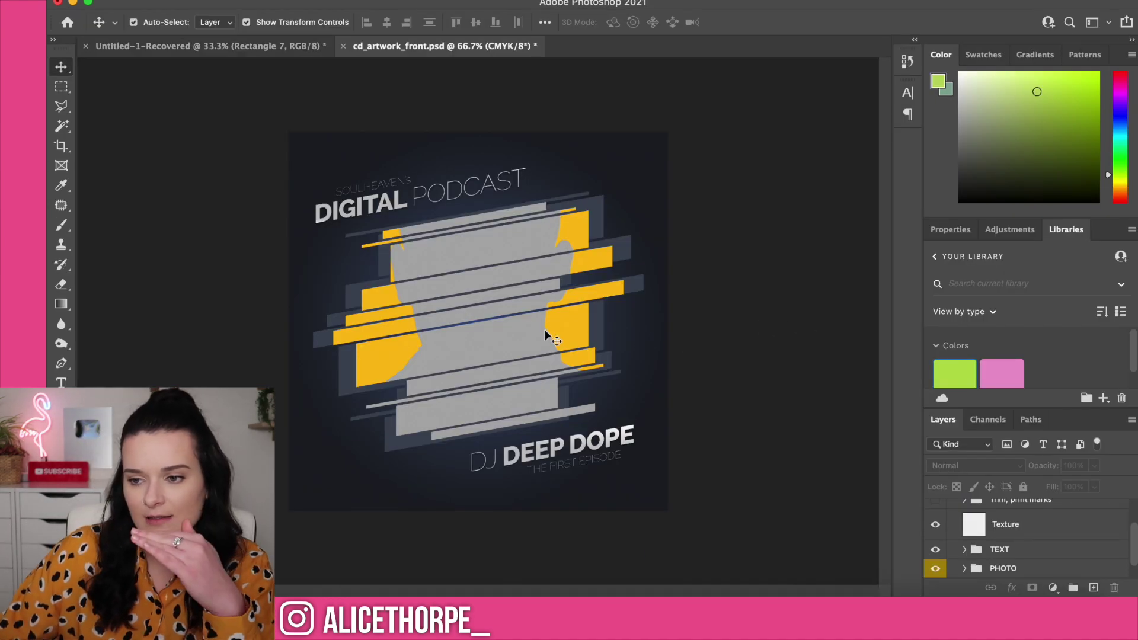
click(442, 281)
scroll(1107, 561, up, 2)
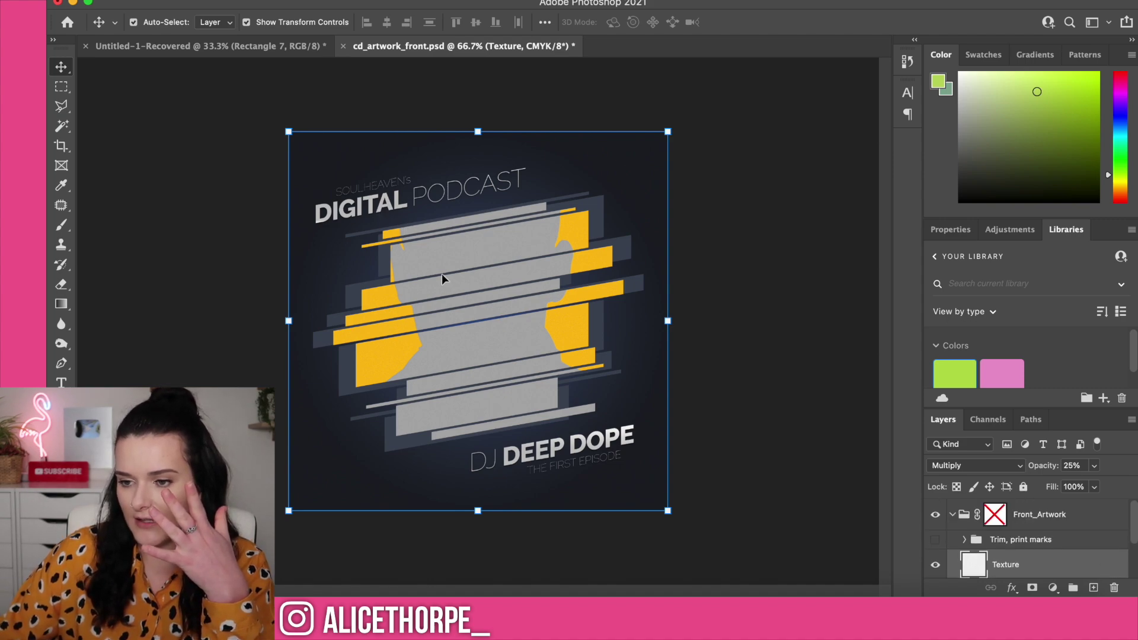
scroll(1020, 533, down, 1)
scroll(1032, 536, up, 1)
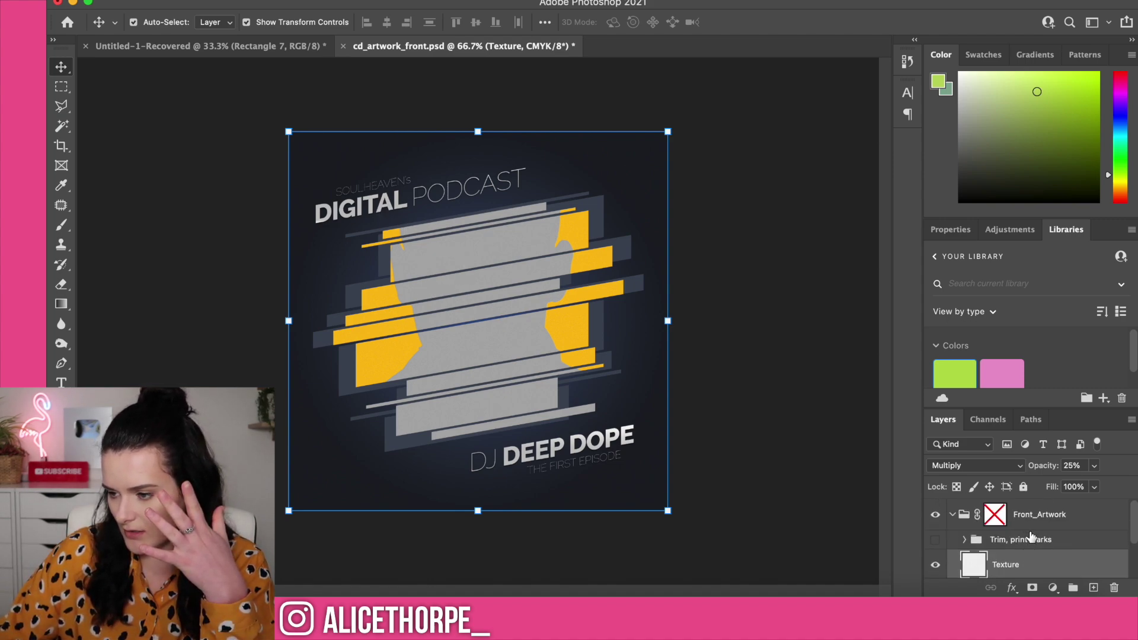
scroll(959, 534, down, 1)
click(936, 557)
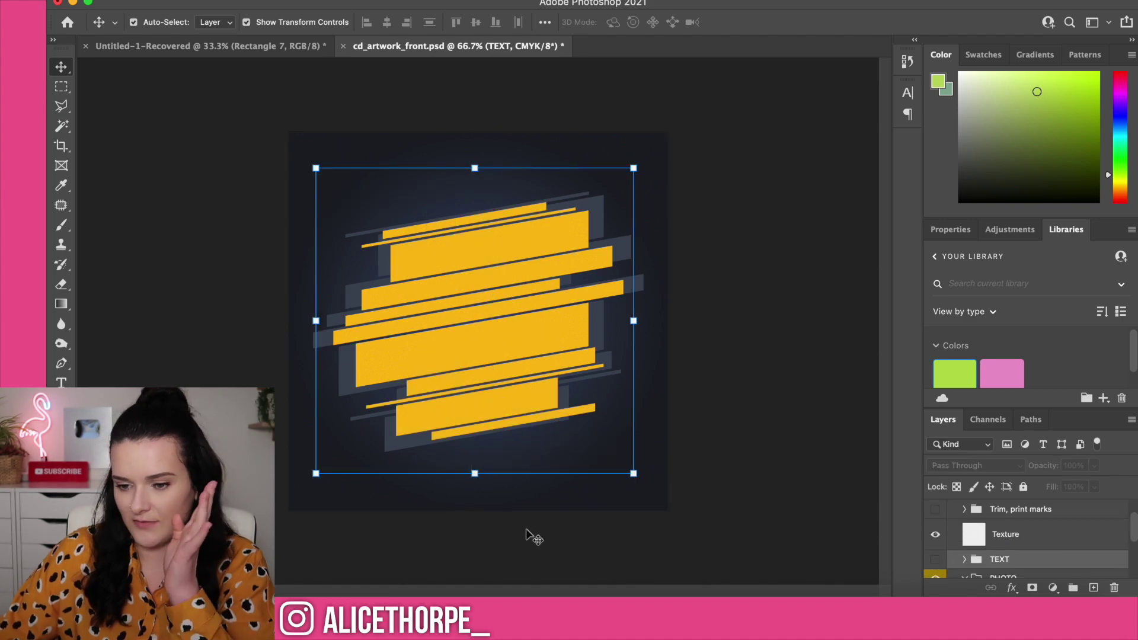
Copy the complete double-barred HONEY BLUE logo from Illustrator and paste it onto the striped artwork in Photoshop.
click(243, 615)
click(665, 615)
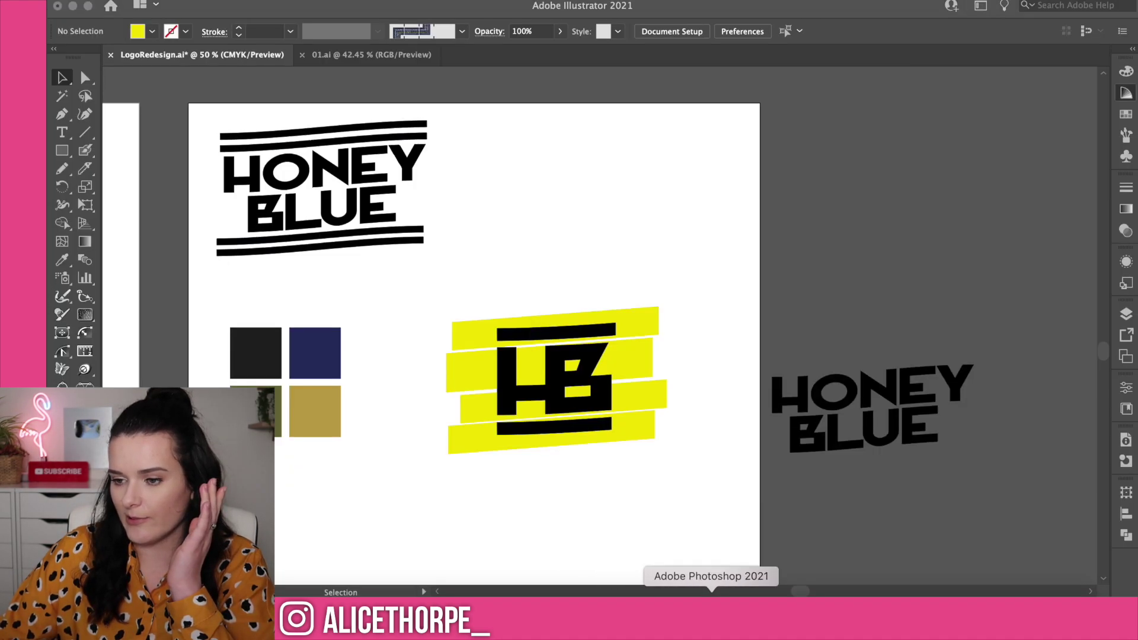
click(712, 616)
click(665, 616)
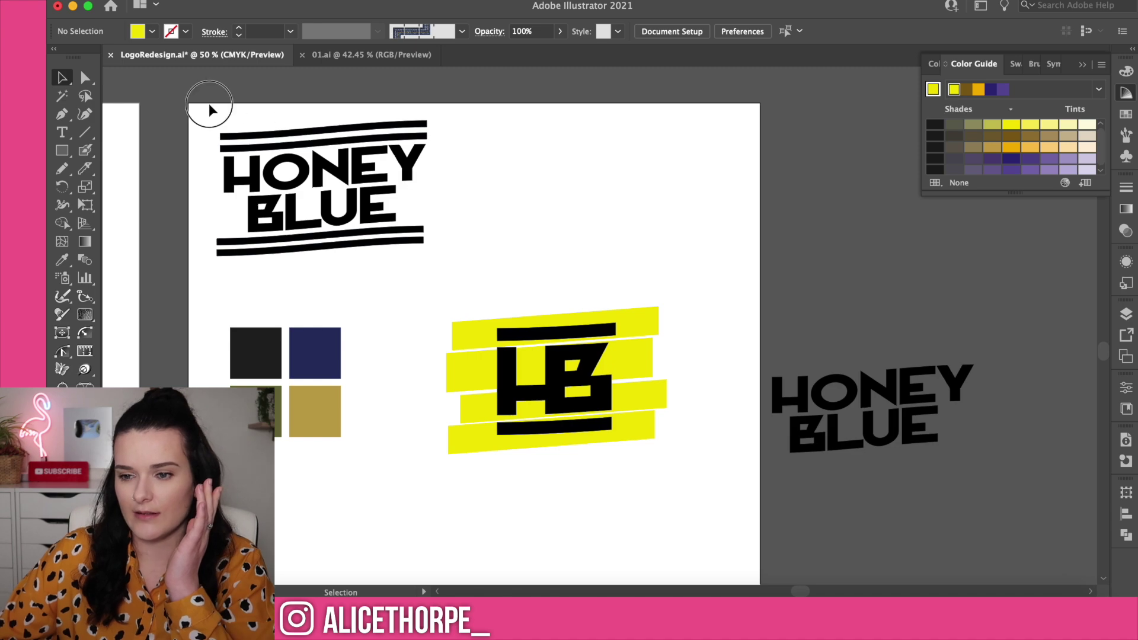
drag(444, 237, 446, 238)
key(super+c)
click(711, 616)
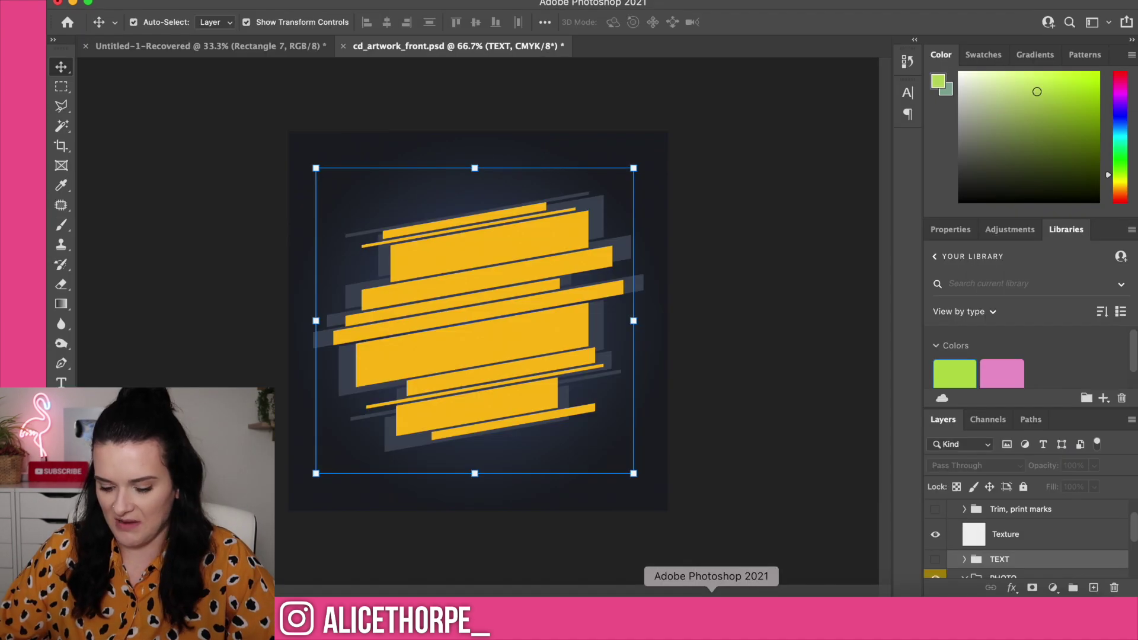
key(super+v)
click(658, 244)
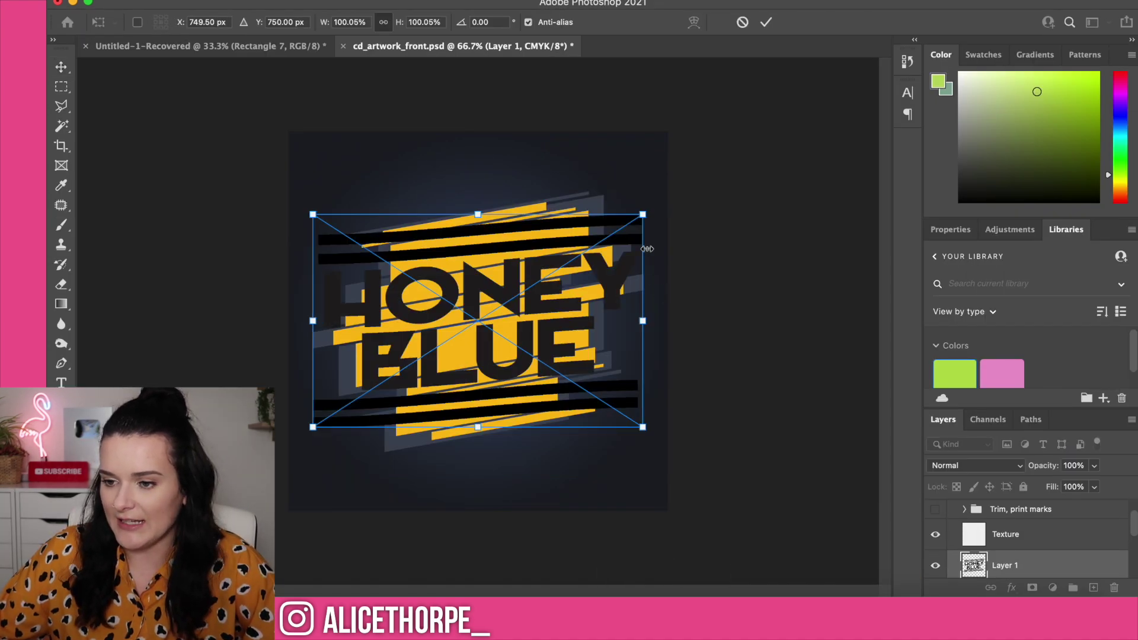
Scale the pasted HONEY BLUE logo down inside the stripes and give it a white Color Overlay with a soft drop shadow.
drag(643, 216, 613, 234)
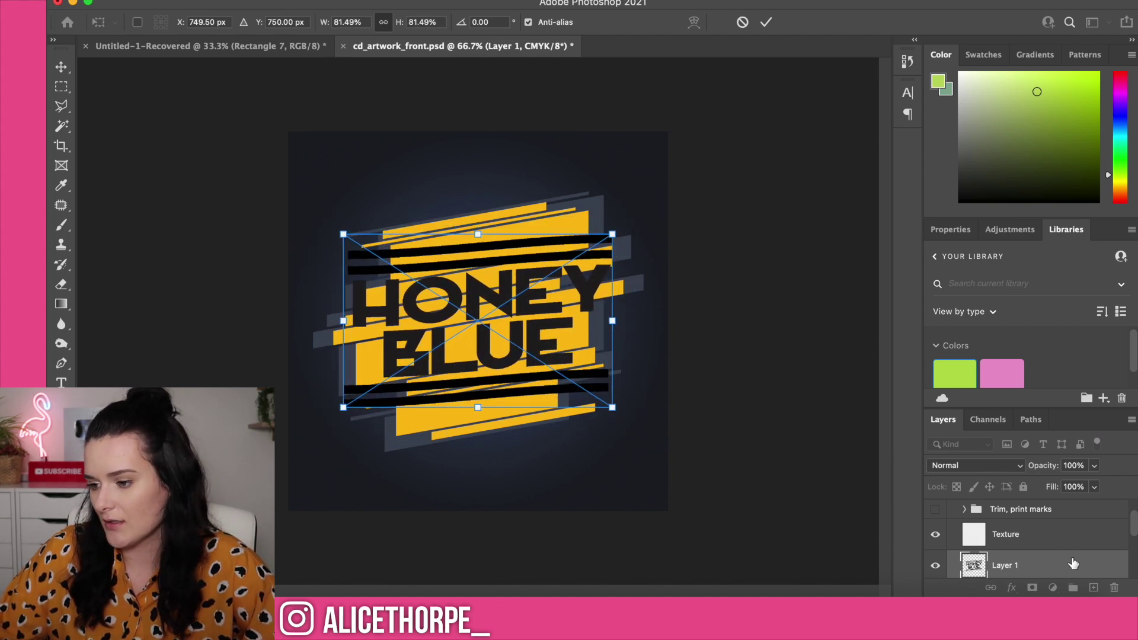
key(Return)
double_click(1076, 569)
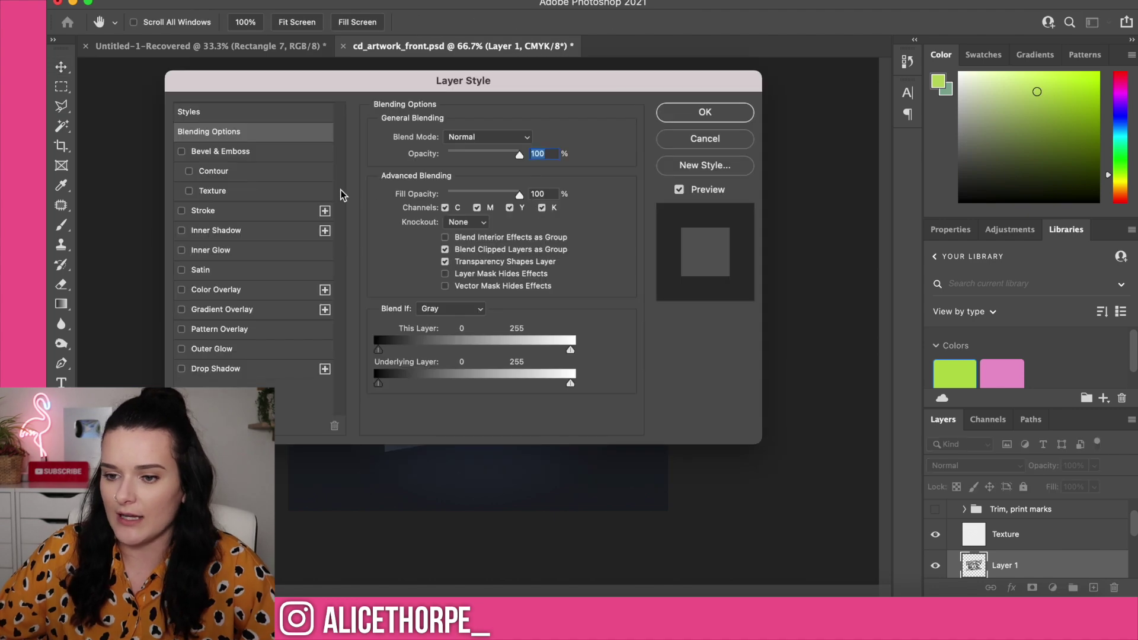
click(214, 290)
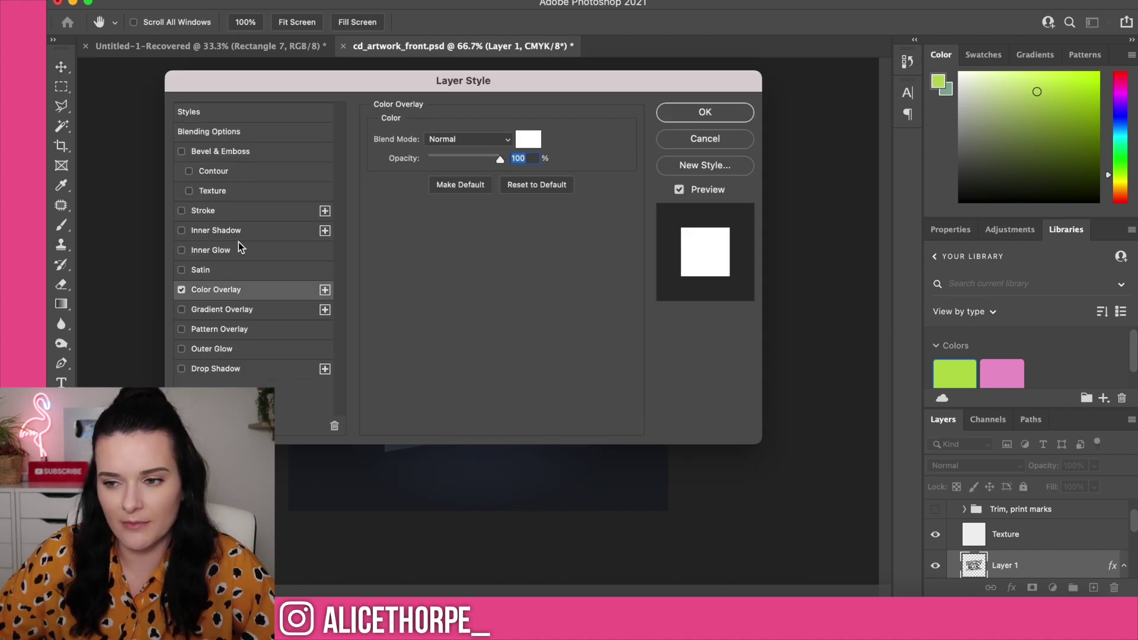
drag(289, 88, 840, 126)
key(Return)
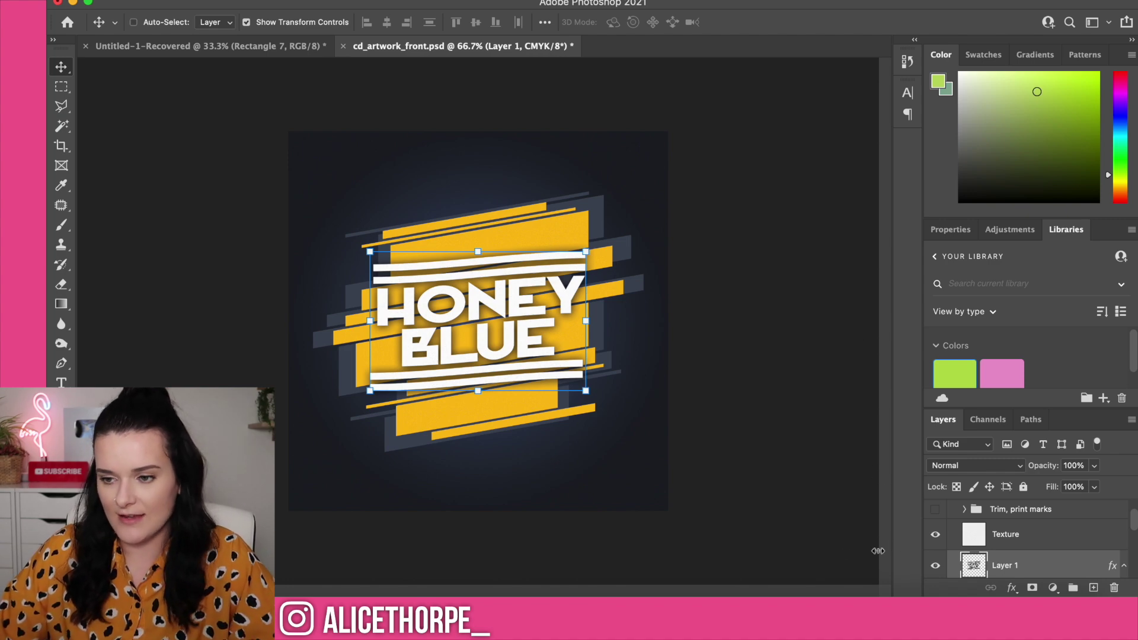
Save the cover artwork cd_artwork_front.psd in Photoshop format and switch back to LogoRedesign.ai in Illustrator.
key(super+shift+s)
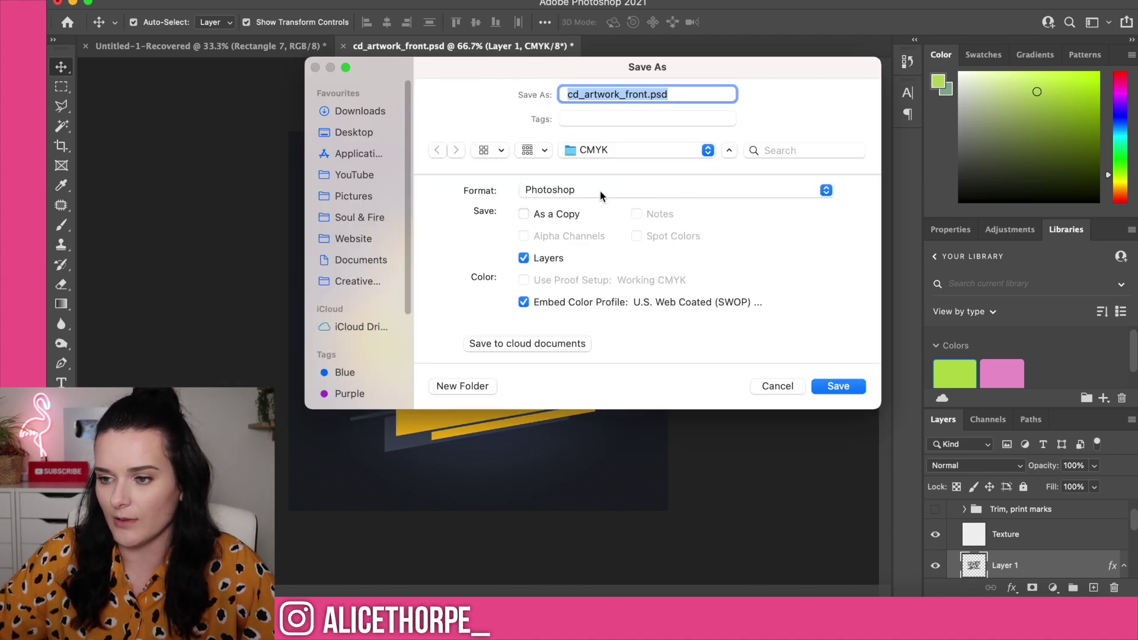
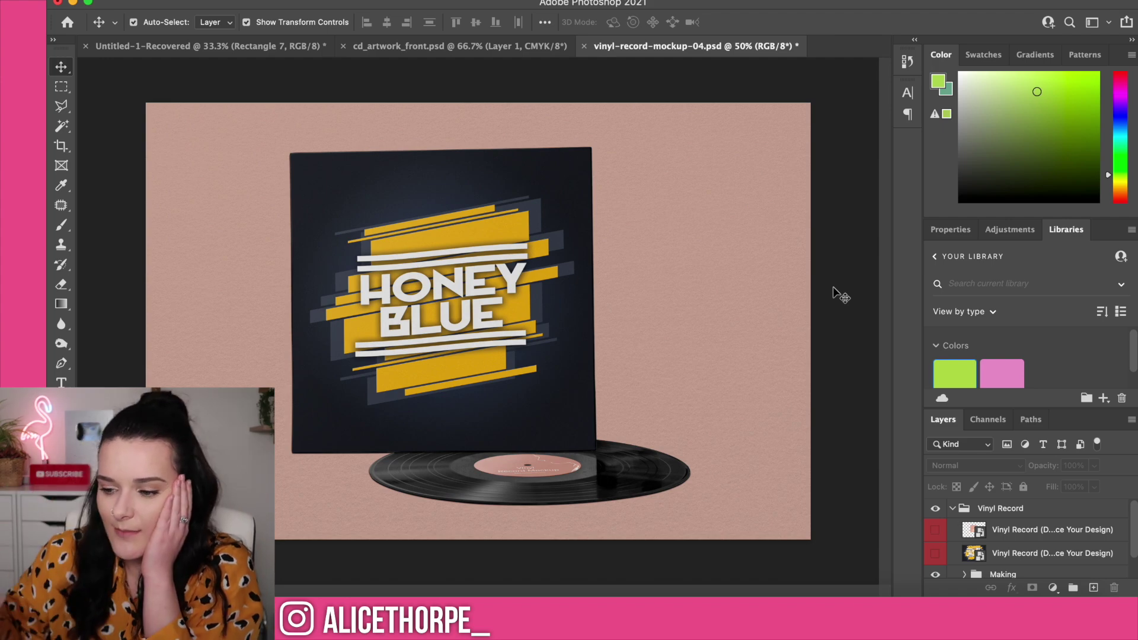
click(667, 617)
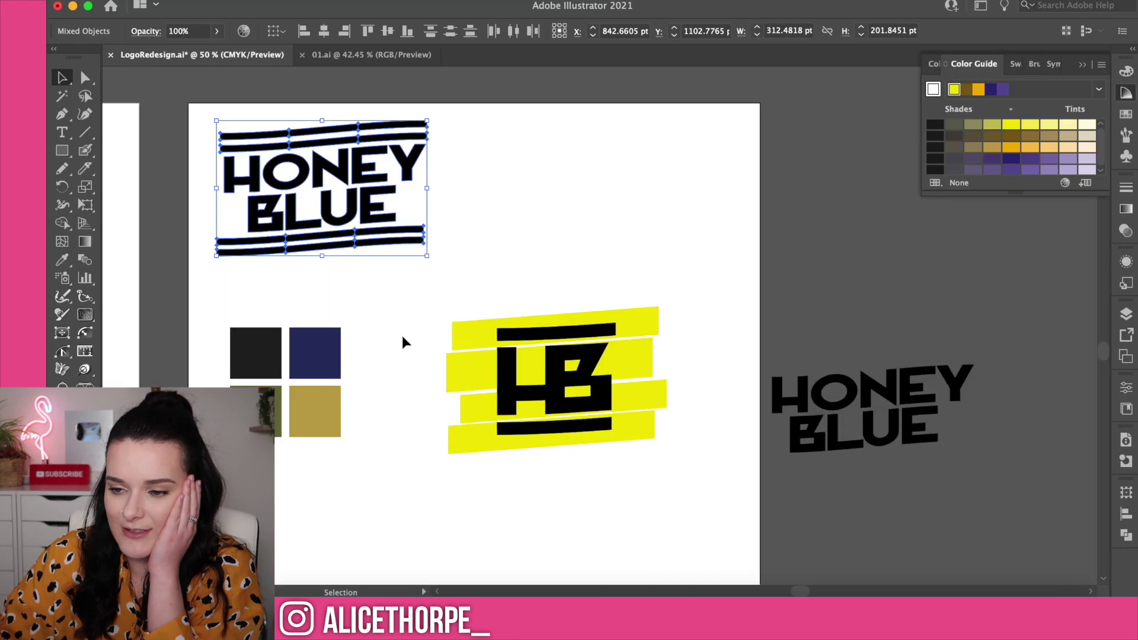
click(402, 324)
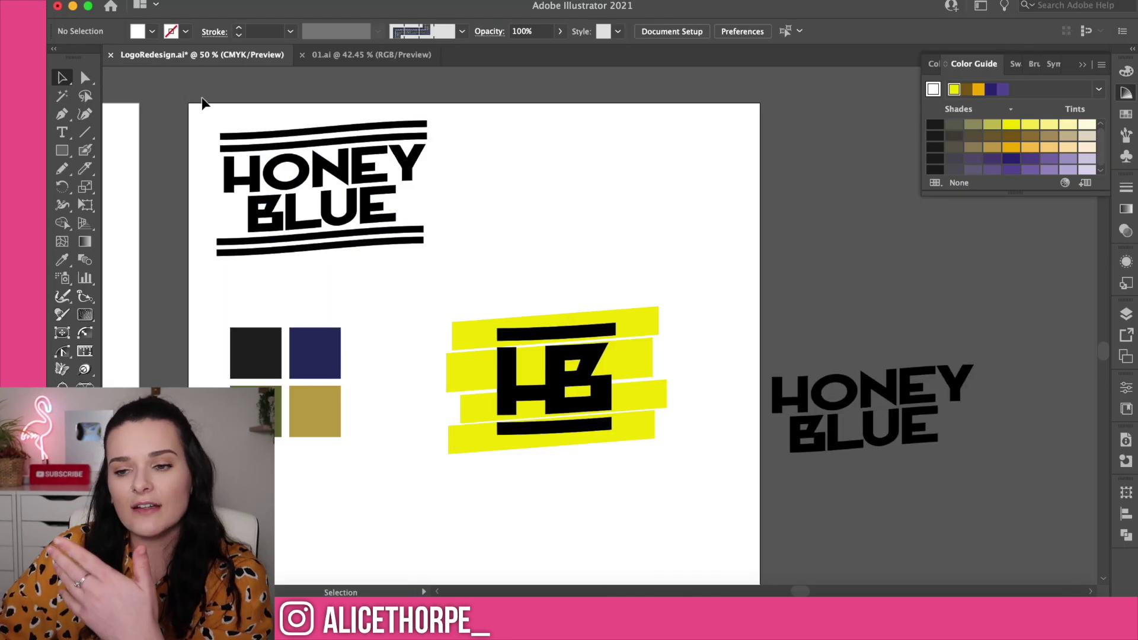
Apply AG Splatter to the double-barred HONEY BLUE logo with density 53.3%, size 4 pt, throw 17 pt and spread 30%.
drag(206, 109, 335, 197)
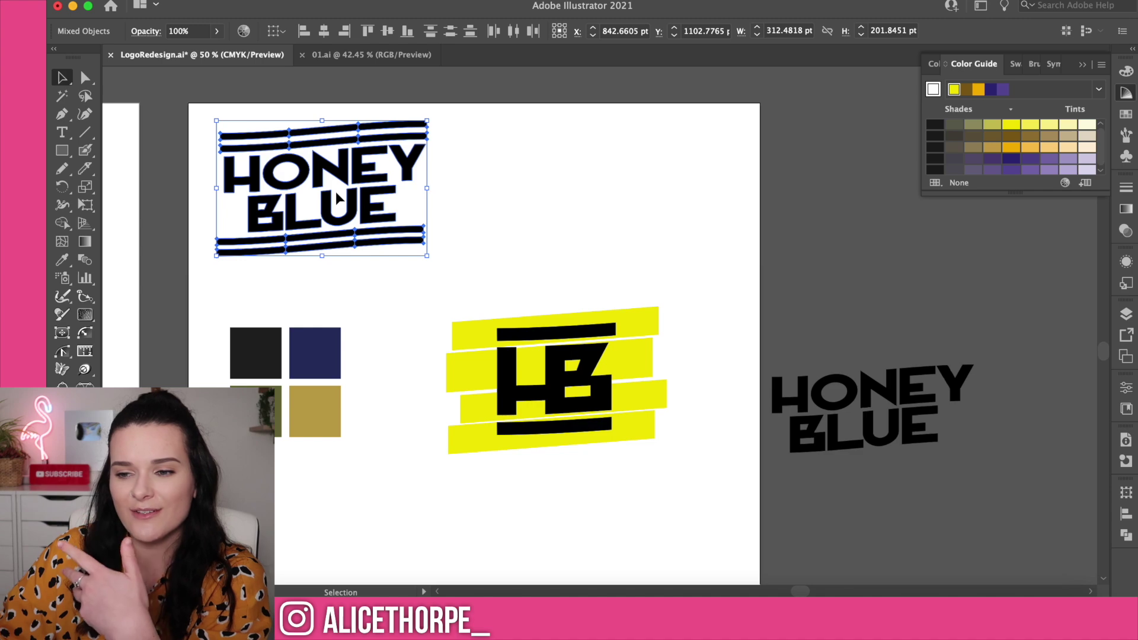
right_click(336, 191)
click(207, 73)
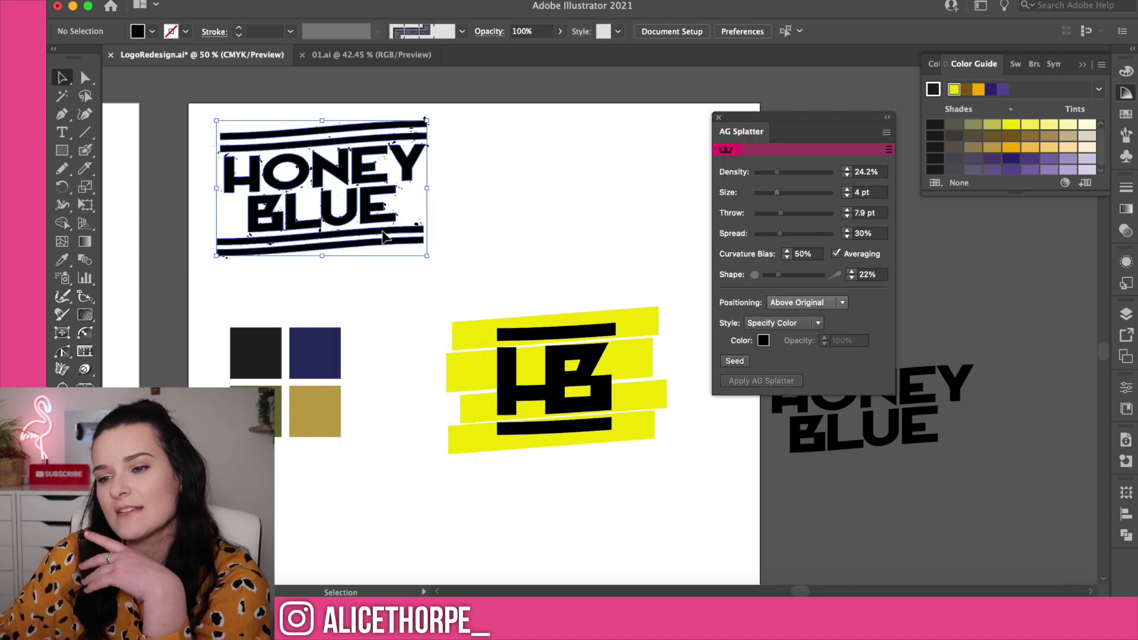
click(602, 191)
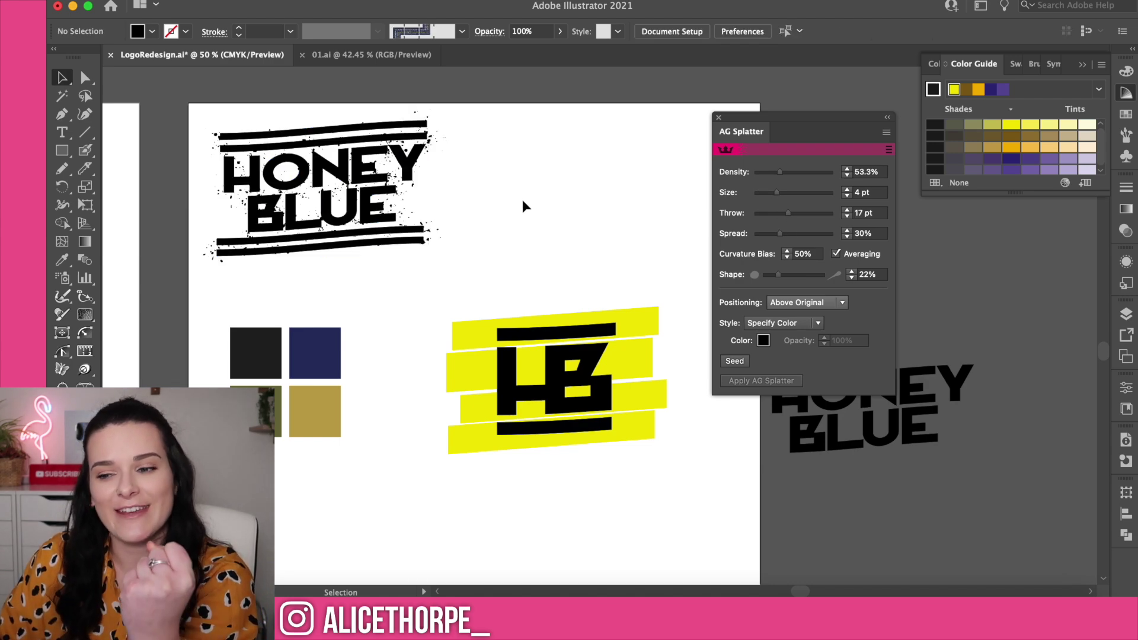
Add AG Splatter specks of size 8.7 pt and throw 17 pt to the HB monogram's letters and bars.
click(539, 331)
click(525, 365)
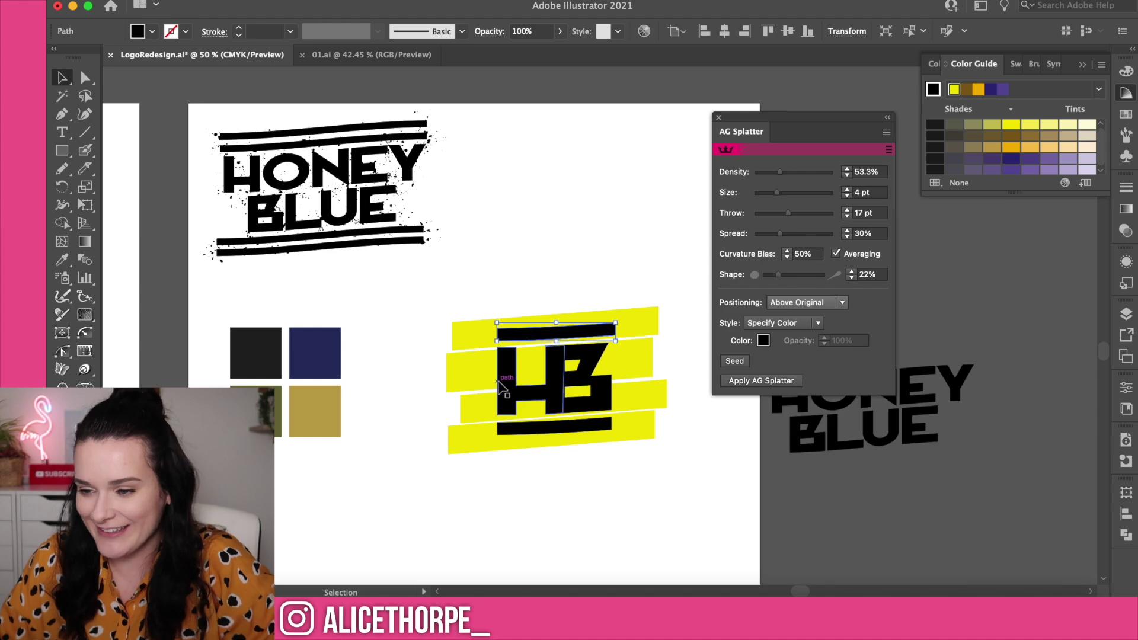
click(528, 237)
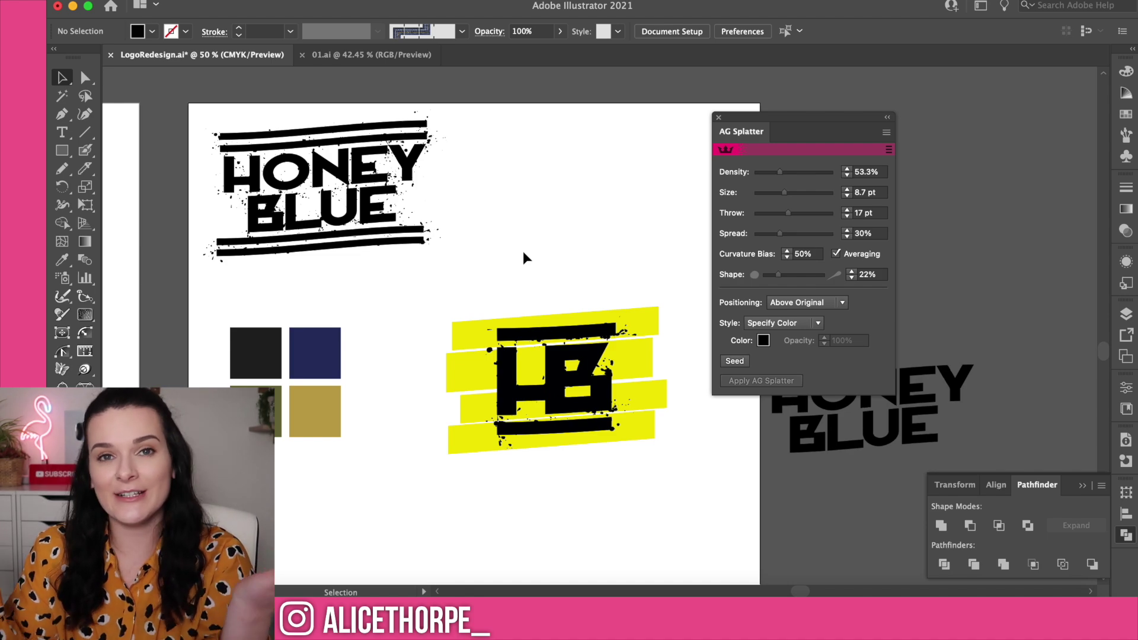
click(720, 117)
Examine the Simply Lauren Studios brief and its board of reference logos beside the empty artboard.
scroll(707, 181, down, 10)
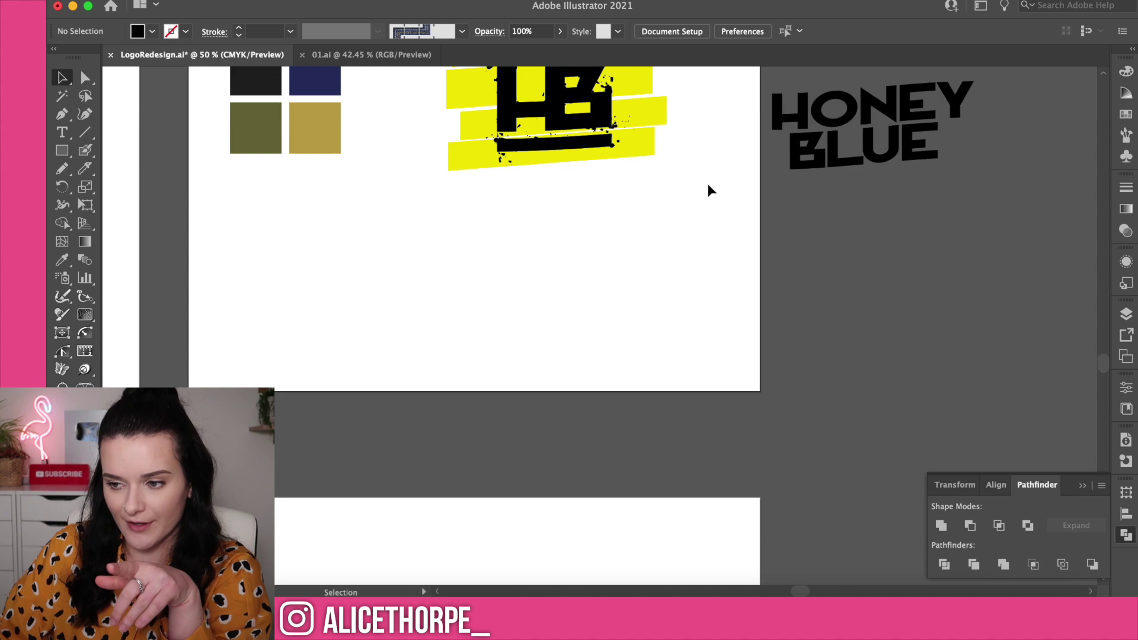
scroll(708, 185, down, 12)
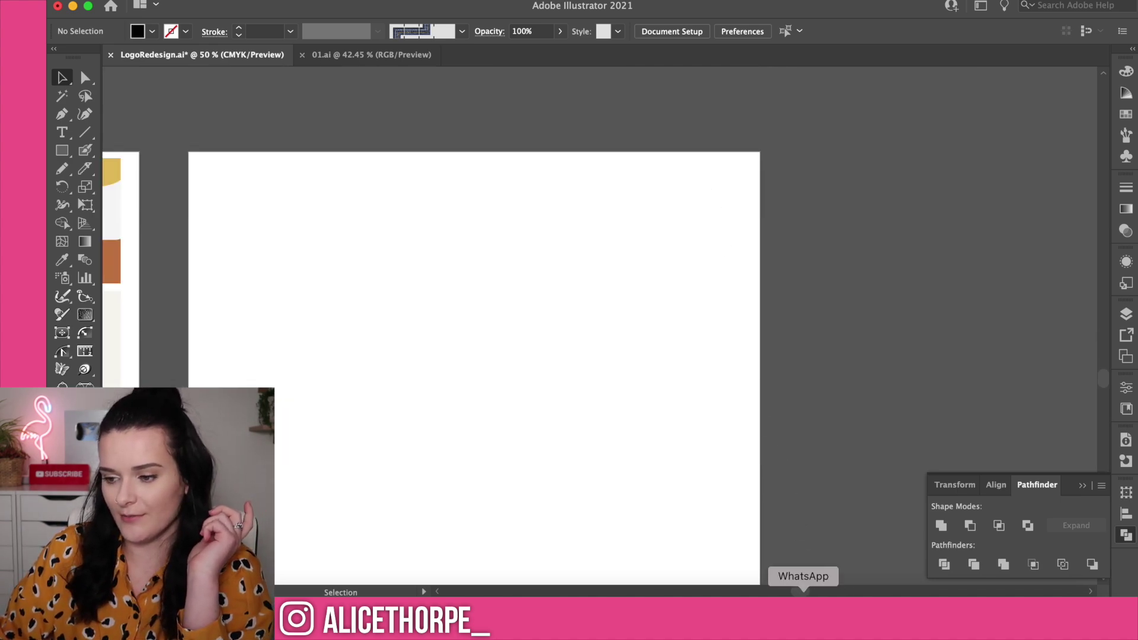
drag(803, 592, 782, 593)
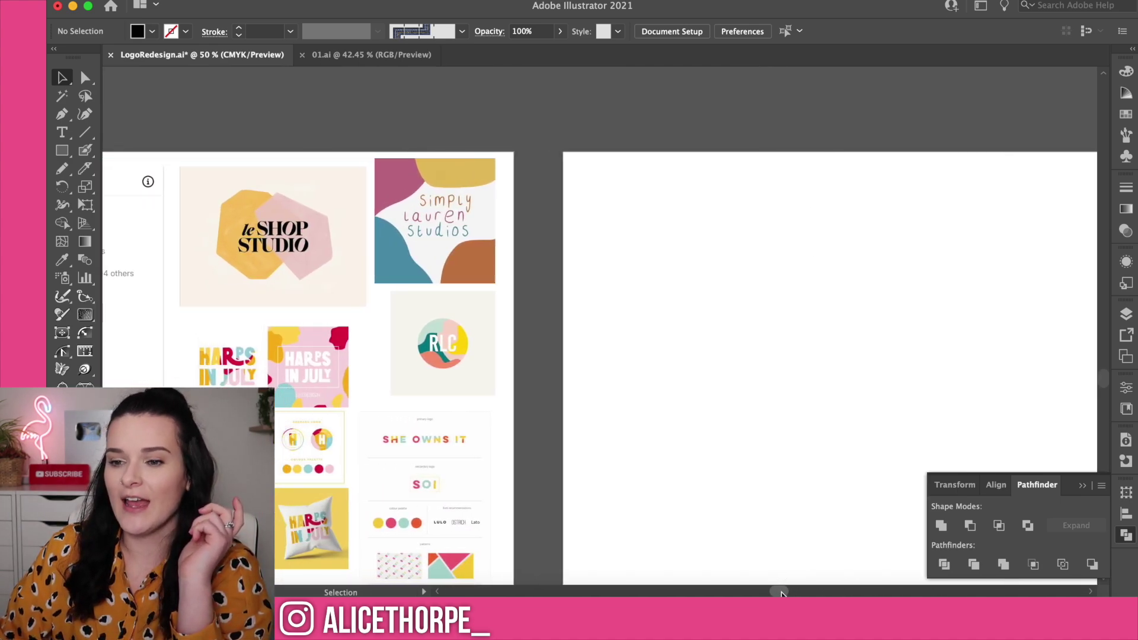
scroll(727, 439, down, 2)
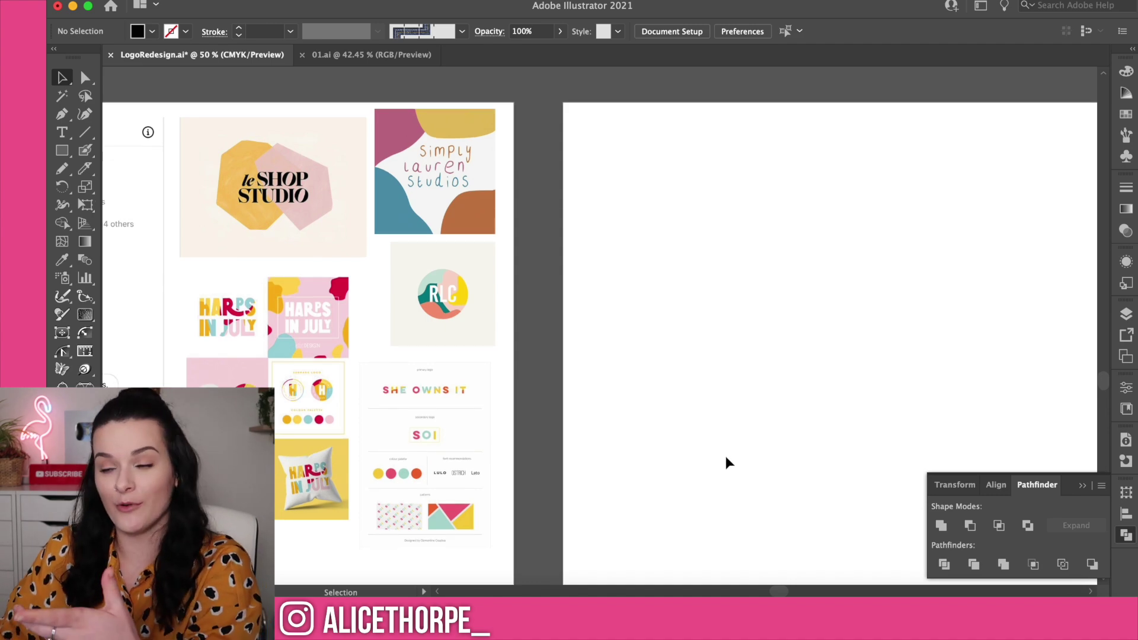
key(t)
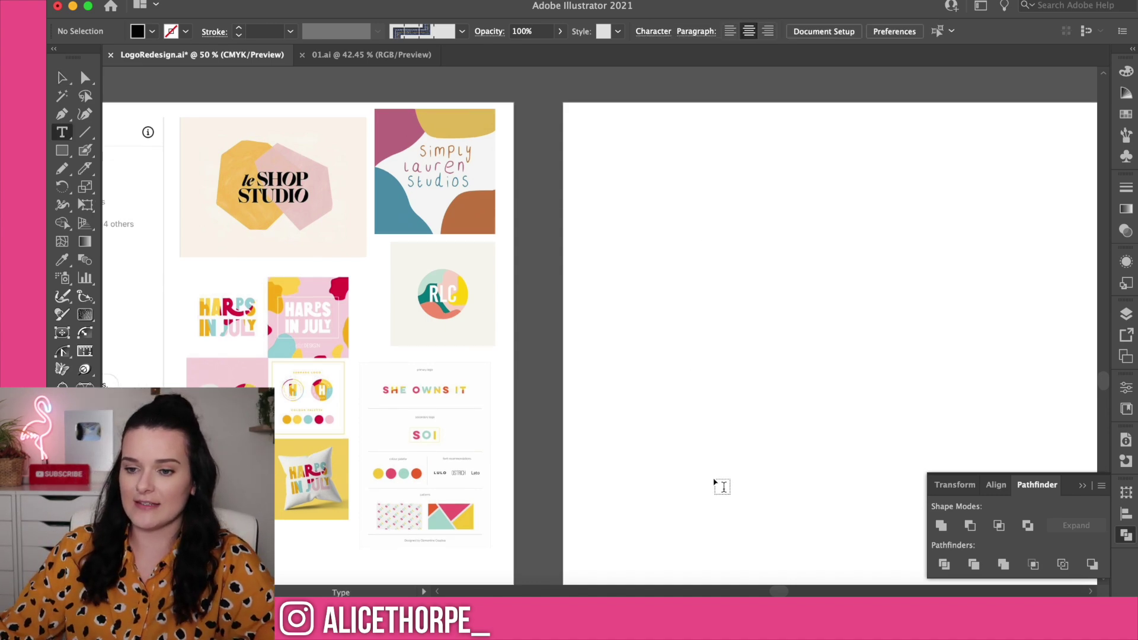
scroll(715, 483, right, 4)
scroll(714, 480, left, 2)
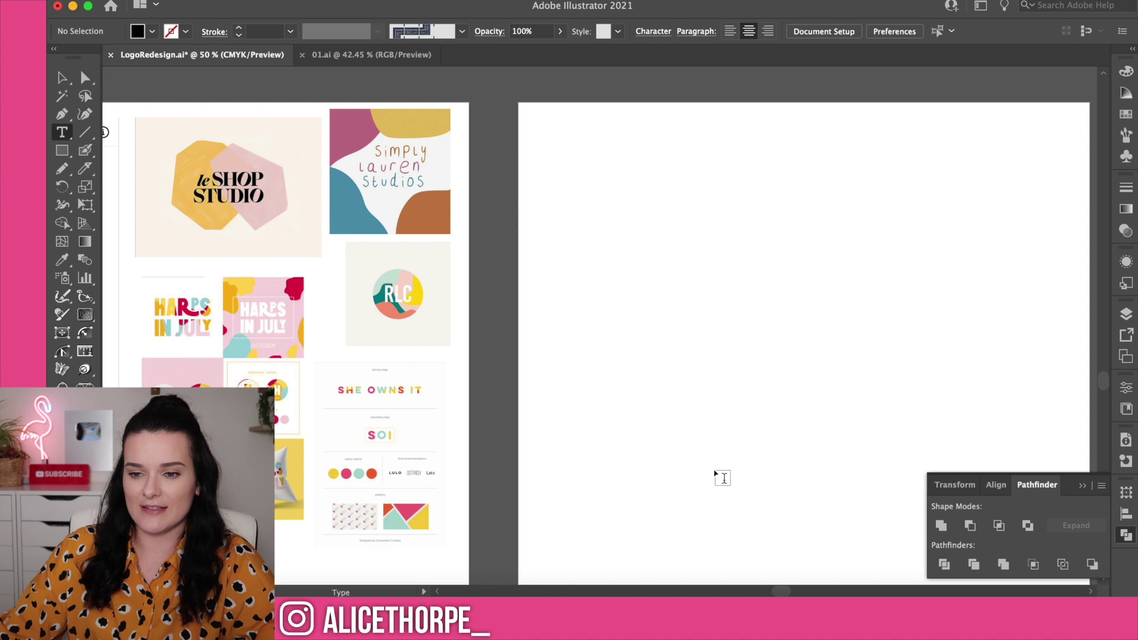
scroll(715, 473, left, 5)
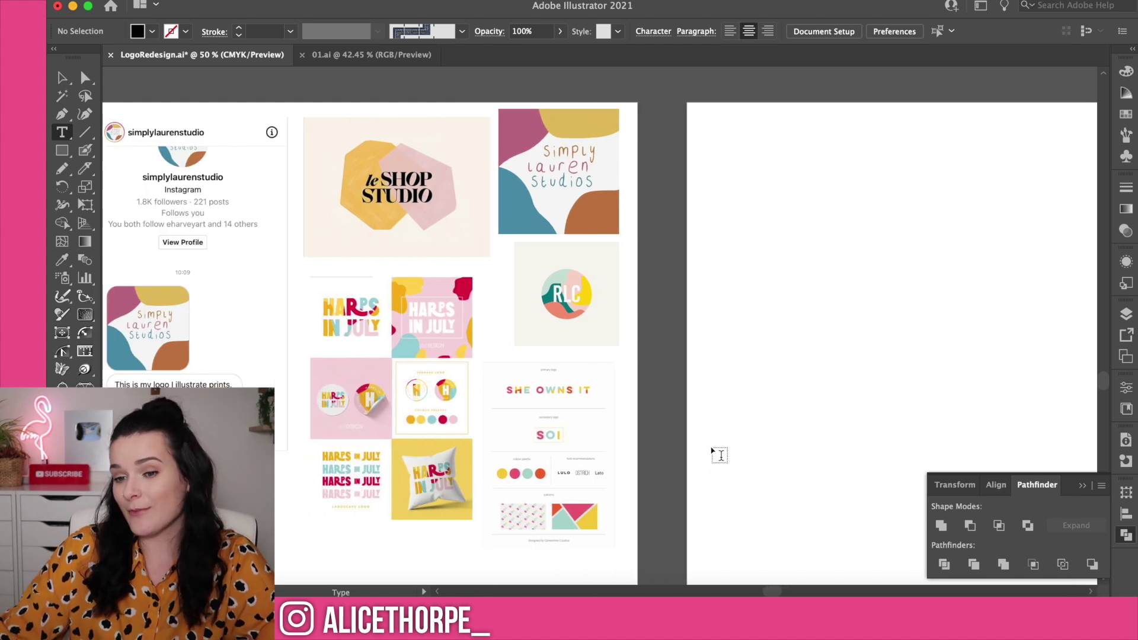
scroll(720, 455, left, 1)
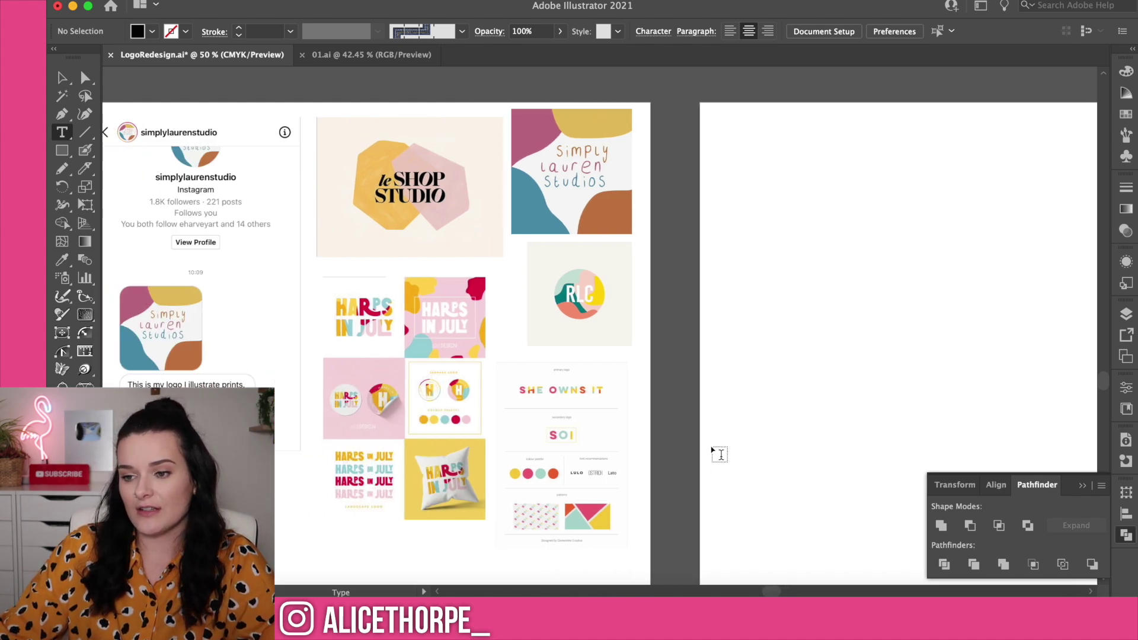
scroll(717, 453, right, 3)
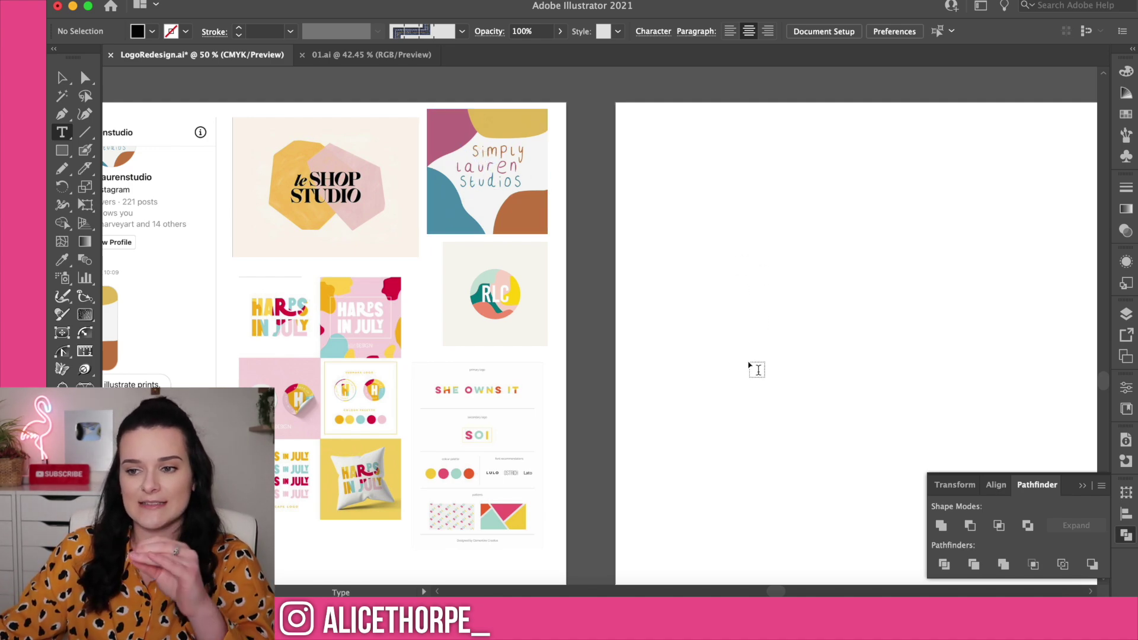
Add the three-line text SIMPLY LAUREN STUDIOS in Hanover Bold to the empty artboard and enlarge it to about 59 pt.
click(758, 326)
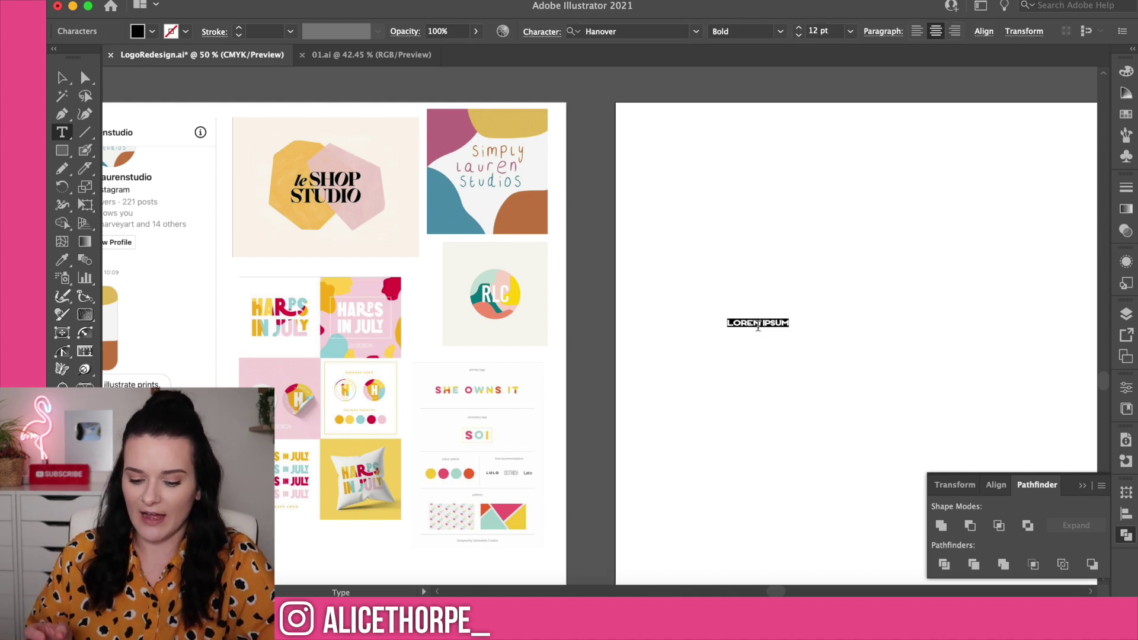
key(BackSpace)
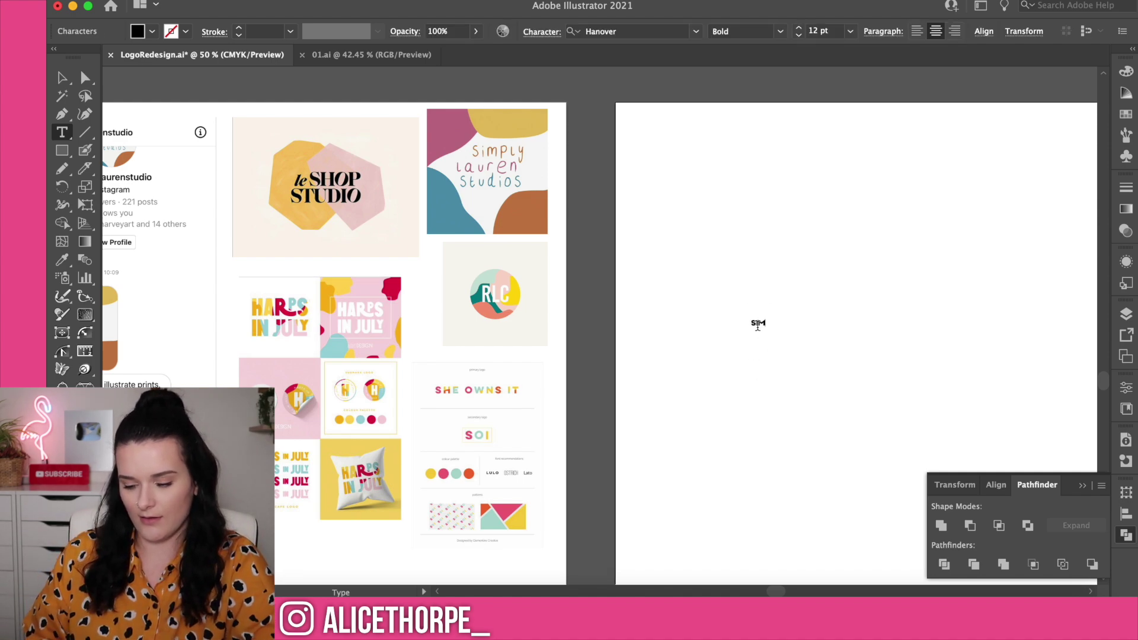
click(62, 77)
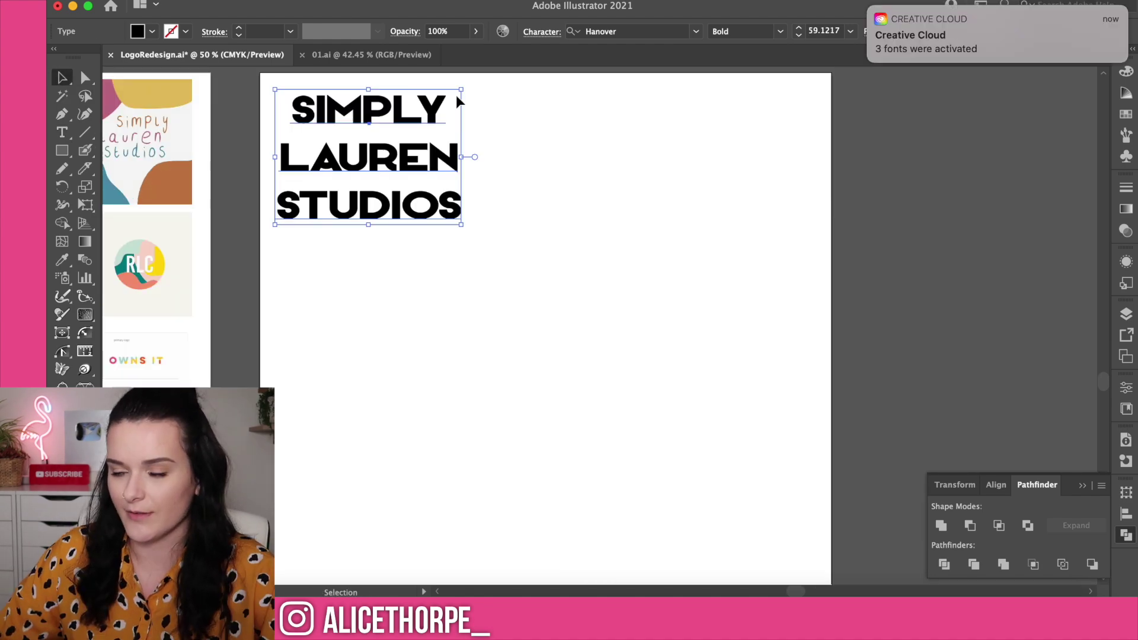
Clear the Handwritten font filter and change the SIMPLY LAUREN STUDIOS text to ChauncyPro-Regular.
click(696, 32)
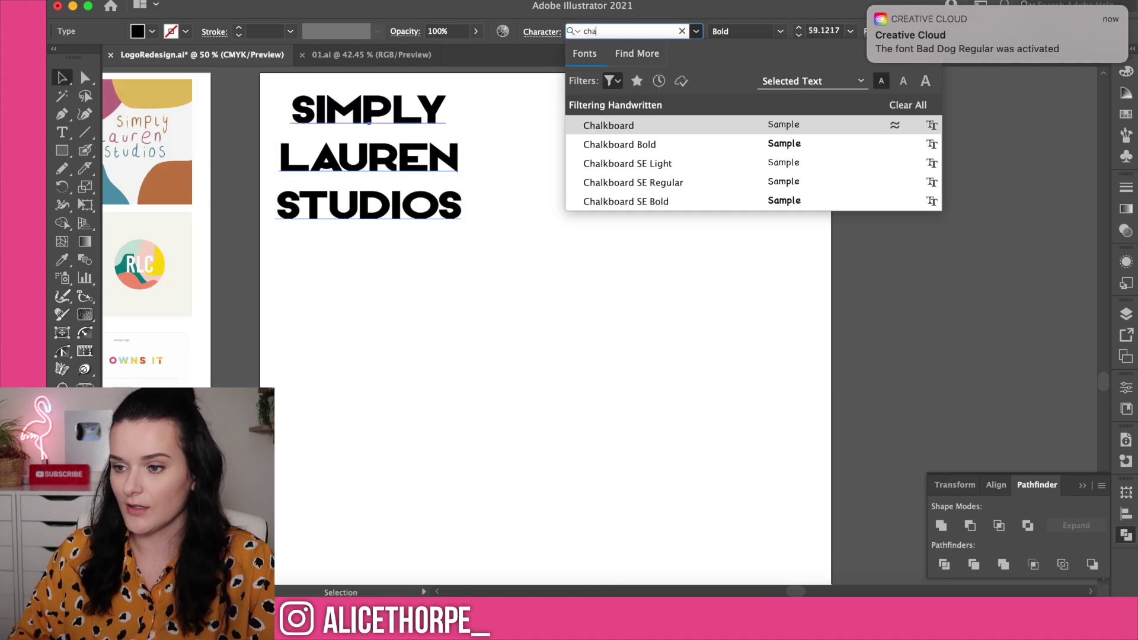
click(611, 81)
click(595, 116)
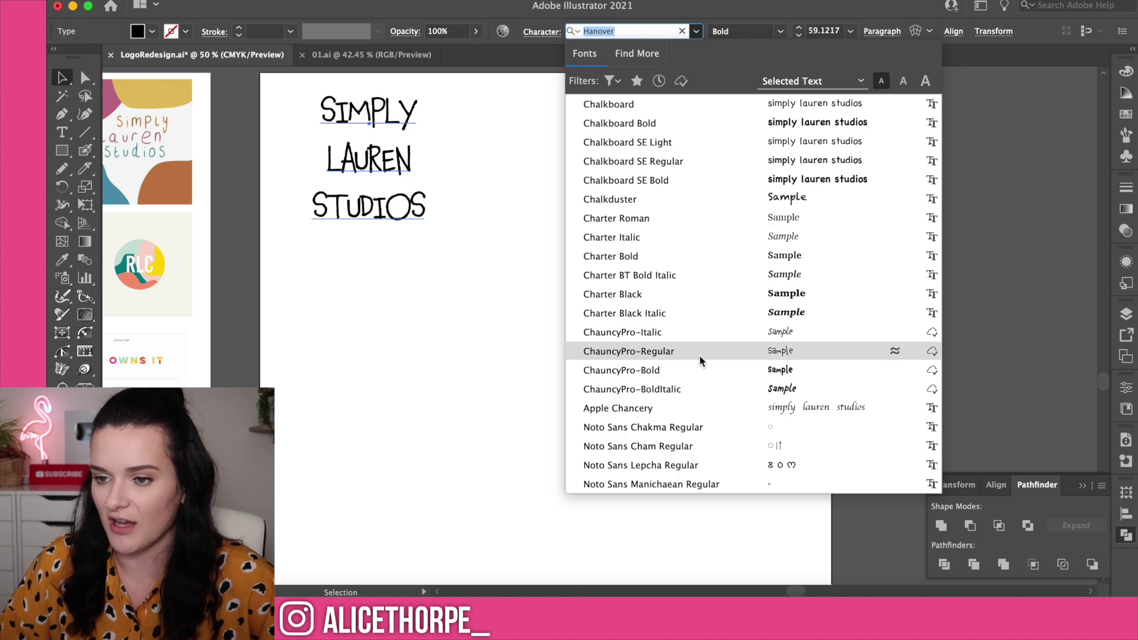
click(556, 309)
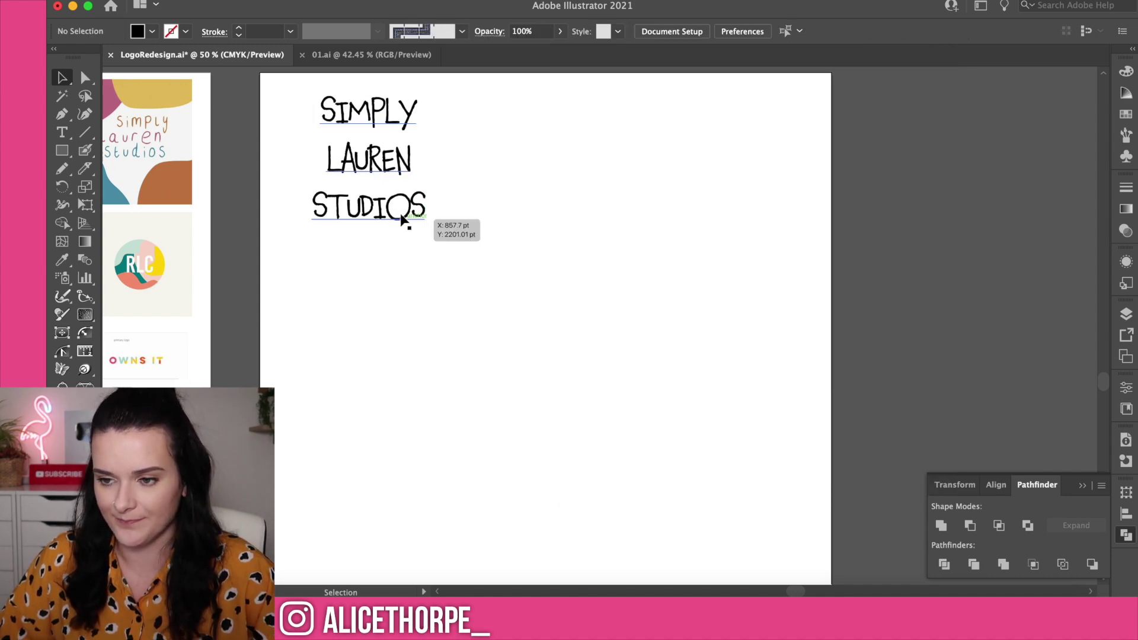
Duplicate the SIMPLY LAUREN STUDIOS text beside the original and set the copy in Marydale Bold.
alt+drag(400, 212, 565, 272)
click(634, 32)
text(mary)
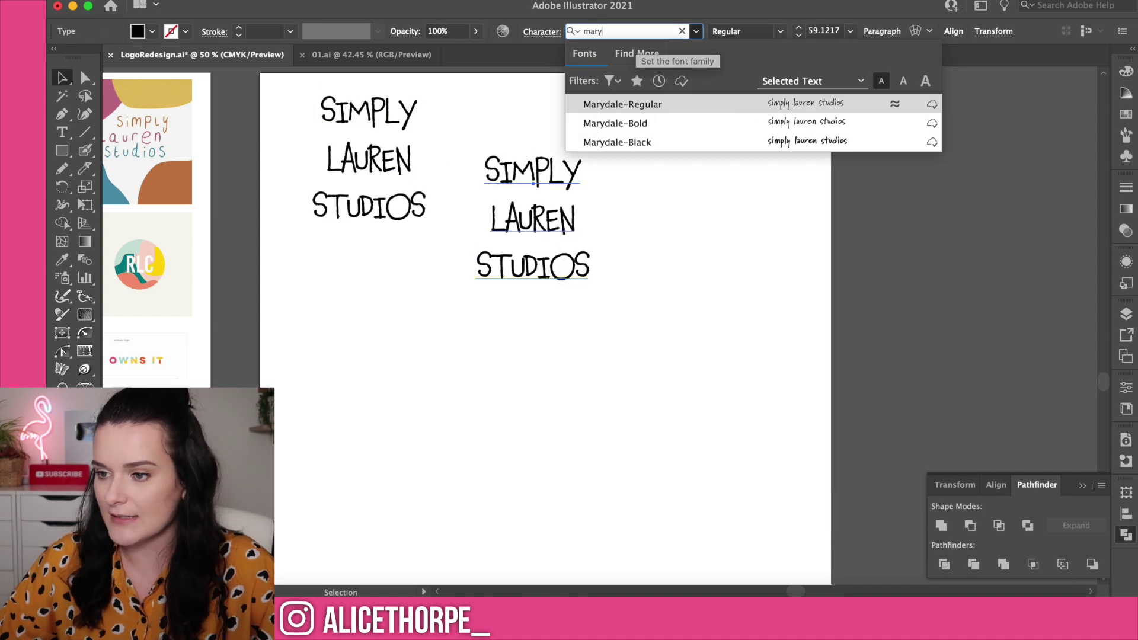
click(674, 127)
Duplicate the Marydale text, set the new copy in BadDog Regular and place it below the first text sample.
alt+drag(558, 180, 704, 173)
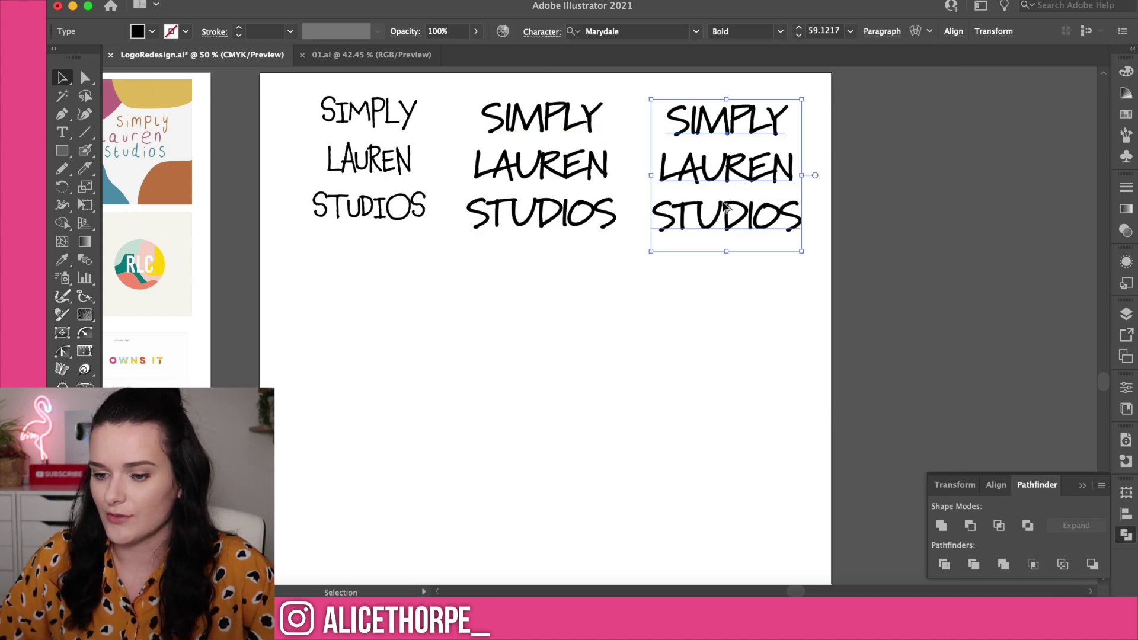
click(634, 33)
text(bad)
key(Return)
drag(783, 169, 446, 309)
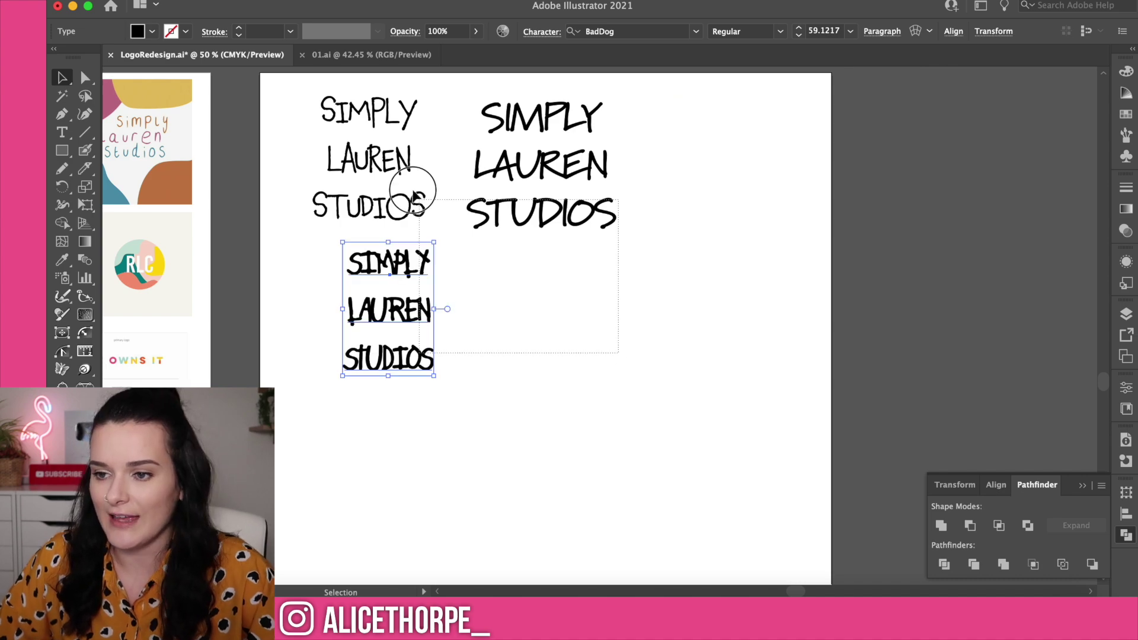
Set the tracking of all three SIMPLY LAUREN STUDIOS text samples to 0.
key(super+a)
click(542, 32)
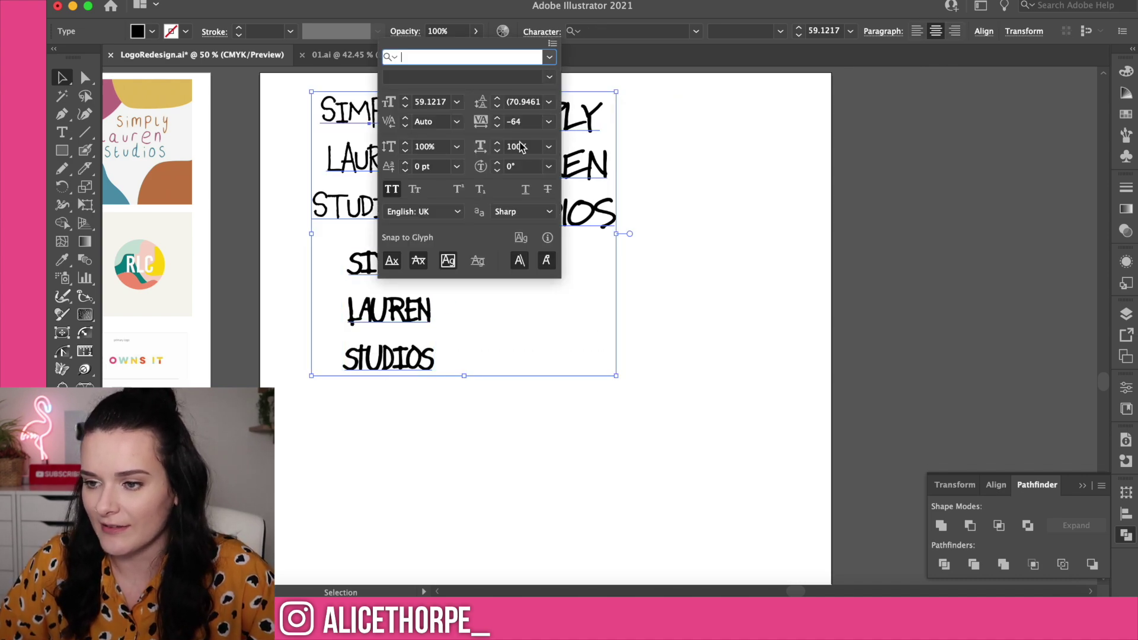
click(549, 122)
click(573, 193)
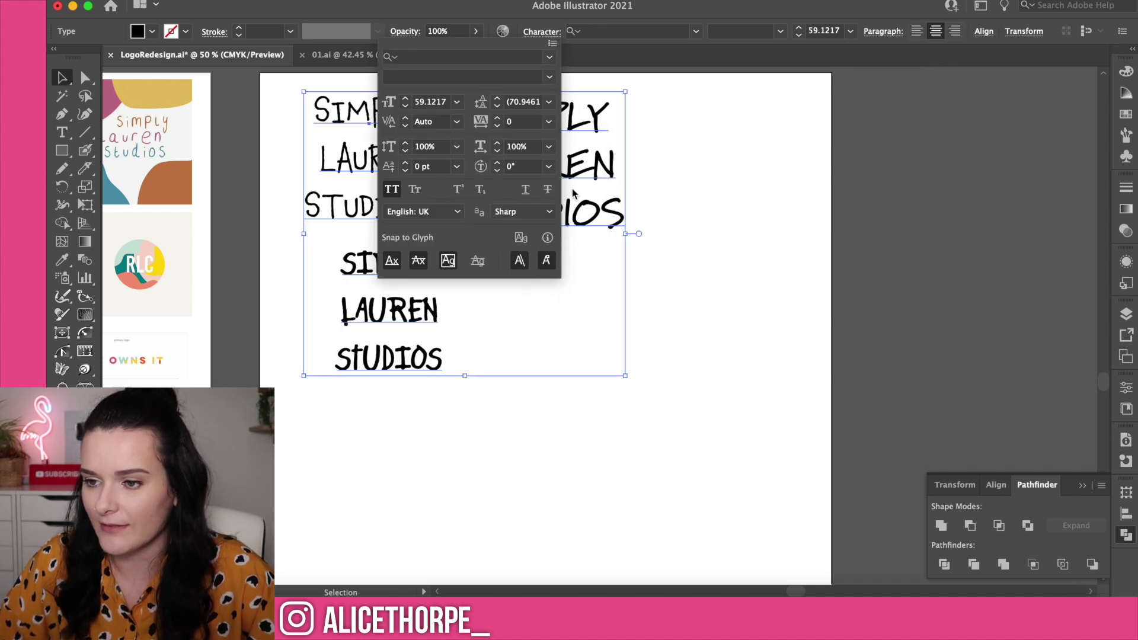
click(549, 102)
click(567, 137)
click(692, 276)
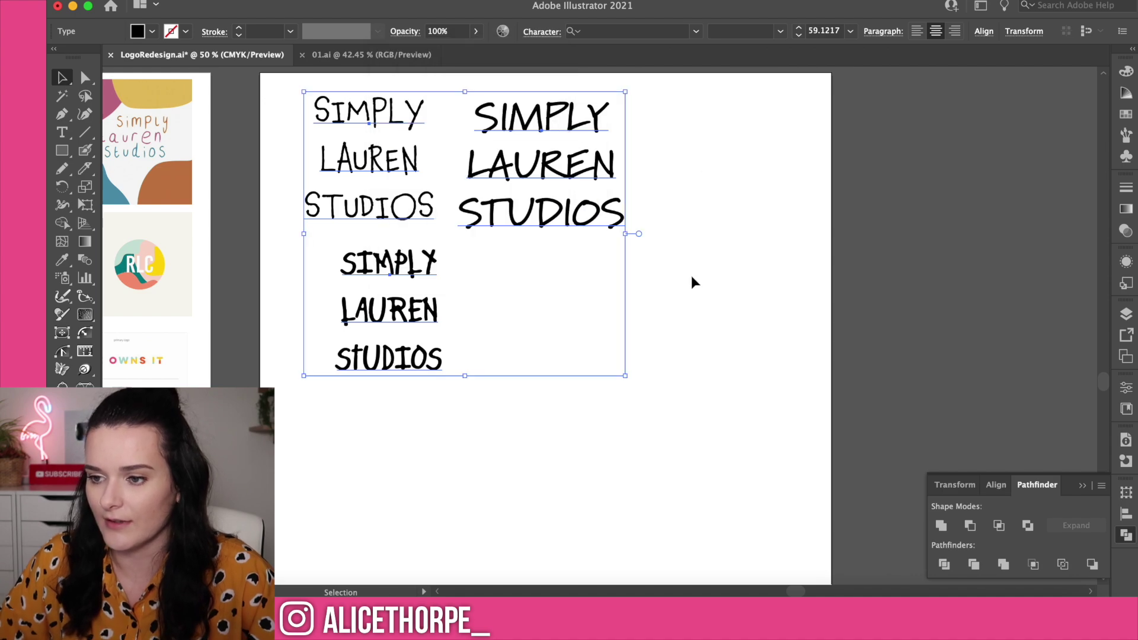
Move the BadDog text sample lower and turn off All Caps for all three simply lauren studios samples.
drag(384, 357, 351, 419)
drag(648, 419, 344, 166)
click(541, 33)
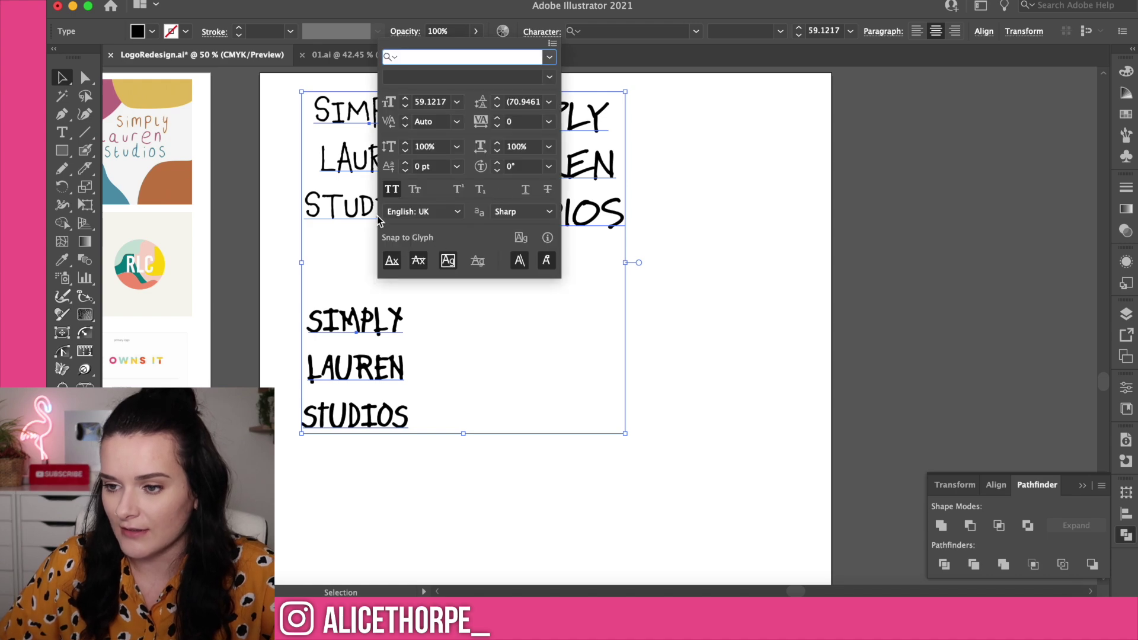
click(390, 190)
click(688, 295)
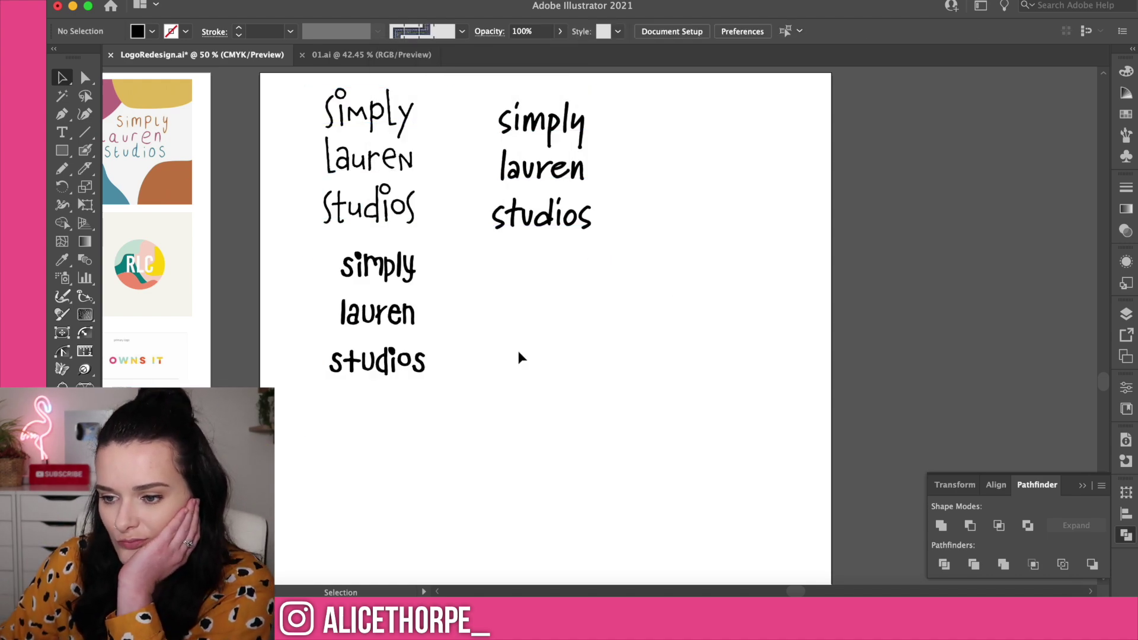
Delete the Marydale text sample and move the BadDog sample into its place beside the ChauncyPro text.
scroll(415, 338, left, 1)
click(409, 308)
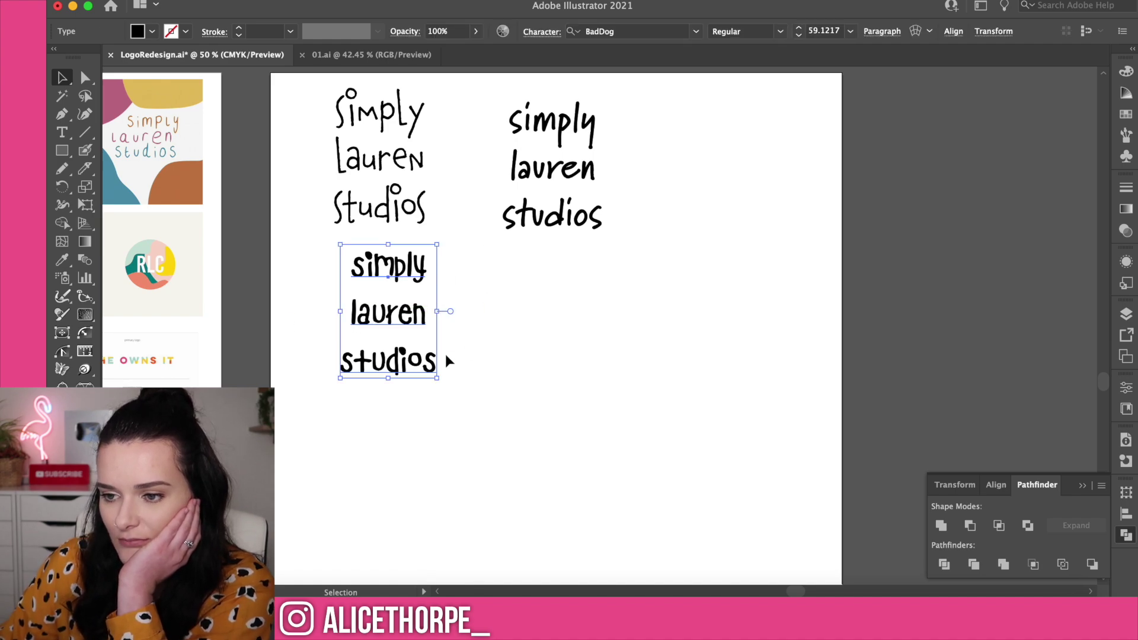
click(517, 174)
key(Delete)
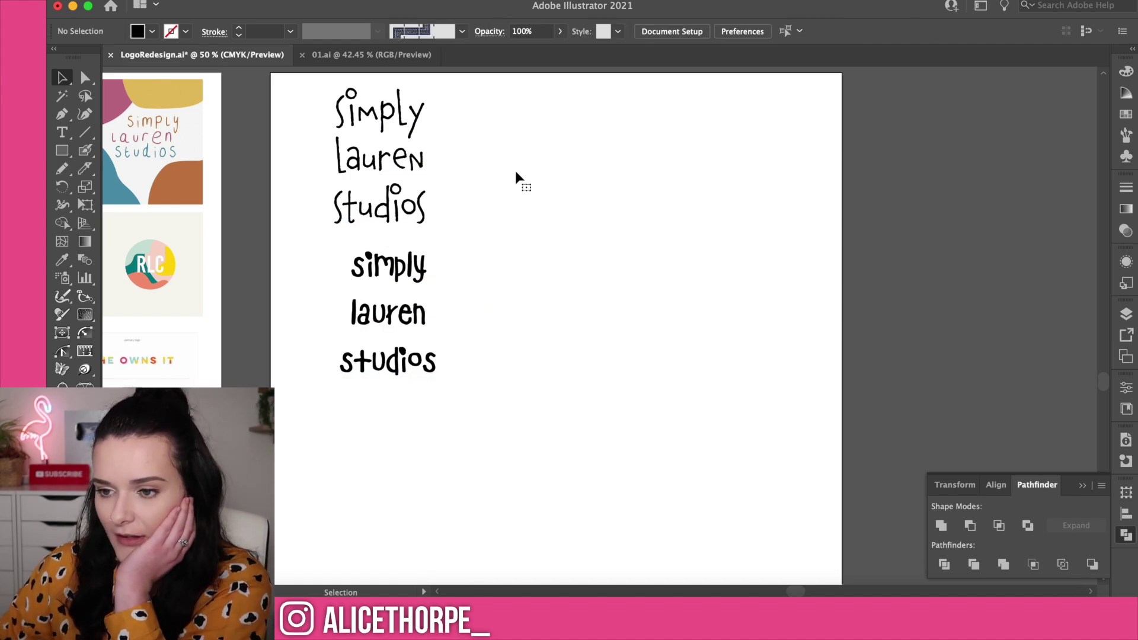
drag(362, 317, 507, 152)
scroll(573, 297, left, 1)
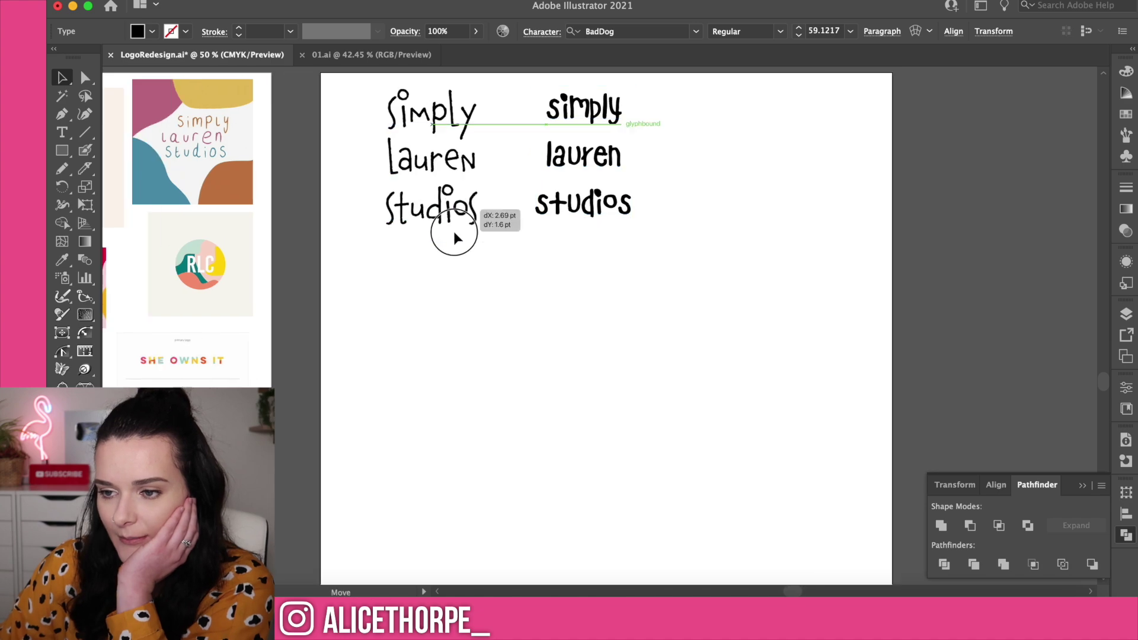
Enlarge the ChauncyPro text in the artboard's middle, convert it to outlines, ungroup its letters and delete the BadDog sample.
drag(453, 236, 522, 374)
right_click(599, 474)
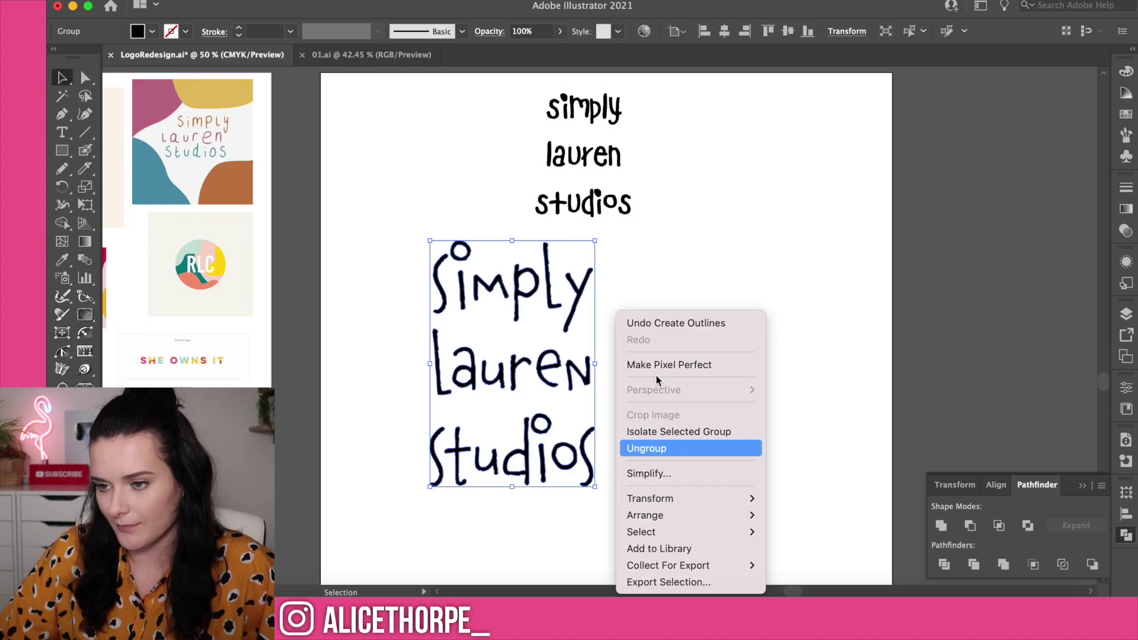
click(646, 448)
click(619, 205)
key(Delete)
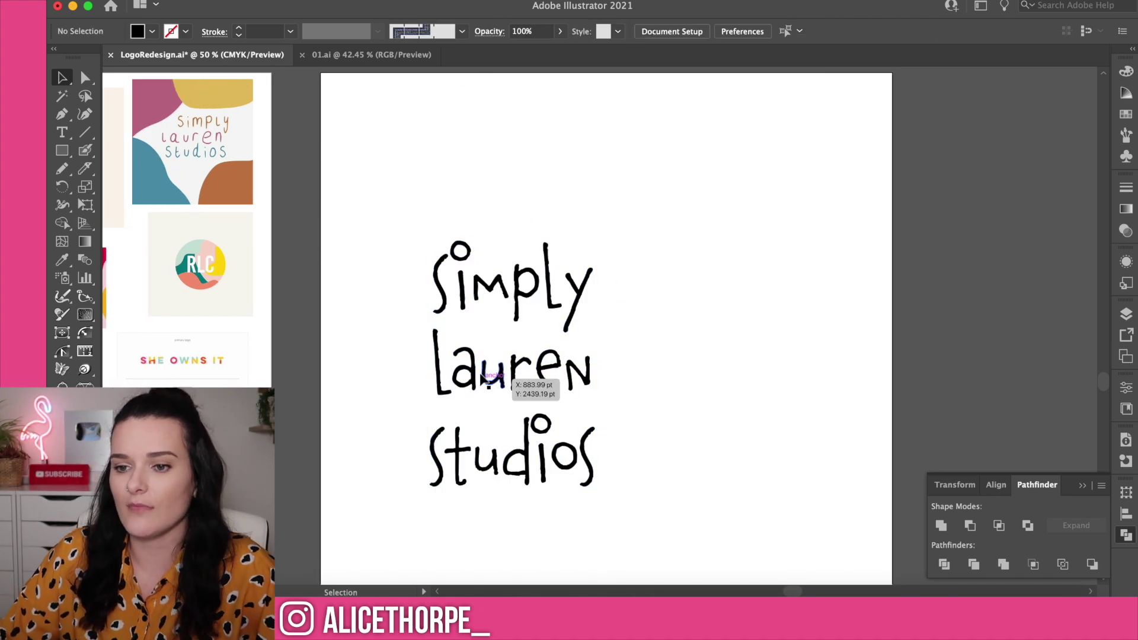
Move the outlined lauren and studios letters up to tighten the spacing between the three lines.
drag(501, 375, 460, 367)
key(super+z)
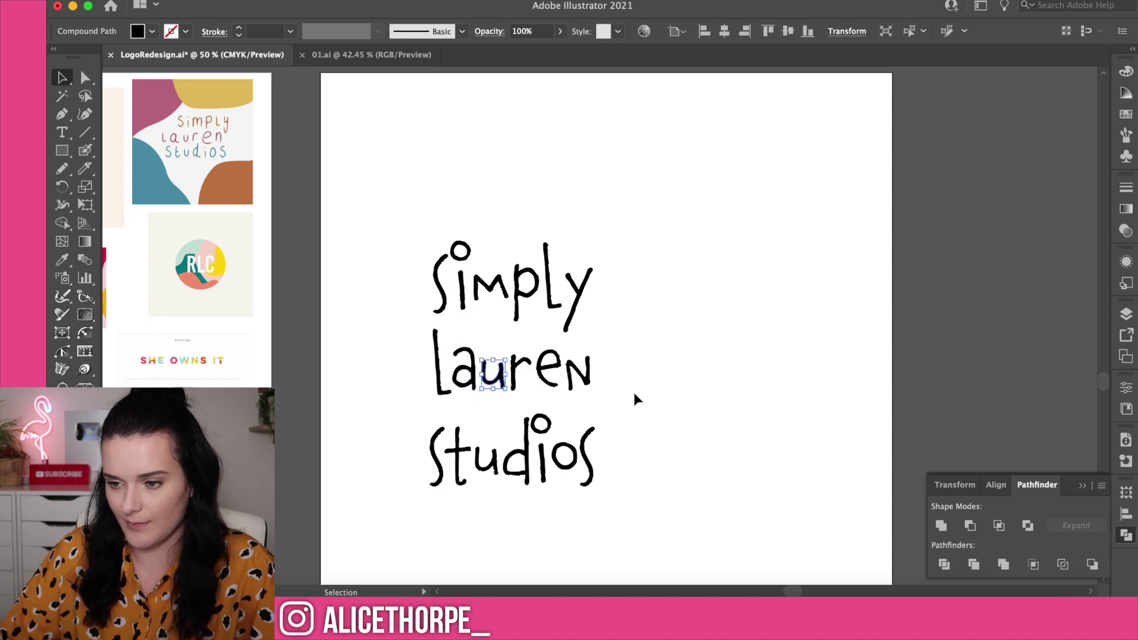
click(634, 393)
click(446, 372)
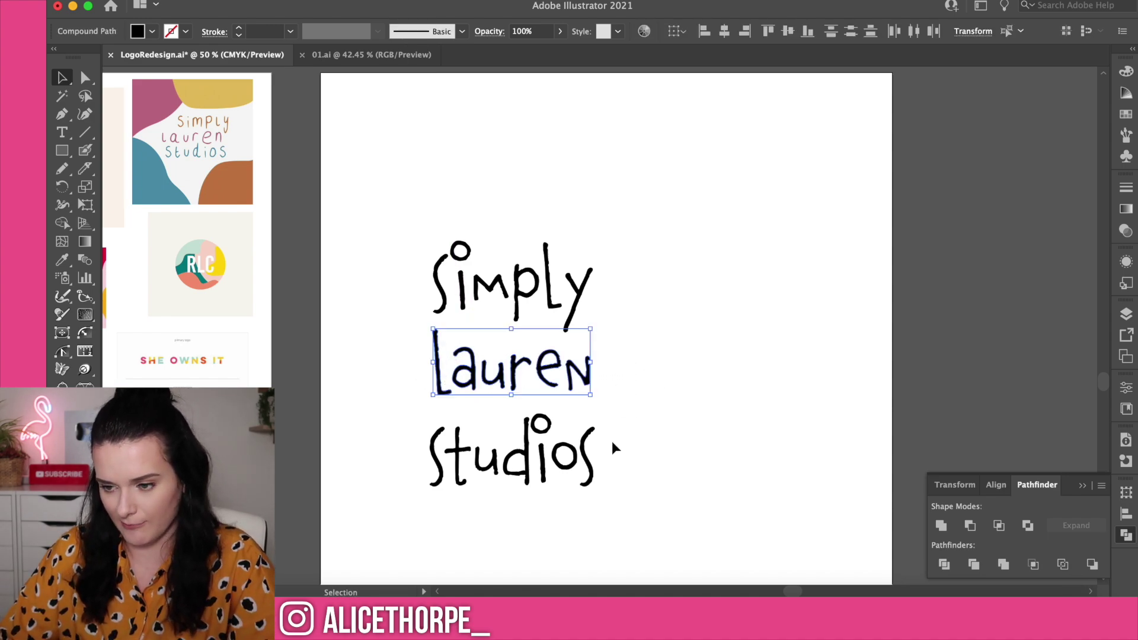
mouse_move(512, 374)
mouse_down()
mouse_move(483, 356)
mouse_move(483, 326)
mouse_move(487, 355)
mouse_move(512, 375)
mouse_up()
Lower the ring-shaped dot over the i in studios and shrink it to about 26 pt wide.
key(super+equal)
key(super+equal)
key(super+equal)
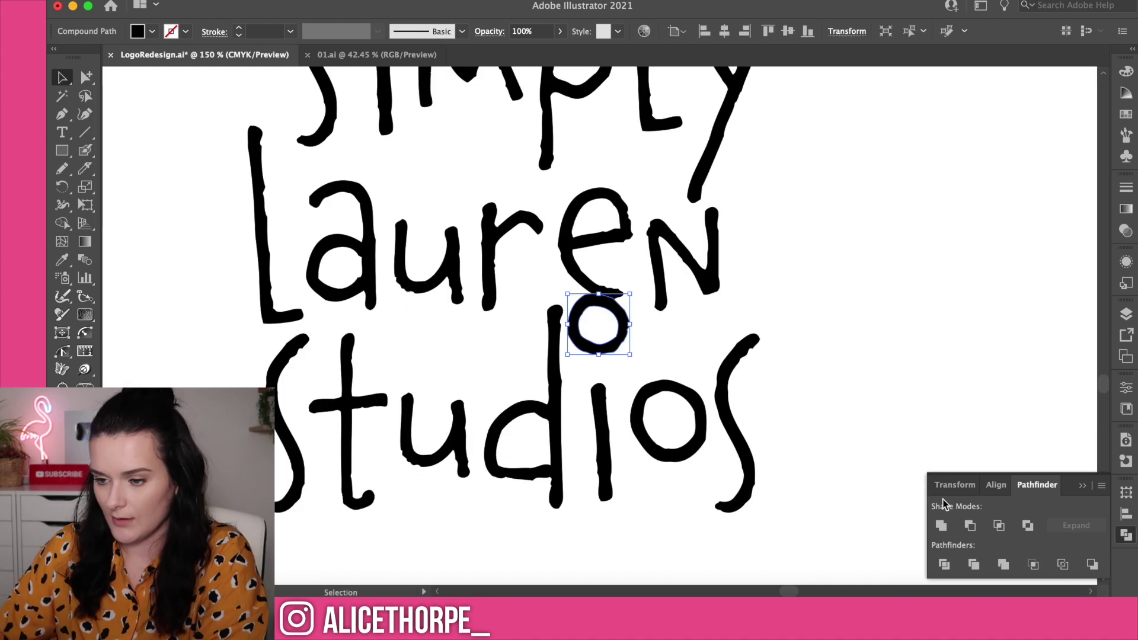
key(Down)
key(Down)
key(Down)
key(Down)
key(Down)
key(Down)
key(Down)
key(Down)
key(Down)
key(Down)
key(Down)
key(Down)
key(Down)
key(Down)
key(Down)
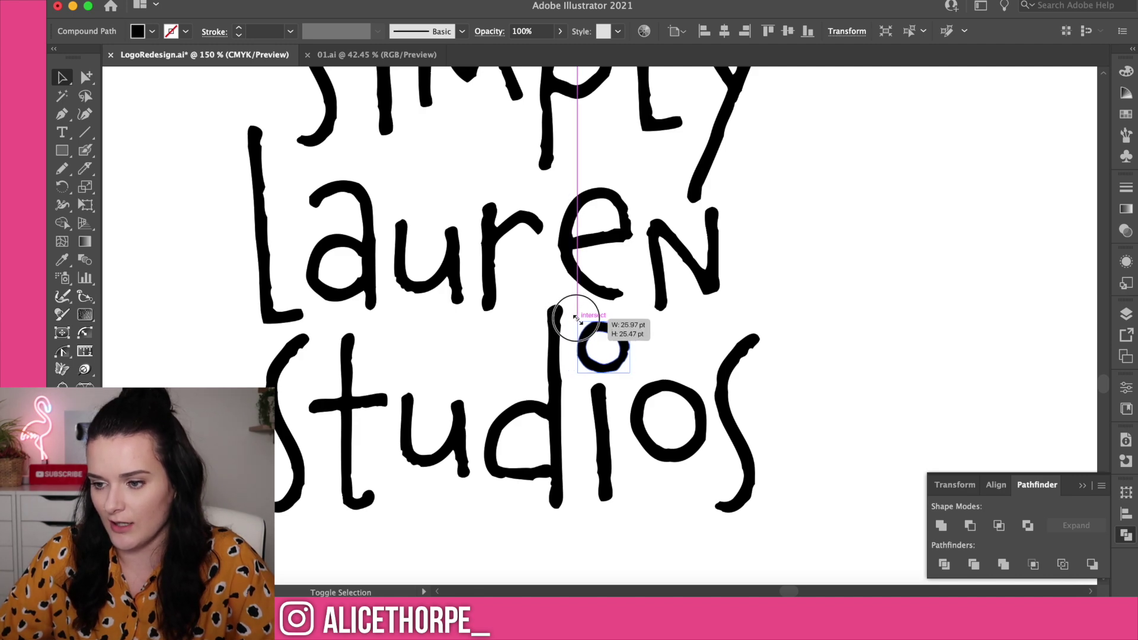
Select the simply letters and shift them slightly right above the lauren line.
key(super+minus)
key(super+minus)
key(super+minus)
key(super+minus)
click(570, 270)
drag(718, 291, 718, 292)
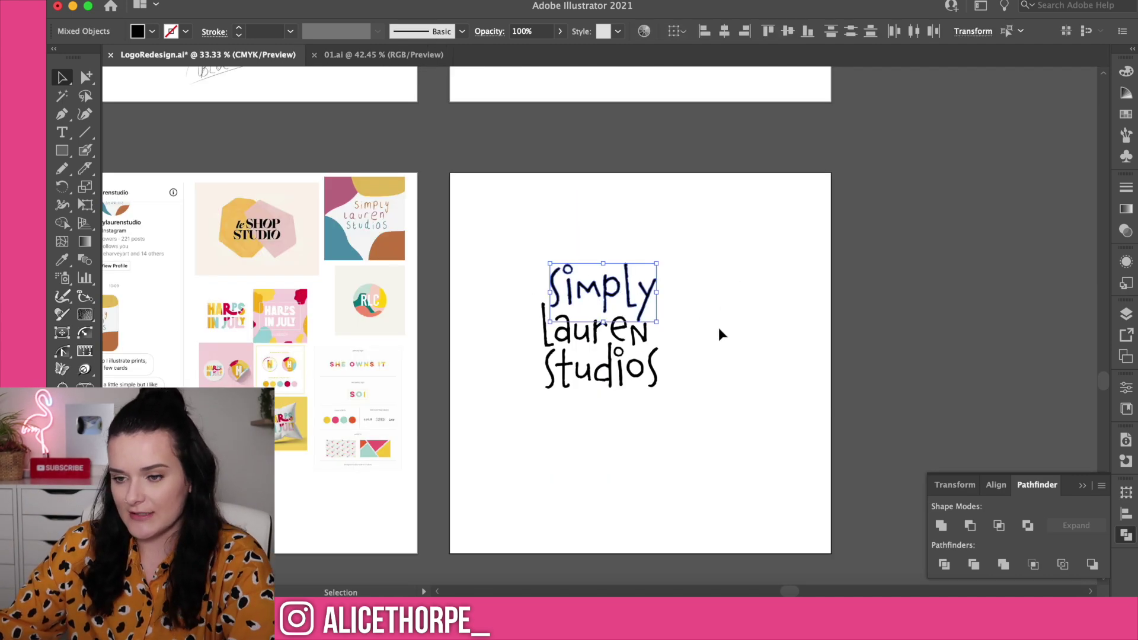
Draw a small black square in the artboard's upper-left corner and duplicate it into a two-by-two grid.
click(62, 151)
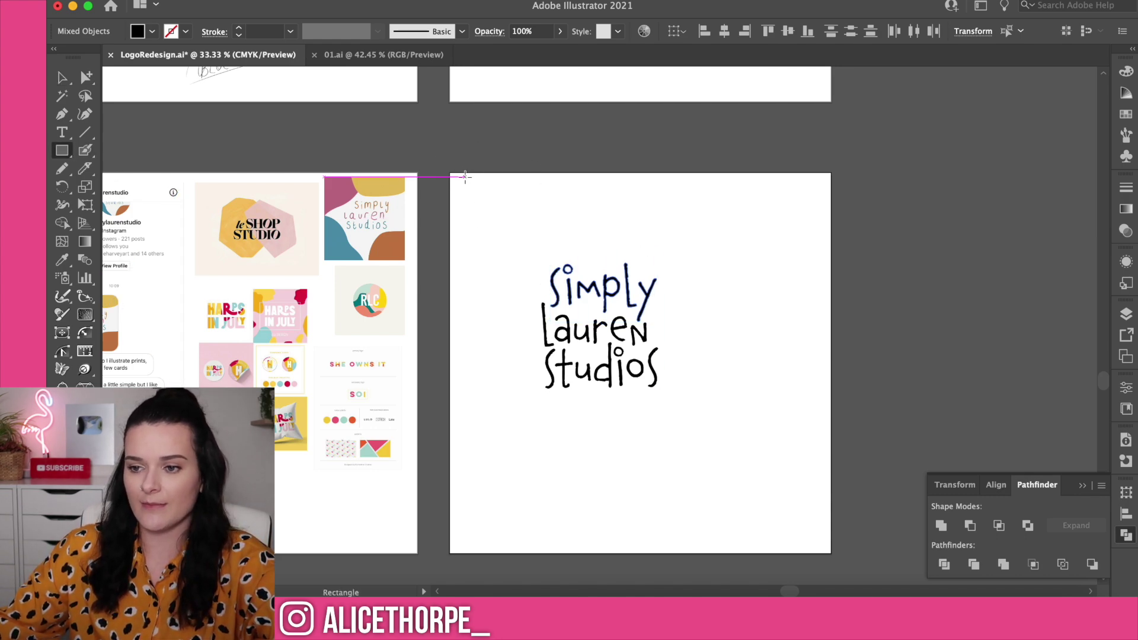
drag(463, 183, 527, 213)
key(v)
click(513, 208)
click(485, 212)
click(578, 170)
drag(578, 171, 487, 244)
Fill the four squares with yellow, magenta, teal and orange sampled from the original Simply Lauren Studios logo image.
click(480, 201)
key(i)
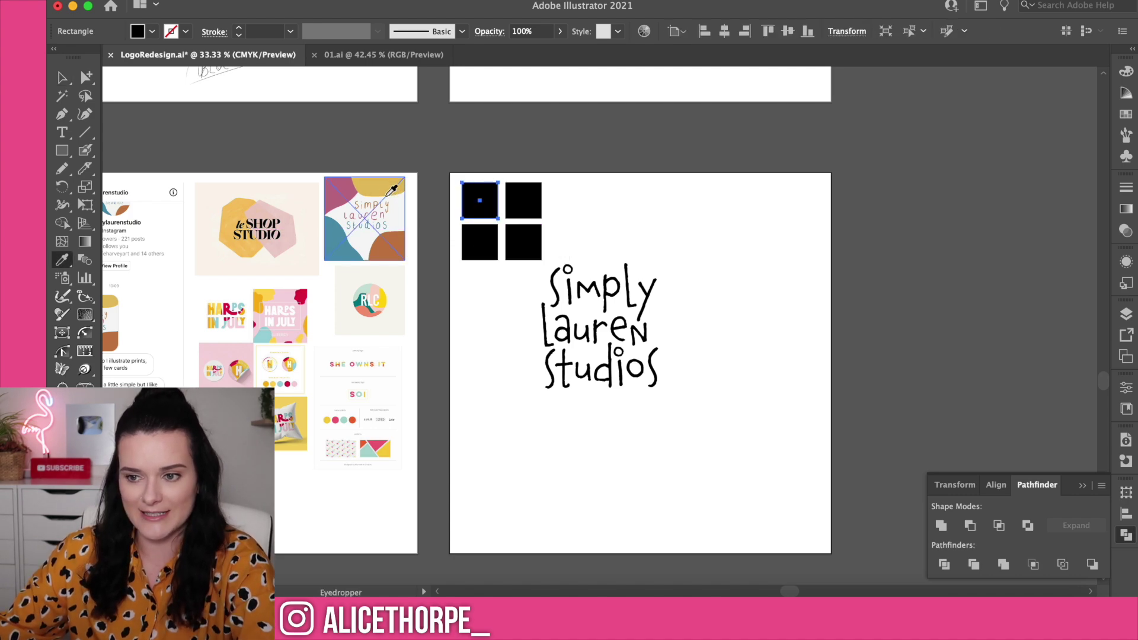
click(393, 188)
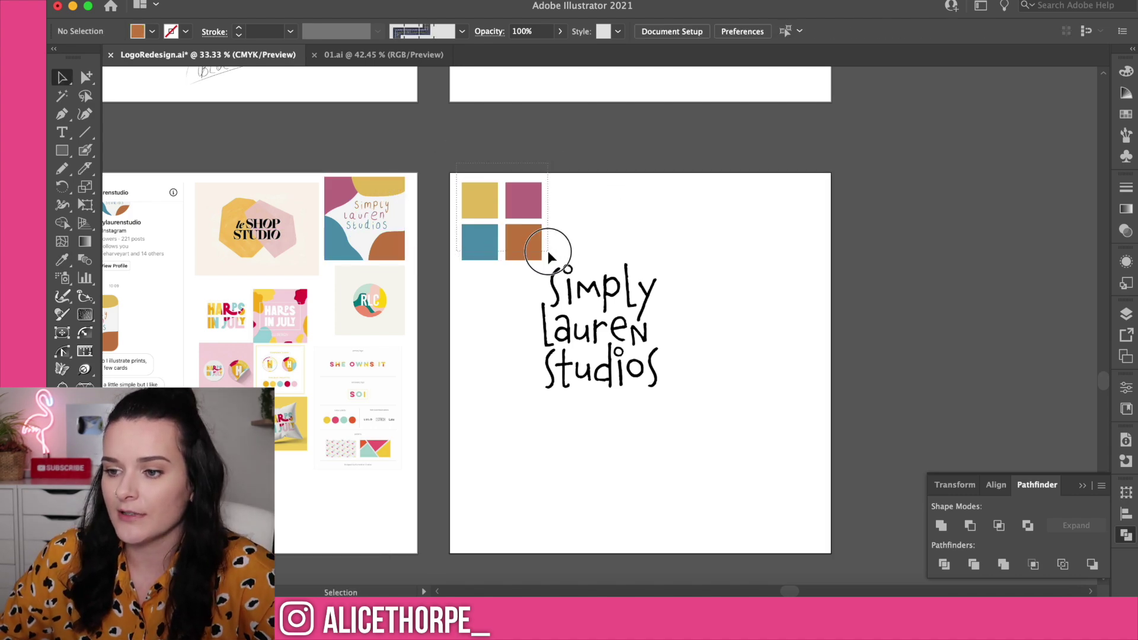
Recolor the four swatch squares together with Recolor Artwork, raising the overall brightness for a more vivid palette.
drag(548, 250, 548, 252)
click(190, 0)
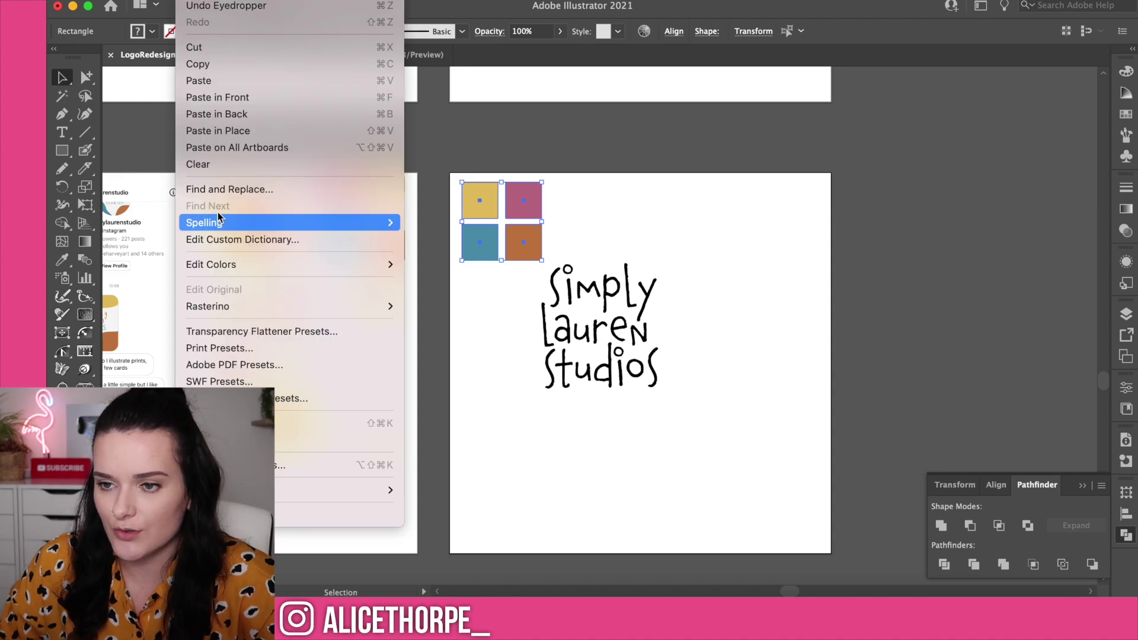
mouse_move(159, 0)
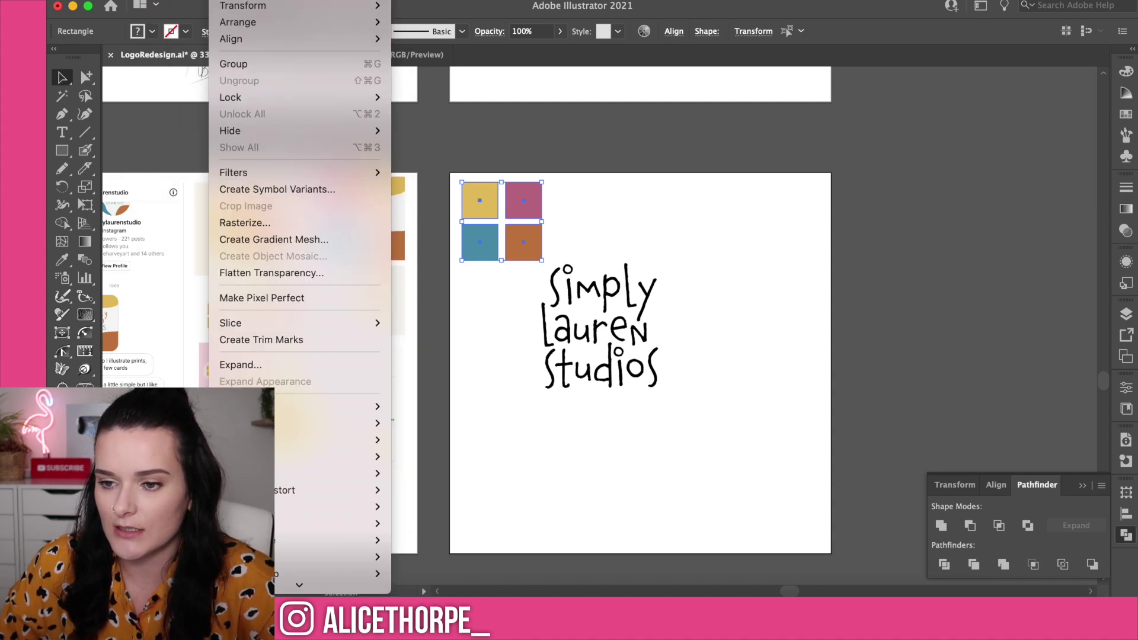
mouse_move(237, 271)
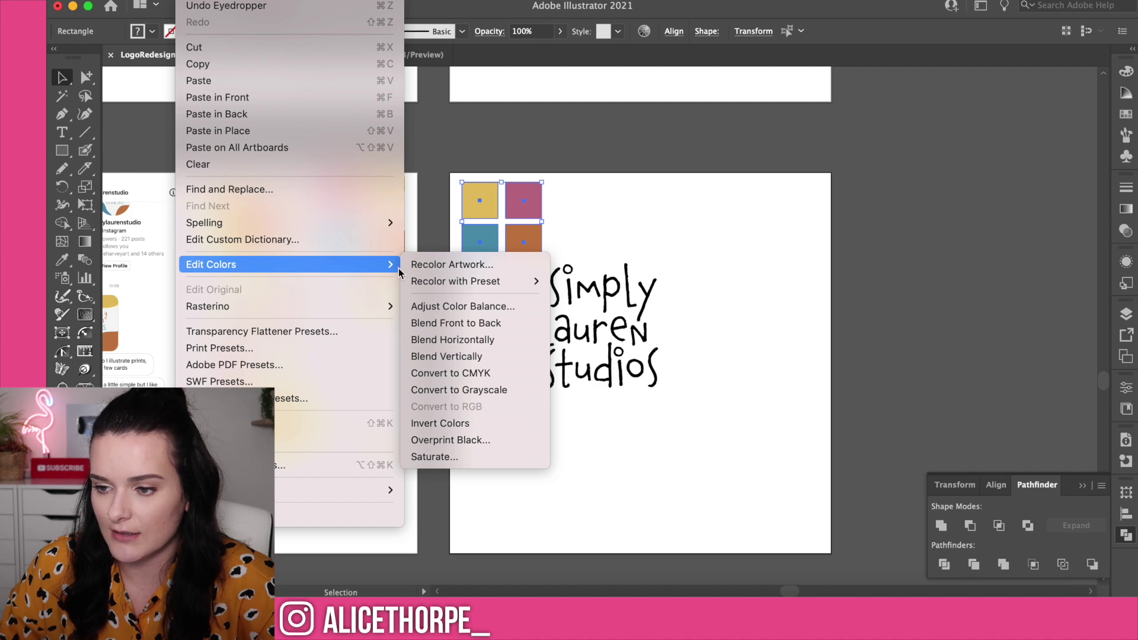
click(452, 264)
drag(631, 107, 808, 89)
drag(840, 487, 874, 487)
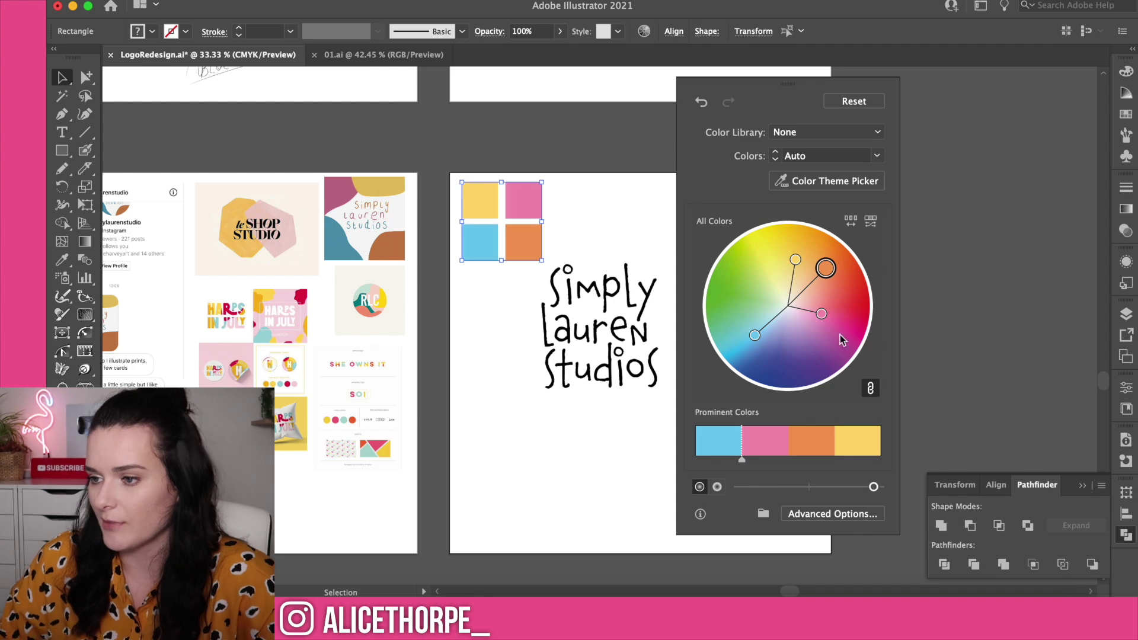
click(655, 102)
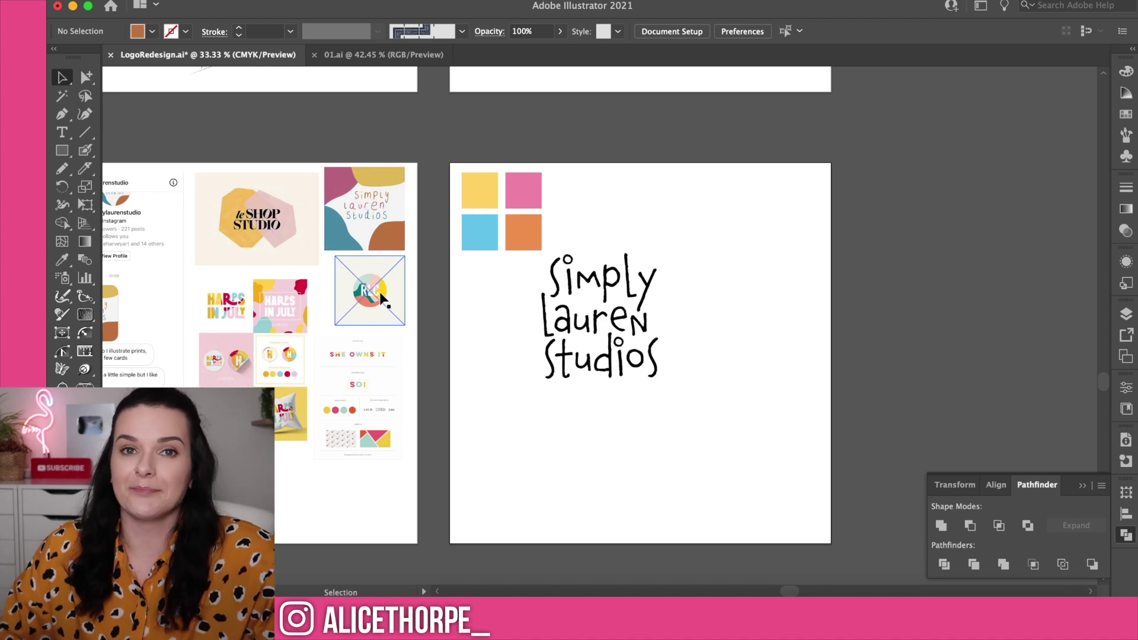
Move the whole simply lauren studios lettering to the upper-right corner of the artboard.
click(62, 154)
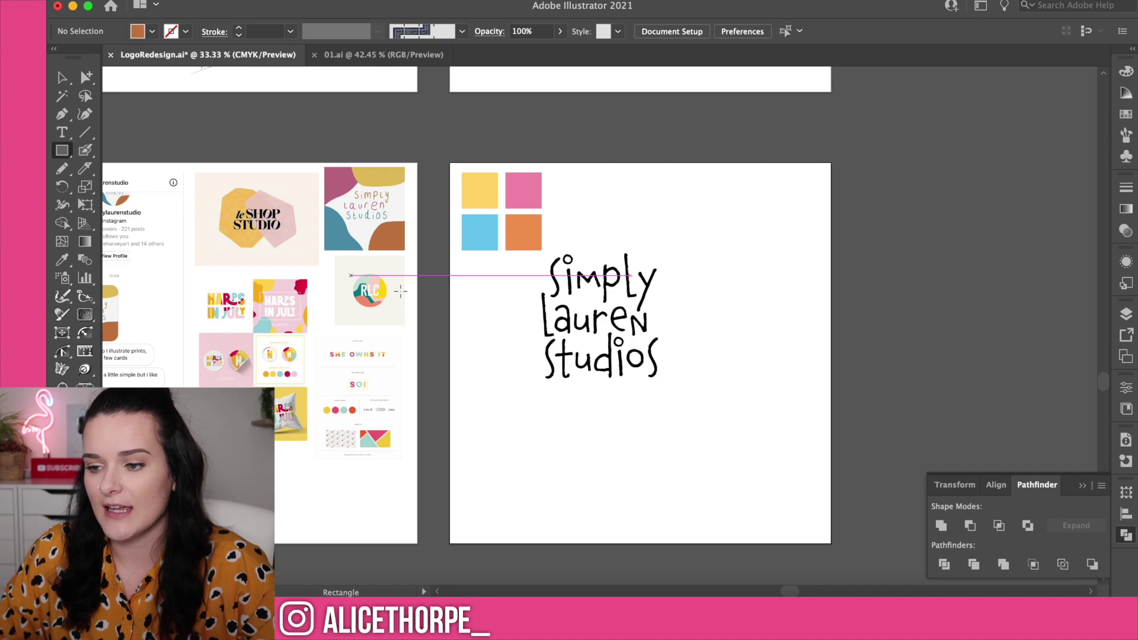
key(v)
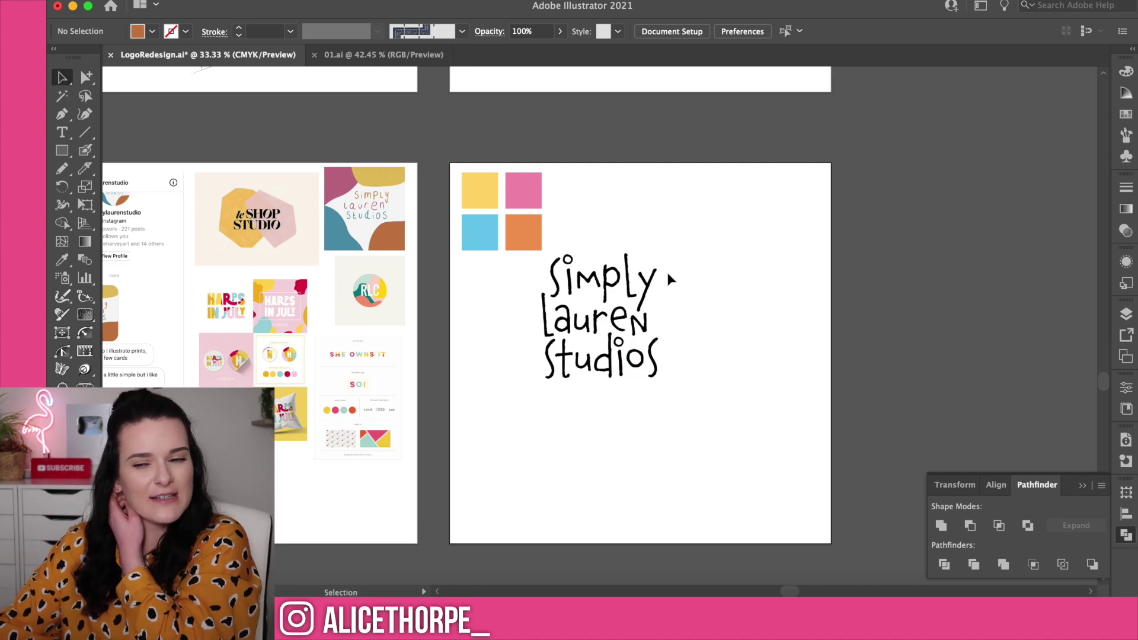
click(561, 411)
click(706, 364)
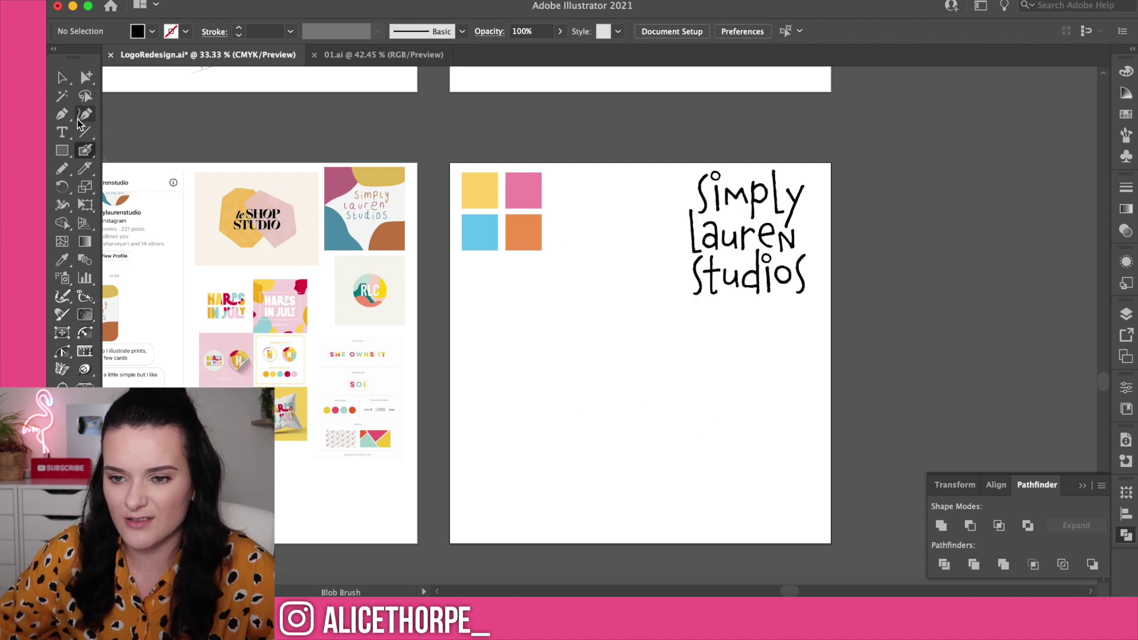
Draw a closed freehand blob with the Pencil tool below the swatches and fill it with the sampled blue.
click(84, 132)
key(n)
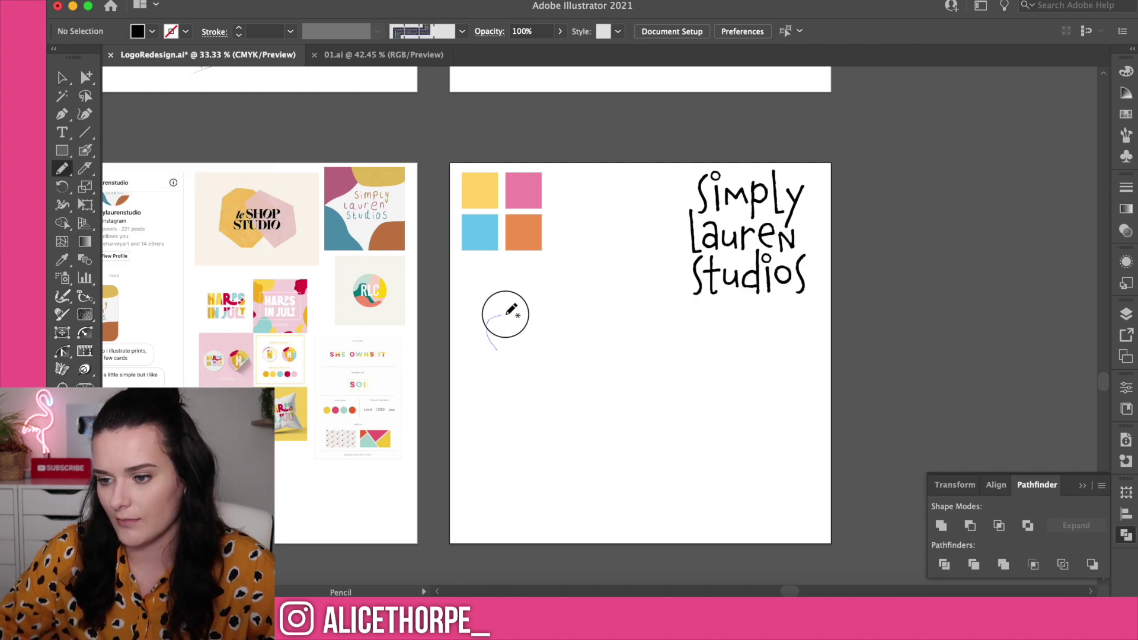
mouse_move(497, 350)
mouse_down()
mouse_move(579, 315)
mouse_move(589, 363)
mouse_move(540, 384)
mouse_move(500, 363)
mouse_move(497, 349)
mouse_up()
key(i)
click(483, 234)
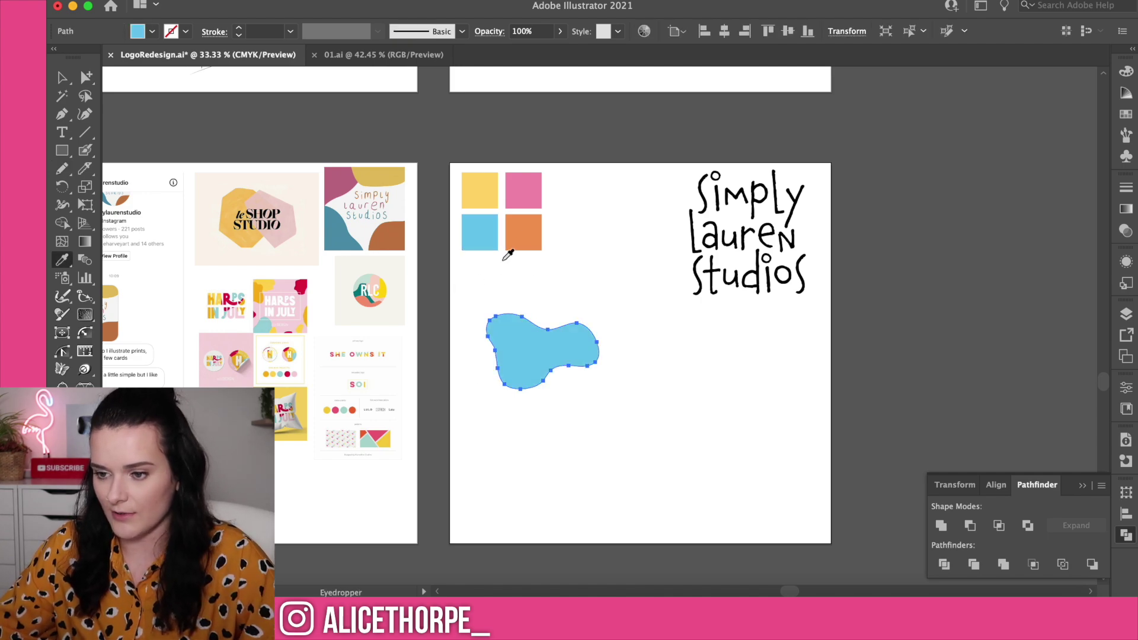
key(v)
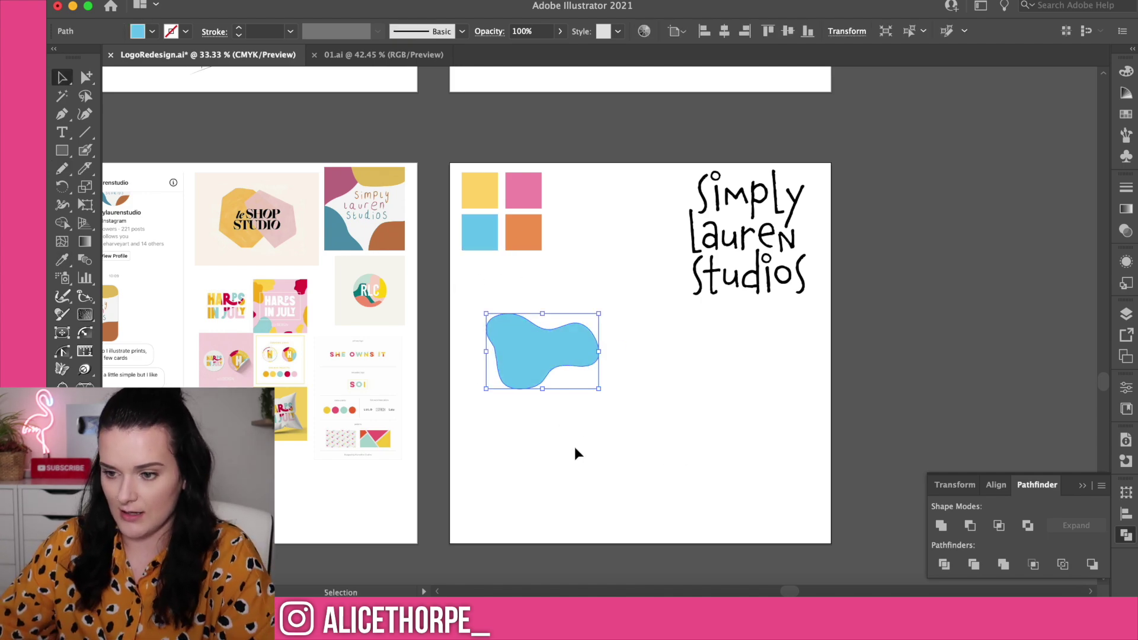
Draw a second freehand blob overlapping the right end of the blue one and fill it with the sampled pink.
key(n)
drag(583, 413, 582, 403)
key(i)
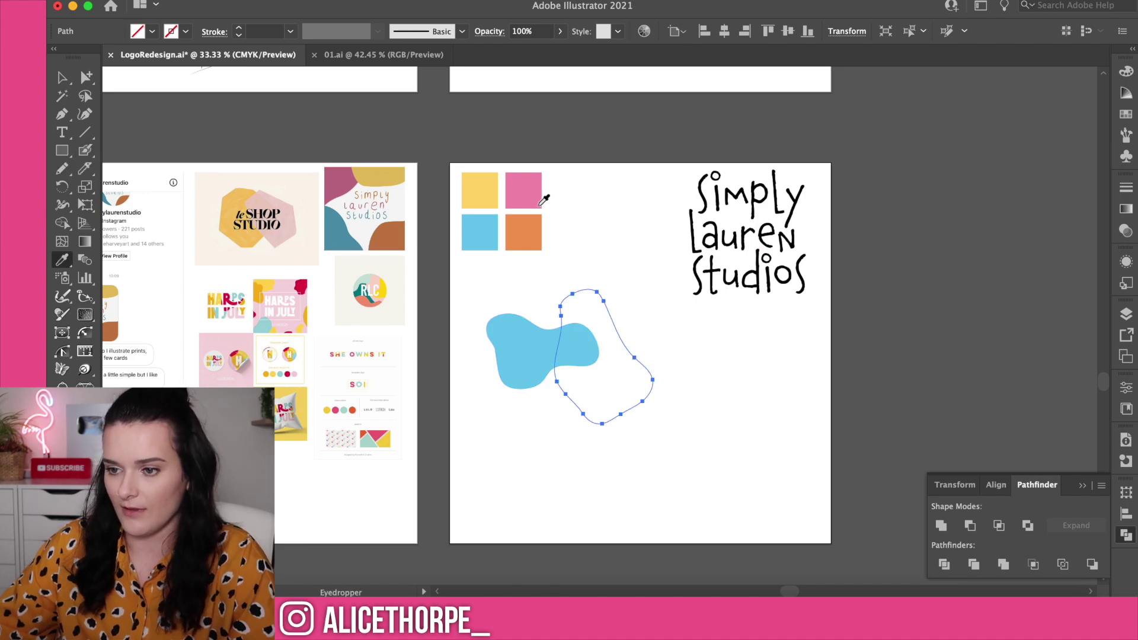
click(527, 192)
key(v)
Draw a smaller freehand blob over the lower edge of the blue one and fill it with the sampled yellow.
key(n)
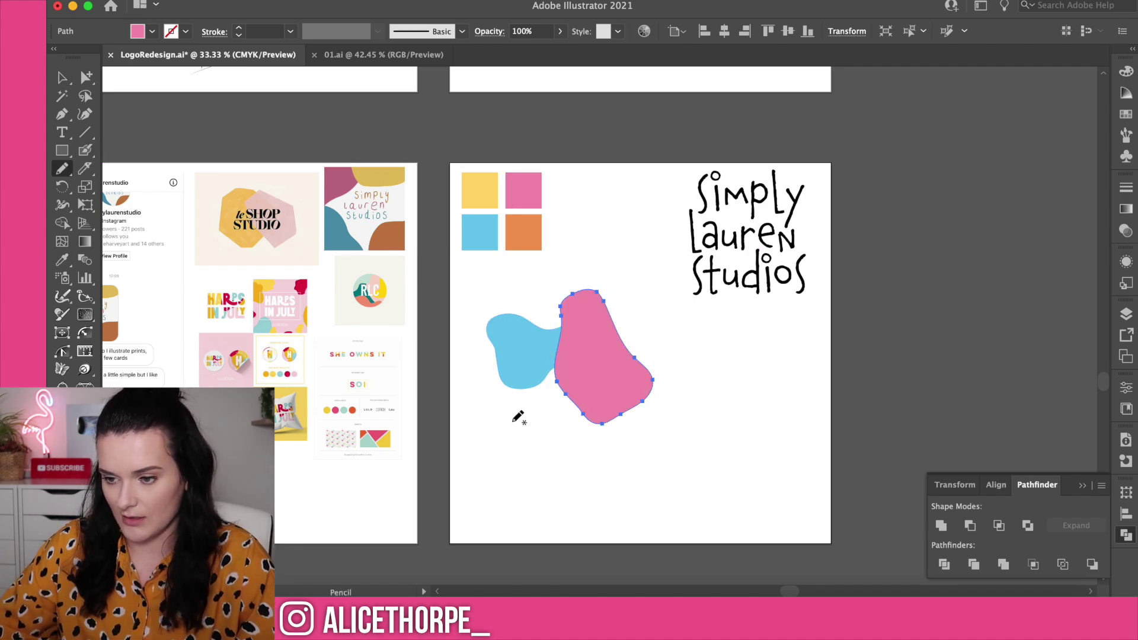
mouse_move(511, 419)
mouse_down()
mouse_move(490, 371)
mouse_move(556, 366)
mouse_move(557, 404)
mouse_move(533, 423)
mouse_move(504, 415)
mouse_up()
key(i)
click(479, 190)
key(v)
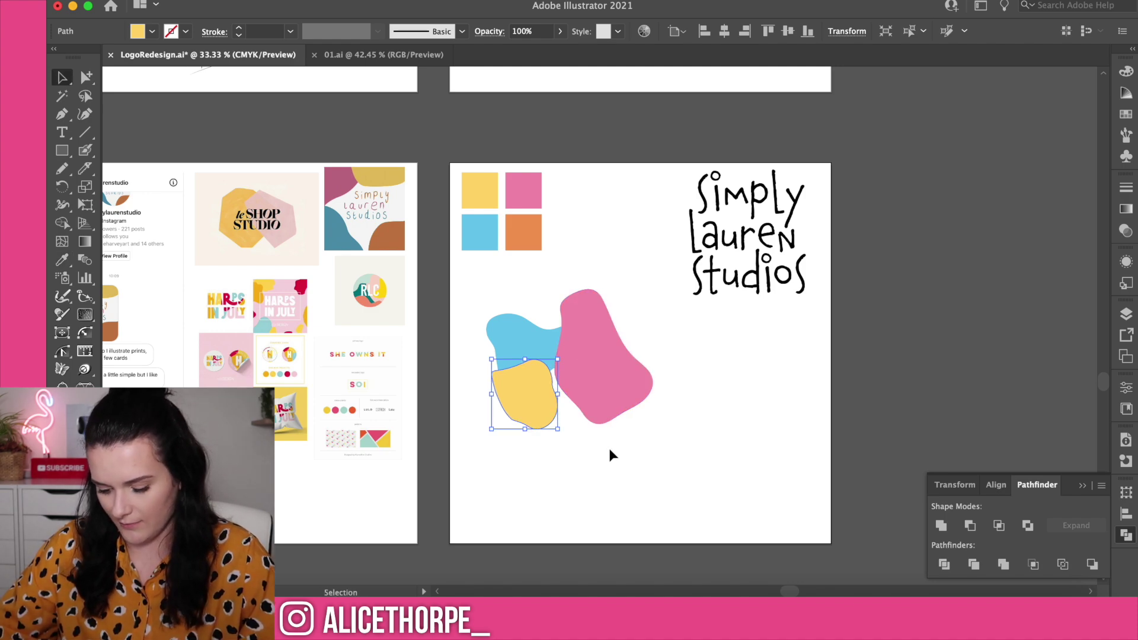
Add an orange freehand blob behind the others and rearrange the four shapes with blue overlapping orange and pink.
key(p)
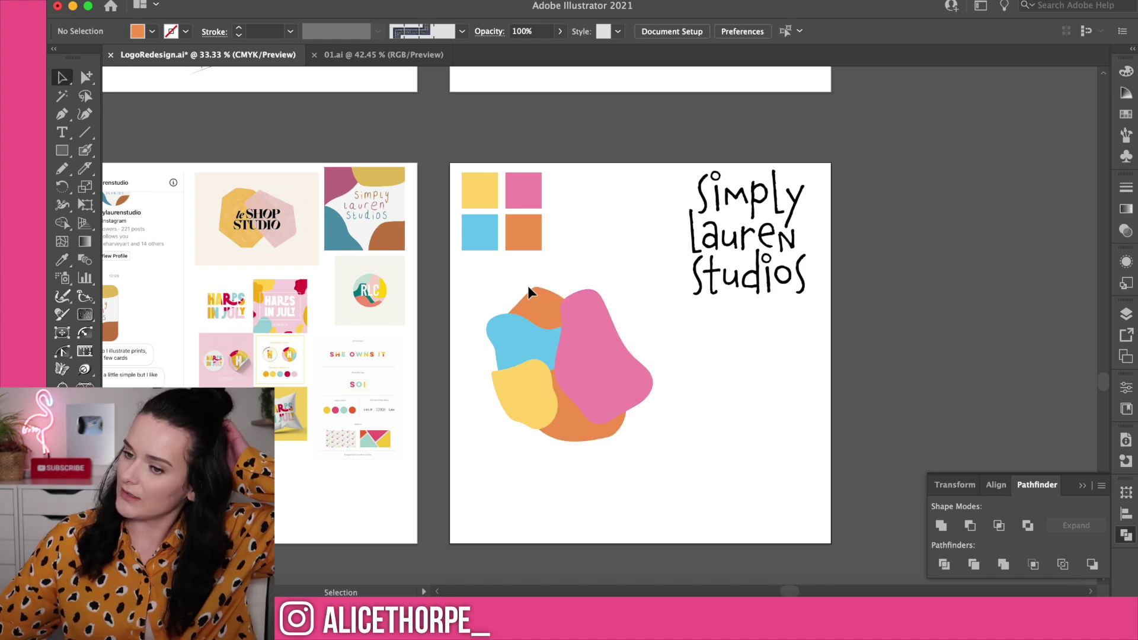
click(535, 295)
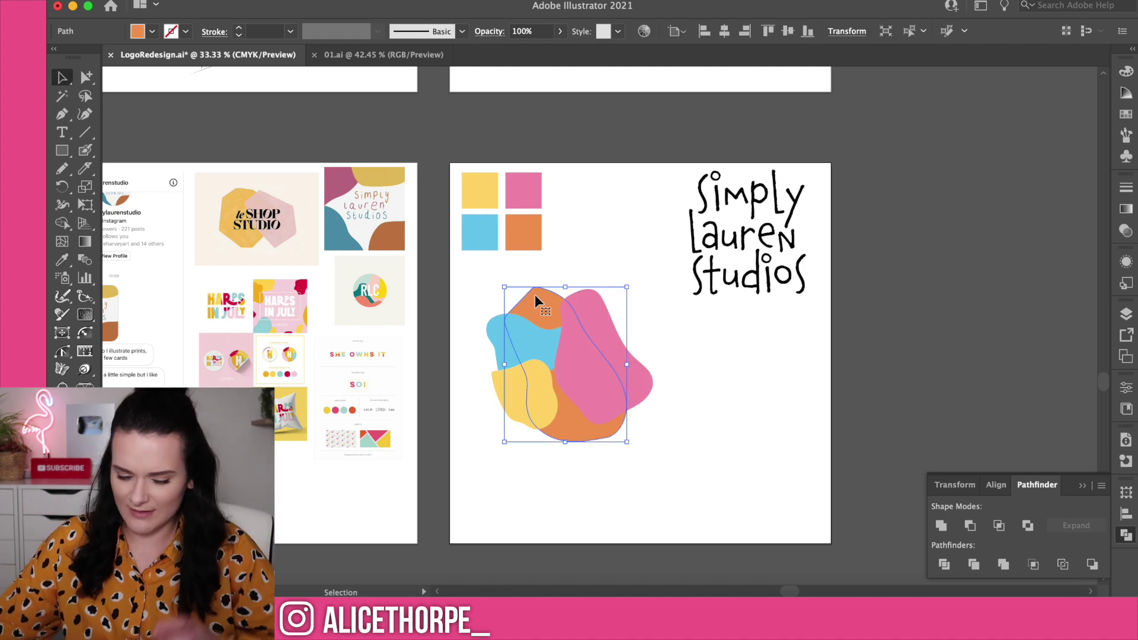
drag(508, 292, 627, 436)
click(762, 412)
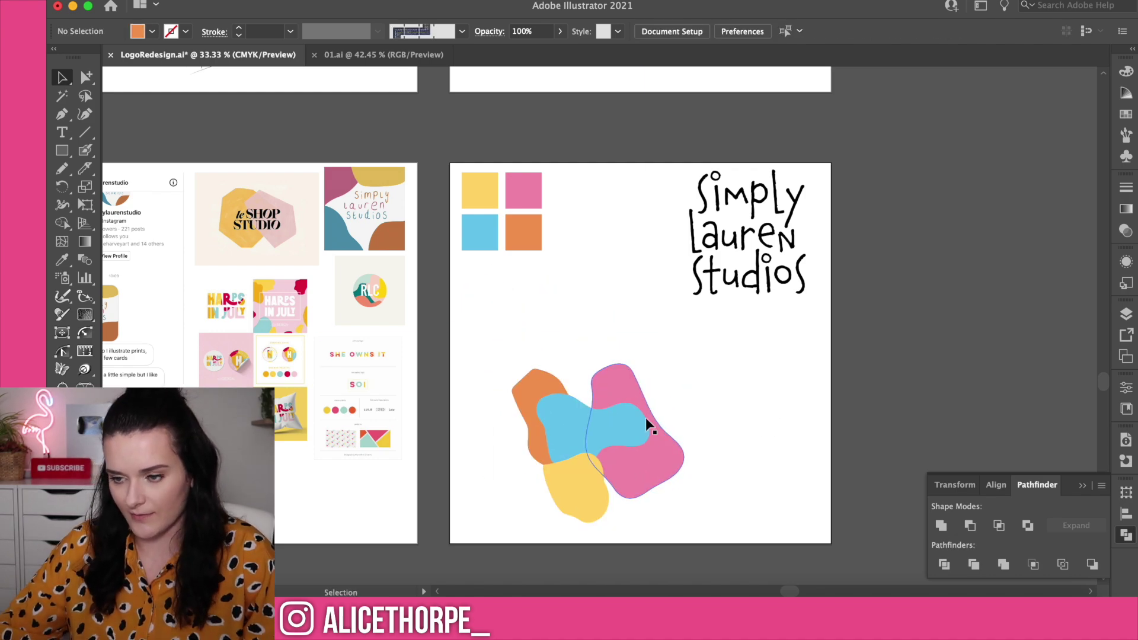
Draw a large circle with the Ellipse tool over the cluster of coloured blobs.
scroll(397, 369, down, 1)
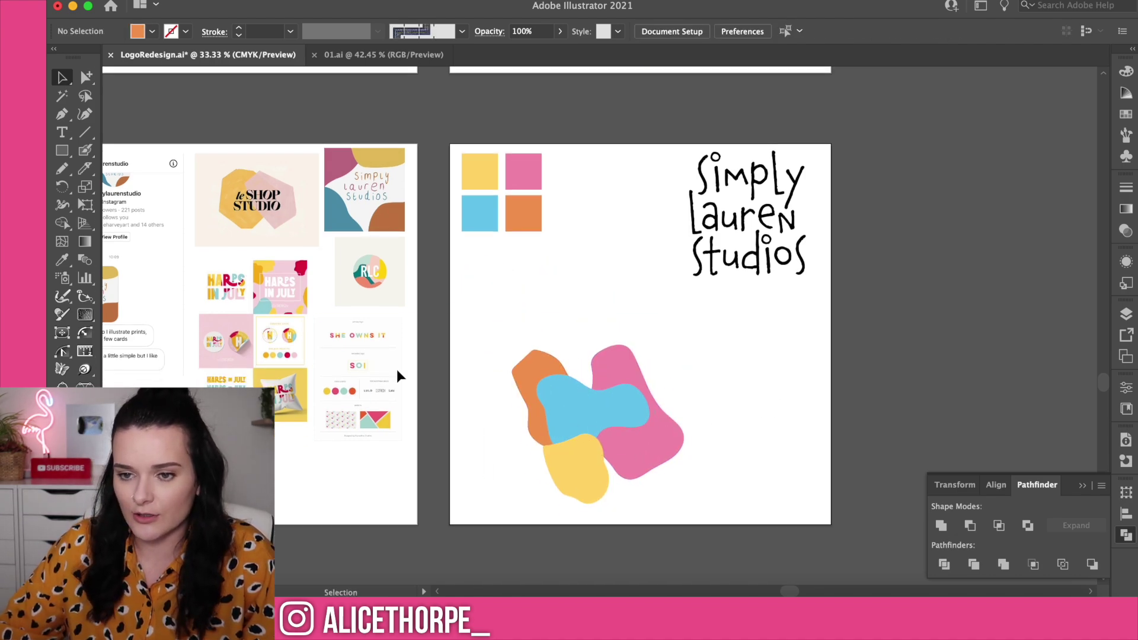
key(m)
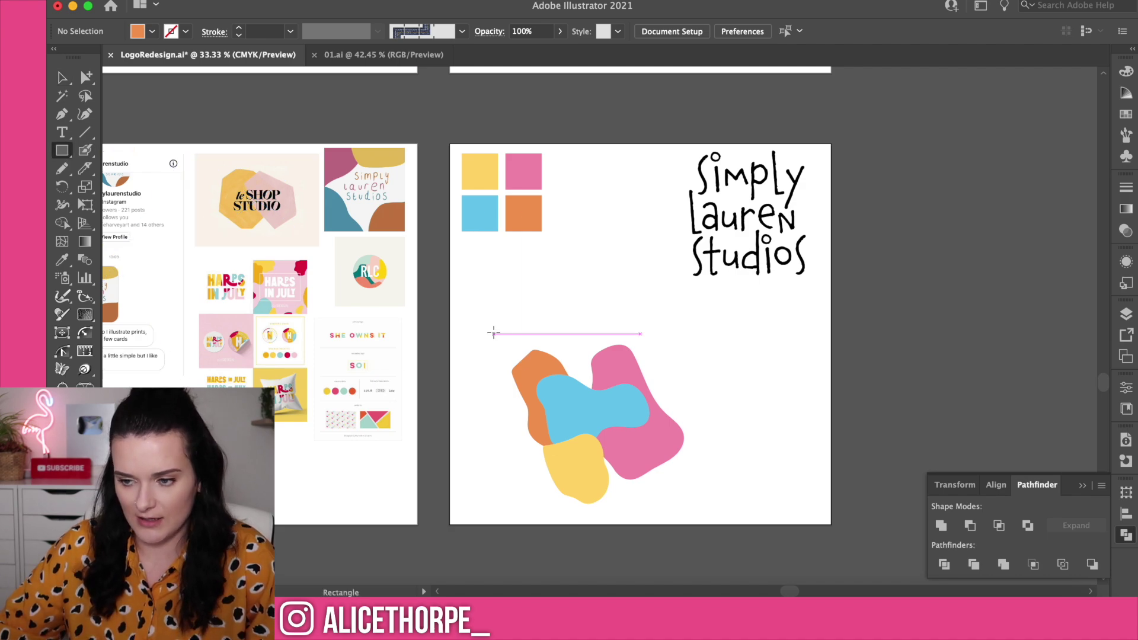
mouse_move(60, 155)
mouse_down()
mouse_move(83, 158)
mouse_move(95, 192)
mouse_up()
drag(509, 345, 667, 478)
key(v)
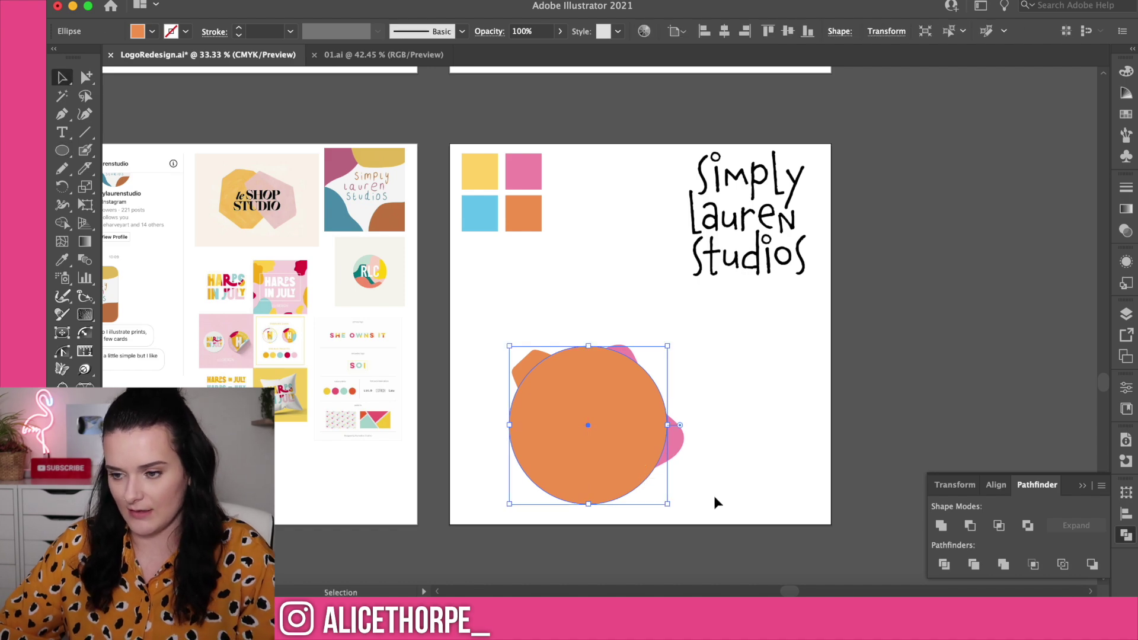
Mask the four coloured blobs with a smaller circle, then shift the yellow, blue and orange blobs to fill it.
key(Delete)
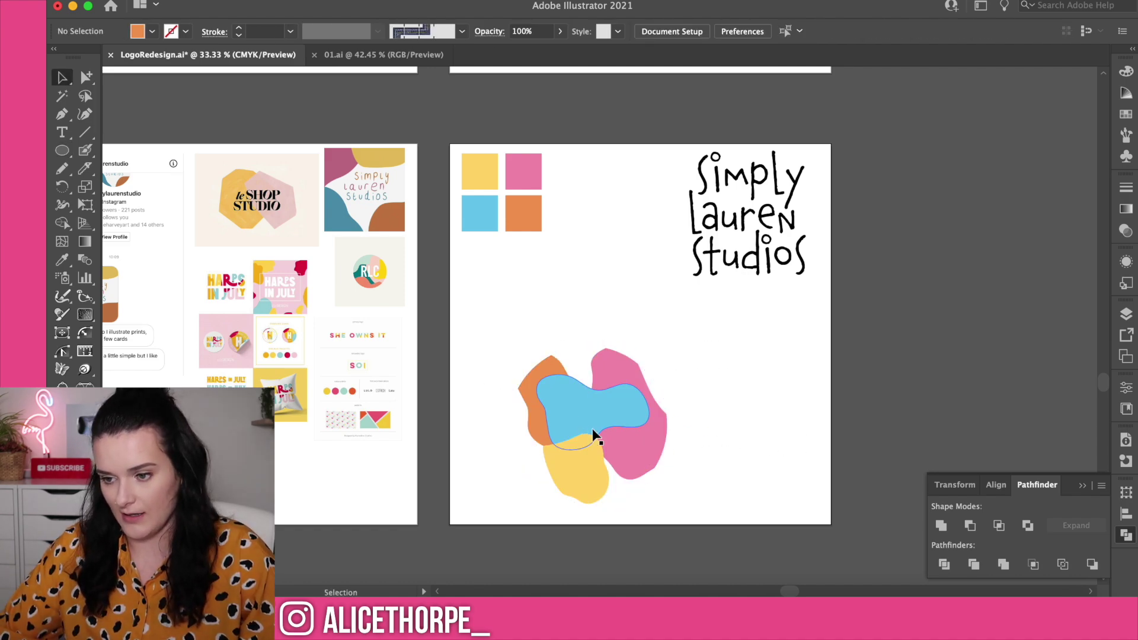
drag(544, 504, 504, 516)
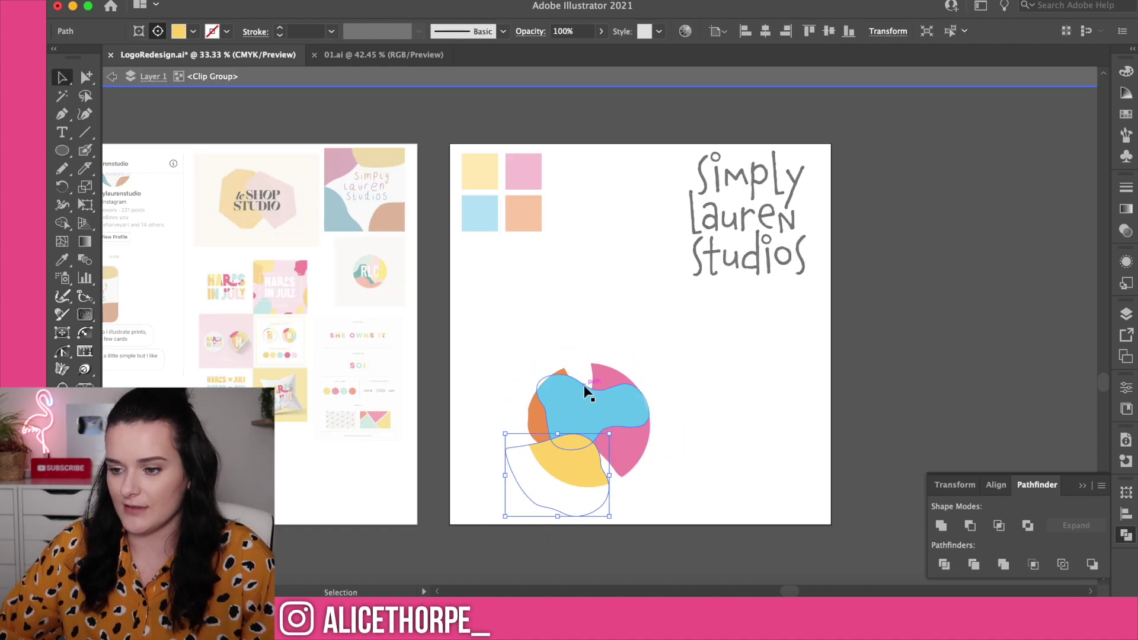
click(576, 385)
drag(534, 373, 532, 371)
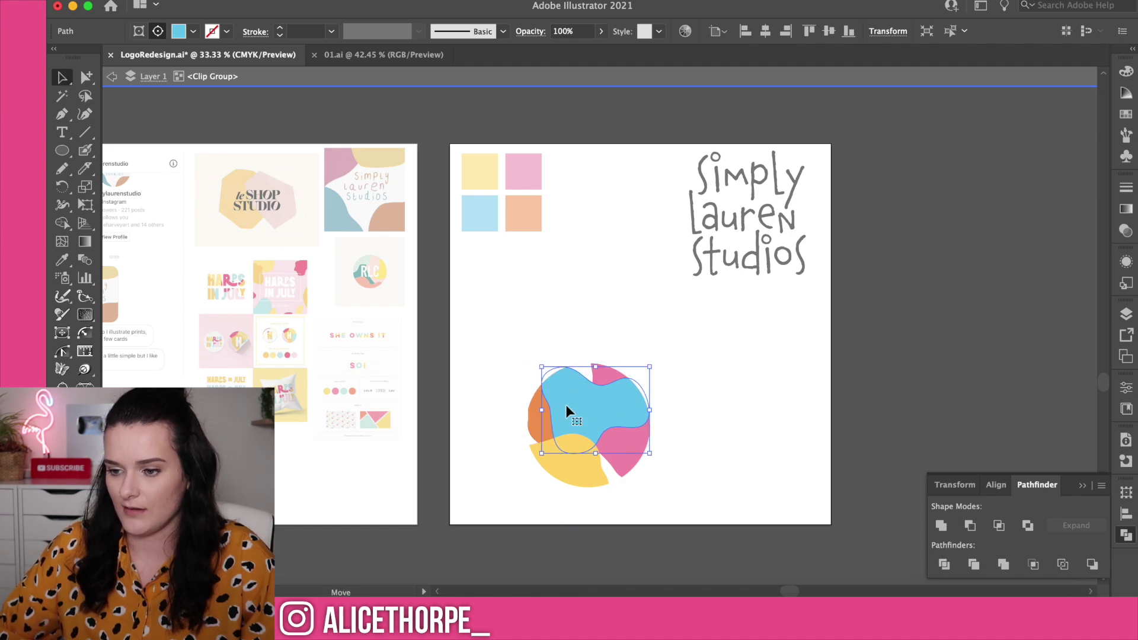
drag(535, 423, 526, 430)
click(542, 420)
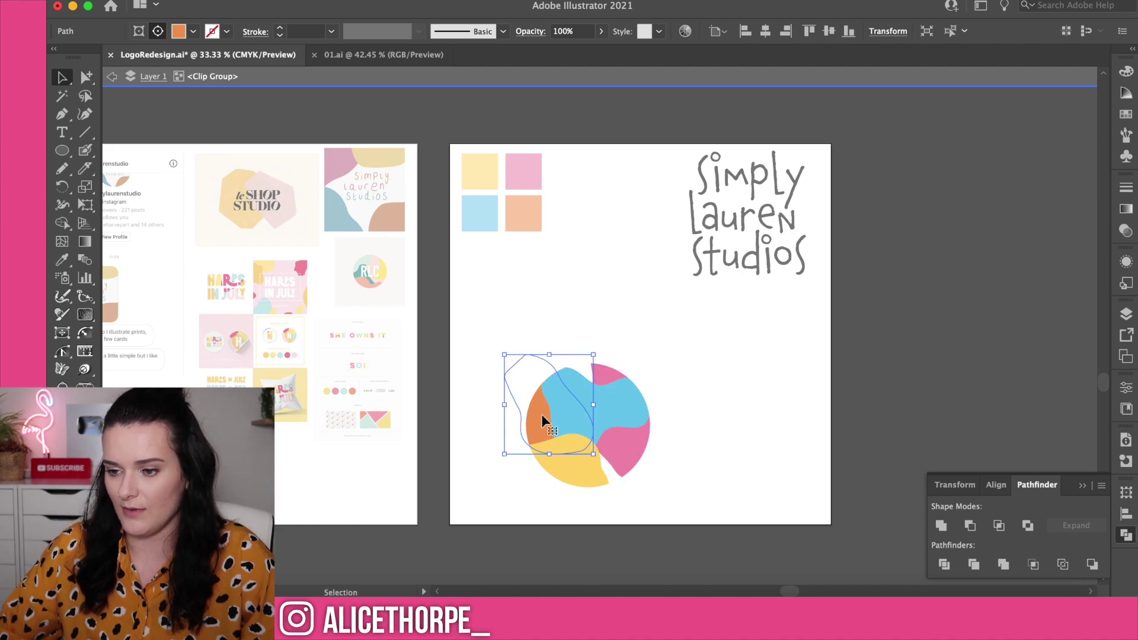
click(649, 305)
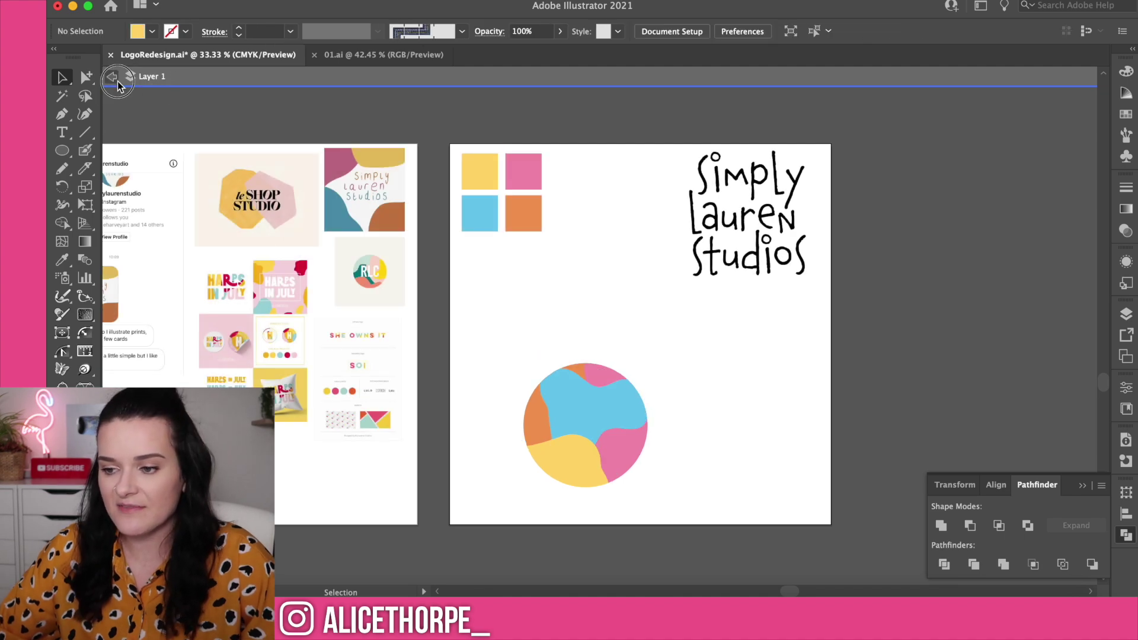
double_click(649, 305)
Place a reduced copy of the black Simply Lauren Studios lettering over the coloured circle and fill it white.
key(a)
drag(665, 145, 821, 277)
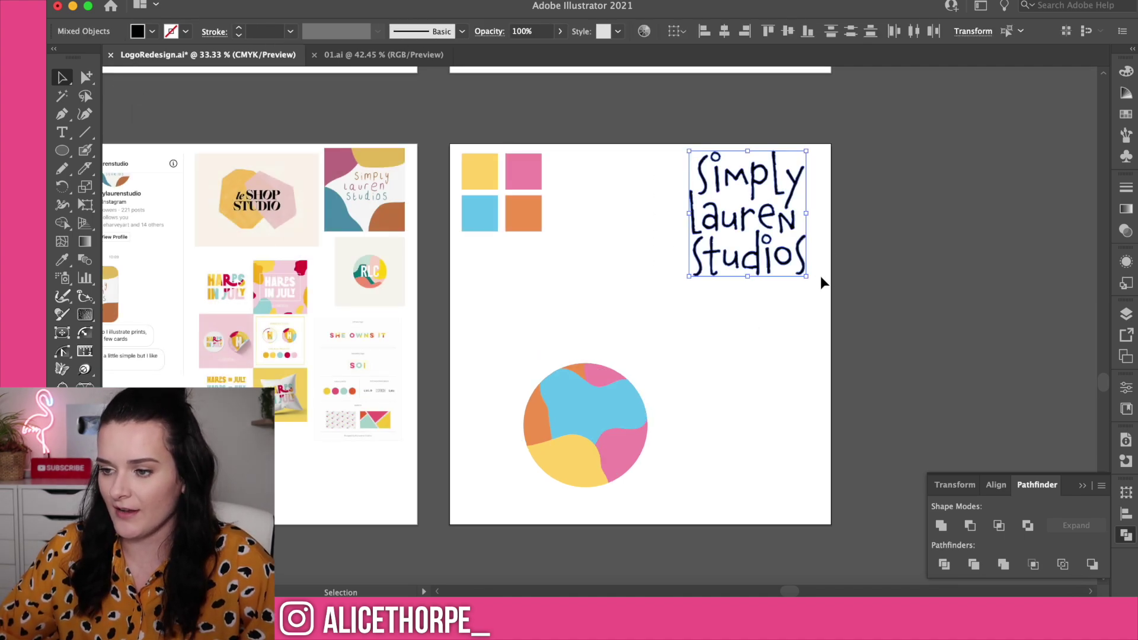
key(v)
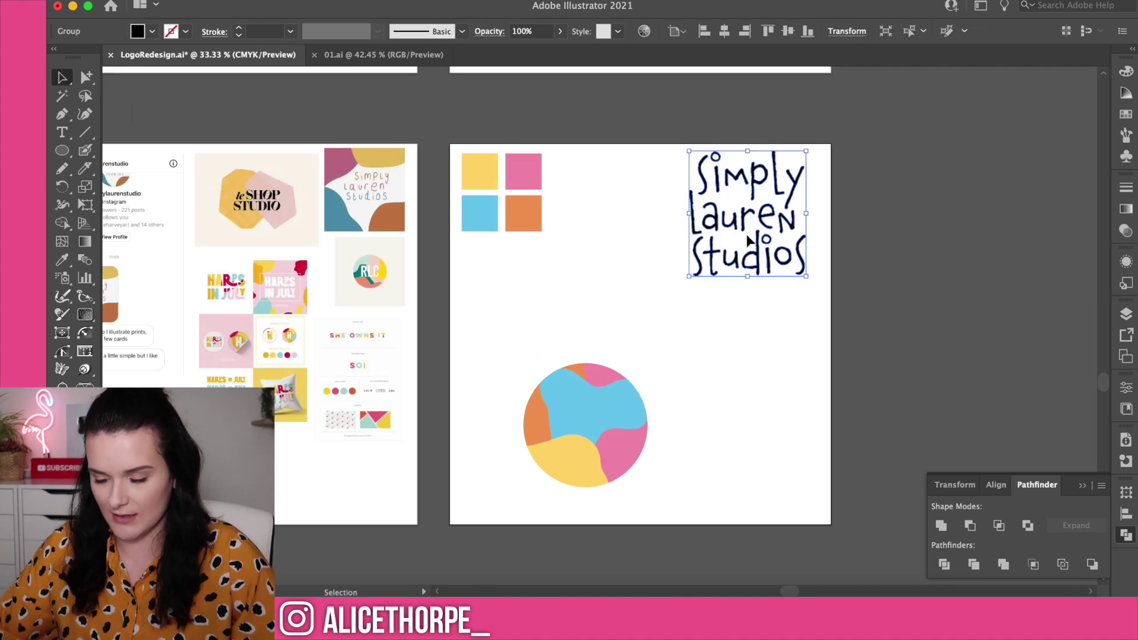
drag(750, 236, 610, 405)
key(i)
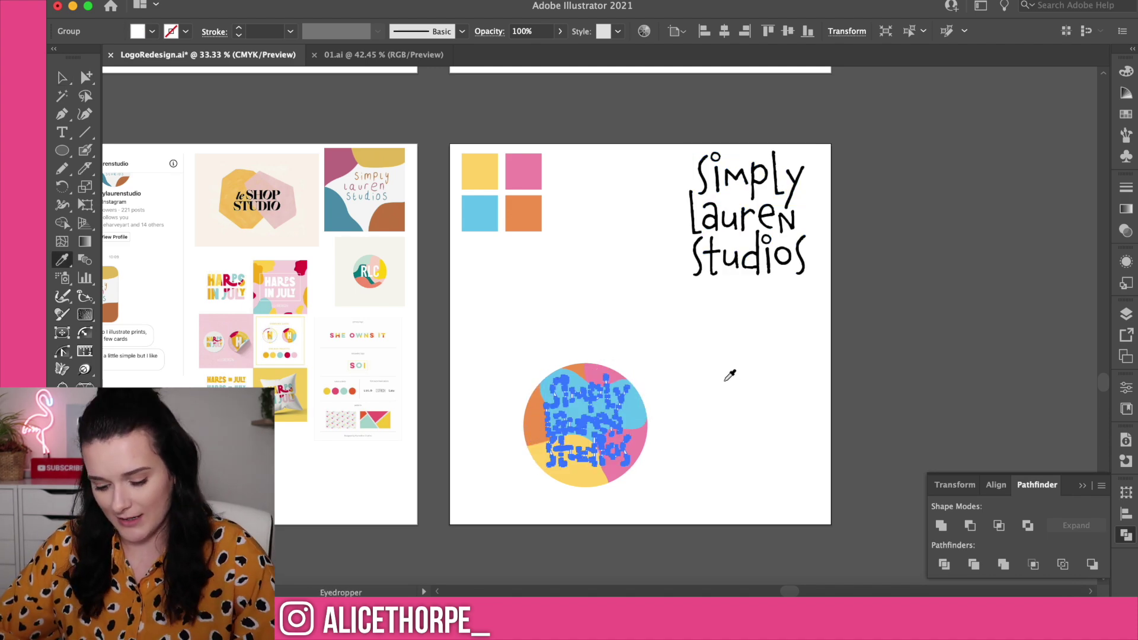
click(730, 375)
key(v)
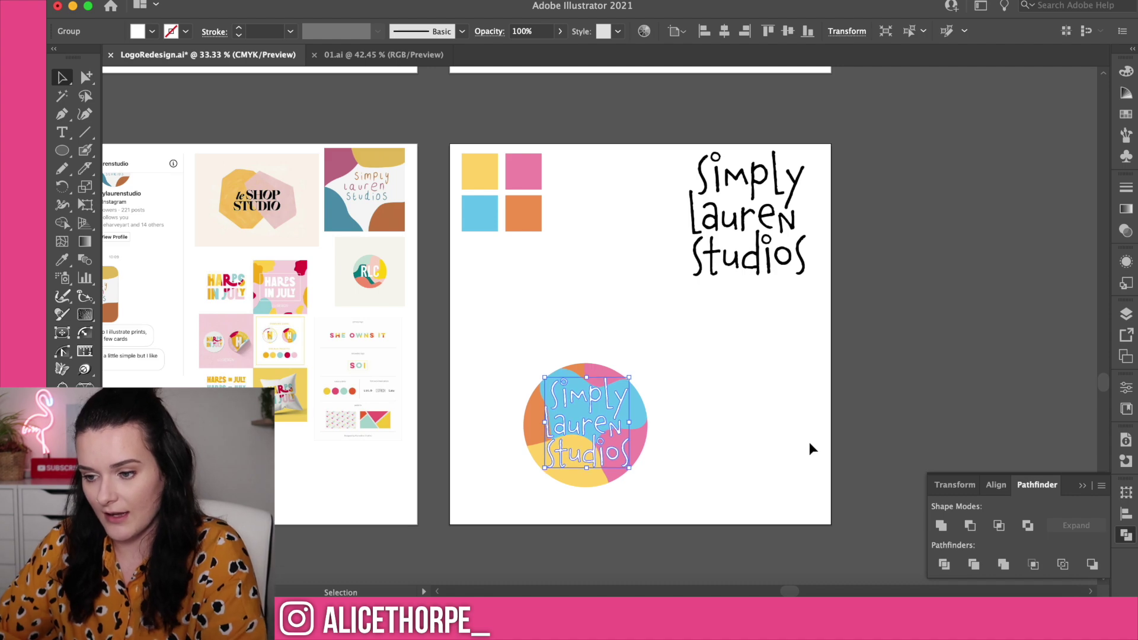
click(793, 468)
drag(599, 415, 548, 323)
key(super+equal)
key(super+equal)
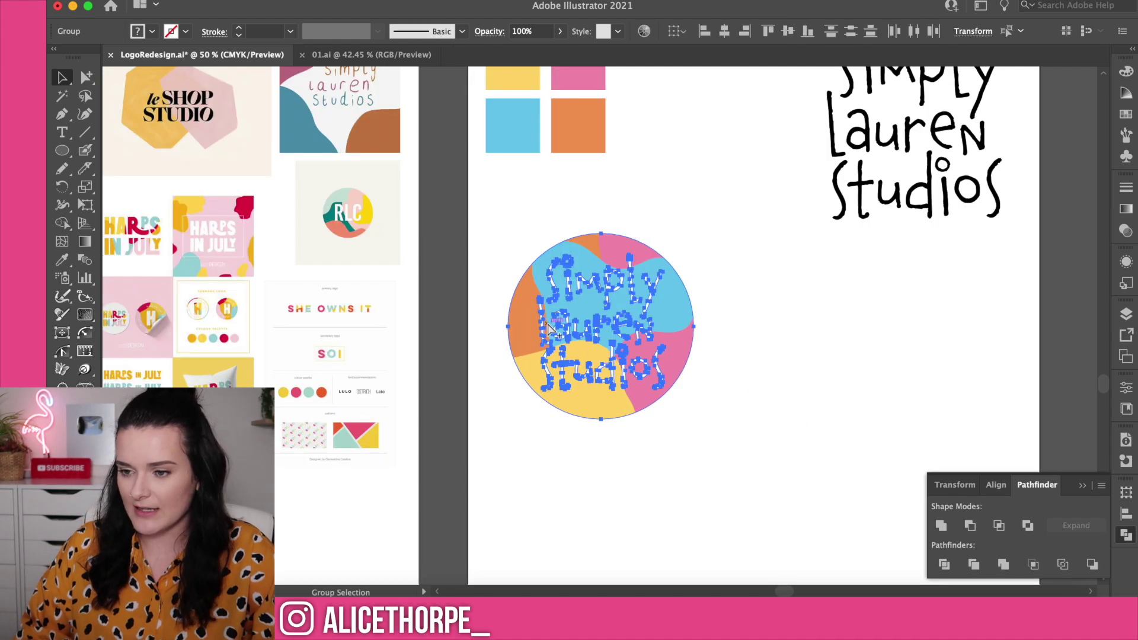
click(767, 403)
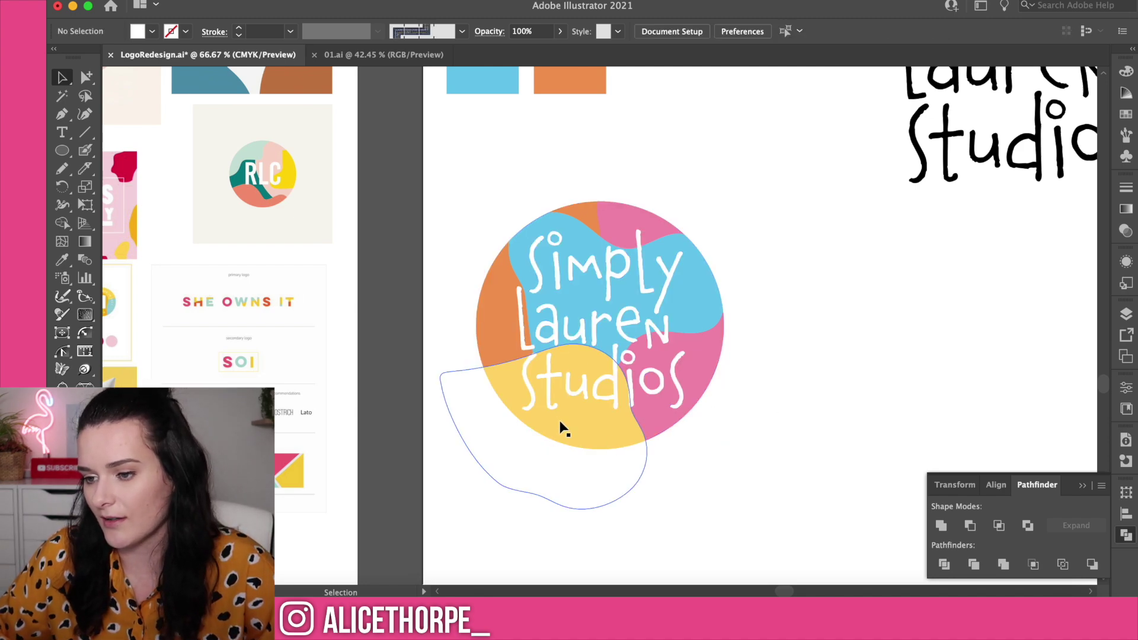
Set the yellow blob inside the circle to a slightly deeper, darker yellow with the Color Picker.
double_click(617, 428)
double_click(69, 451)
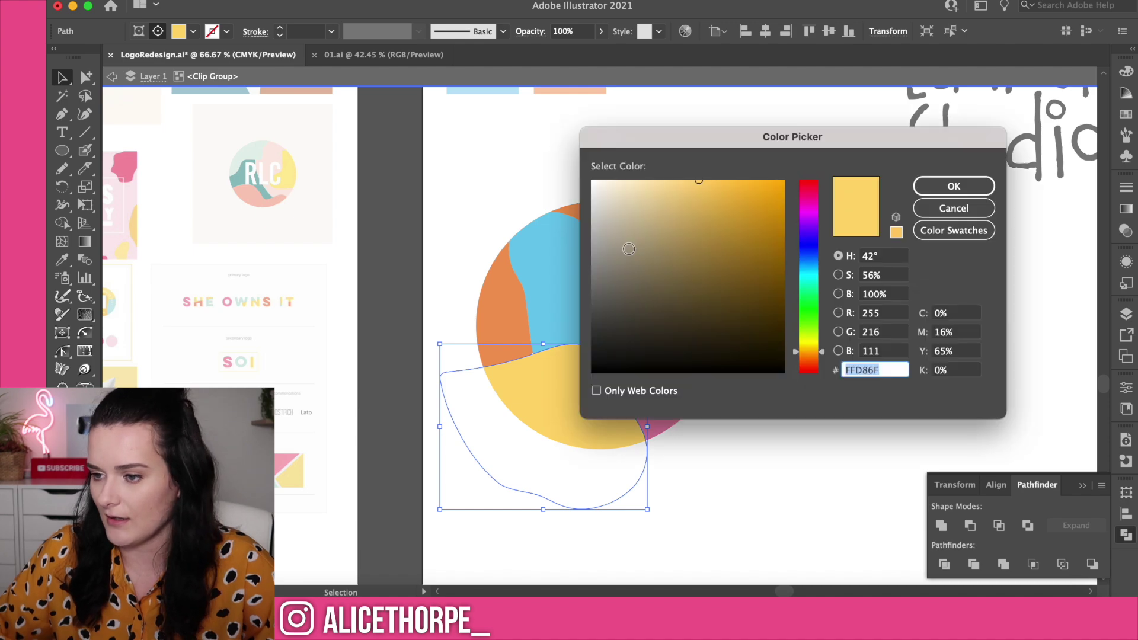
drag(699, 180, 710, 187)
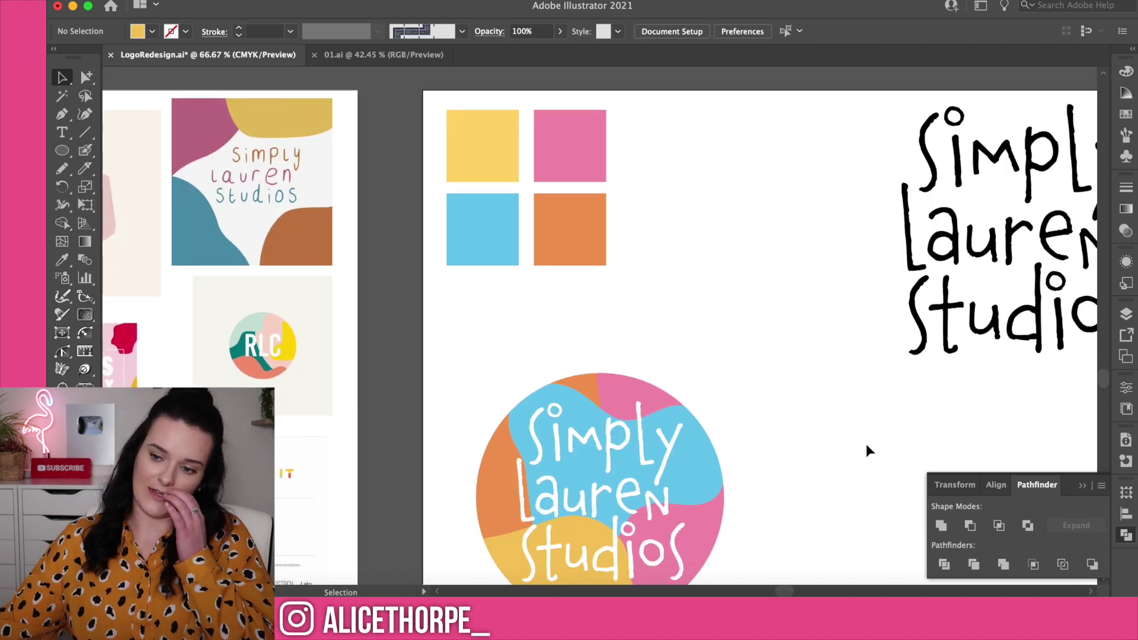
Draw a deep yellow square beside the circular logo and place the black lettering, scaled down, in its centre.
scroll(866, 443, down, 5)
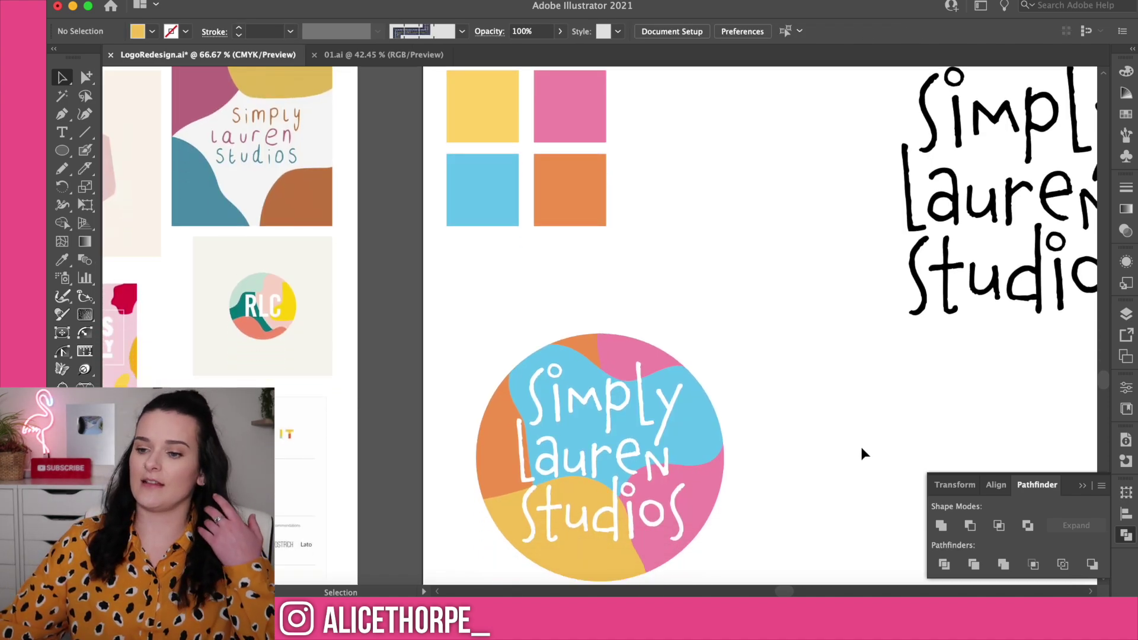
scroll(860, 455, down, 2)
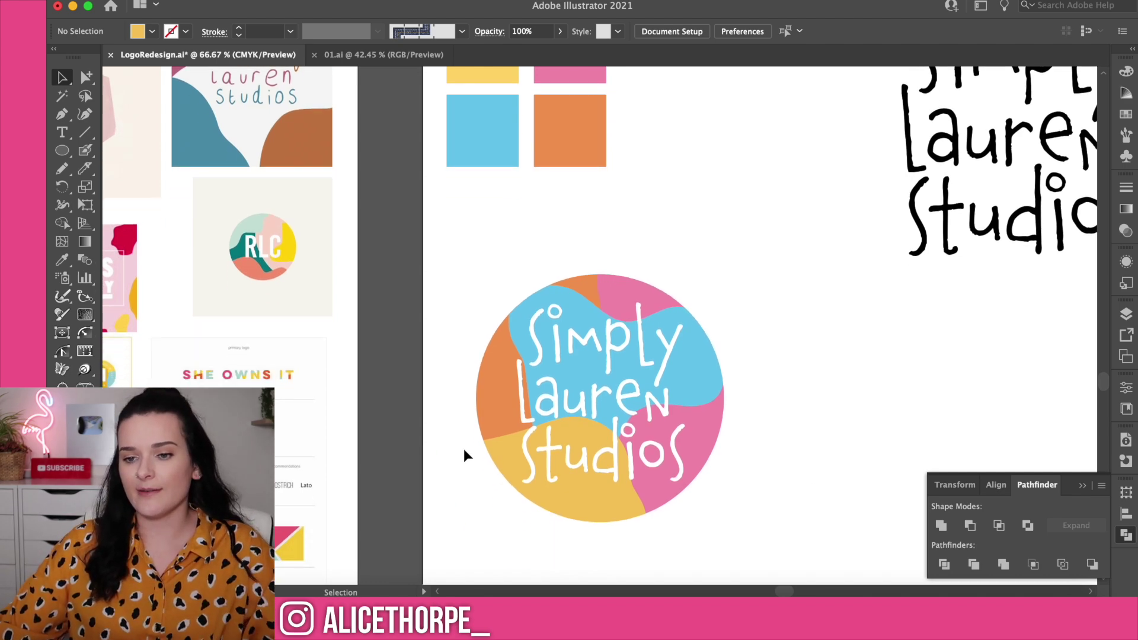
scroll(465, 452, left, 5)
scroll(808, 465, right, 7)
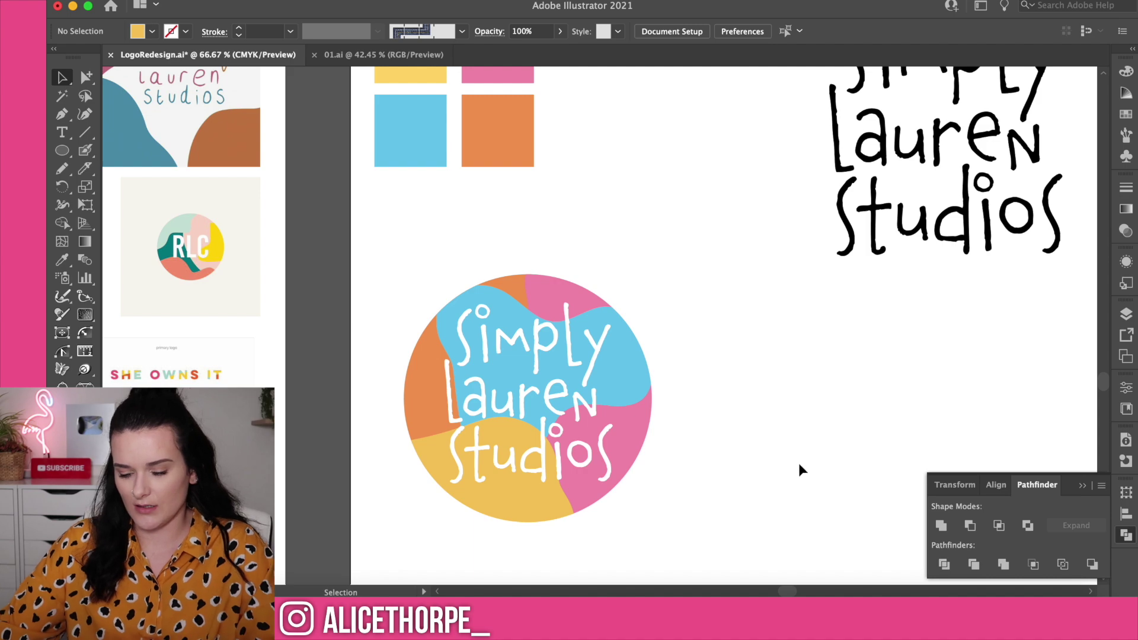
key(super+minus)
key(super+minus)
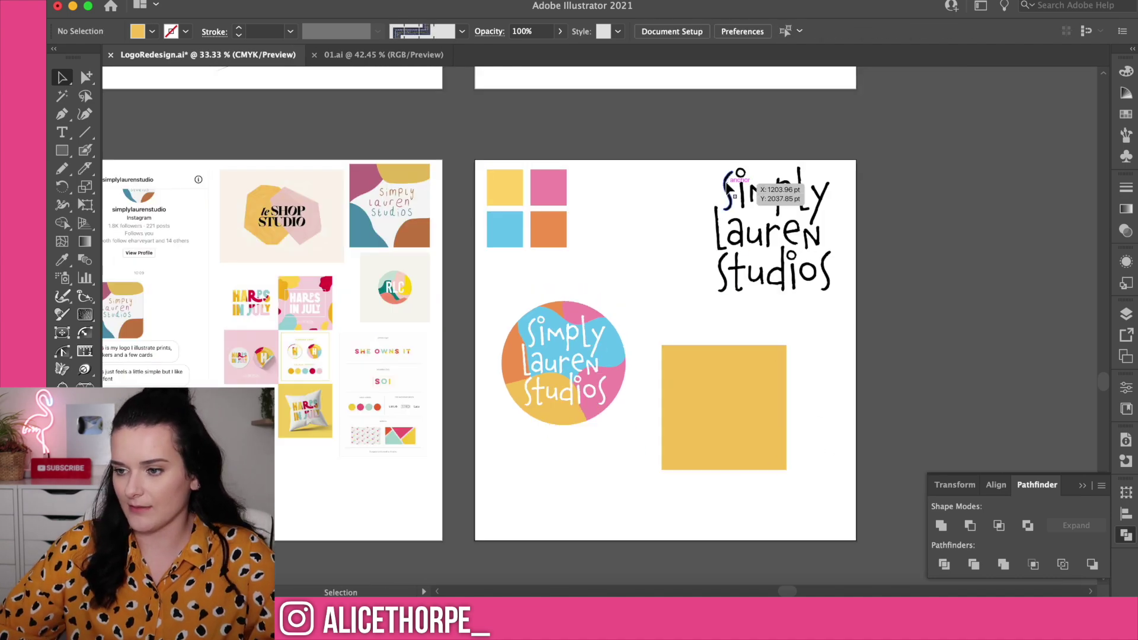
click(797, 234)
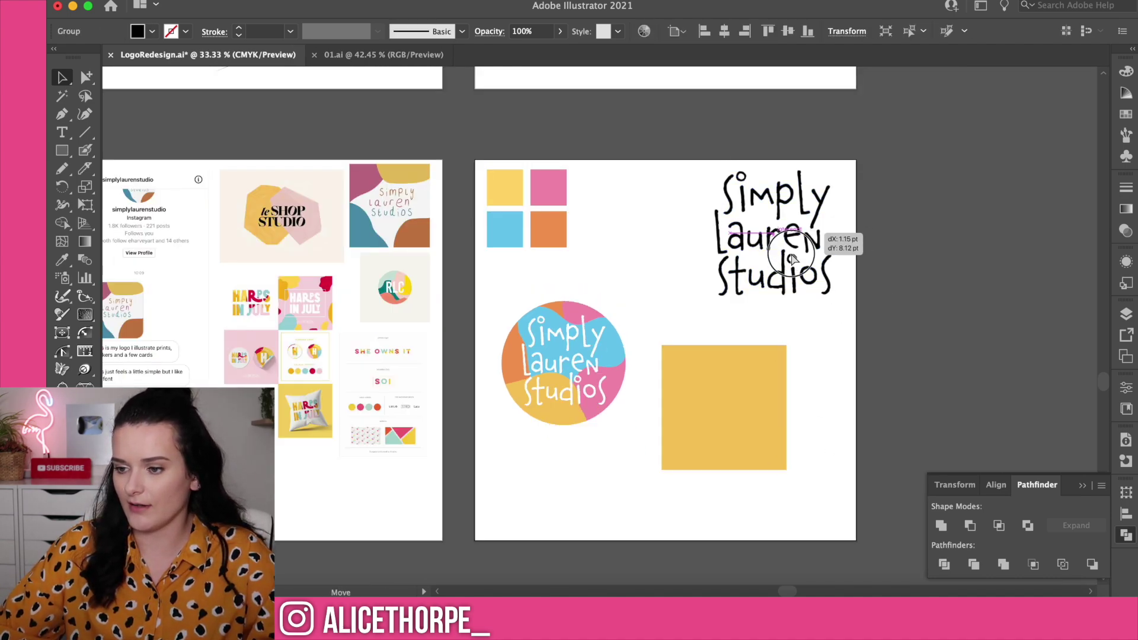
drag(798, 234, 756, 406)
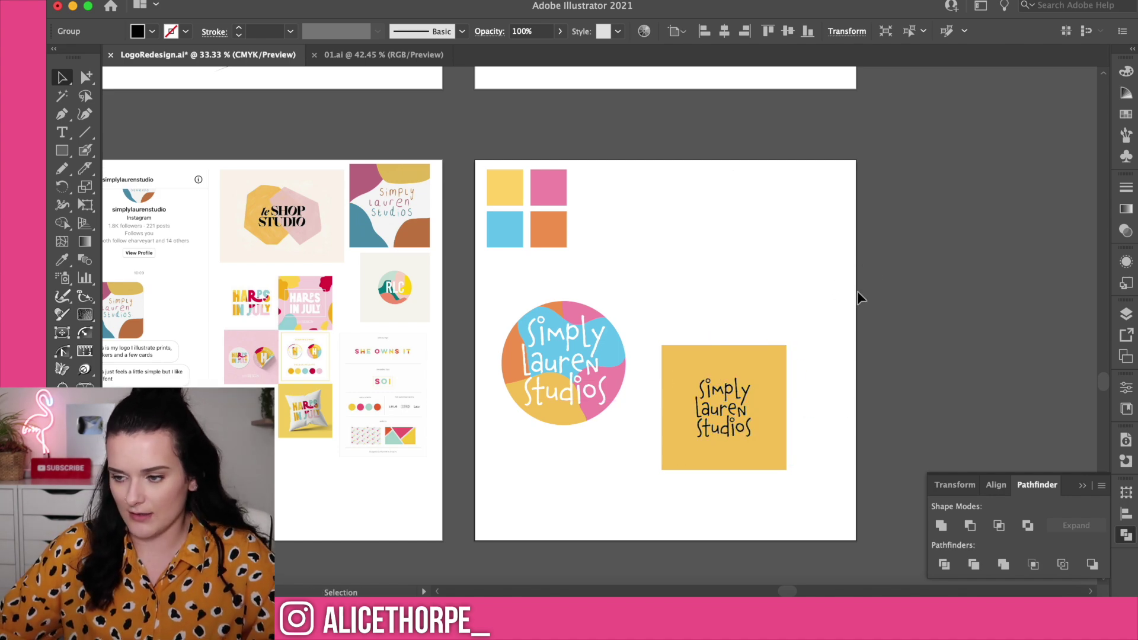
click(858, 293)
Add a smaller square outline with a white stroke around the lettering in the yellow square and make the lettering white.
click(777, 389)
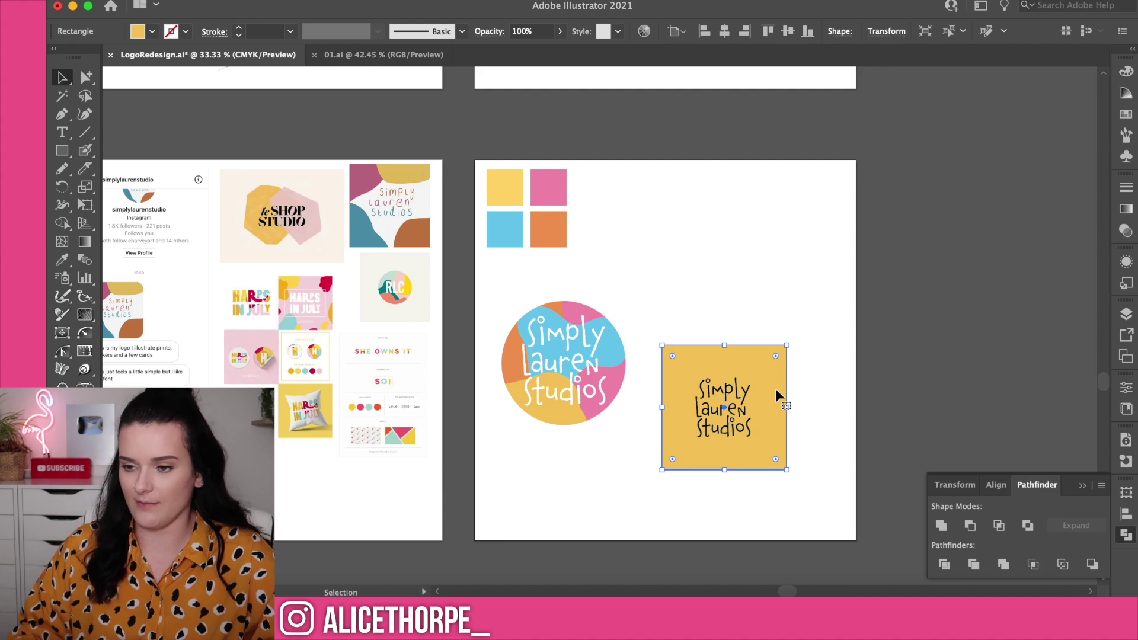
click(788, 300)
click(741, 391)
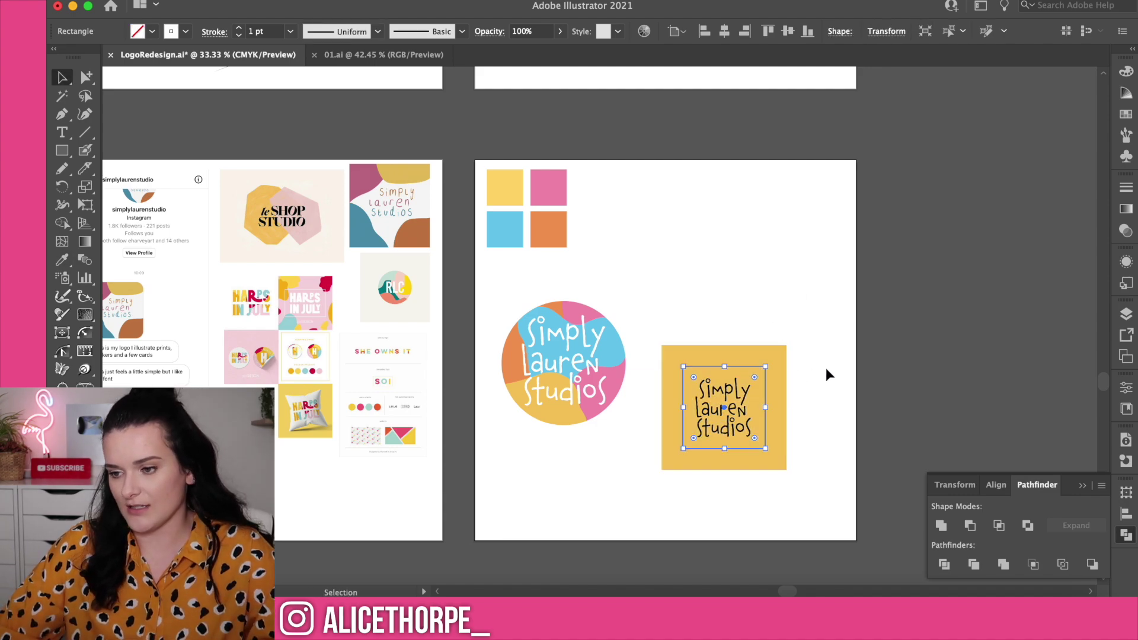
click(1134, 188)
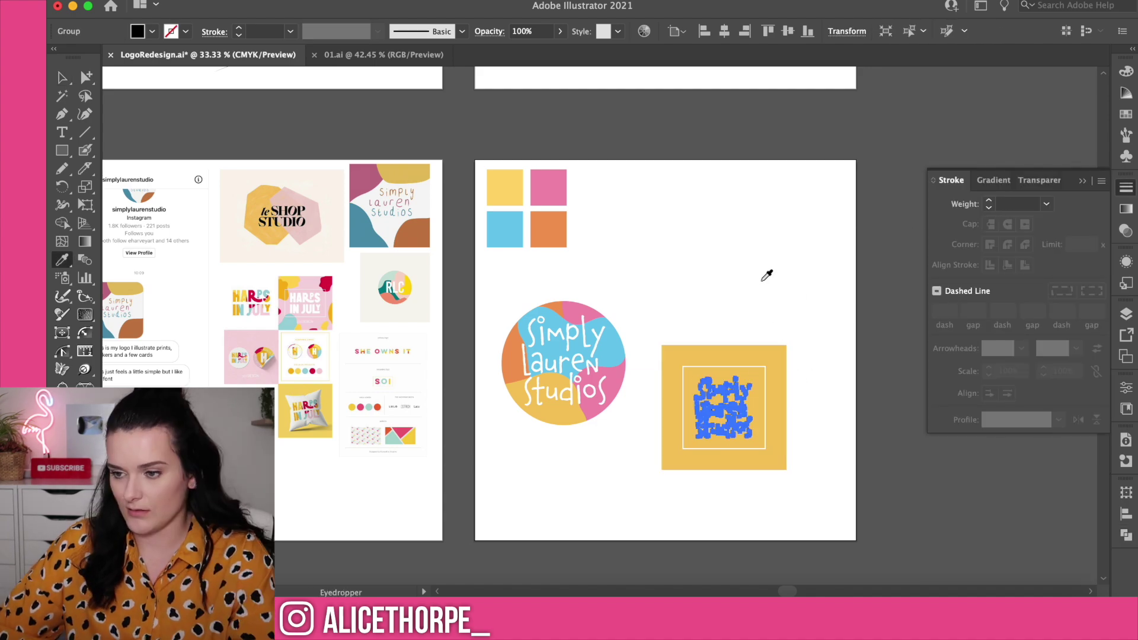
click(859, 397)
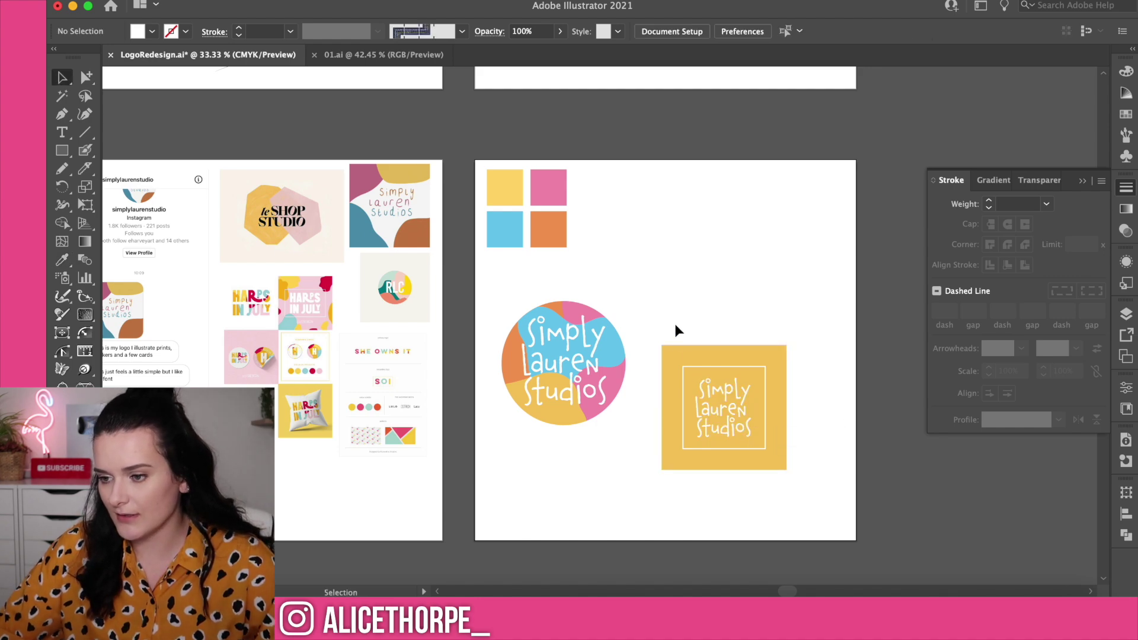
Draw a freehand blob over the yellow square's upper-right corner with the Pencil tool and fill it with the palette blue.
key(super+a)
key(super+equal)
key(super+equal)
click(746, 279)
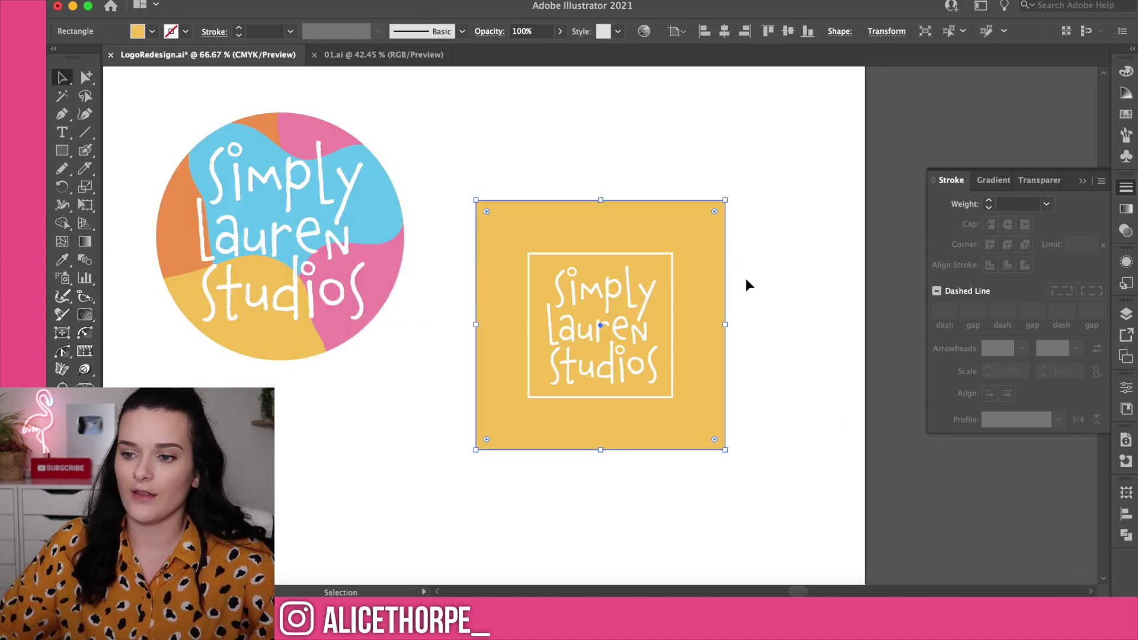
key(n)
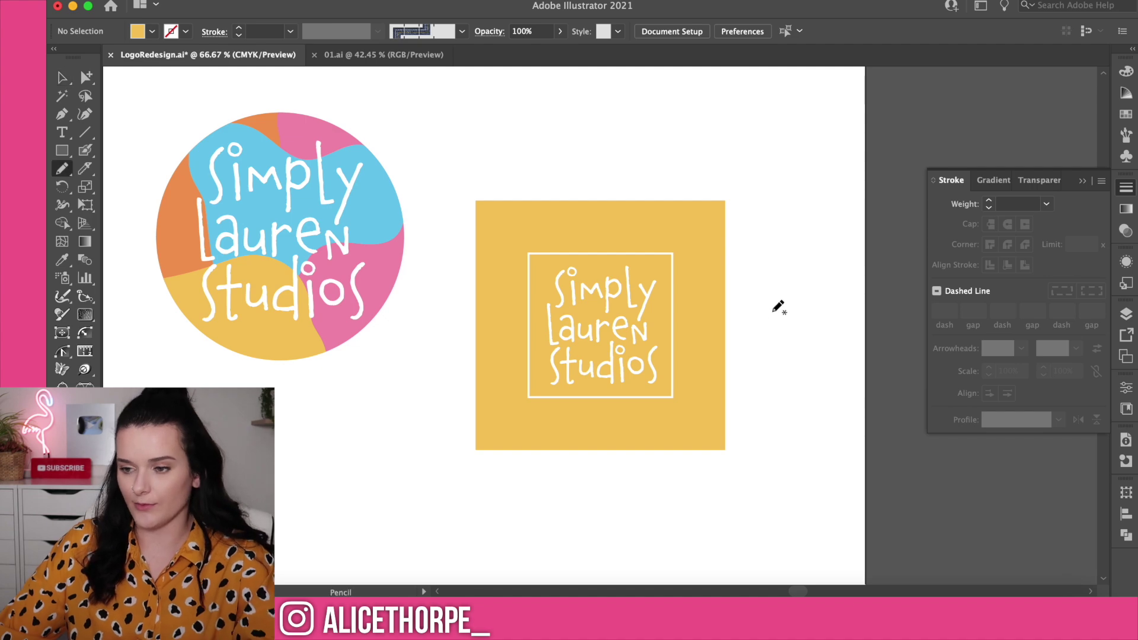
mouse_move(757, 180)
mouse_down()
mouse_move(682, 225)
mouse_move(665, 255)
mouse_move(674, 294)
mouse_move(725, 283)
mouse_move(763, 256)
mouse_up()
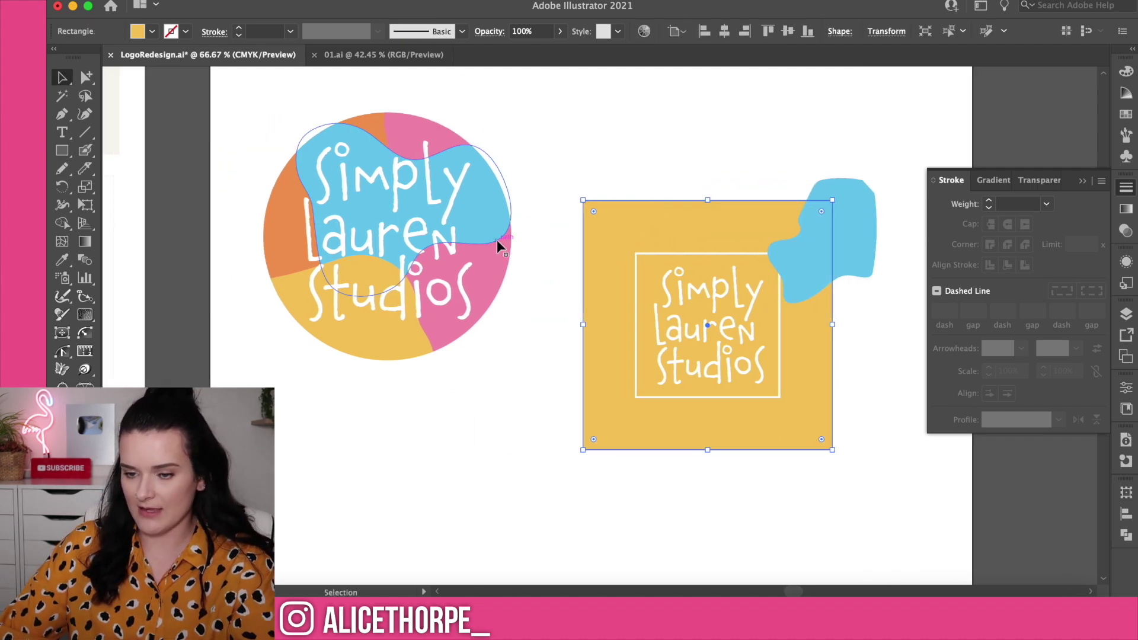
Recolour the yellow square with the pale pink sampled from the RLC reference logo.
key(i)
scroll(497, 239, left, 10)
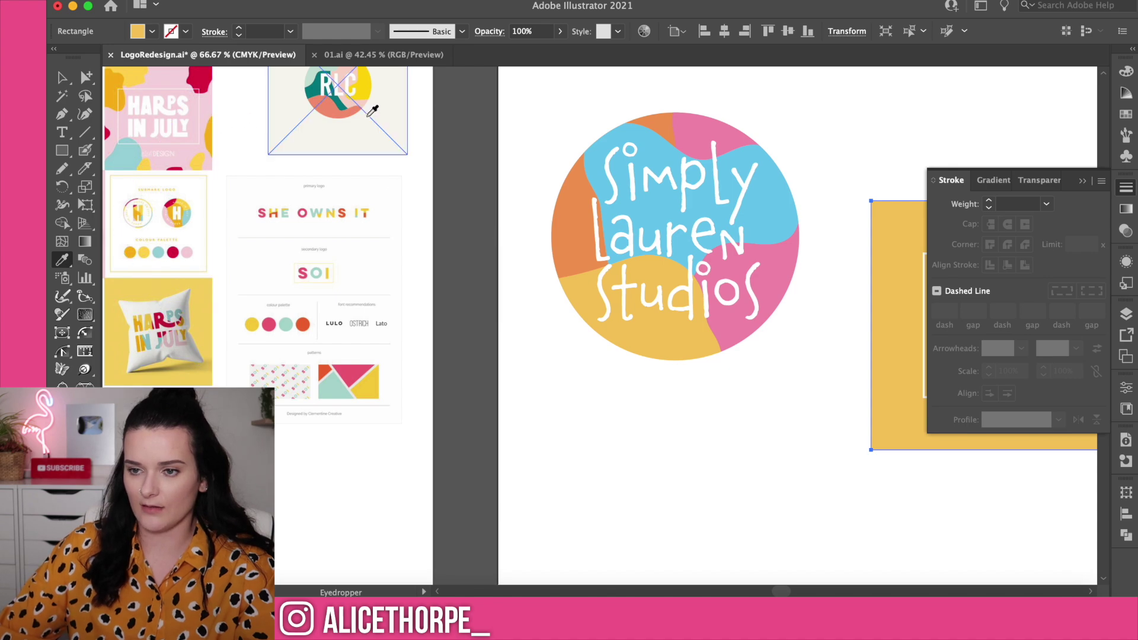
click(347, 72)
scroll(476, 239, right, 5)
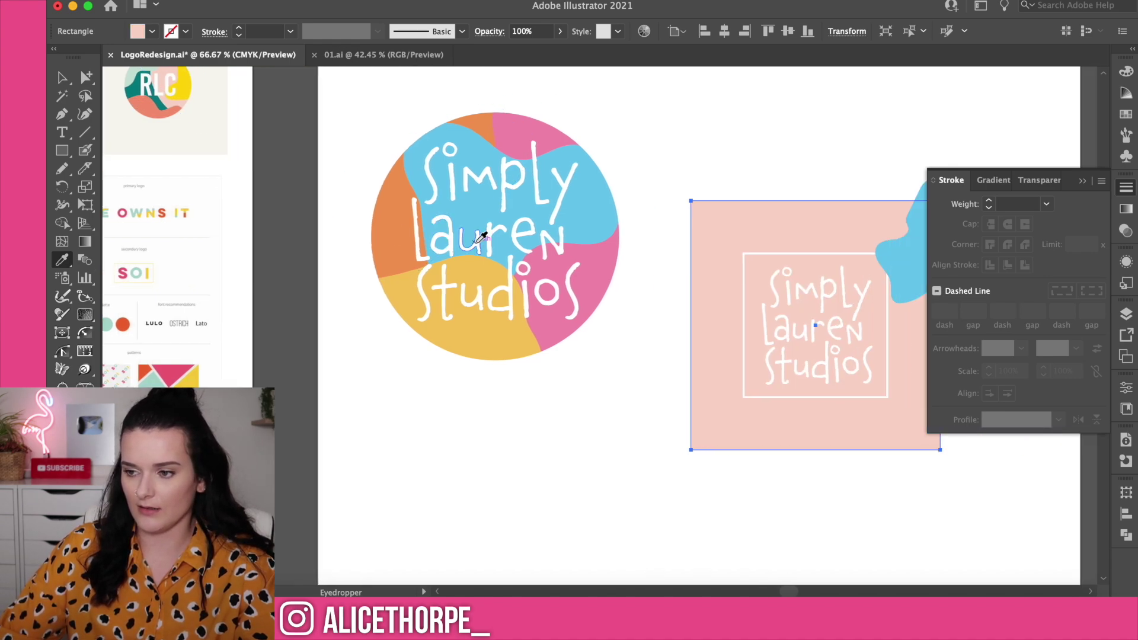
key(v)
Fill the square with an off-white sampled from the reference images and darken it to light grey in the Color Picker.
scroll(657, 335, up, 10)
scroll(634, 332, left, 1)
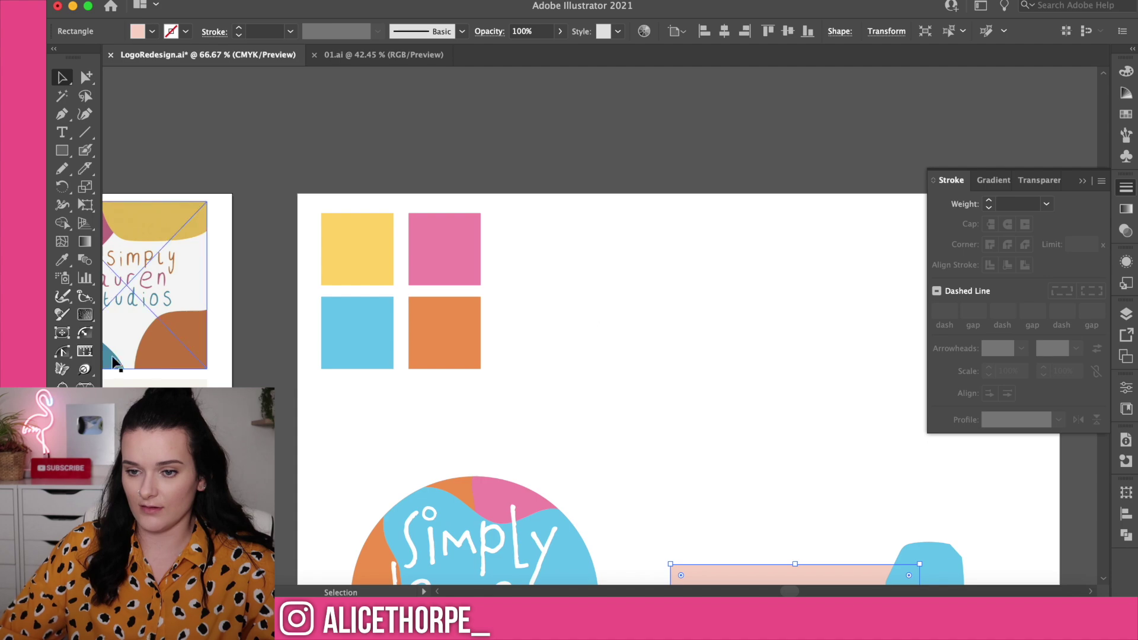
scroll(306, 340, down, 3)
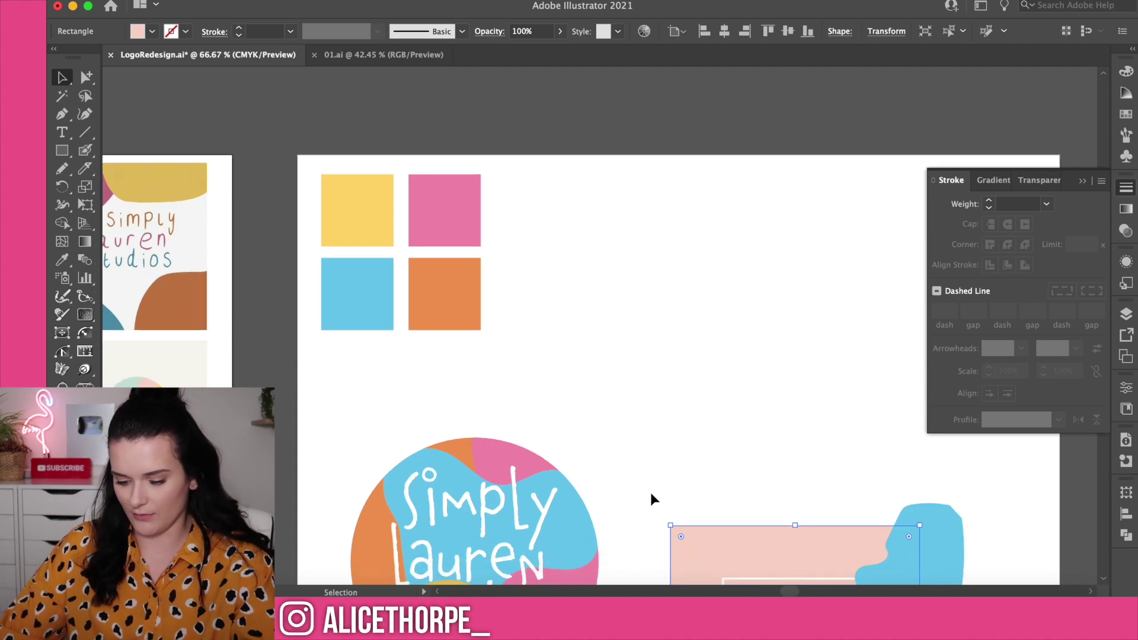
key(i)
click(209, 258)
scroll(543, 308, down, 15)
scroll(551, 315, up, 1)
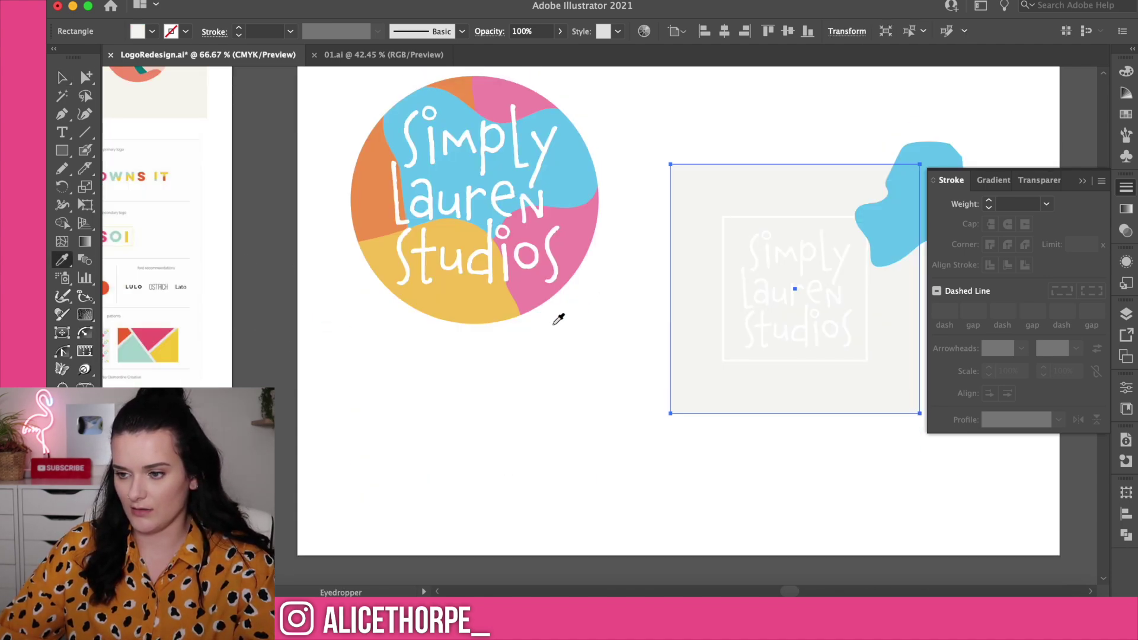
scroll(558, 319, up, 9)
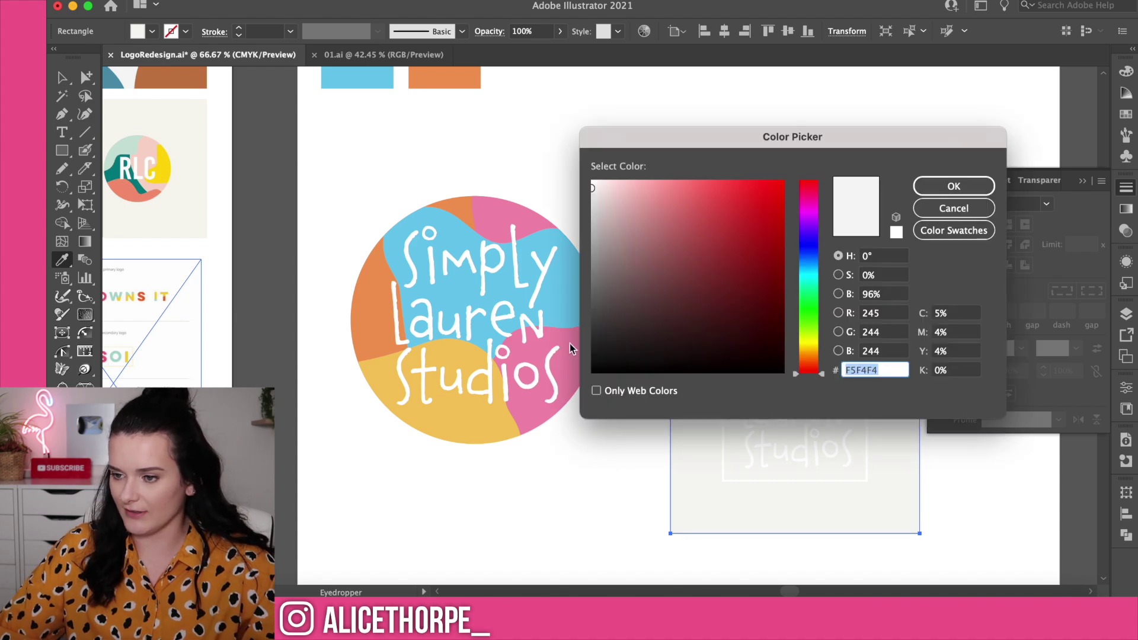
drag(596, 232, 579, 209)
key(Return)
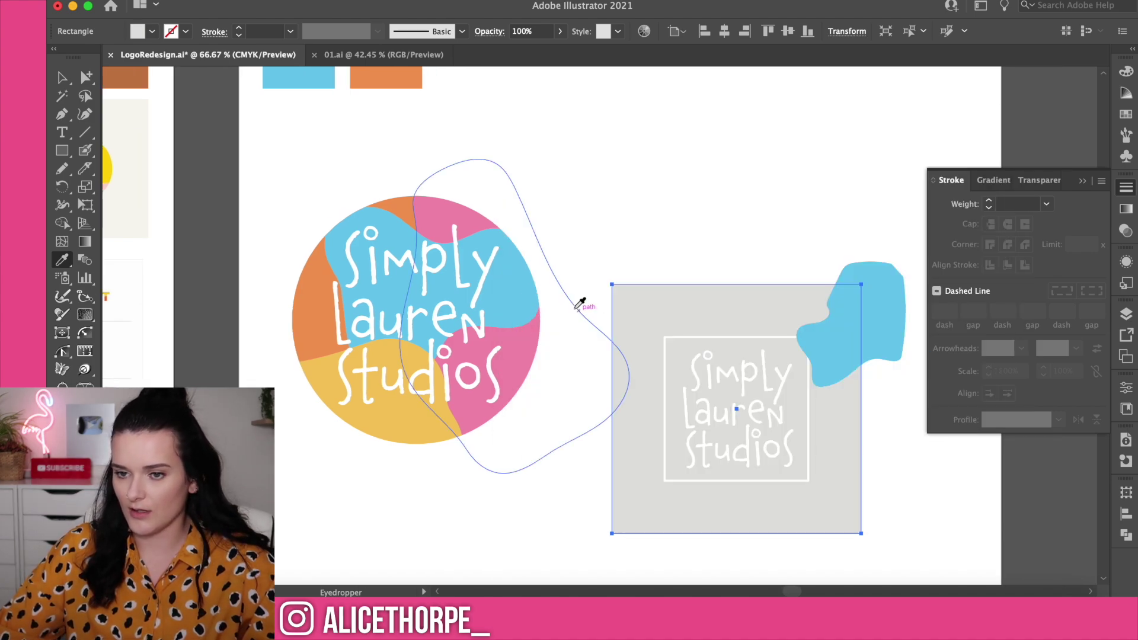
Change the grey square's fill back to the pale pink sampled from the RLC reference logo.
scroll(271, 205, left, 2)
click(247, 137)
scroll(834, 339, right, 5)
key(v)
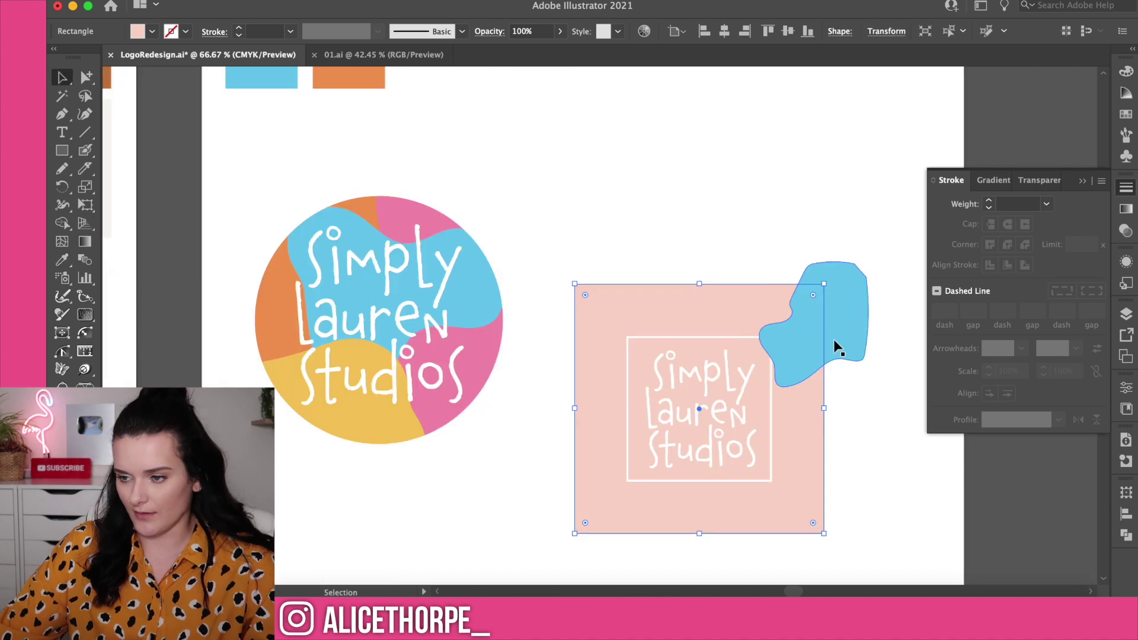
Draw a freehand blob over the pink square's lower-left corner with the Pencil tool and fill it with the circular logo's yellow.
click(830, 341)
key(n)
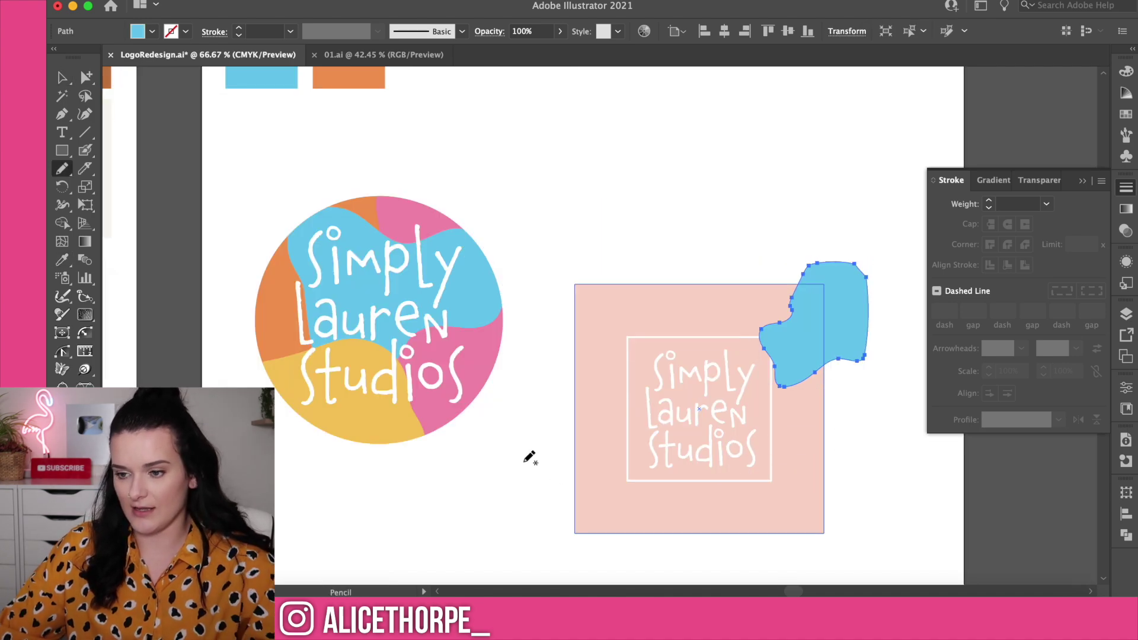
drag(554, 460, 558, 466)
key(i)
click(399, 460)
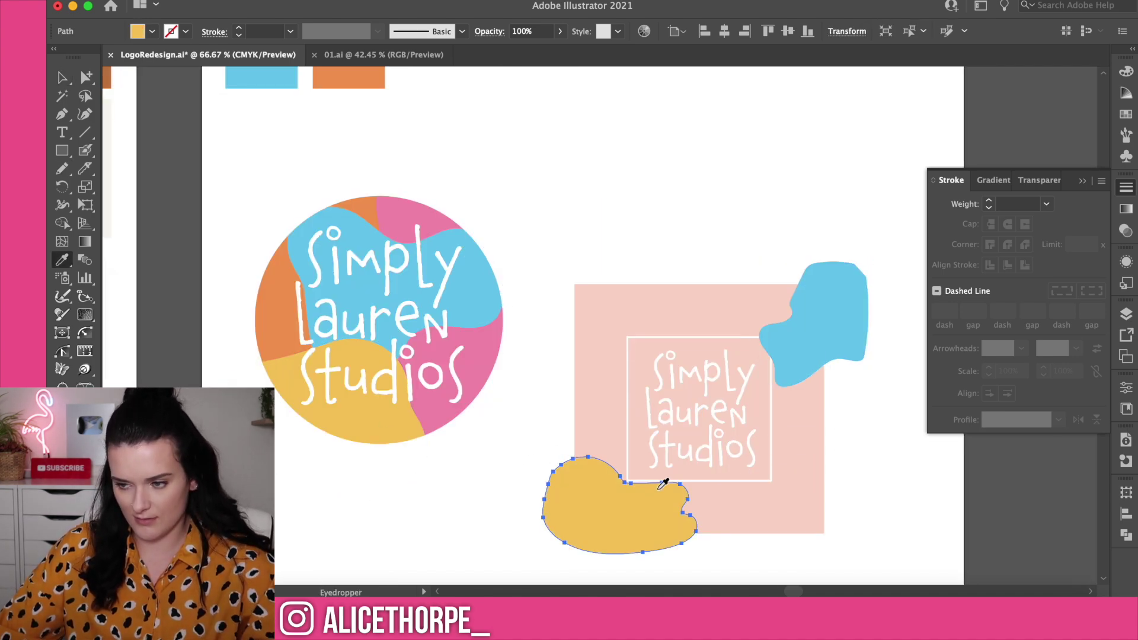
Draw orange and pink freehand blobs over the square's two remaining corners, plus a small yellow blob on its right edge.
click(811, 408)
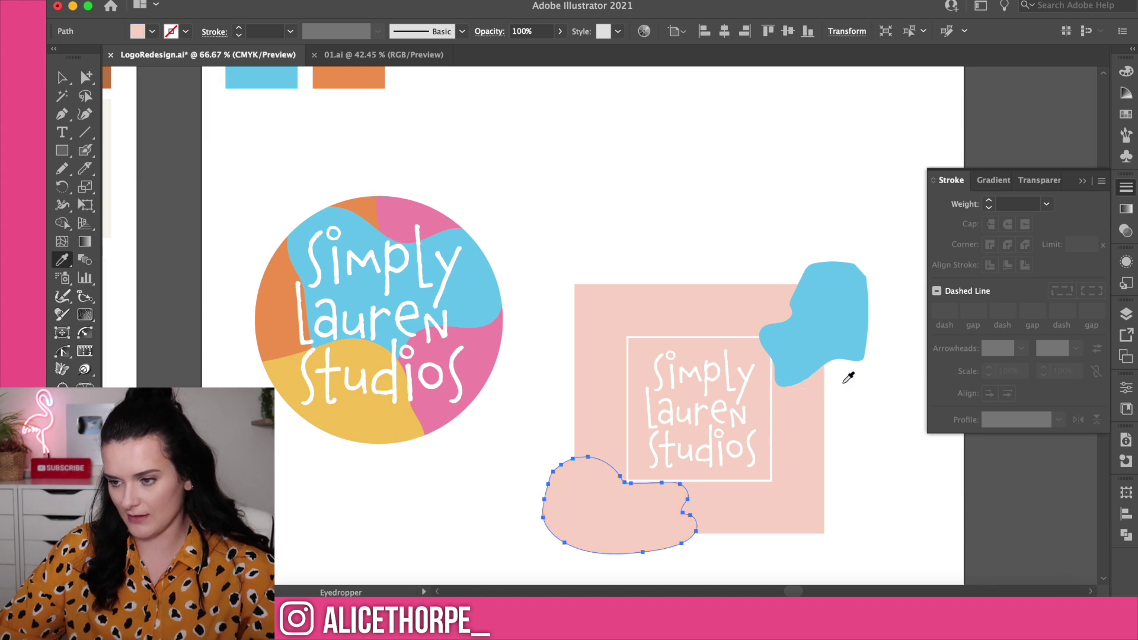
key(ctrl+z)
key(n)
drag(824, 391, 821, 392)
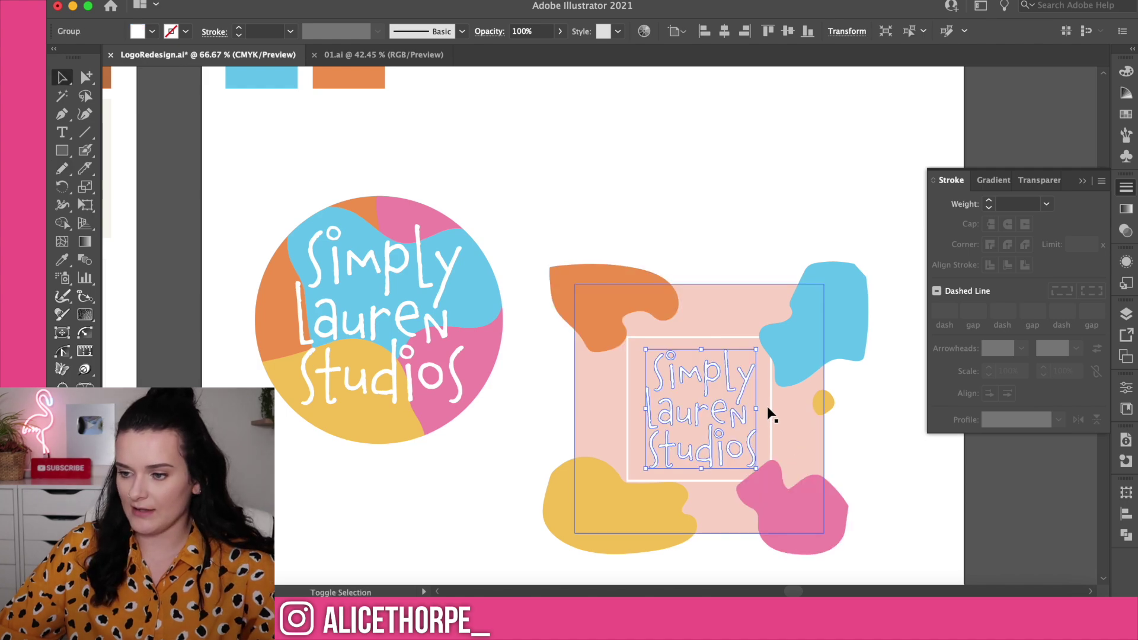
Arrange the pink square in front of the blobs and clip the blobs to its outline with a clipping mask.
shift+click(770, 409)
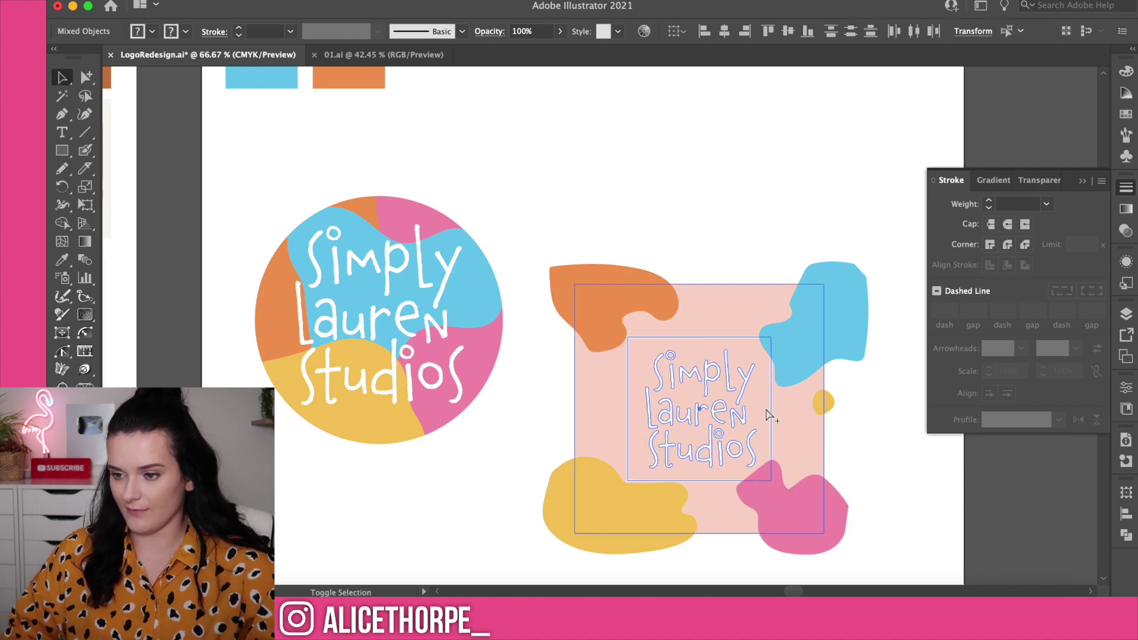
click(924, 492)
click(581, 323)
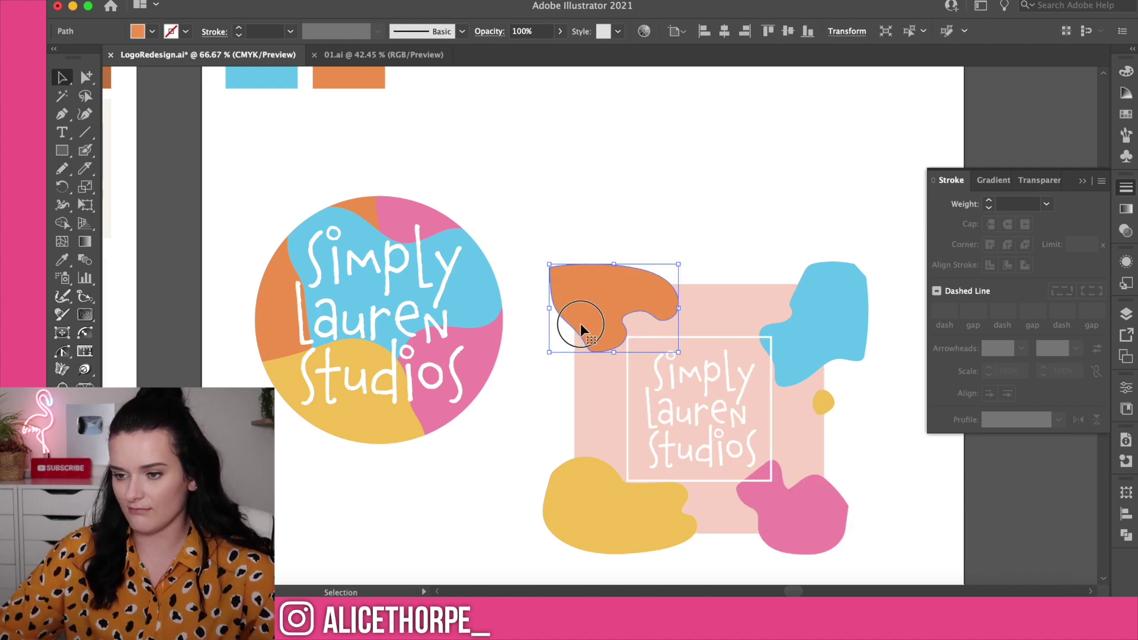
double_click(581, 323)
drag(553, 204, 748, 489)
drag(855, 583, 855, 583)
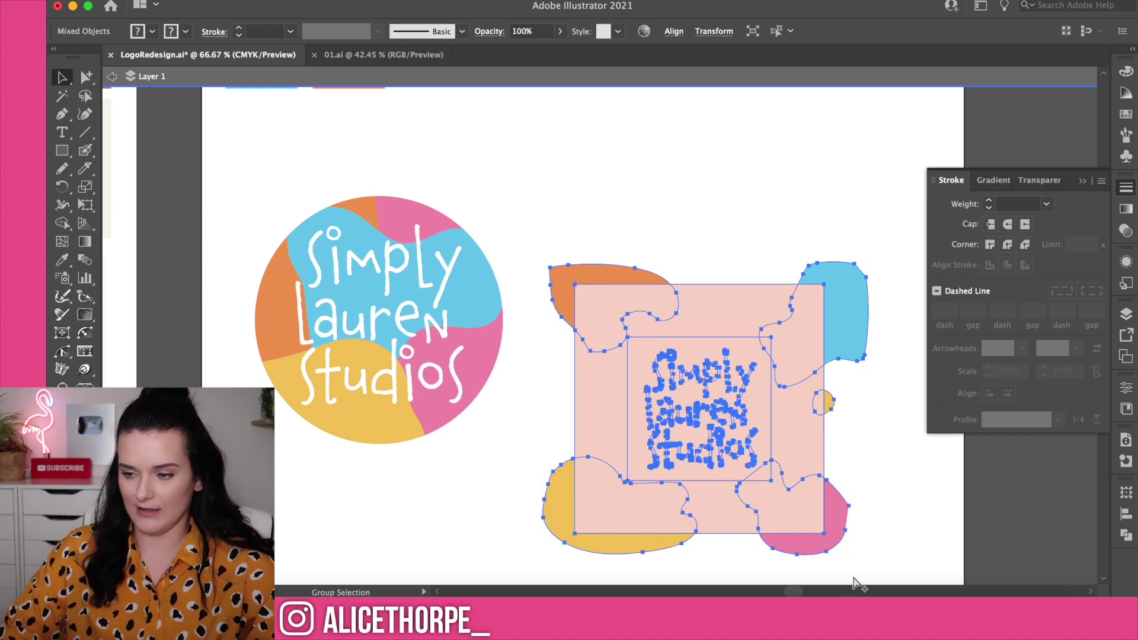
key(super+7)
click(867, 536)
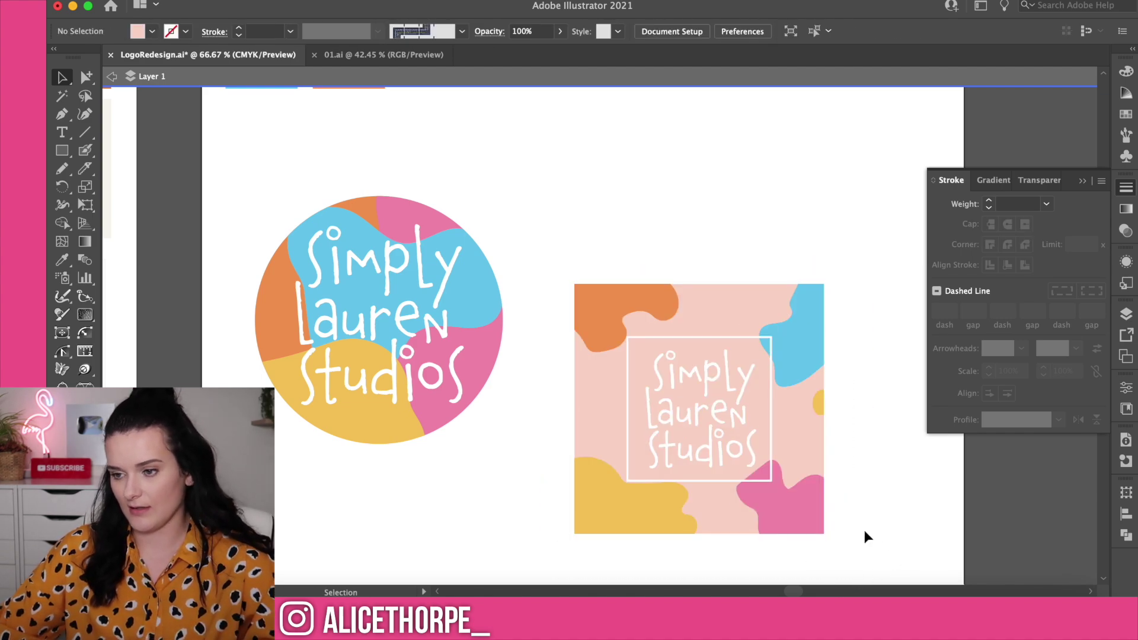
Reposition the orange, yellow and pink blobs inside the square's clip group so they reach further towards the lettering.
double_click(596, 322)
drag(596, 320, 610, 333)
drag(623, 492, 622, 492)
drag(706, 539, 719, 561)
drag(776, 504, 759, 503)
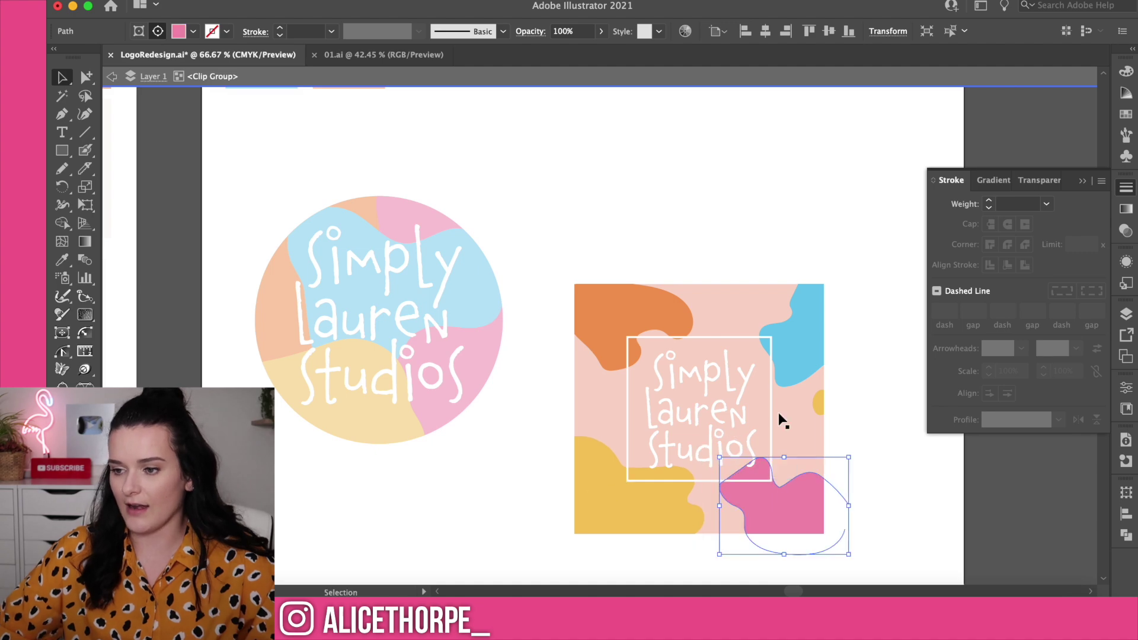
Move the blue blob further into the square, then shift the small edge blob up and recolour it with the same blue.
click(784, 339)
drag(759, 389, 789, 351)
click(827, 400)
drag(827, 401, 825, 383)
key(i)
click(800, 320)
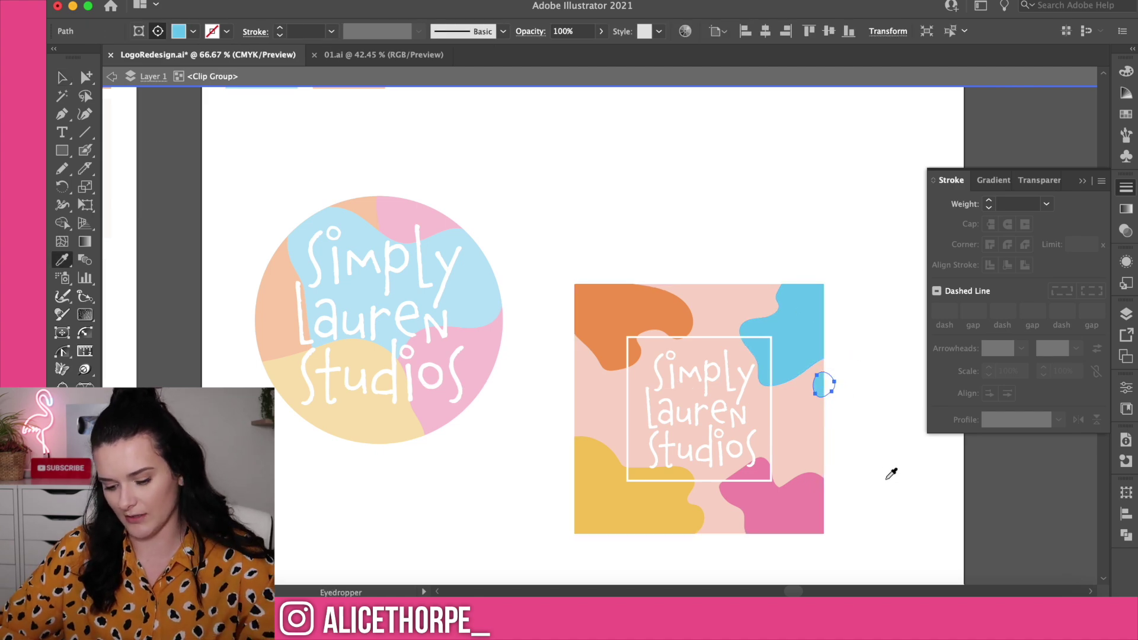
Remove the white frame from the square logo, enlarge its lettering to fill the square, and exit isolation mode.
key(v)
click(890, 470)
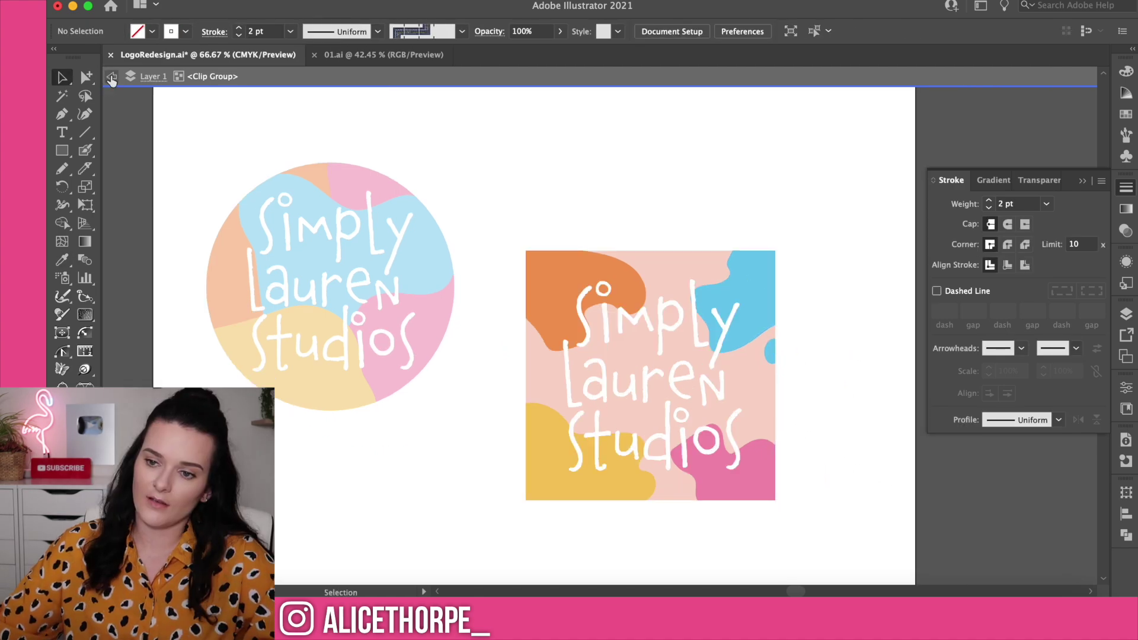
click(111, 76)
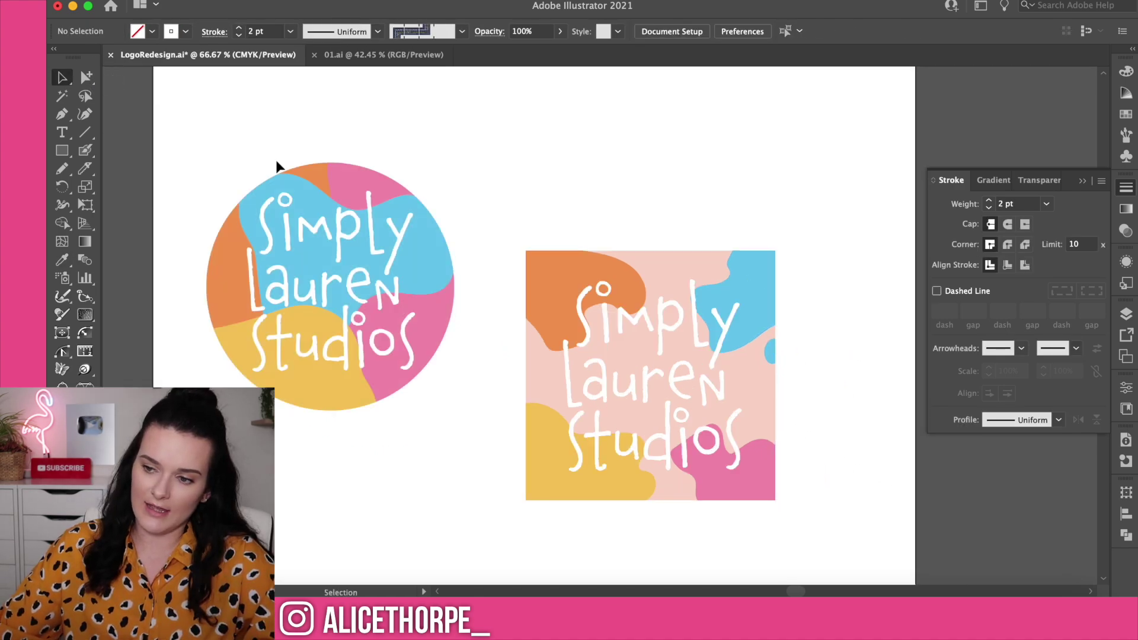
Move the whole square logo up so it lines up level with the circular logo.
scroll(830, 382, down, 2)
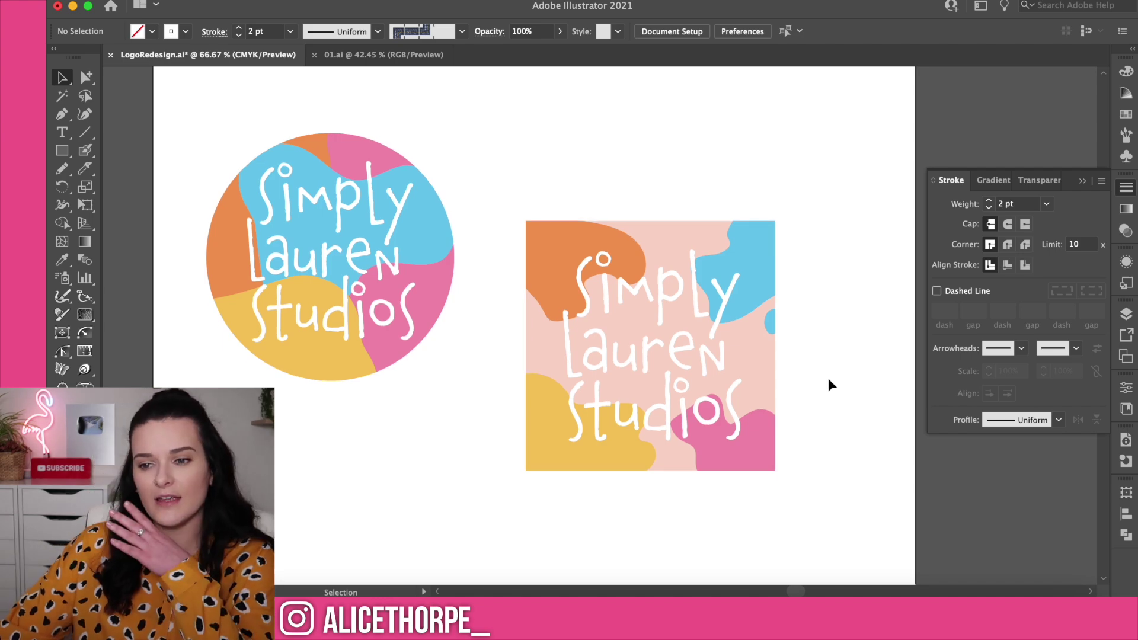
scroll(829, 384, down, 2)
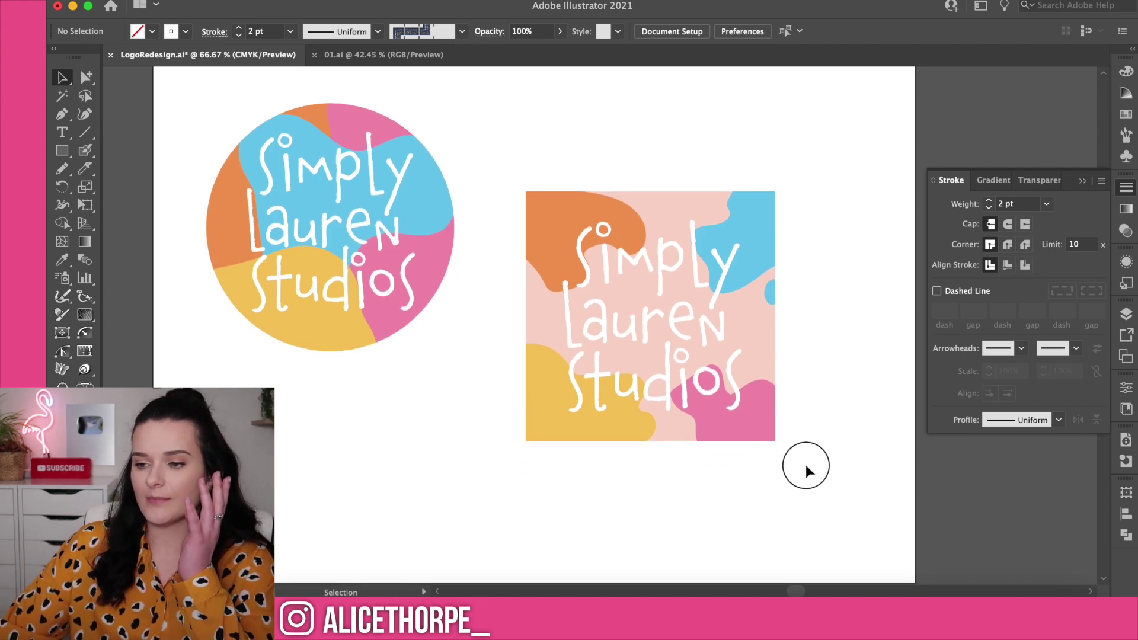
drag(496, 160, 496, 161)
drag(560, 226, 584, 166)
Place a copy of the circular logo's lettering below the two logos and fill it with the palette pink.
click(362, 189)
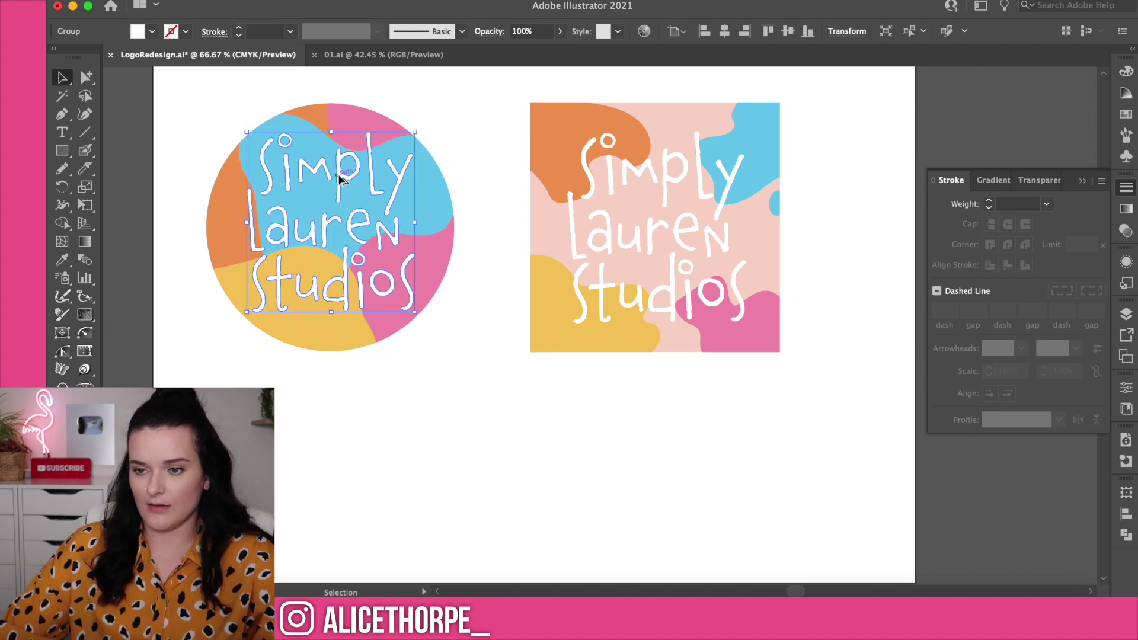
drag(367, 213, 447, 450)
key(i)
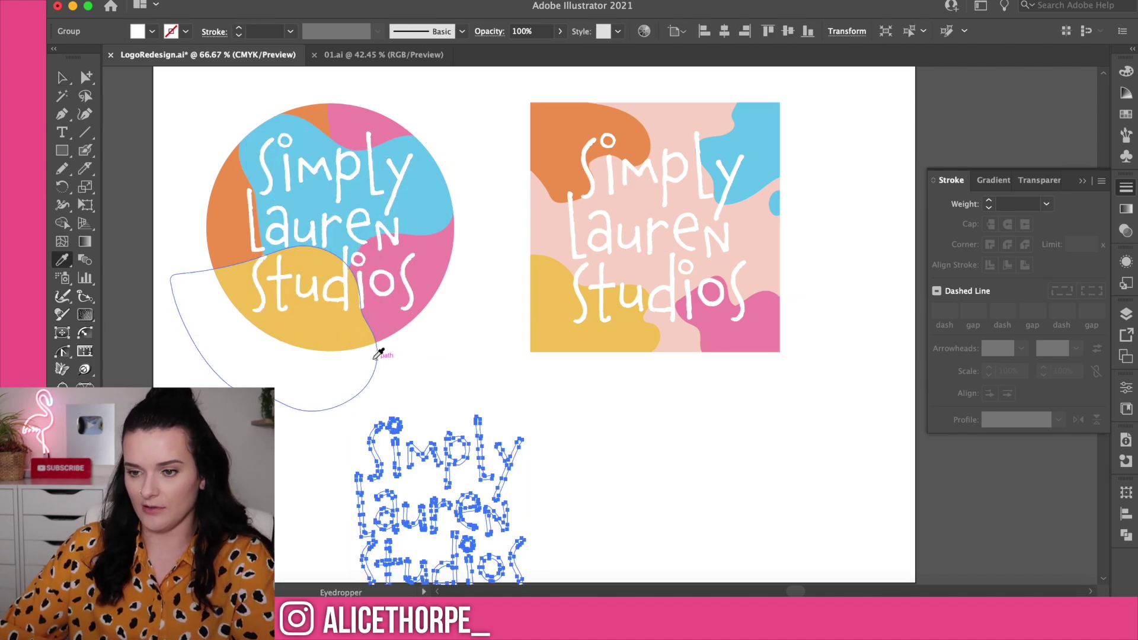
click(391, 315)
scroll(395, 313, down, 3)
key(v)
click(627, 487)
Ungroup the pink lettering and recolour its individual letters in a mix of the palette's yellow, orange, blue and pink.
right_click(444, 312)
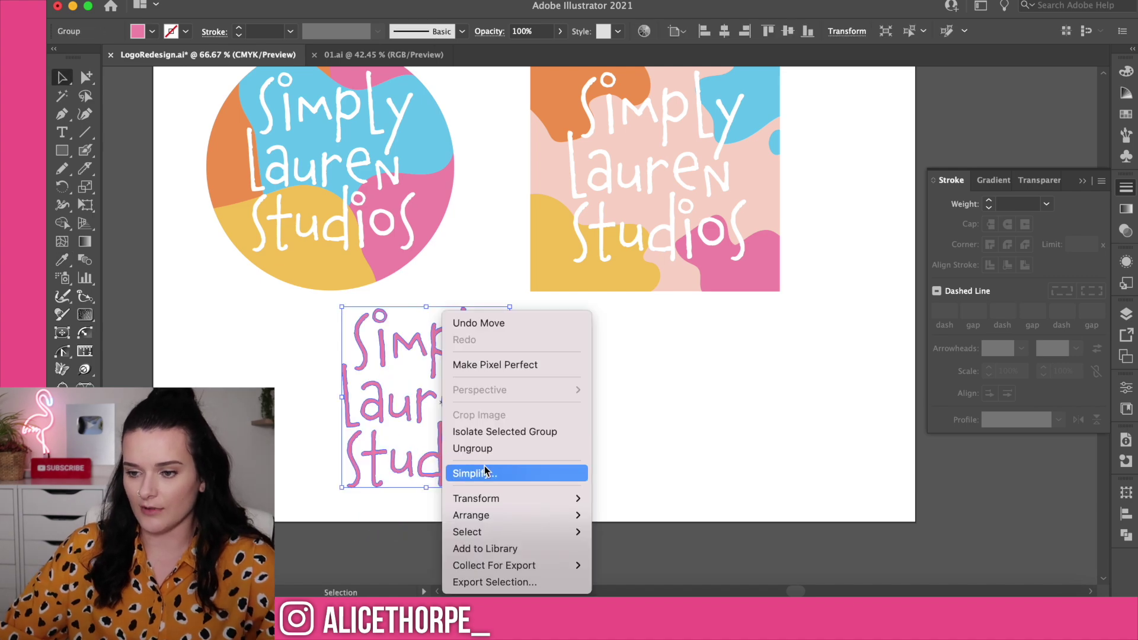
click(485, 448)
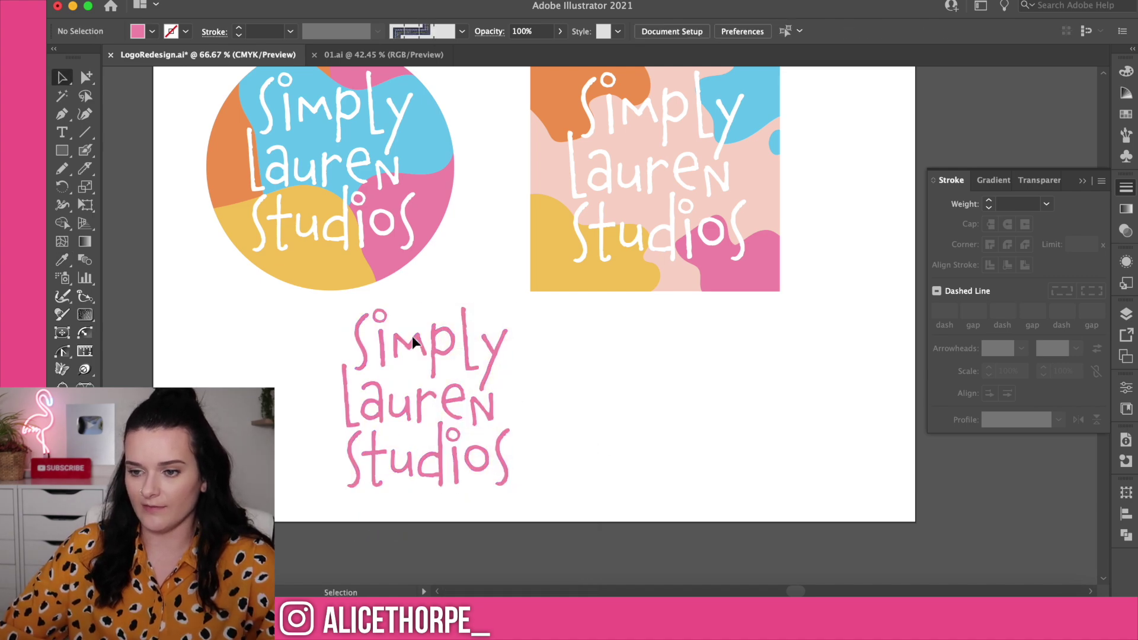
click(359, 341)
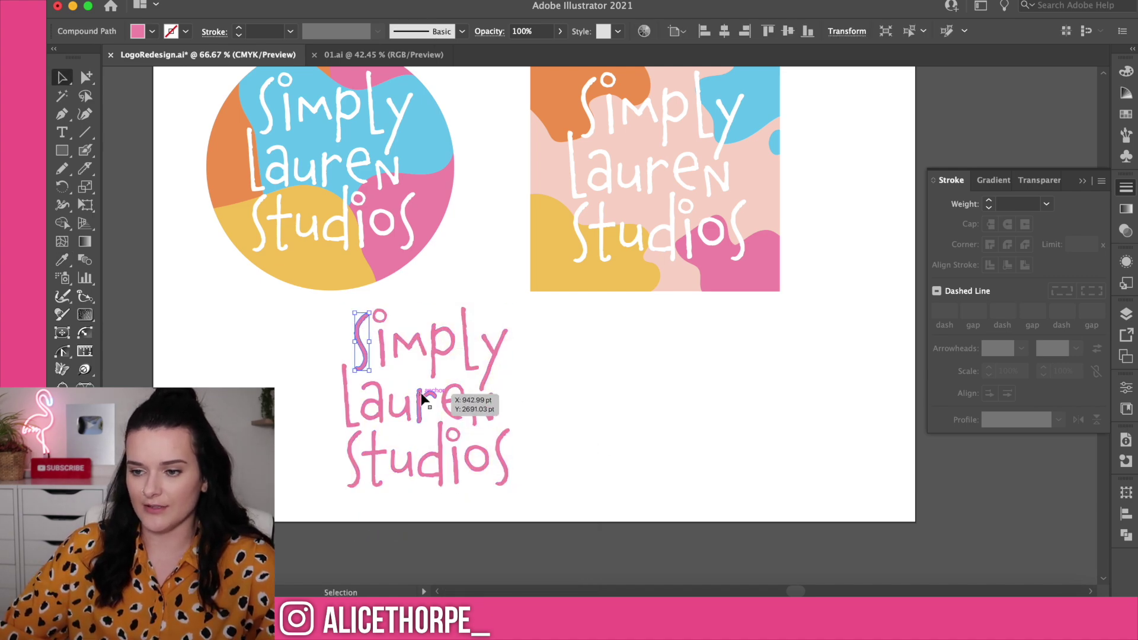
click(434, 360)
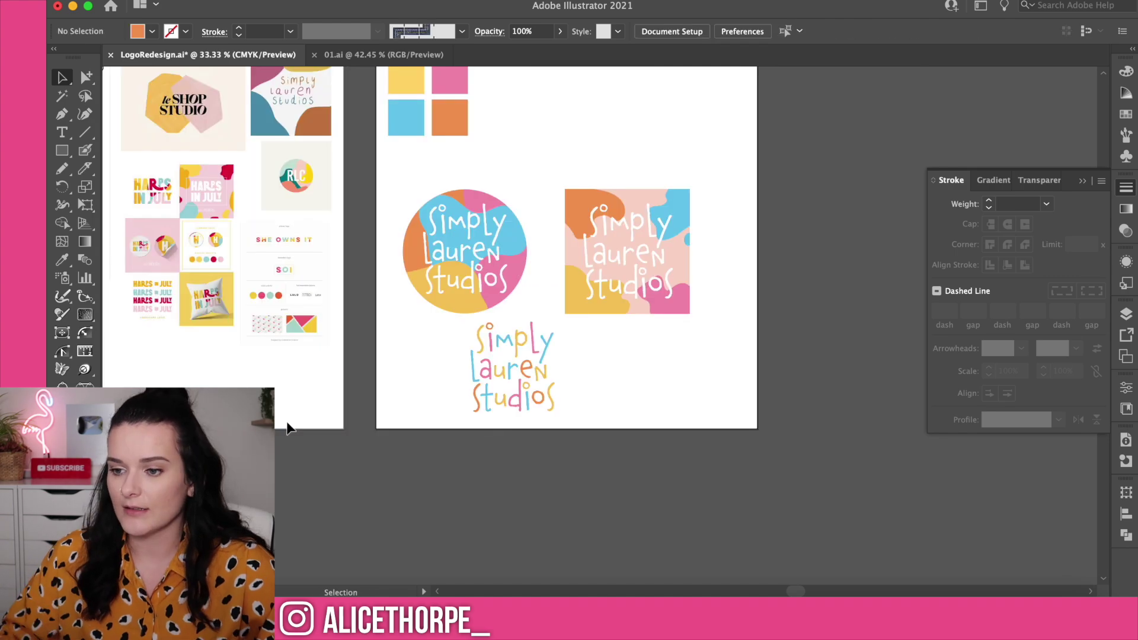
Move the multicoloured lettering beside the colour swatches and shift the square and circular logos up and to the right.
drag(531, 402, 567, 132)
scroll(652, 415, up, 5)
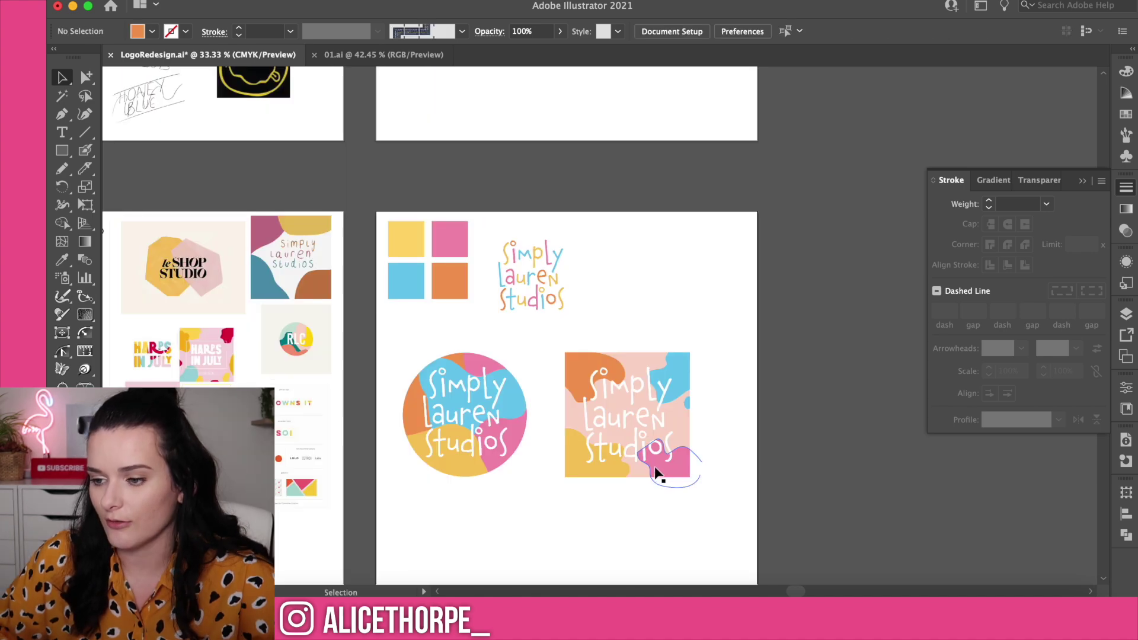
drag(648, 463, 674, 422)
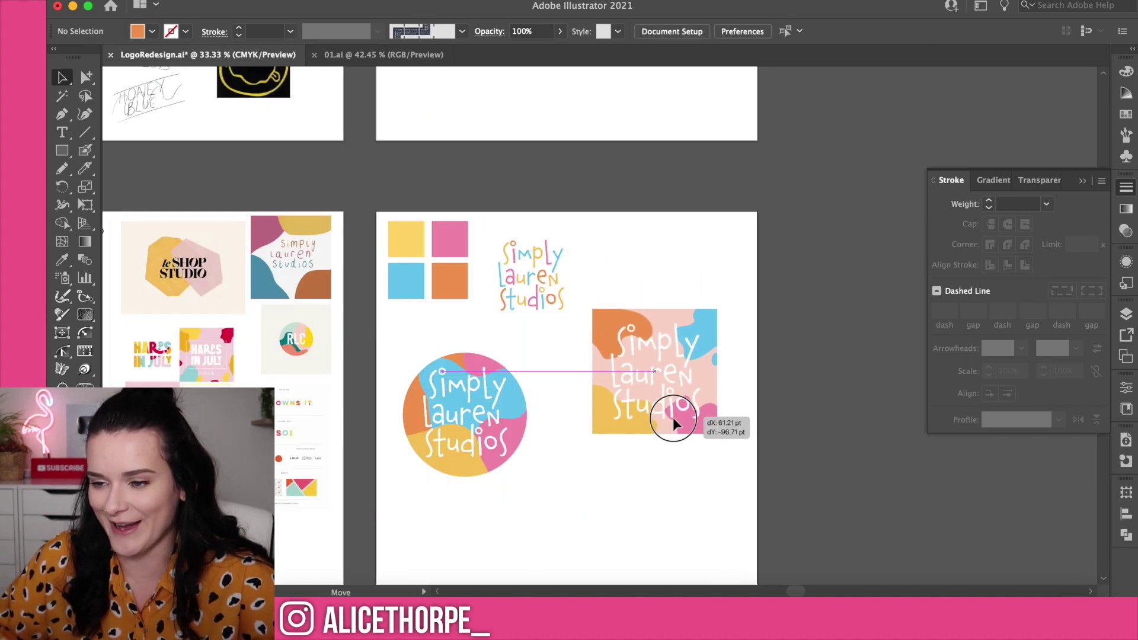
drag(439, 454, 473, 382)
click(560, 479)
scroll(508, 296, up, 1)
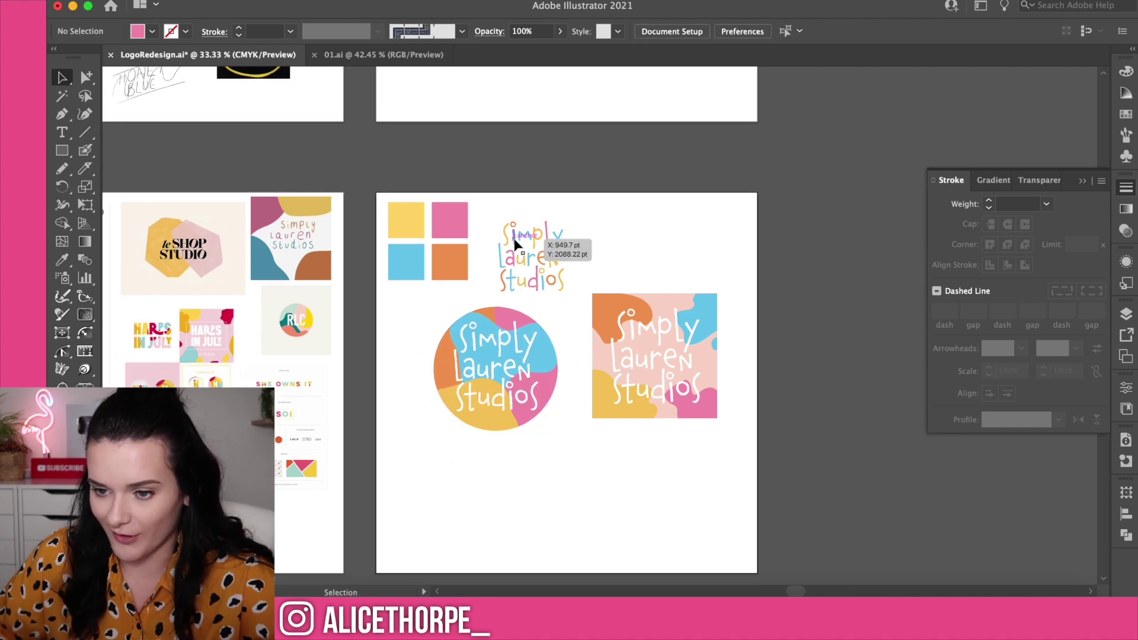
Duplicate the multicoloured lettering into the empty area below the circular and square logos.
click(478, 204)
click(554, 280)
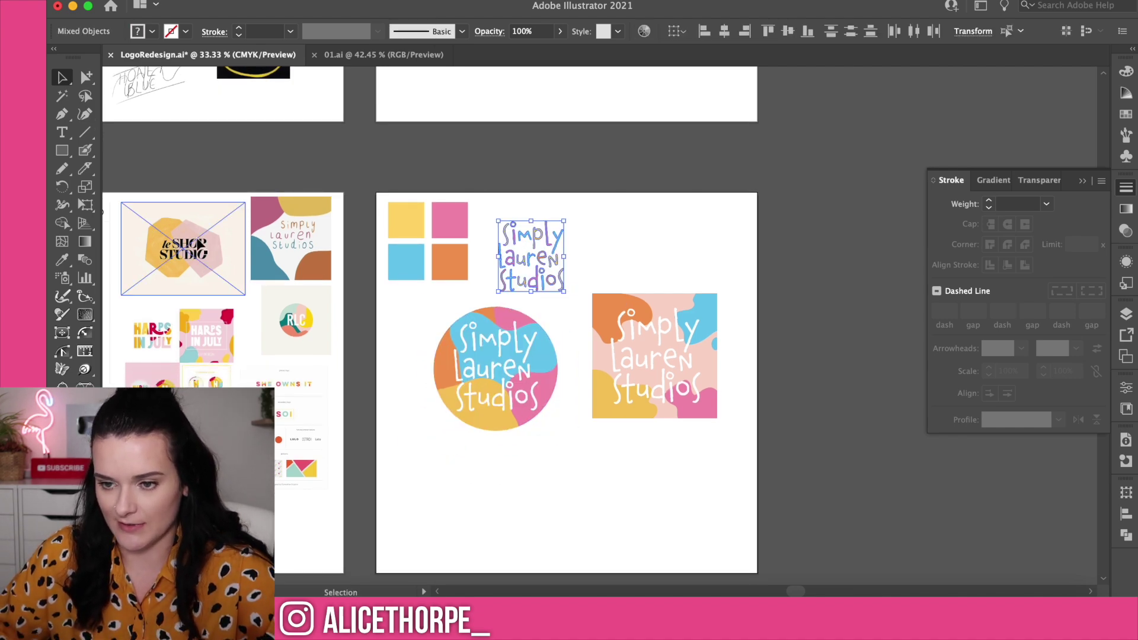
drag(522, 252, 544, 487)
scroll(544, 487, down, 1)
scroll(544, 488, down, 1)
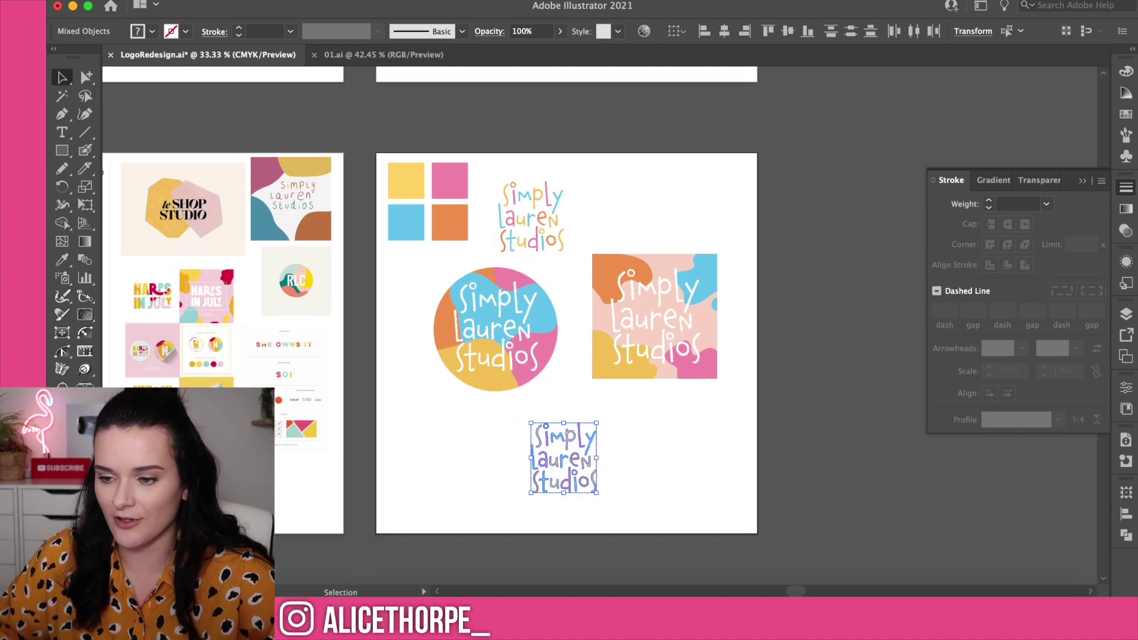
Fill the duplicated lettering with dark grey 2D2D2D.
double_click(66, 432)
drag(637, 310, 577, 304)
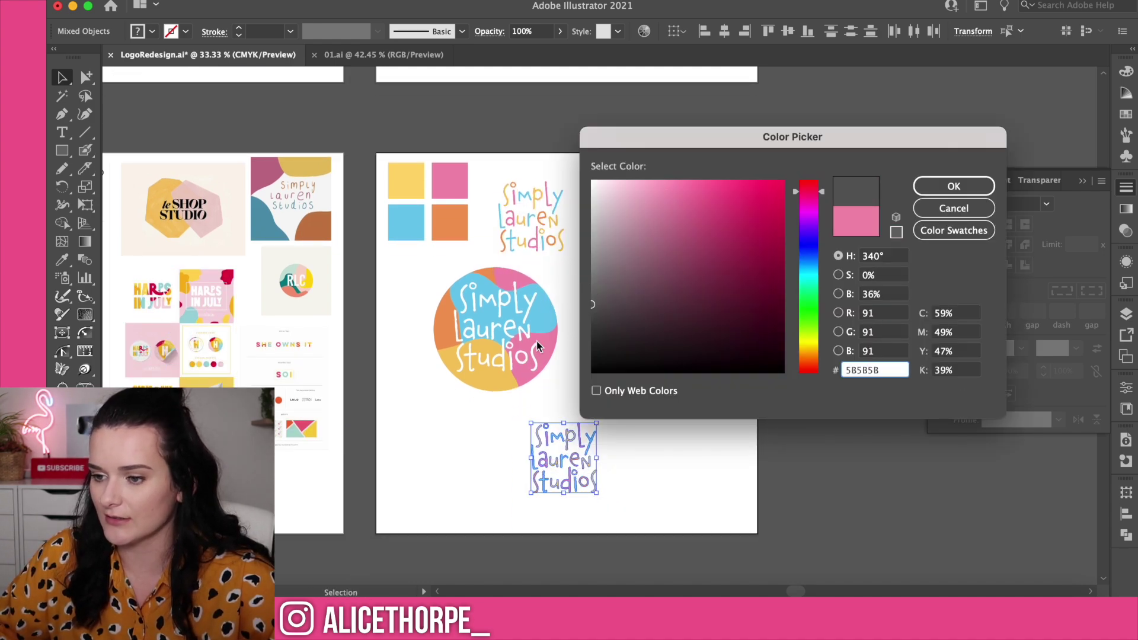
drag(538, 347, 564, 338)
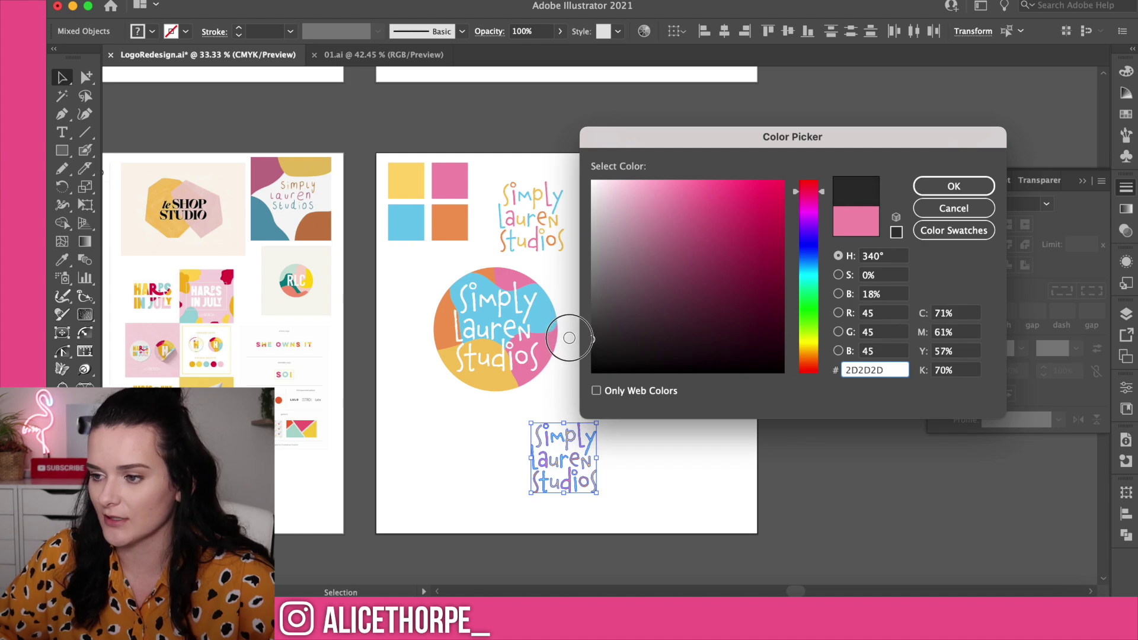
click(916, 193)
click(696, 477)
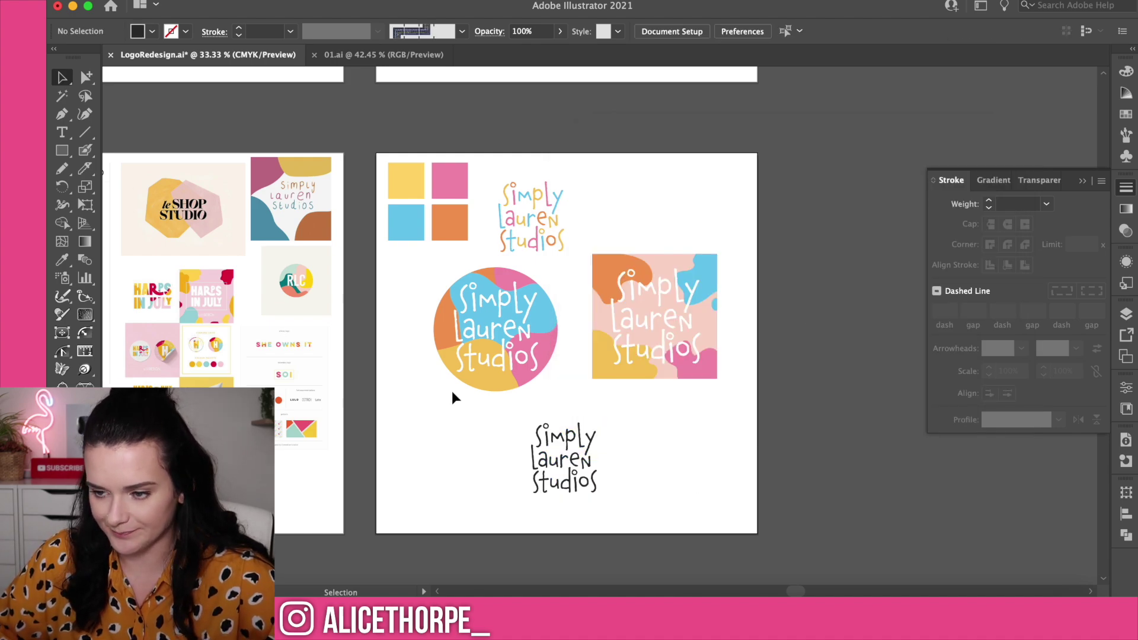
Copy the coloured blobs out of the circular logo's clip group and place them behind the dark grey lettering.
double_click(444, 342)
click(439, 326)
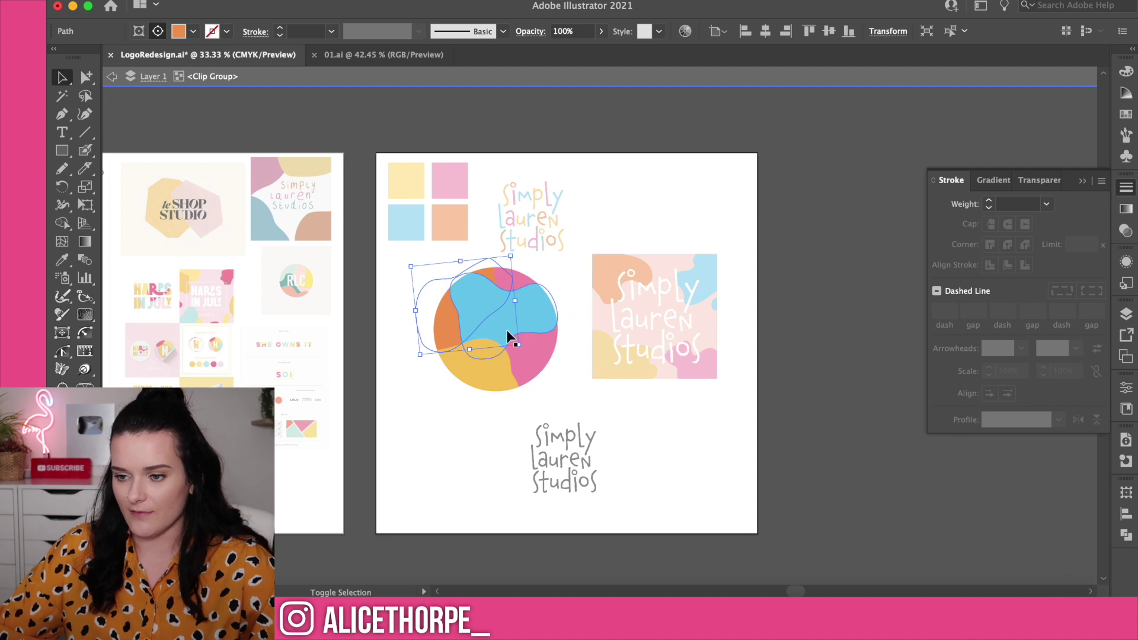
shift+click(519, 363)
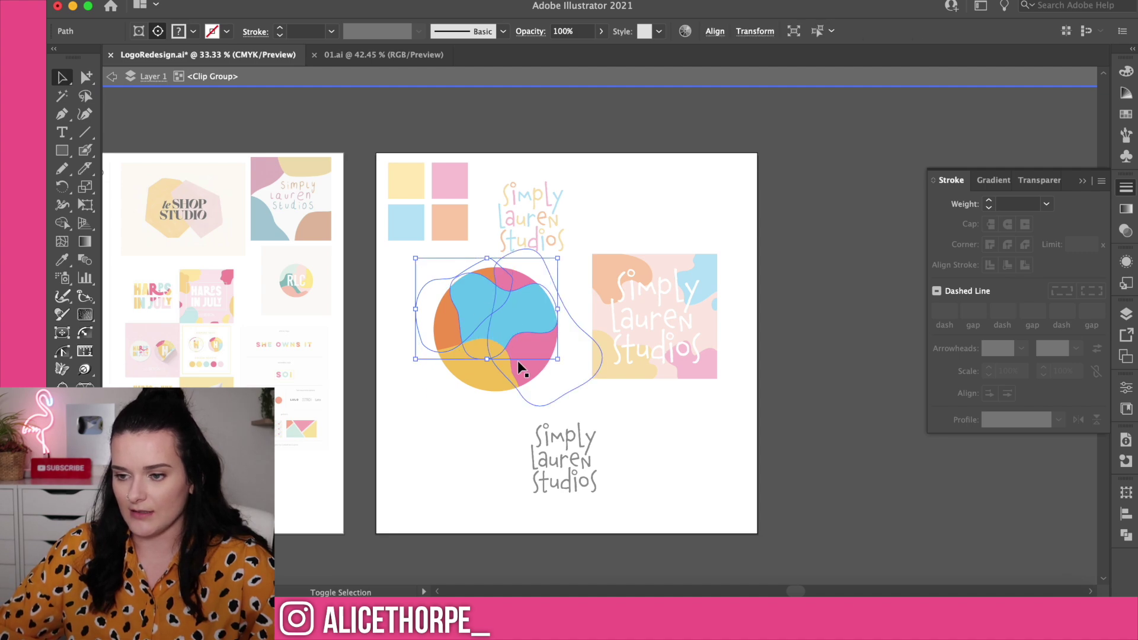
shift+click(477, 374)
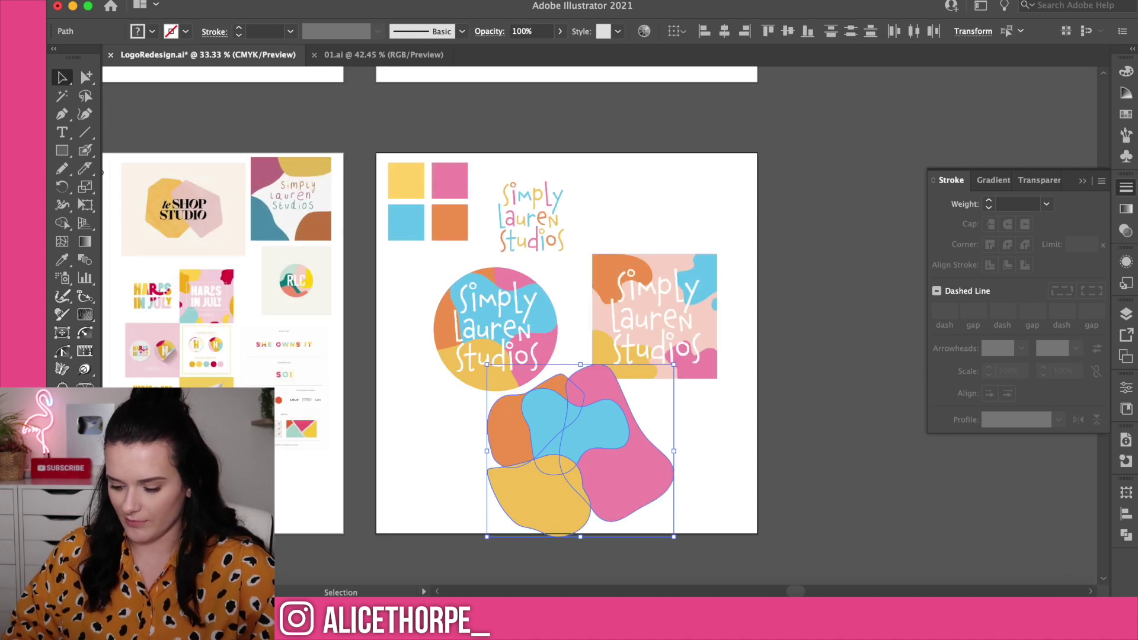
key(super+[)
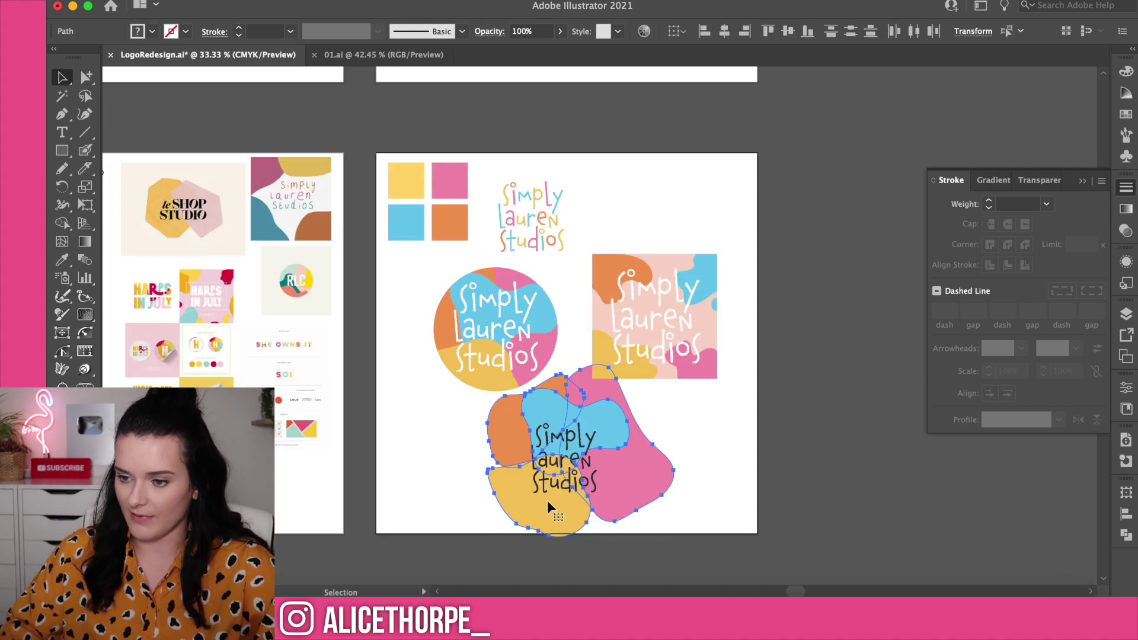
Pull the yellow and blue blobs away from the dark grey lettering and scale the pink blob down.
click(602, 524)
drag(522, 507, 434, 481)
drag(570, 440, 841, 429)
drag(641, 481, 619, 487)
drag(541, 375, 578, 416)
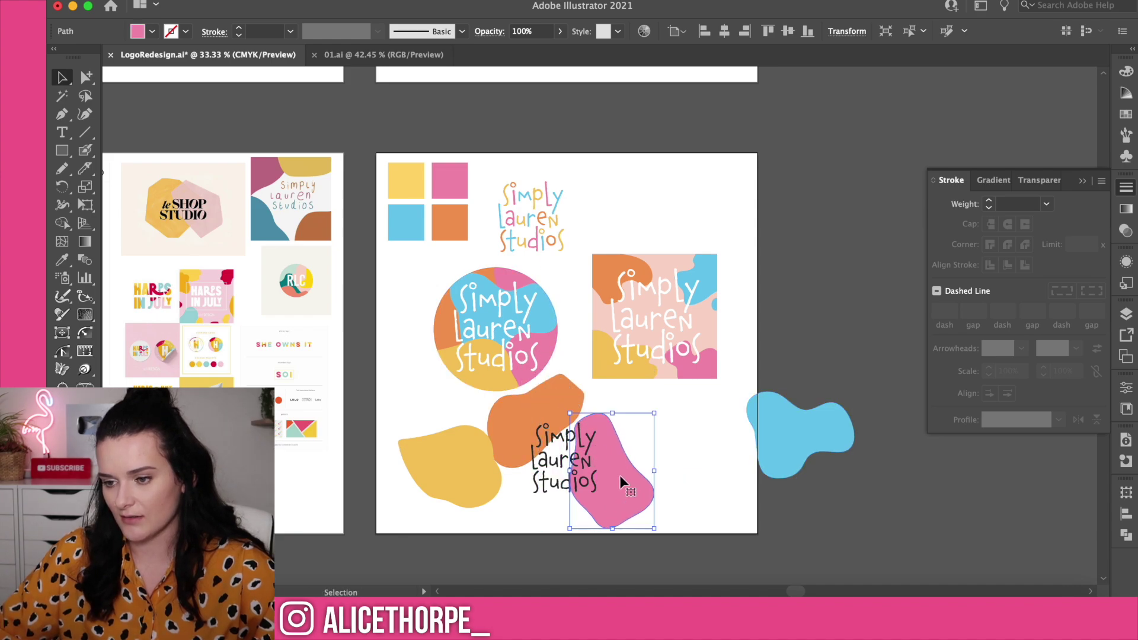
Move the pink and yellow blobs in closer behind the dark grey lettering.
drag(628, 492, 603, 482)
drag(472, 465, 560, 469)
key(super+shift+a)
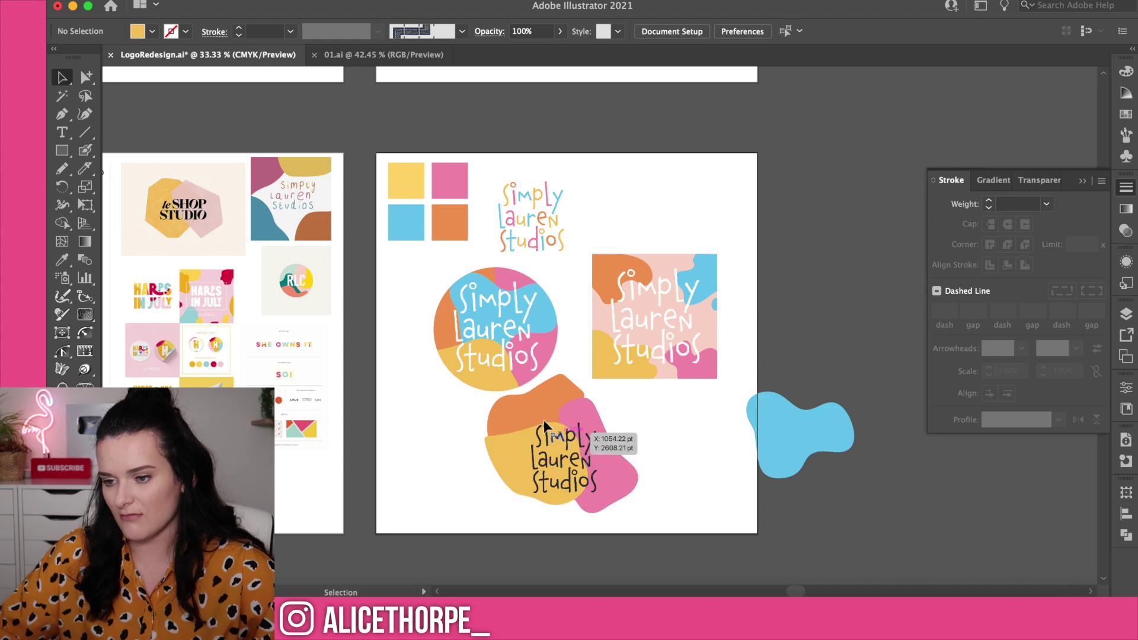
Delete the orange blob behind the dark grey lettering and the blue blob beside the artboard.
drag(543, 420, 809, 466)
click(826, 455)
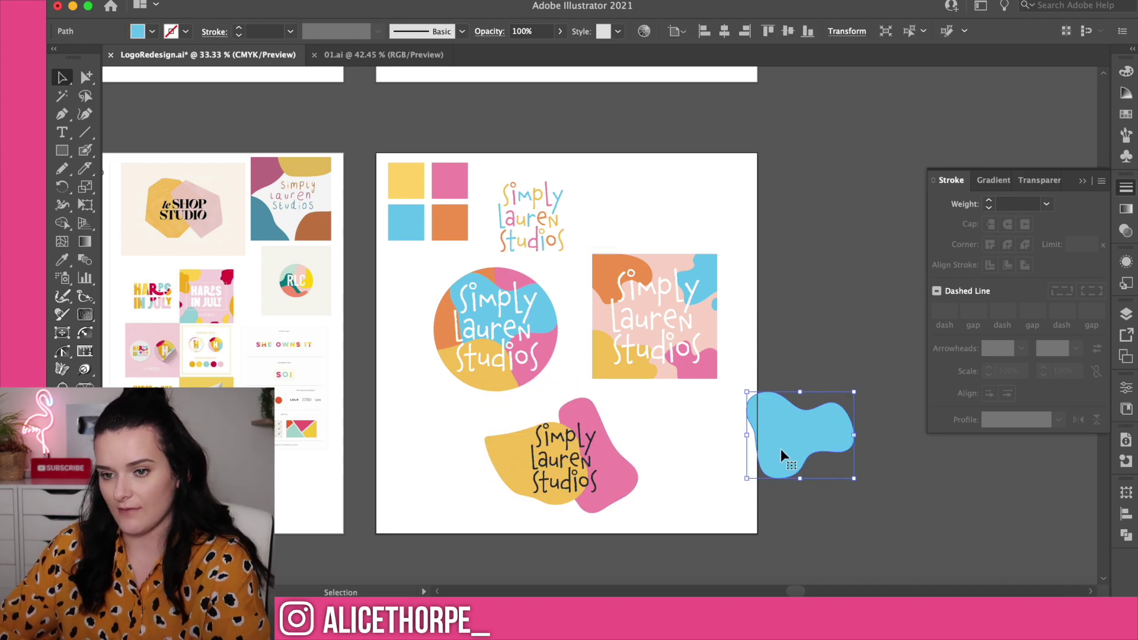
key(Delete)
Fill the lettering over the yellow and pink blobs with white.
key(shift+r)
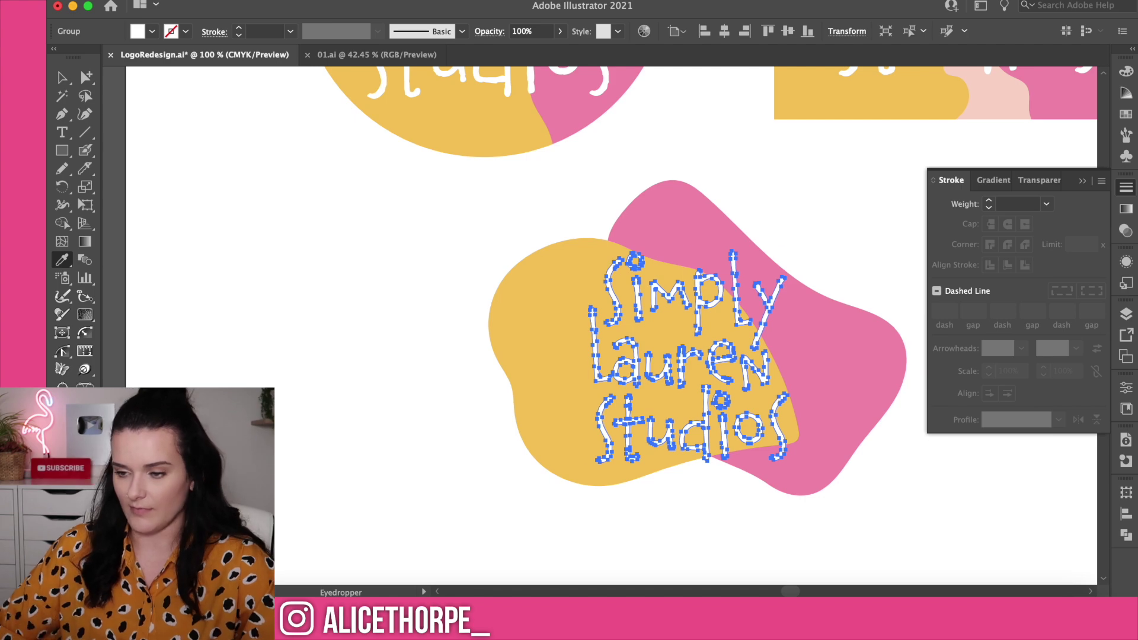
key(v)
click(443, 410)
key(super+minus)
key(super+minus)
key(super+minus)
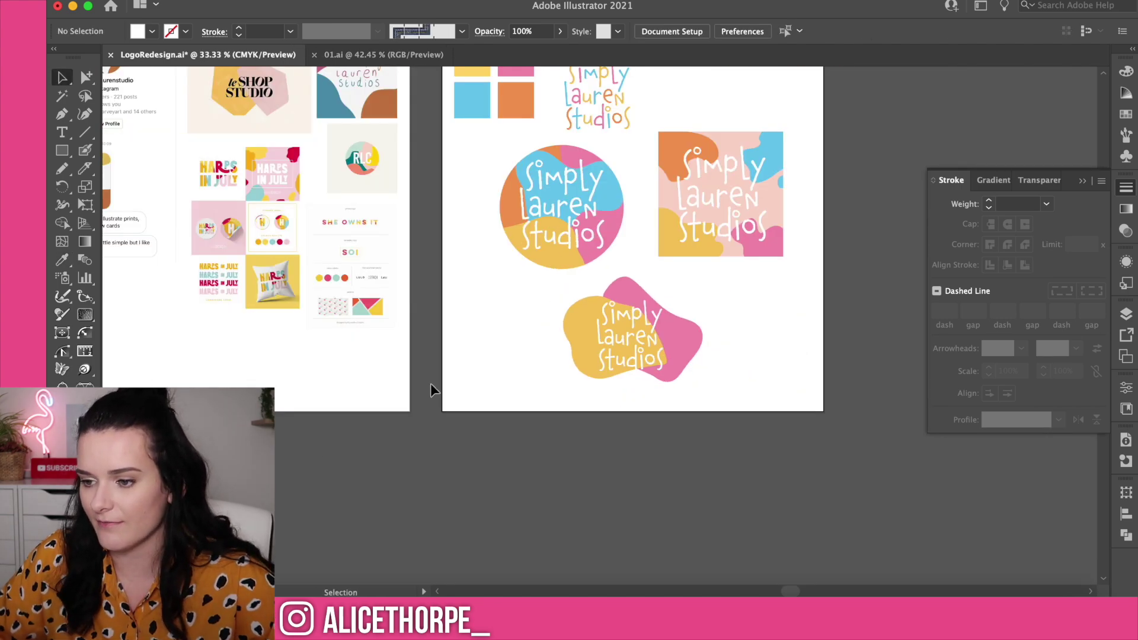
Shift the white lettering slightly up and to the left over the yellow, blue, pink and orange blobs.
scroll(433, 390, up, 3)
key(super+equal)
scroll(859, 527, up, 1)
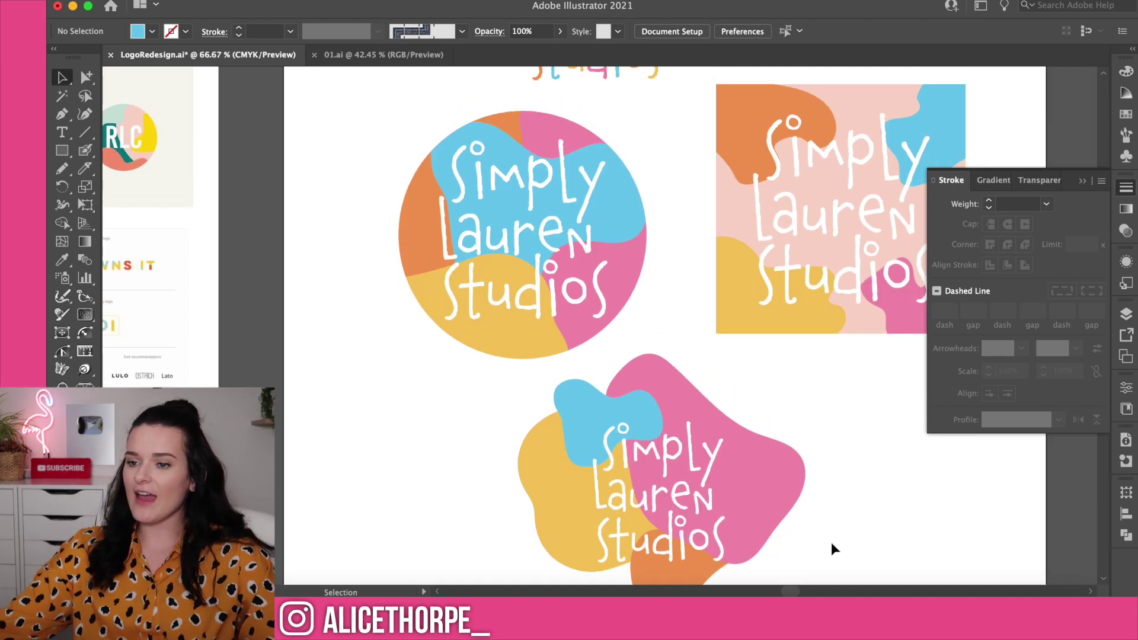
scroll(830, 531, right, 3)
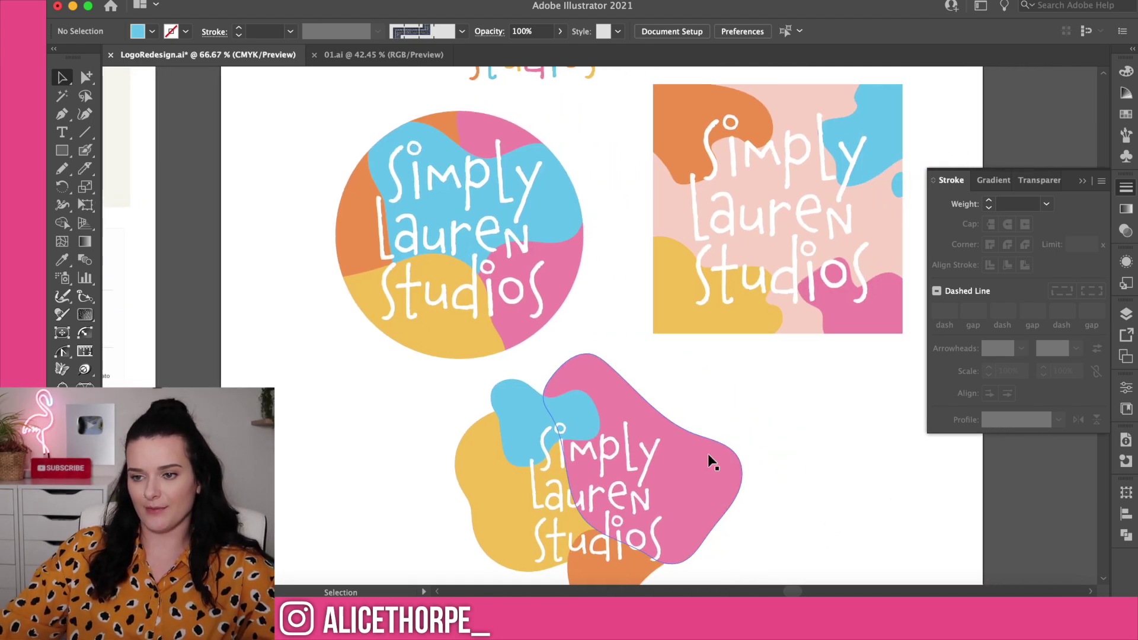
scroll(762, 434, down, 1)
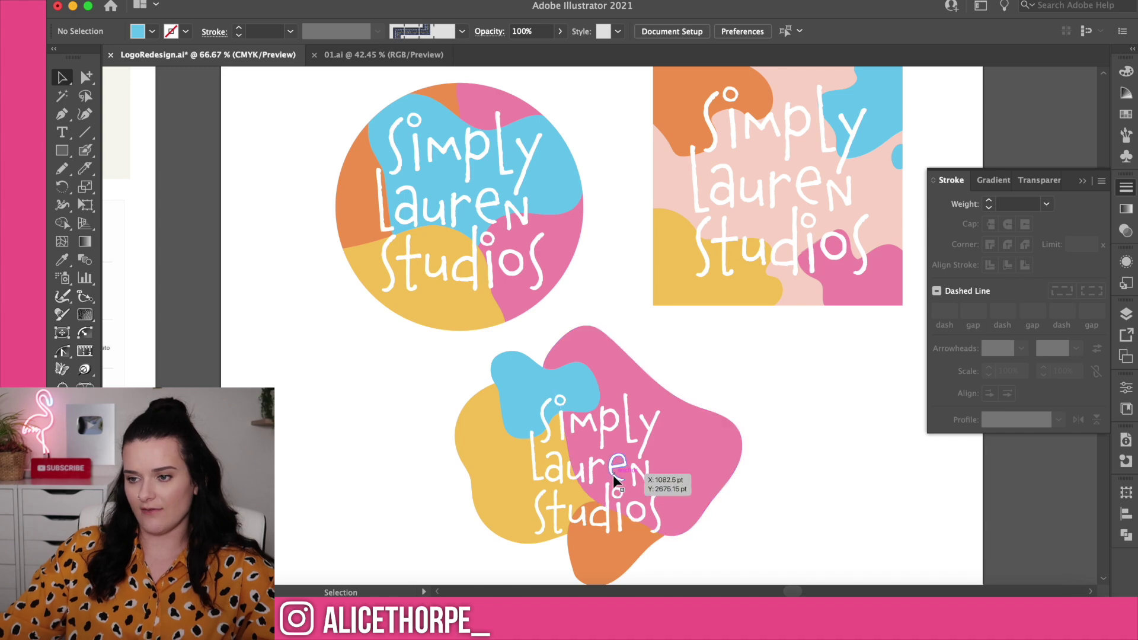
scroll(599, 428, down, 1)
drag(611, 455, 606, 442)
click(794, 454)
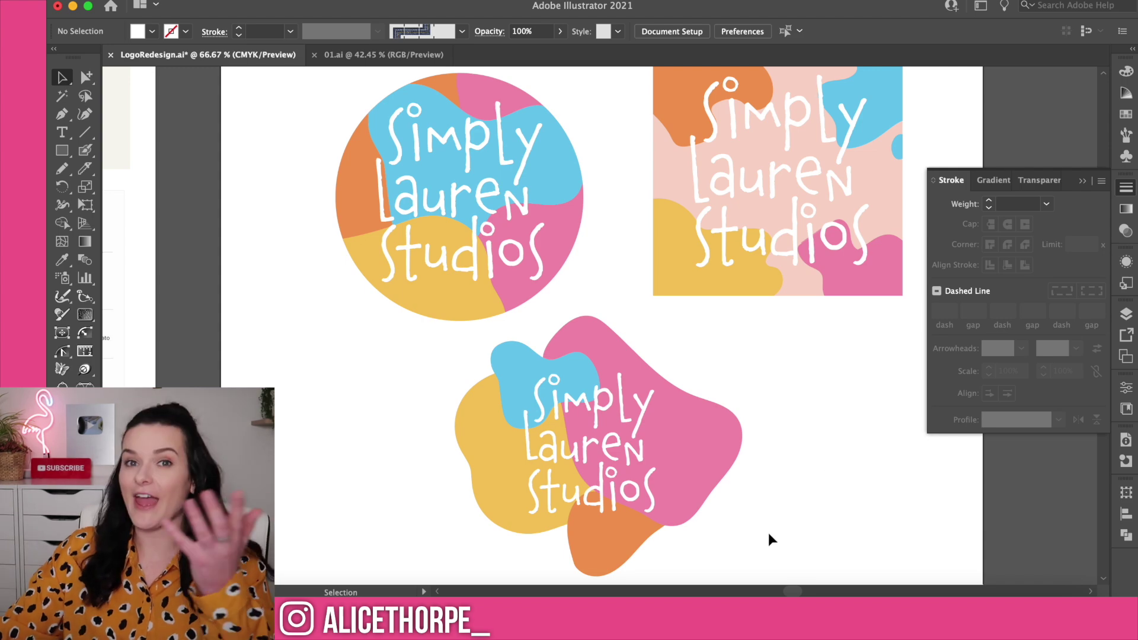
Review the Simply Lauren Studios logos alongside the Honey Blue and Icky artboards.
scroll(761, 535, up, 8)
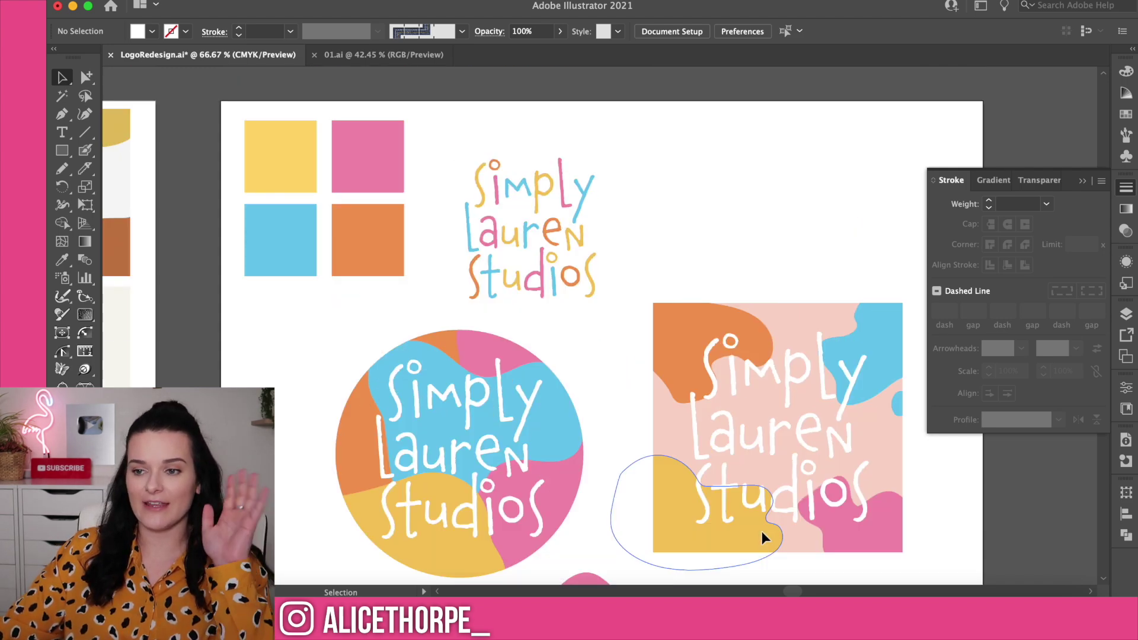
scroll(759, 528, down, 1)
click(1127, 188)
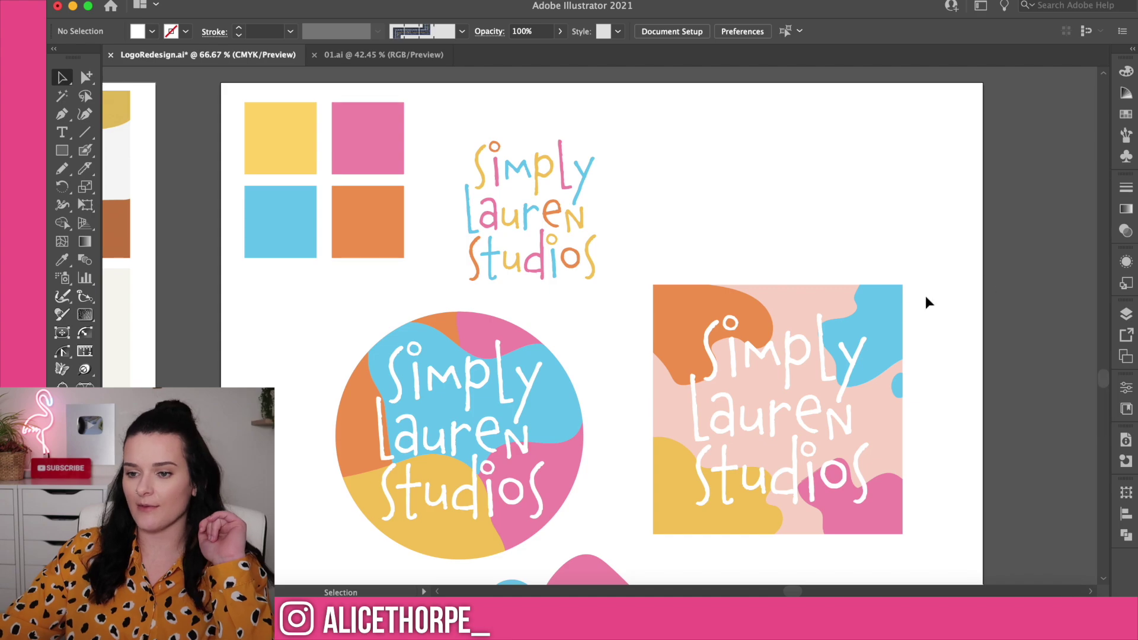
scroll(907, 300, up, 1)
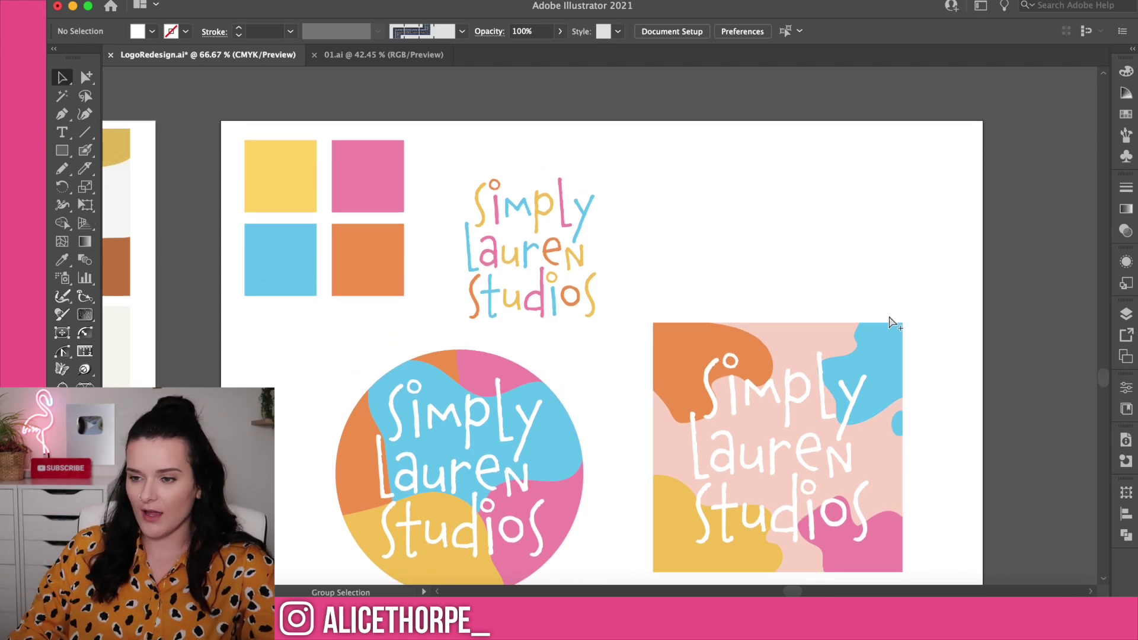
key(super+minus)
key(super+minus)
scroll(888, 322, up, 7)
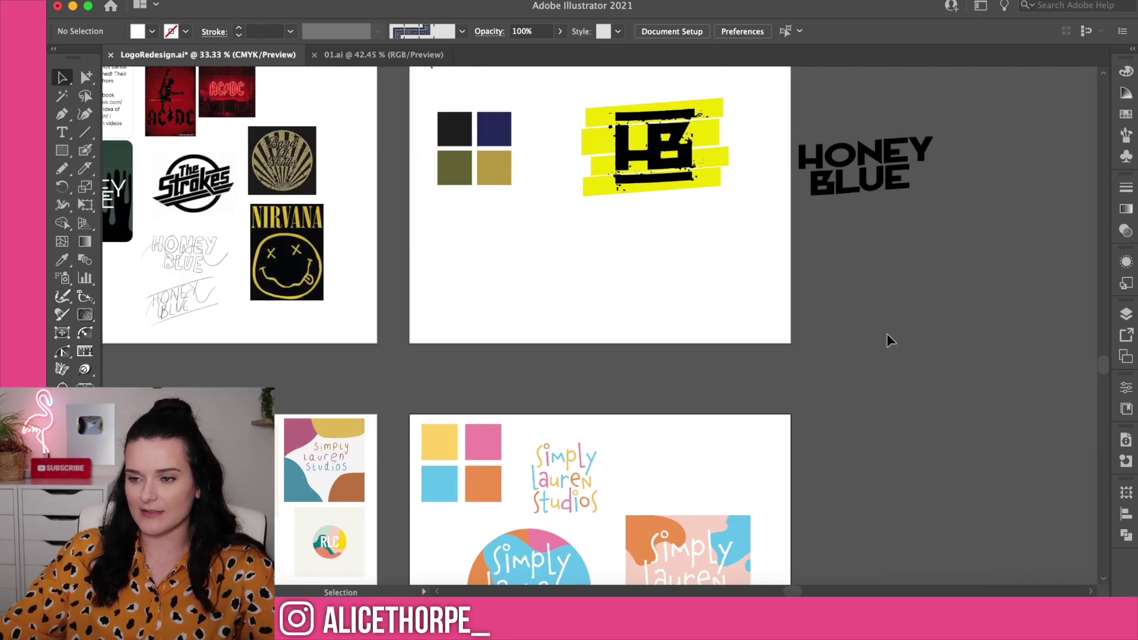
scroll(887, 343, up, 2)
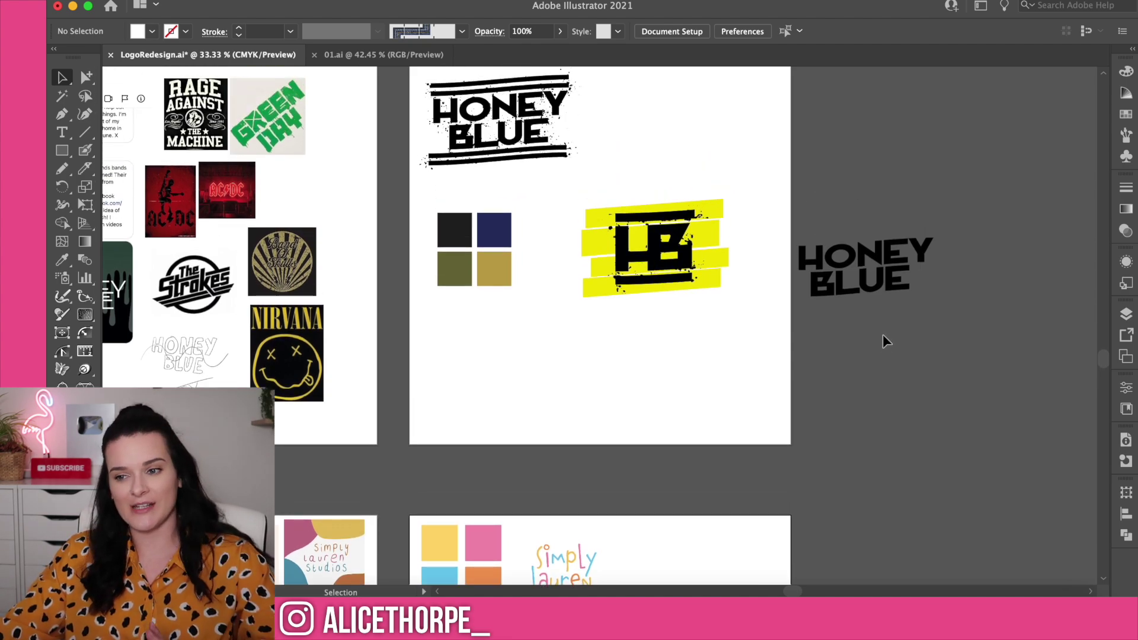
scroll(883, 344, down, 12)
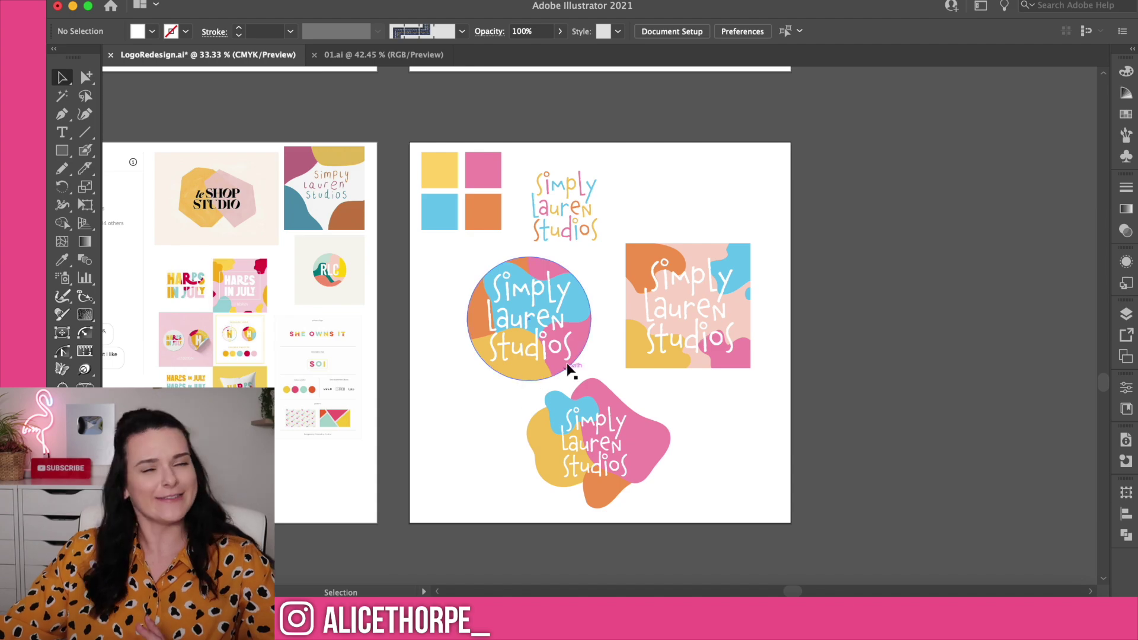
scroll(767, 344, up, 20)
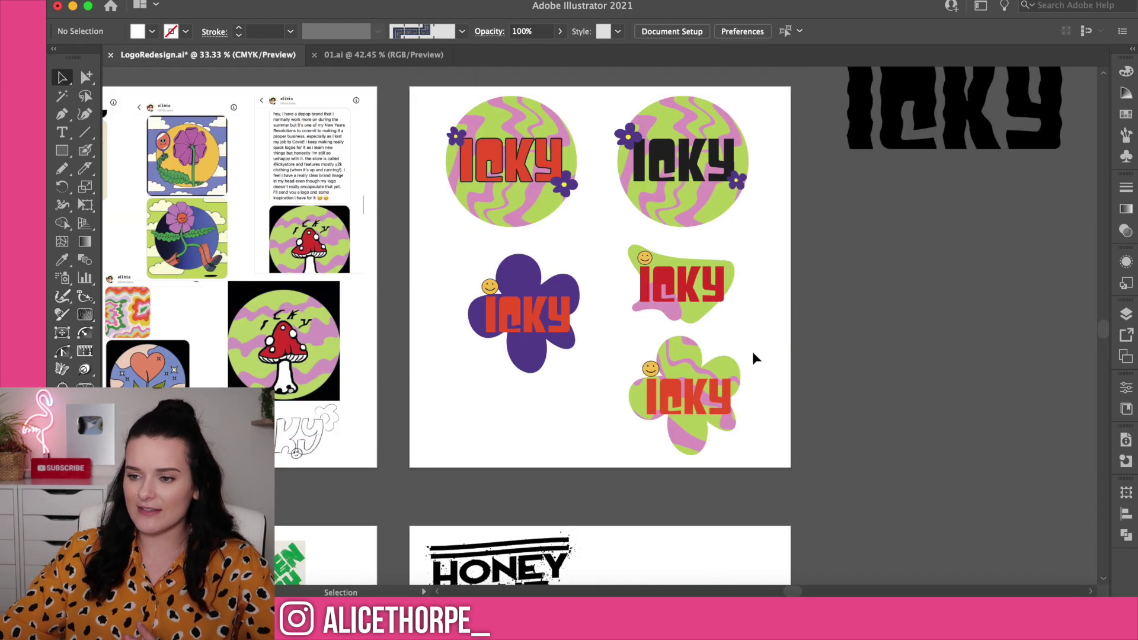
Recolour the green blob behind the dark red ICKY lettering with the purple of the large flower.
click(704, 330)
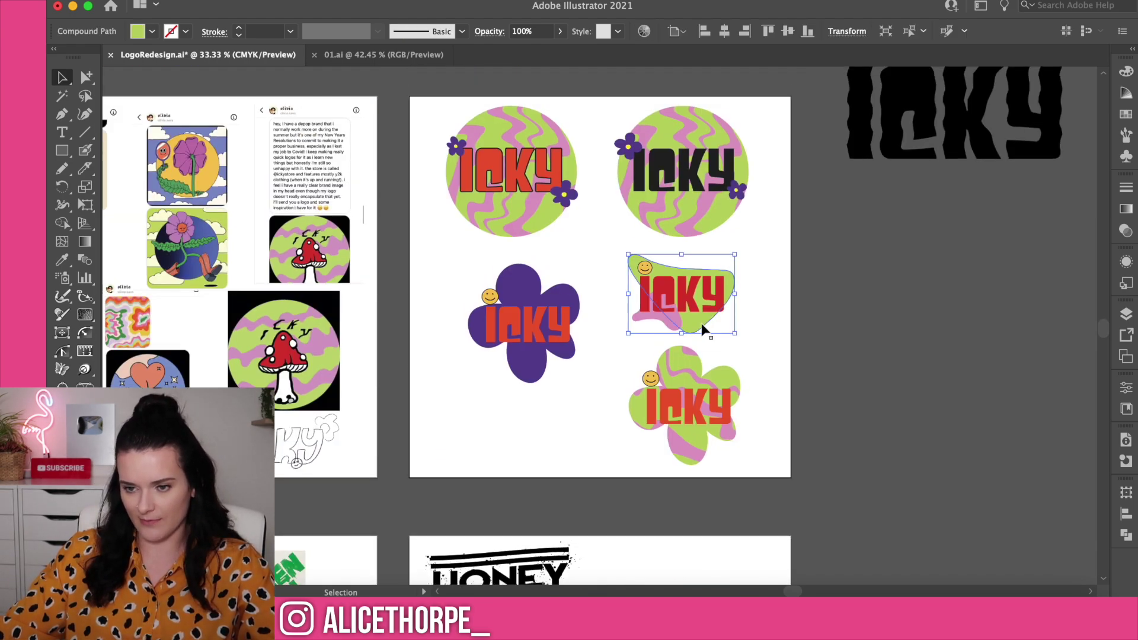
key(super+shift+a)
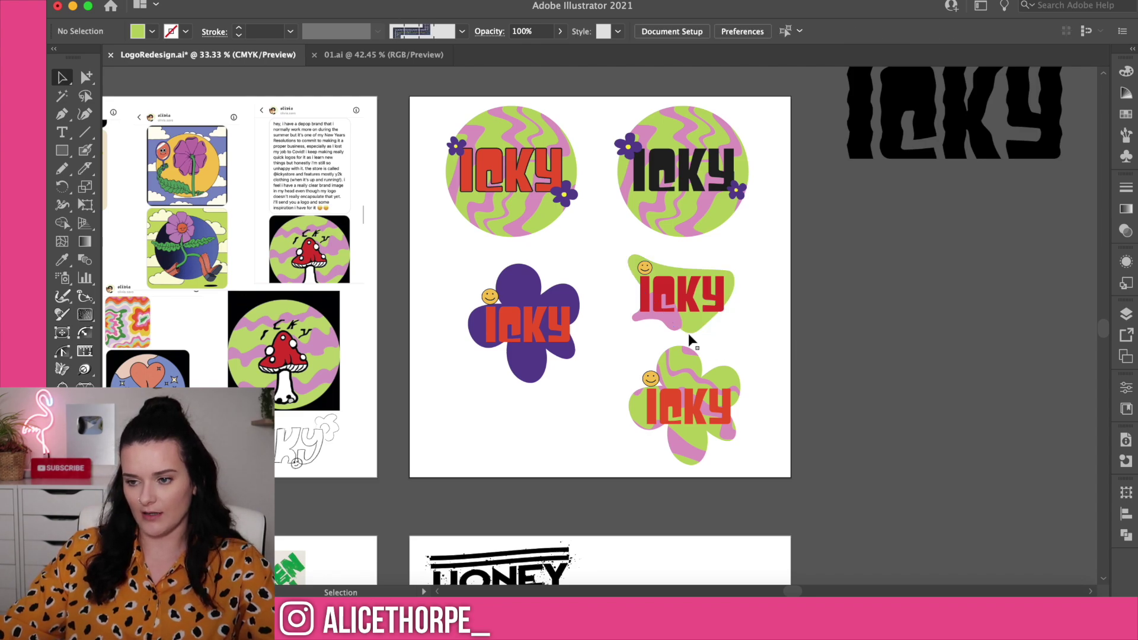
key(super+equal)
key(super+equal)
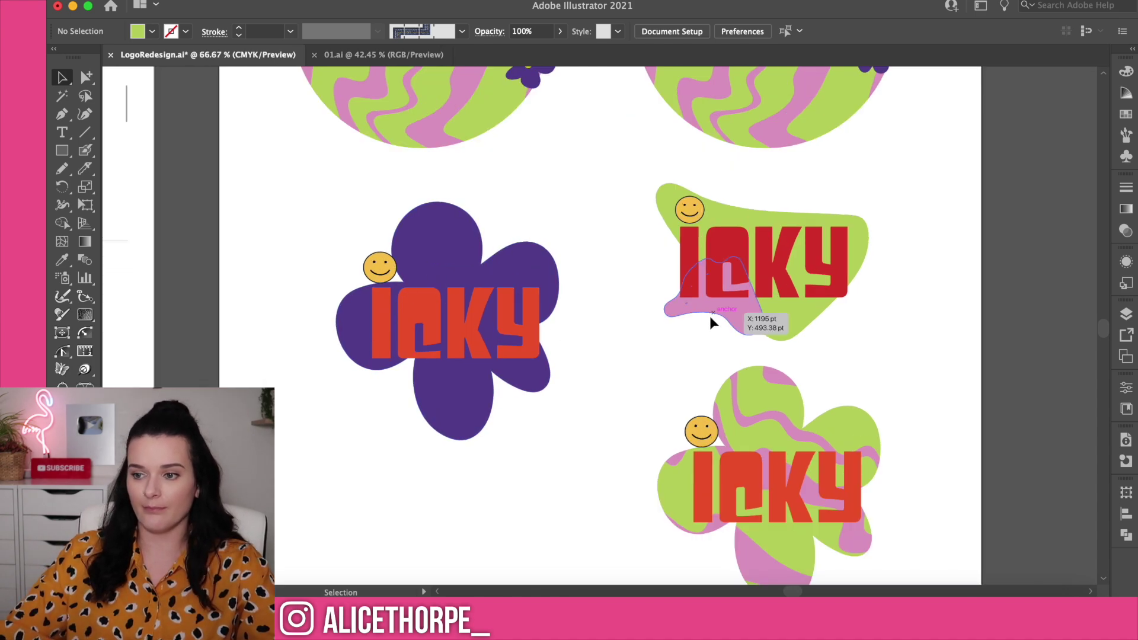
click(735, 312)
click(778, 316)
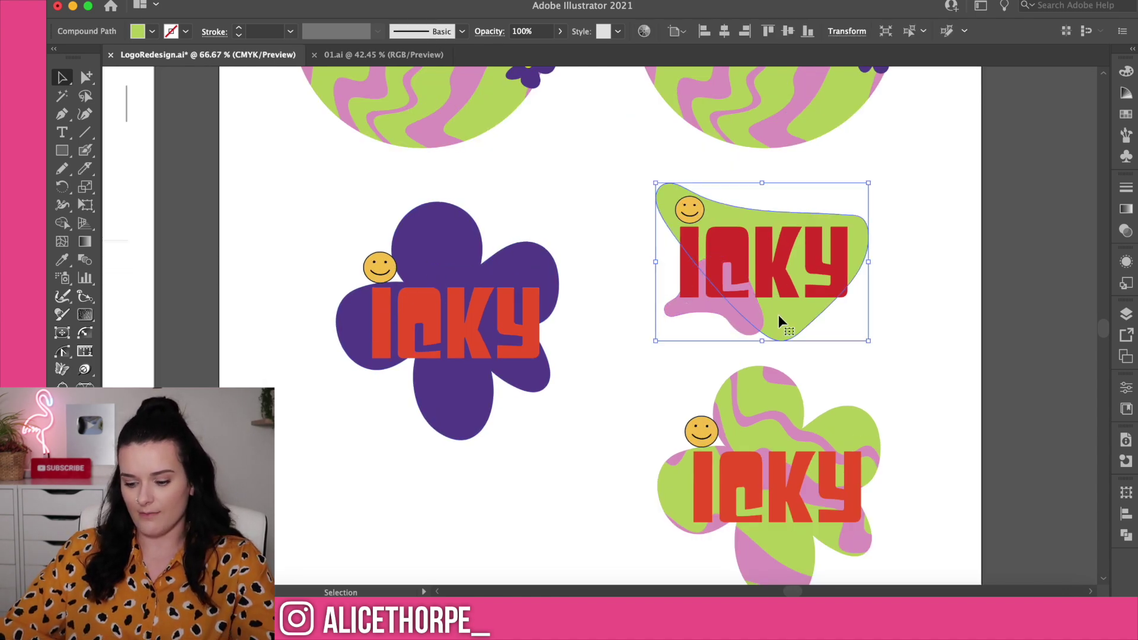
key(i)
click(540, 271)
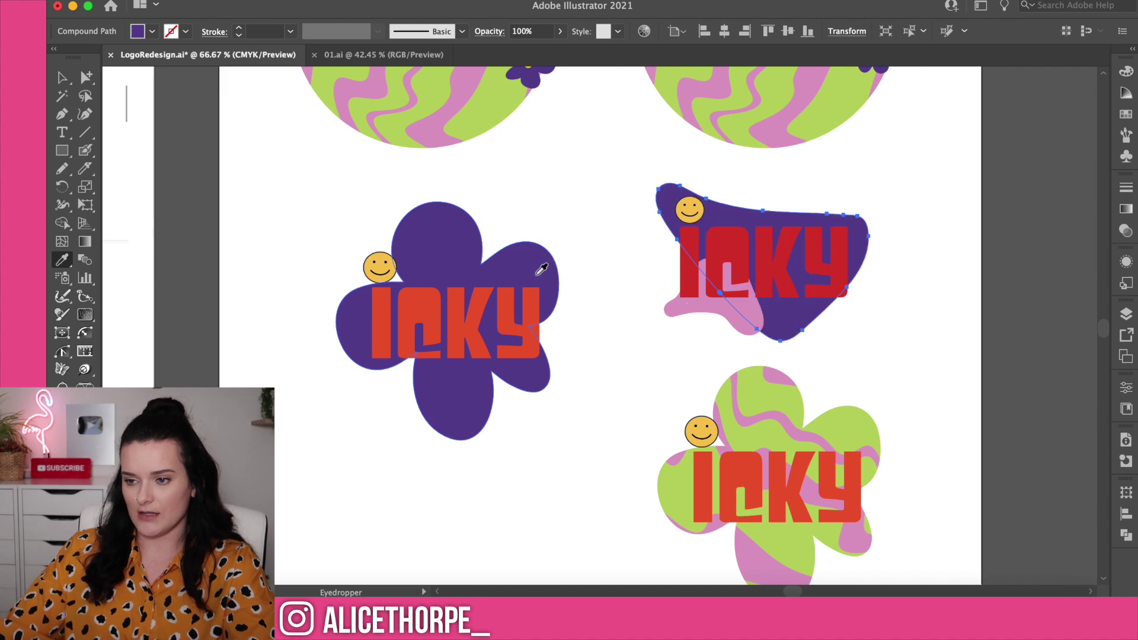
click(528, 323)
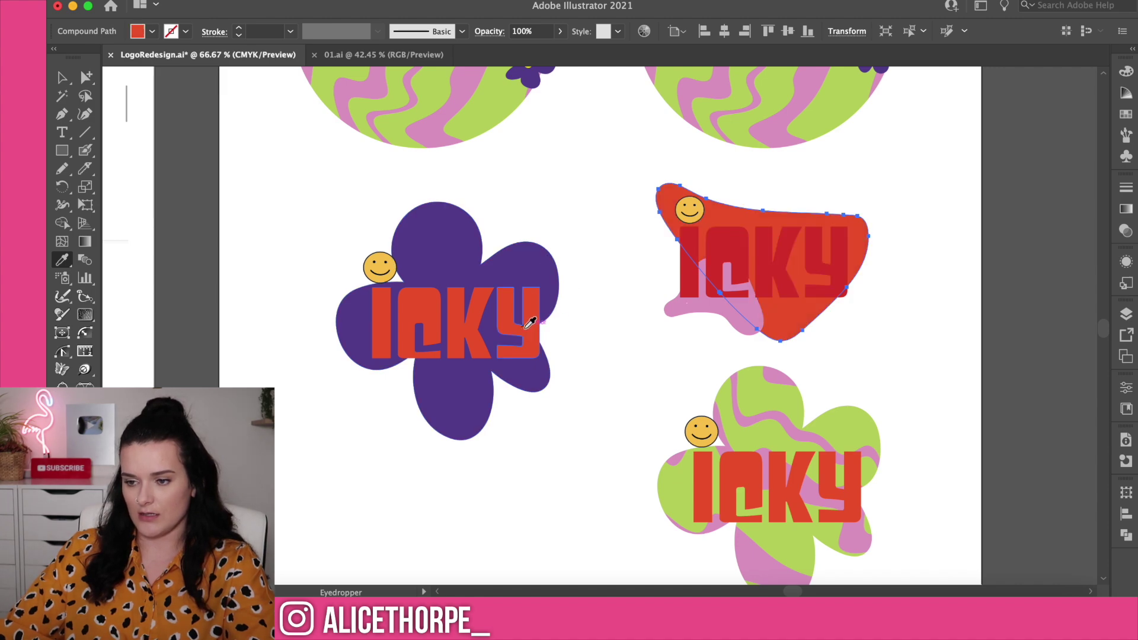
click(527, 274)
Recolour the ICKY lettering over the purple blob with the orange-red of the large purple flower logo's lettering.
key(super+alt+bracketright)
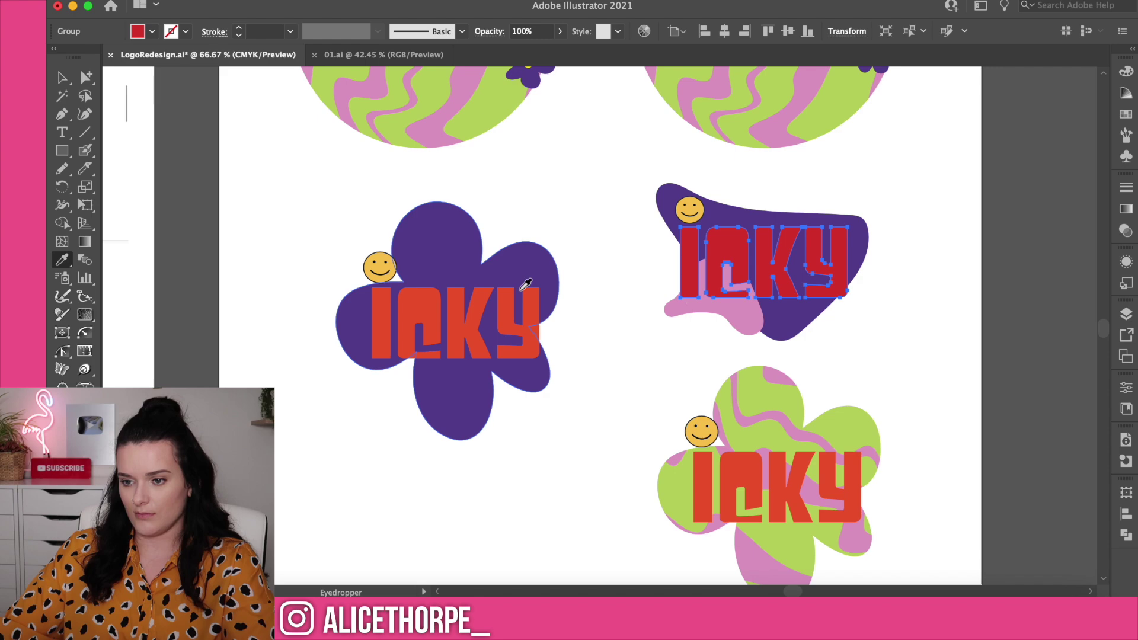
click(532, 296)
key(b)
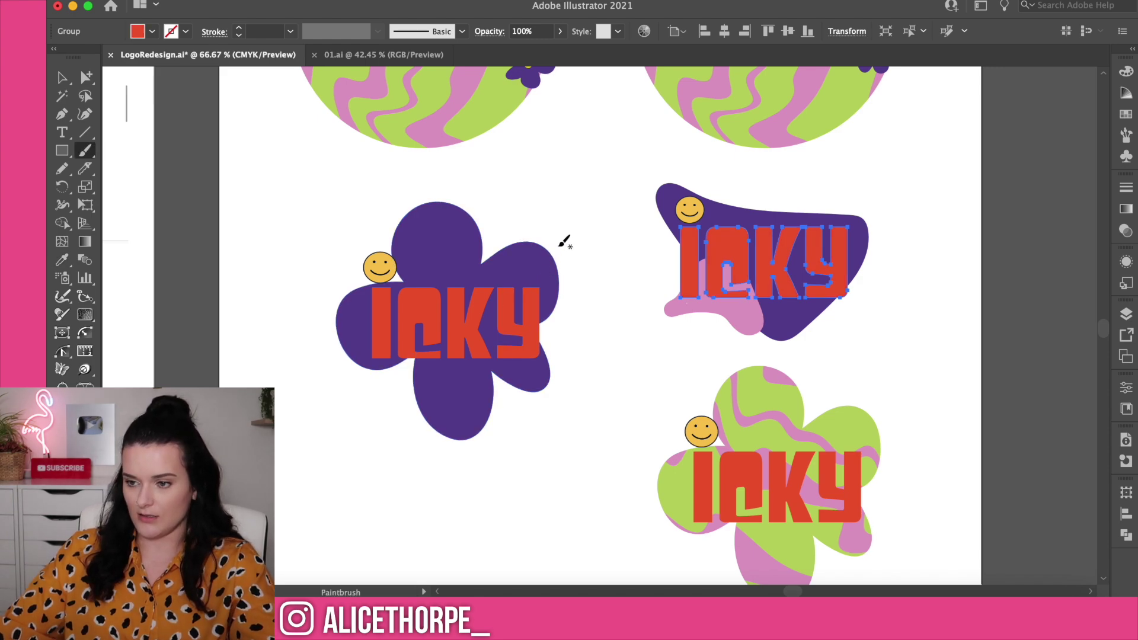
key(v)
click(628, 305)
Recolour the small pink blob under the ICKY lettering with the green of the striped flower.
click(674, 314)
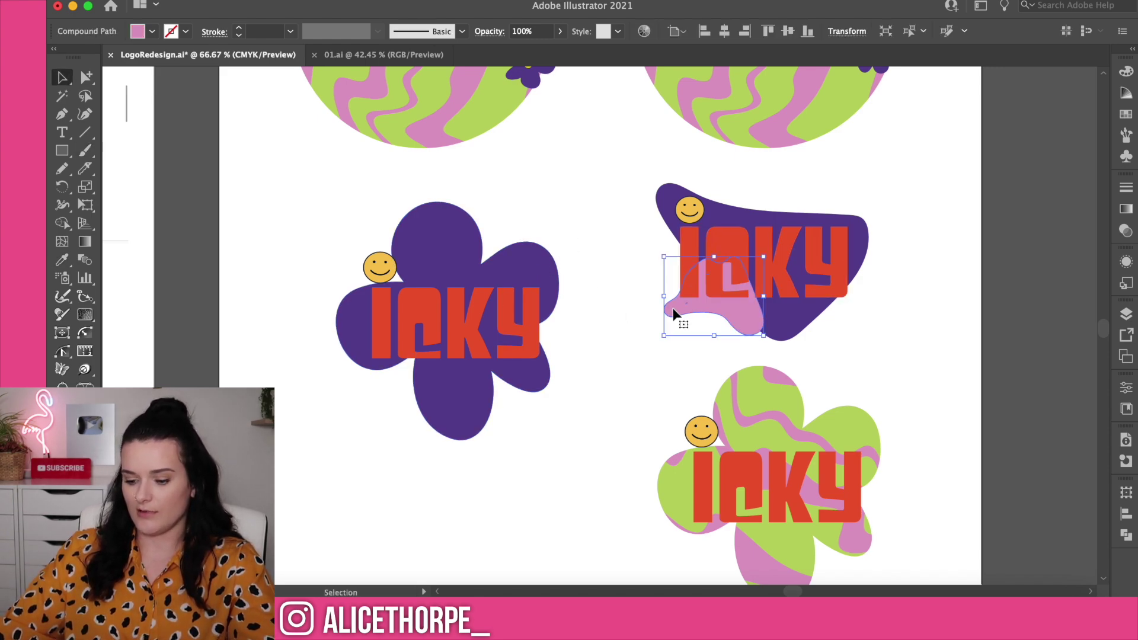
key(i)
click(759, 396)
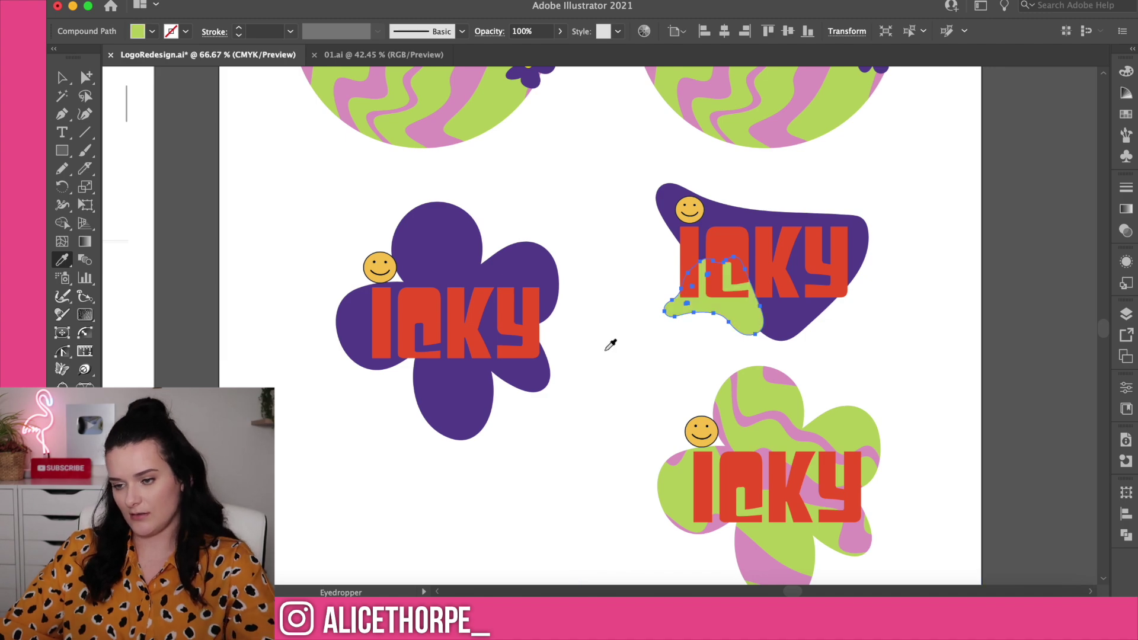
key(v)
Add a small flower at the lower right of the purple-blob ICKY logo and recolour its petals blue.
scroll(611, 345, up, 5)
drag(882, 274, 855, 515)
scroll(869, 462, down, 5)
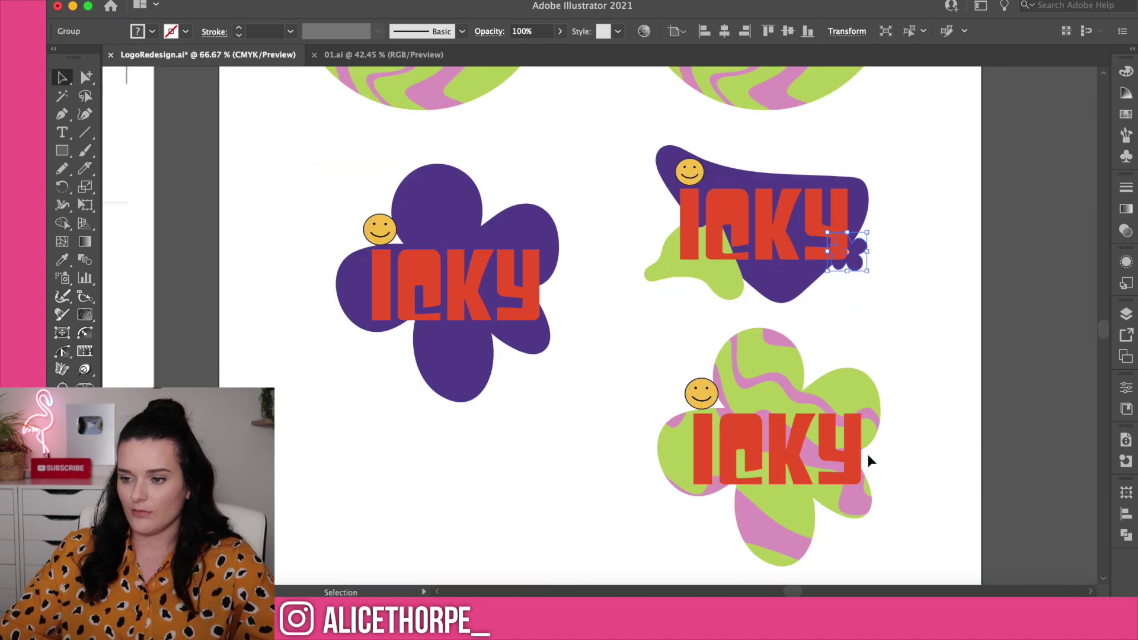
drag(862, 271, 867, 276)
double_click(866, 274)
click(851, 259)
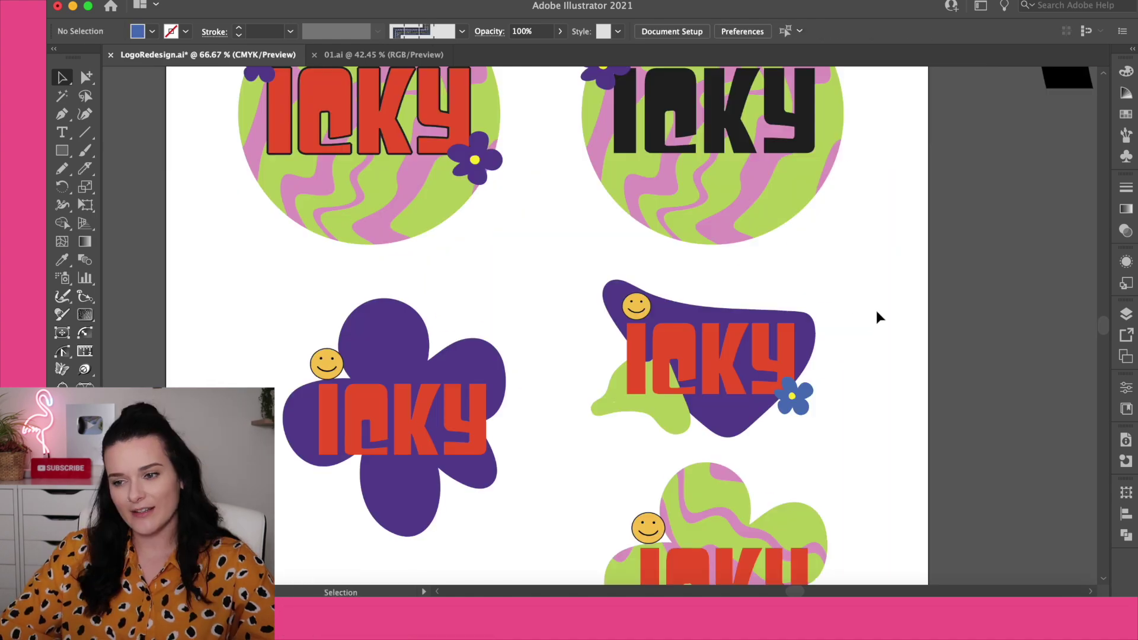
scroll(876, 310, up, 5)
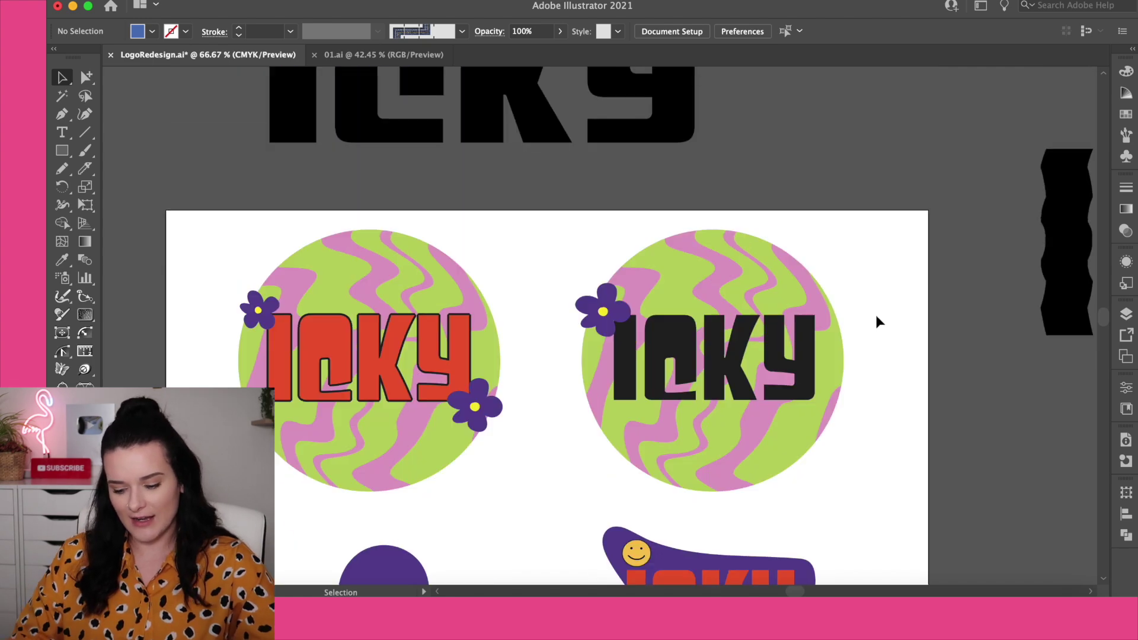
key(super+minus)
key(super+minus)
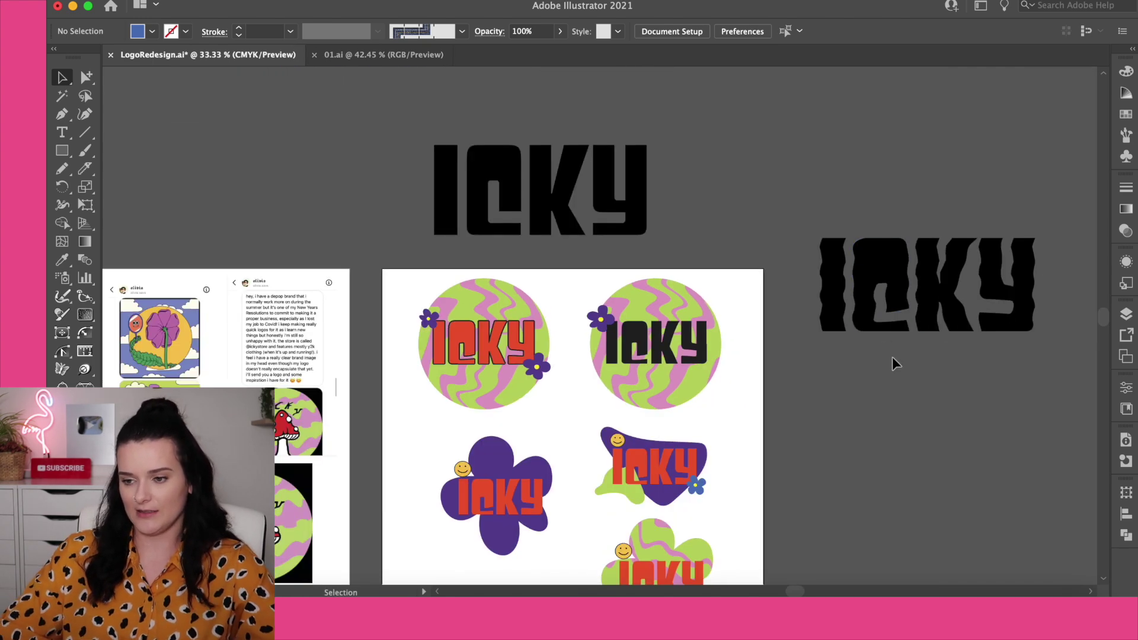